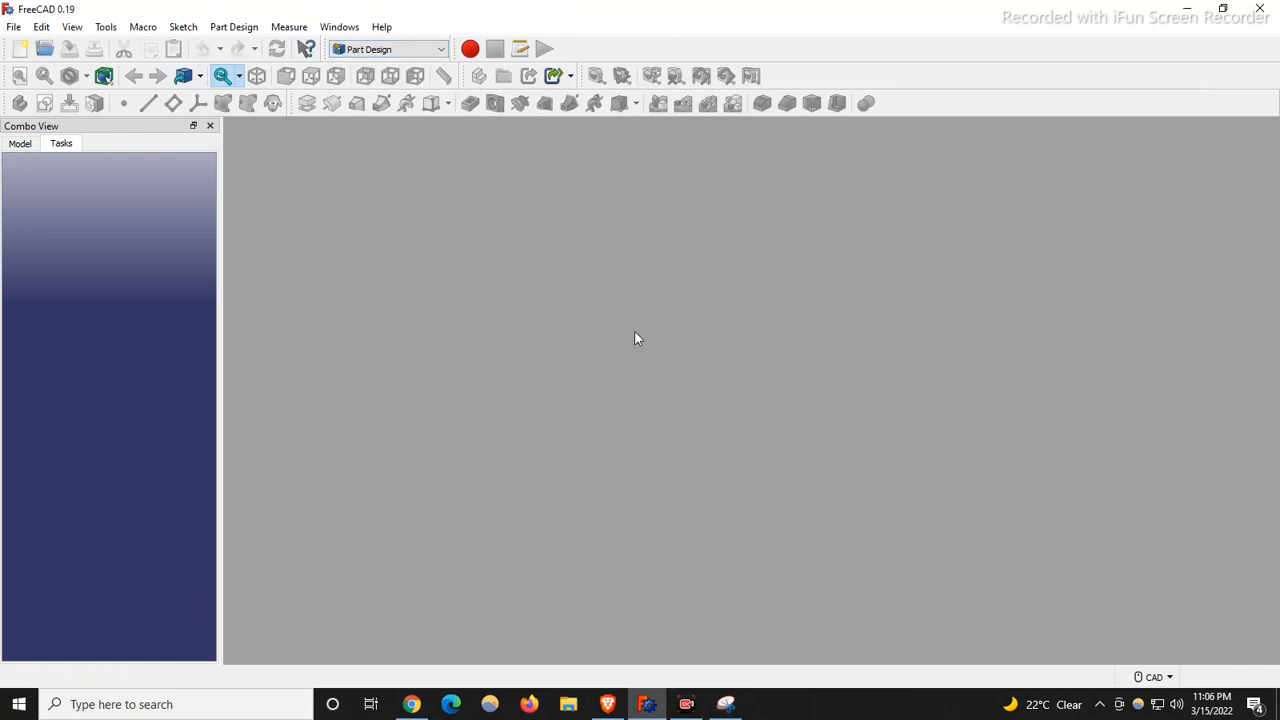
# Step: Create a new document and add an empty body to it
pyautogui.click(20, 50)
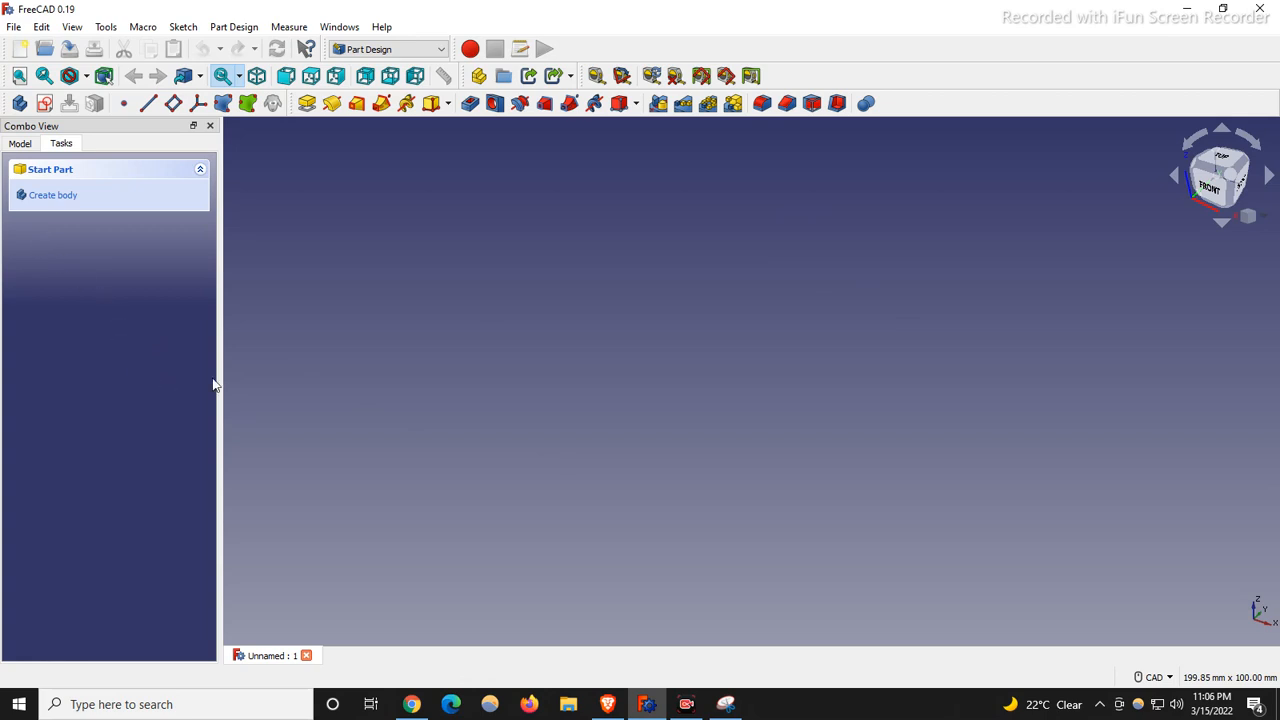
pyautogui.click(55, 196)
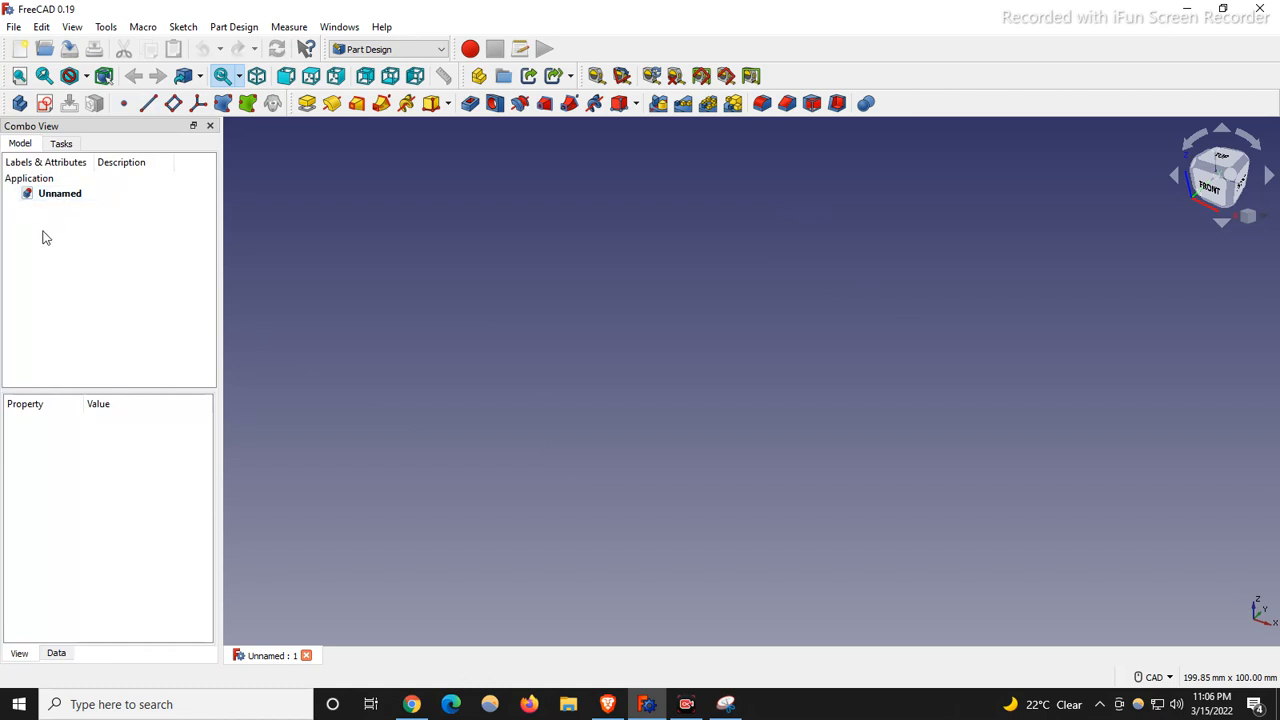
pyautogui.click(58, 144)
pyautogui.click(48, 200)
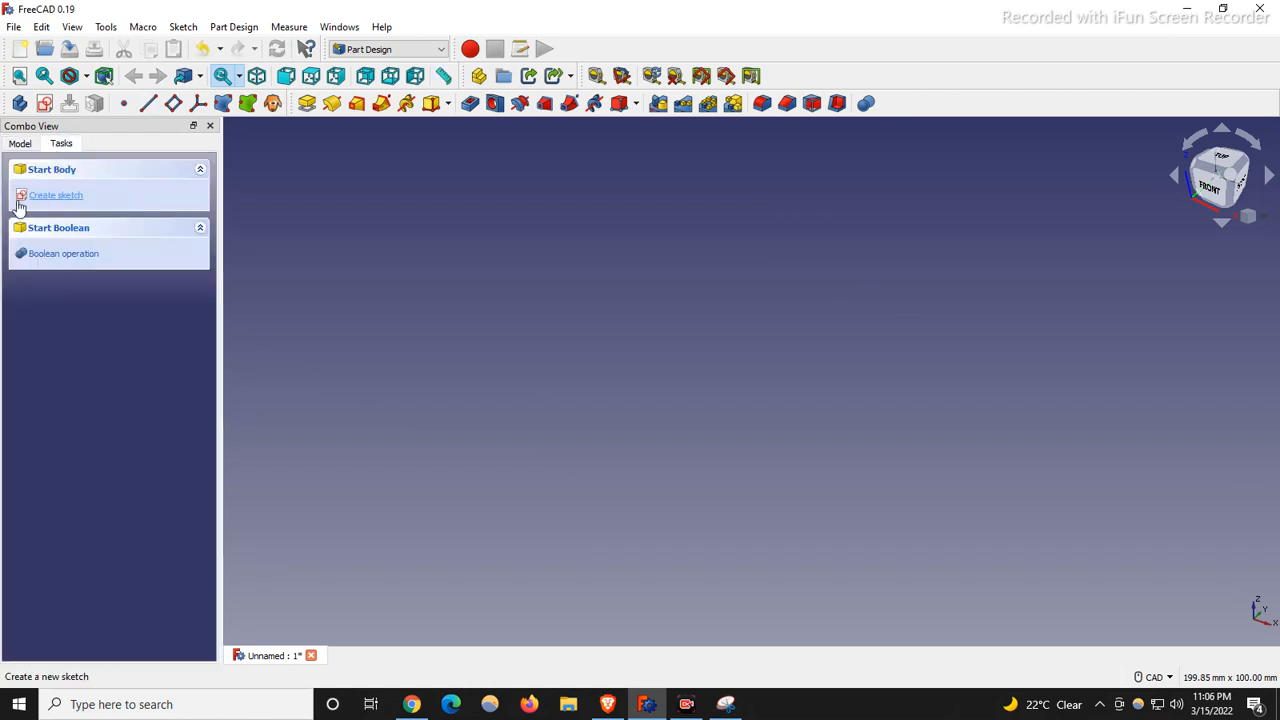
pyautogui.click(24, 145)
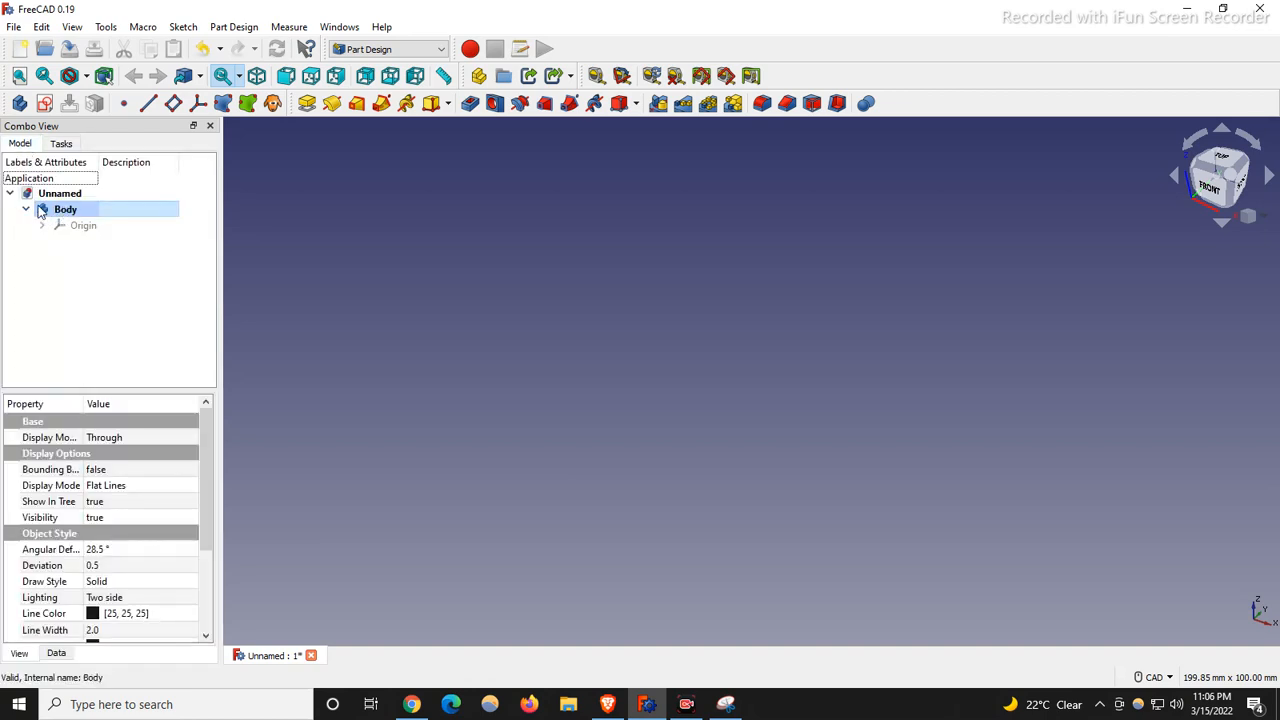
pyautogui.click(64, 146)
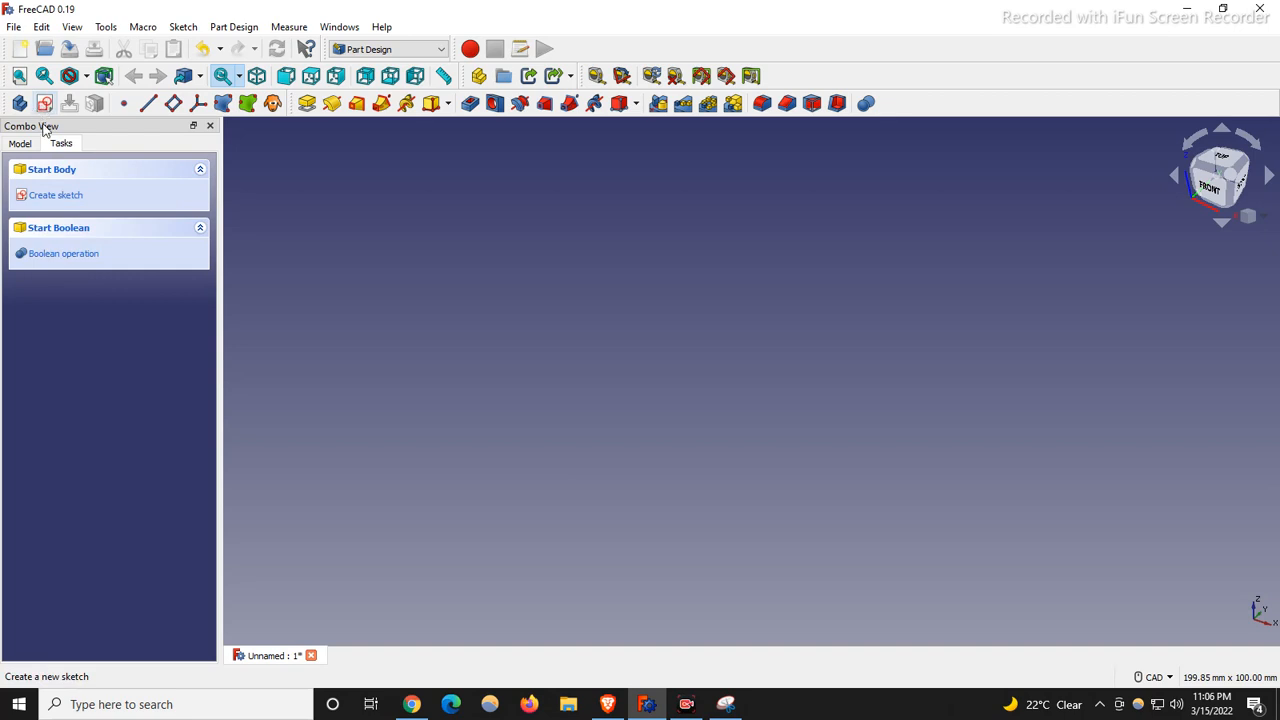
# Step: Start a new sketch in the body and switch to the Snipping Tool to show reference drawing 106
pyautogui.click(54, 197)
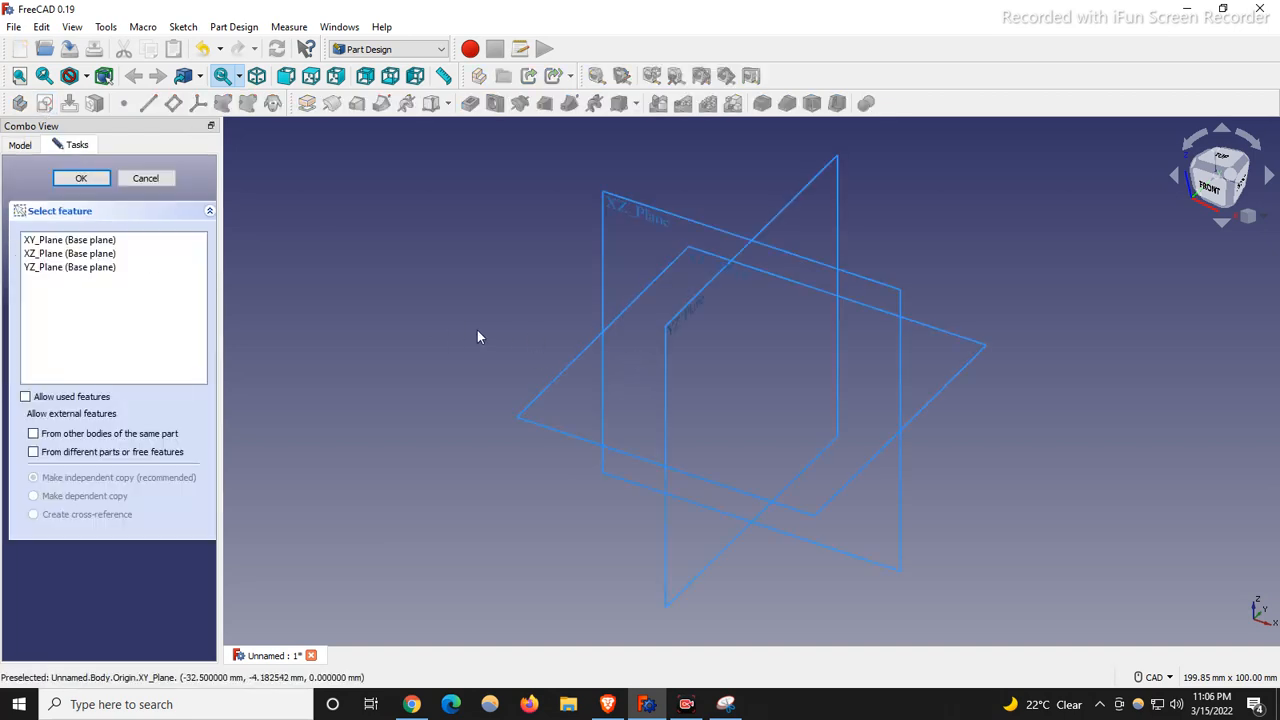
pyautogui.scroll(-1, 444, 356)
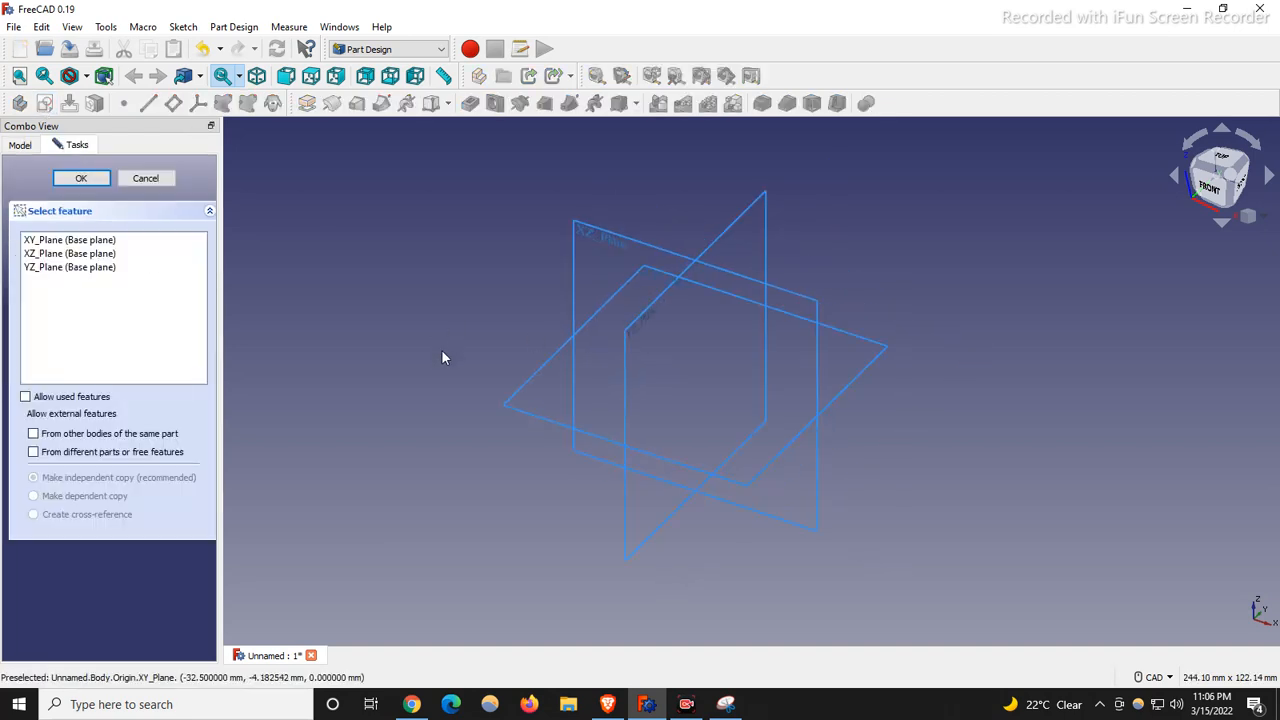
pyautogui.click(726, 704)
pyautogui.scroll(-5, 365, 421)
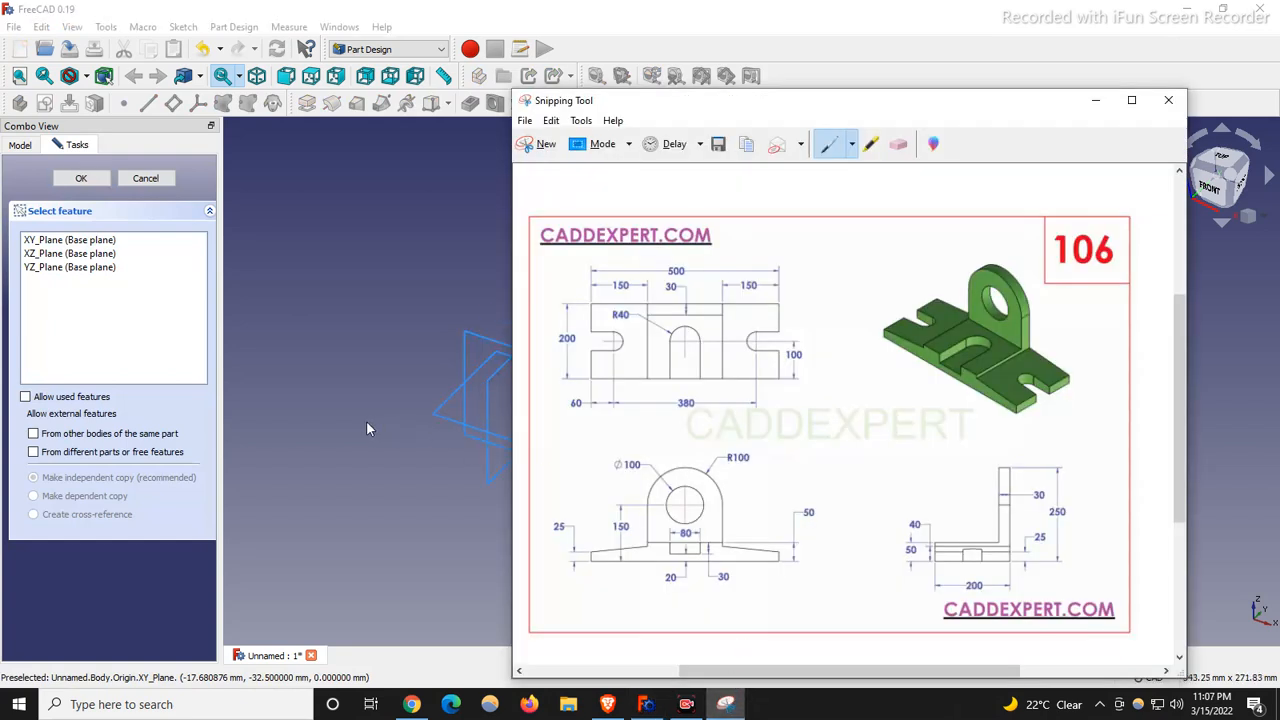
pyautogui.scroll(3, 356, 426)
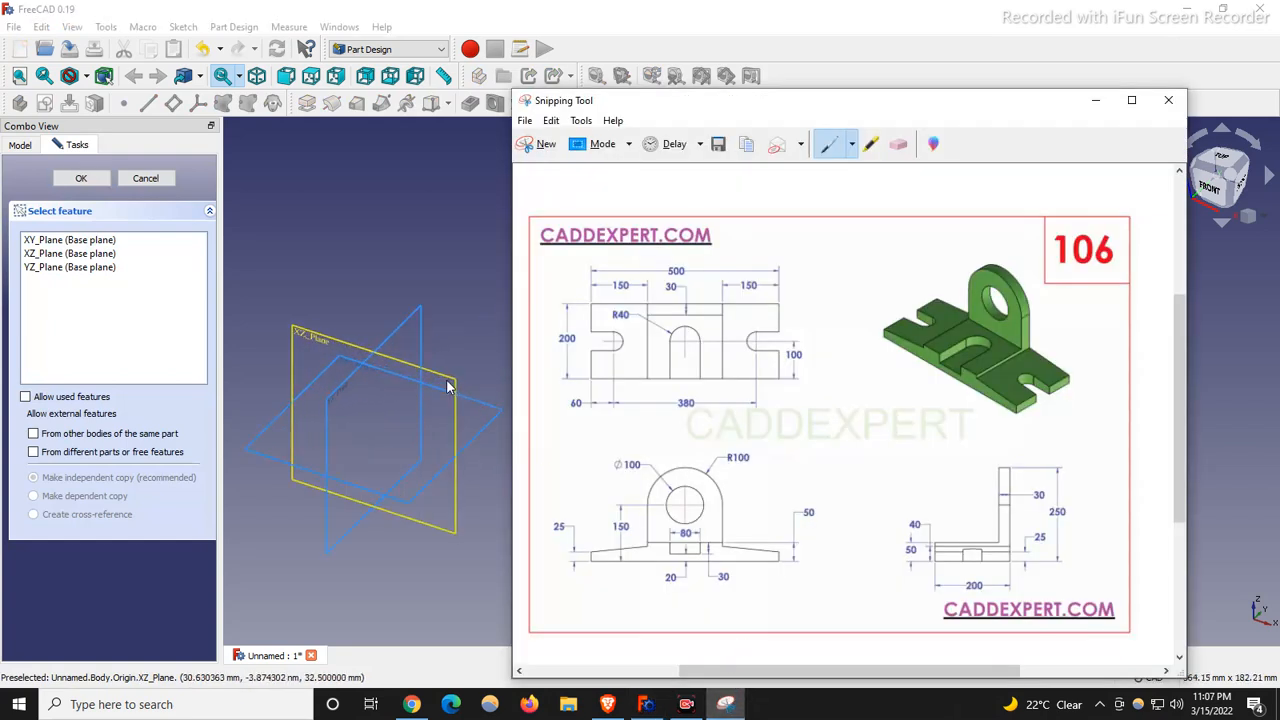
# Step: Return to FreeCAD and open the new sketch on XZ_Plane
pyautogui.click(316, 338)
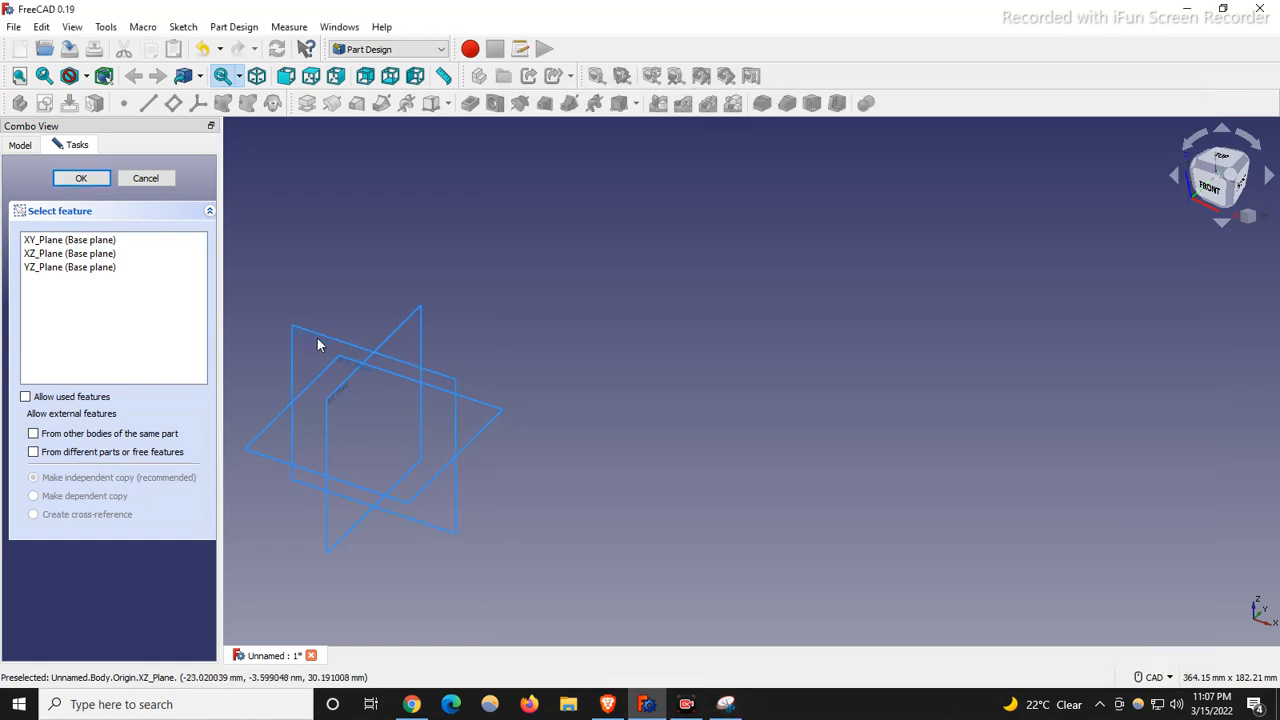
pyautogui.scroll(1, 310, 388)
pyautogui.scroll(4, 308, 387)
pyautogui.scroll(-2, 948, 366)
pyautogui.scroll(2, 467, 365)
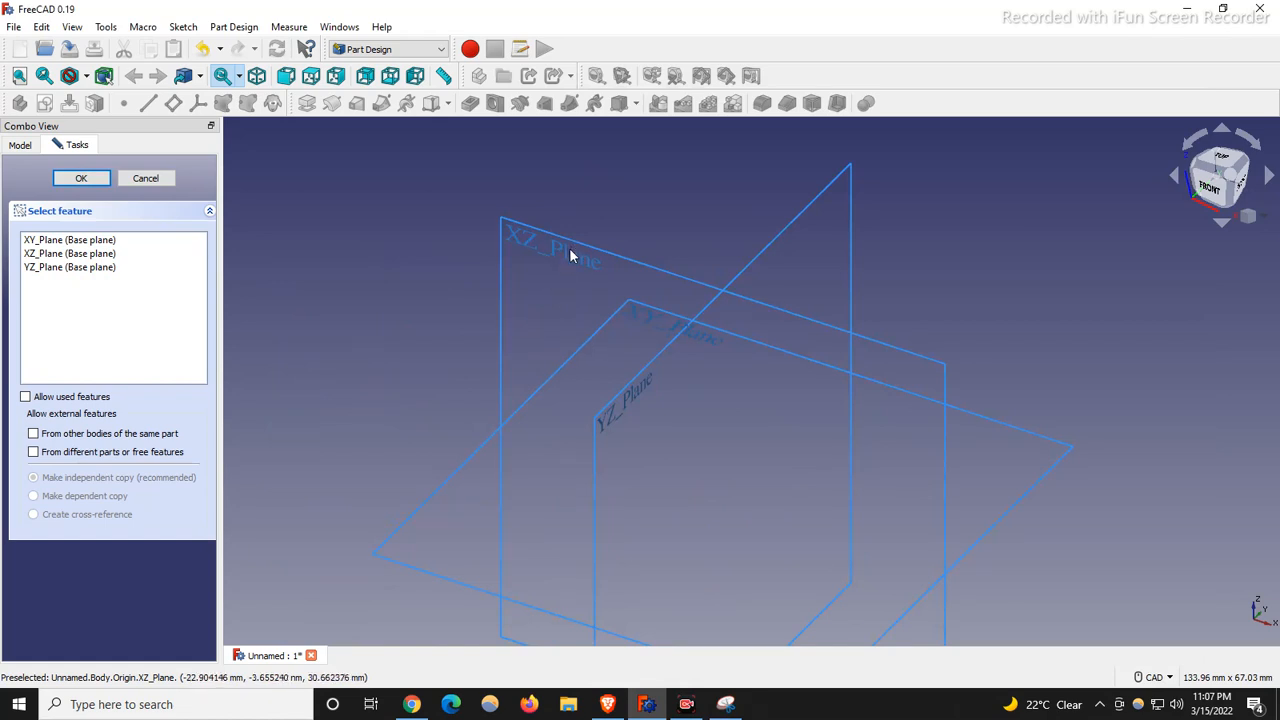
pyautogui.click(947, 372)
pyautogui.click(88, 180)
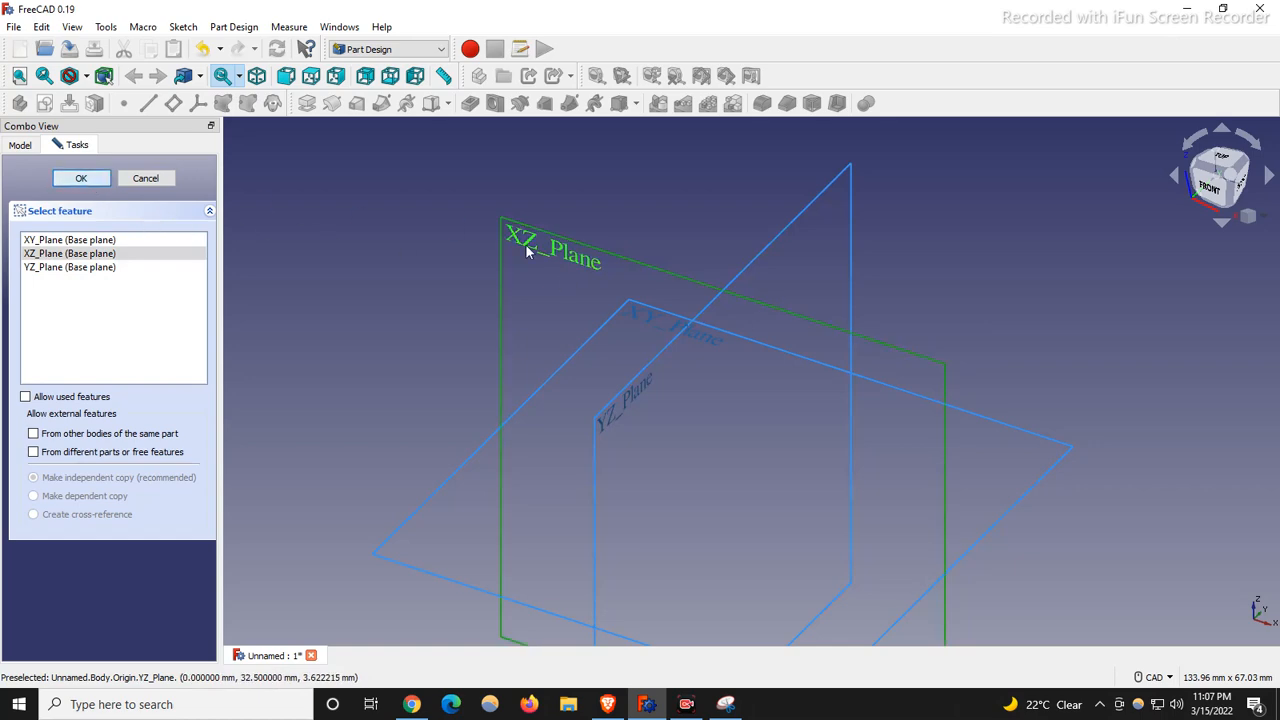
pyautogui.scroll(-3, 585, 371)
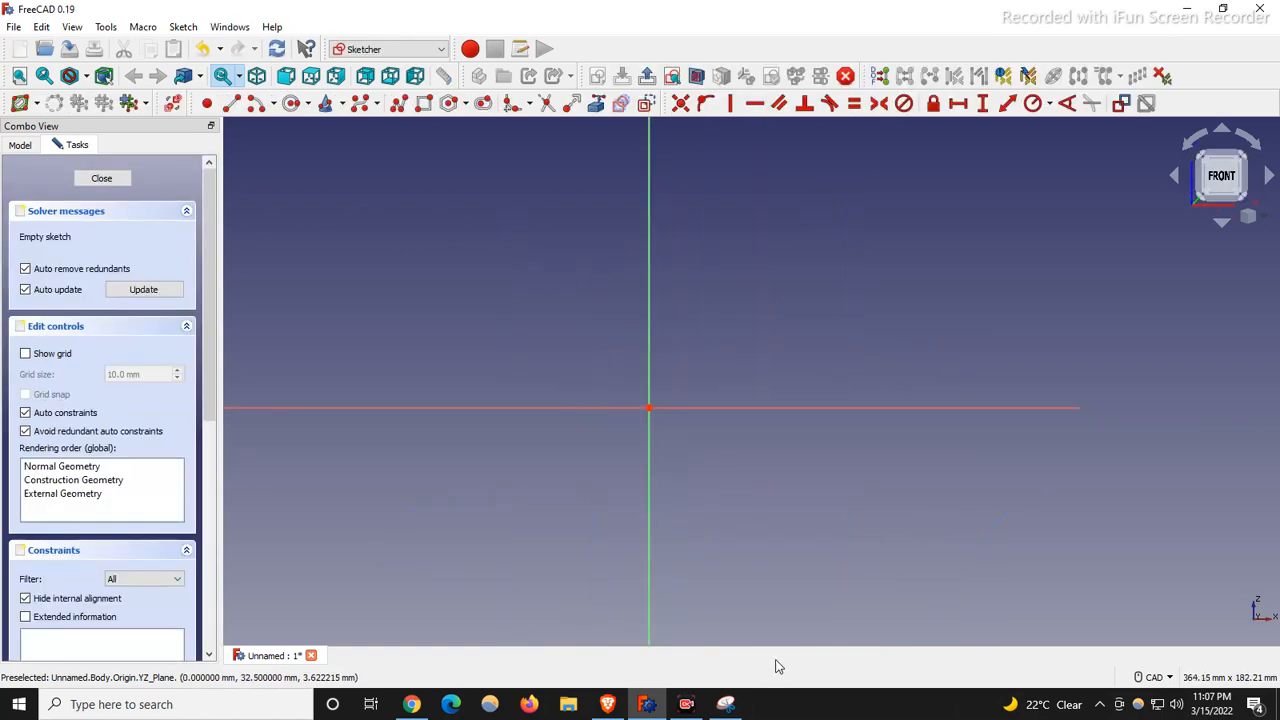
# Step: Switch to the Snipping Tool and circle the front view and the plan view's 200 dimension on the drawing
pyautogui.click(726, 704)
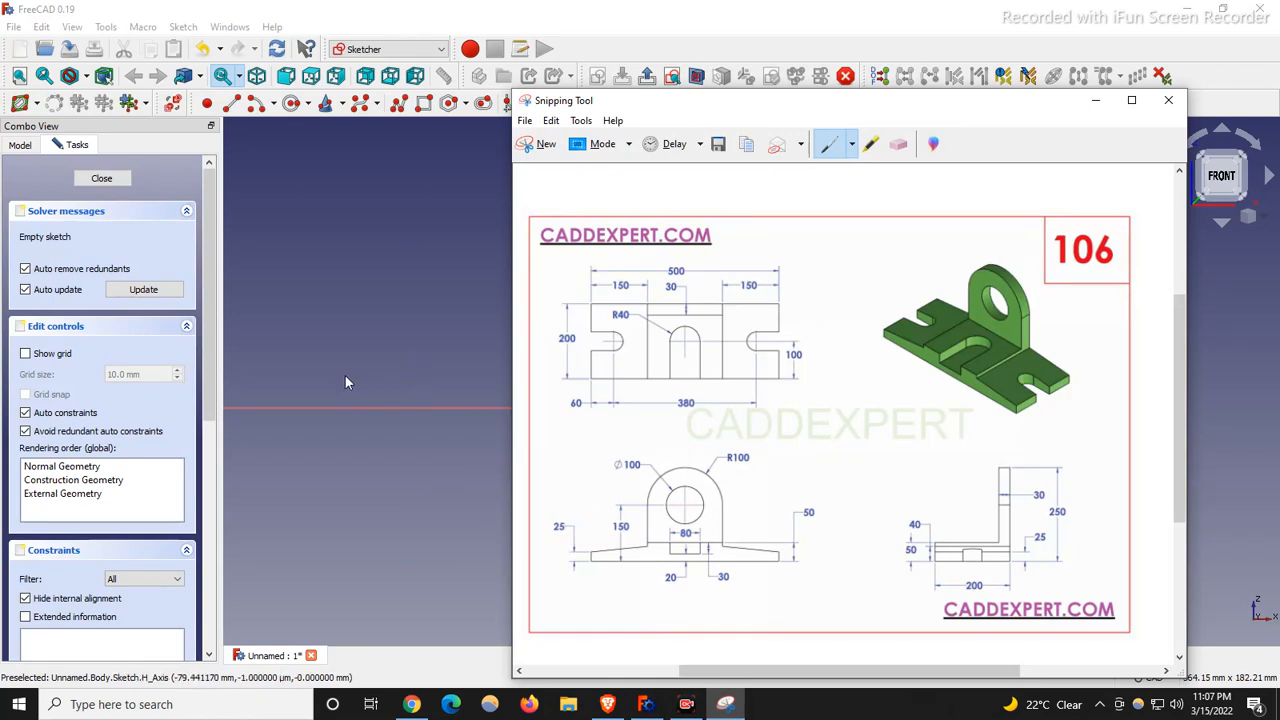
pyautogui.moveTo(546, 469)
pyautogui.mouseDown()
pyautogui.moveTo(680, 438)
pyautogui.moveTo(820, 543)
pyautogui.moveTo(730, 604)
pyautogui.moveTo(559, 541)
pyautogui.moveTo(546, 468)
pyautogui.mouseUp()
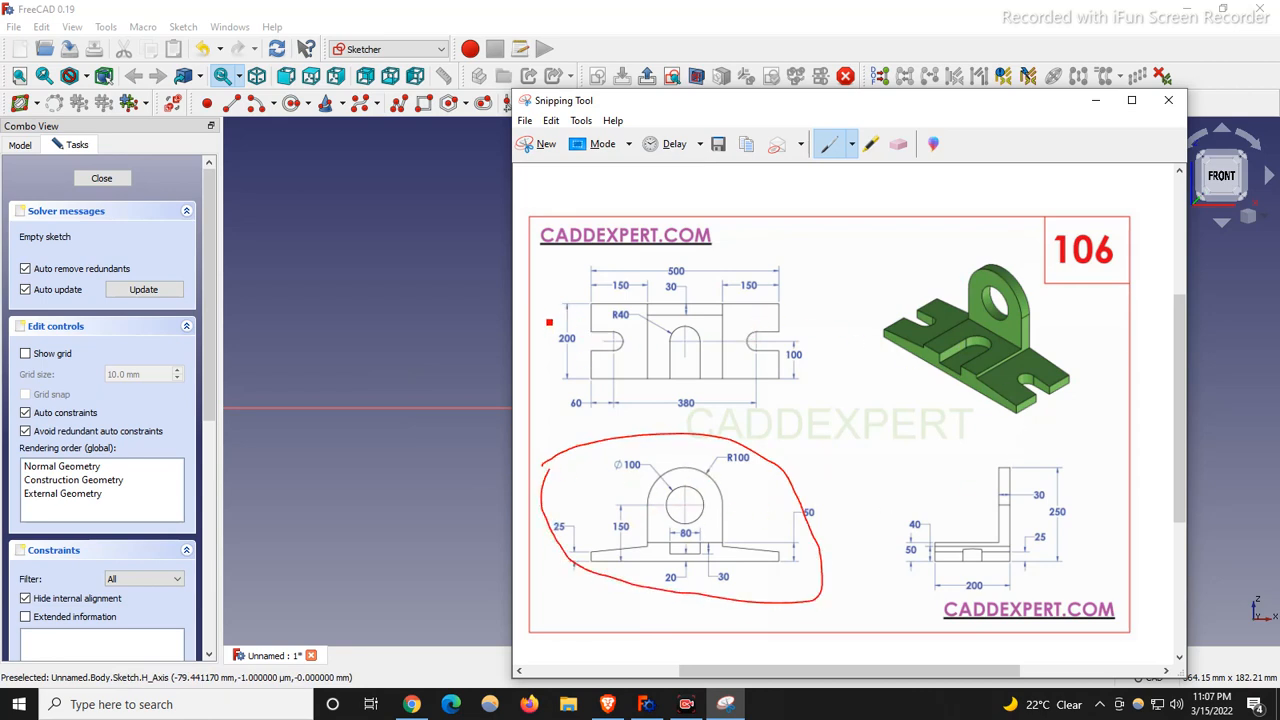
pyautogui.moveTo(547, 319)
pyautogui.mouseDown()
pyautogui.moveTo(541, 368)
pyautogui.moveTo(597, 336)
pyautogui.moveTo(544, 322)
pyautogui.mouseUp()
# Step: Erase both pen marks from the reference drawing and return to the empty sketch in FreeCAD
pyautogui.click(898, 144)
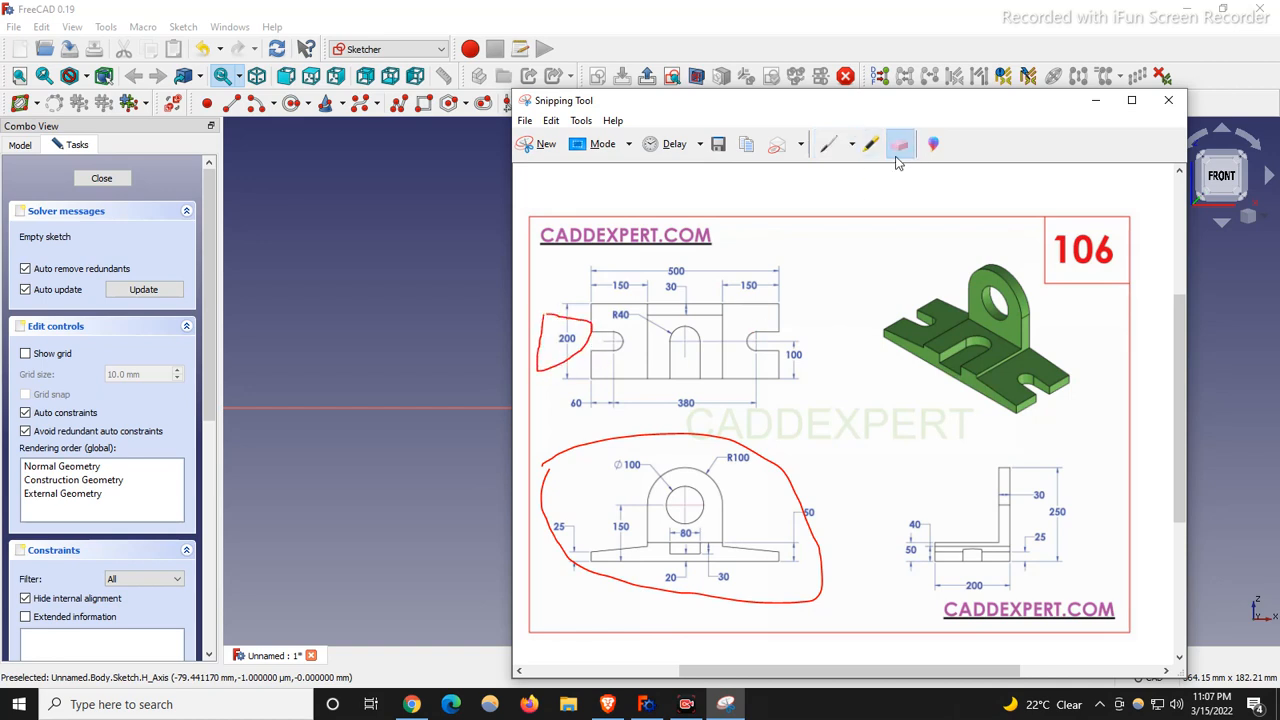
pyautogui.moveTo(729, 424); pyautogui.dragTo(593, 582)
pyautogui.moveTo(565, 357); pyautogui.dragTo(527, 293)
pyautogui.moveTo(843, 104)
pyautogui.mouseDown()
pyautogui.moveTo(1279, 159)
pyautogui.moveTo(813, 180)
pyautogui.mouseUp()
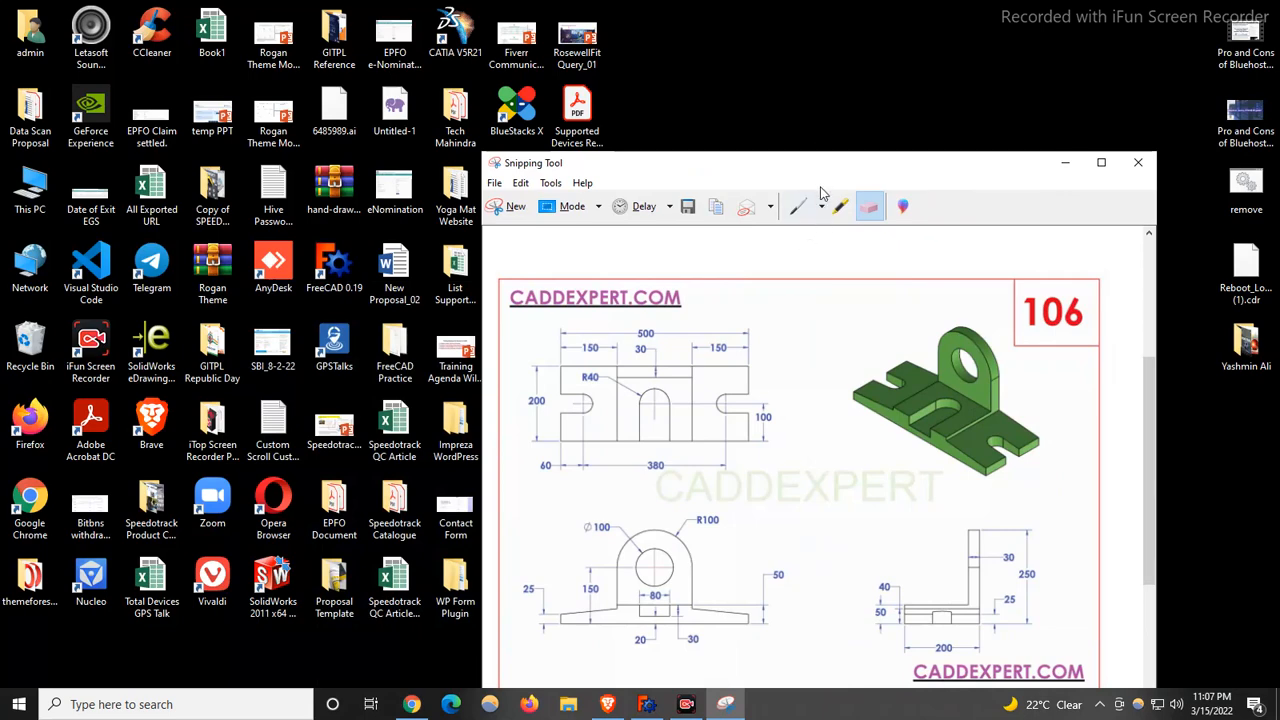
pyautogui.click(1065, 162)
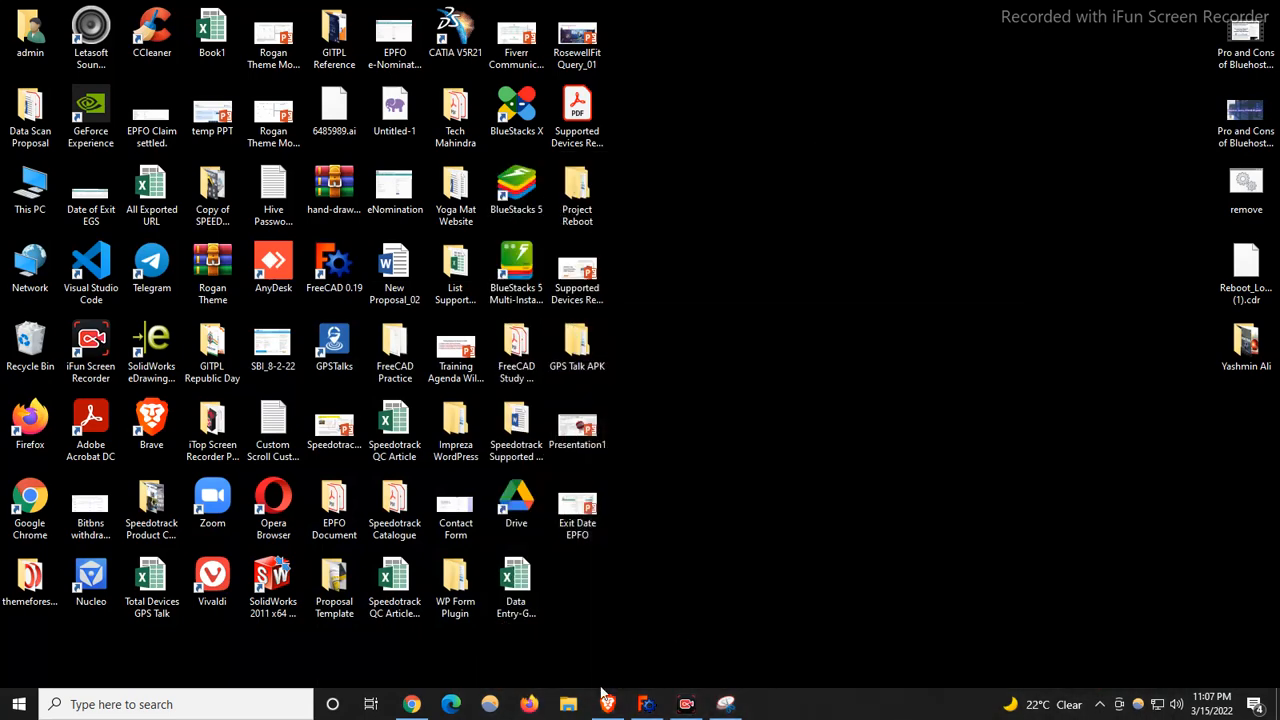
pyautogui.click(646, 704)
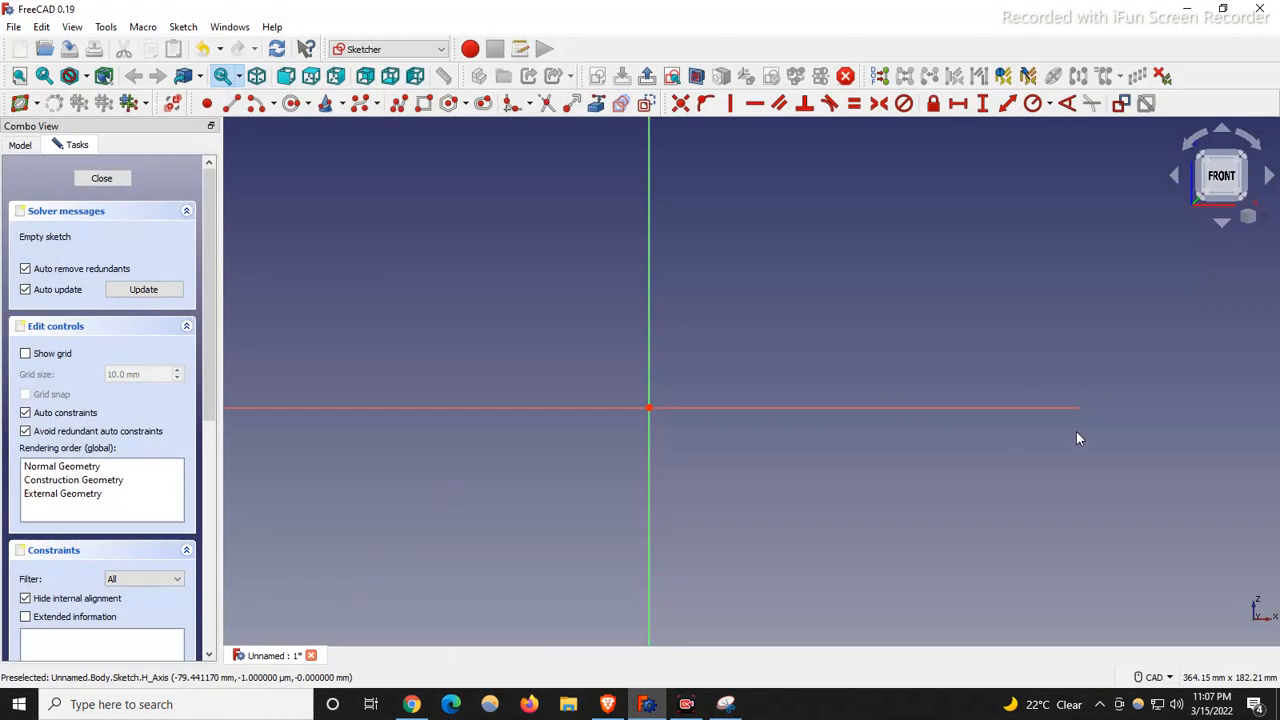
pyautogui.click(607, 704)
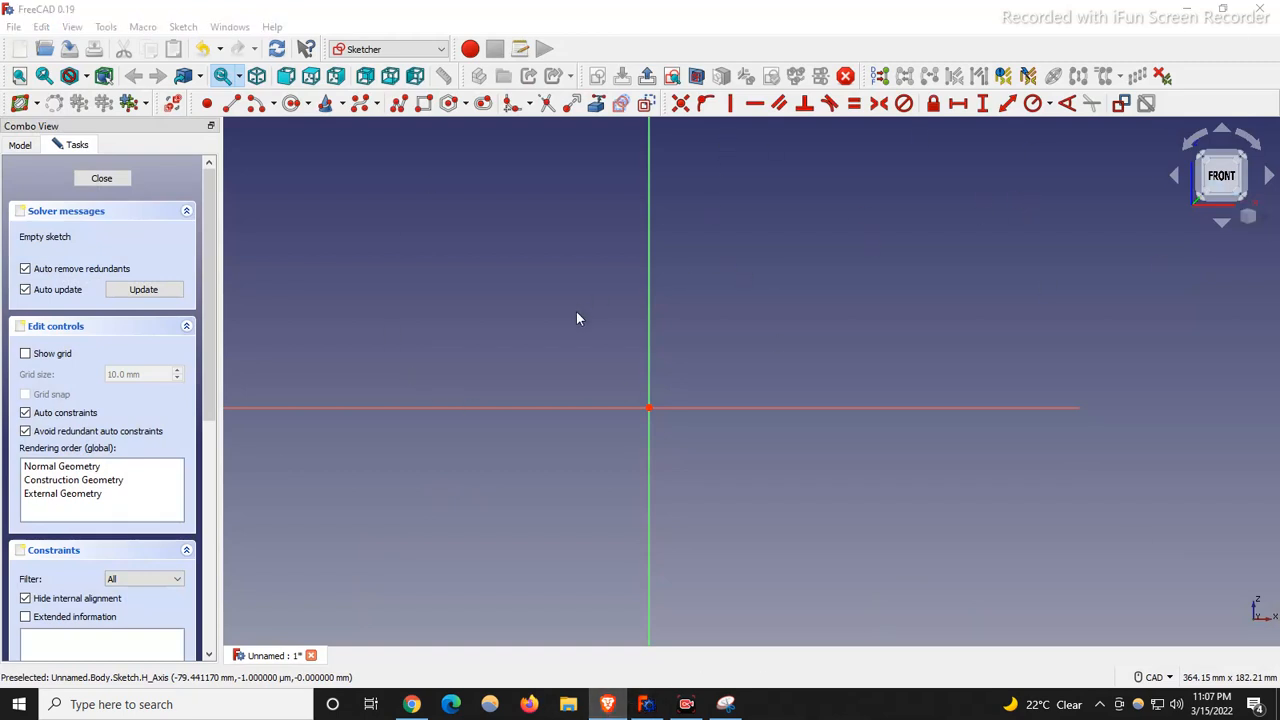
# Step: Sketch a horizontal line about 158 mm long just below the horizontal axis, crossing the vertical axis
pyautogui.click(231, 103)
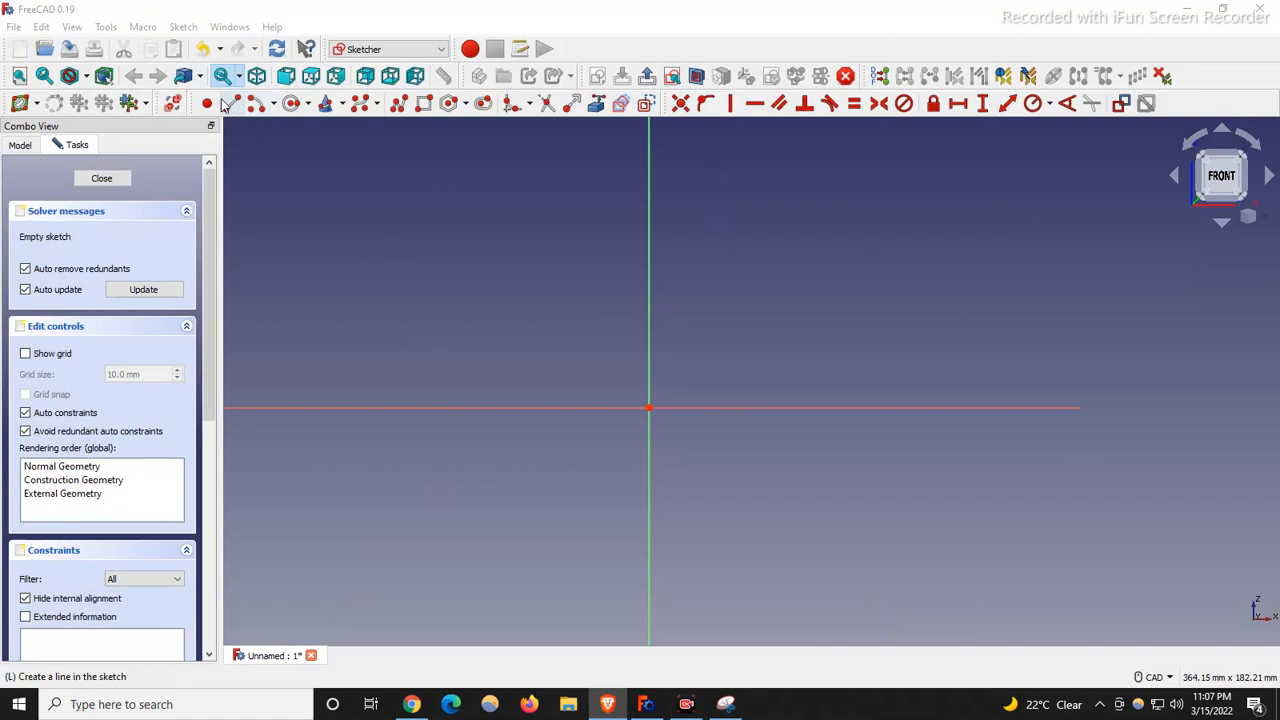
pyautogui.click(448, 449)
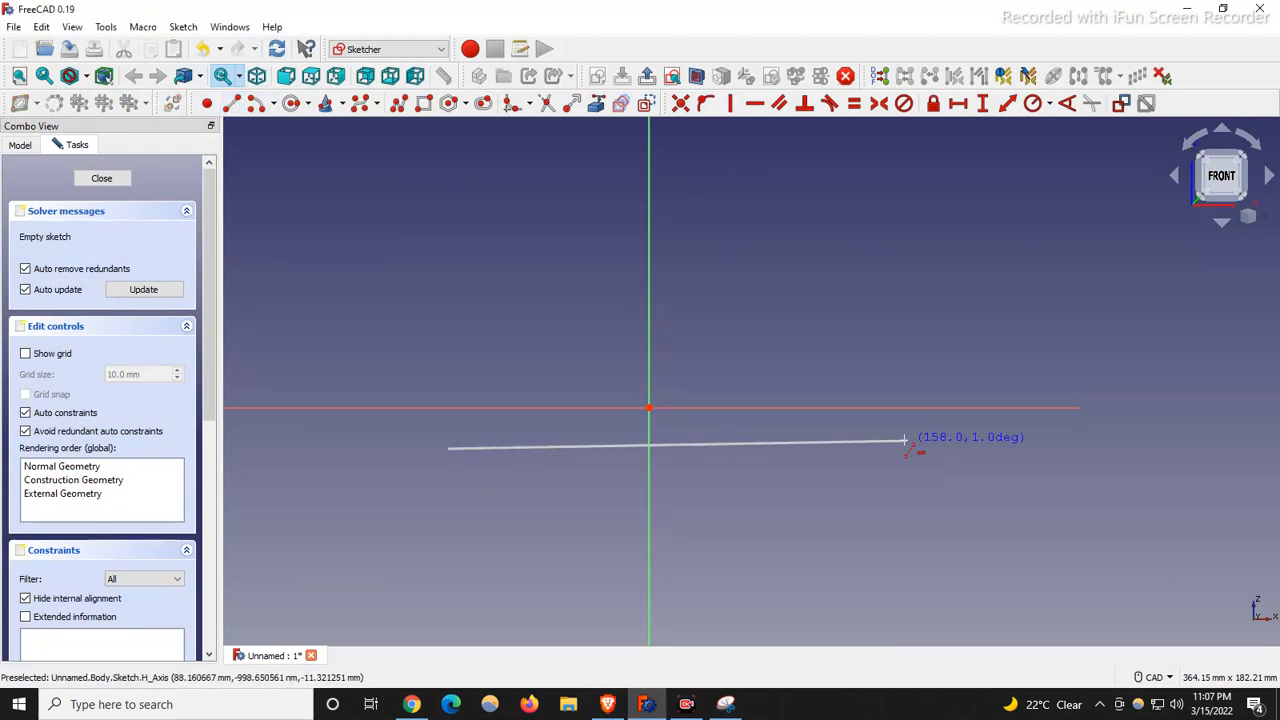
pyautogui.click(902, 449)
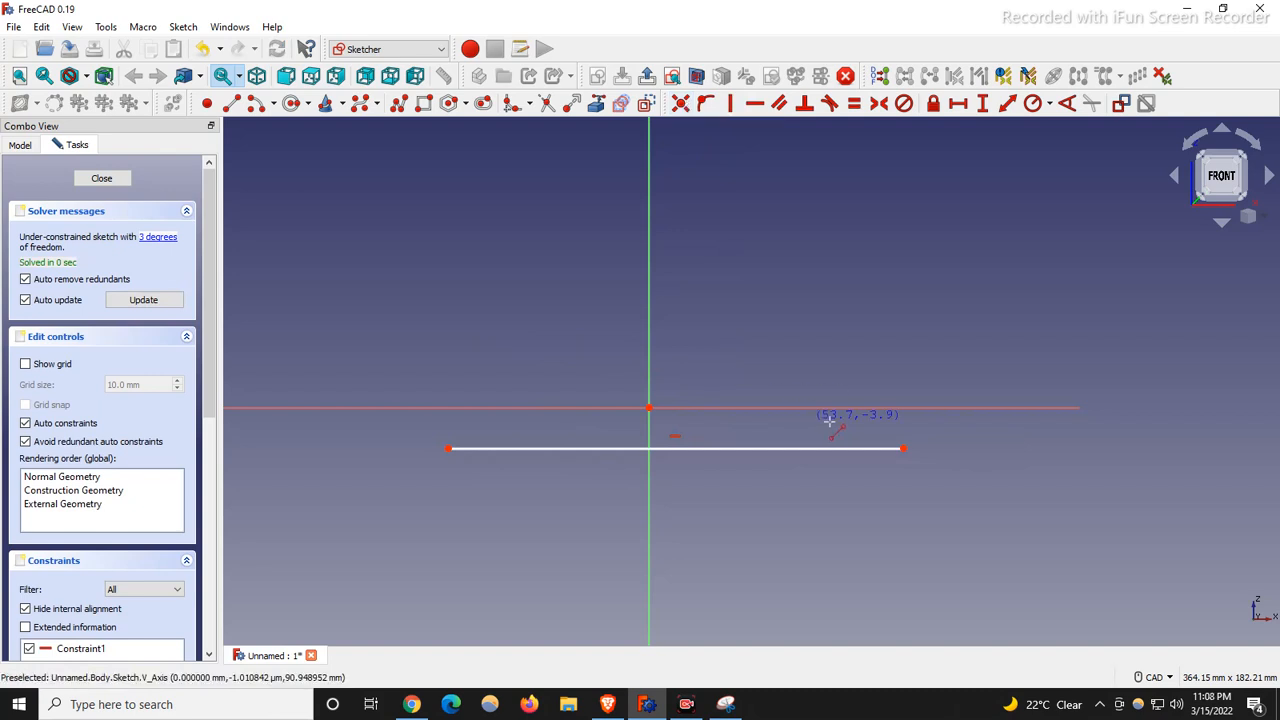
# Step: Constrain the line to pass through the origin and make its two endpoints symmetric about the origin
pyautogui.click(705, 104)
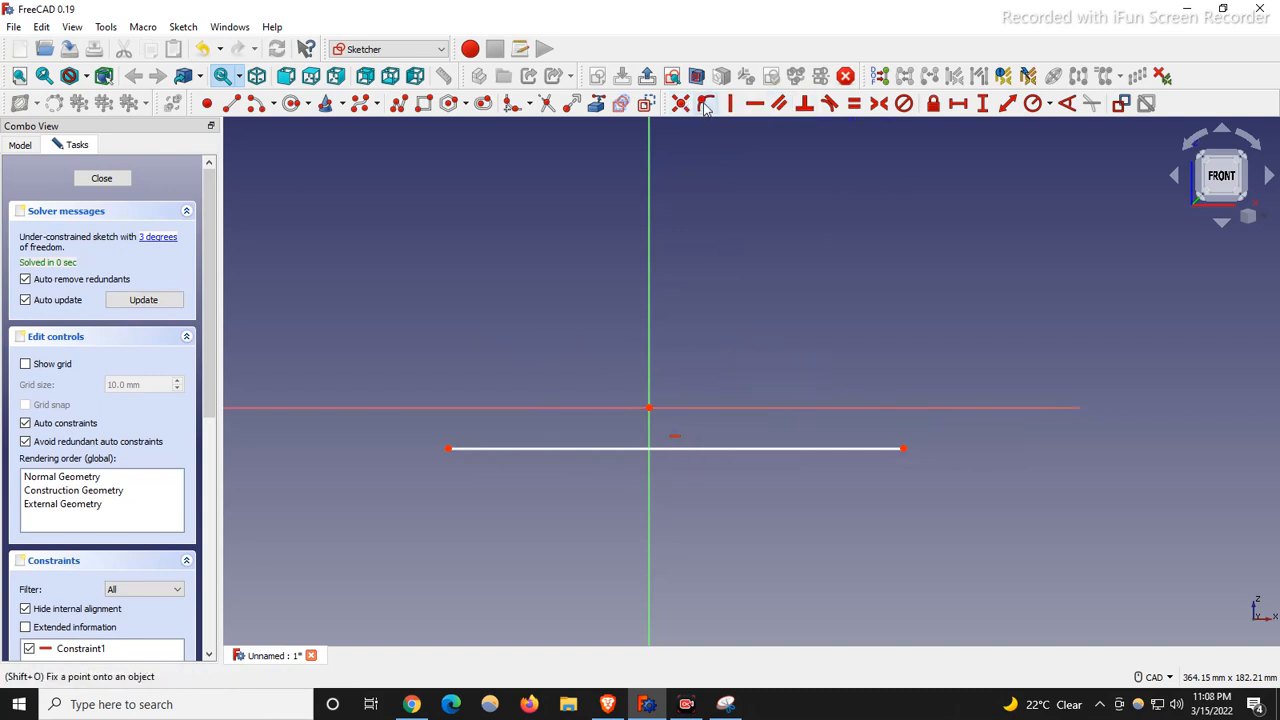
pyautogui.click(707, 449)
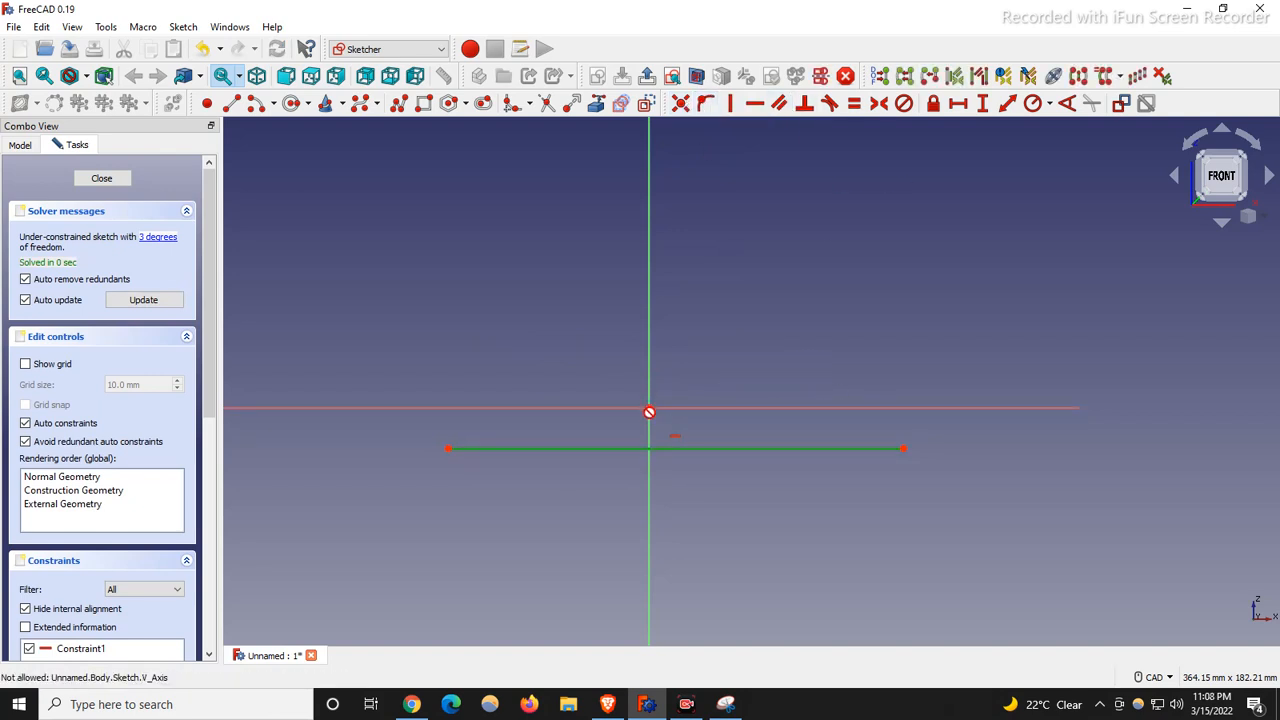
pyautogui.click(650, 407)
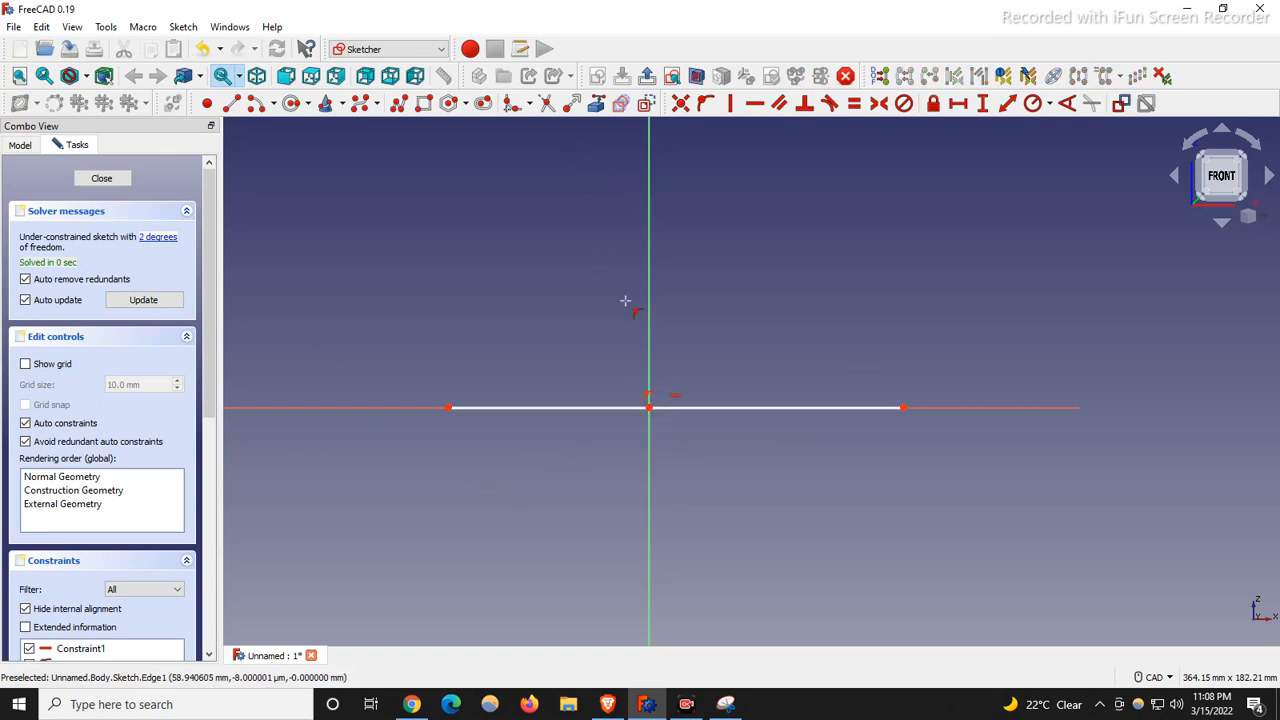
pyautogui.click(449, 409)
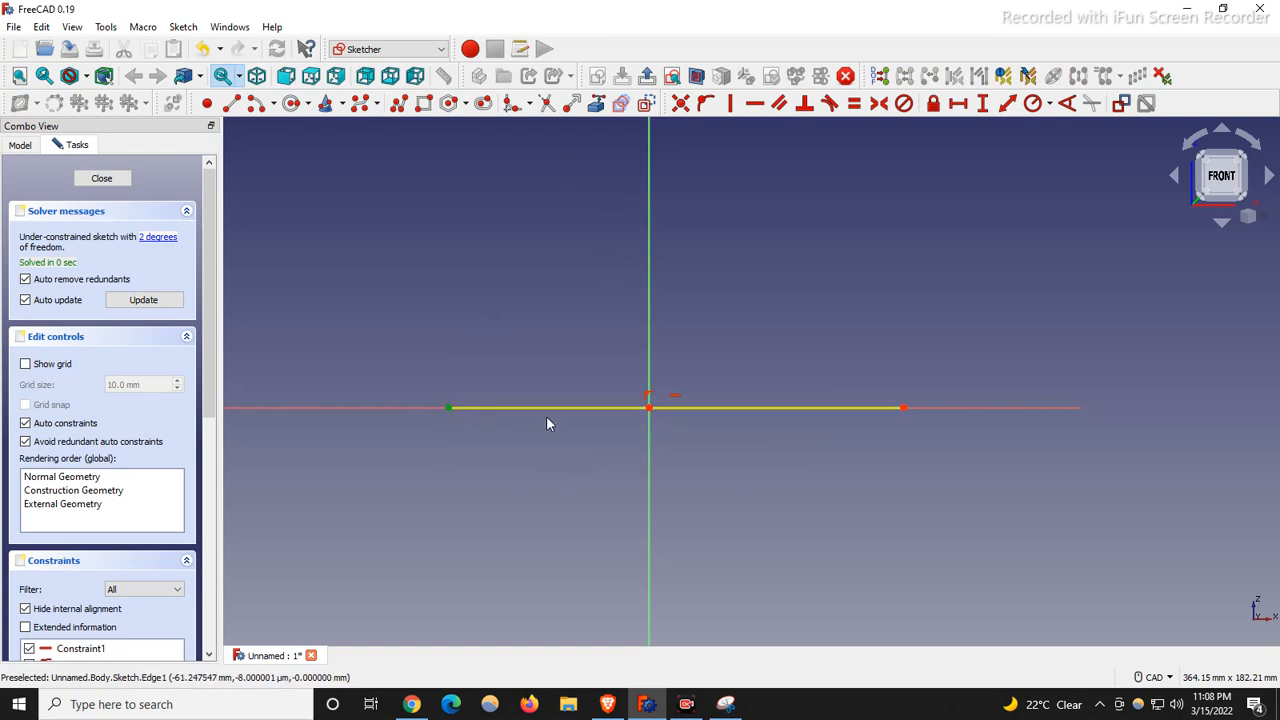
pyautogui.click(903, 409)
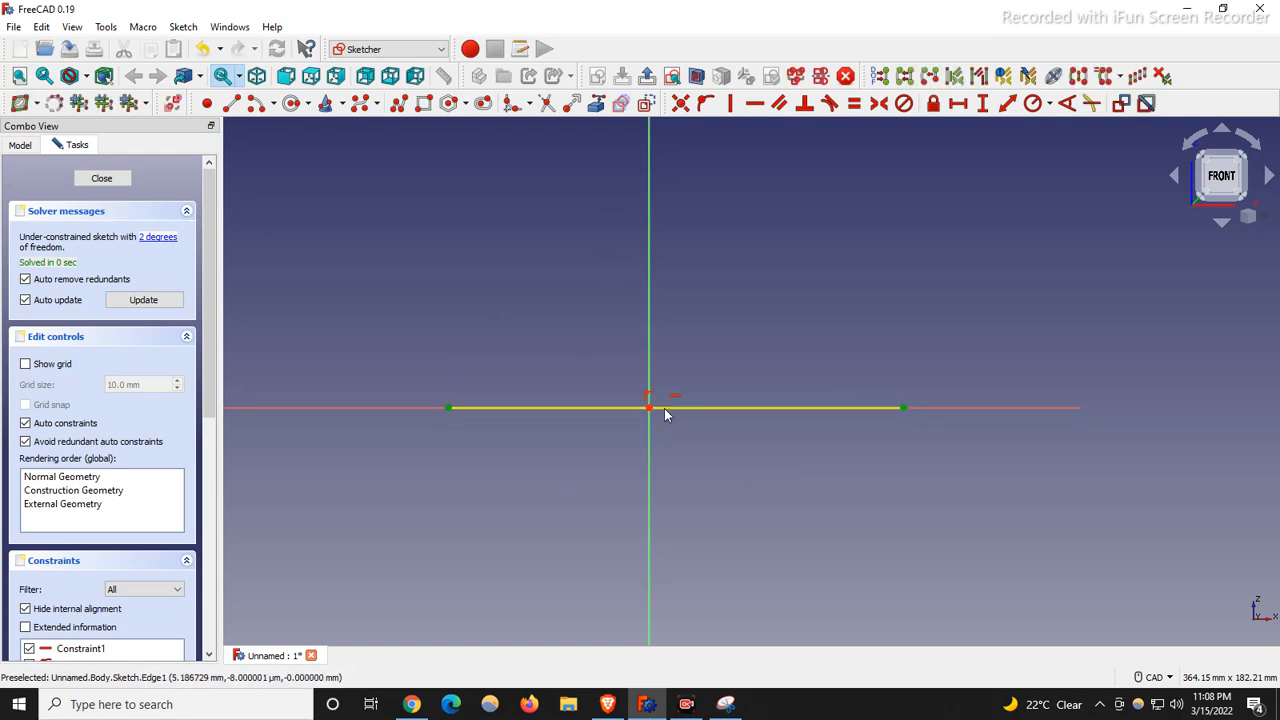
pyautogui.click(650, 408)
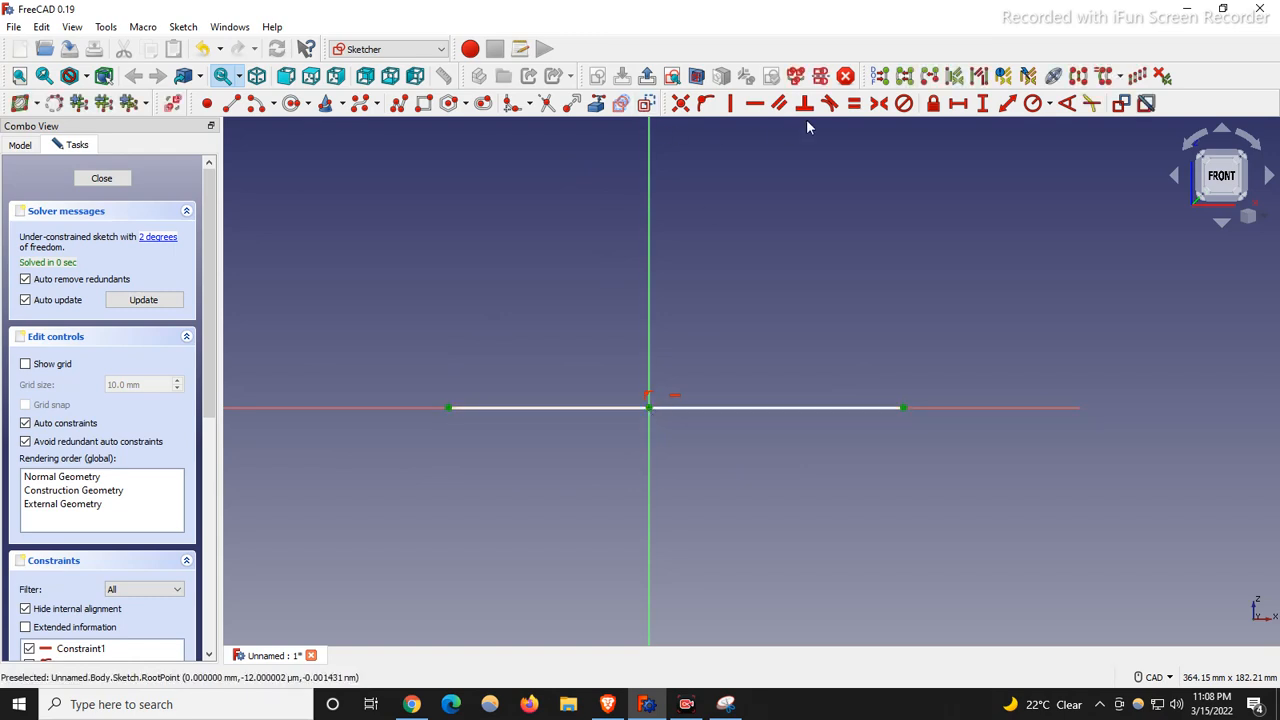
pyautogui.click(879, 103)
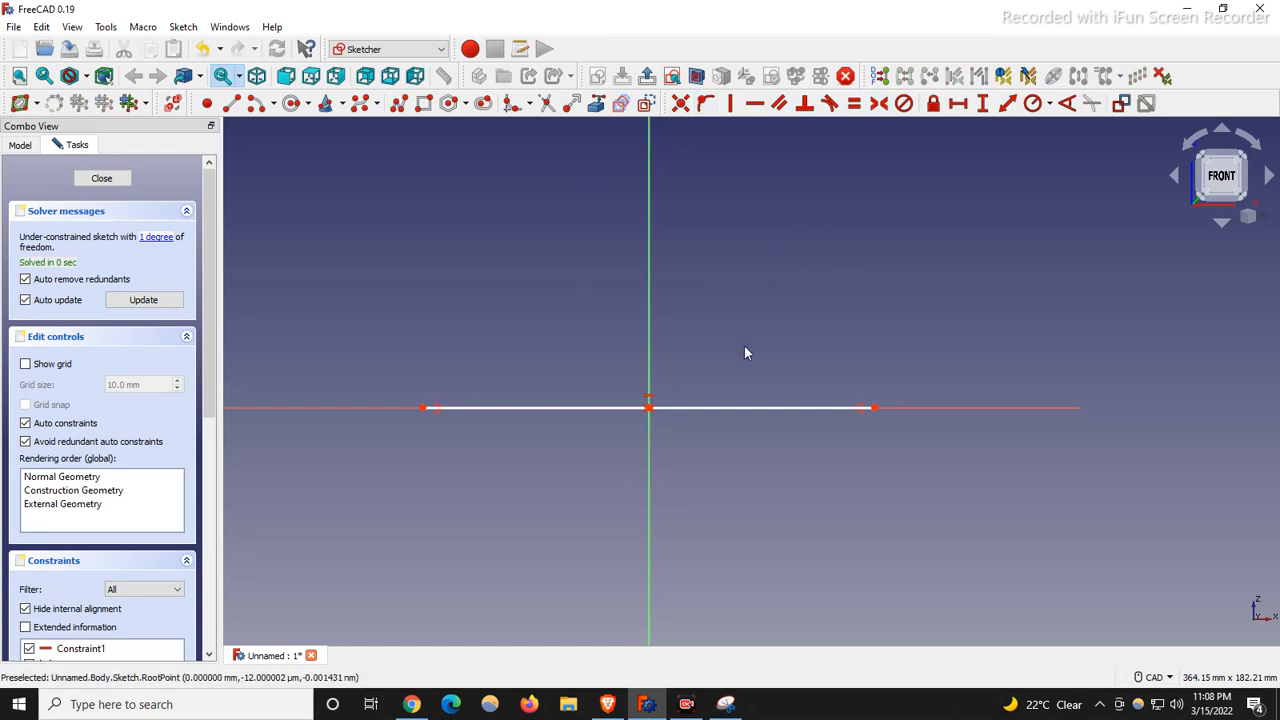
# Step: Constrain the line's horizontal length to 500 mm
pyautogui.click(724, 408)
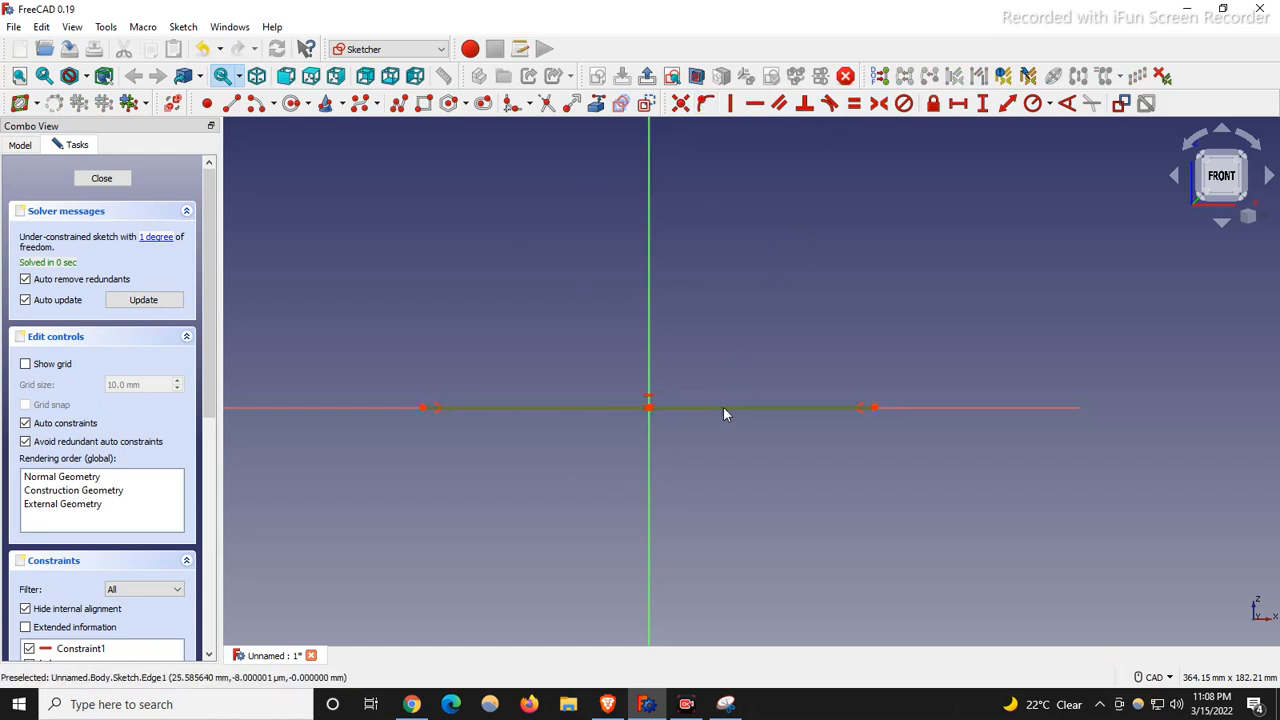
pyautogui.click(957, 103)
pyautogui.write('500')
pyautogui.press('Return')
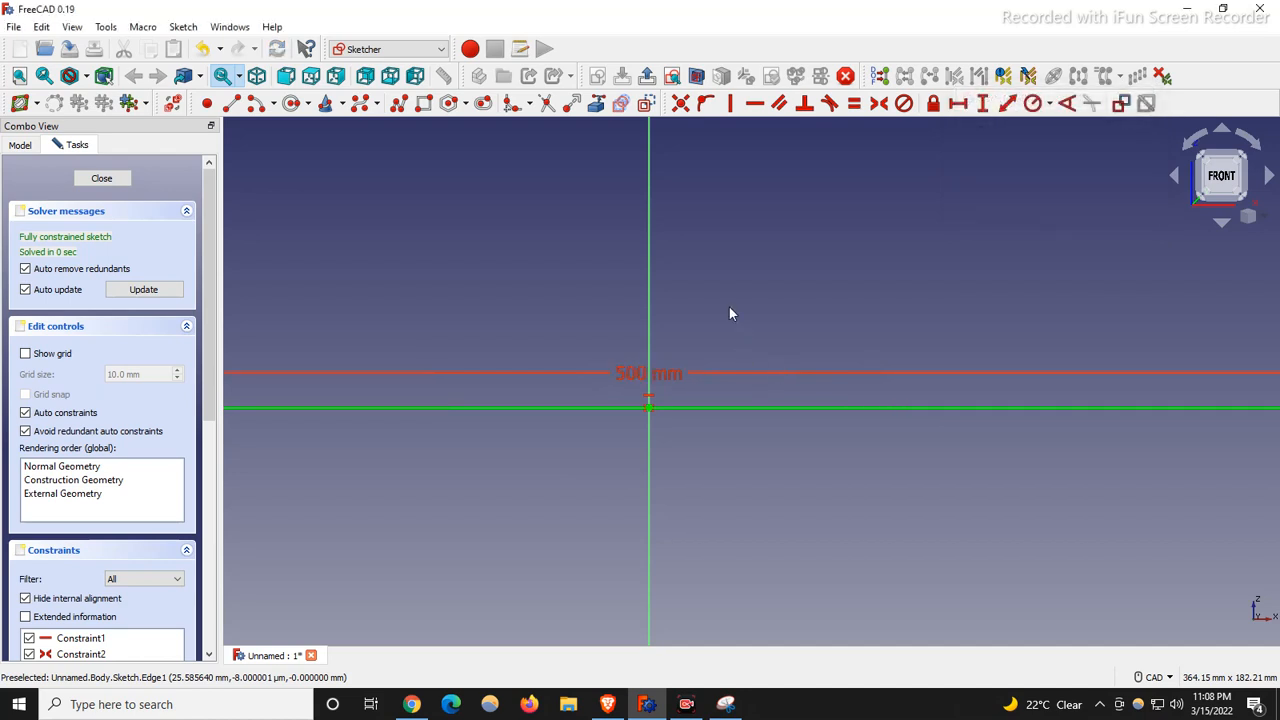
# Step: Move the 500 mm dimension below the line, clear of the sketch geometry
pyautogui.scroll(-7, 720, 367)
pyautogui.rightClick(638, 306)
pyautogui.click(601, 323)
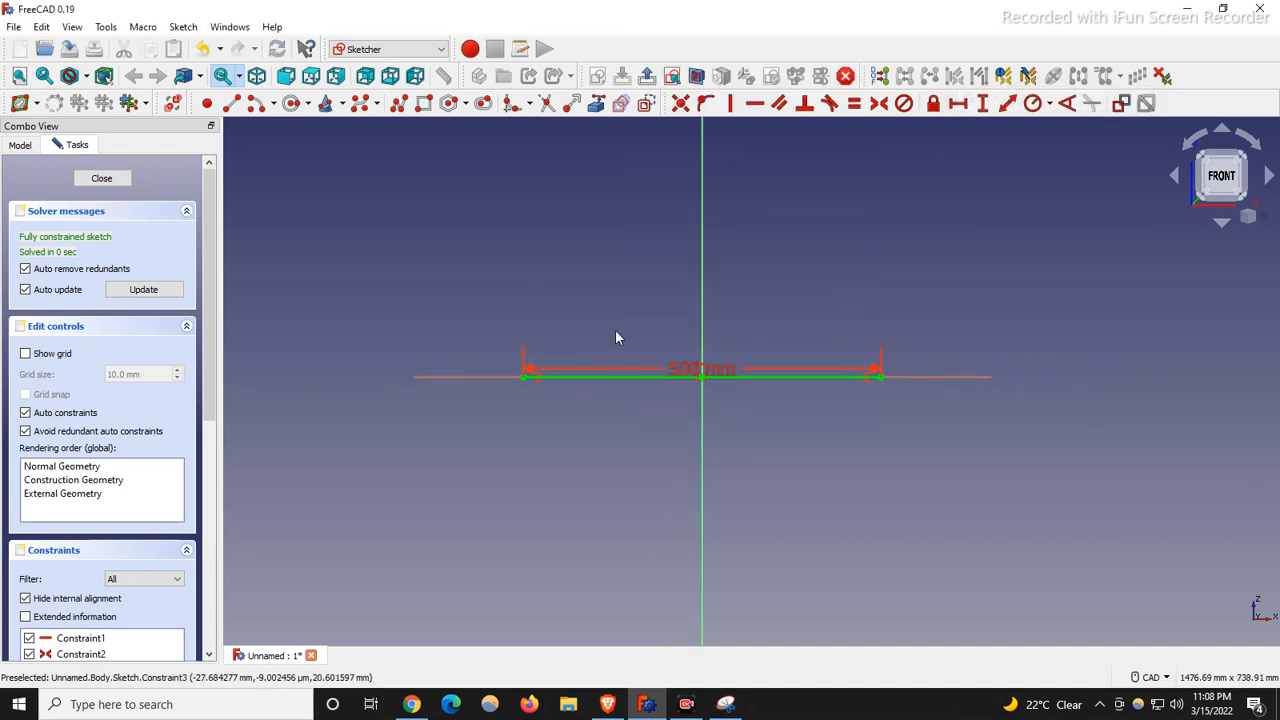
pyautogui.moveTo(677, 367); pyautogui.dragTo(679, 427)
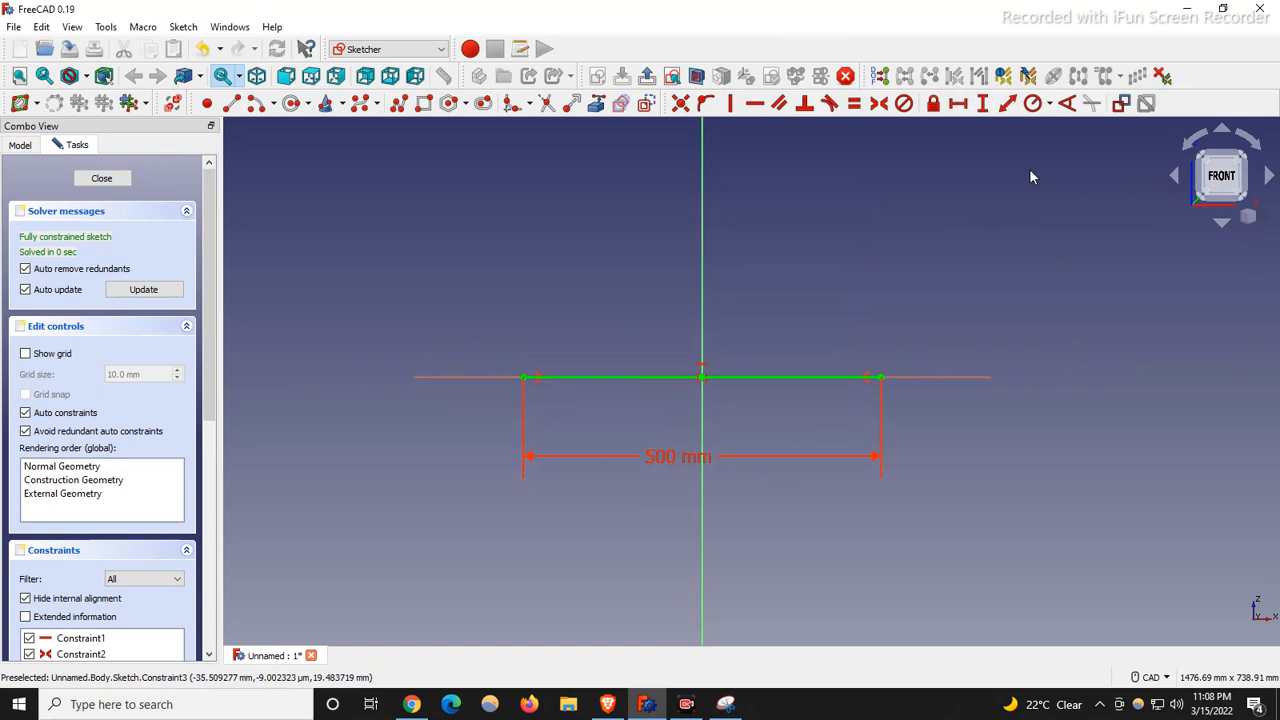
pyautogui.scroll(1, 514, 354)
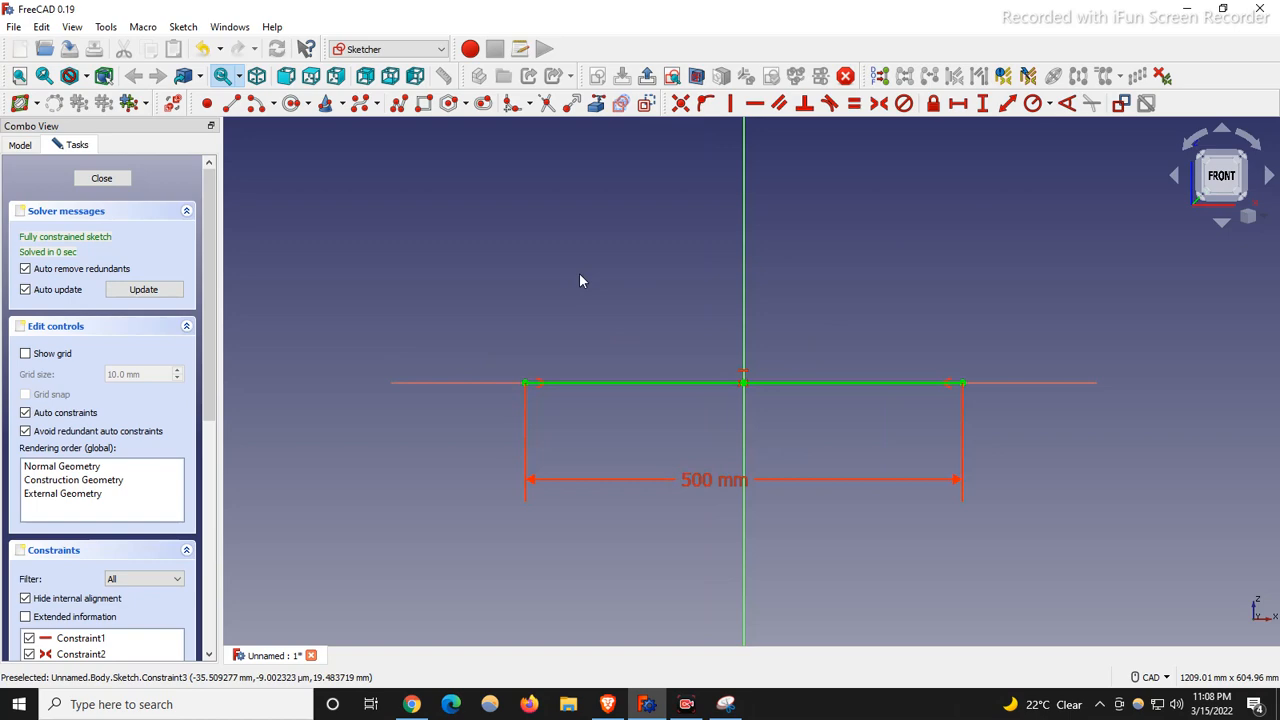
# Step: Sketch short vertical lines about 40 mm long upward from both endpoints of the 500 mm base line
pyautogui.click(724, 704)
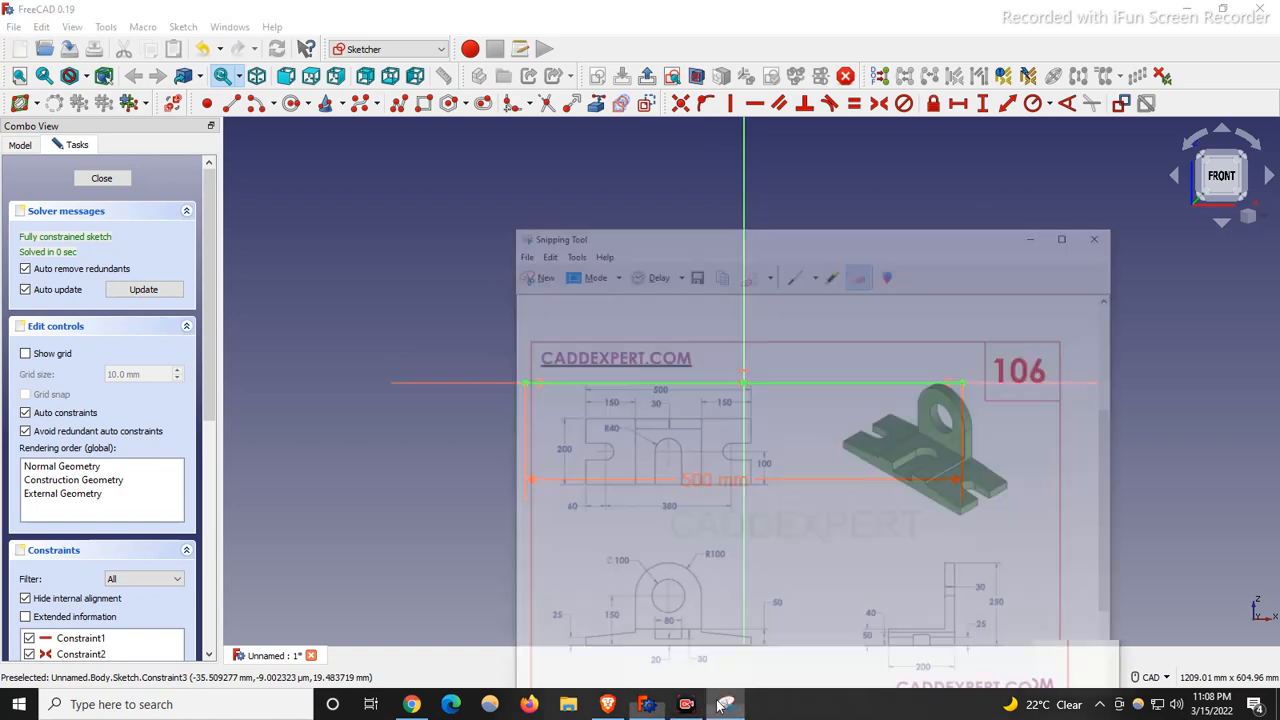
pyautogui.click(797, 206)
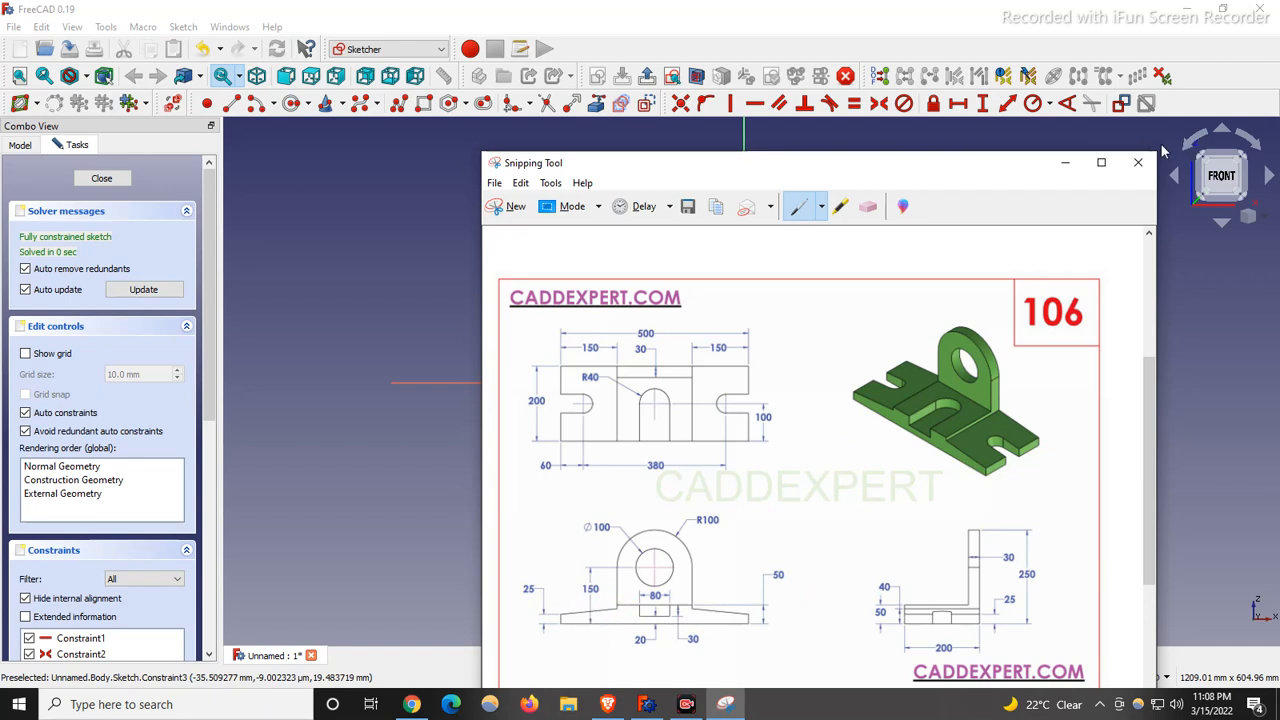
pyautogui.click(1065, 162)
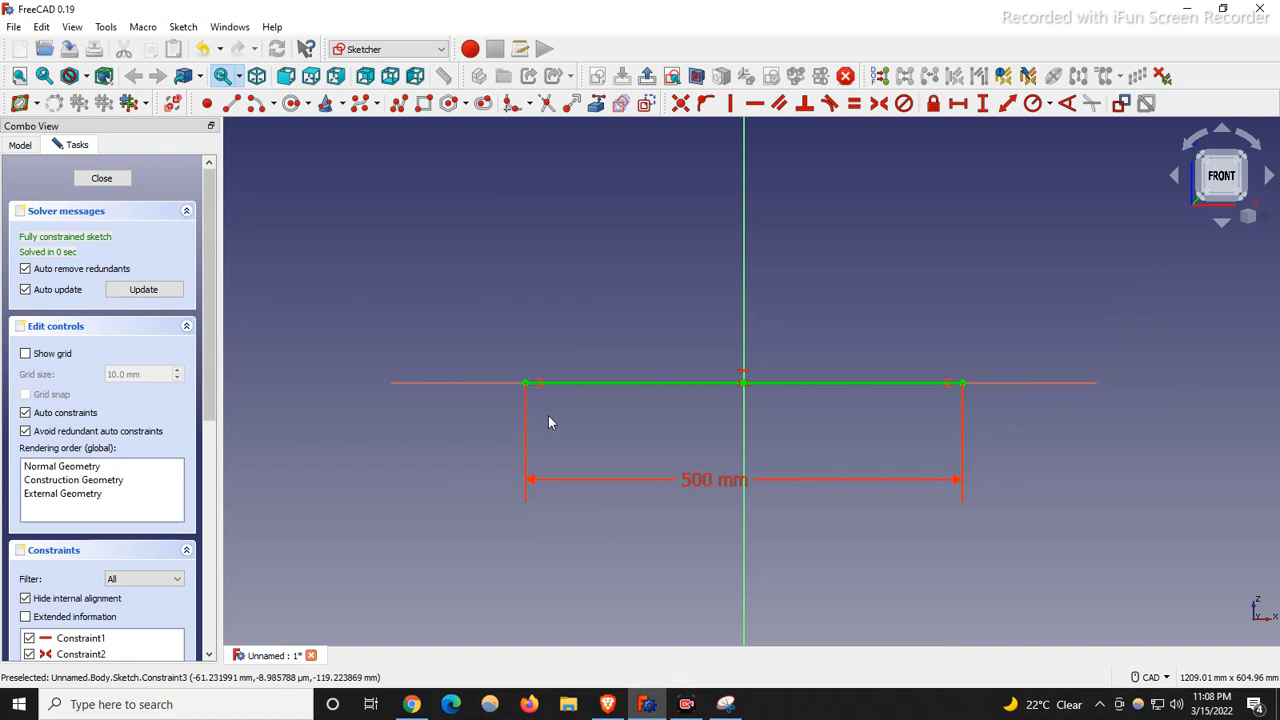
pyautogui.press('g')
pyautogui.press('l')
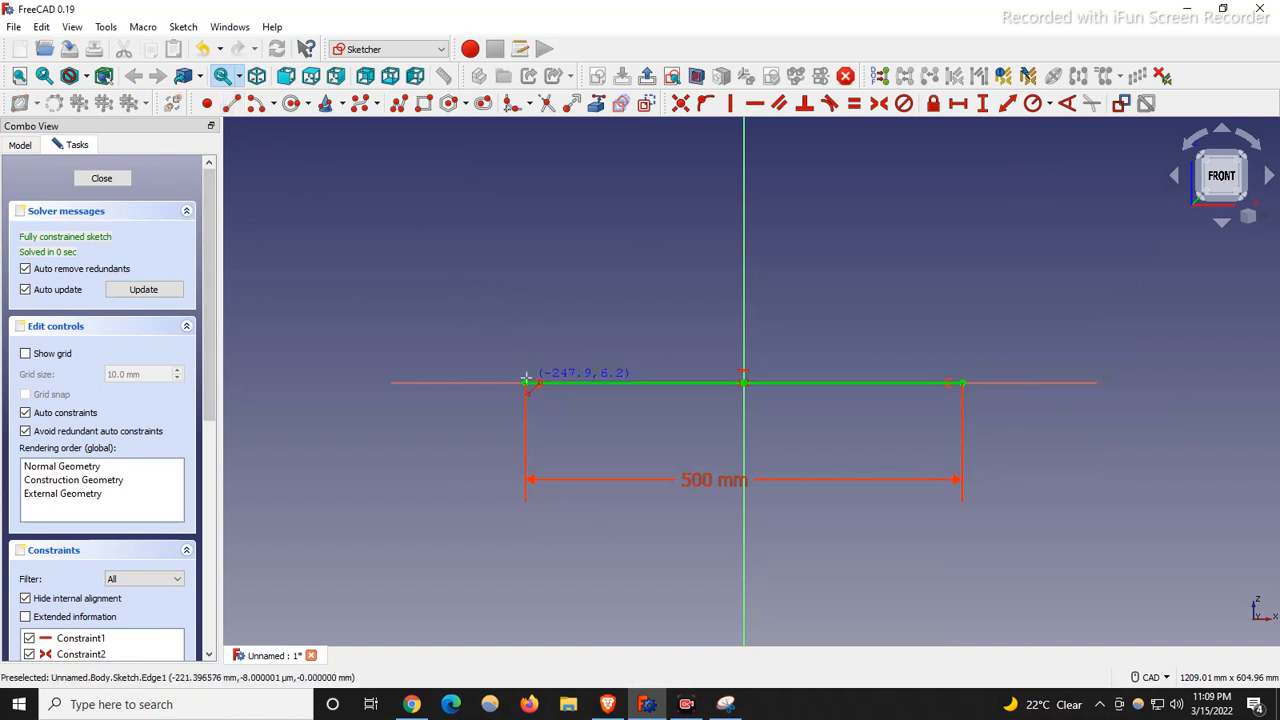
pyautogui.click(525, 382)
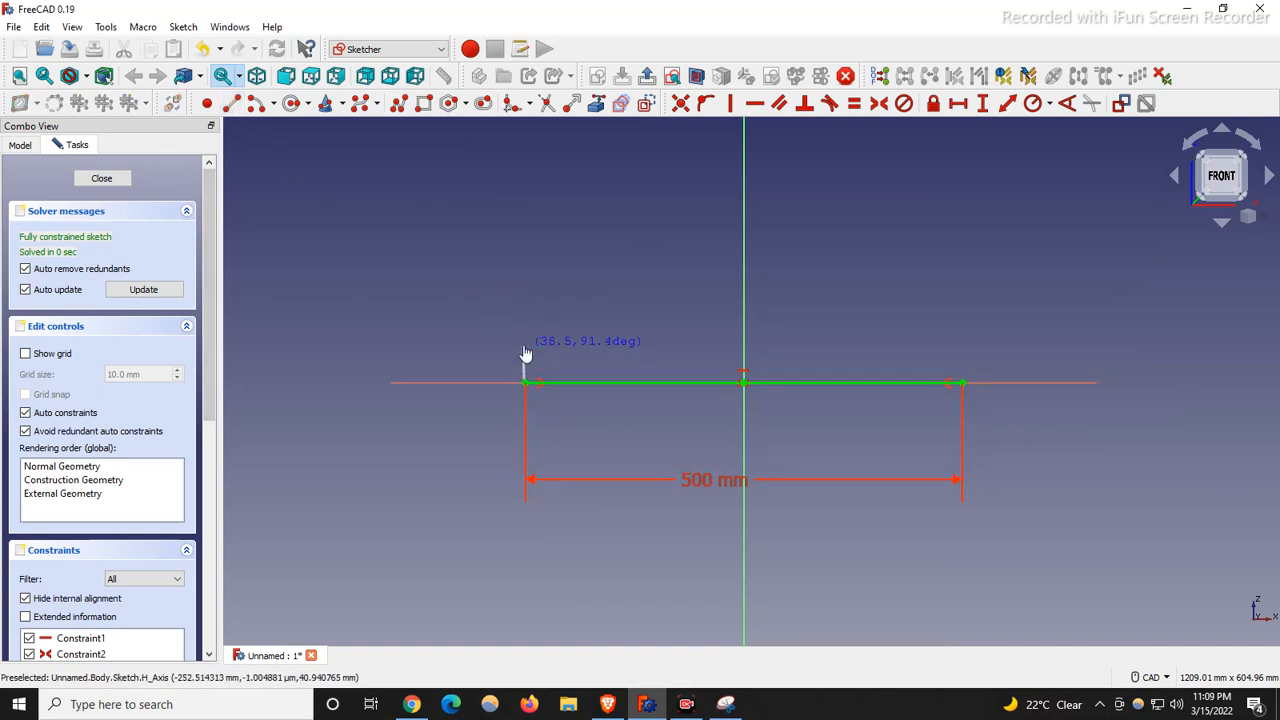
pyautogui.click(530, 345)
pyautogui.click(962, 382)
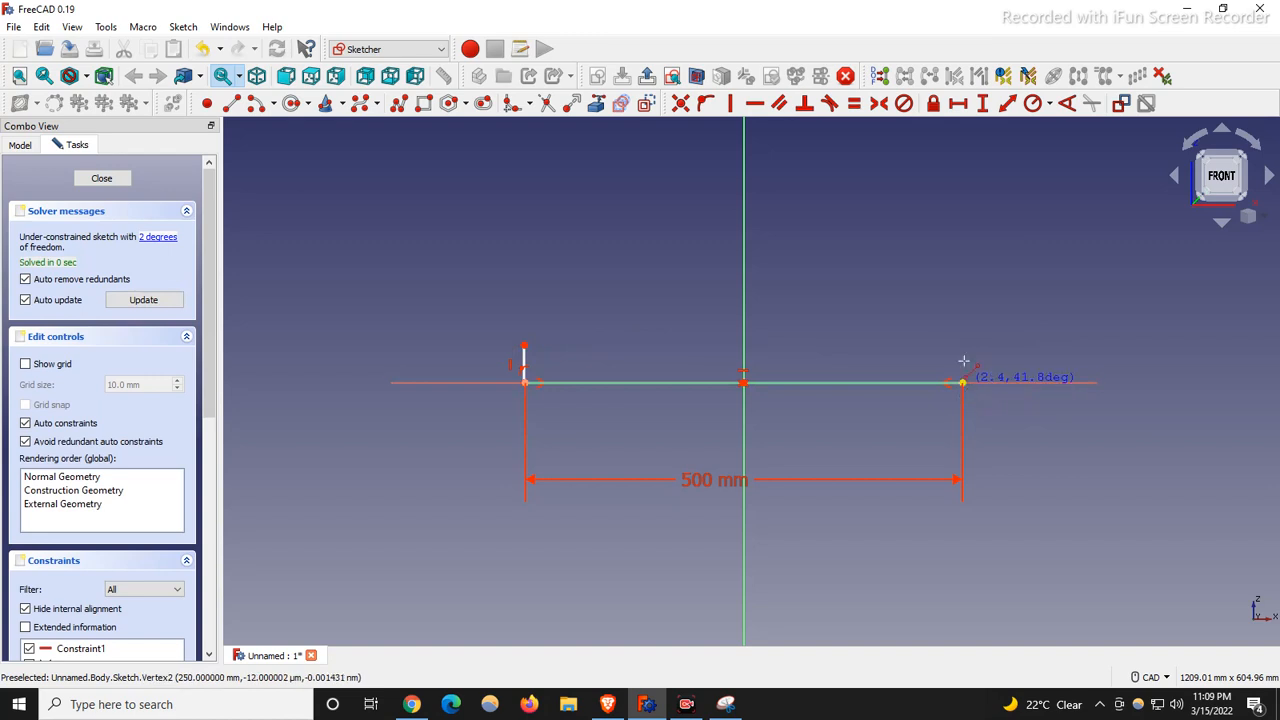
pyautogui.click(962, 346)
pyautogui.rightClick(801, 342)
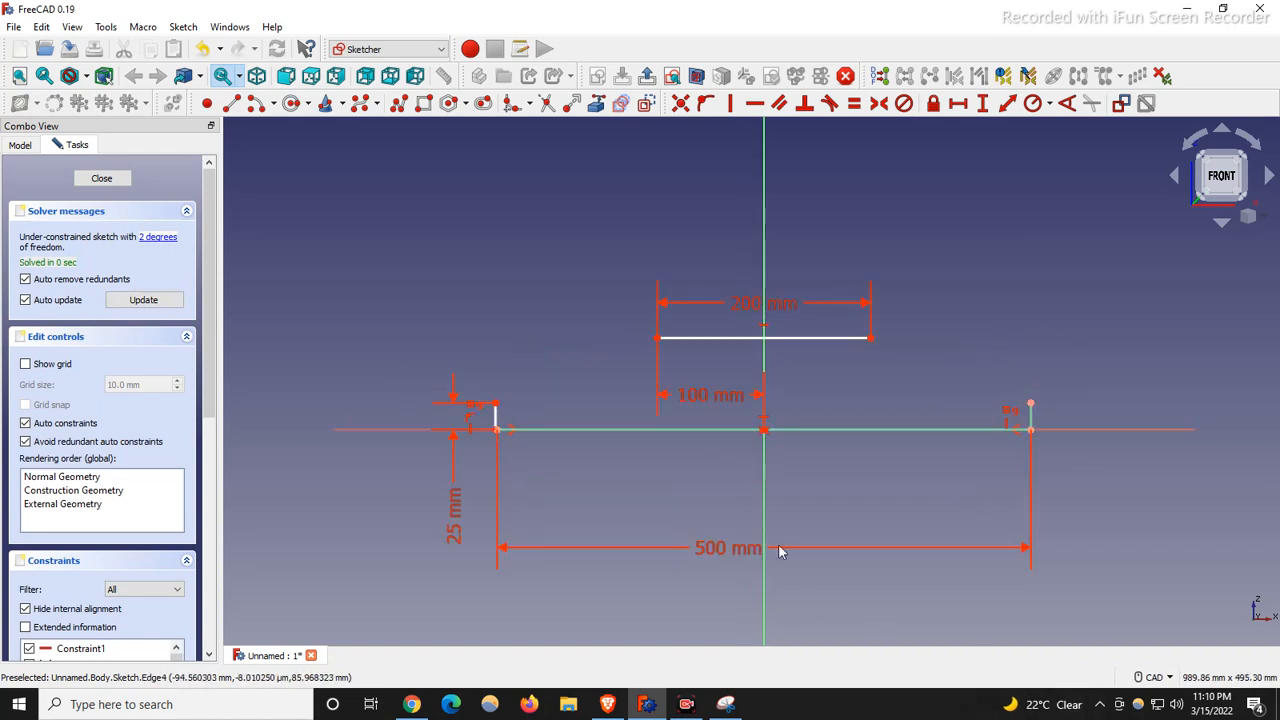
# Step: Switch to drawing 106 in Snipping Tool and circle the 25 and 500 dimensions in red pen
pyautogui.click(725, 705)
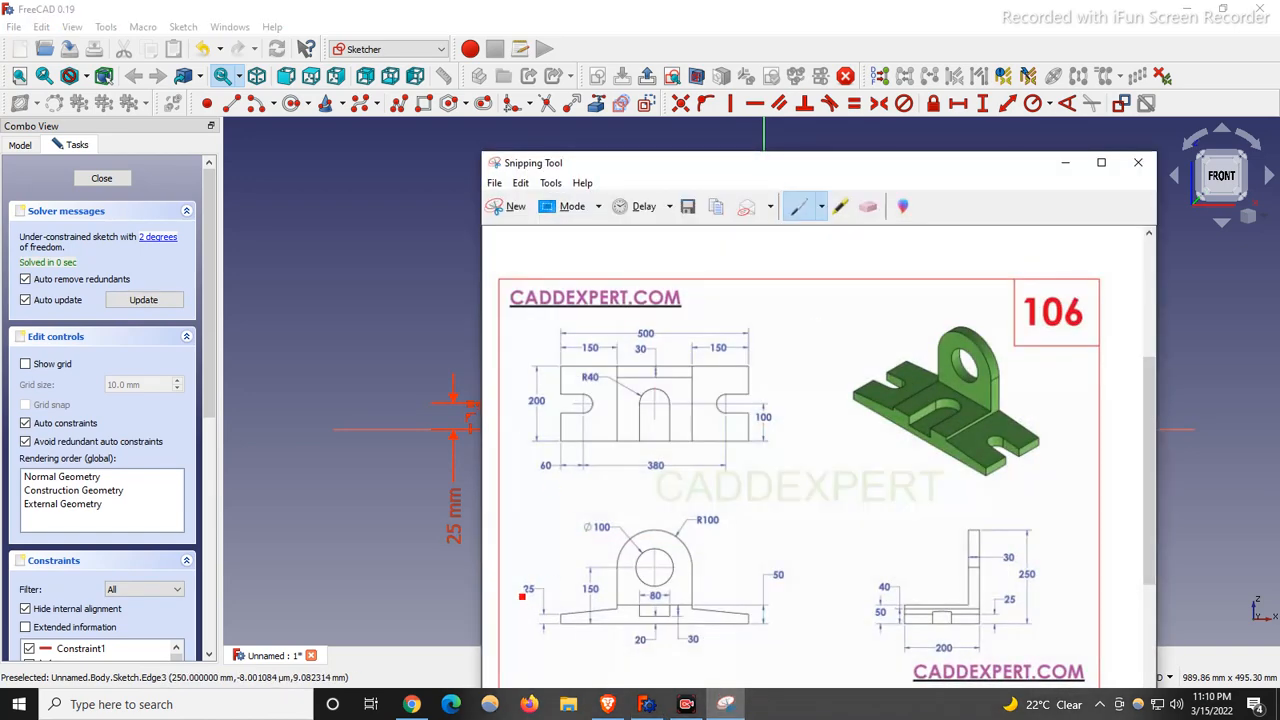
pyautogui.moveTo(526, 603)
pyautogui.mouseDown()
pyautogui.moveTo(535, 578)
pyautogui.moveTo(508, 594)
pyautogui.mouseUp()
pyautogui.scroll(-5, 320, 470)
pyautogui.scroll(4, 348, 436)
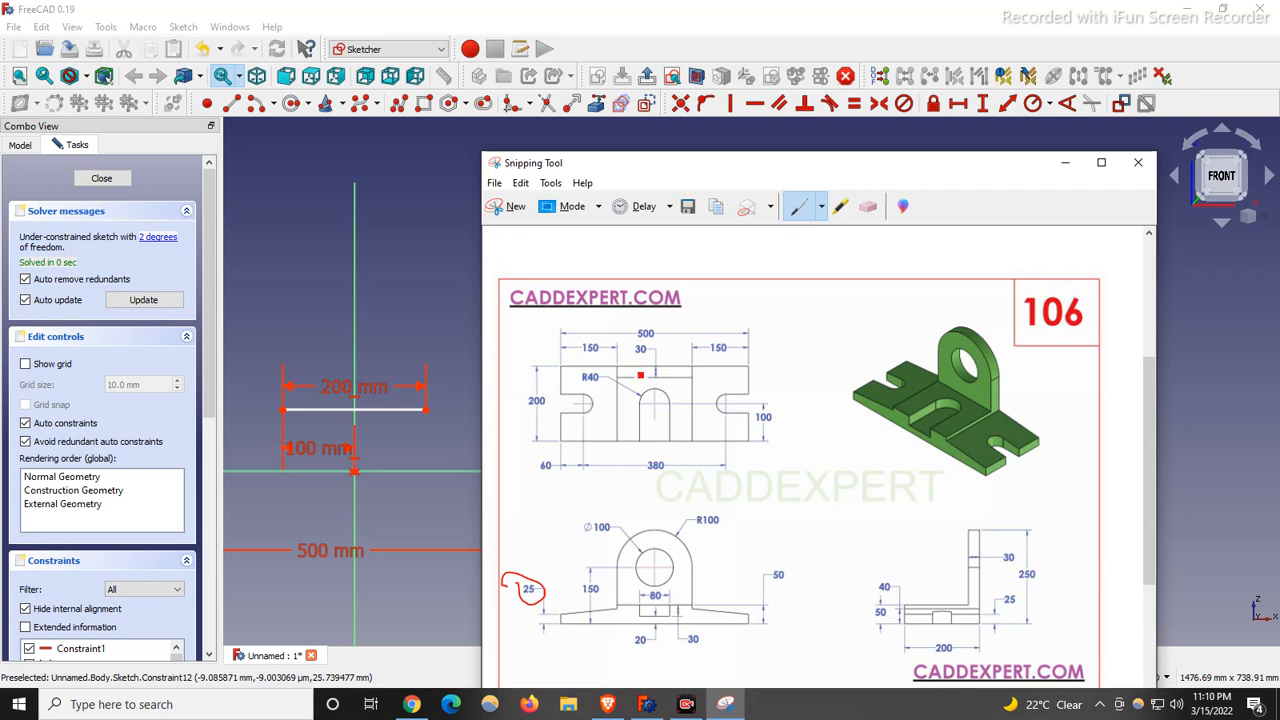
pyautogui.moveTo(643, 336)
pyautogui.mouseDown()
pyautogui.moveTo(668, 340)
pyautogui.moveTo(628, 326)
pyautogui.mouseUp()
pyautogui.scroll(-1, 756, 477)
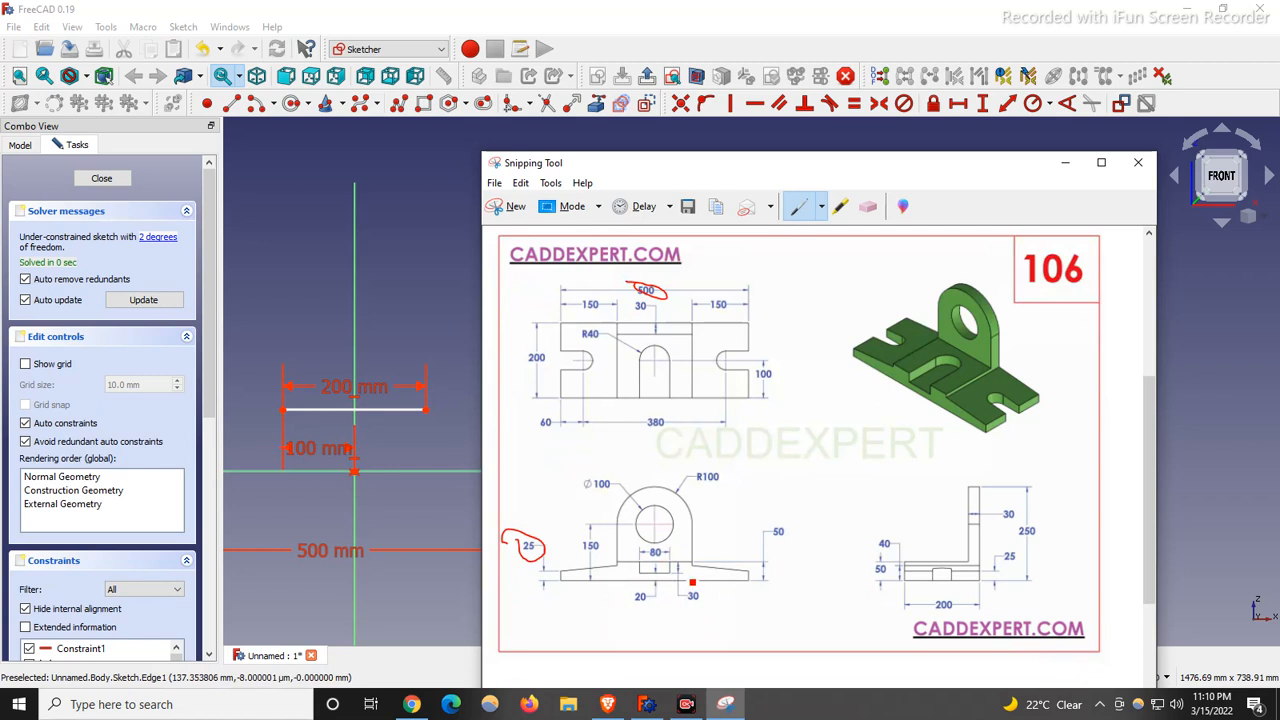
pyautogui.scroll(1, 288, 376)
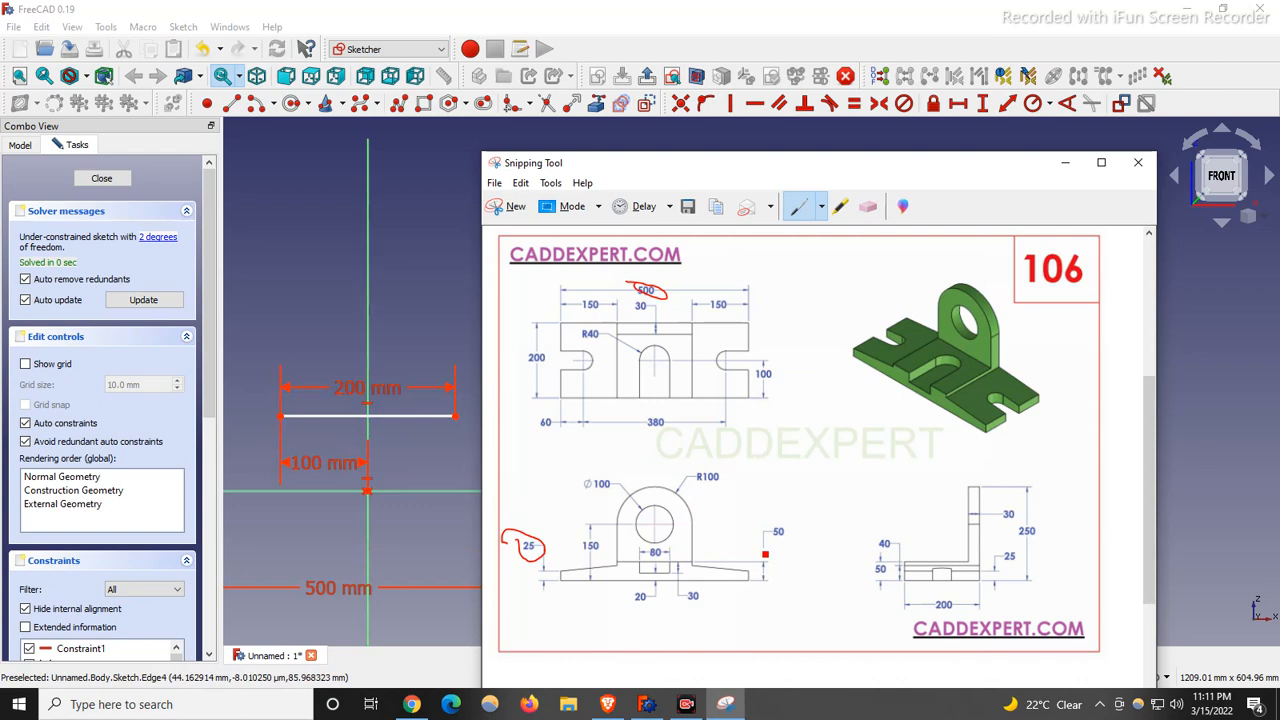
pyautogui.click(1065, 162)
# Step: Constrain the 200 mm line's right end to 50 mm above the base line's right end and place the dimension clear of the profile
pyautogui.scroll(-2, 893, 400)
pyautogui.scroll(2, 565, 437)
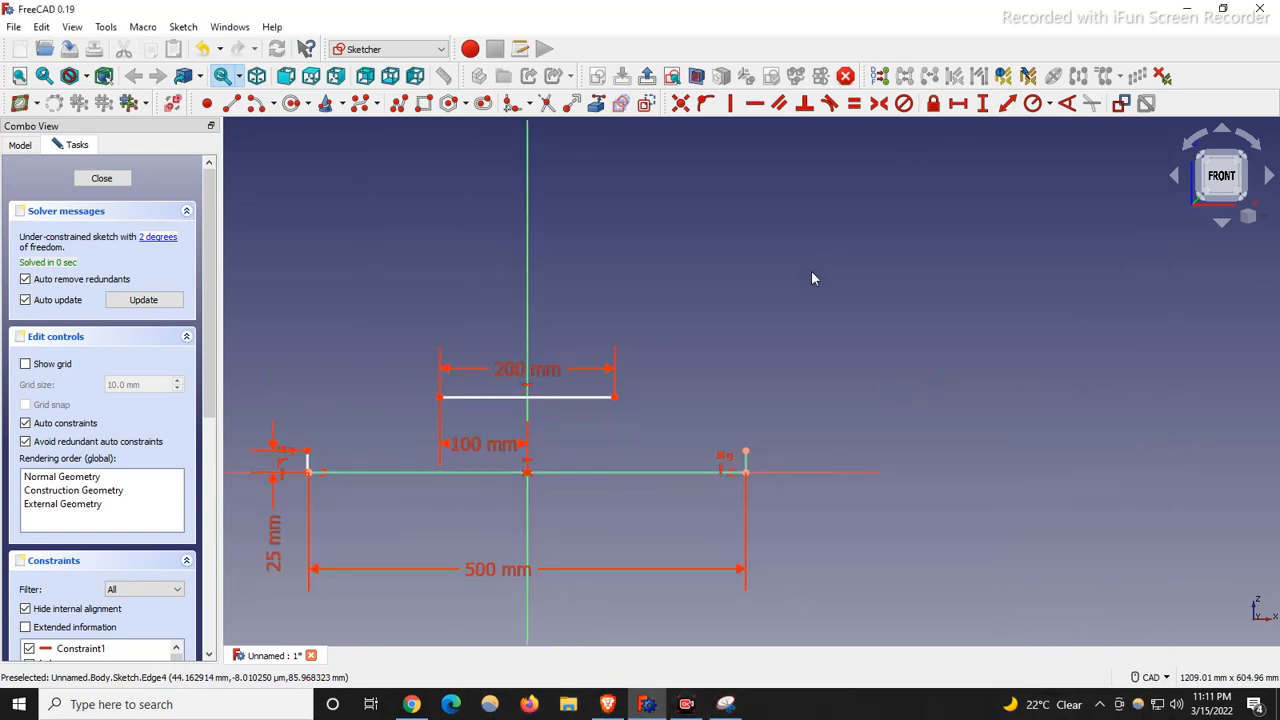
pyautogui.click(986, 106)
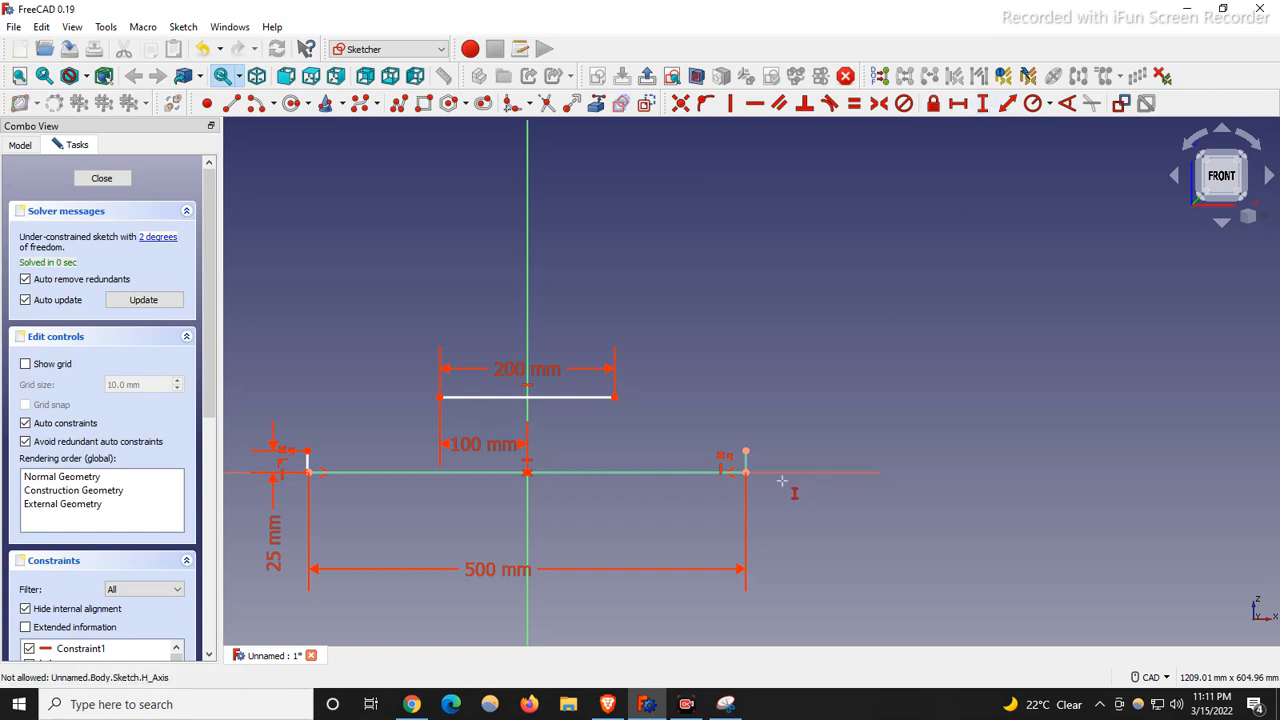
pyautogui.click(616, 400)
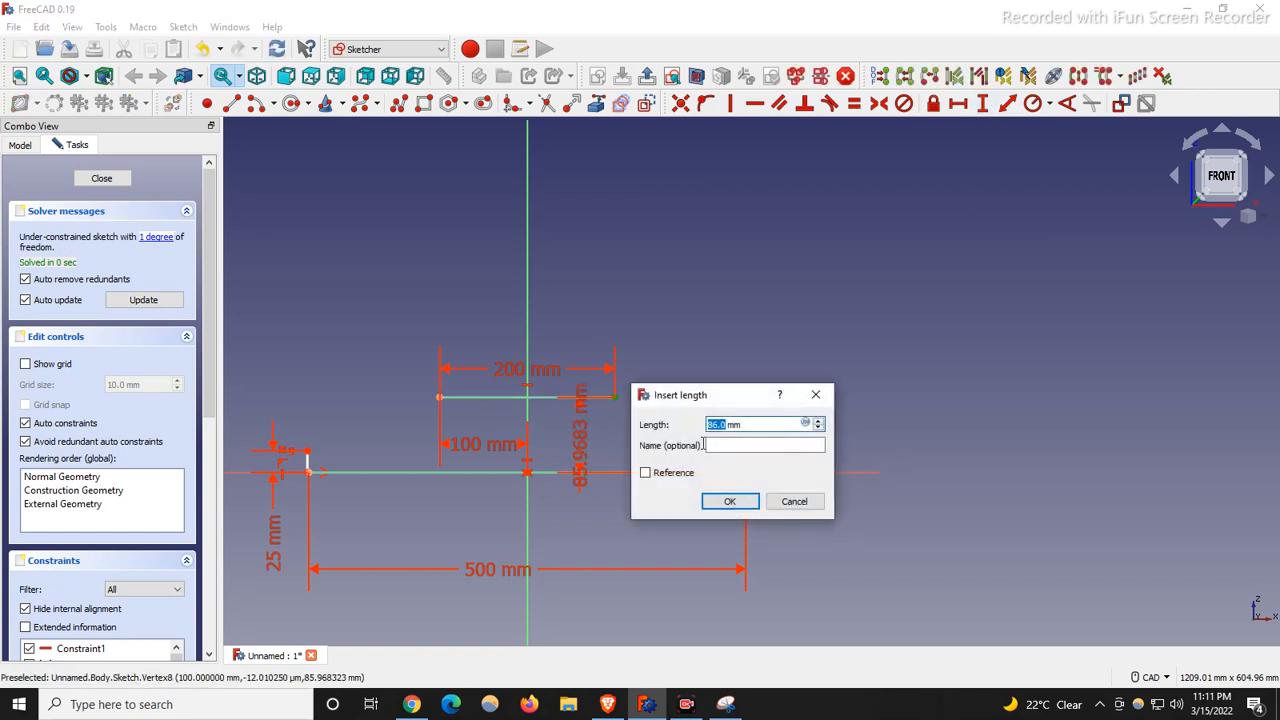
pyautogui.write('40')
pyautogui.press('Return')
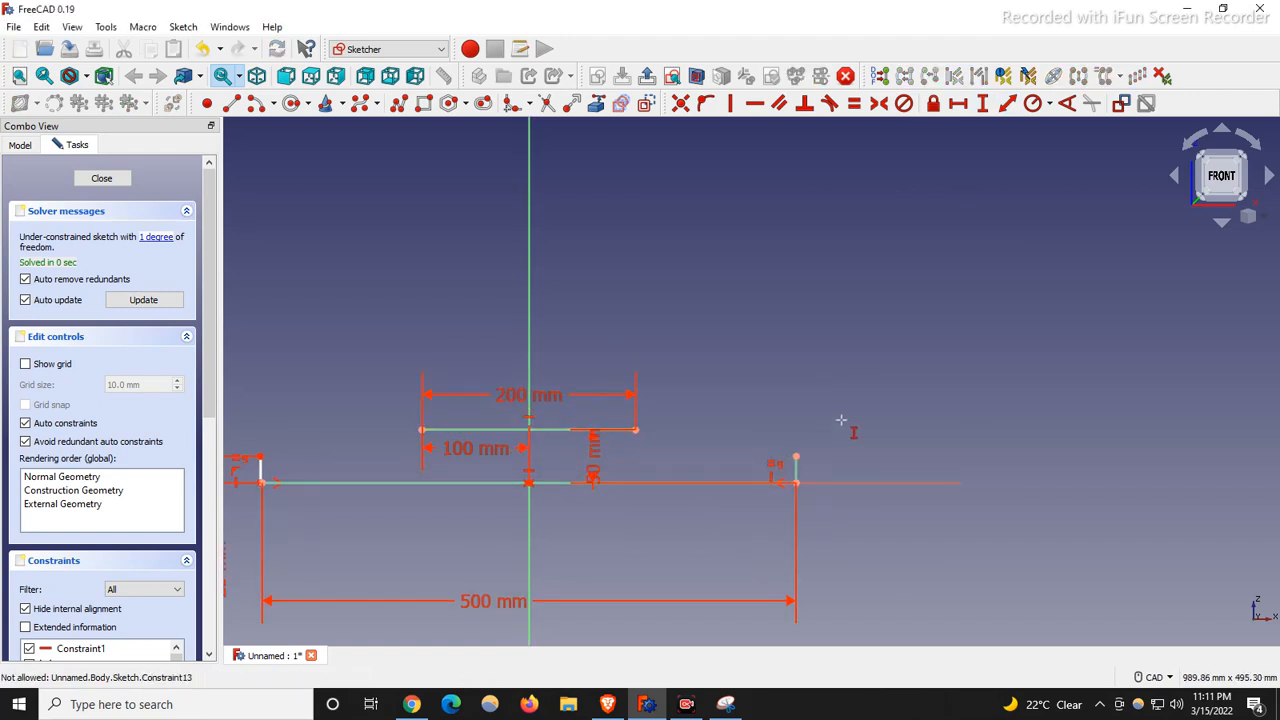
pyautogui.moveTo(593, 447); pyautogui.dragTo(887, 370)
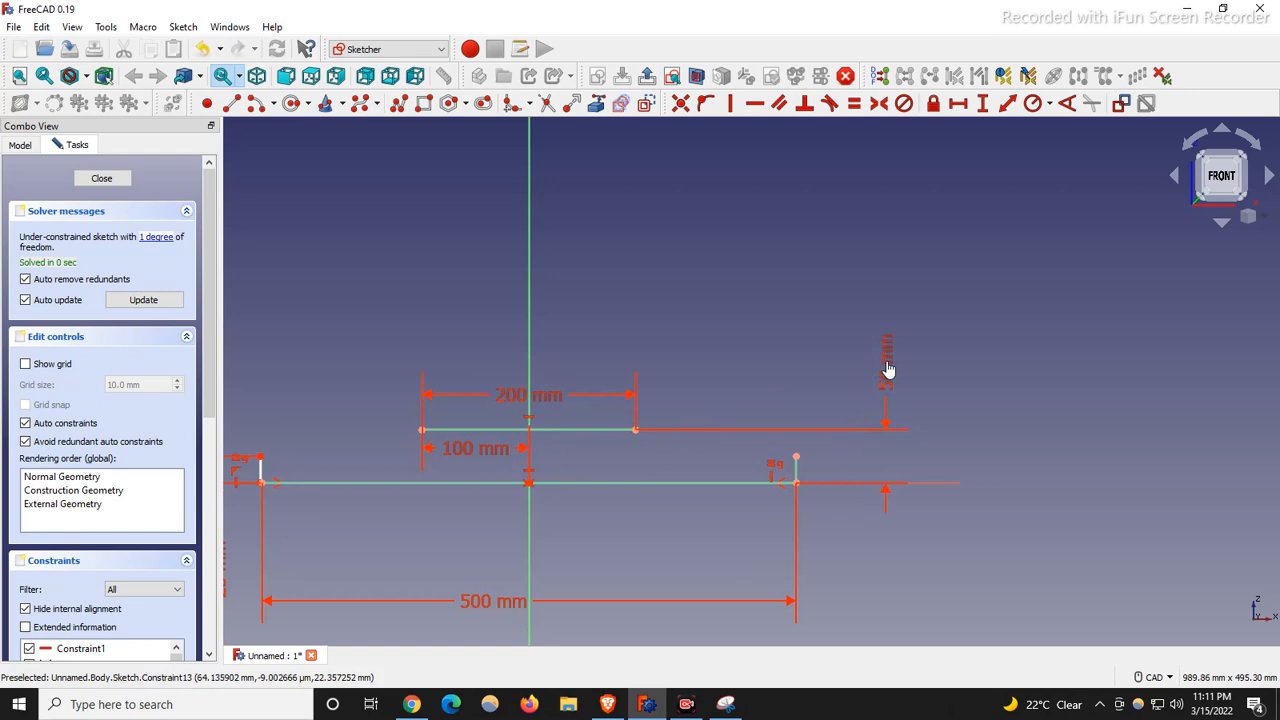
# Step: Pull the left vertical line away from the base line and make its lower endpoint coincident with the base line's left endpoint
pyautogui.scroll(3, 465, 455)
pyautogui.scroll(2, 329, 429)
pyautogui.scroll(-3, 846, 490)
pyautogui.scroll(-4, 558, 476)
pyautogui.scroll(2, 556, 495)
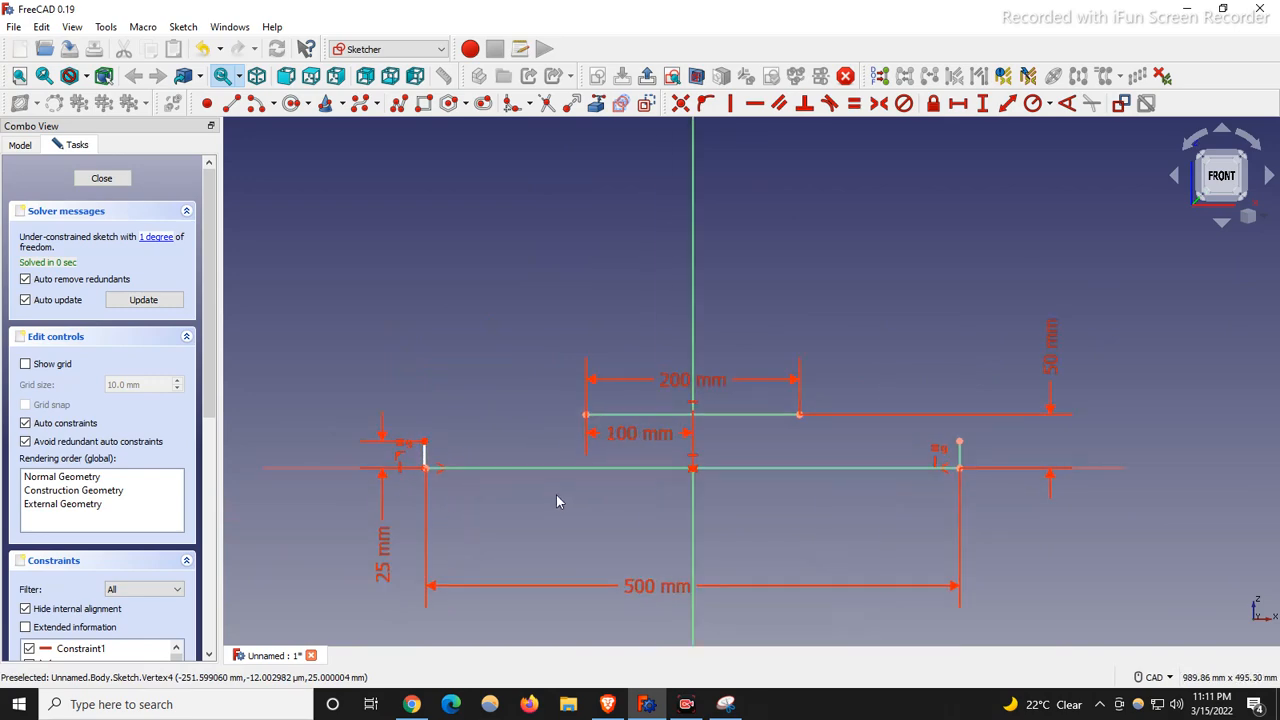
pyautogui.rightClick(503, 410)
pyautogui.click(447, 455)
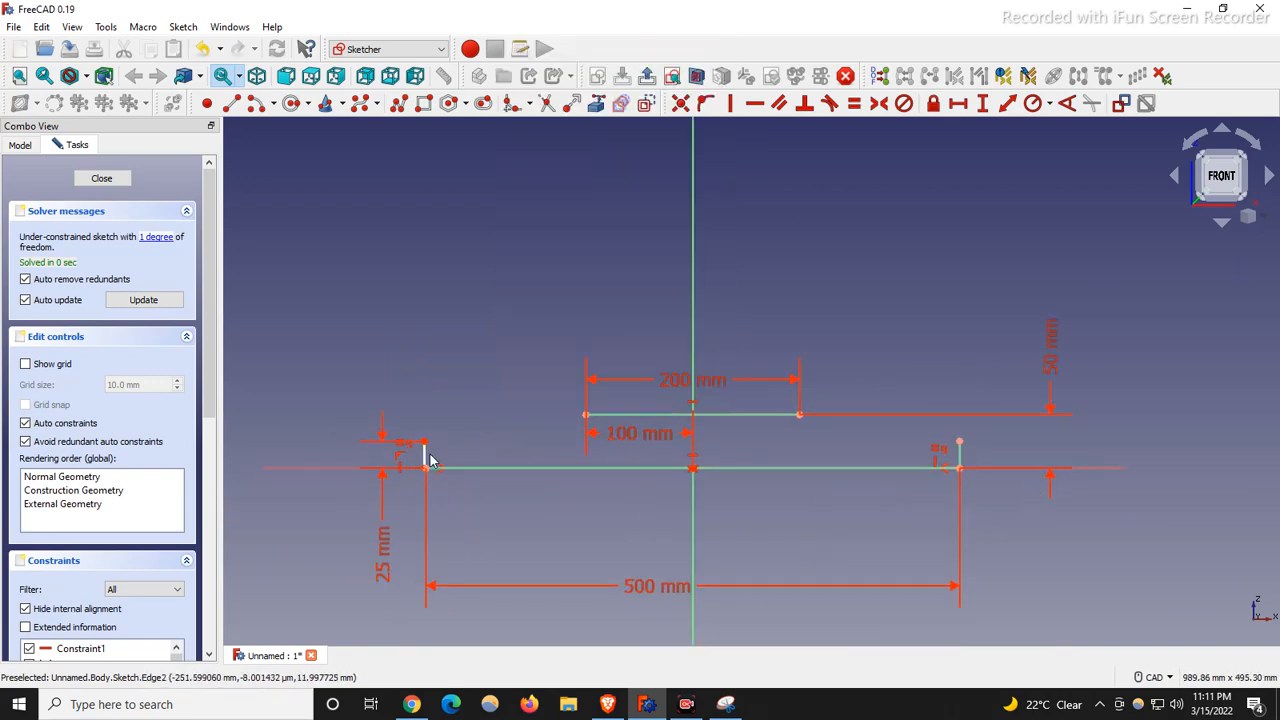
pyautogui.moveTo(417, 463); pyautogui.dragTo(341, 567)
pyautogui.click(680, 103)
pyautogui.click(358, 468)
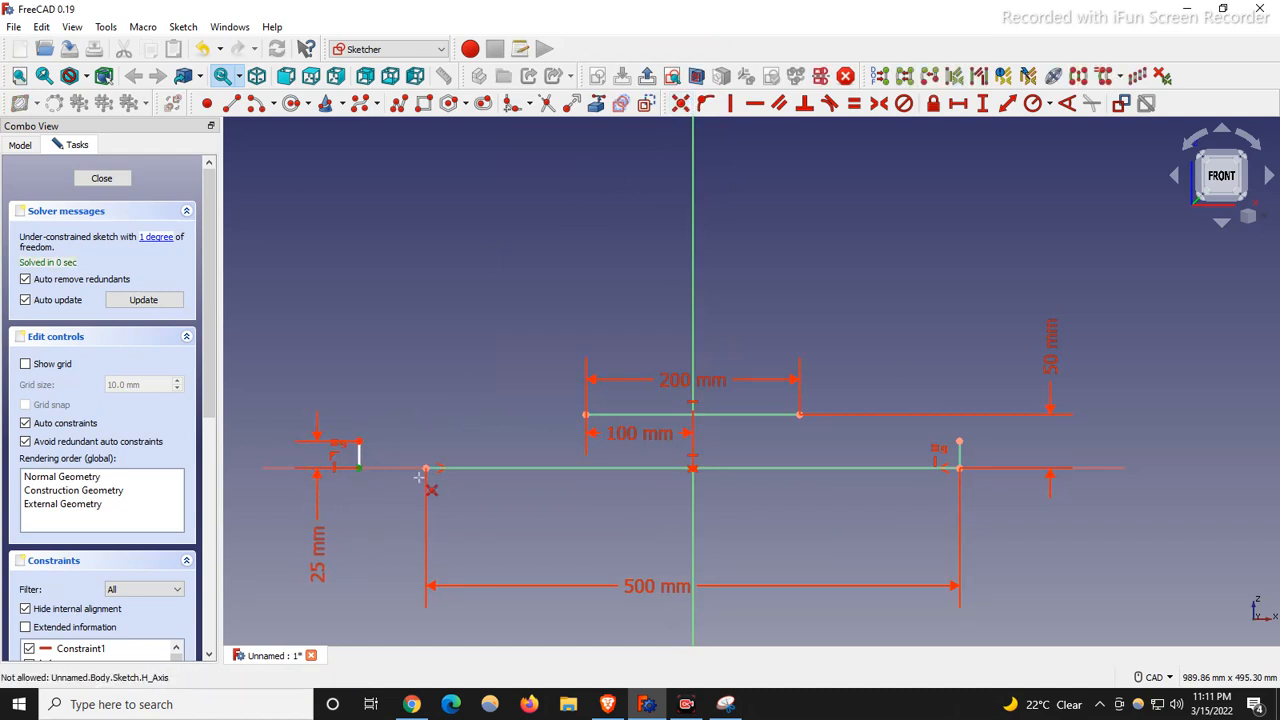
pyautogui.click(426, 468)
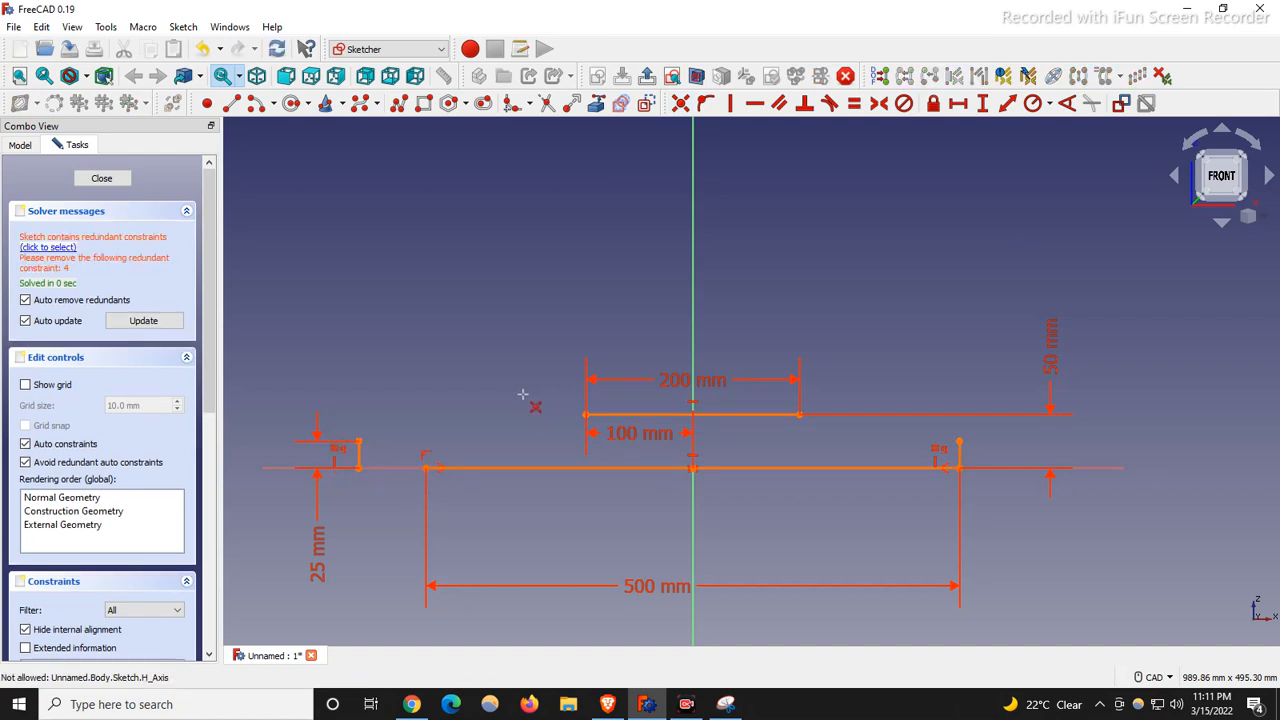
# Step: Select and delete redundant constraint 4 at the base line's left endpoint
pyautogui.click(64, 249)
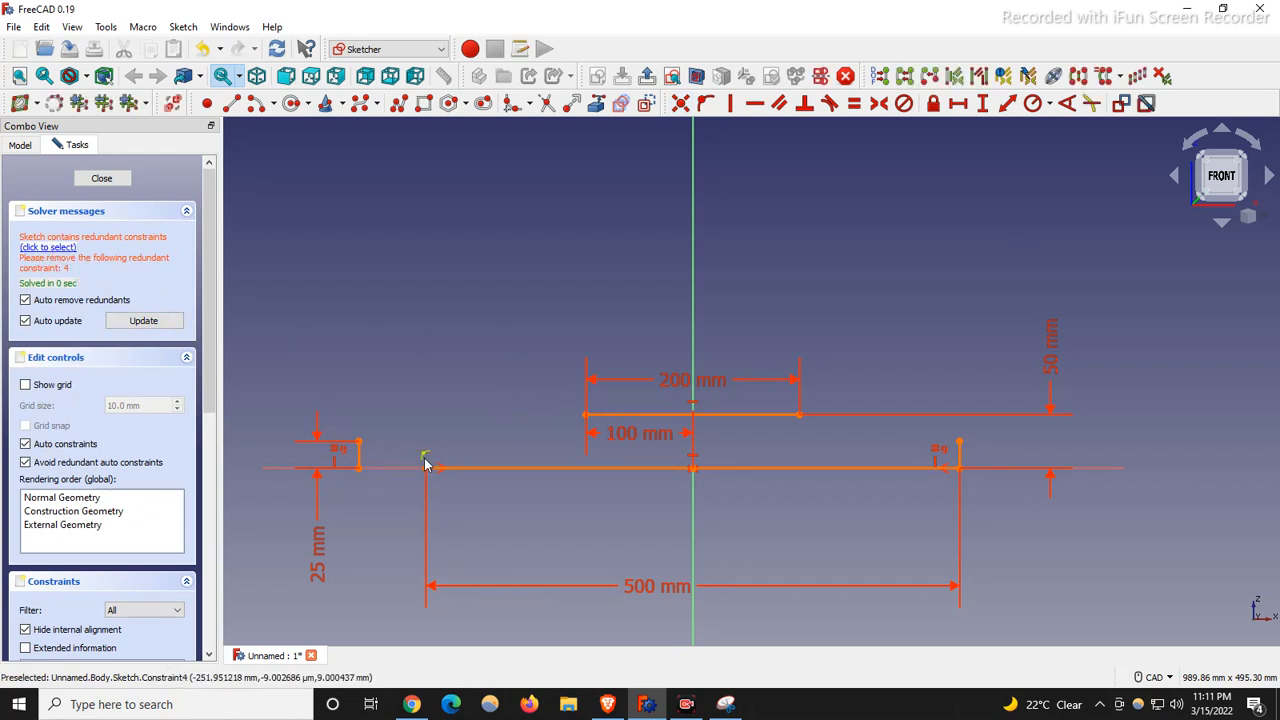
pyautogui.press('Delete')
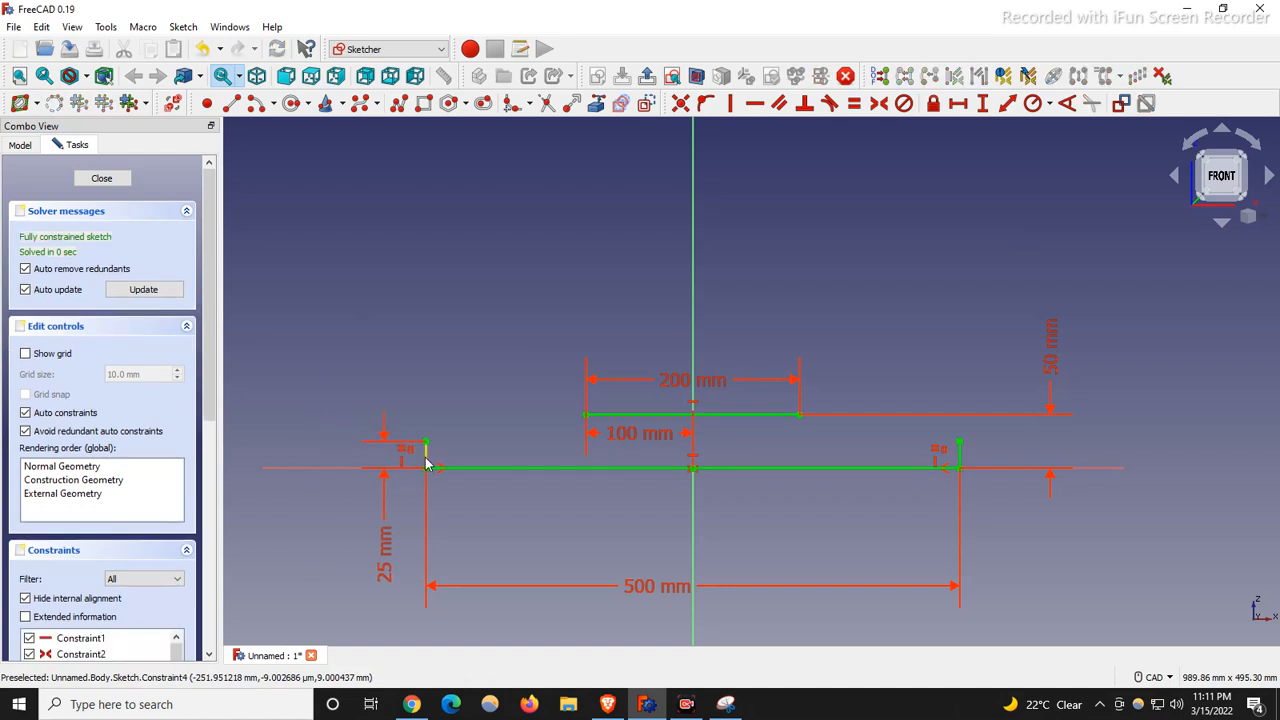
pyautogui.scroll(1, 441, 498)
pyautogui.scroll(-2, 590, 500)
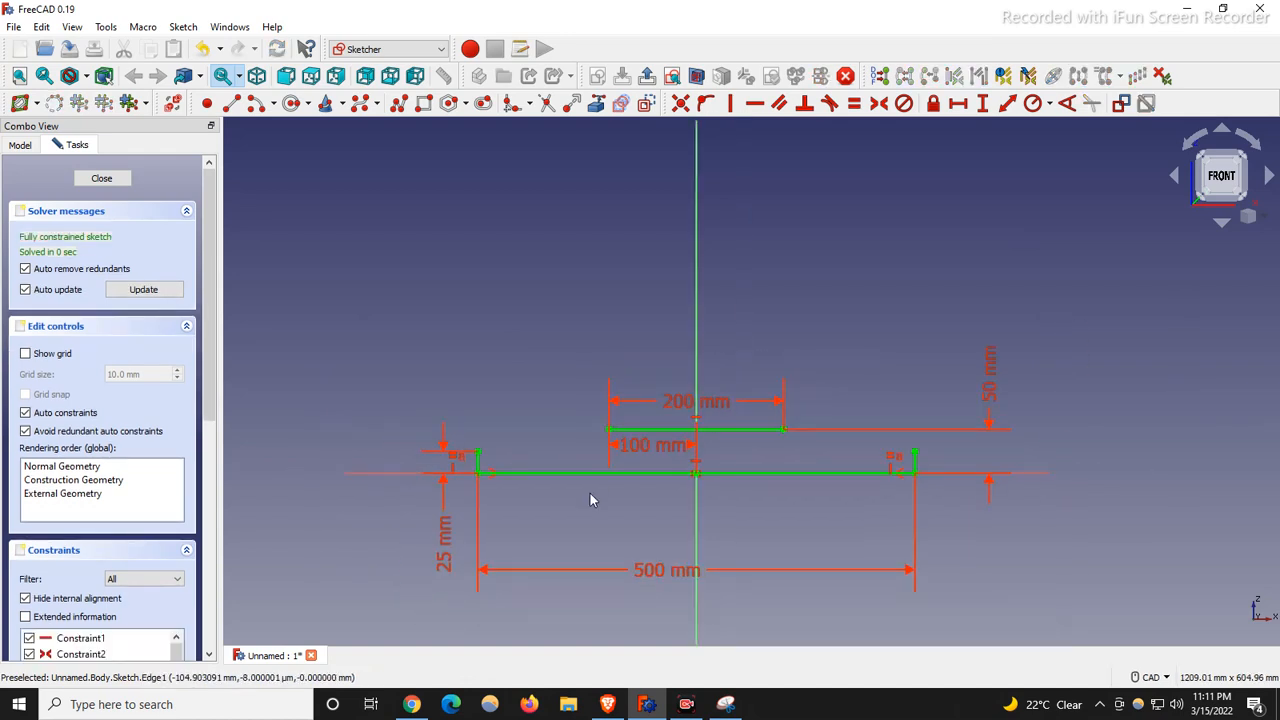
pyautogui.scroll(2, 660, 410)
pyautogui.press('Escape')
# Step: Reopen the Body's base profile sketch for editing
pyautogui.click(20, 143)
pyautogui.click(82, 242)
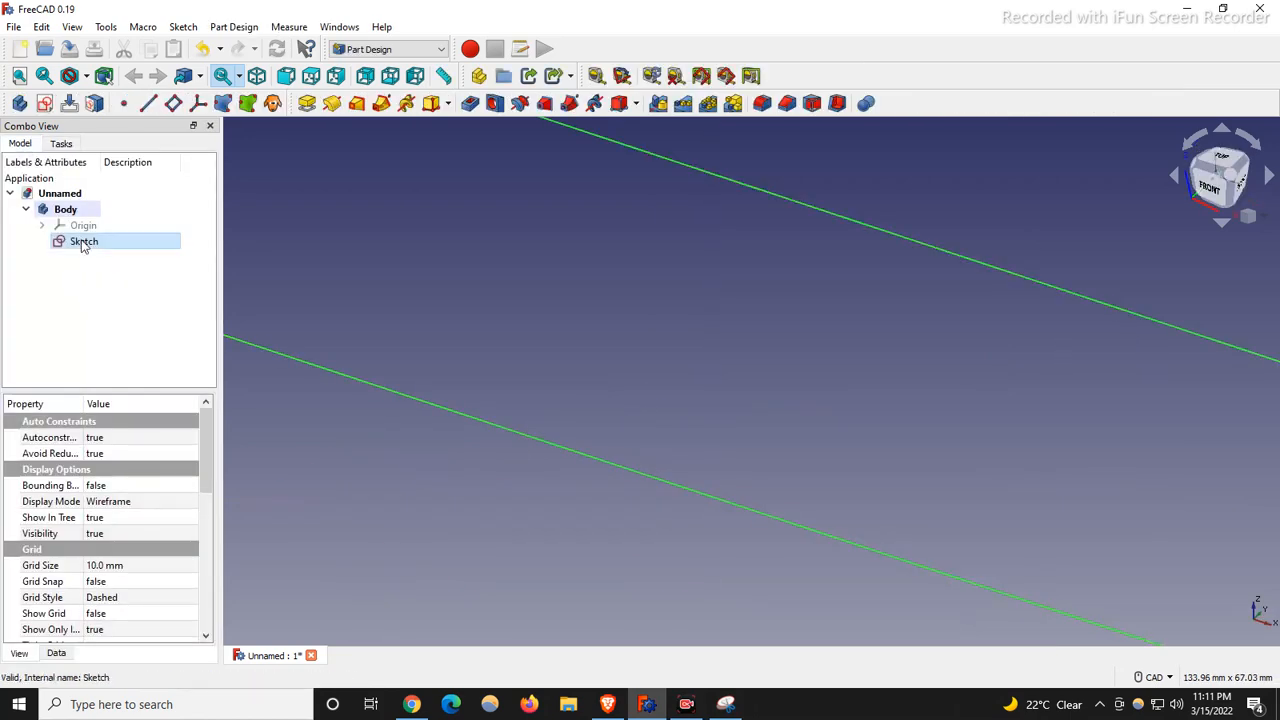
pyautogui.doubleClick(91, 249)
# Step: Sketch lines about 8 mm and 14 mm long downward from the 200 mm line's left and right ends and move the 100 mm dimension above it
pyautogui.scroll(-5, 954, 500)
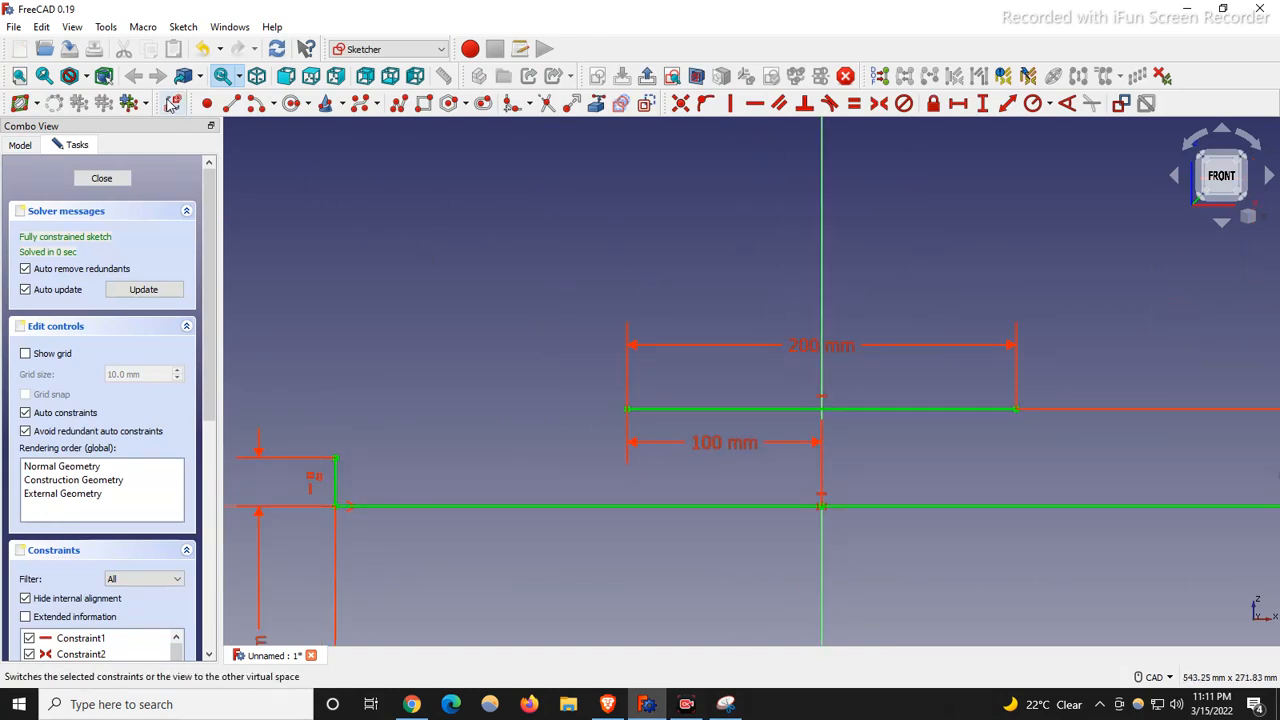
pyautogui.click(231, 103)
pyautogui.scroll(4, 472, 446)
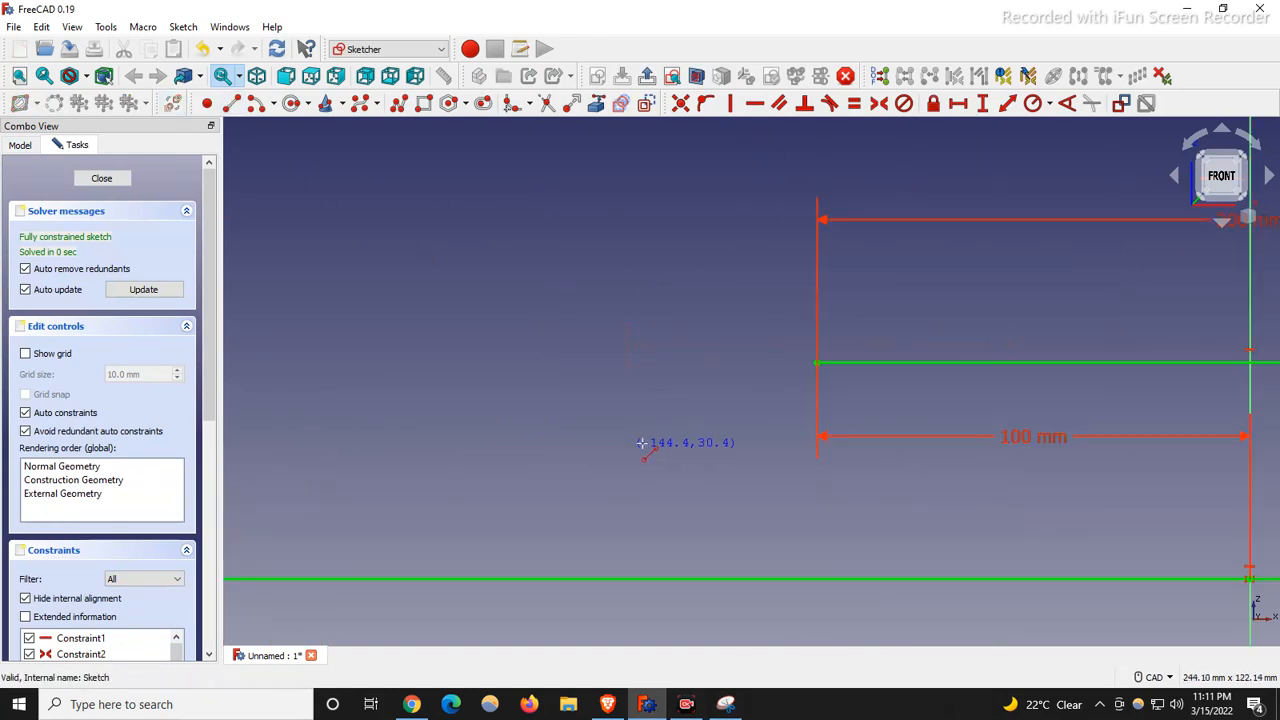
pyautogui.click(817, 362)
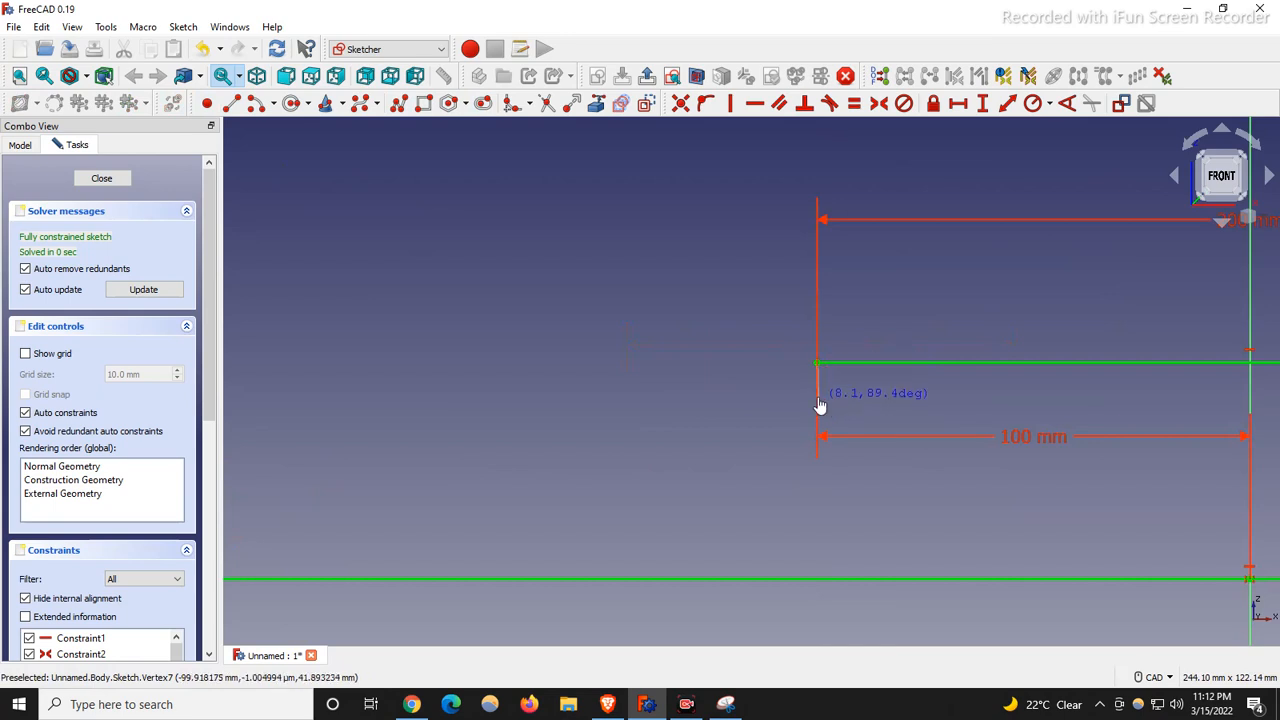
pyautogui.click(817, 398)
pyautogui.scroll(-3, 566, 418)
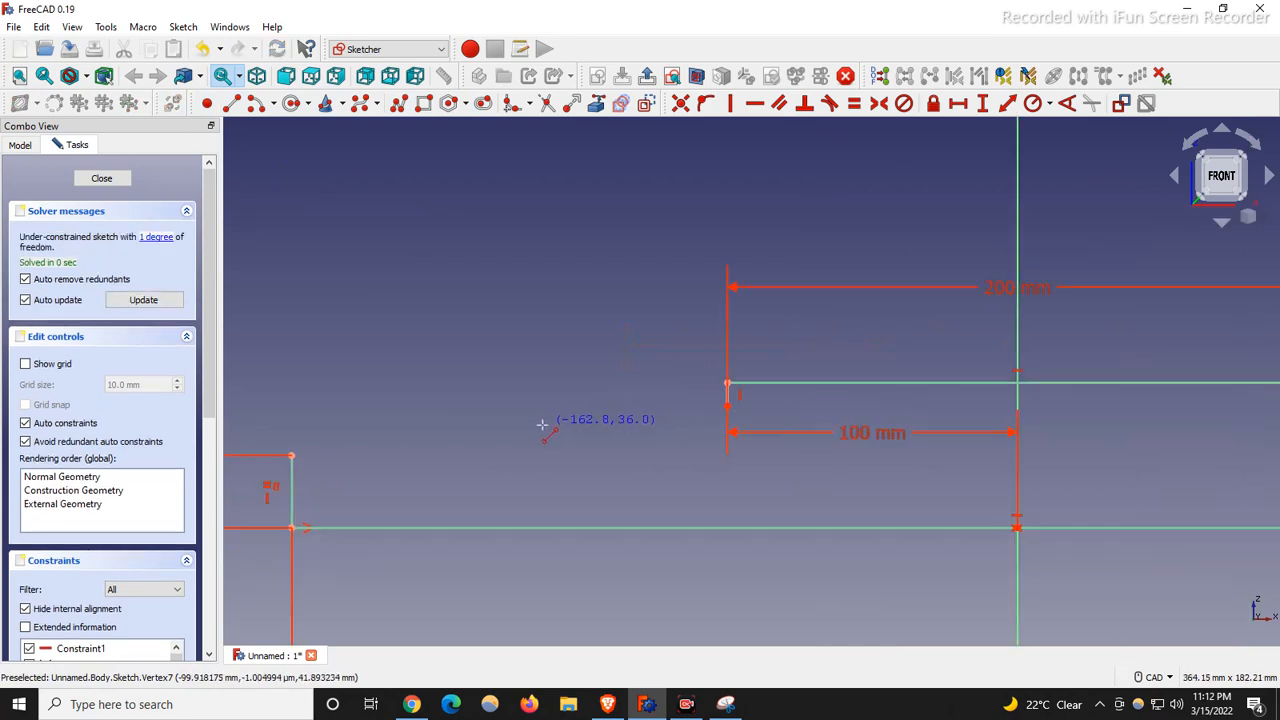
pyautogui.click(1168, 392)
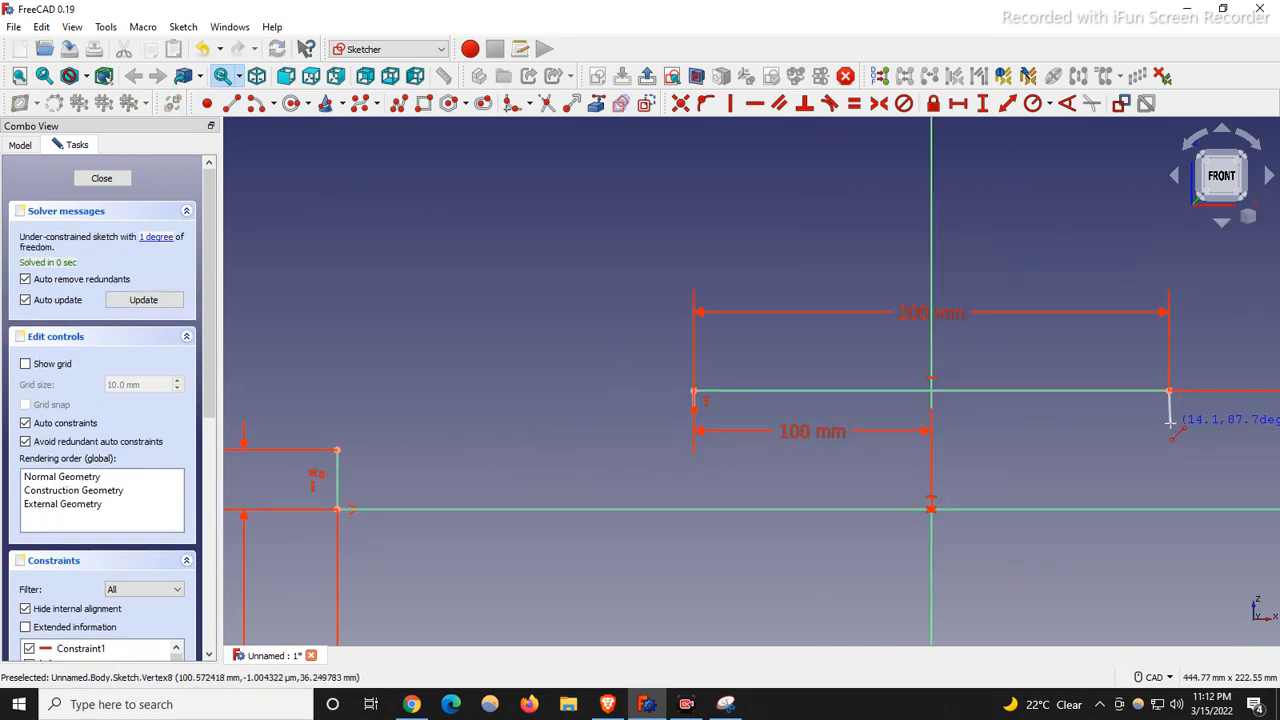
pyautogui.click(1170, 422)
pyautogui.rightClick(997, 386)
pyautogui.moveTo(817, 437); pyautogui.dragTo(818, 350)
# Step: Join the top of each outer vertical line to the lower end of the nearest short inner line with a sloping line
pyautogui.scroll(-2, 566, 422)
pyautogui.scroll(2, 434, 418)
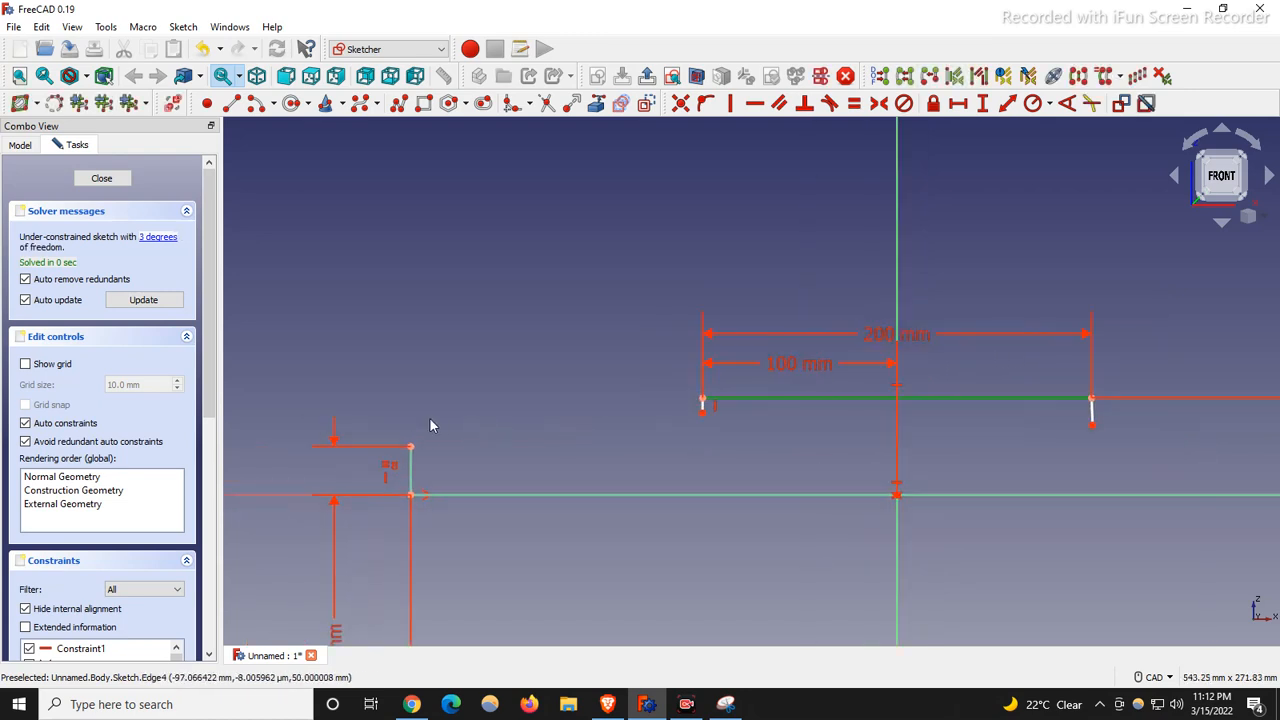
pyautogui.click(255, 103)
pyautogui.click(406, 452)
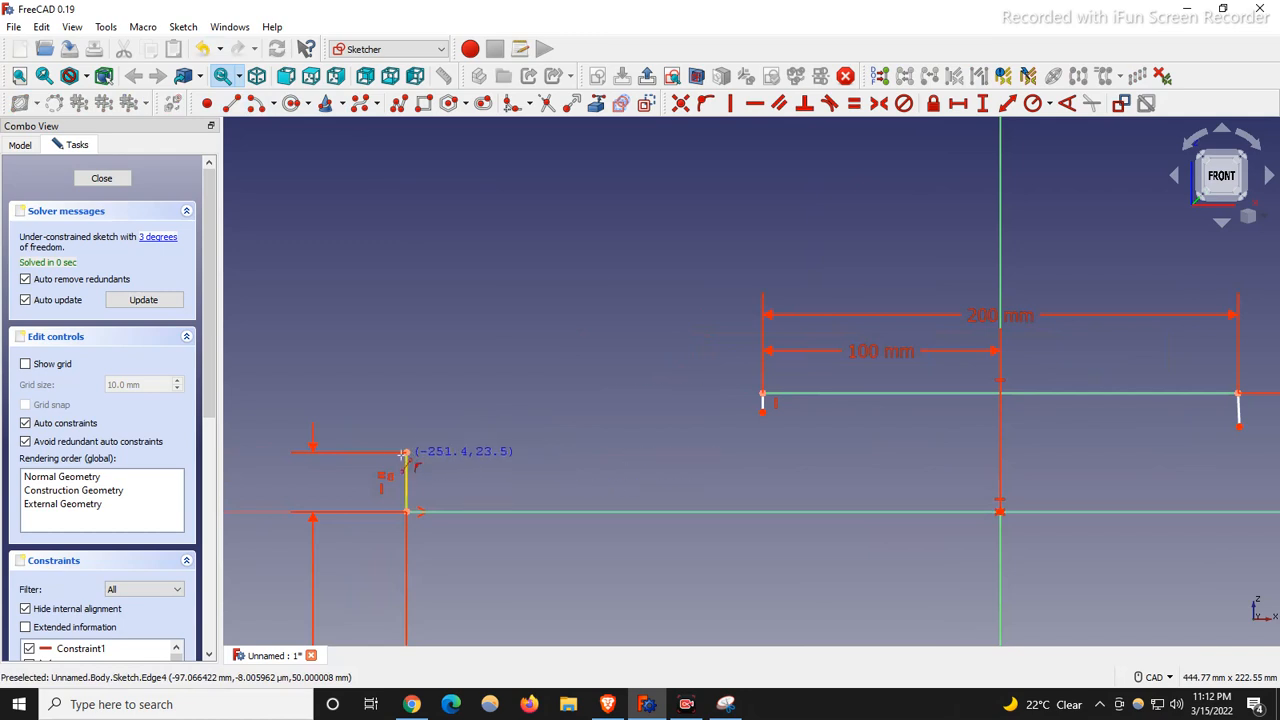
pyautogui.click(763, 410)
pyautogui.scroll(-1, 406, 400)
pyautogui.scroll(-2, 405, 400)
pyautogui.scroll(2, 857, 414)
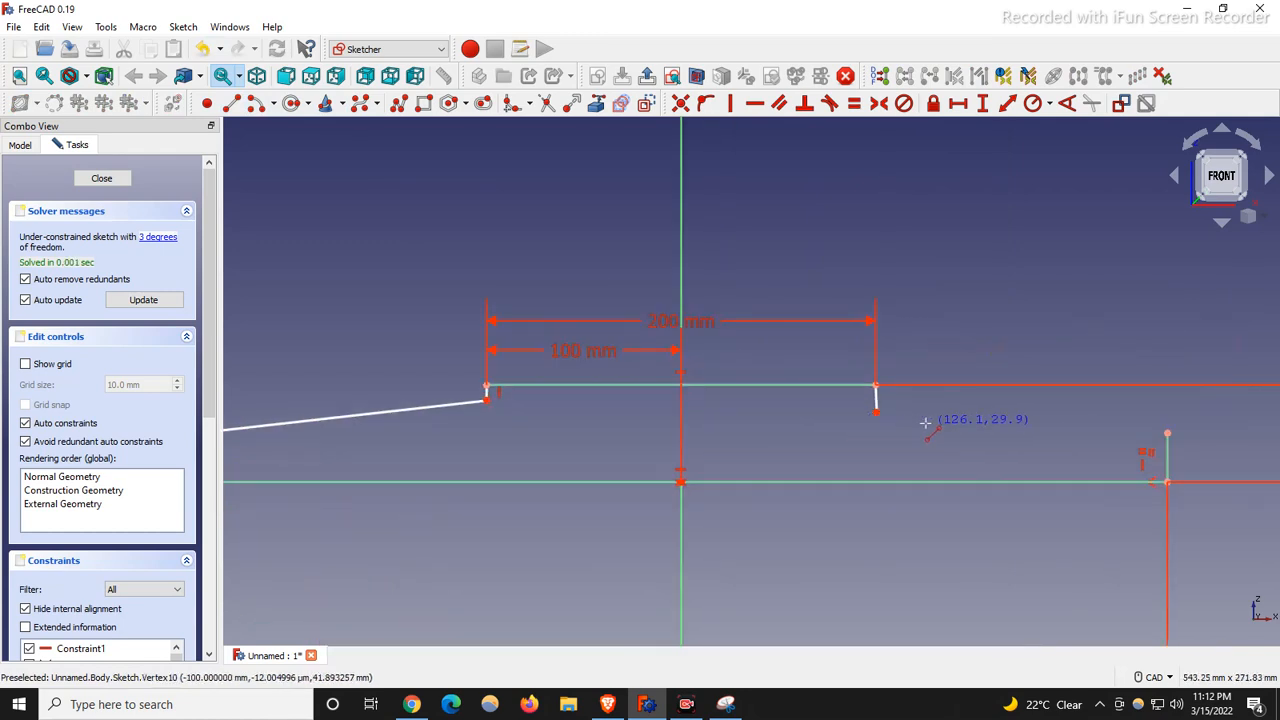
pyautogui.click(877, 413)
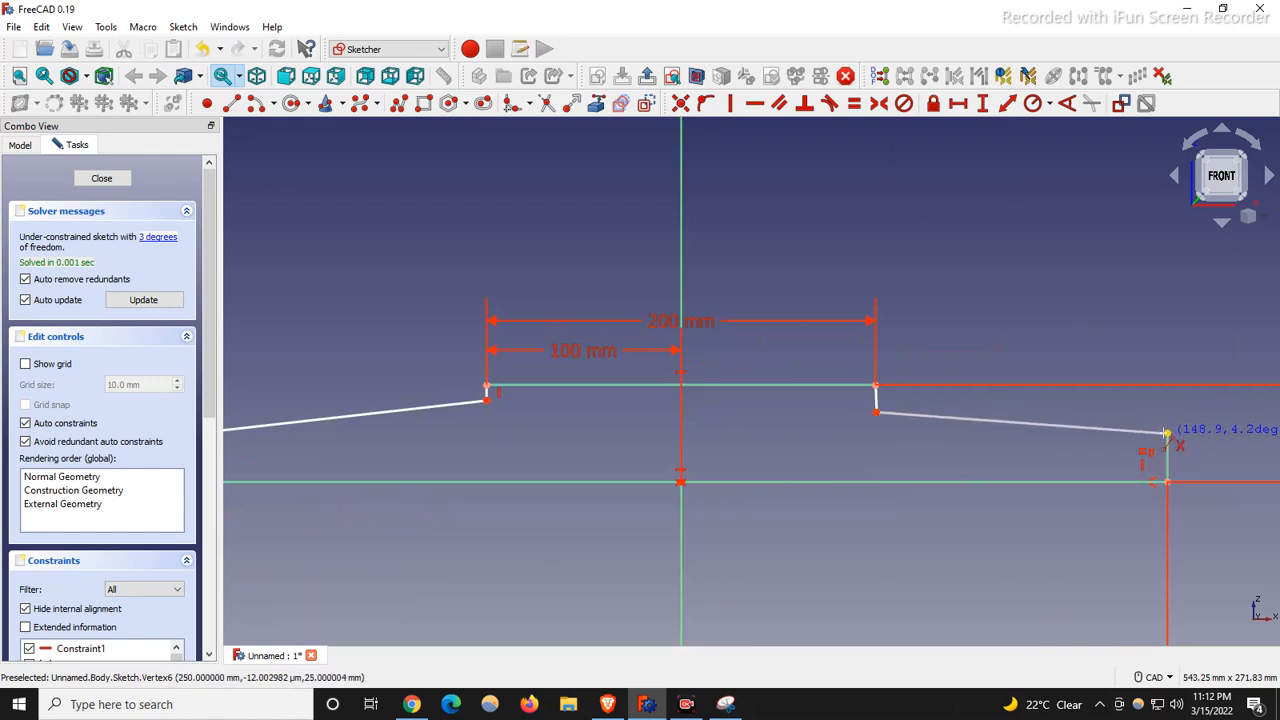
pyautogui.click(1150, 439)
# Step: Consult the reference drawing in Snipping Tool for the base's 40 mm step height, erase the marks around its front and side views, and return to FreeCAD
pyautogui.scroll(-2, 926, 400)
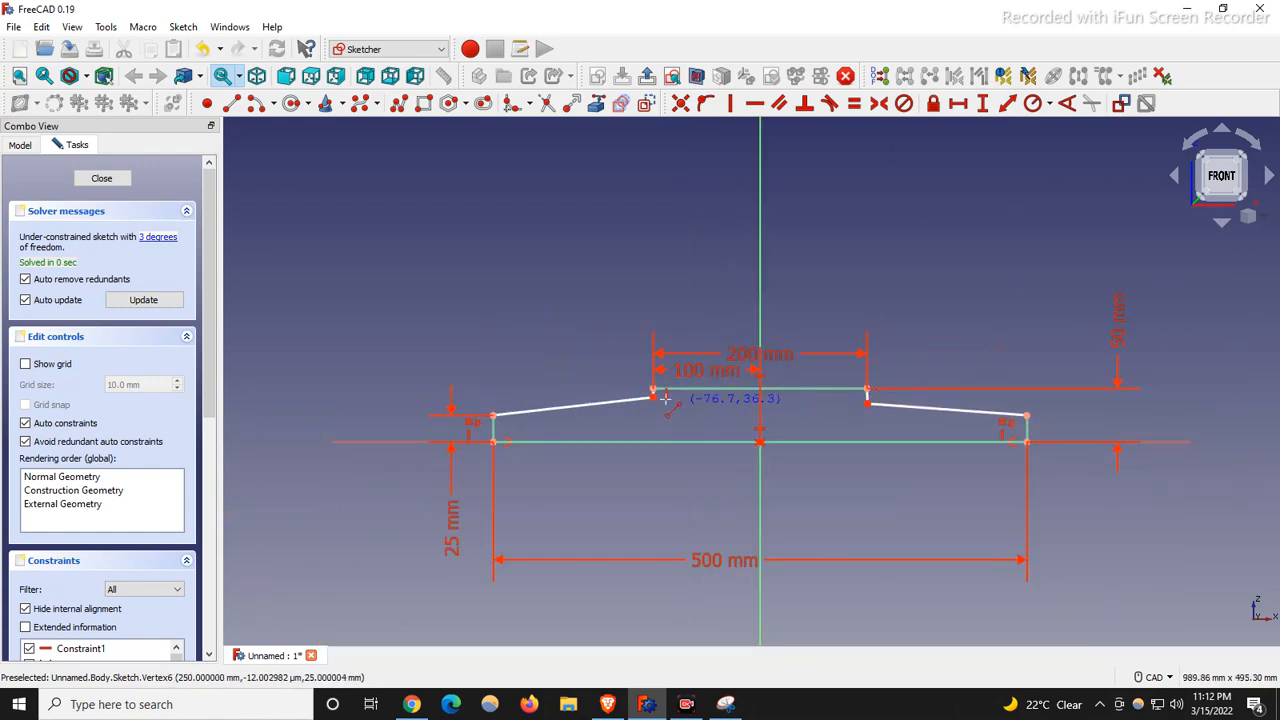
pyautogui.scroll(5, 600, 400)
pyautogui.click(726, 704)
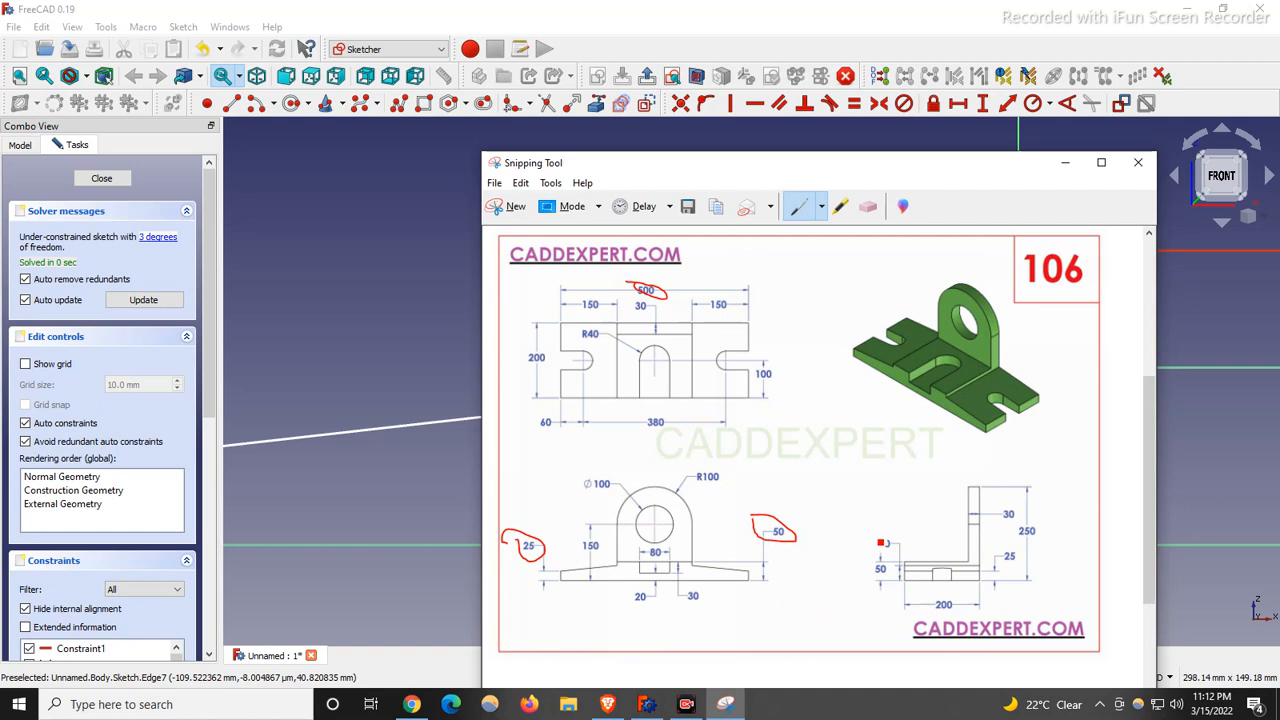
pyautogui.moveTo(886, 541); pyautogui.dragTo(879, 539)
pyautogui.moveTo(572, 576); pyautogui.dragTo(632, 572)
pyautogui.click(868, 206)
pyautogui.click(525, 545)
pyautogui.moveTo(753, 521); pyautogui.dragTo(928, 547)
pyautogui.moveTo(549, 583); pyautogui.dragTo(654, 551)
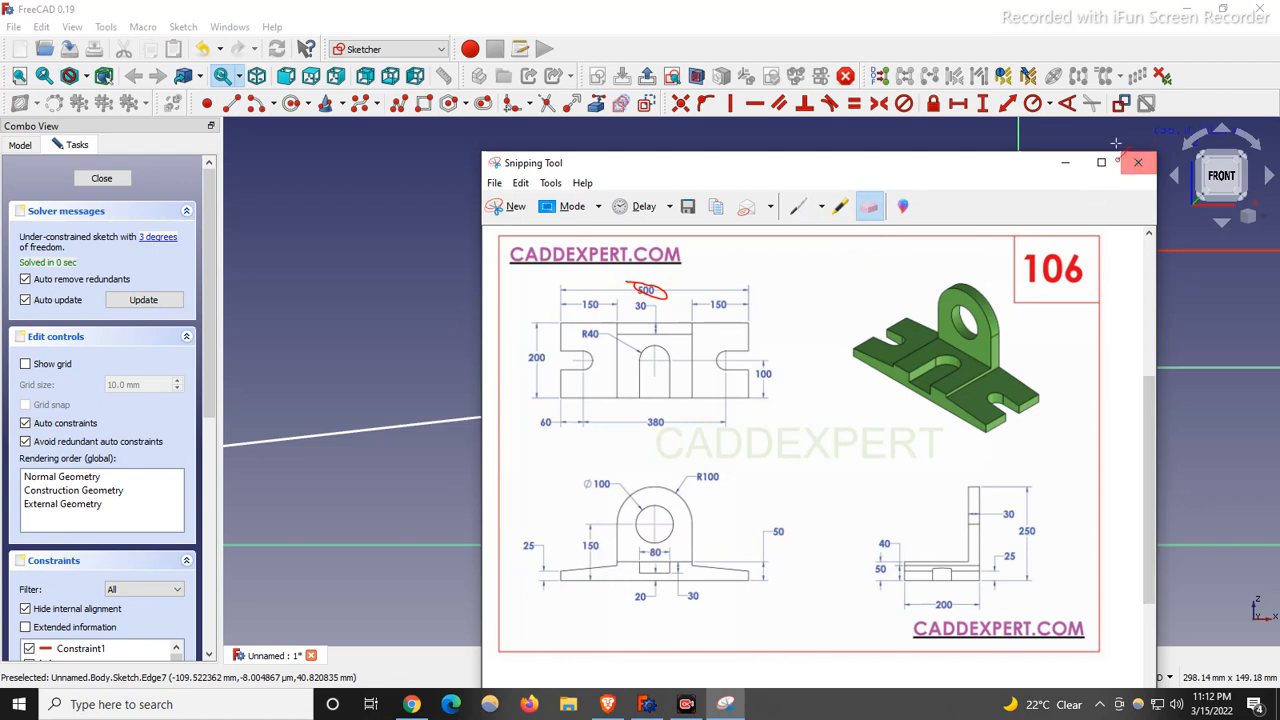
pyautogui.click(1065, 162)
# Step: Constrain the lower end of the left short inner line to 40 mm above the origin and move that dimension above the sloping line
pyautogui.scroll(-3, 588, 429)
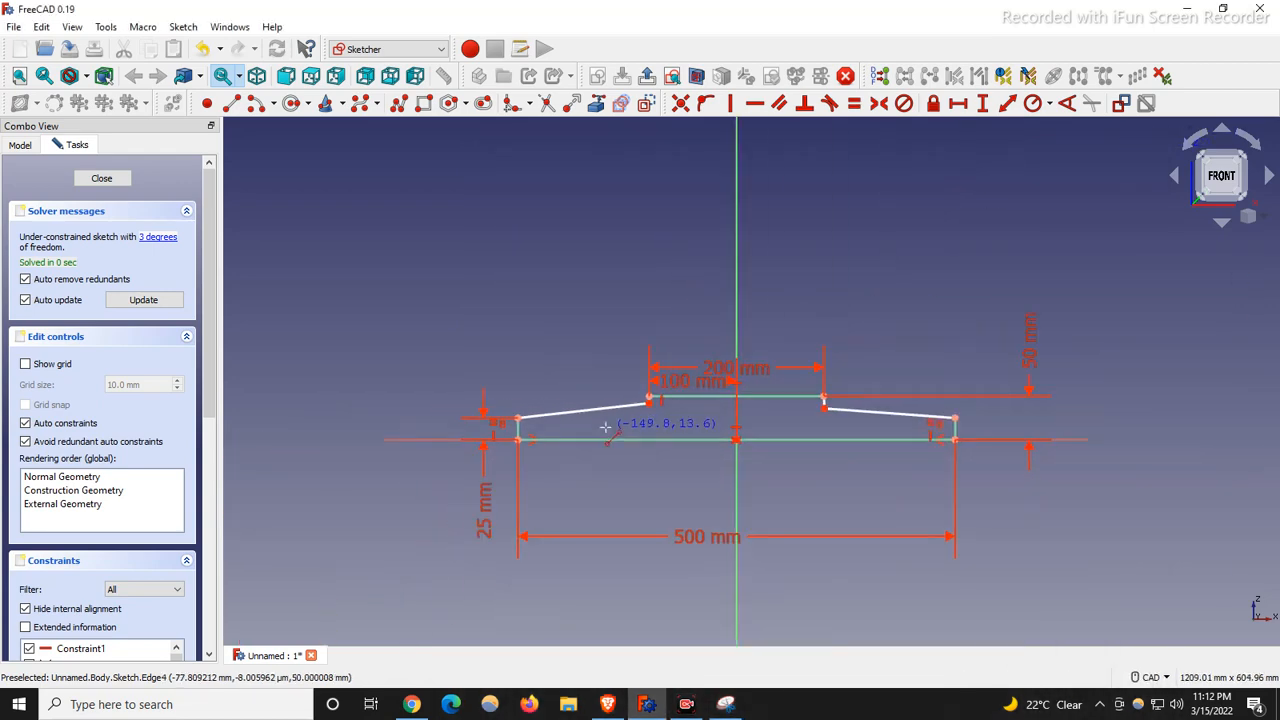
pyautogui.scroll(2, 486, 347)
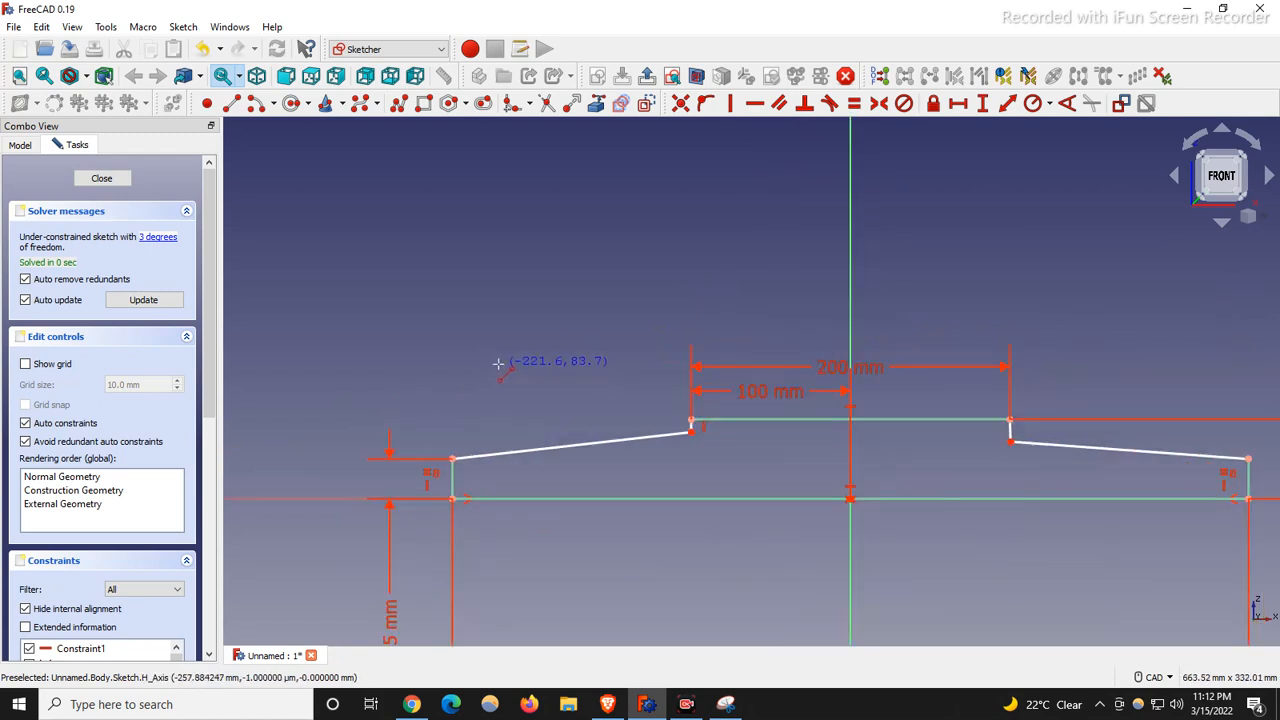
pyautogui.click(500, 362)
pyautogui.click(988, 106)
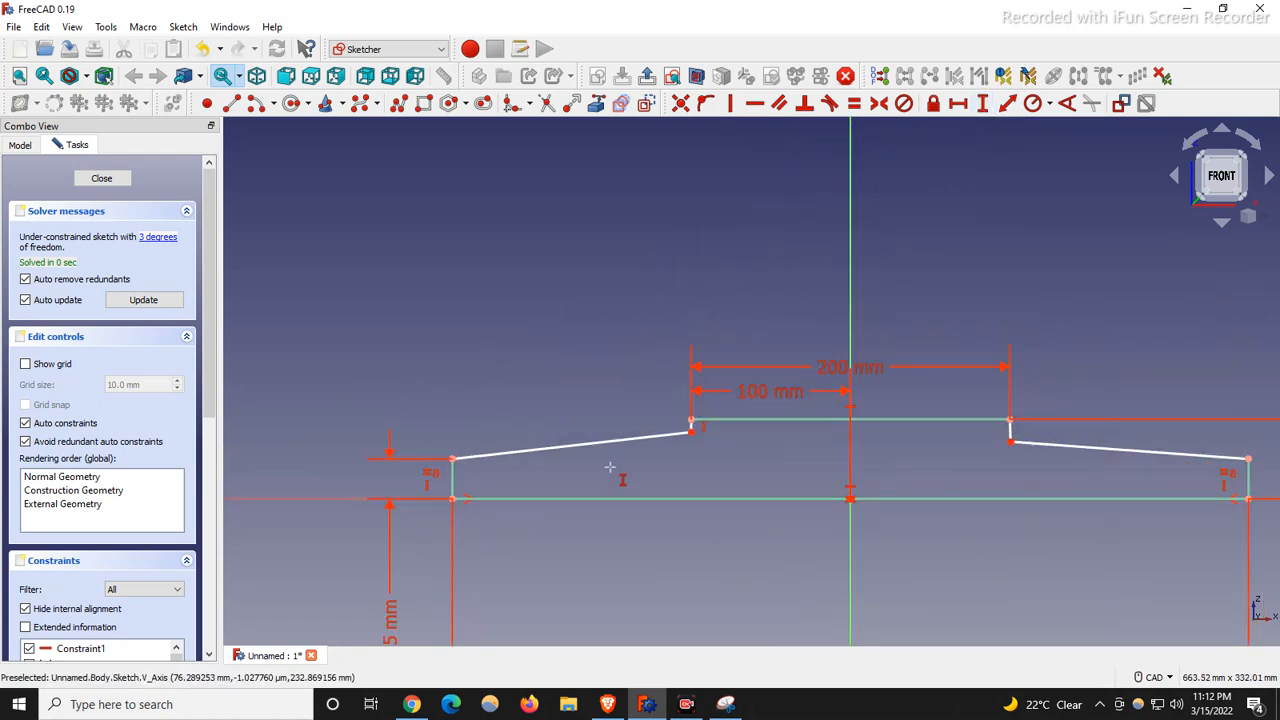
pyautogui.click(691, 432)
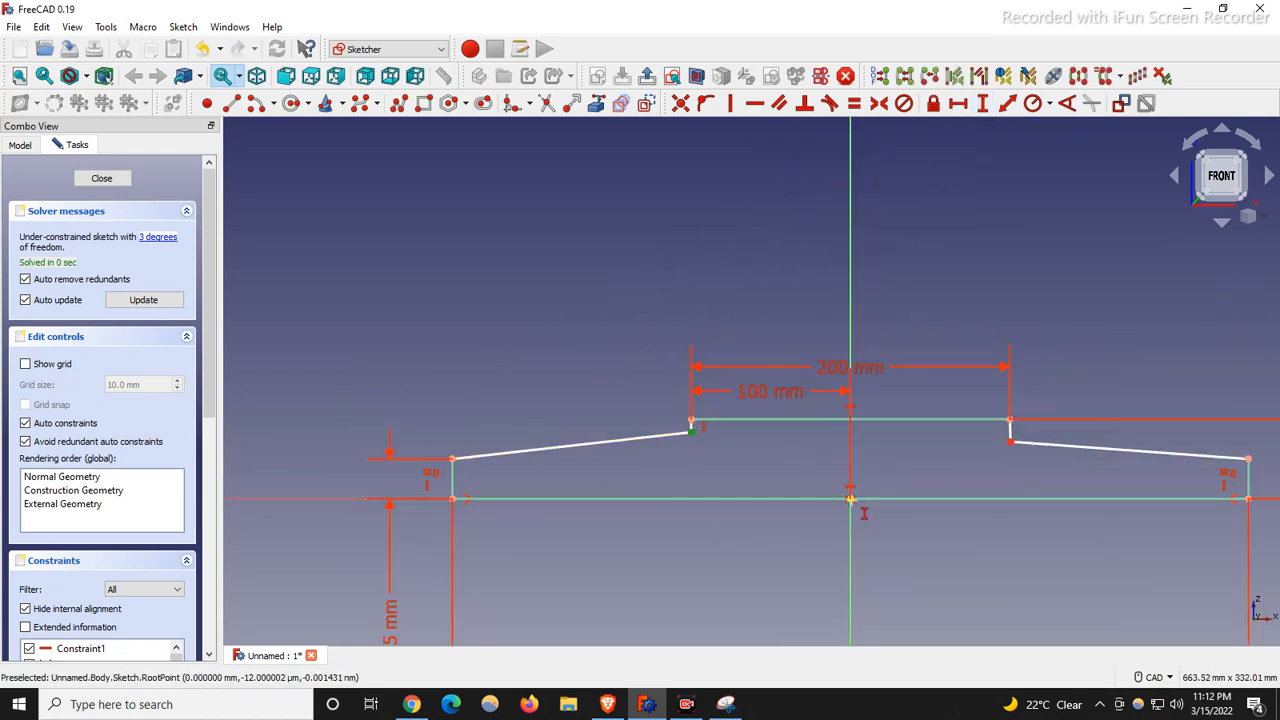
pyautogui.click(717, 500)
pyautogui.write('40')
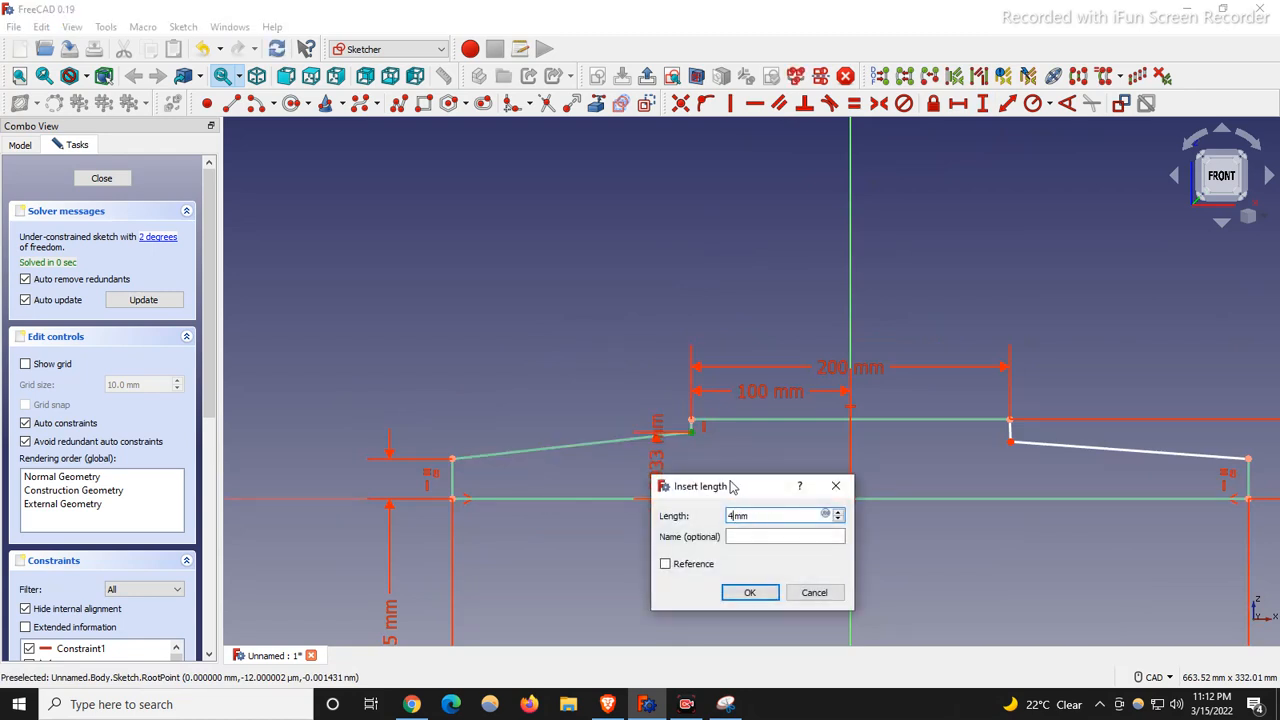
pyautogui.press('Return')
pyautogui.scroll(-3, 494, 435)
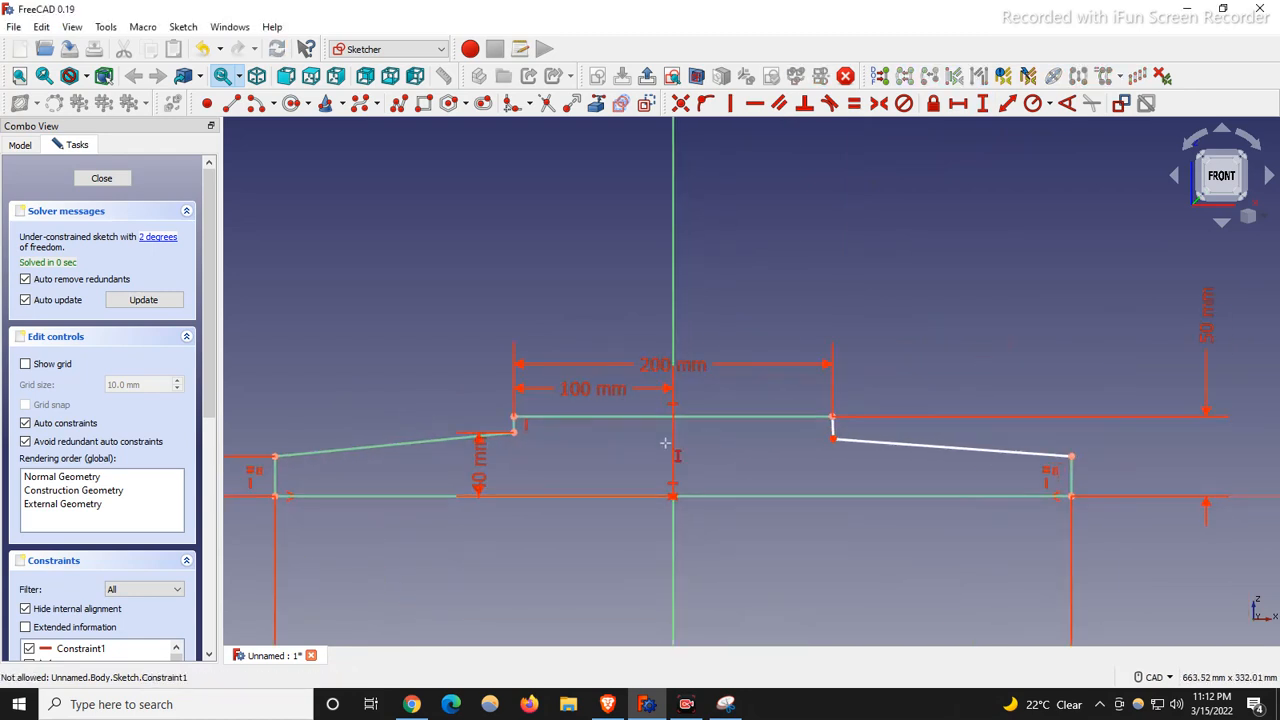
pyautogui.scroll(5, 640, 445)
pyautogui.moveTo(475, 475); pyautogui.dragTo(460, 318)
pyautogui.scroll(-3, 485, 425)
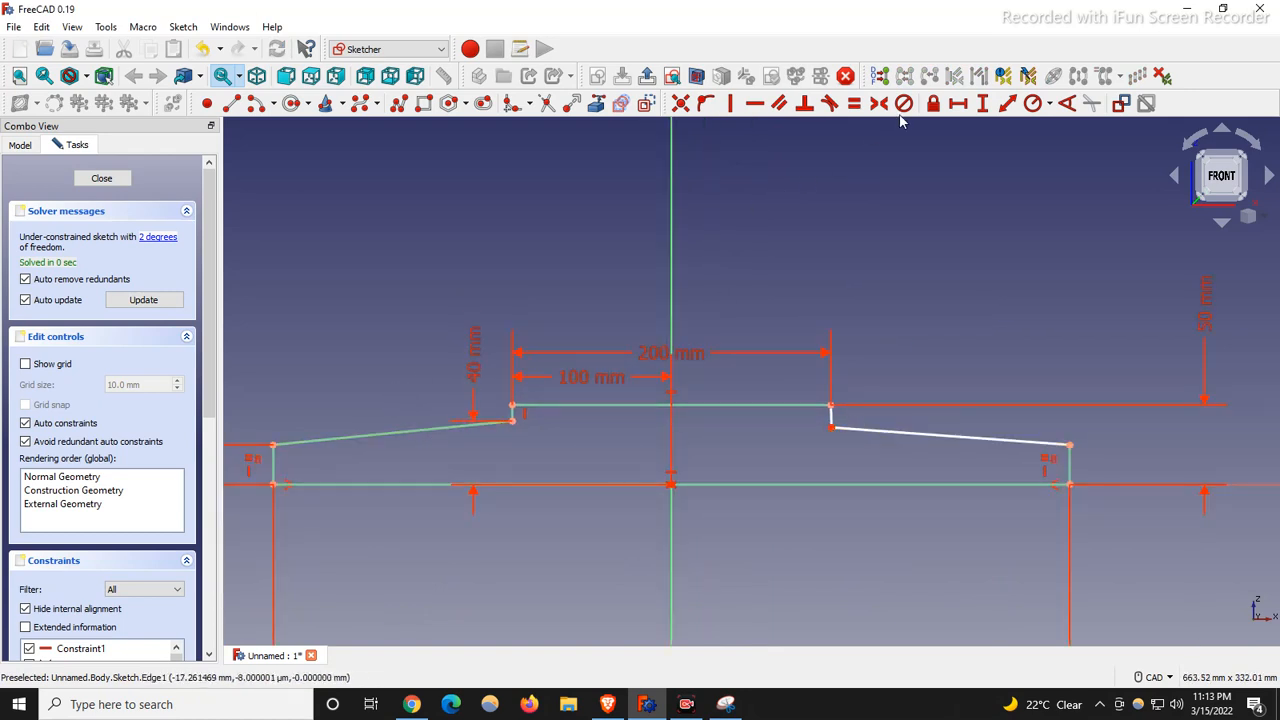
# Step: Align the lower ends of the two short inner lines horizontally
pyautogui.click(752, 104)
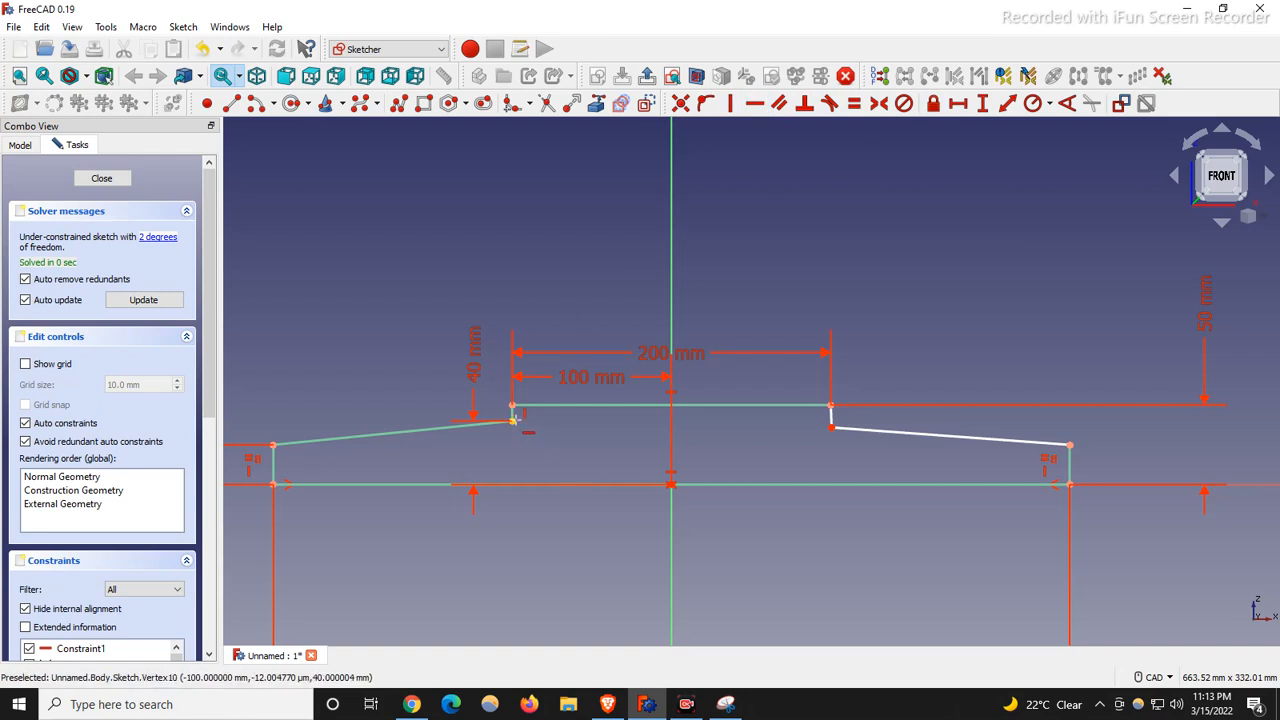
pyautogui.click(516, 427)
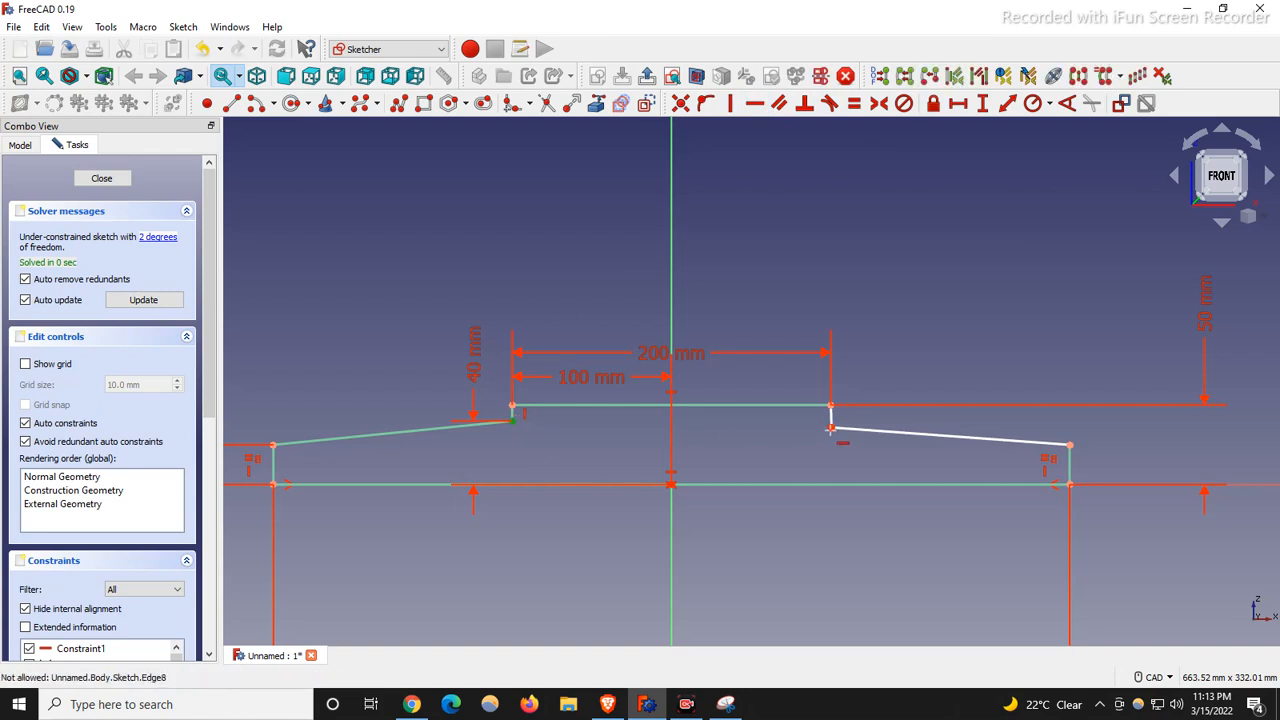
pyautogui.click(830, 429)
pyautogui.scroll(-3, 752, 462)
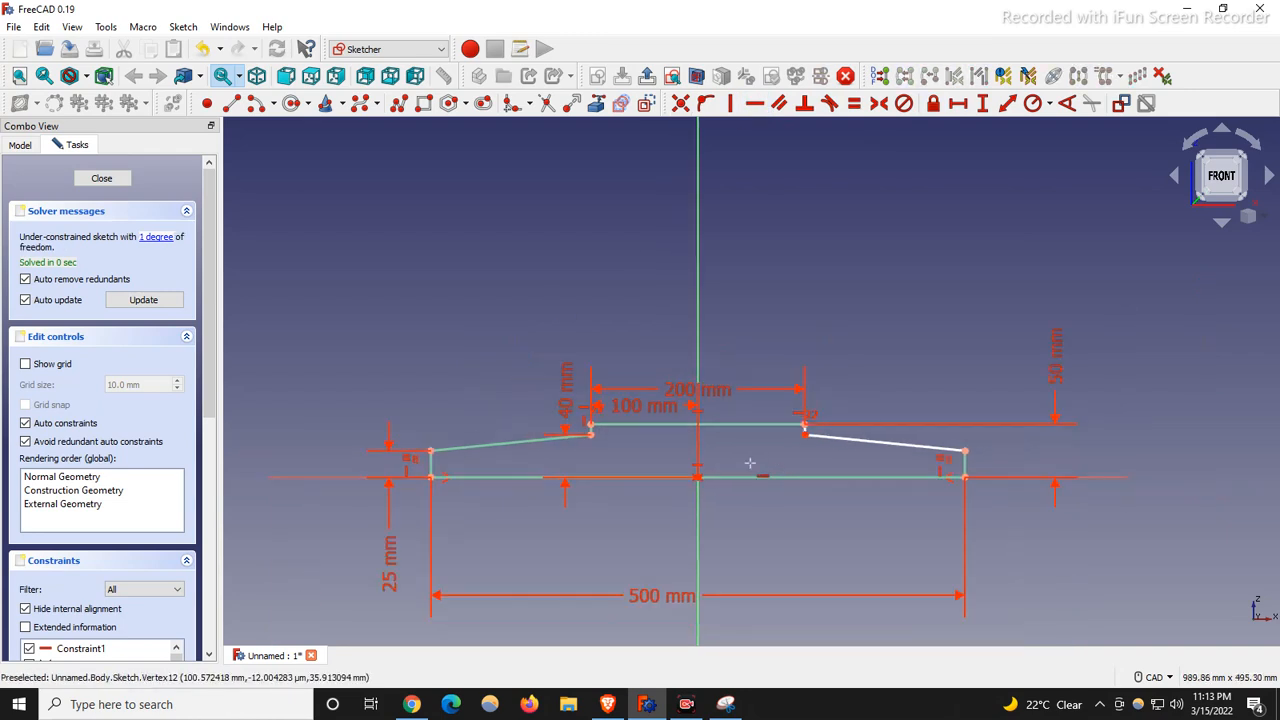
# Step: Constrain the short inner line at the right end of the 200 mm line to be vertical
pyautogui.scroll(3, 566, 474)
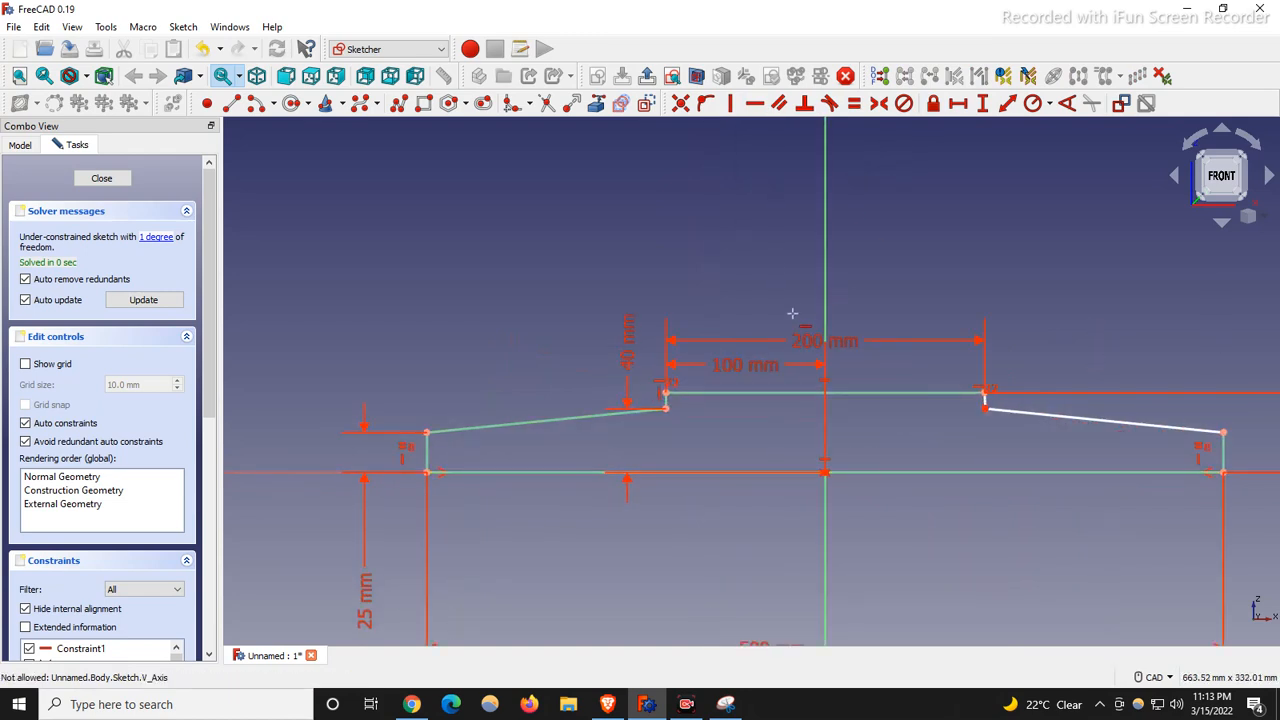
pyautogui.scroll(-2, 605, 352)
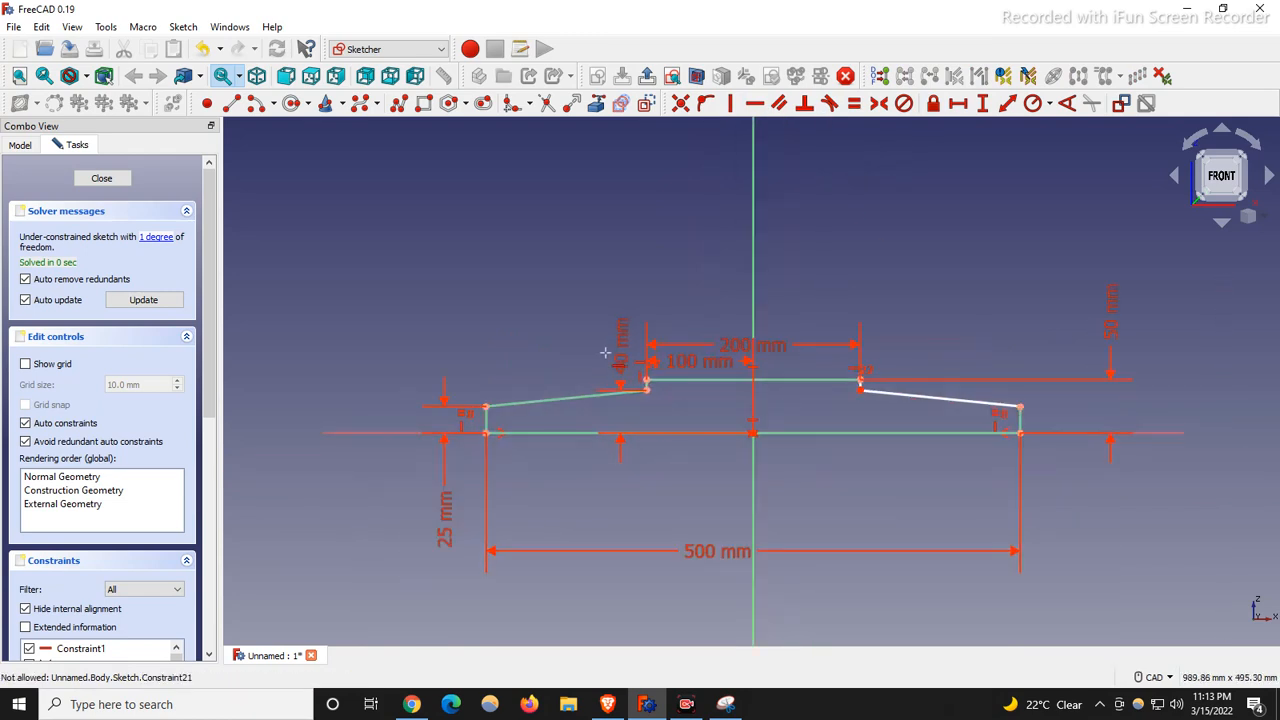
pyautogui.scroll(3, 772, 389)
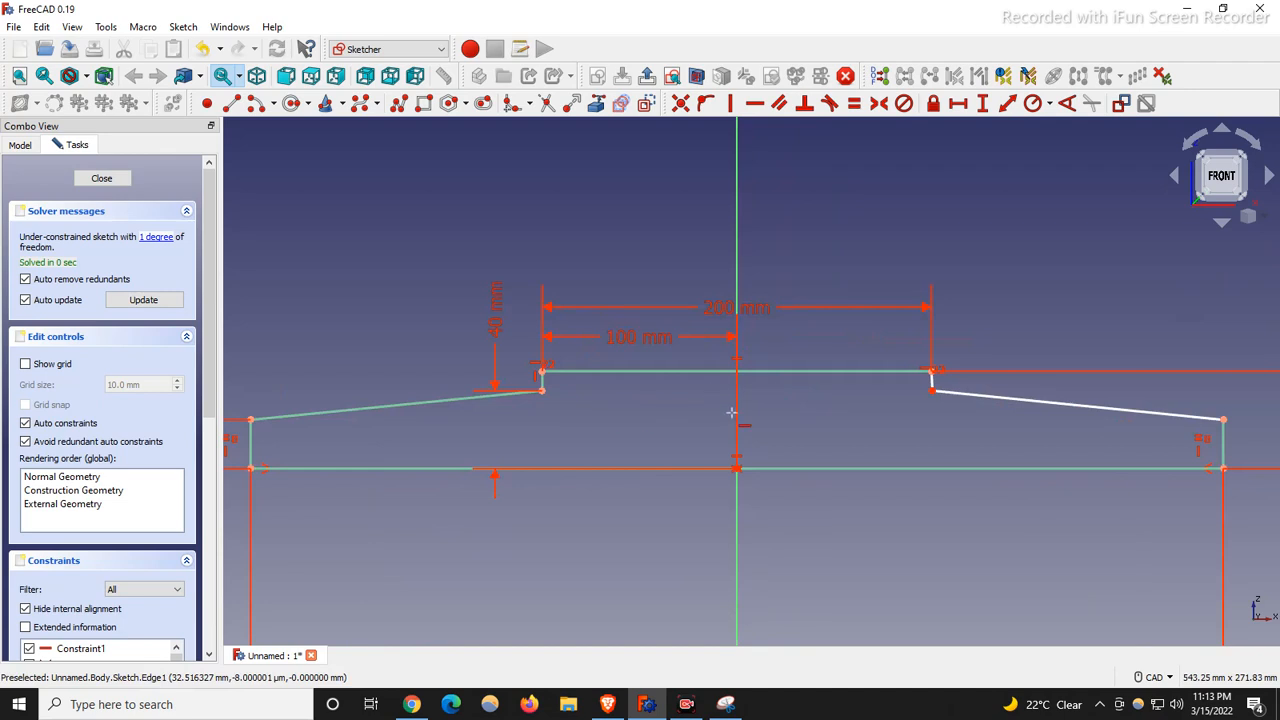
pyautogui.scroll(-2, 1000, 390)
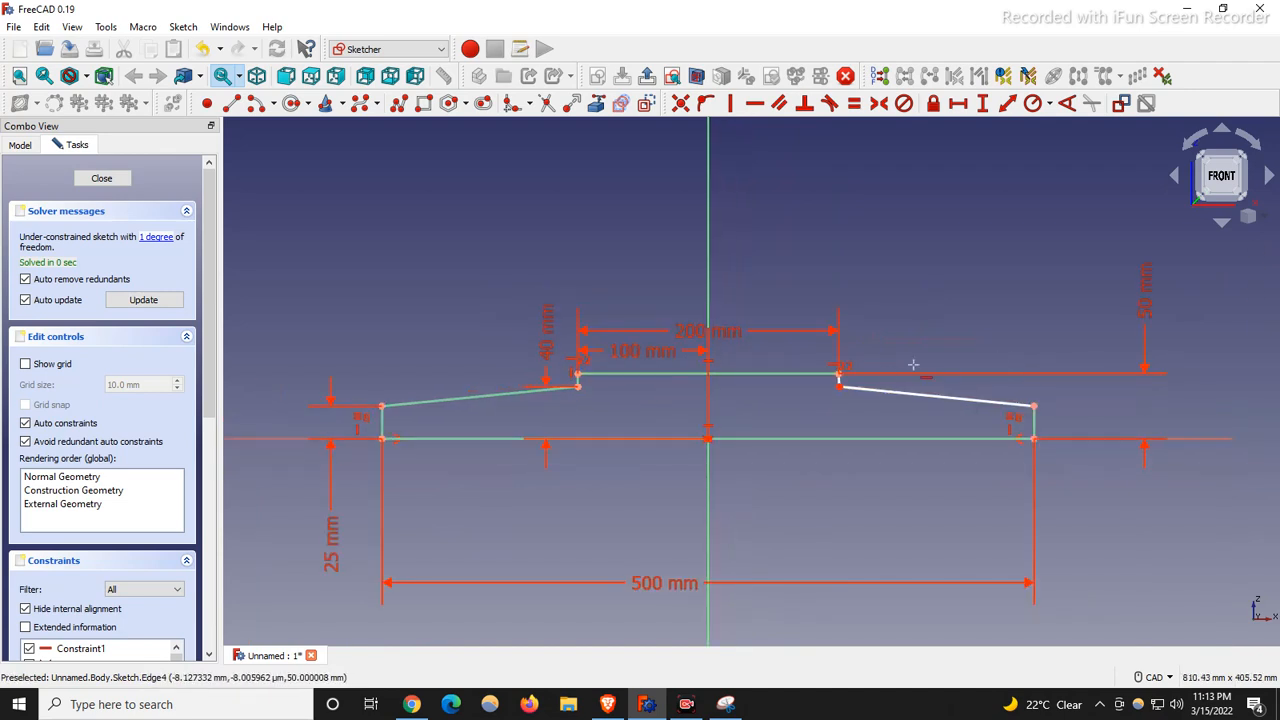
pyautogui.scroll(5, 840, 377)
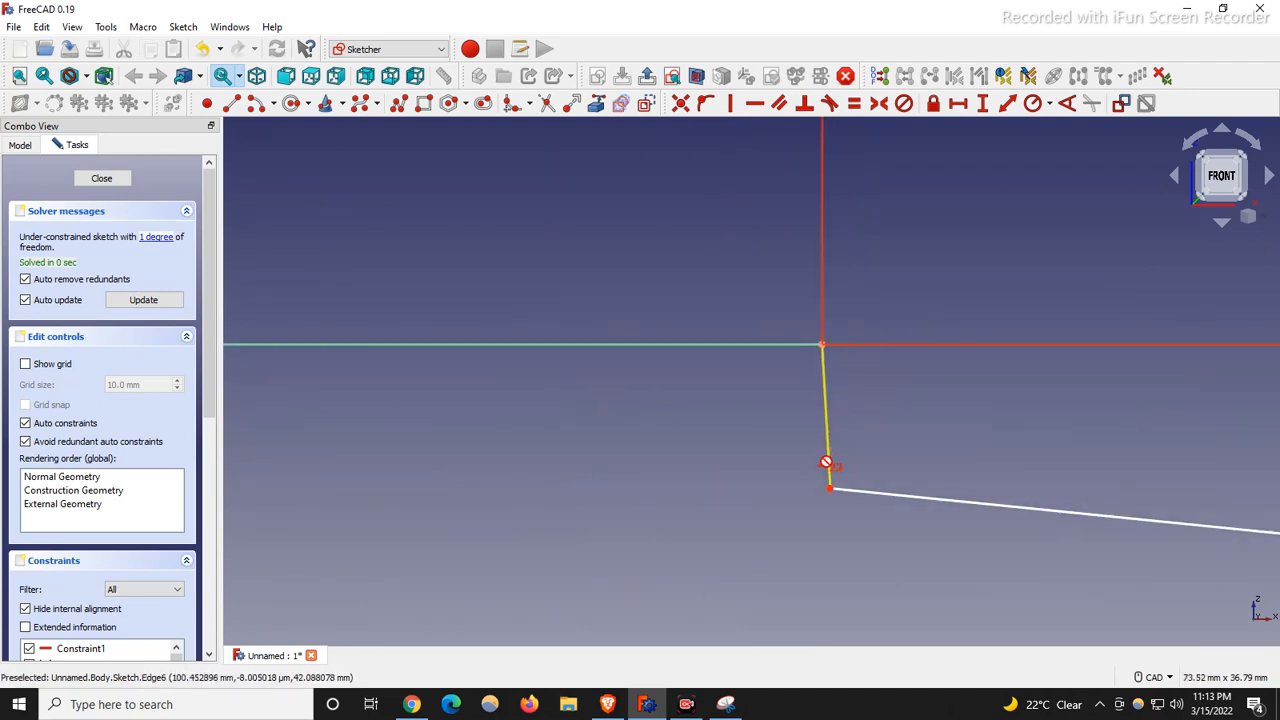
pyautogui.click(733, 107)
pyautogui.click(832, 465)
pyautogui.scroll(-8, 790, 445)
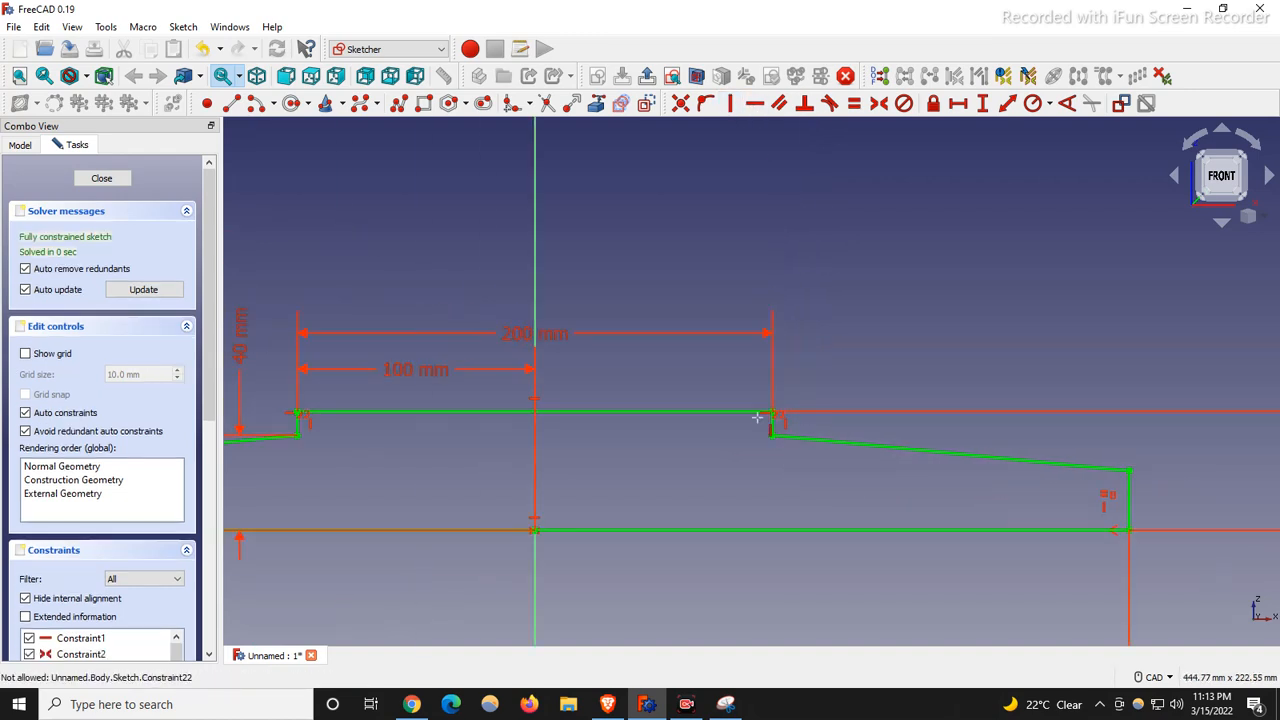
# Step: Spread out the 200 mm, 40 mm and 100 mm dimension labels above the profile and close the sketch
pyautogui.scroll(3, 464, 440)
pyautogui.scroll(-4, 606, 343)
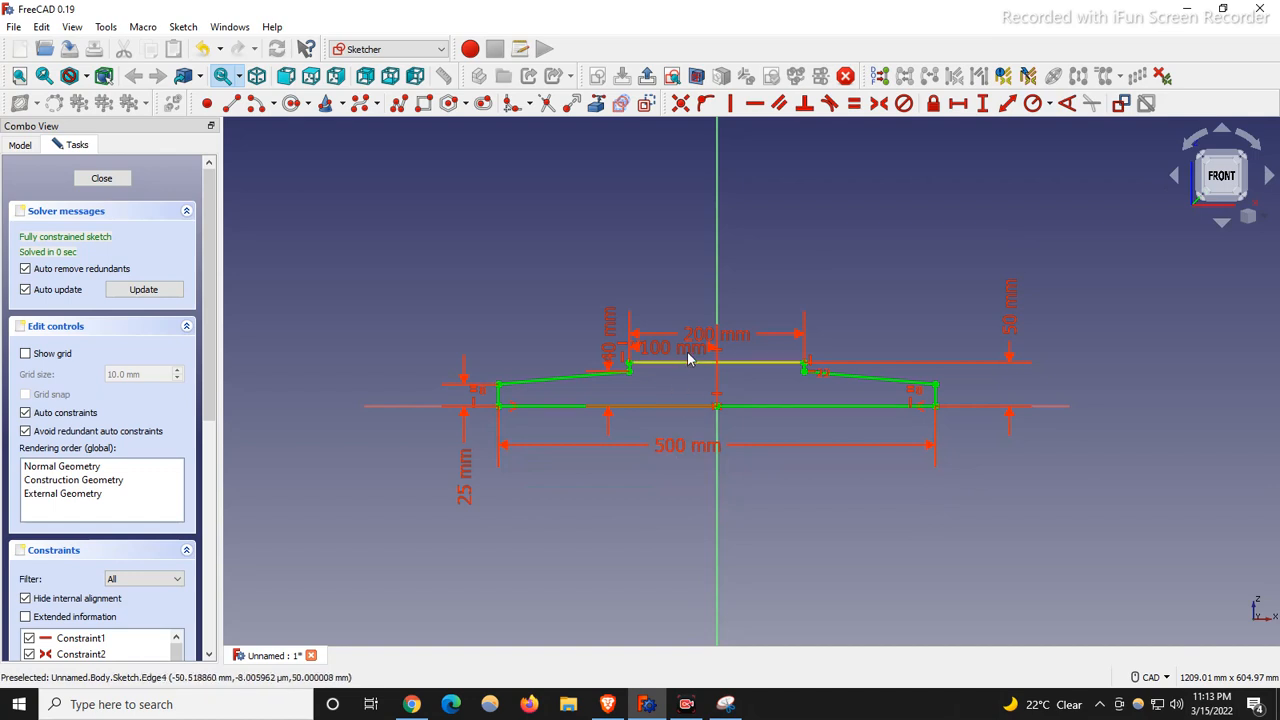
pyautogui.moveTo(700, 334); pyautogui.dragTo(694, 284)
pyautogui.moveTo(608, 334); pyautogui.dragTo(579, 330)
pyautogui.moveTo(677, 349); pyautogui.dragTo(543, 288)
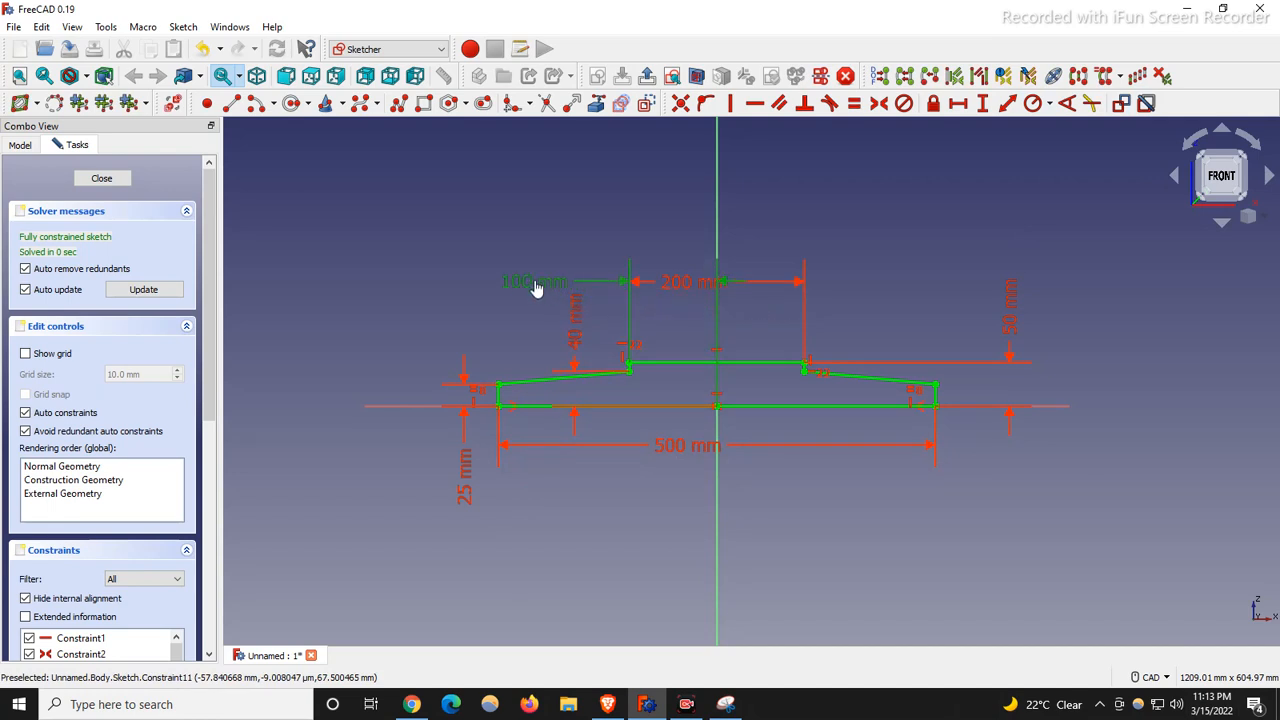
pyautogui.moveTo(688, 289); pyautogui.dragTo(694, 252)
pyautogui.moveTo(548, 284); pyautogui.dragTo(574, 280)
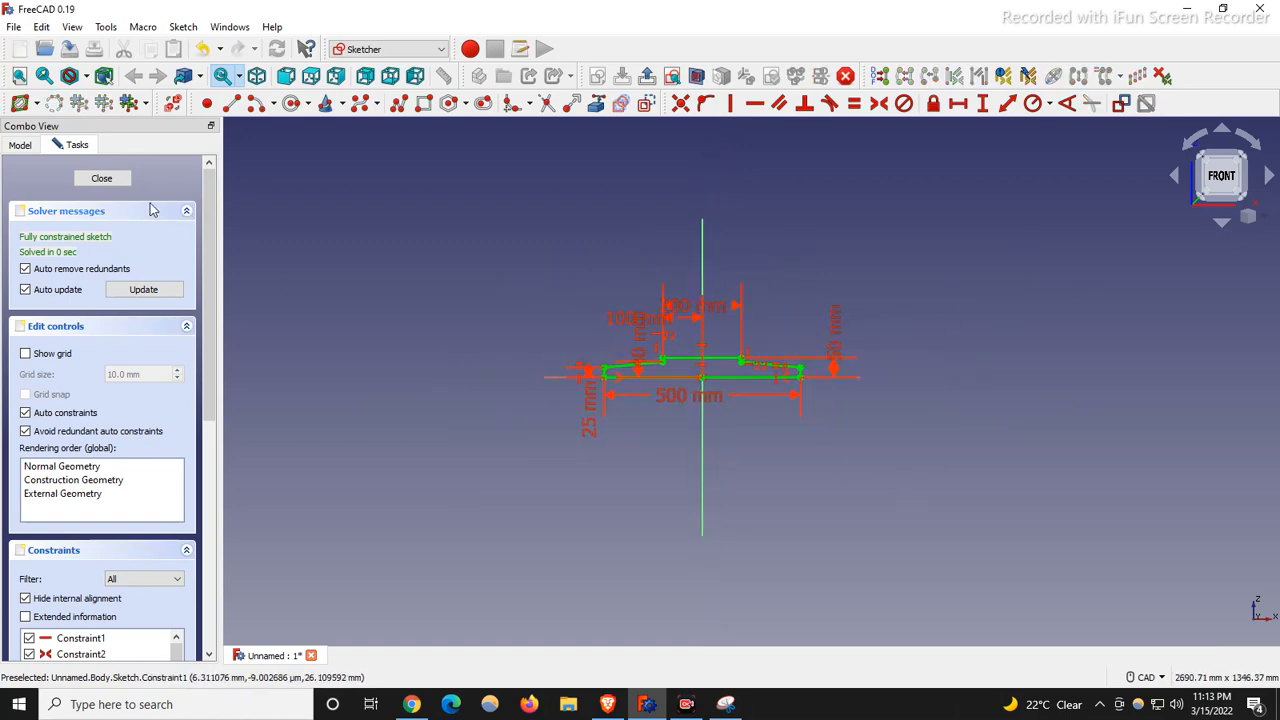
pyautogui.click(115, 179)
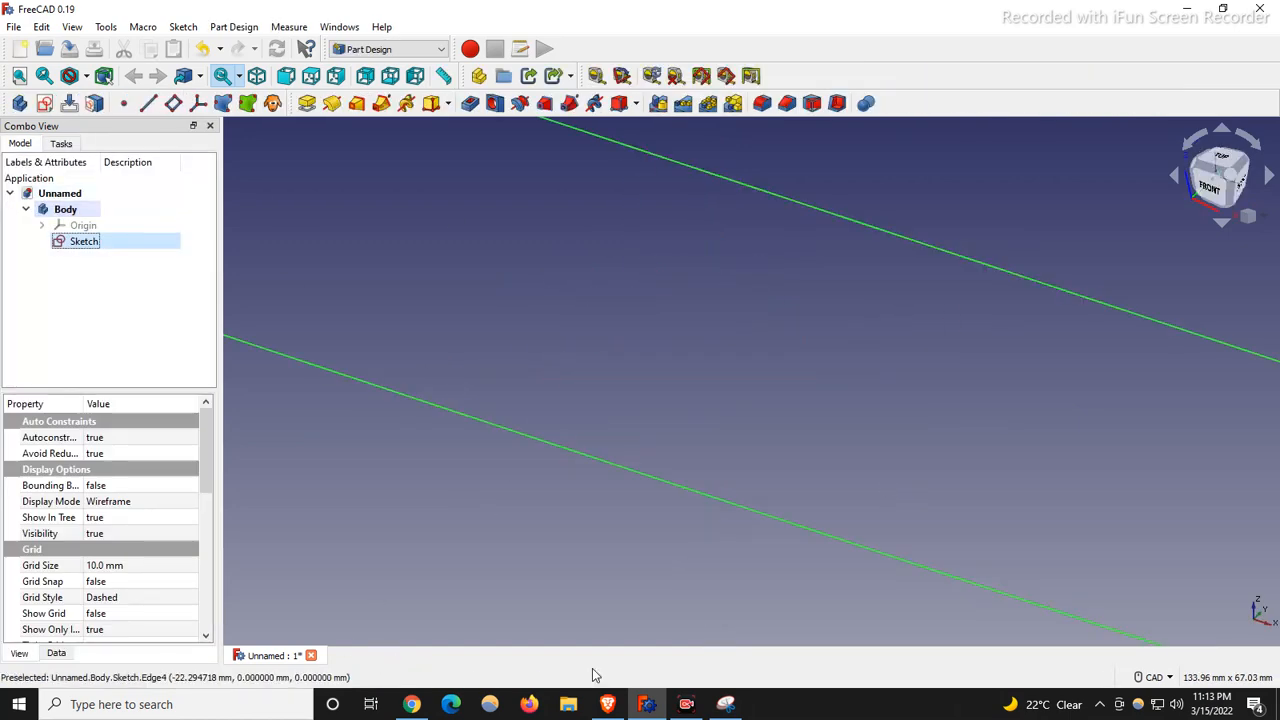
# Step: Check the base's 200 mm depth in the Snipping Tool drawing, marking the front and top views, erase all marks, and return to FreeCAD
pyautogui.click(726, 704)
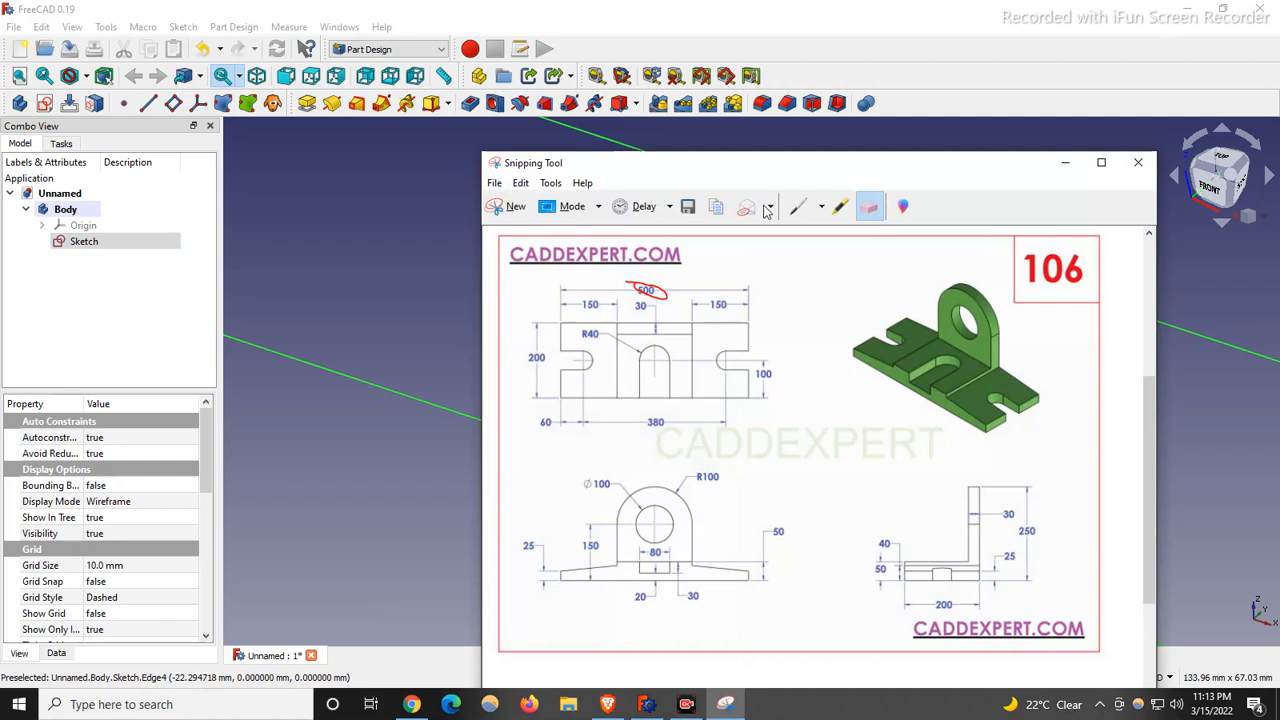
pyautogui.click(797, 206)
pyautogui.moveTo(516, 512)
pyautogui.mouseDown()
pyautogui.moveTo(812, 584)
pyautogui.moveTo(494, 470)
pyautogui.mouseUp()
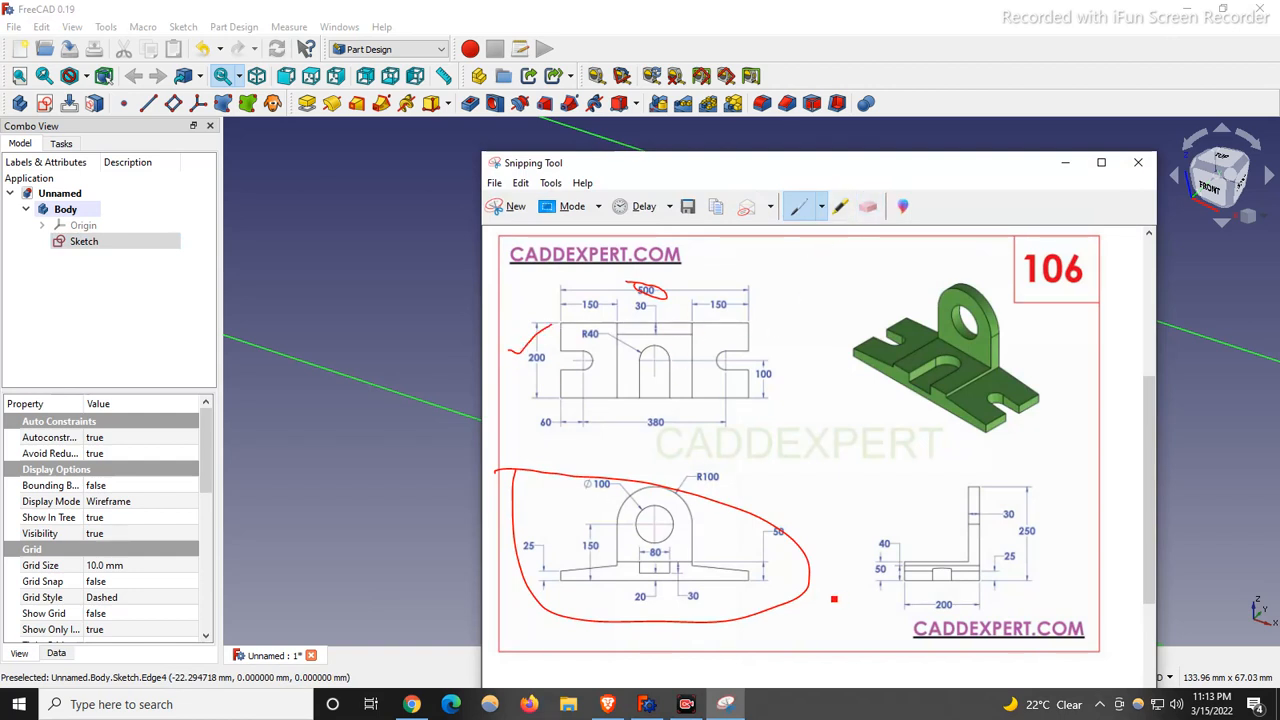
pyautogui.click(868, 206)
pyautogui.click(744, 508)
pyautogui.click(804, 576)
pyautogui.click(646, 289)
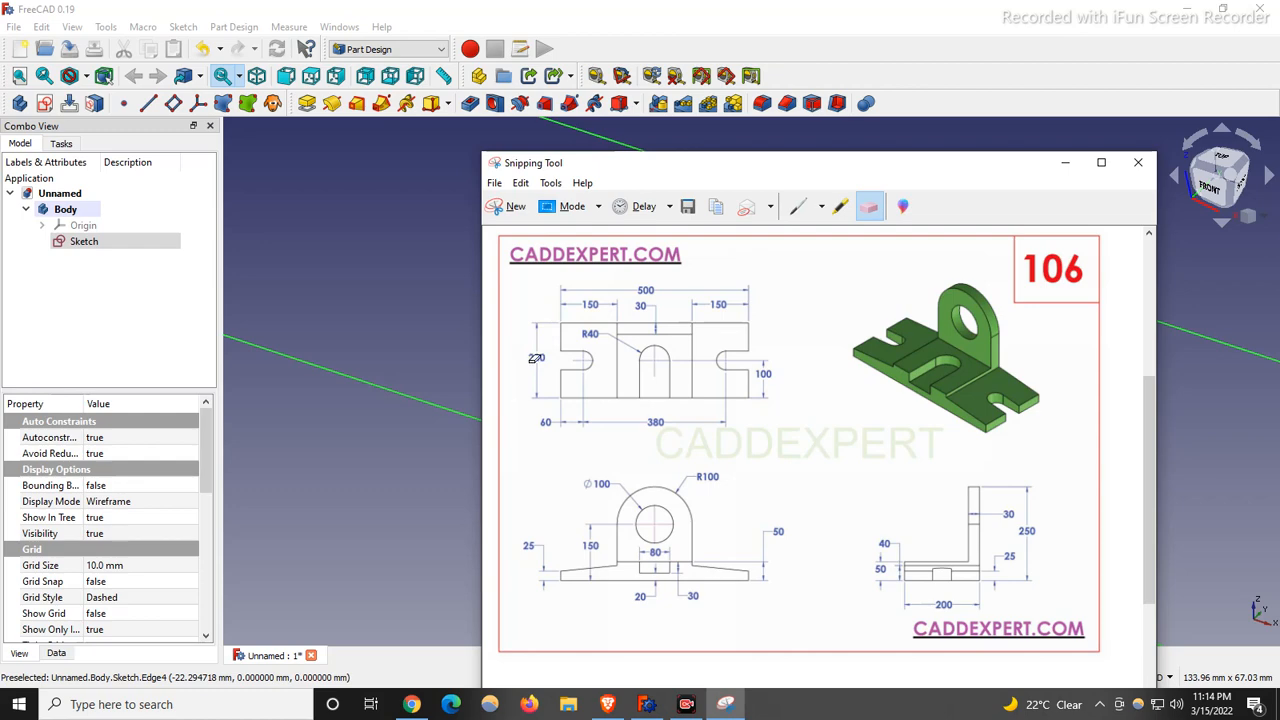
pyautogui.click(1065, 162)
# Step: Pad the base profile sketch 200 mm, symmetric to its sketch plane
pyautogui.scroll(-5, 720, 450)
pyautogui.scroll(-3, 849, 528)
pyautogui.click(422, 281)
pyautogui.click(307, 103)
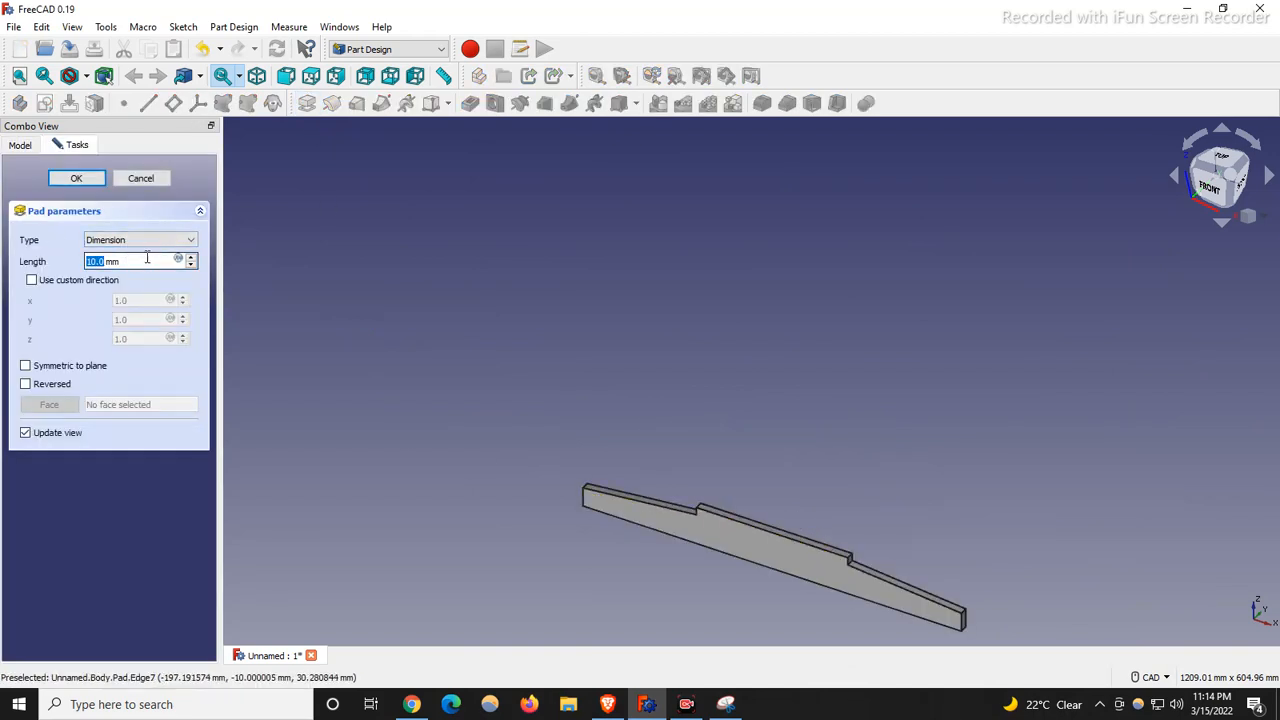
pyautogui.write('200')
pyautogui.scroll(-3, 680, 318)
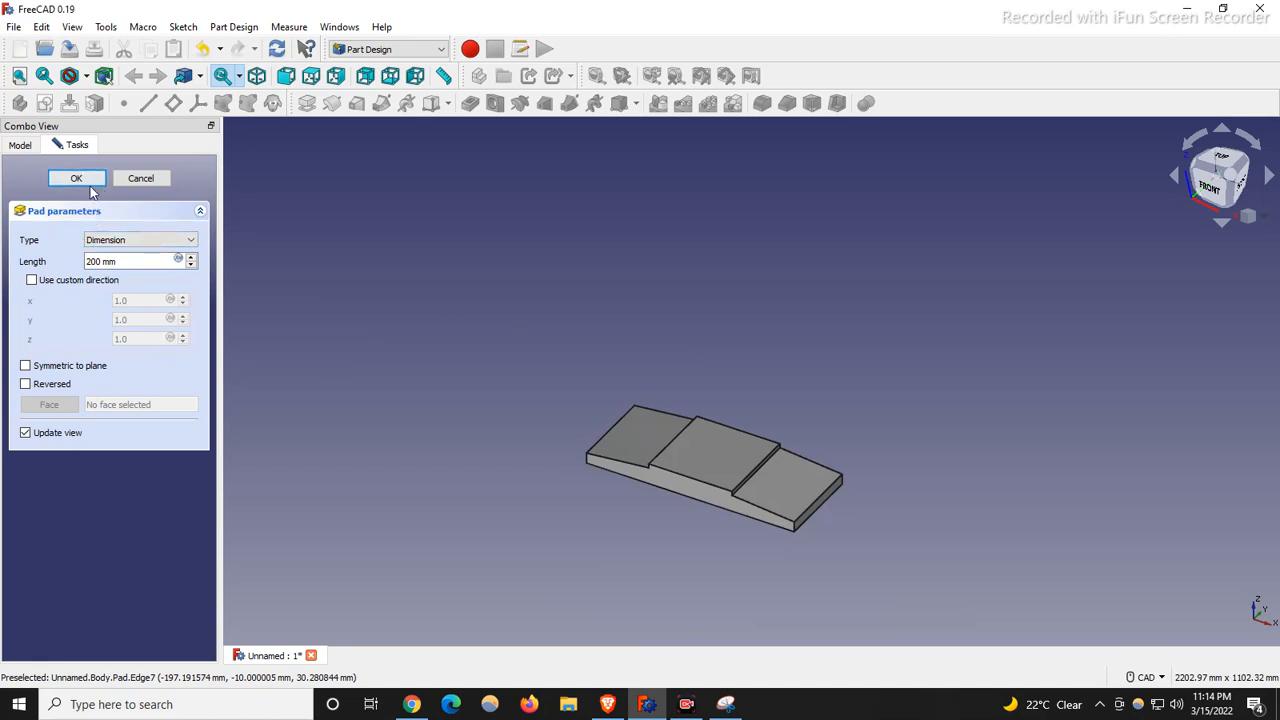
pyautogui.click(26, 366)
pyautogui.scroll(-1, 767, 302)
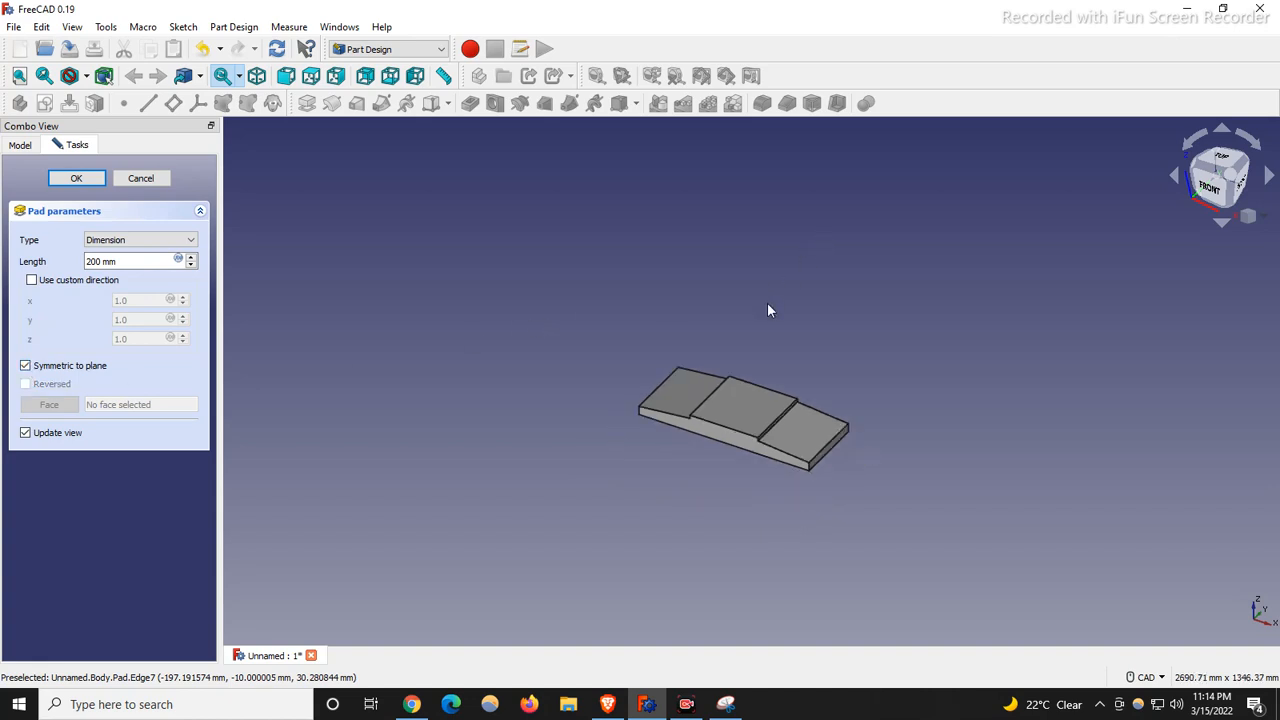
pyautogui.click(79, 177)
pyautogui.scroll(4, 727, 445)
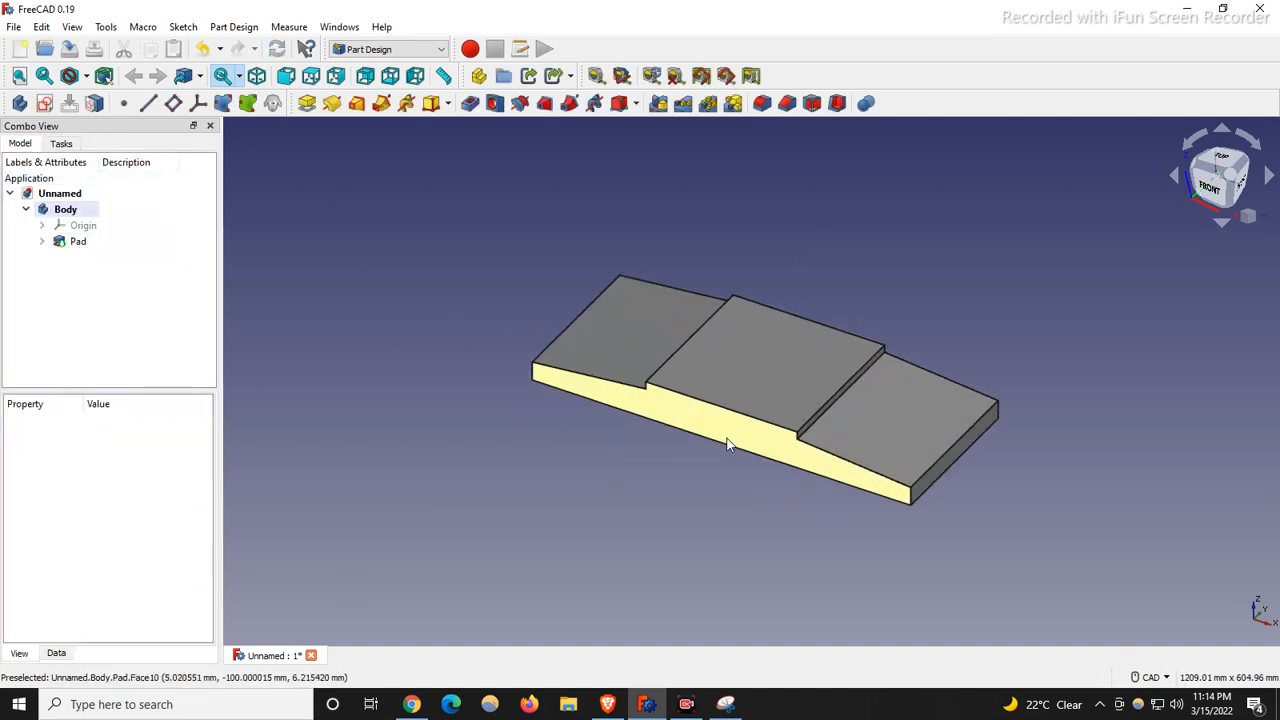
pyautogui.scroll(1, 727, 445)
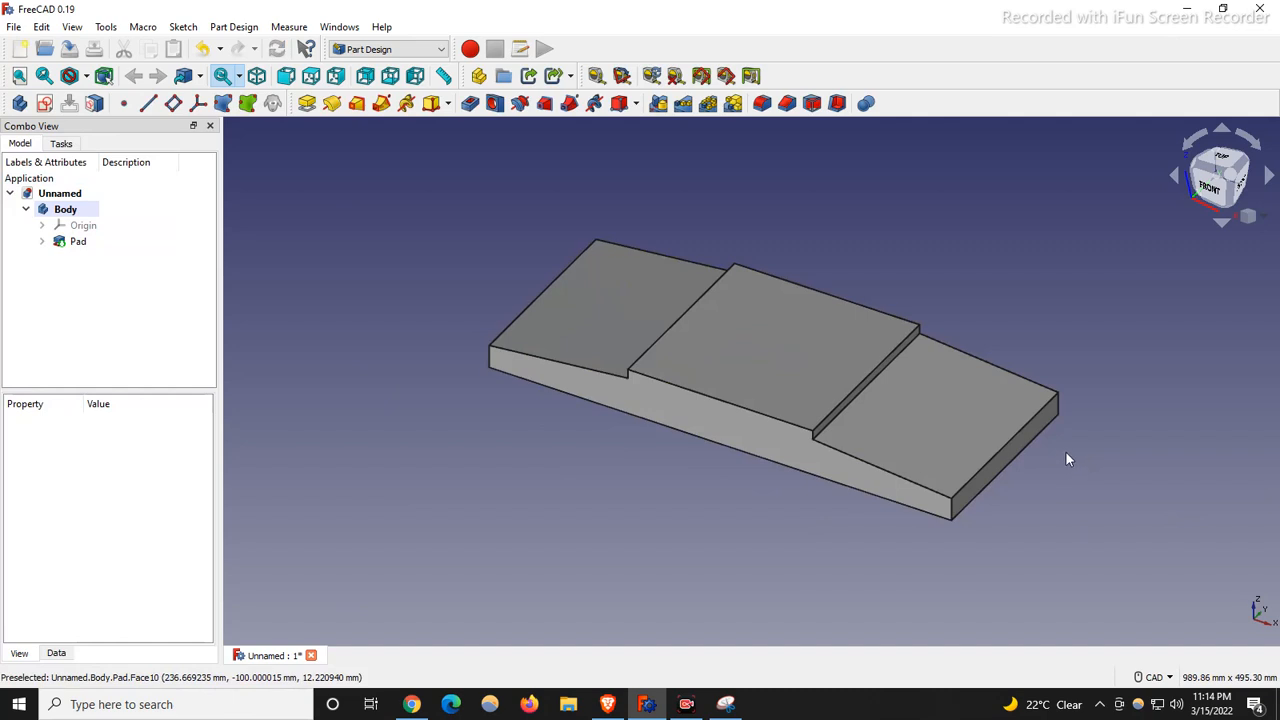
# Step: Mark the upright ring-shaped lug on the reference drawing's isometric view in Snipping Tool and return to the padded base in FreeCAD
pyautogui.click(726, 704)
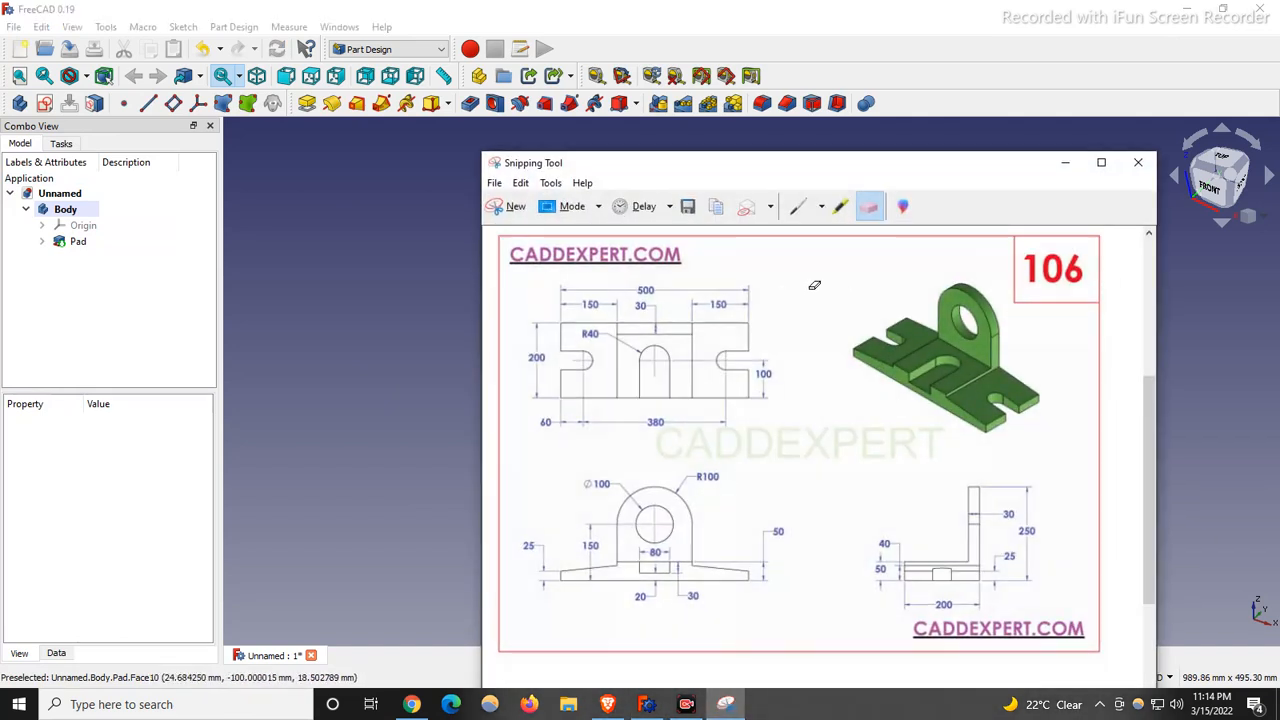
pyautogui.click(797, 206)
pyautogui.moveTo(937, 322); pyautogui.dragTo(982, 278)
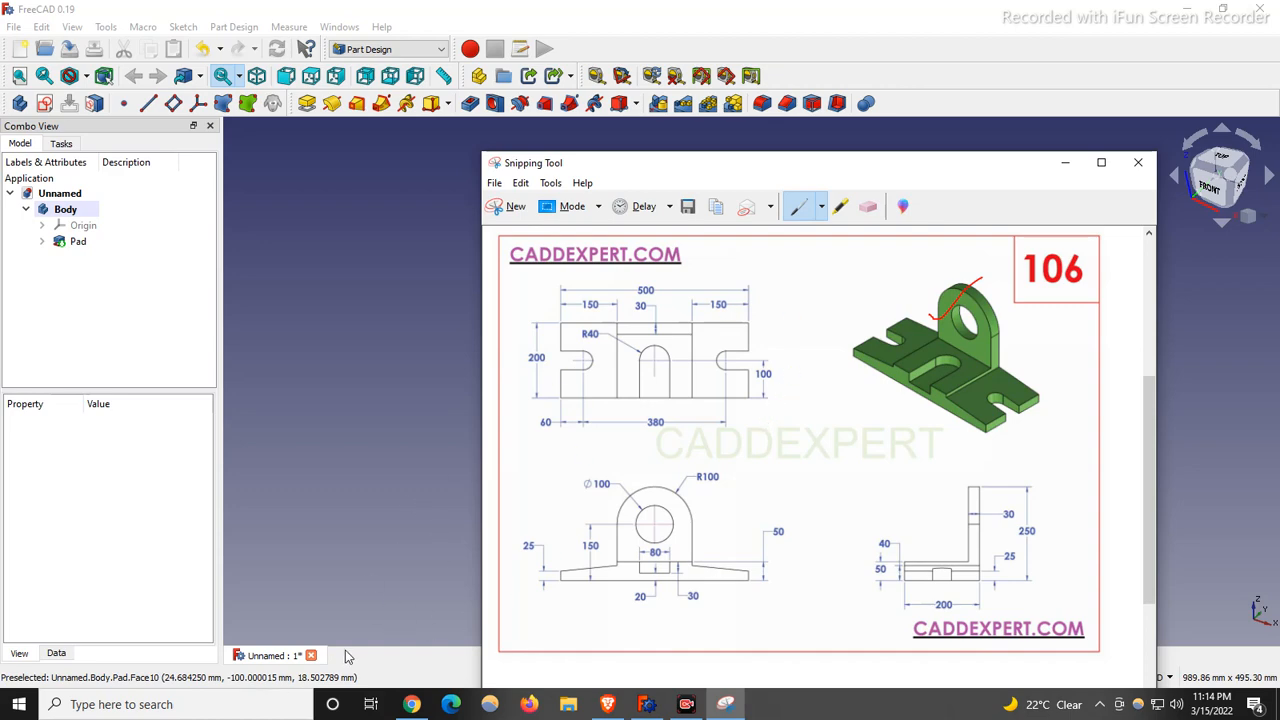
pyautogui.click(1065, 162)
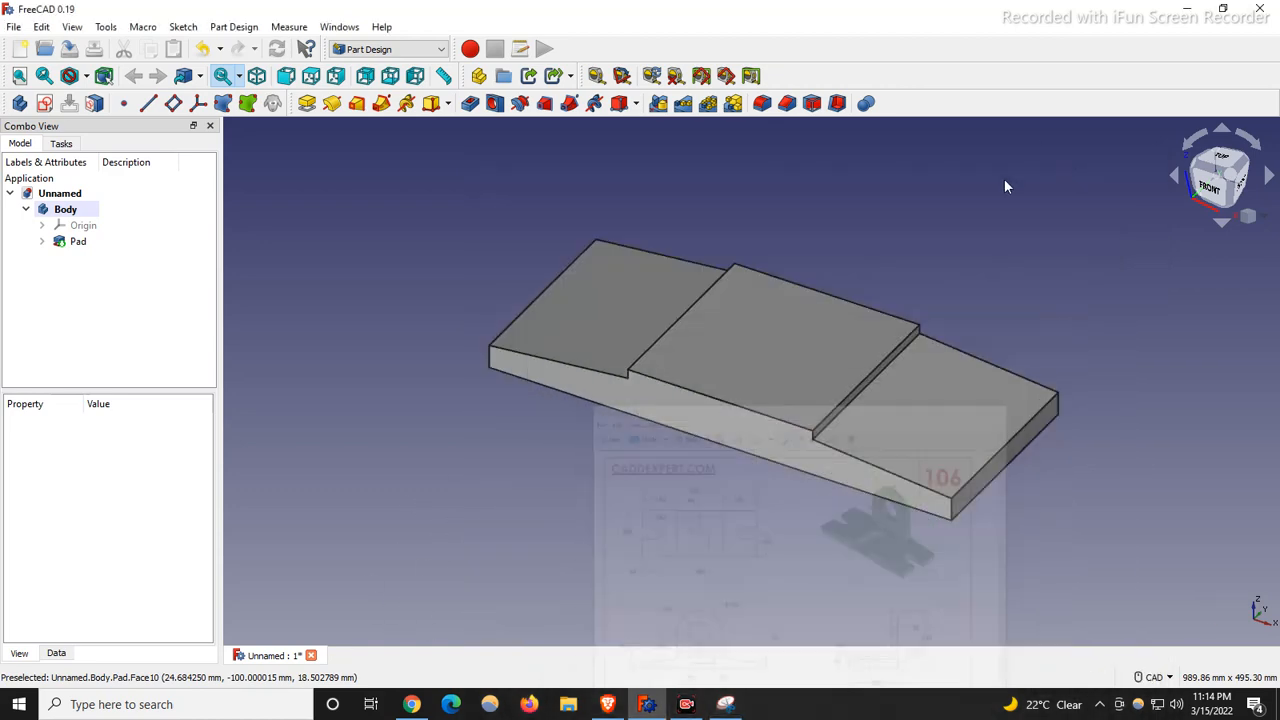
pyautogui.scroll(-3, 567, 444)
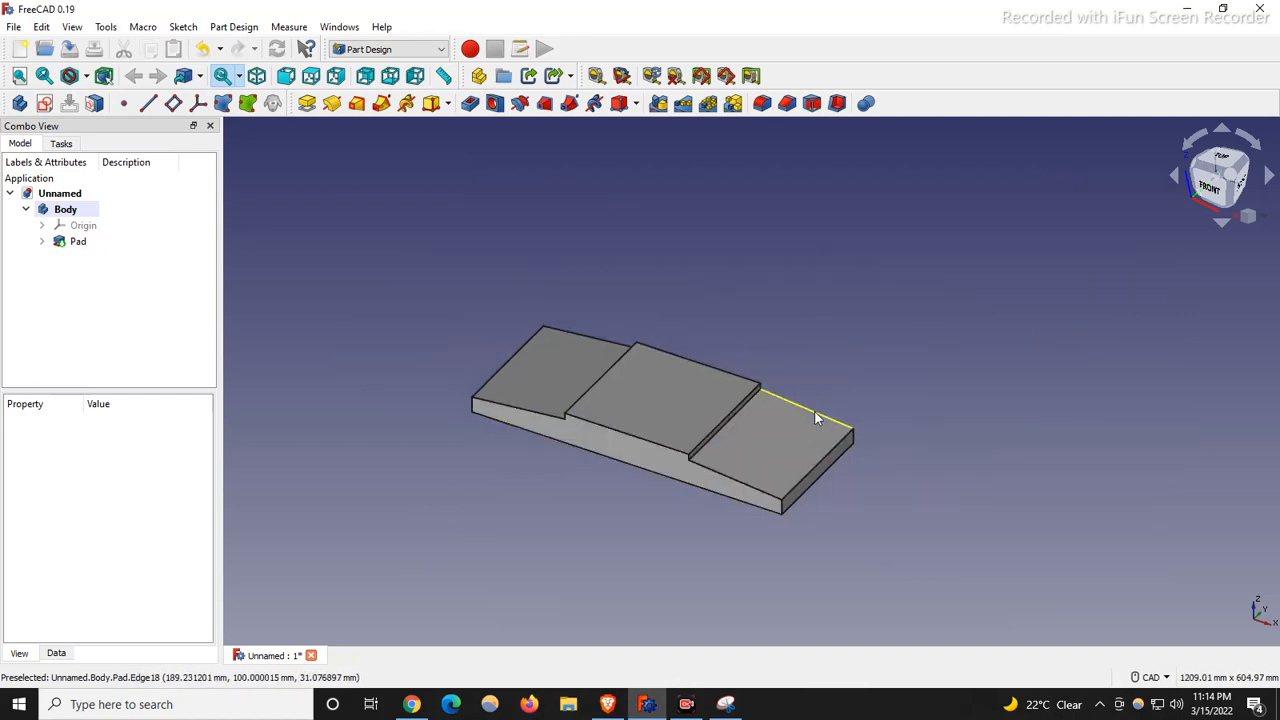
# Step: Start a new sketch on the rear profile face of the padded base and show the model in isometric view
pyautogui.scroll(4, 728, 420)
pyautogui.scroll(3, 1097, 387)
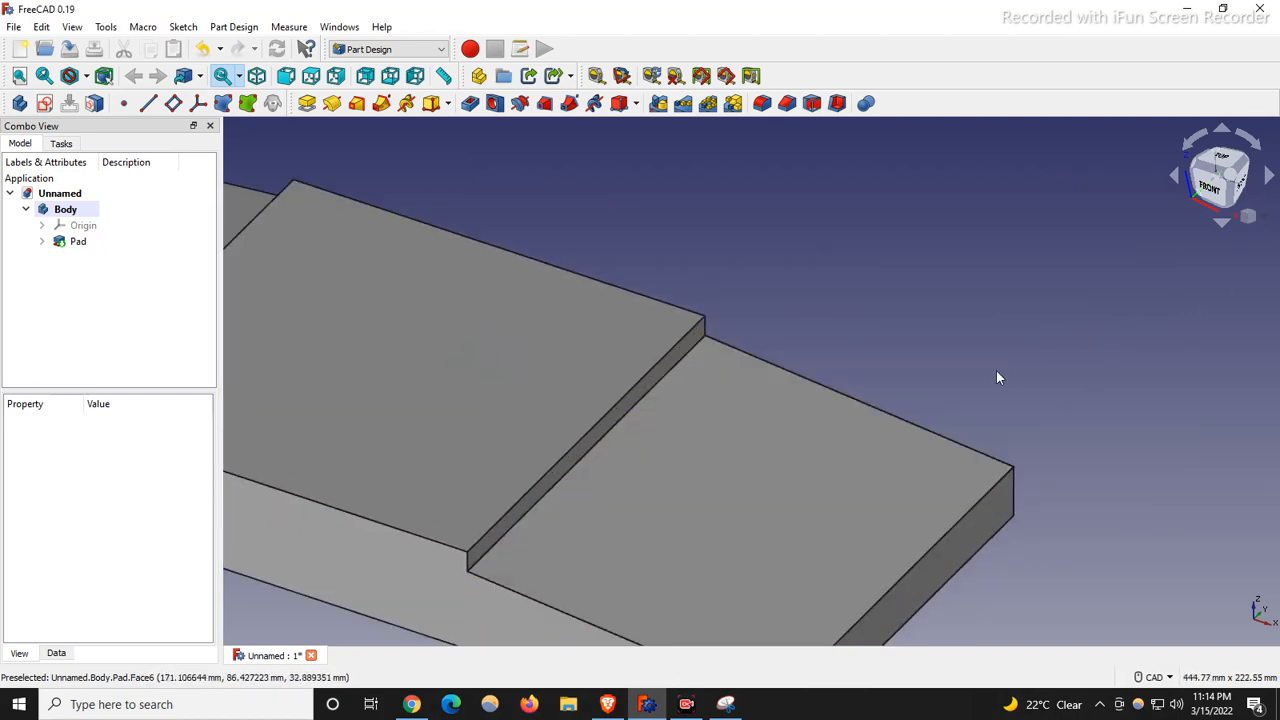
pyautogui.moveTo(1027, 404); pyautogui.dragTo(648, 500, button='middle')
pyautogui.scroll(-2, 648, 500)
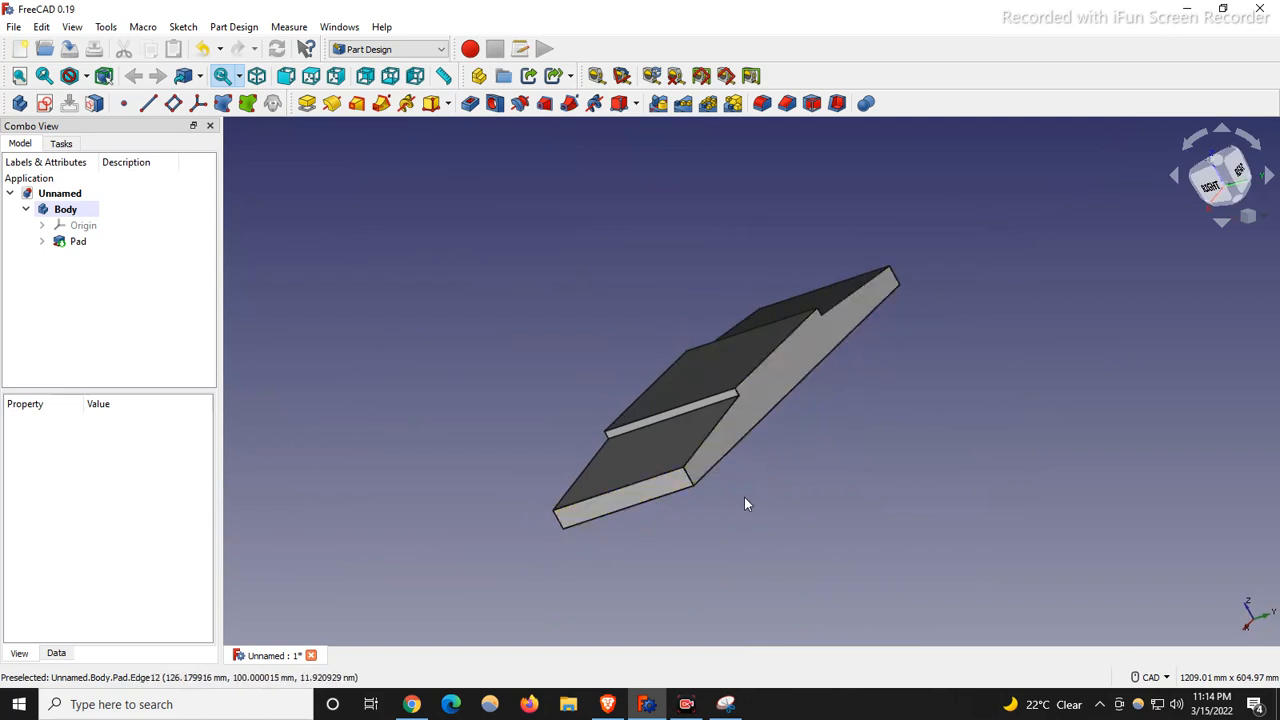
pyautogui.scroll(3, 825, 411)
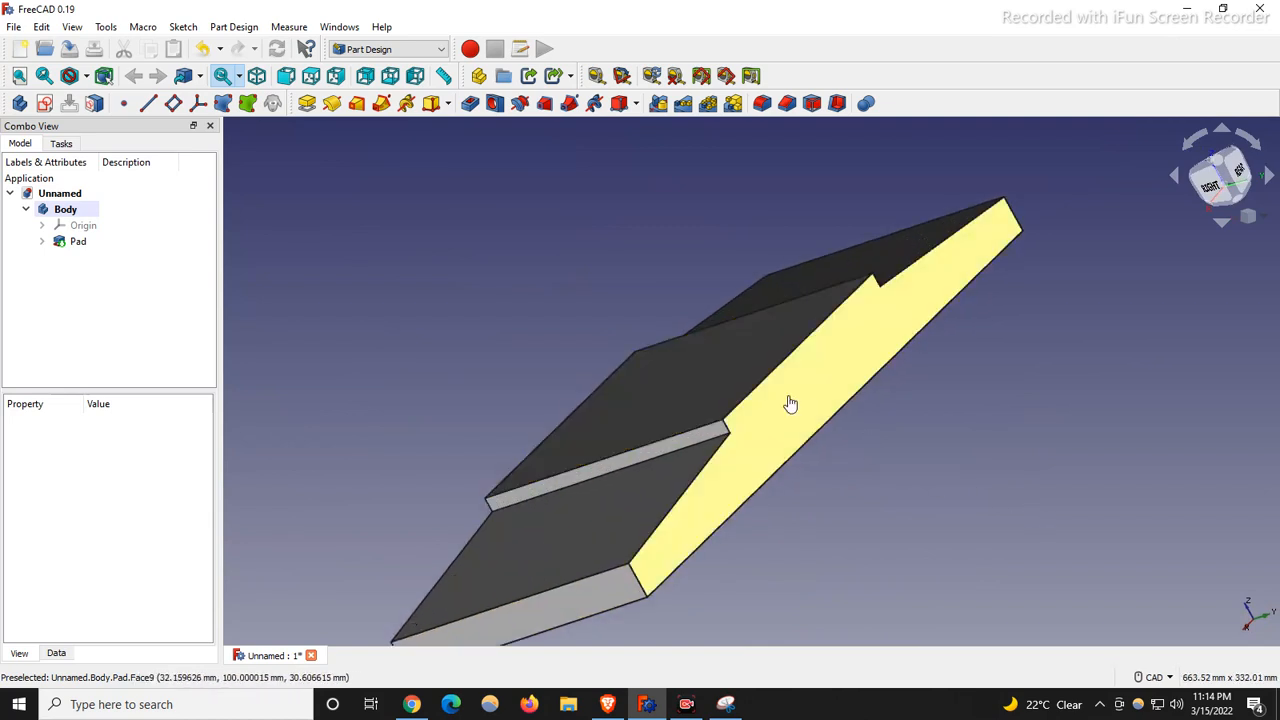
pyautogui.click(829, 397)
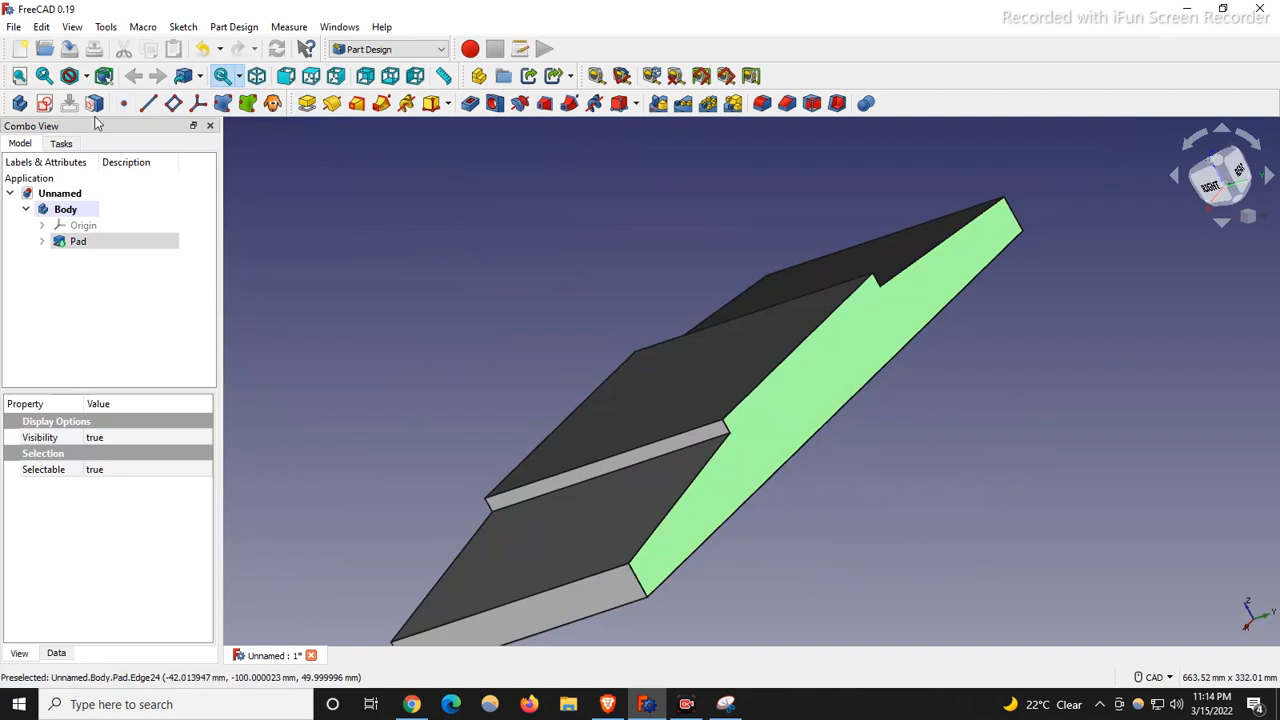
pyautogui.click(45, 104)
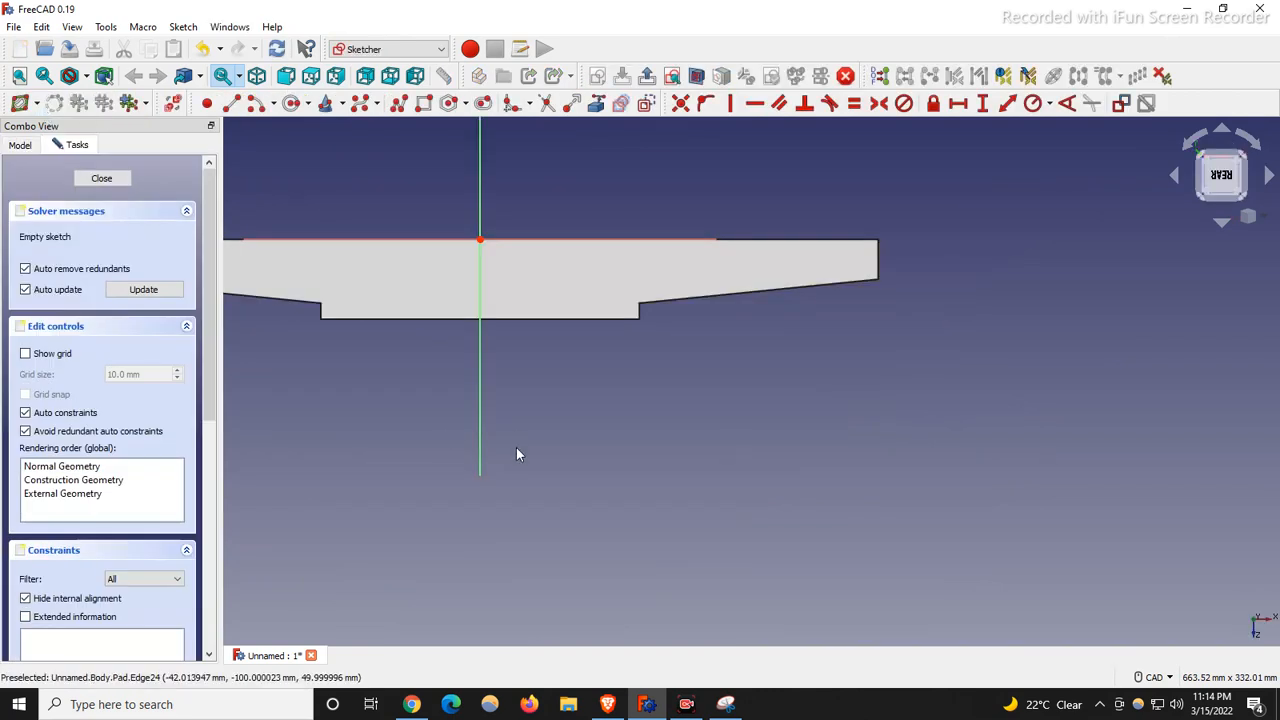
pyautogui.scroll(-3, 828, 462)
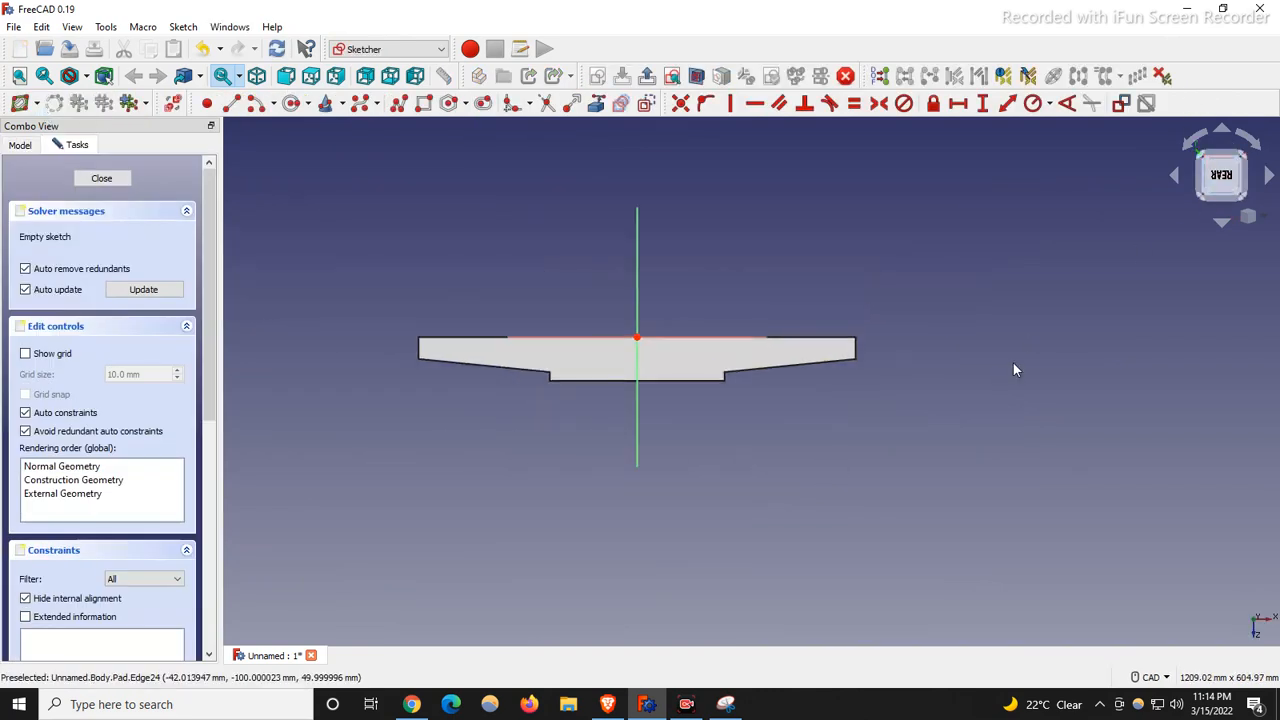
pyautogui.press('0')
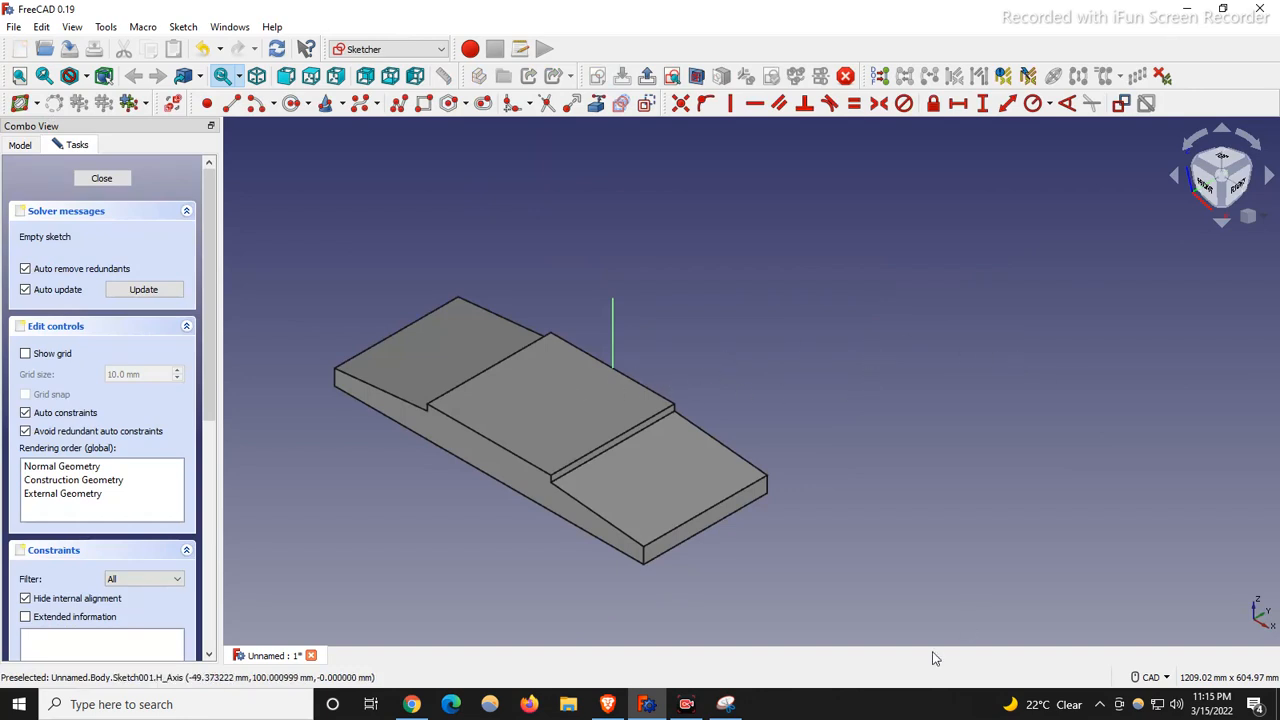
# Step: Mark the lug's rear strip on the top view of the reference drawing in Snipping Tool and return to FreeCAD
pyautogui.click(726, 704)
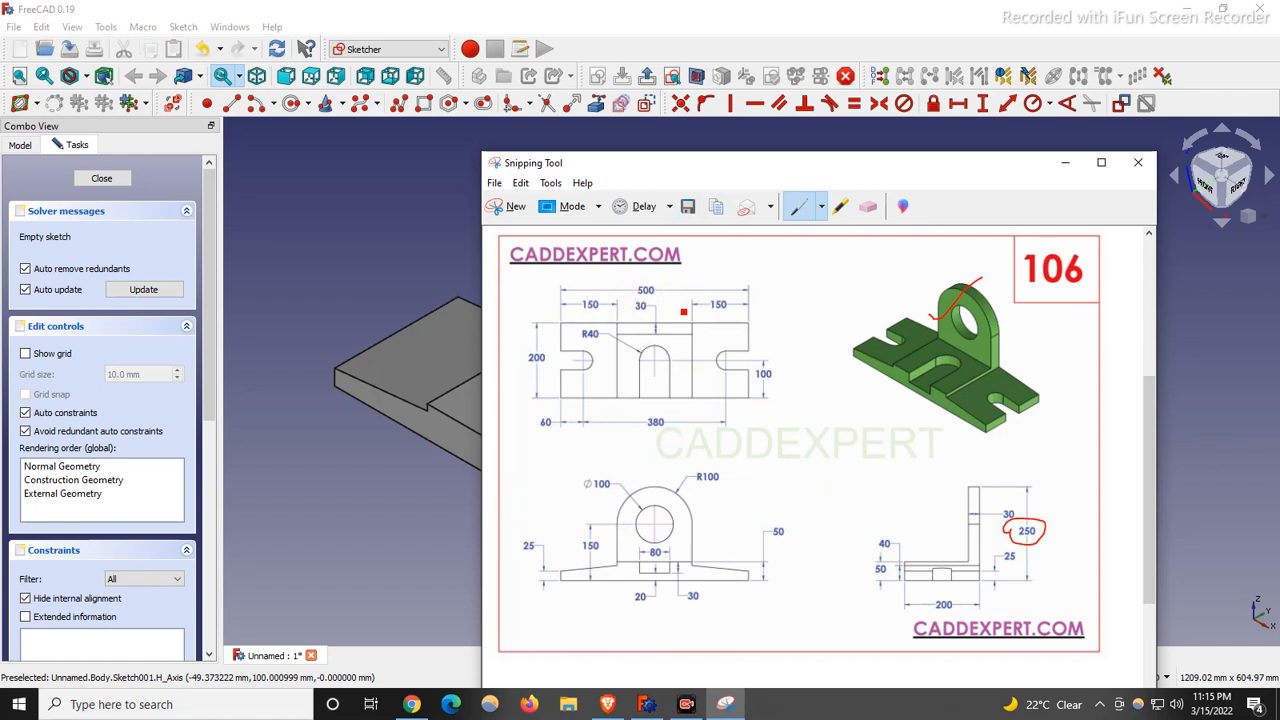
pyautogui.moveTo(657, 336); pyautogui.dragTo(698, 333)
pyautogui.click(365, 613)
pyautogui.scroll(3, 668, 509)
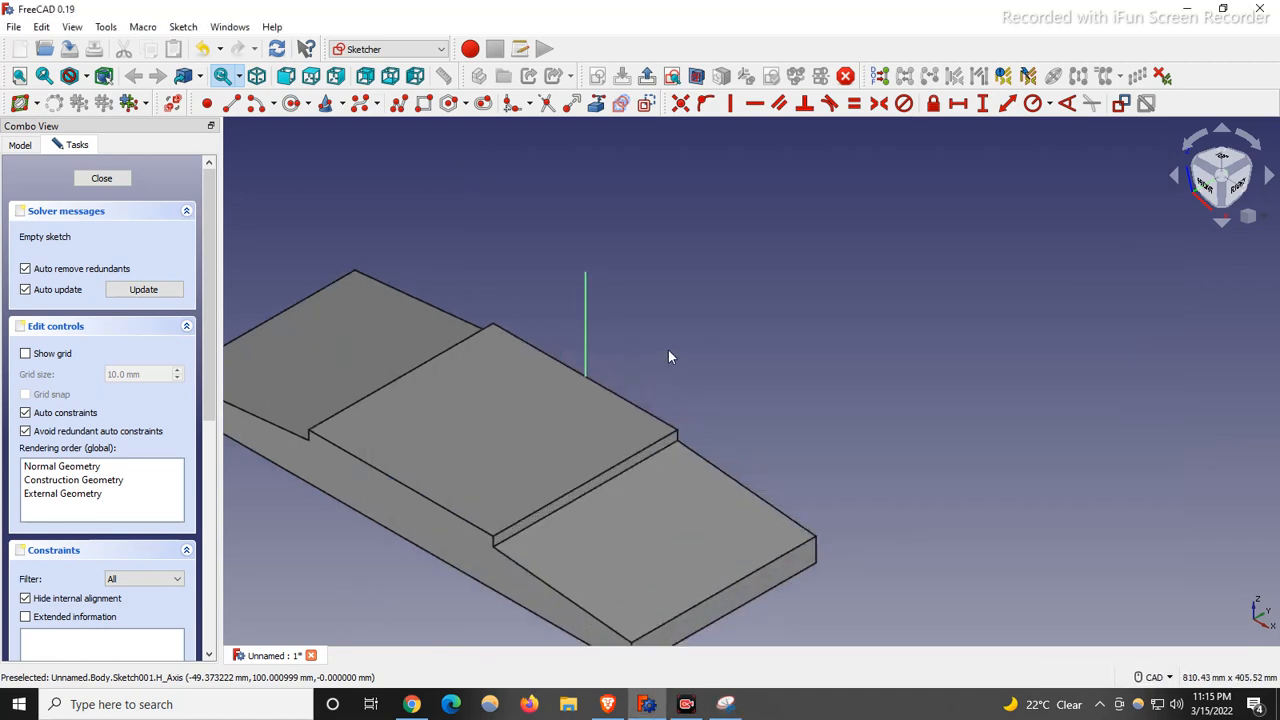
# Step: Sketch an upright rectangle about 141 mm wide and 155 mm high across the vertical axis, with its base on the horizontal axis
pyautogui.click(424, 103)
pyautogui.click(534, 237)
pyautogui.click(661, 478)
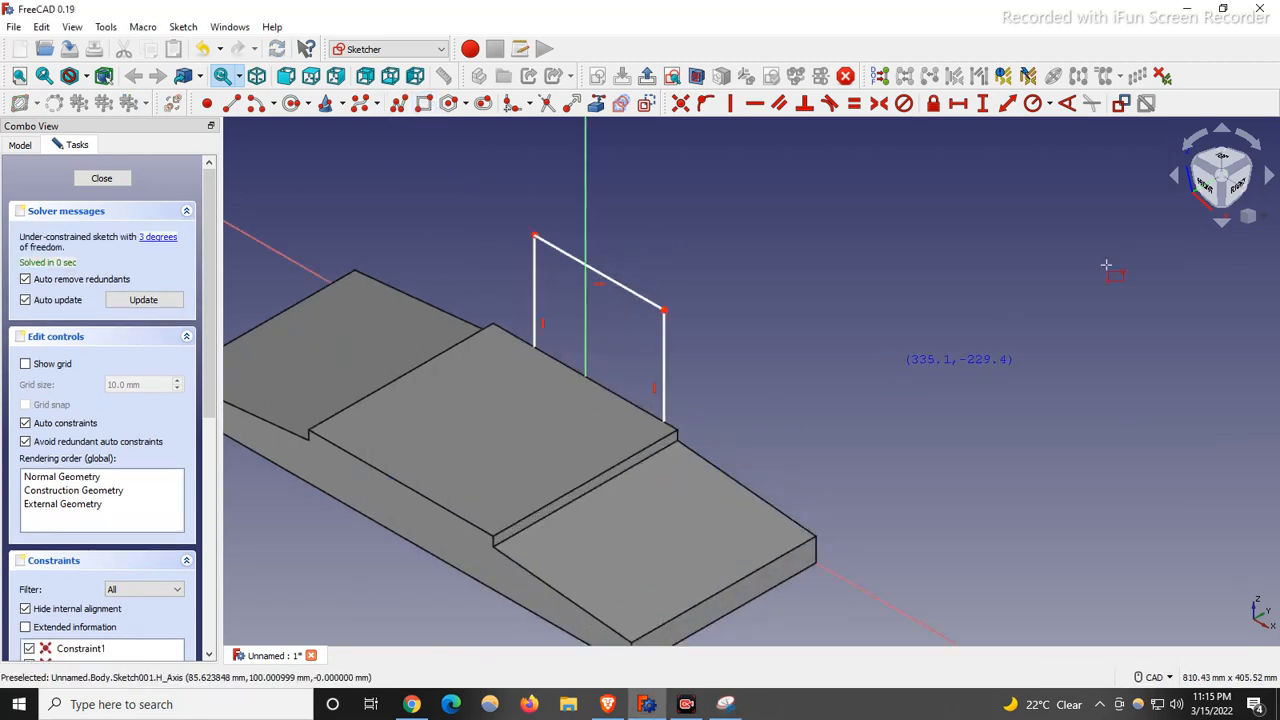
pyautogui.scroll(1, 874, 357)
pyautogui.moveTo(874, 357); pyautogui.dragTo(745, 395, button='middle')
pyautogui.moveTo(854, 366)
pyautogui.mouseDown(button='middle')
pyautogui.moveTo(857, 400)
pyautogui.moveTo(616, 445)
pyautogui.mouseUp(button='middle')
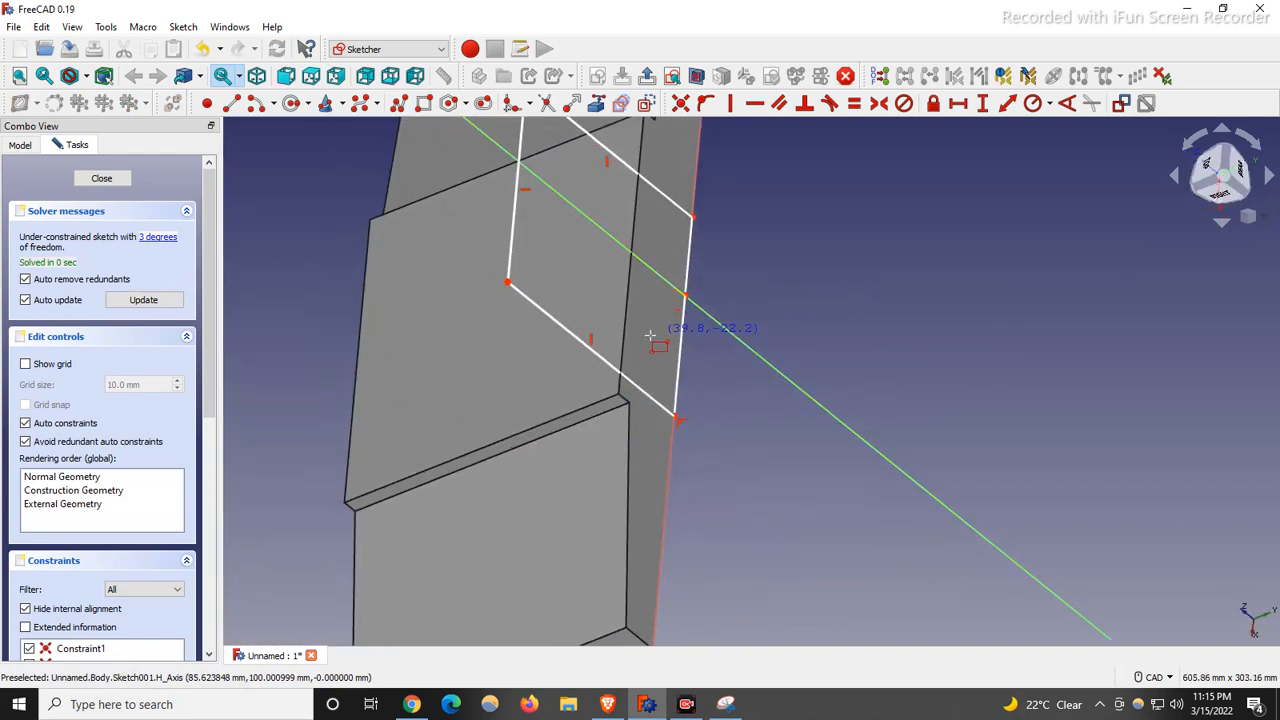
pyautogui.scroll(-2, 652, 336)
pyautogui.scroll(4, 818, 318)
pyautogui.click(967, 353)
pyautogui.press('Escape')
pyautogui.click(1207, 175)
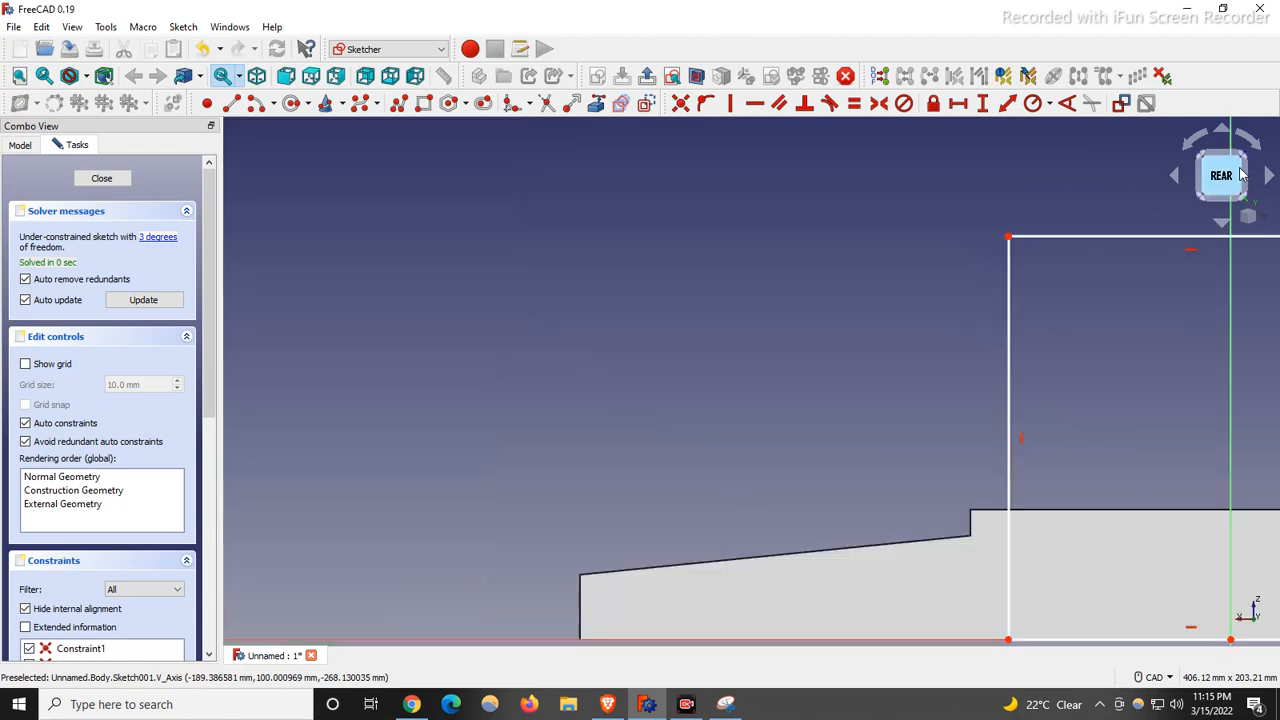
pyautogui.scroll(3, 933, 431)
pyautogui.moveTo(878, 472); pyautogui.dragTo(944, 582)
# Step: Check the lug's dimensions on the reference drawing in Snipping Tool and return to the rectangle sketch in FreeCAD
pyautogui.click(726, 704)
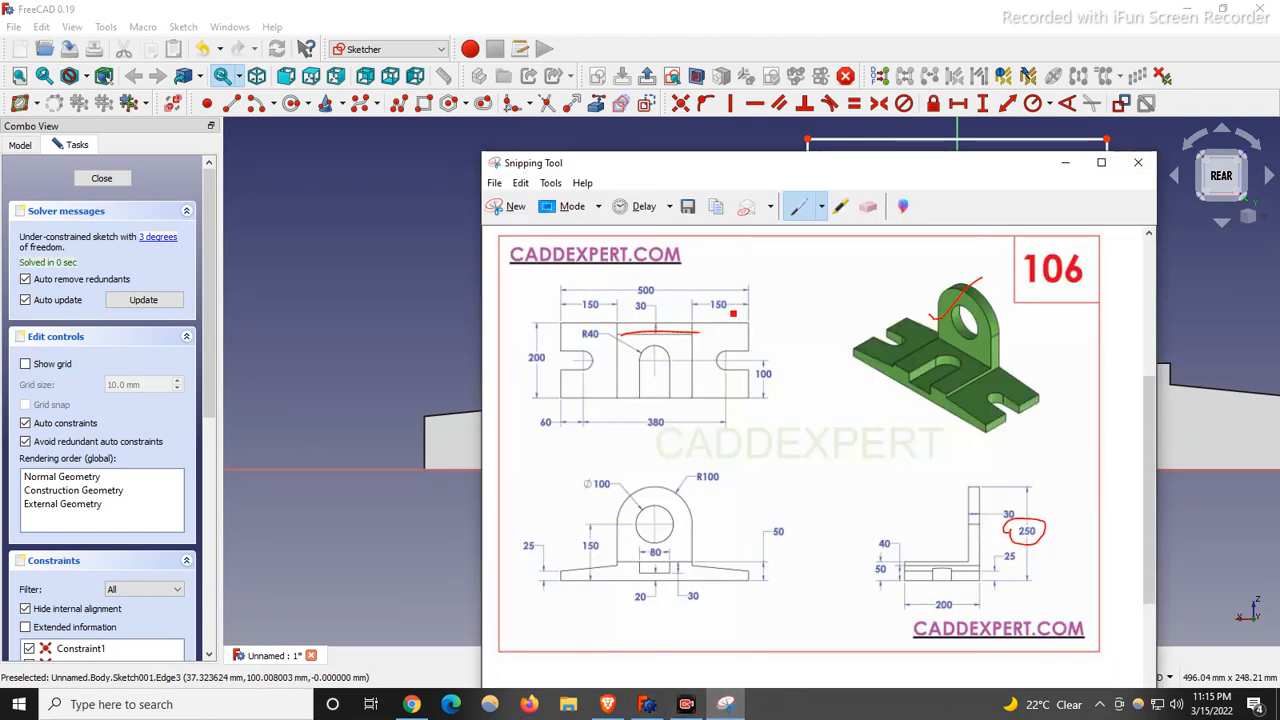
pyautogui.click(1066, 163)
pyautogui.scroll(-2, 575, 363)
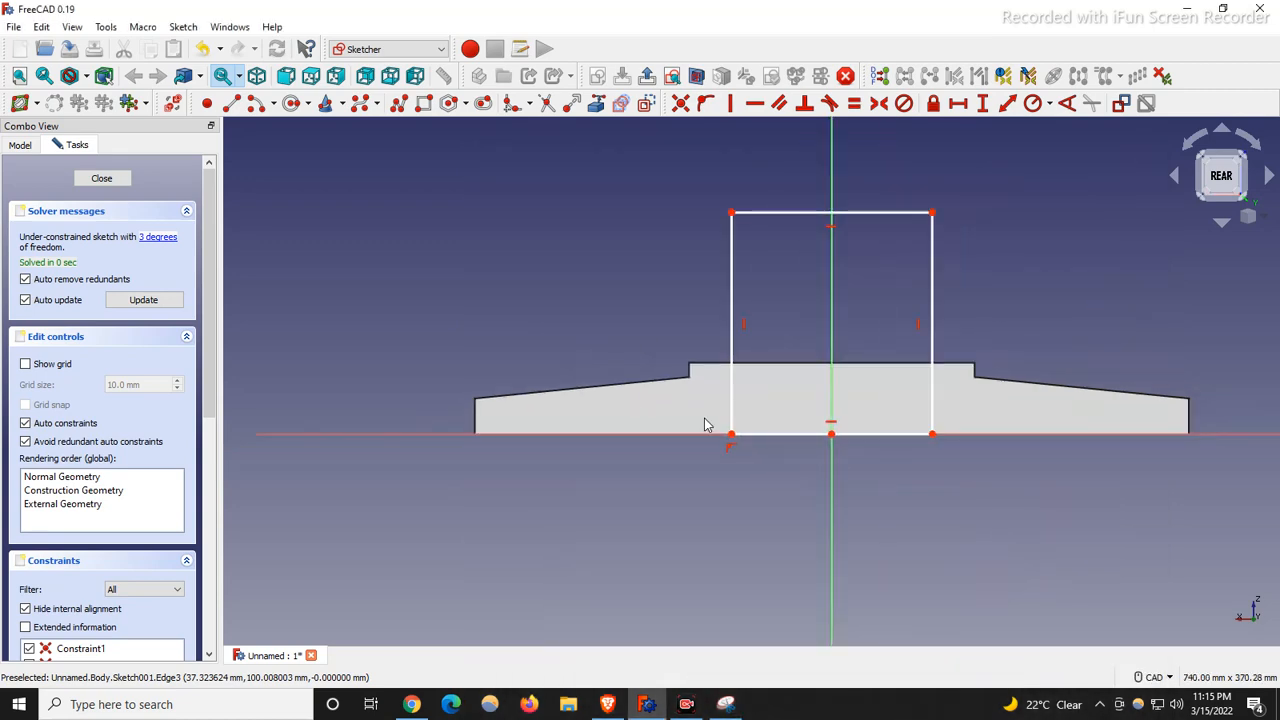
pyautogui.scroll(2, 765, 418)
pyautogui.scroll(-2, 746, 492)
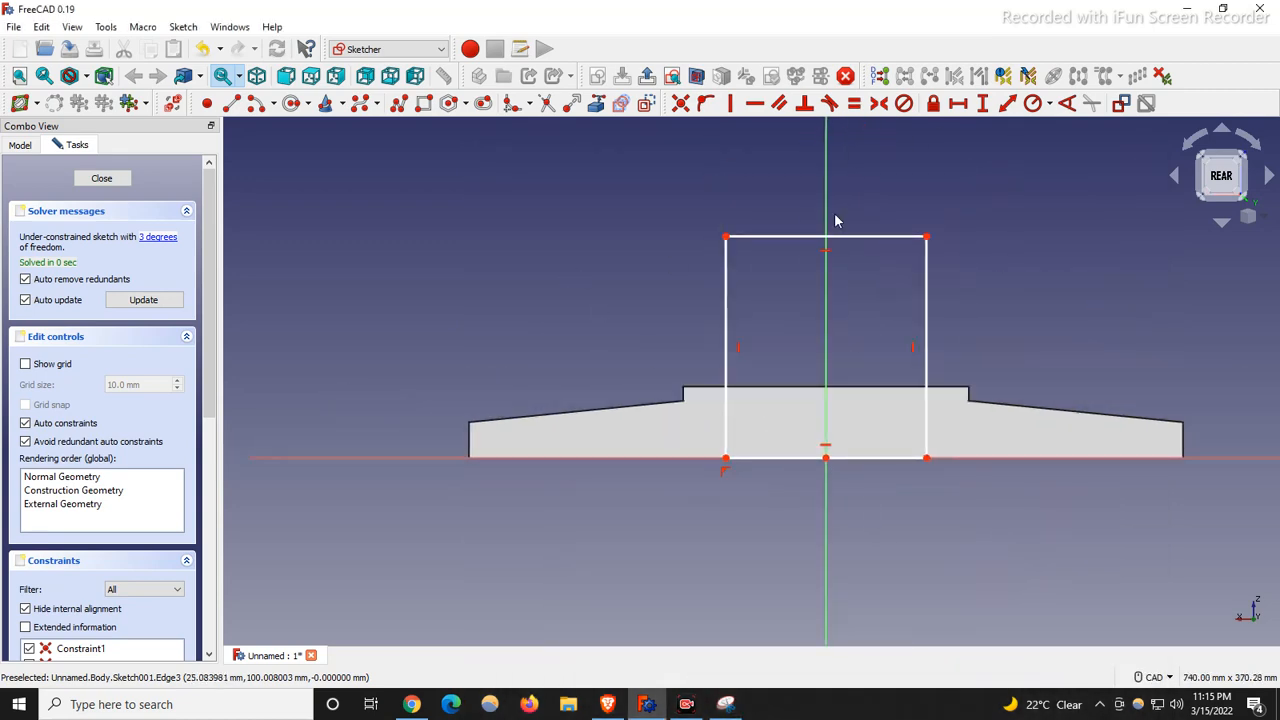
# Step: Dimension the rectangle with a height of 250 mm and a width of 200 mm
pyautogui.click(726, 338)
pyautogui.click(982, 103)
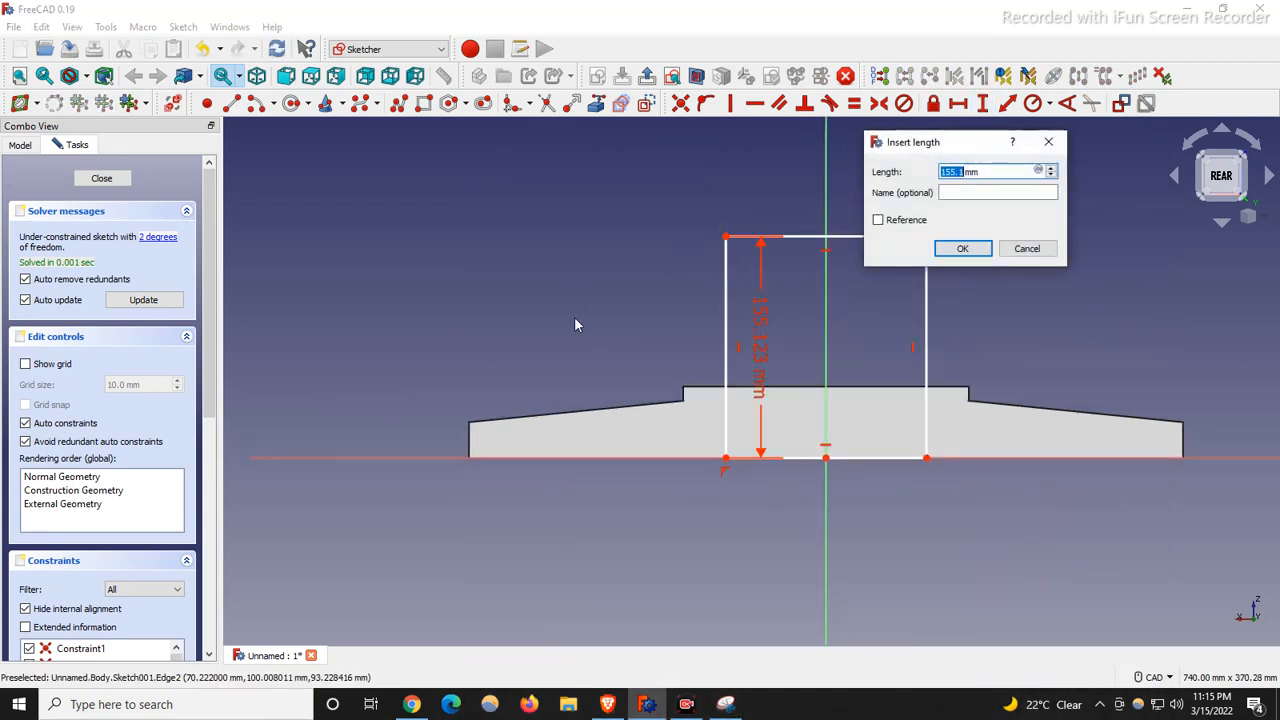
pyautogui.write('250')
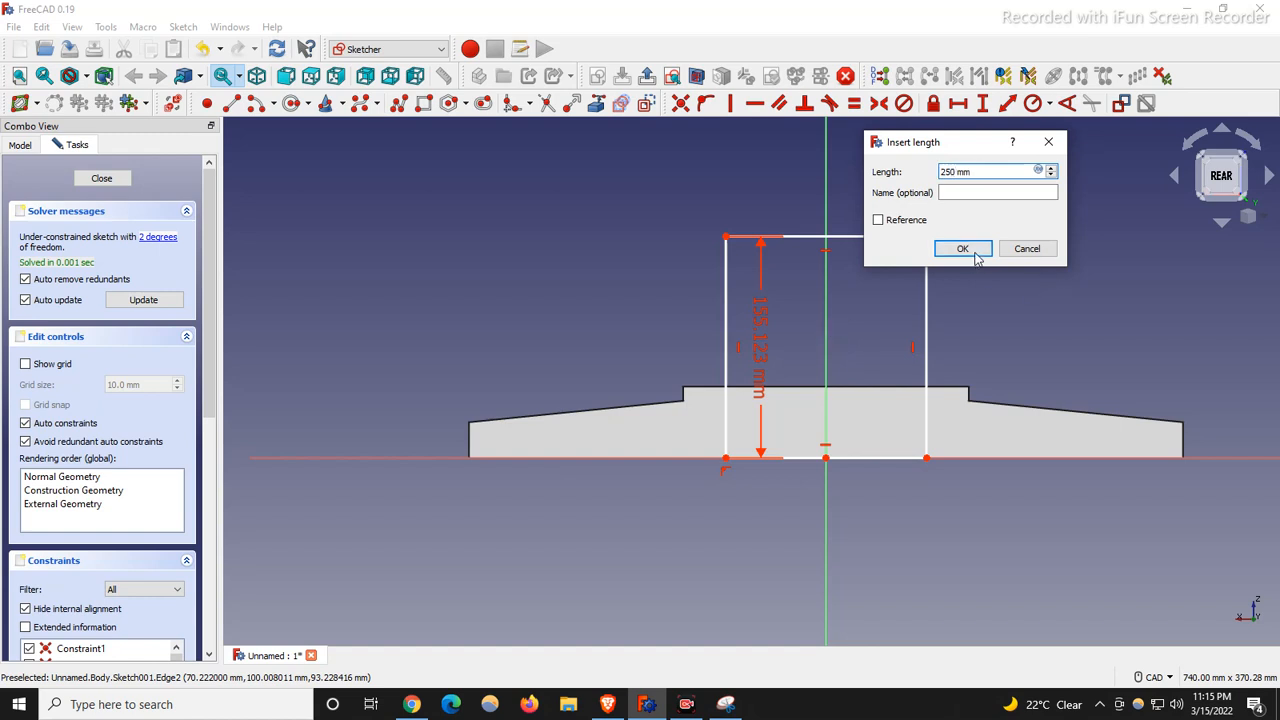
pyautogui.click(962, 249)
pyautogui.scroll(-2, 702, 416)
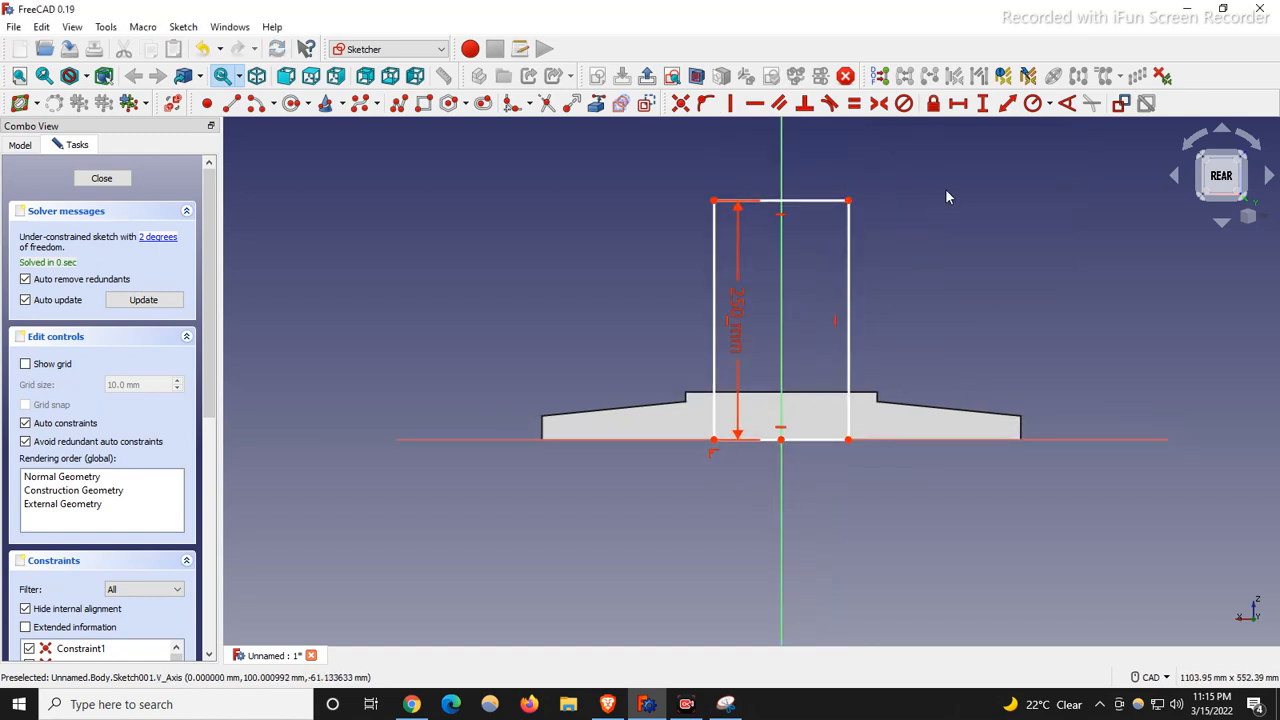
pyautogui.click(957, 103)
pyautogui.click(820, 441)
pyautogui.write('200')
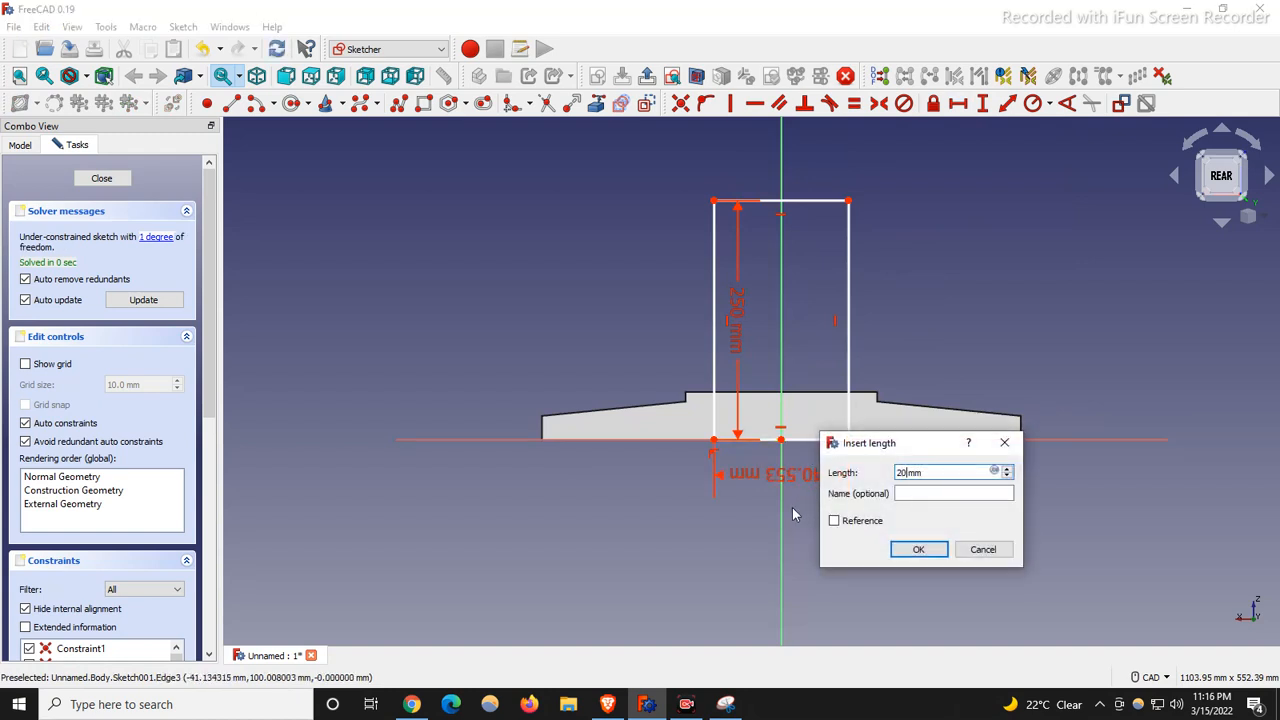
pyautogui.press('Return')
pyautogui.press('Escape')
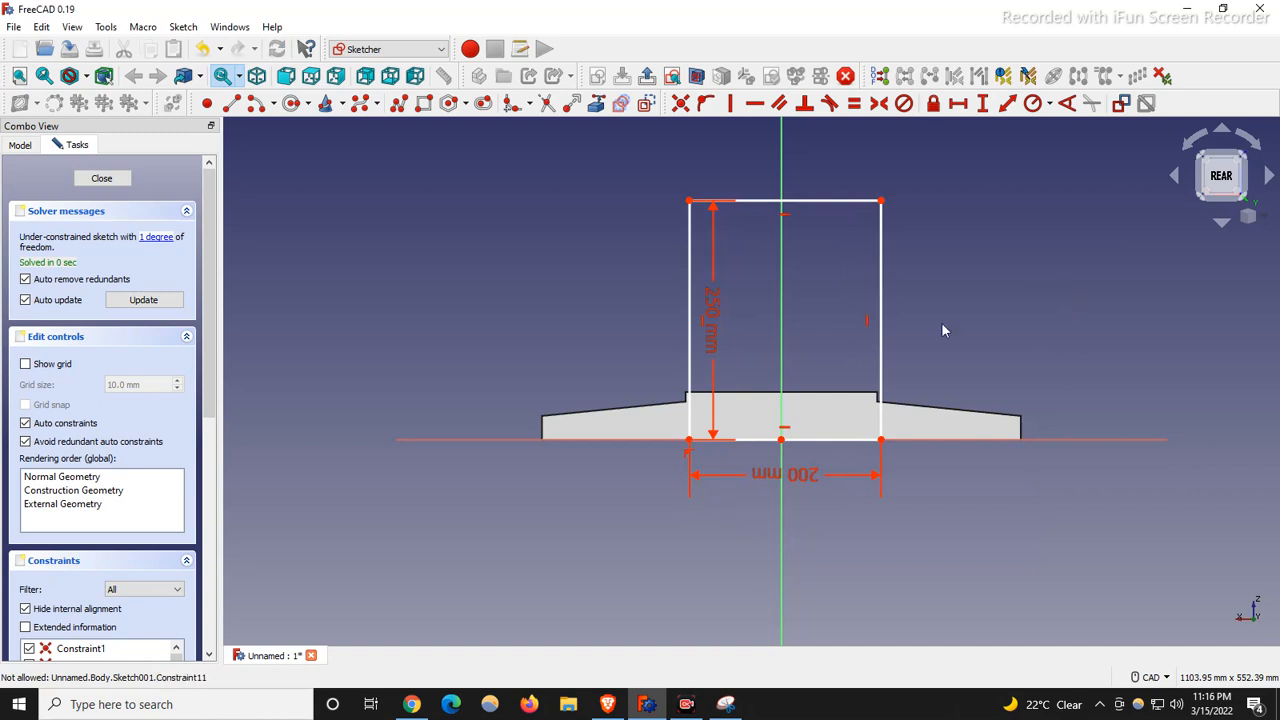
# Step: Move the 250 mm and 200 mm dimension labels further out from the rectangle
pyautogui.moveTo(714, 315); pyautogui.dragTo(575, 323)
pyautogui.moveTo(822, 494)
pyautogui.mouseDown()
pyautogui.moveTo(806, 523)
pyautogui.moveTo(675, 514)
pyautogui.mouseUp()
pyautogui.scroll(2, 785, 484)
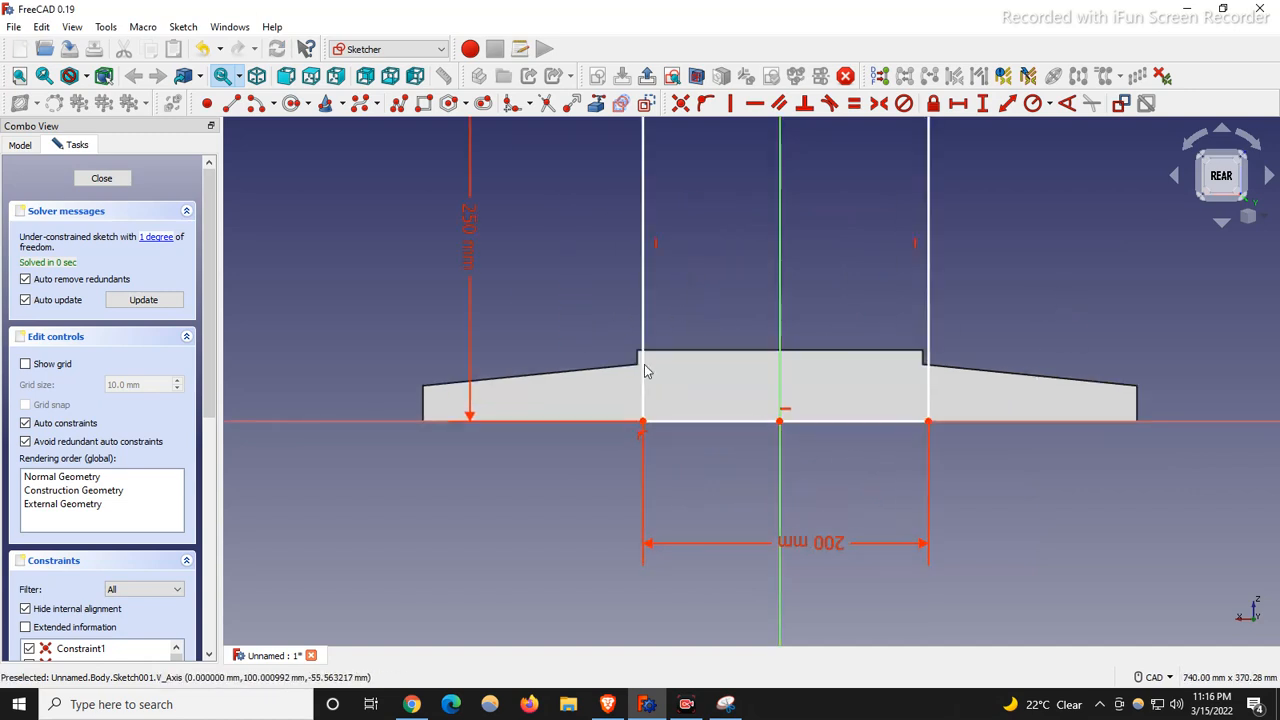
# Step: Centre the rectangle on the sketch origin by constraining its two lower corners symmetric about the origin point
pyautogui.moveTo(698, 415); pyautogui.dragTo(665, 517)
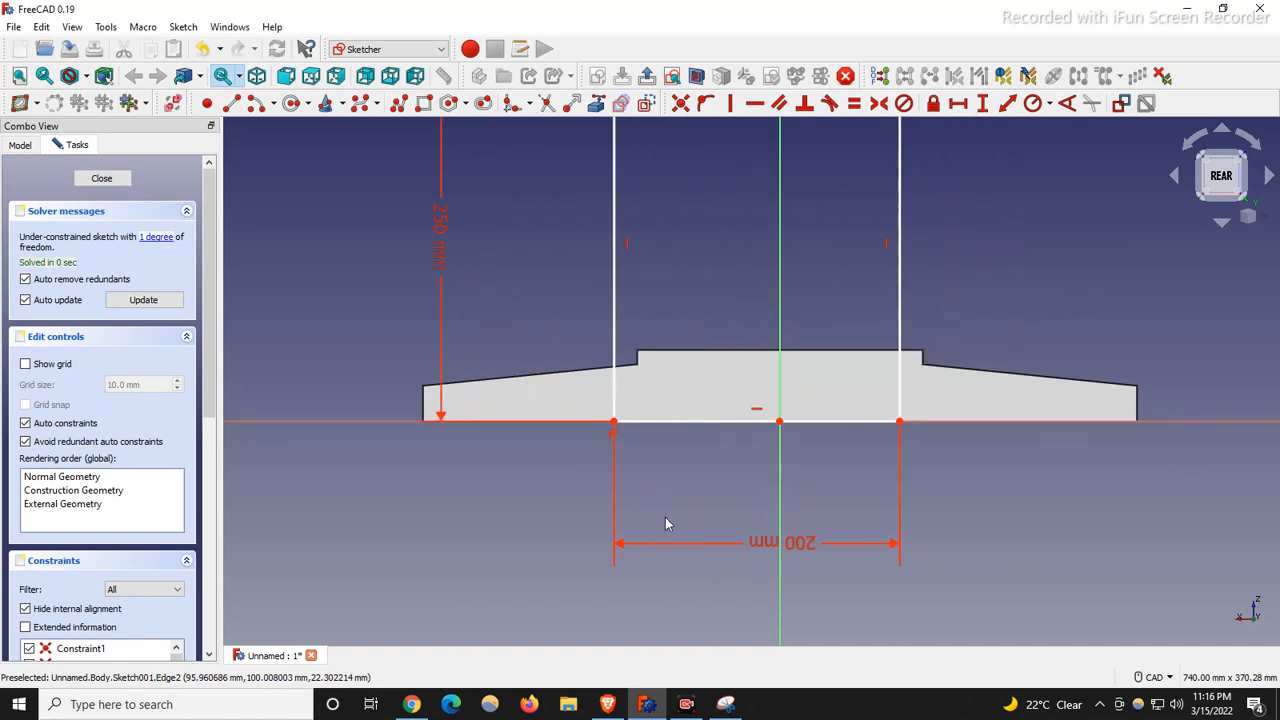
pyautogui.click(613, 423)
pyautogui.click(900, 423)
pyautogui.click(782, 424)
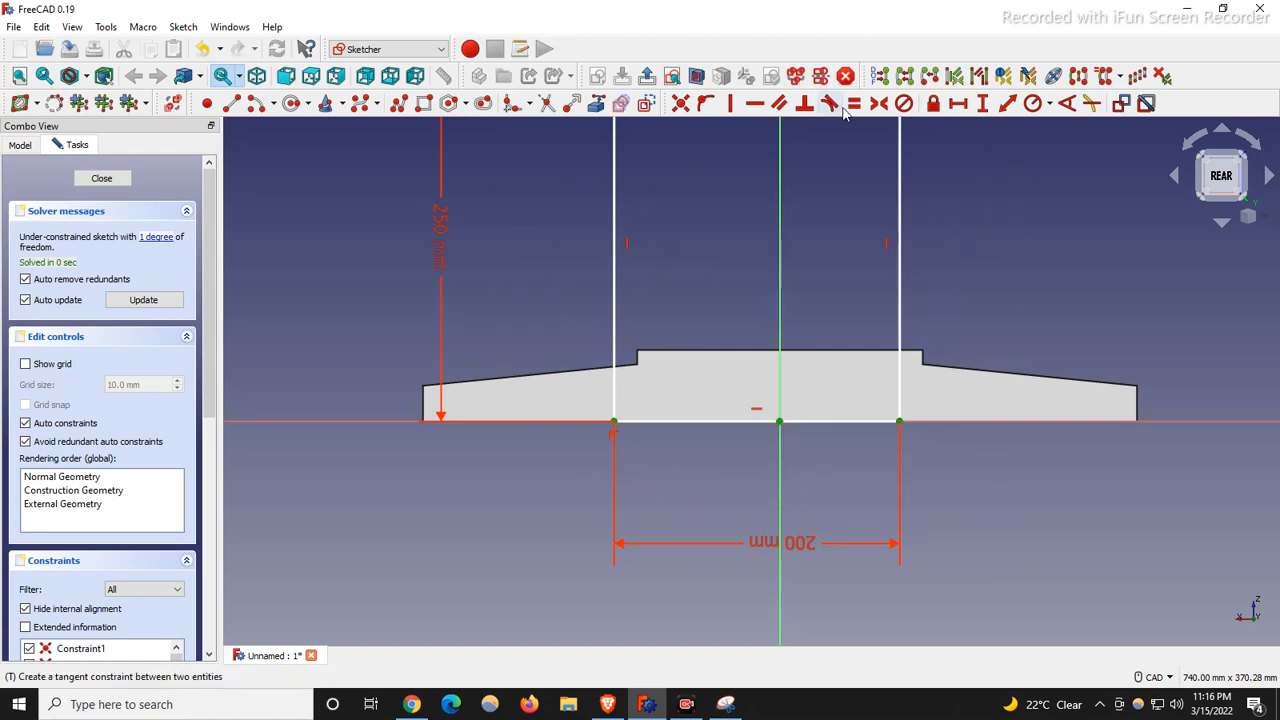
pyautogui.click(879, 103)
pyautogui.scroll(-3, 700, 340)
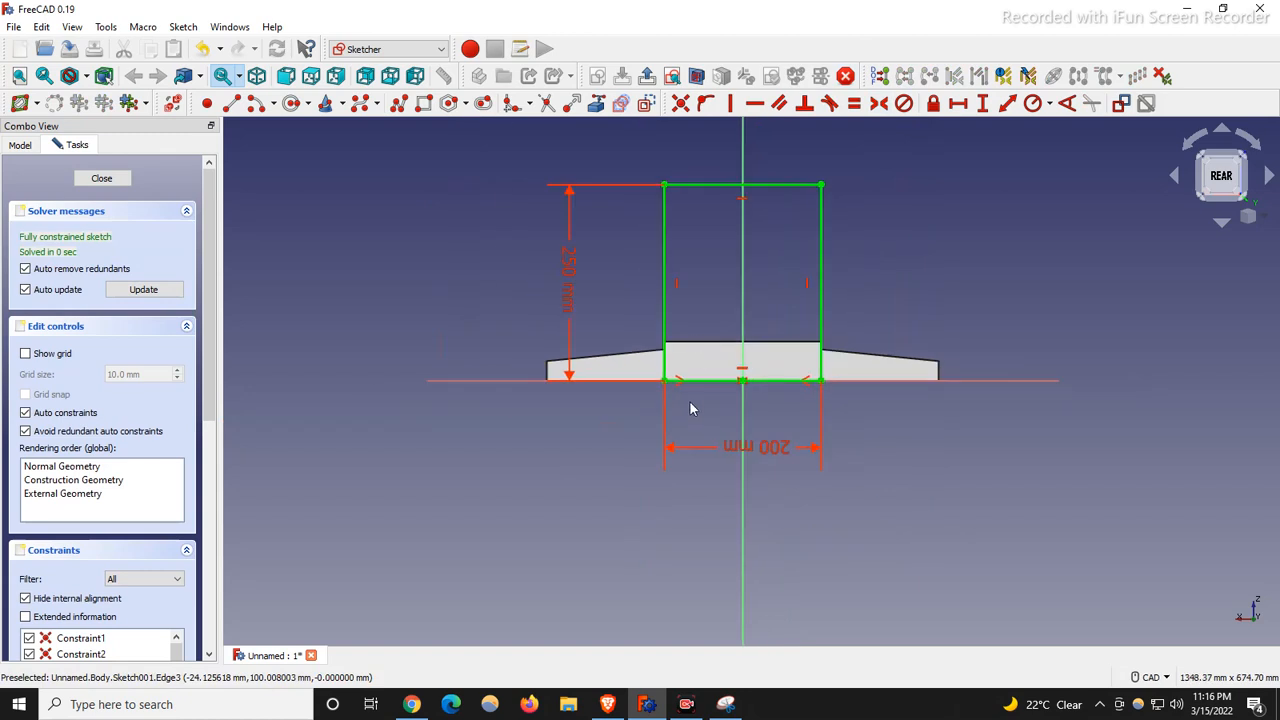
pyautogui.scroll(3, 690, 408)
pyautogui.scroll(-3, 740, 440)
pyautogui.scroll(2, 720, 430)
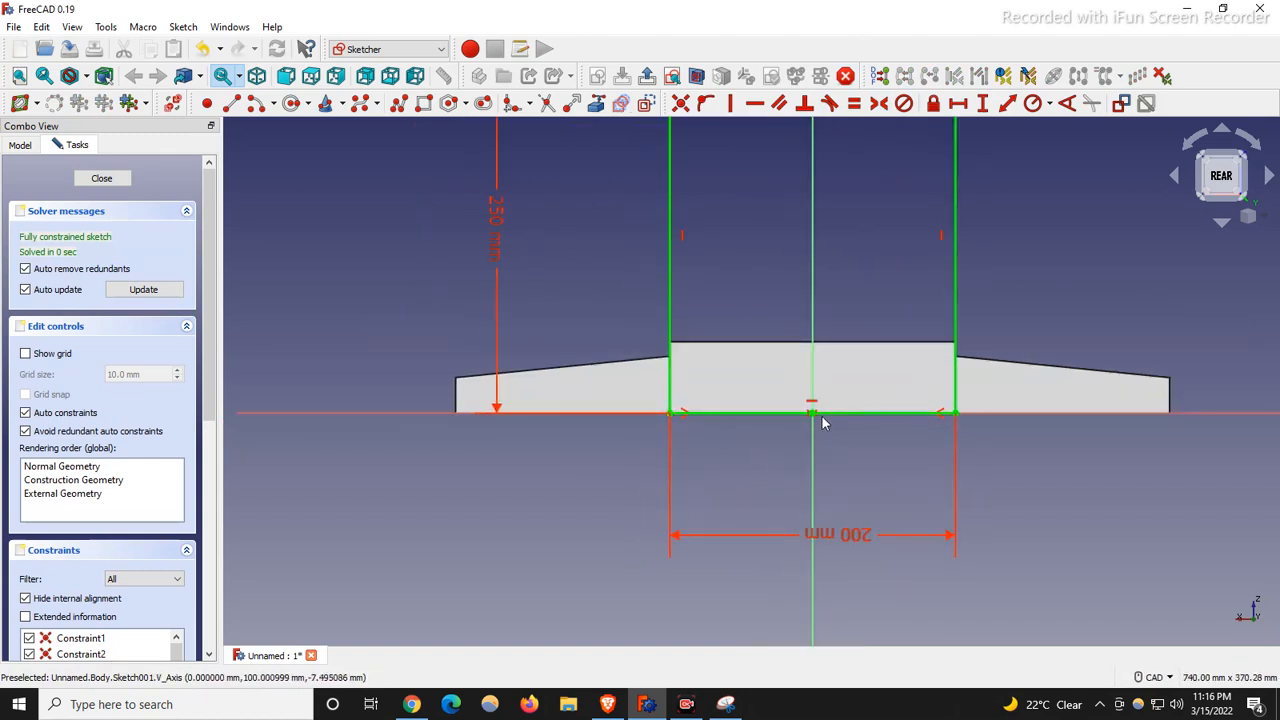
pyautogui.scroll(-2, 615, 432)
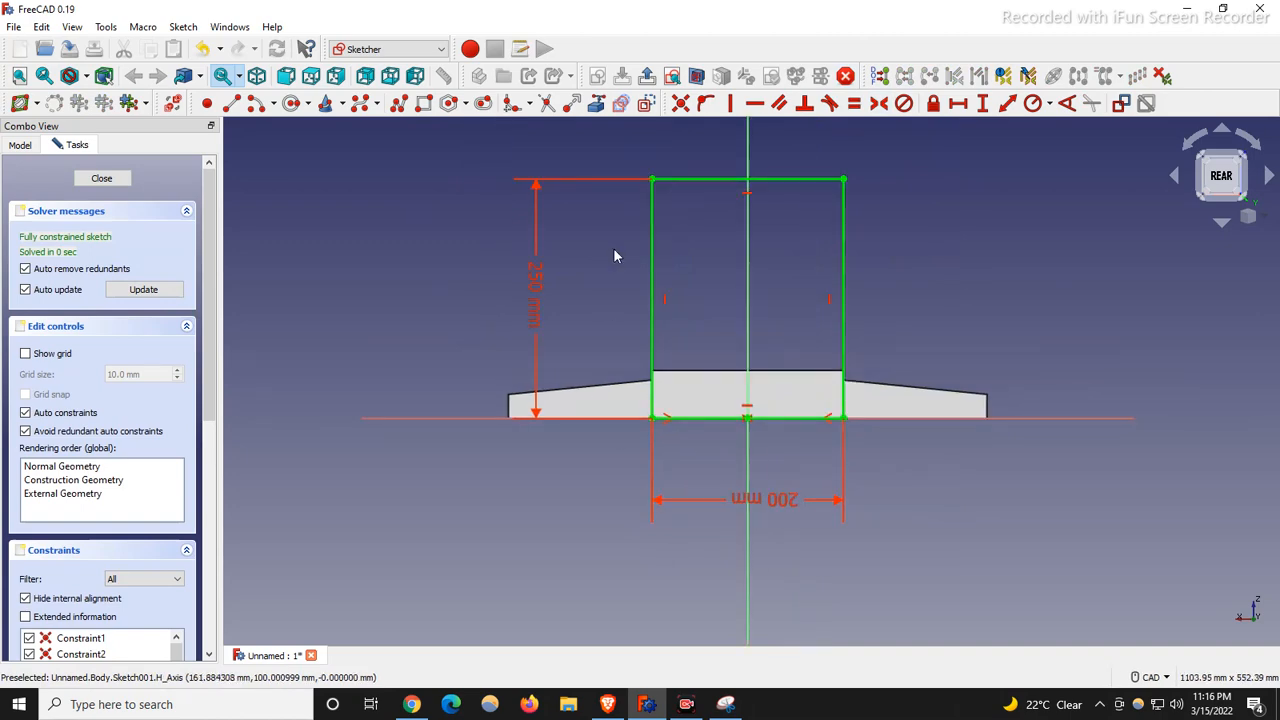
# Step: Move the 250 mm height label closer to the rectangle's side
pyautogui.rightClick(457, 268)
pyautogui.click(537, 262)
pyautogui.moveTo(538, 288)
pyautogui.mouseDown()
pyautogui.moveTo(611, 290)
pyautogui.moveTo(591, 291)
pyautogui.mouseUp()
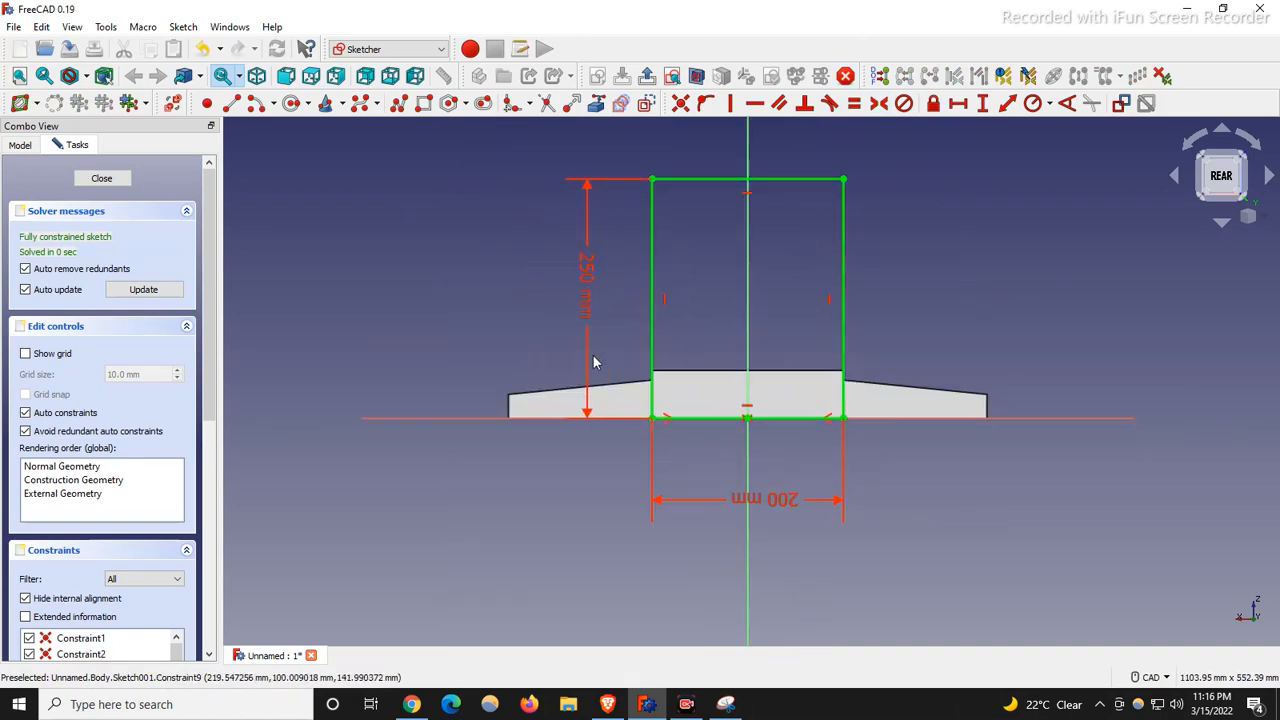
pyautogui.scroll(-3, 590, 366)
pyautogui.scroll(2, 928, 288)
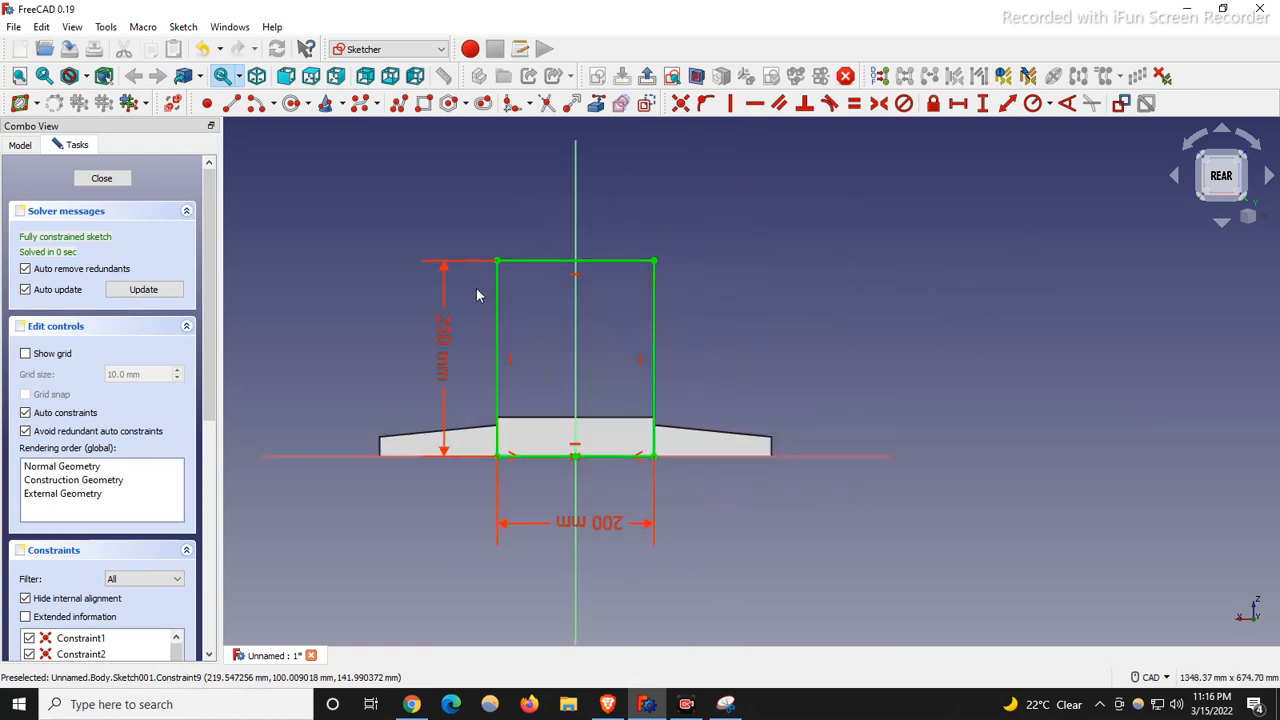
pyautogui.scroll(3, 489, 296)
pyautogui.scroll(-2, 670, 330)
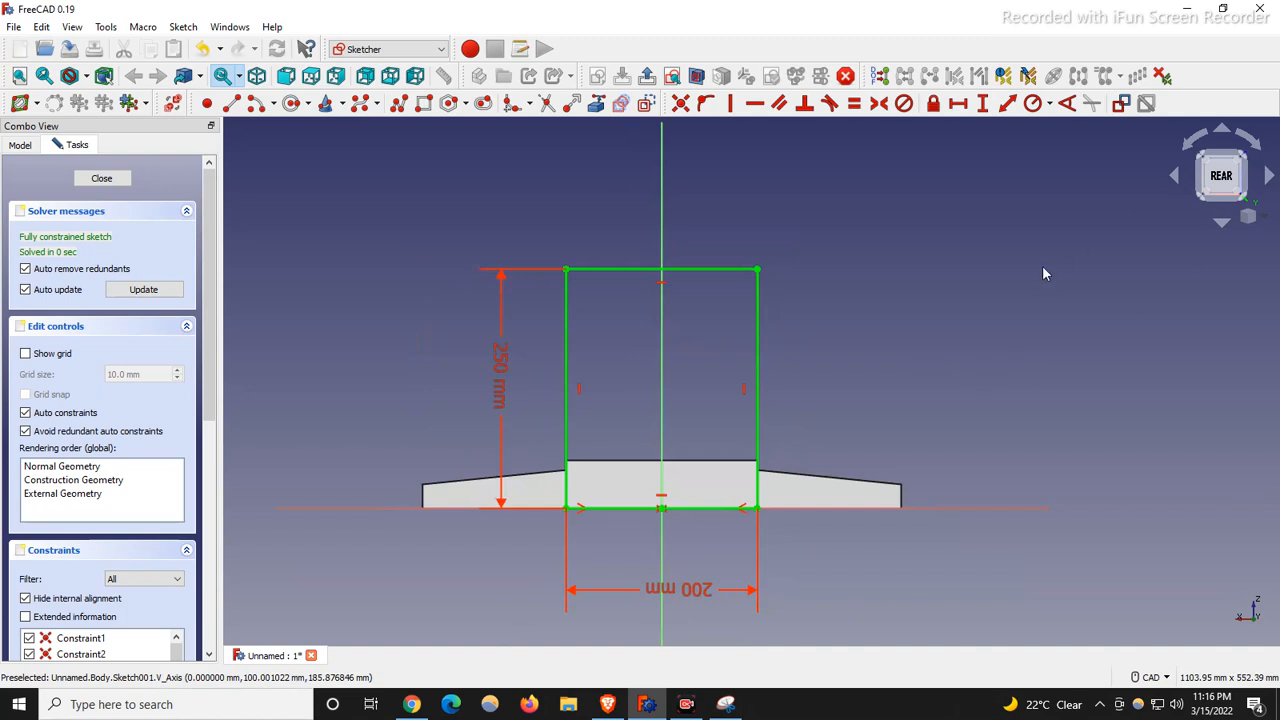
# Step: Draw an arc of about 96 mm radius by end points and rim point inside the rectangle, bulging toward its upper edge
pyautogui.press('0')
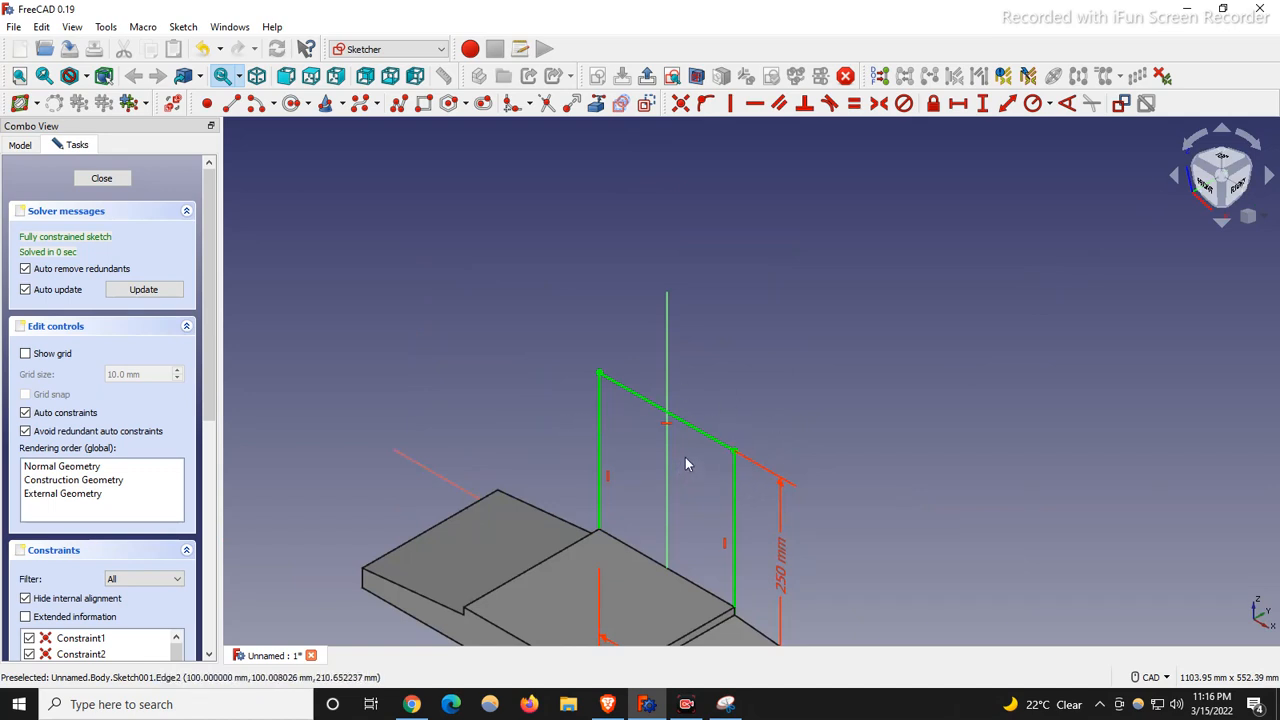
pyautogui.click(1240, 190)
pyautogui.click(1267, 178)
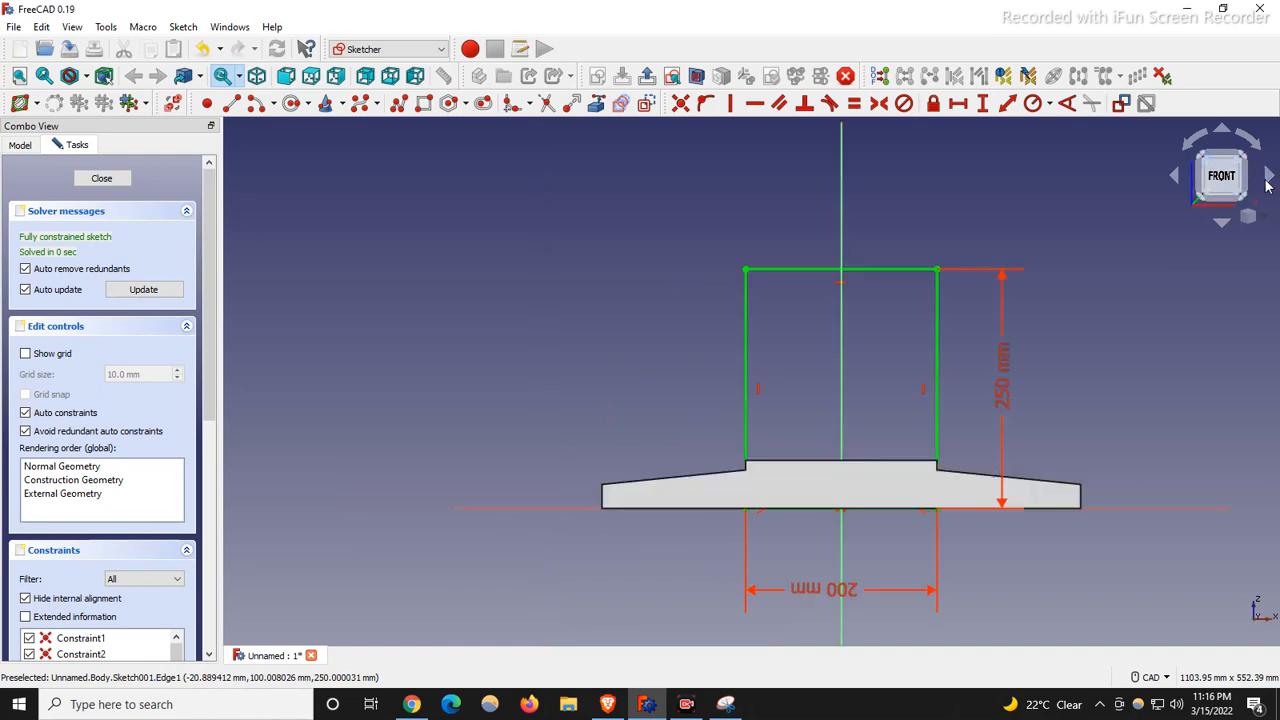
pyautogui.scroll(3, 889, 317)
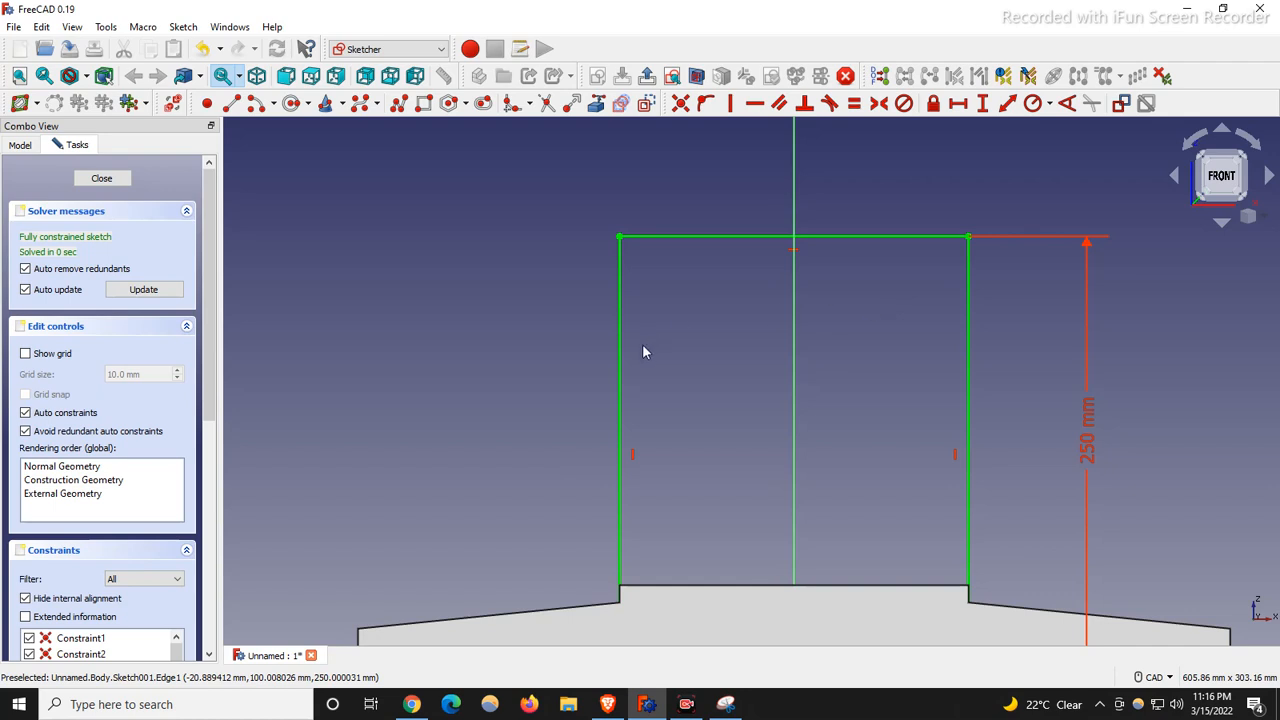
pyautogui.scroll(-3, 645, 377)
pyautogui.scroll(1, 640, 377)
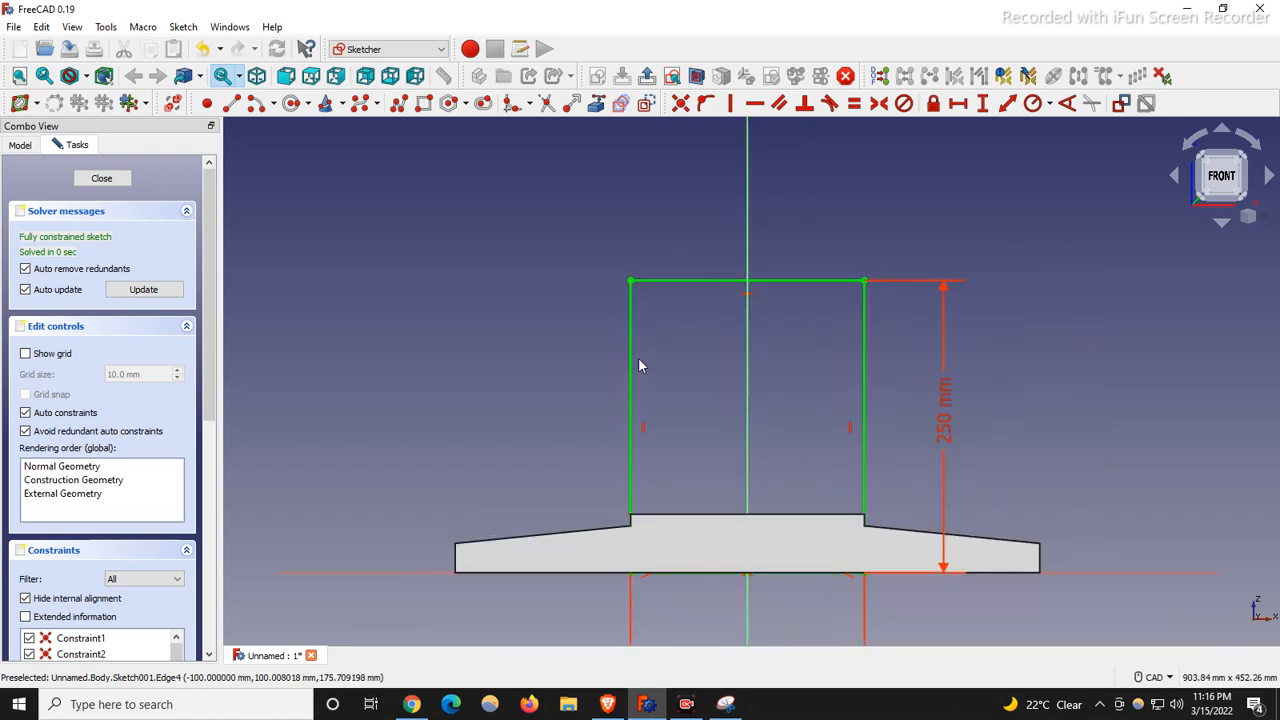
pyautogui.scroll(2, 683, 338)
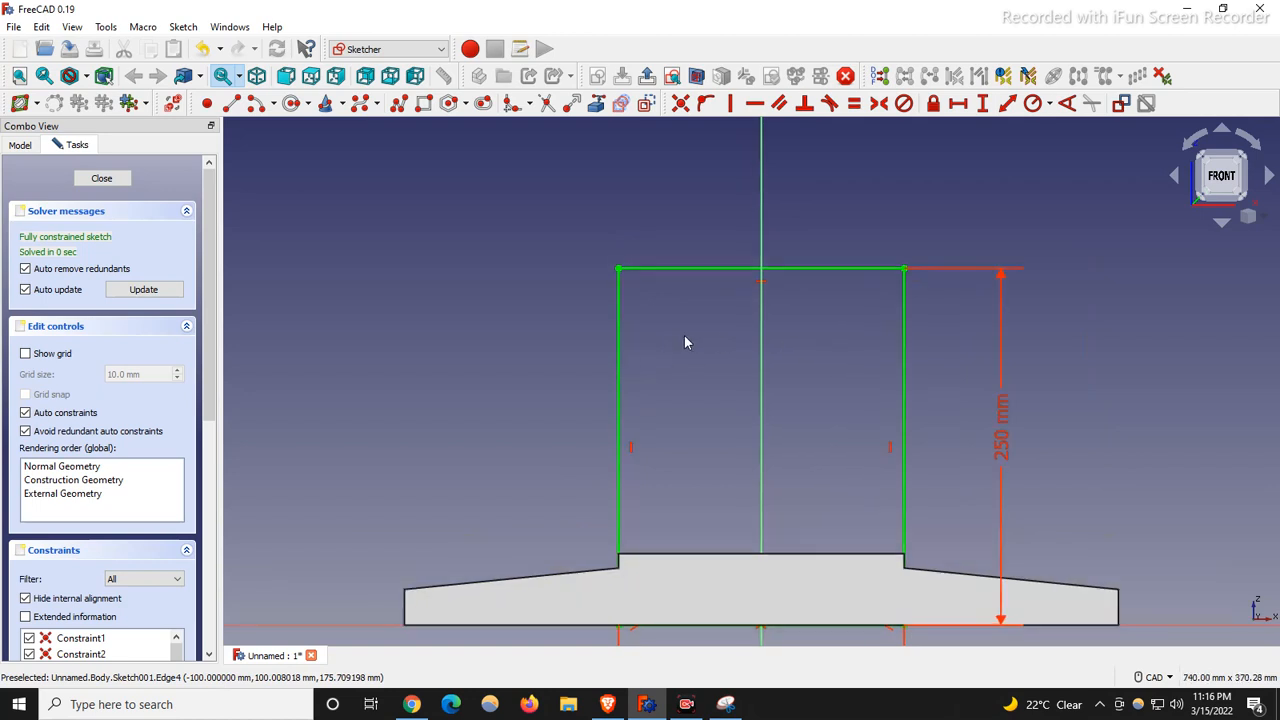
pyautogui.click(257, 108)
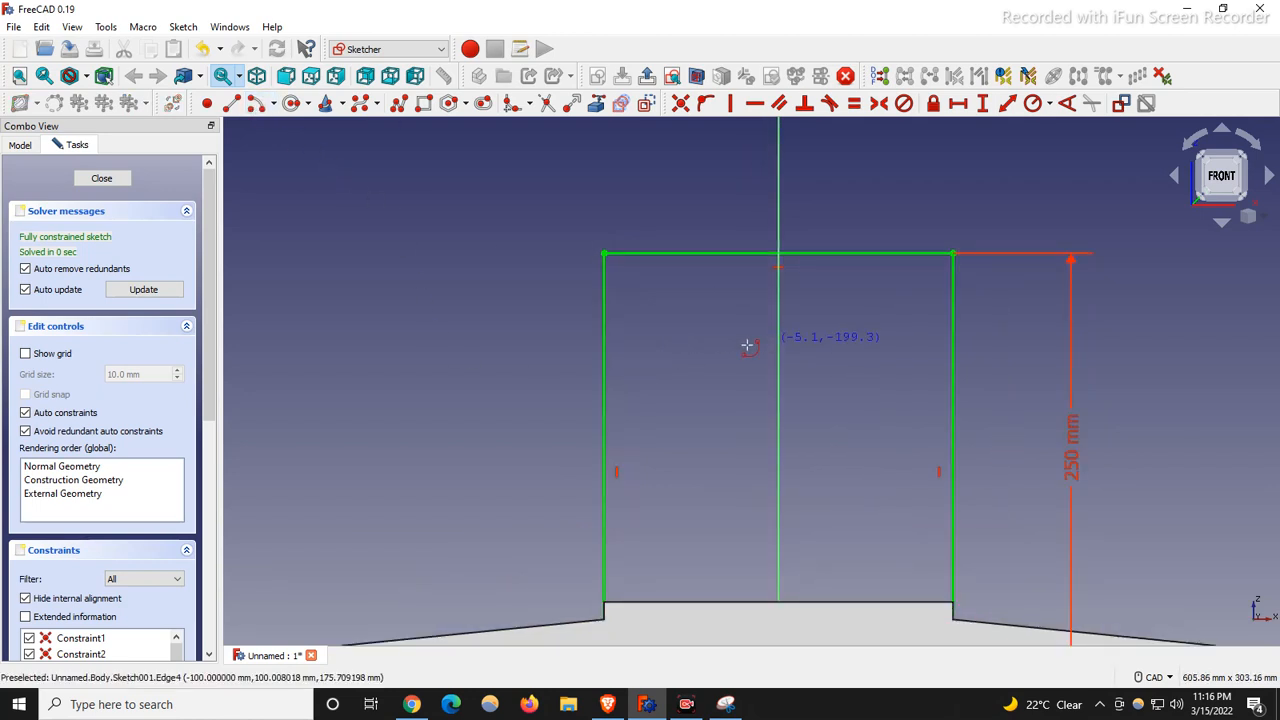
pyautogui.click(274, 105)
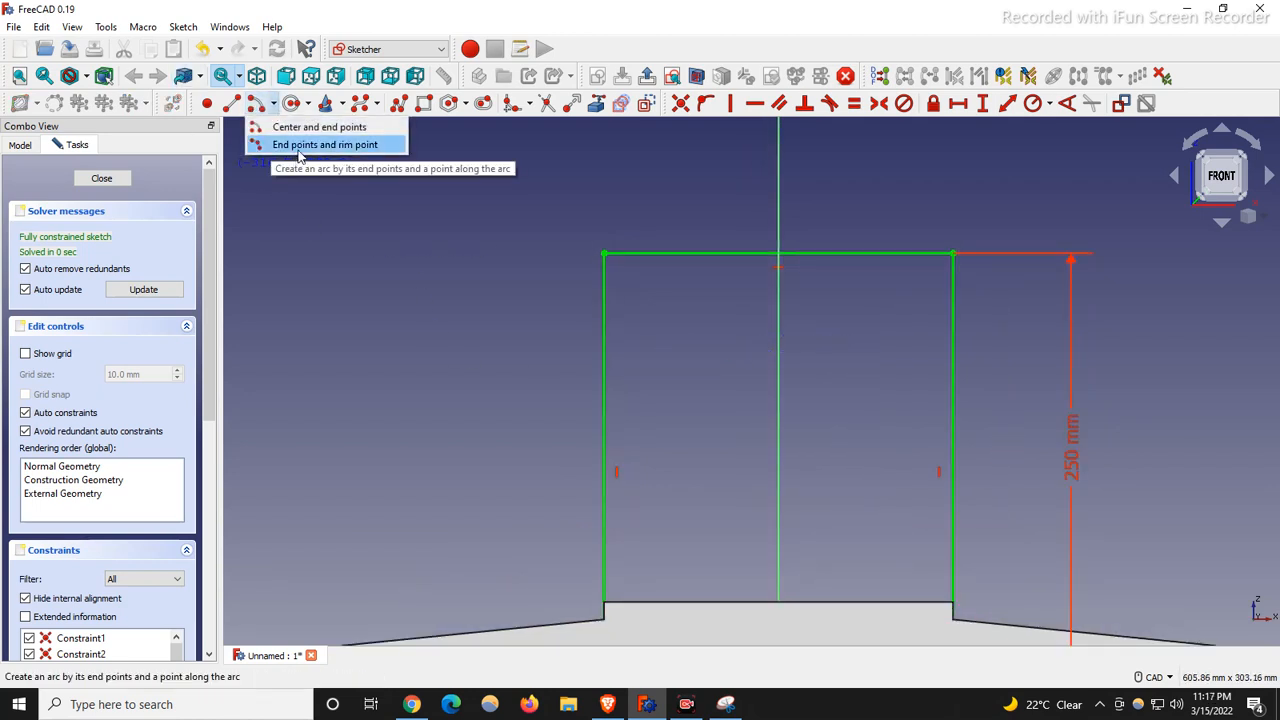
pyautogui.click(307, 150)
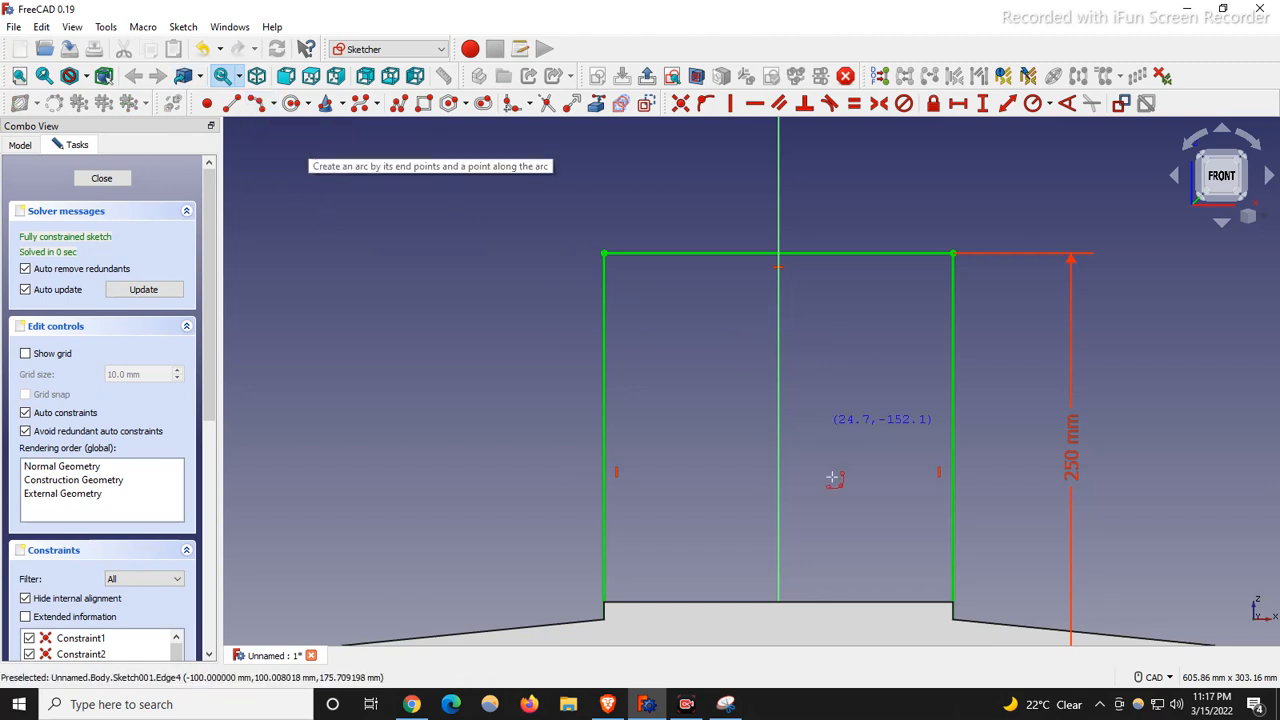
pyautogui.click(636, 413)
pyautogui.click(918, 413)
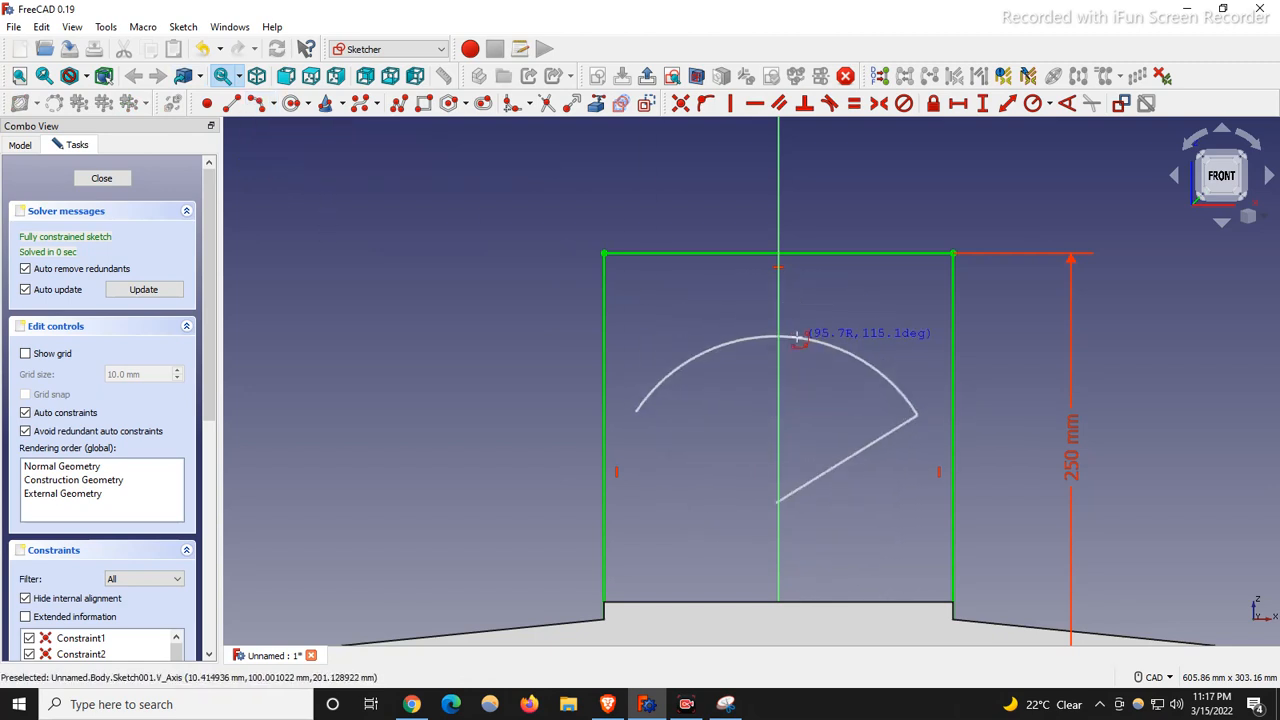
pyautogui.click(798, 339)
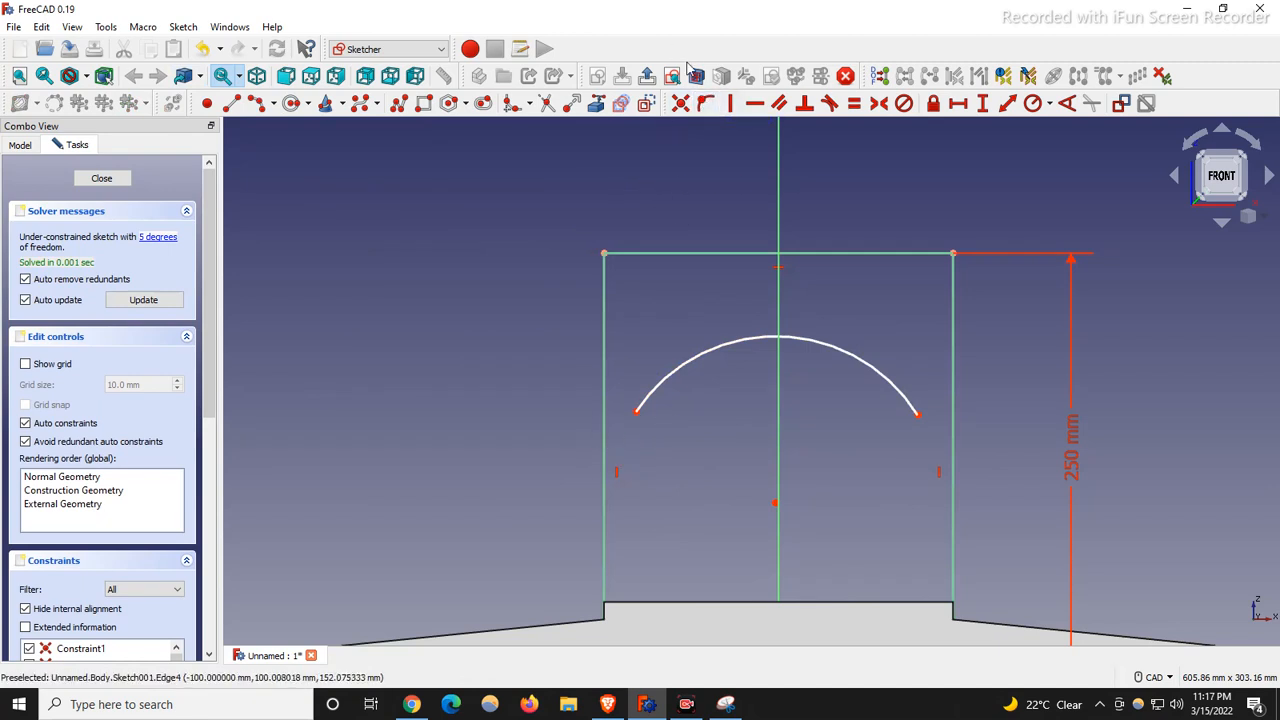
# Step: Constrain the arc tangent to both vertical sides of the rectangle
pyautogui.click(813, 104)
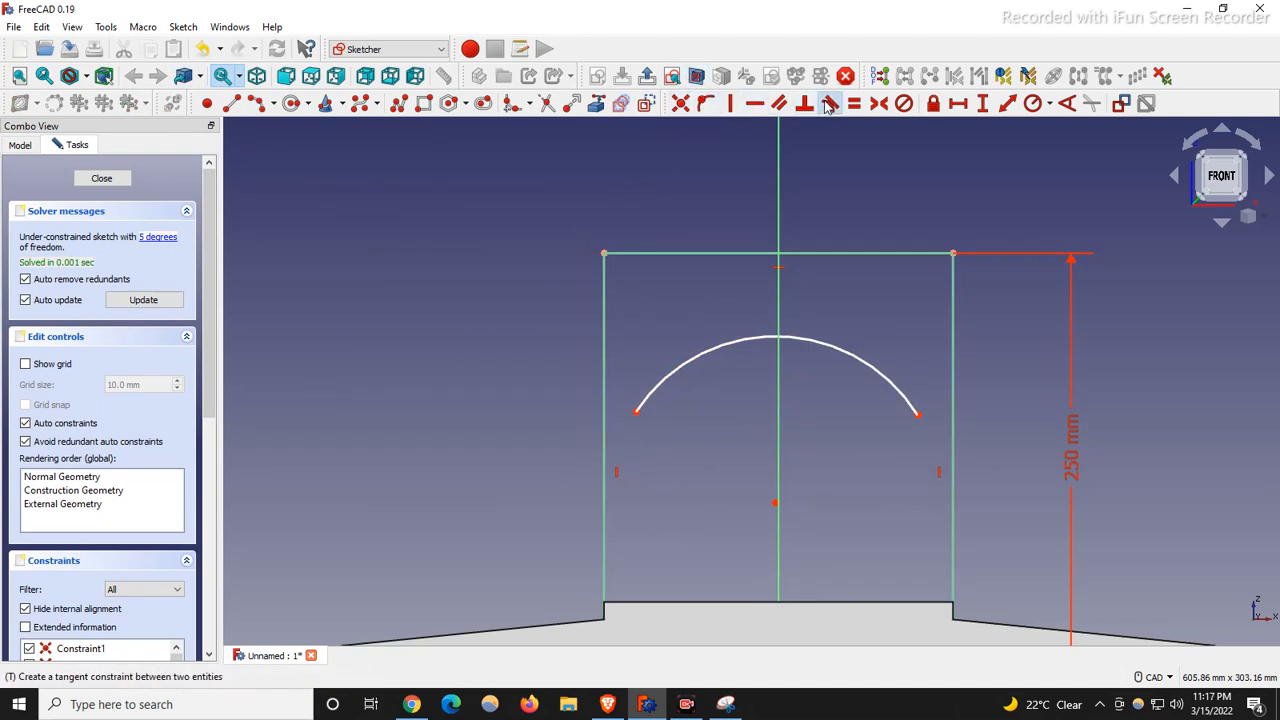
pyautogui.click(655, 388)
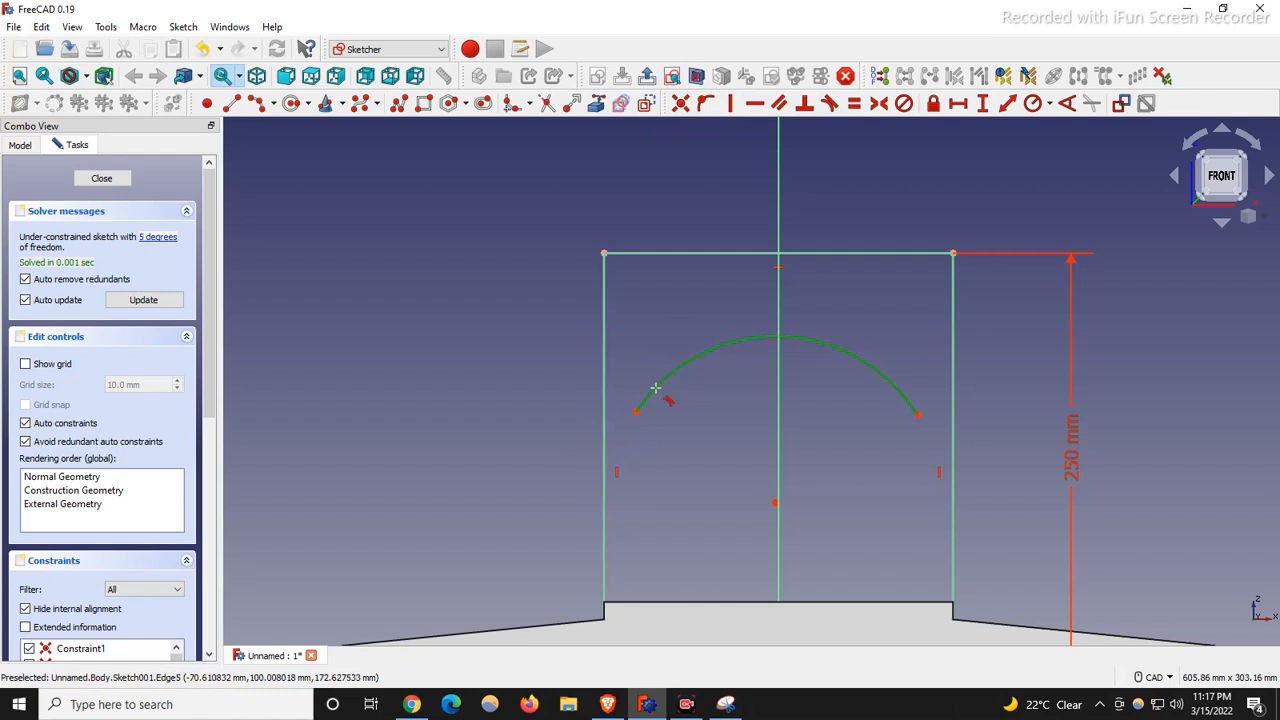
pyautogui.click(605, 390)
pyautogui.click(895, 385)
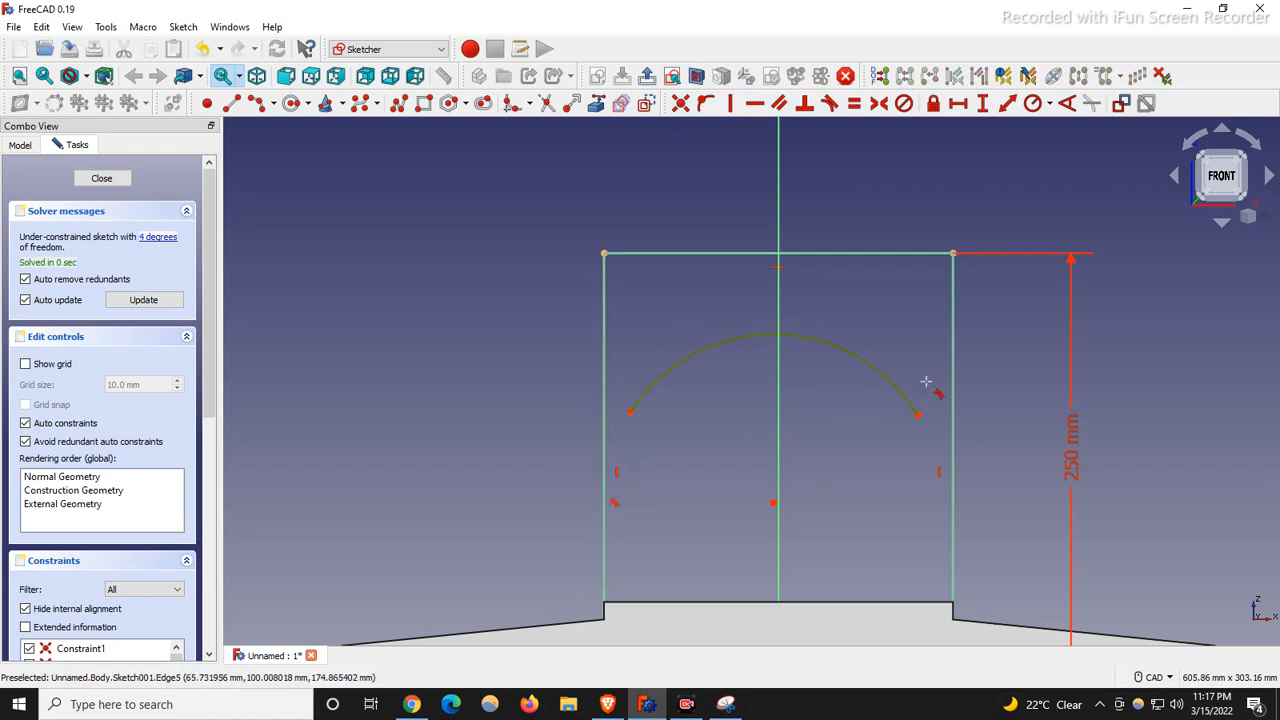
pyautogui.click(955, 381)
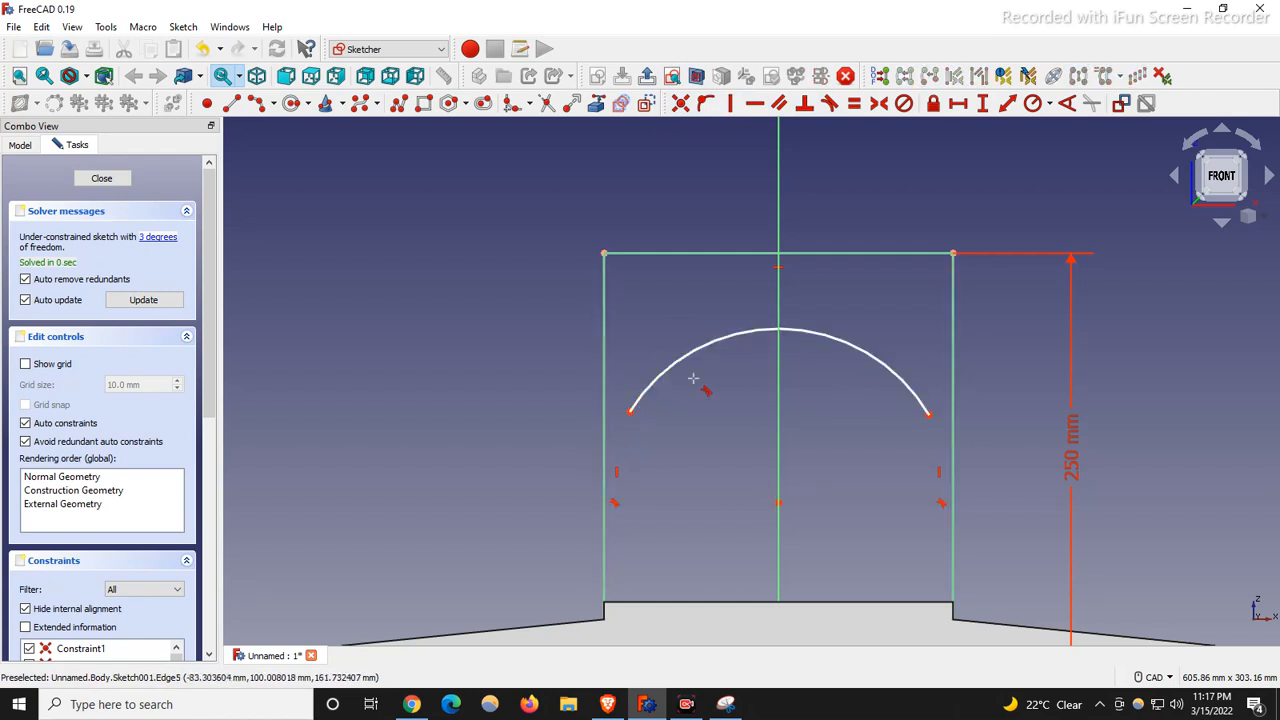
# Step: Try to apply a point-on-object constraint between the arc's left end and the rectangle's side
pyautogui.click(706, 103)
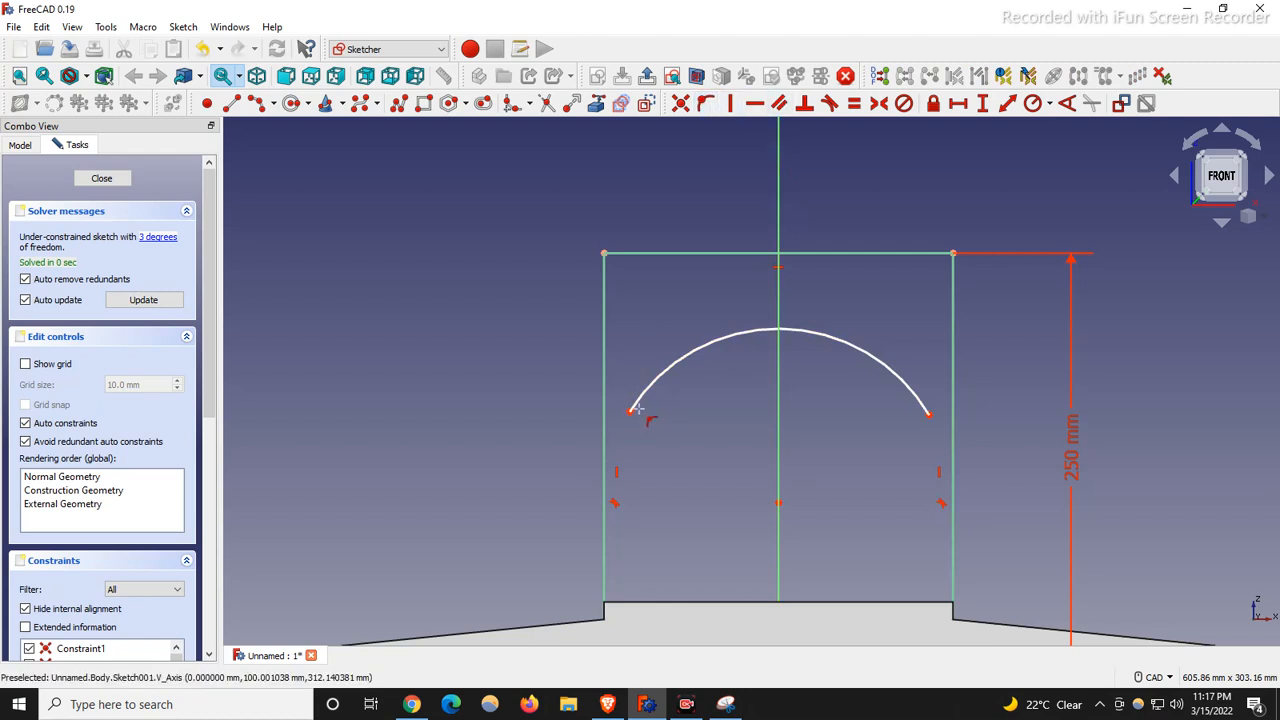
pyautogui.click(637, 405)
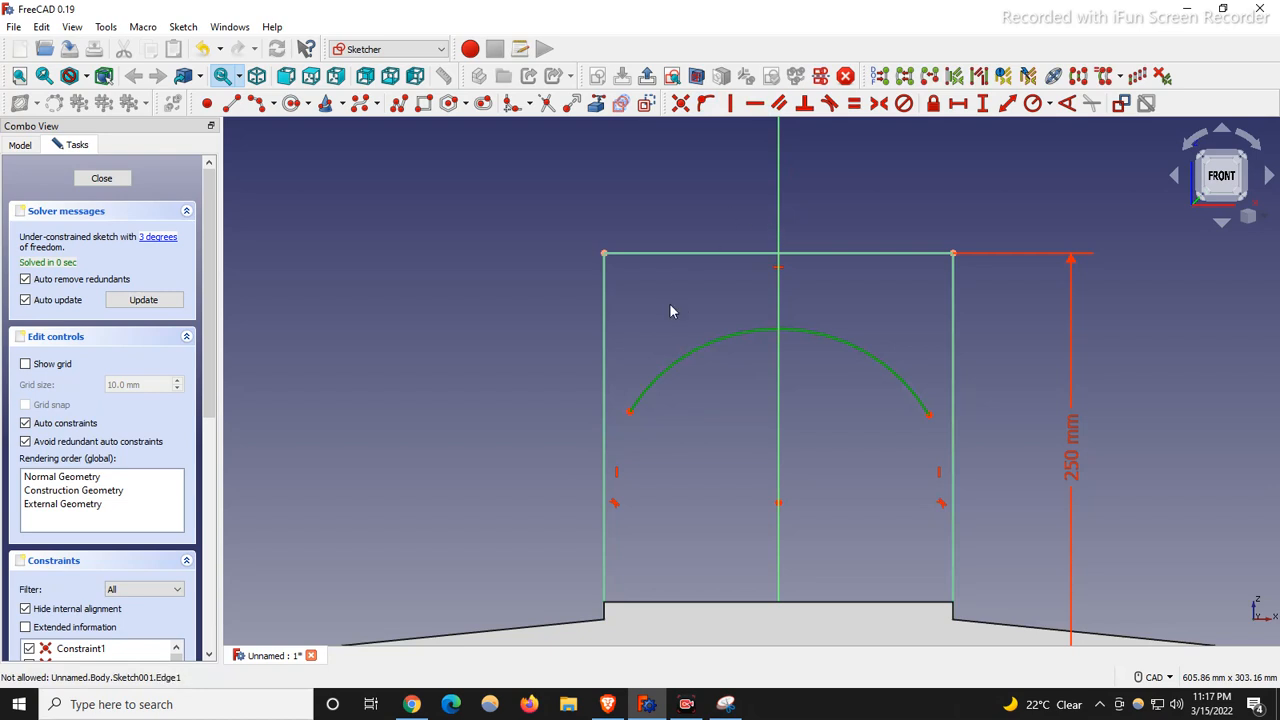
pyautogui.press('Escape')
# Step: Reshape the arc upward and constrain it tangent to the rectangle's upper edge
pyautogui.click(630, 415)
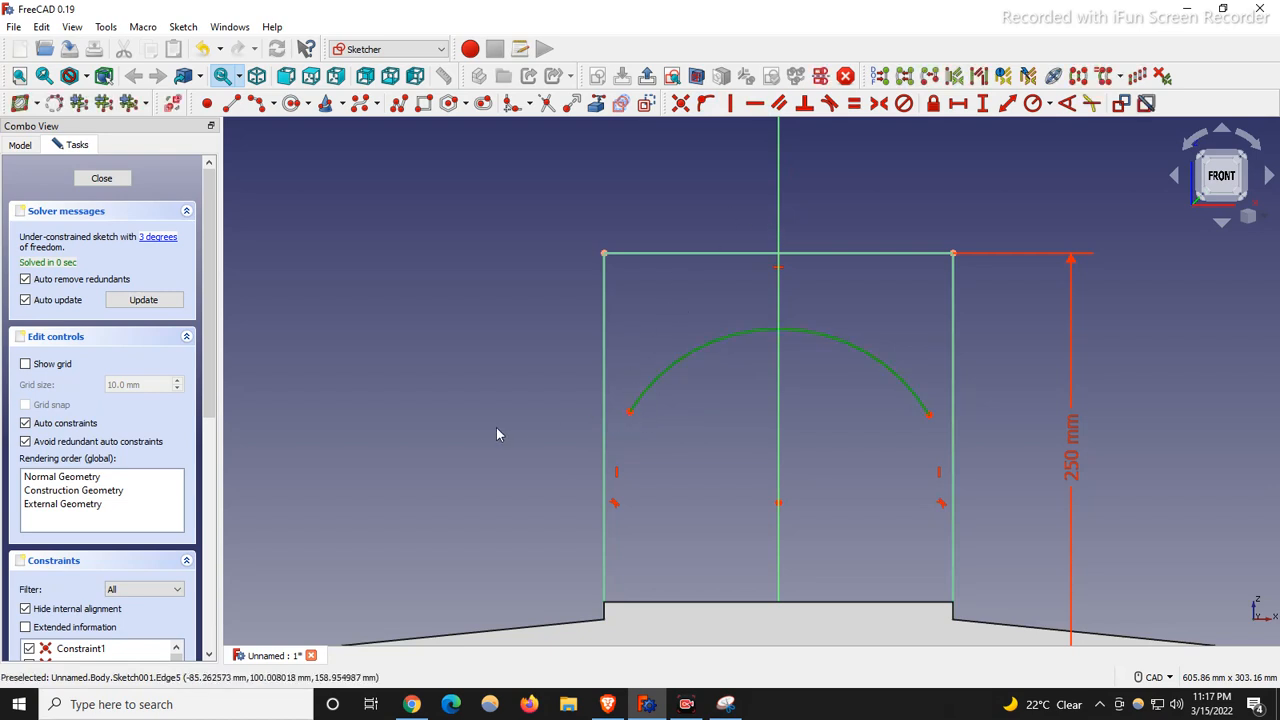
pyautogui.click(650, 440)
pyautogui.moveTo(630, 416); pyautogui.dragTo(708, 290)
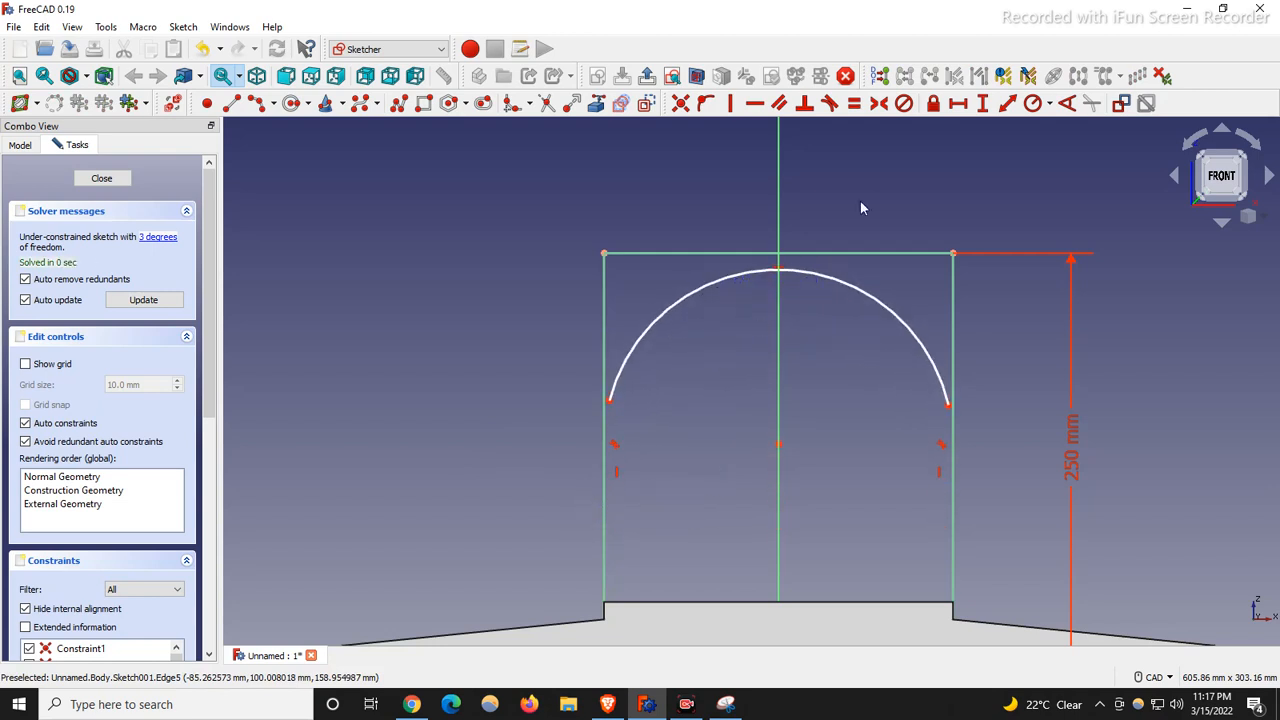
pyautogui.click(829, 104)
pyautogui.click(820, 284)
pyautogui.click(817, 254)
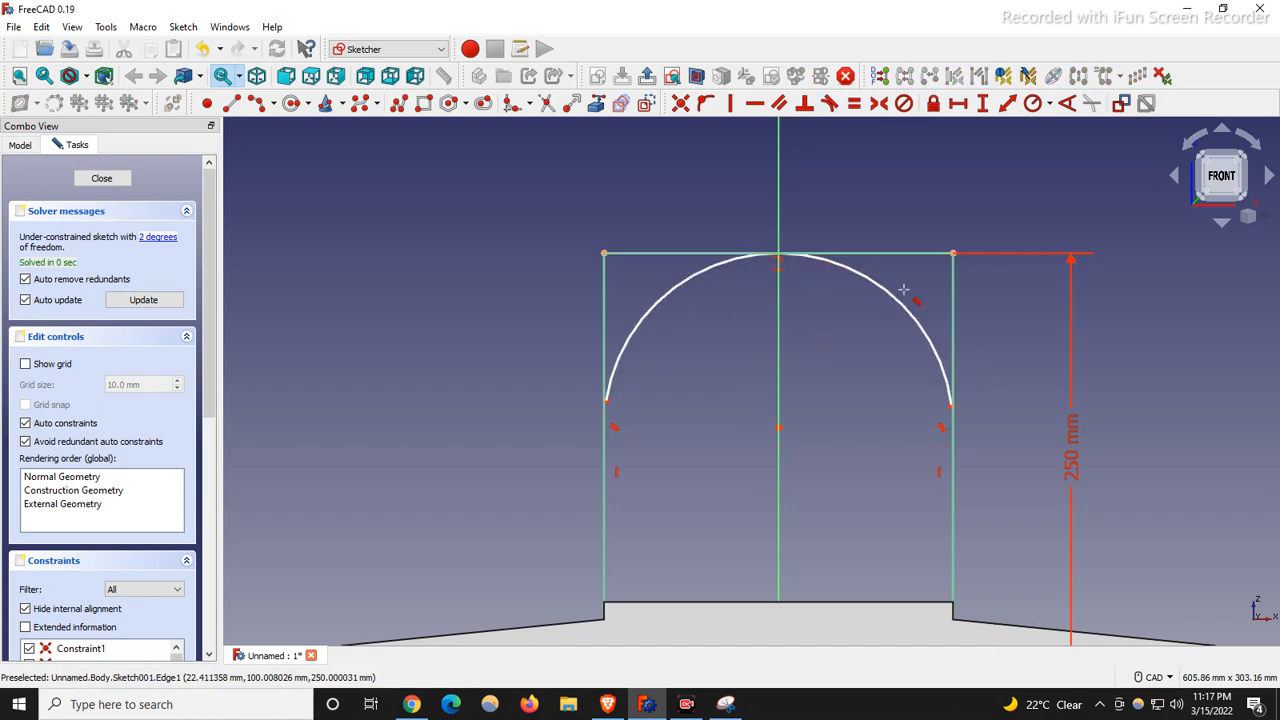
# Step: Try again to fix the arc's left end point onto the rectangle's left side with point-on-object
pyautogui.scroll(2, 936, 406)
pyautogui.scroll(1, 494, 480)
pyautogui.scroll(1, 488, 482)
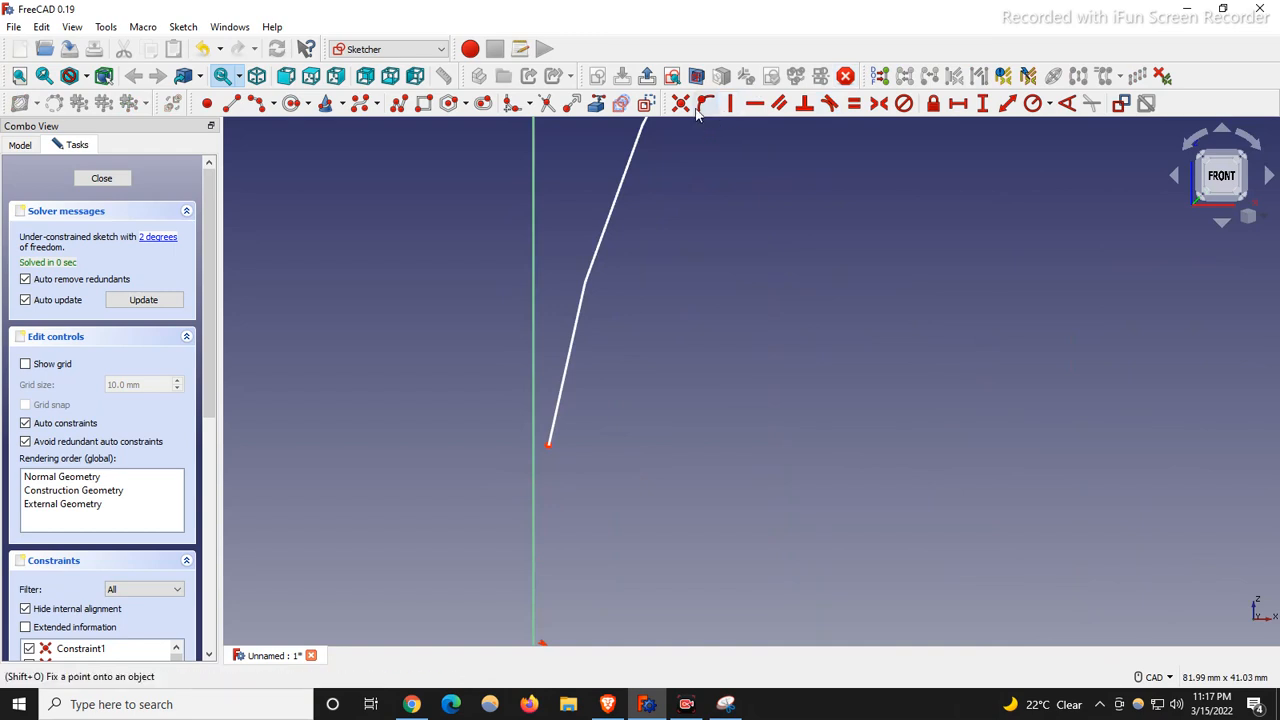
pyautogui.click(551, 450)
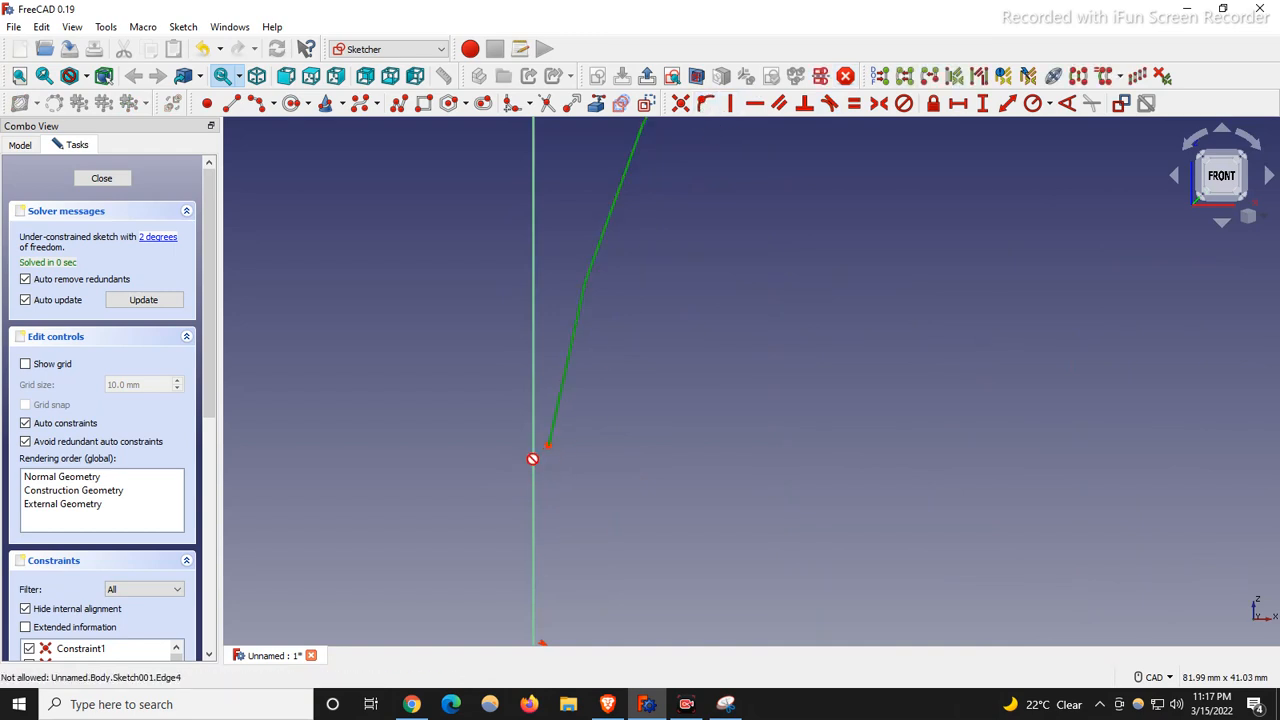
pyautogui.click(555, 452)
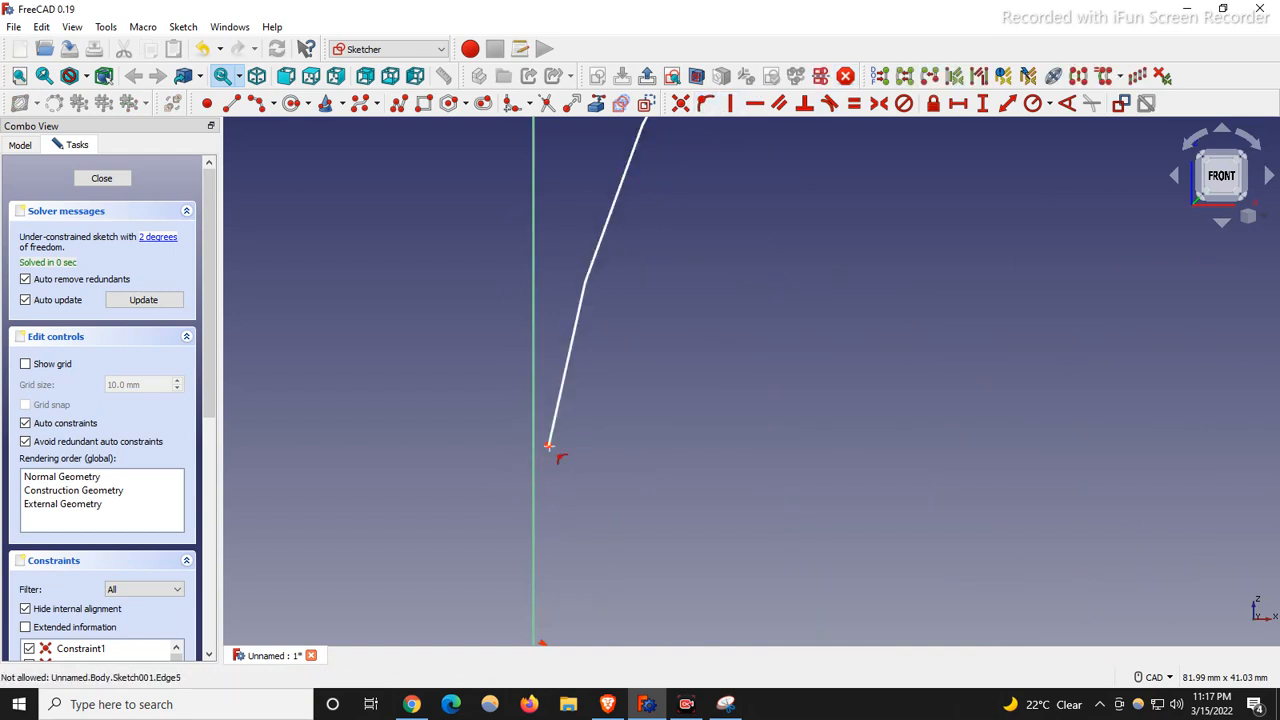
pyautogui.click(532, 402)
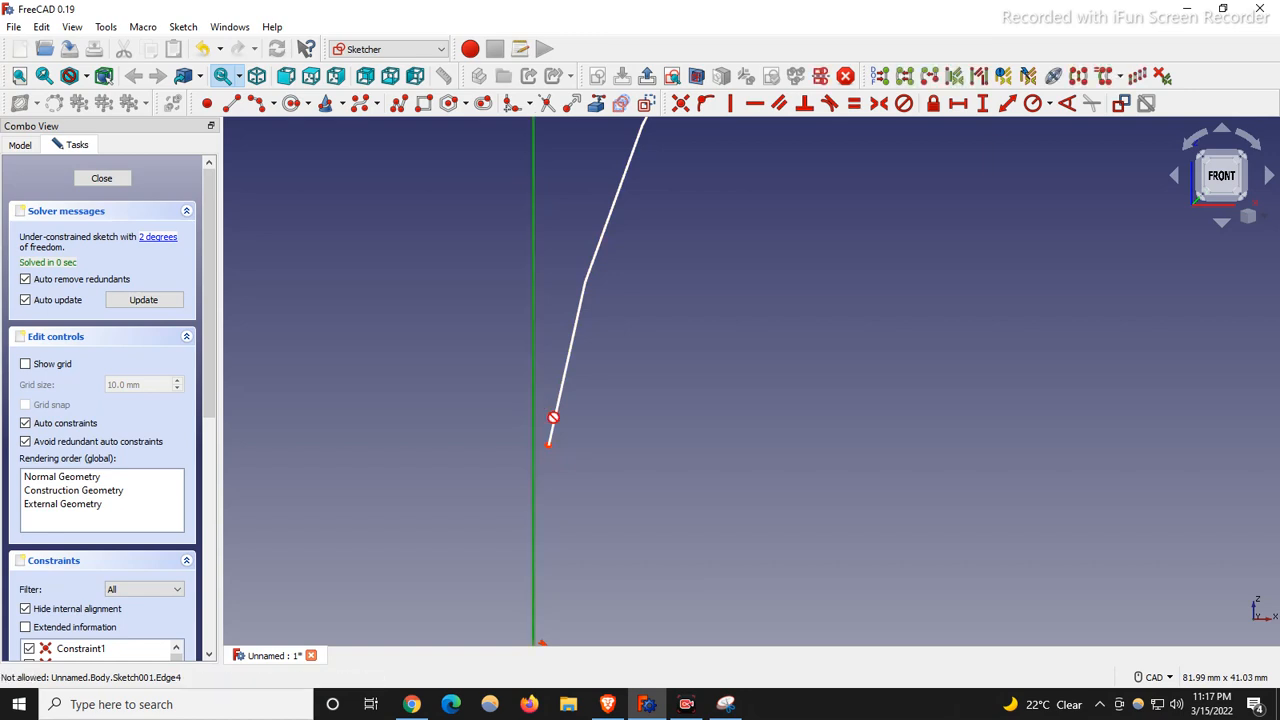
pyautogui.click(547, 441)
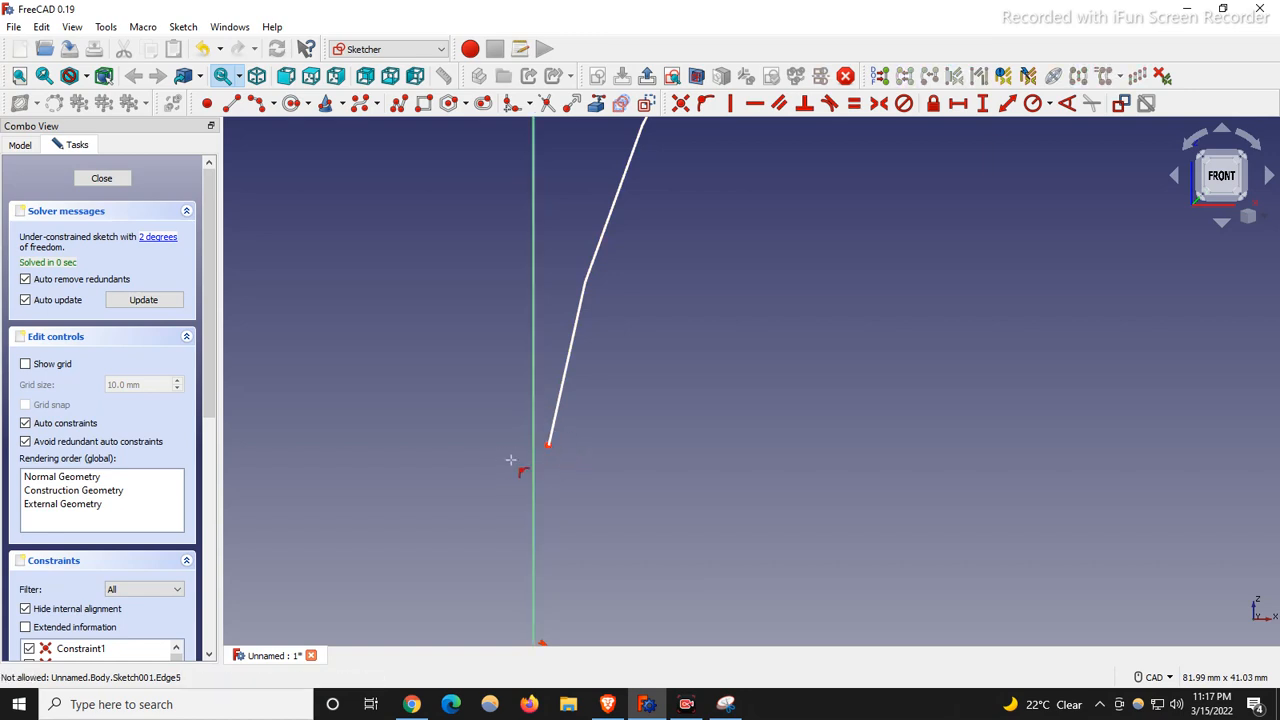
pyautogui.scroll(-4, 543, 452)
pyautogui.scroll(-3, 666, 402)
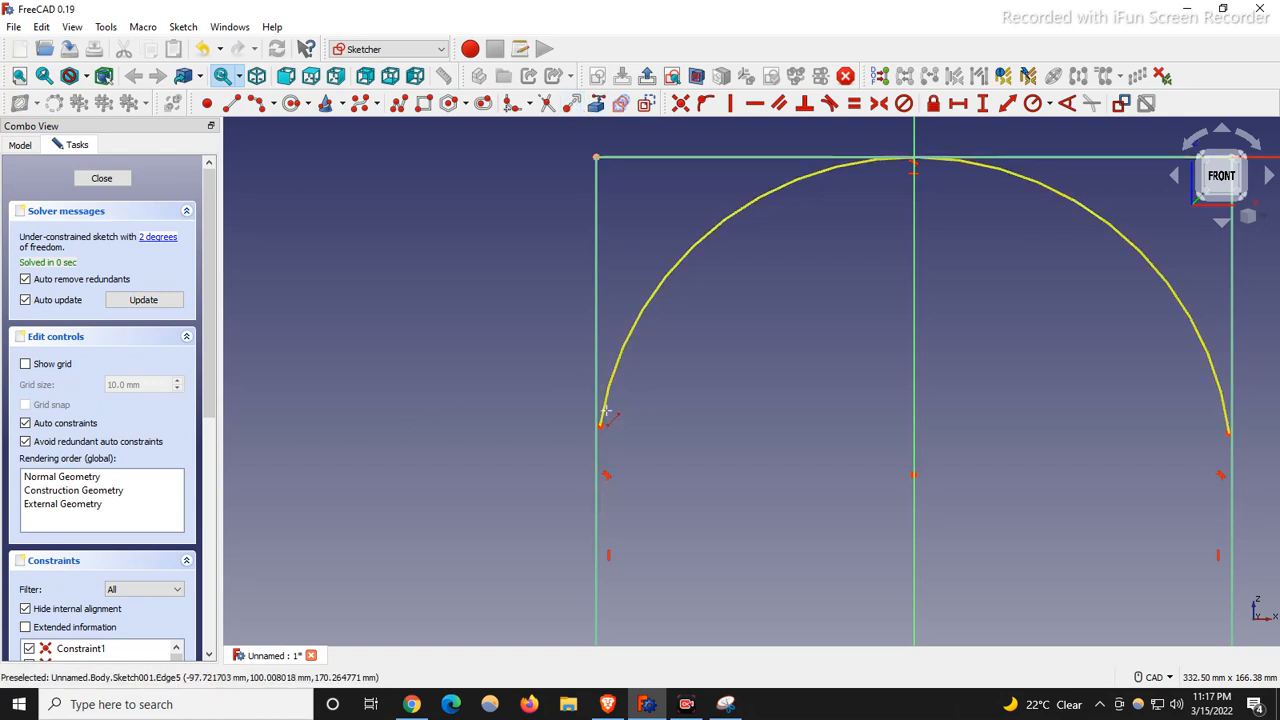
# Step: Try to extend the arc's left end to the rectangle's side with the Extend tool
pyautogui.press('l')
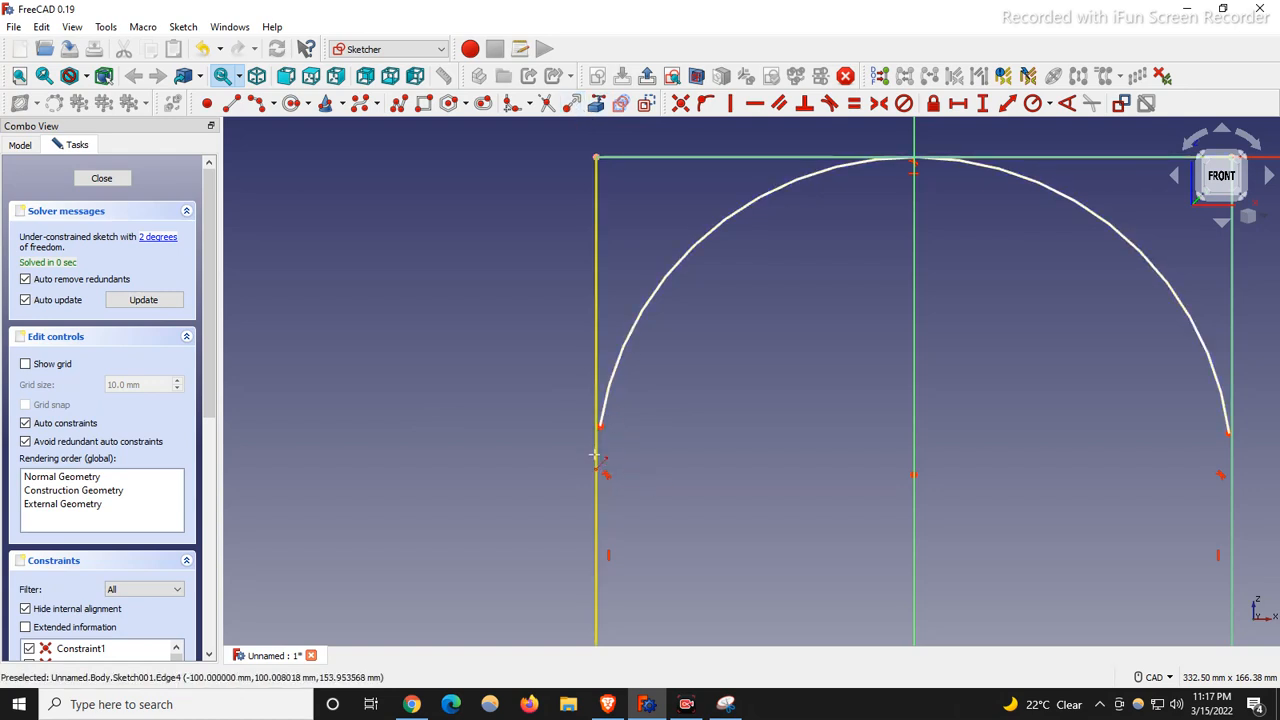
pyautogui.press('Escape')
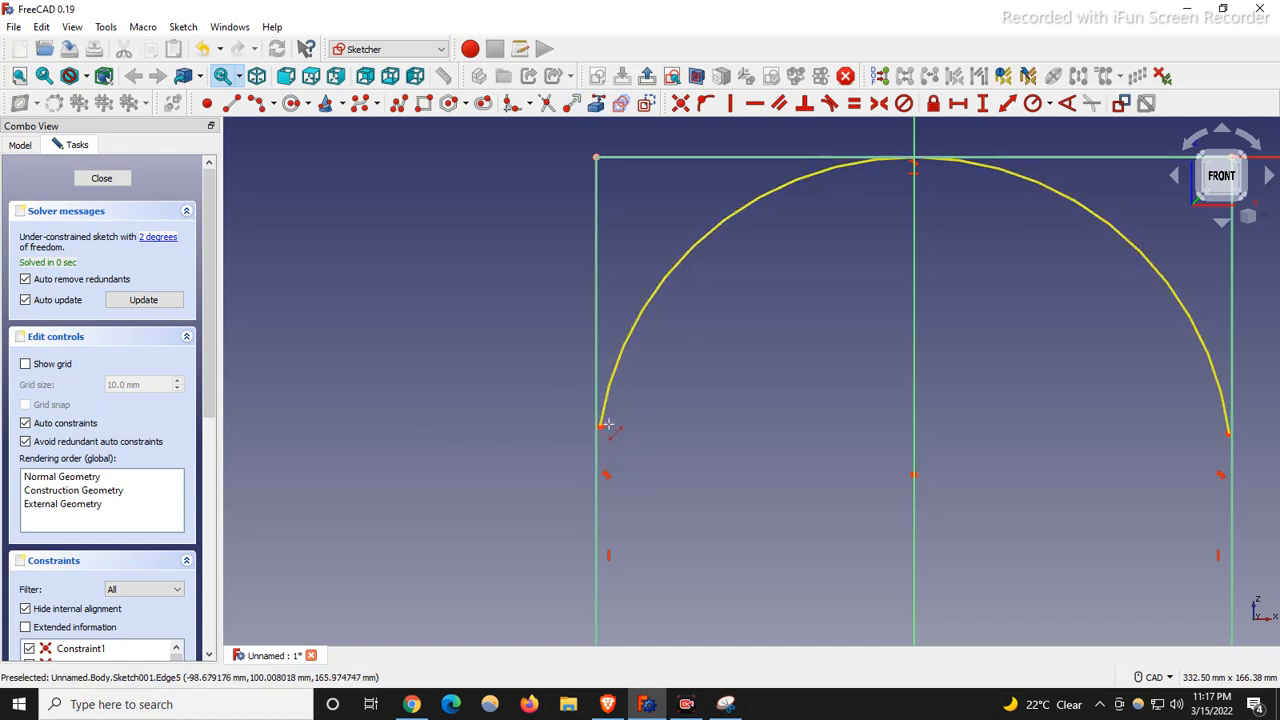
pyautogui.click(572, 103)
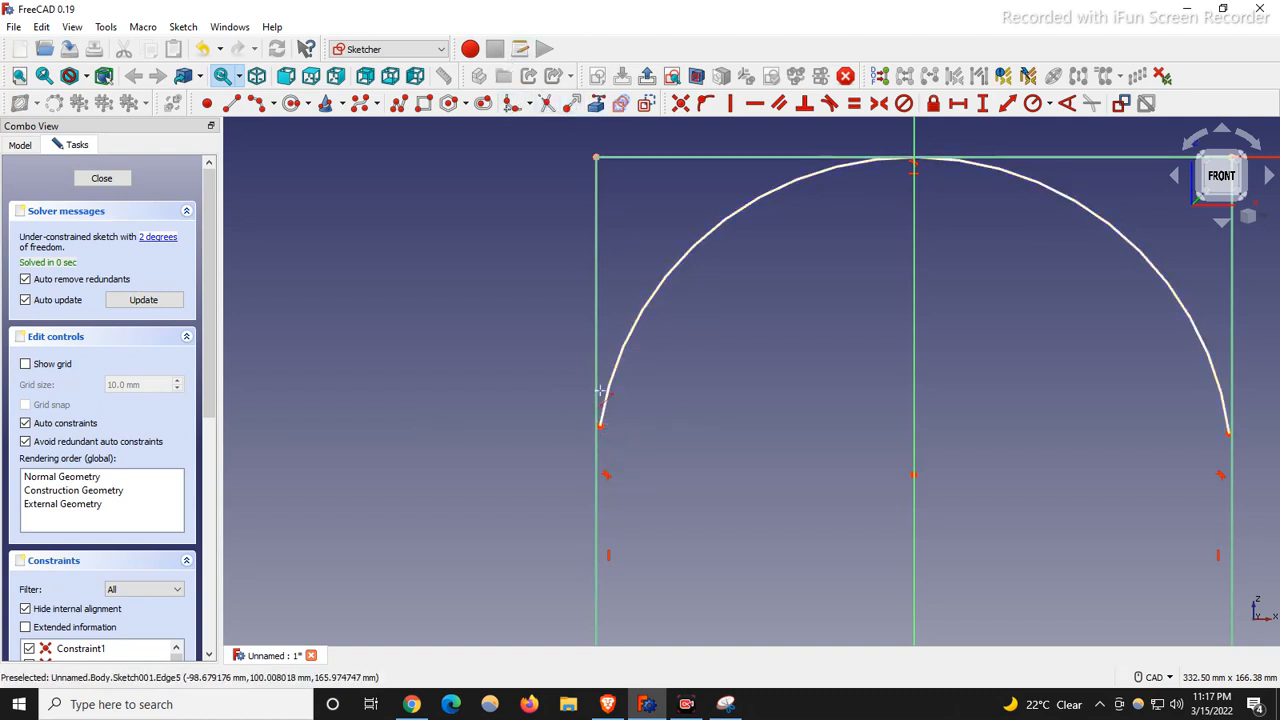
pyautogui.click(608, 403)
pyautogui.scroll(-4, 534, 456)
pyautogui.scroll(-1, 650, 456)
pyautogui.scroll(2, 650, 456)
pyautogui.press('Escape')
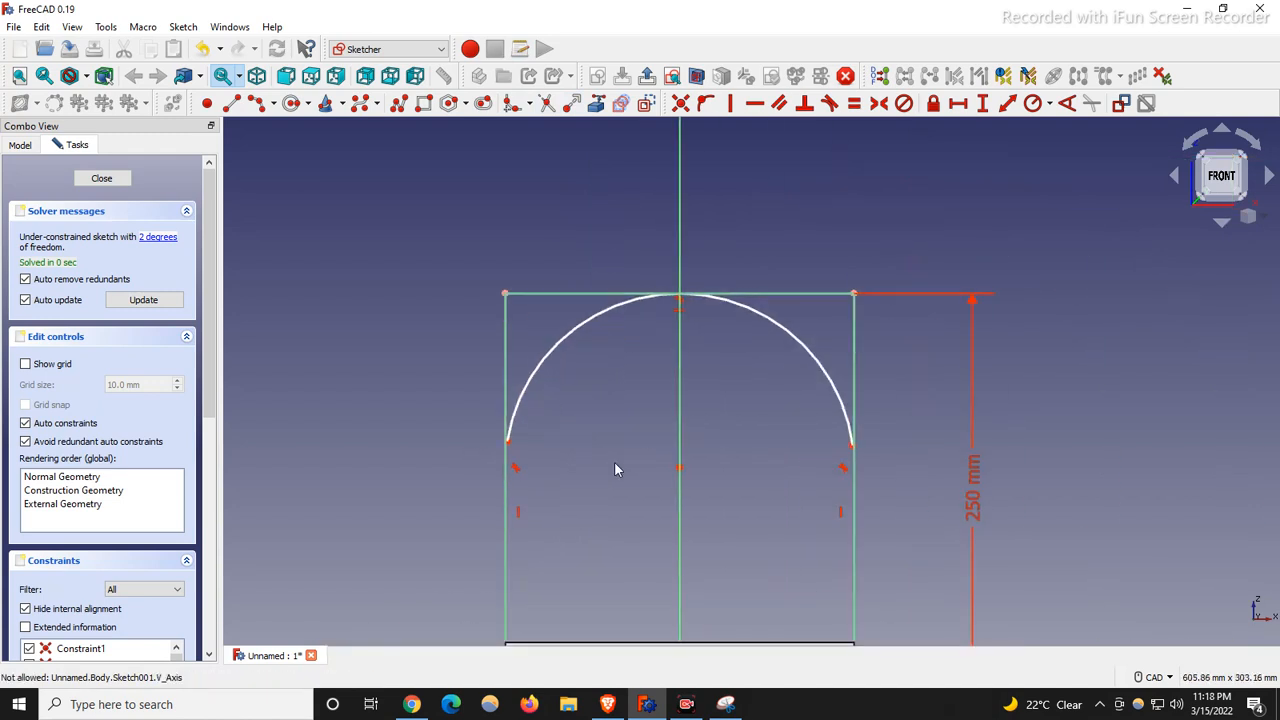
# Step: Delete the arc from the rectangle and close the sketch, showing the body in isometric view
pyautogui.click(770, 326)
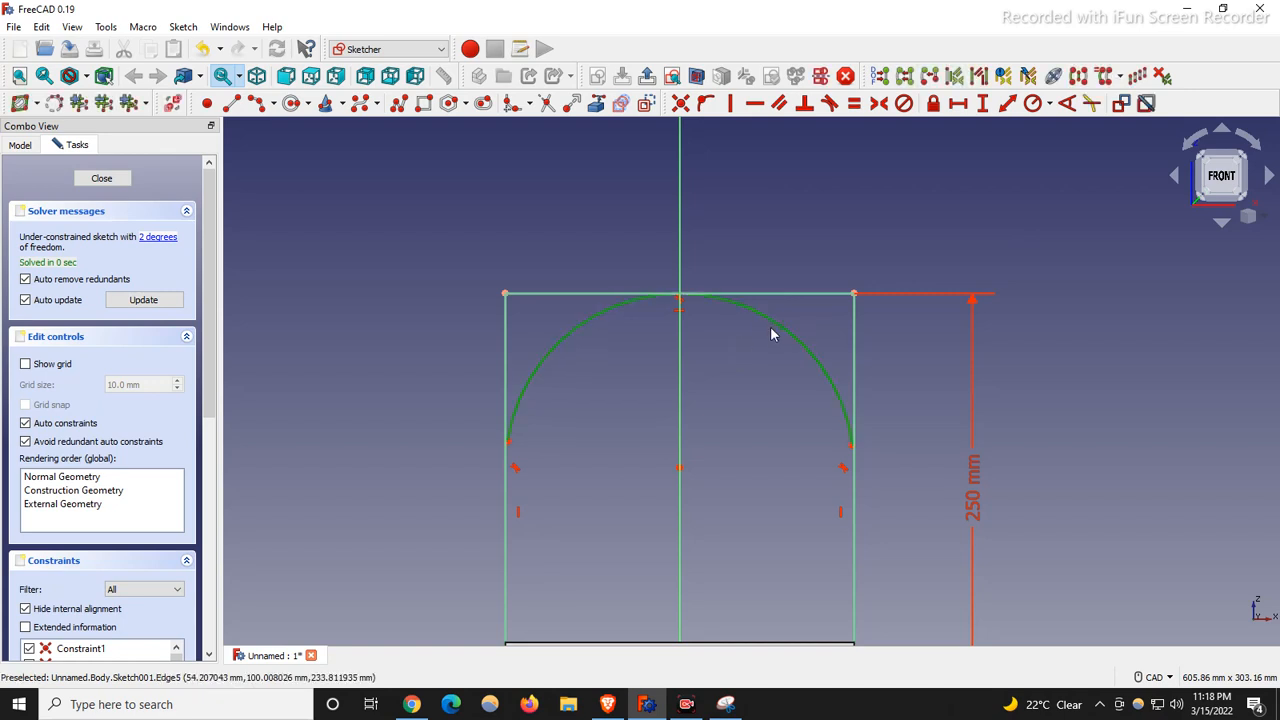
pyautogui.press('Delete')
pyautogui.scroll(-2, 658, 410)
pyautogui.scroll(3, 616, 479)
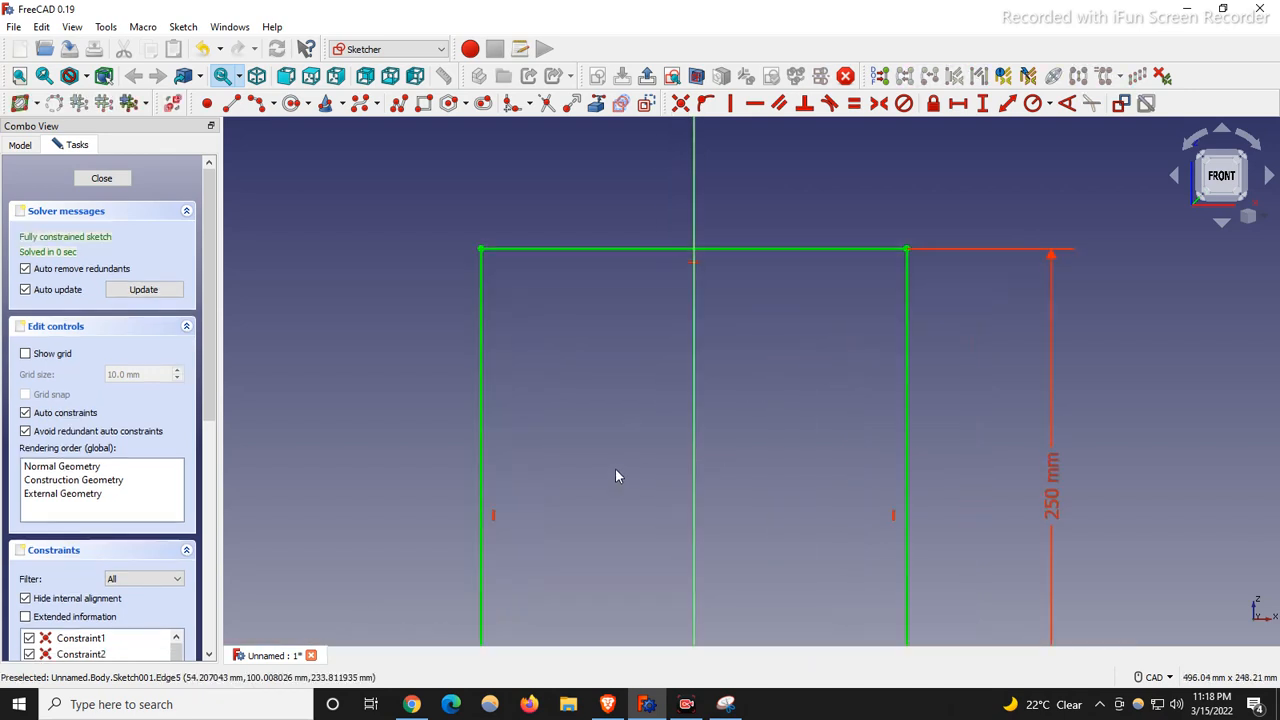
pyautogui.scroll(-3, 585, 320)
pyautogui.click(101, 178)
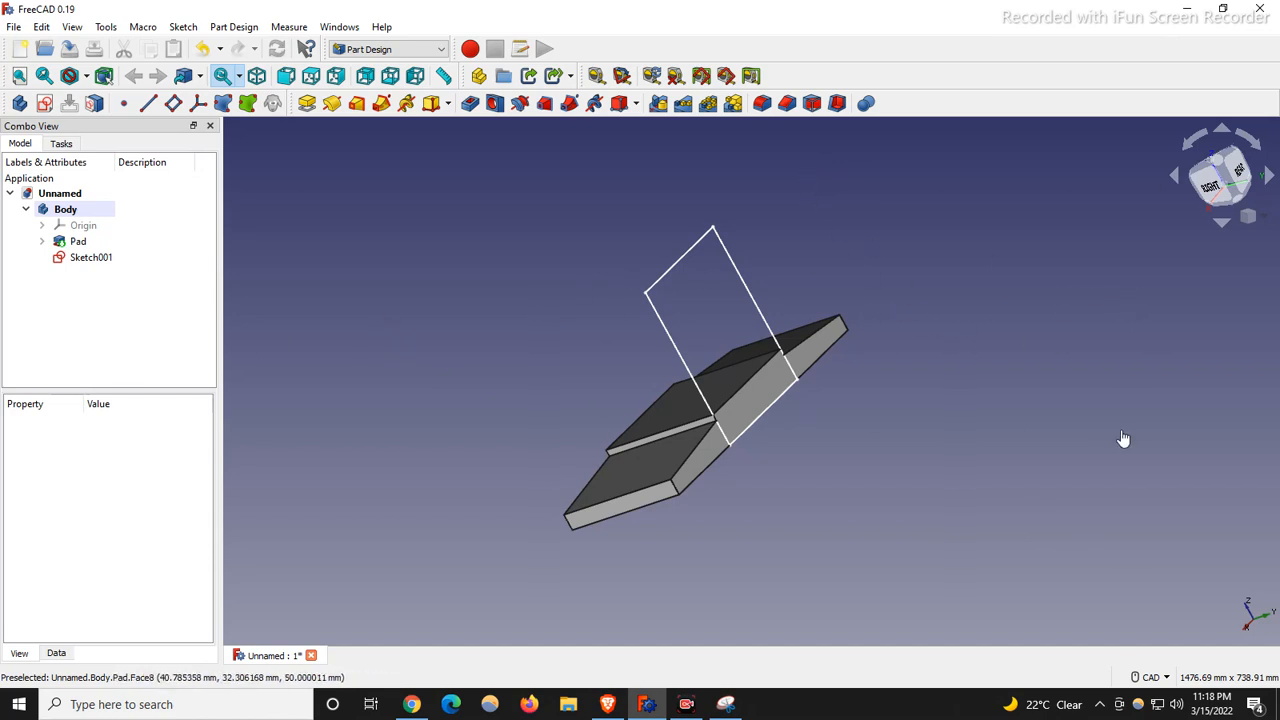
pyautogui.press('0')
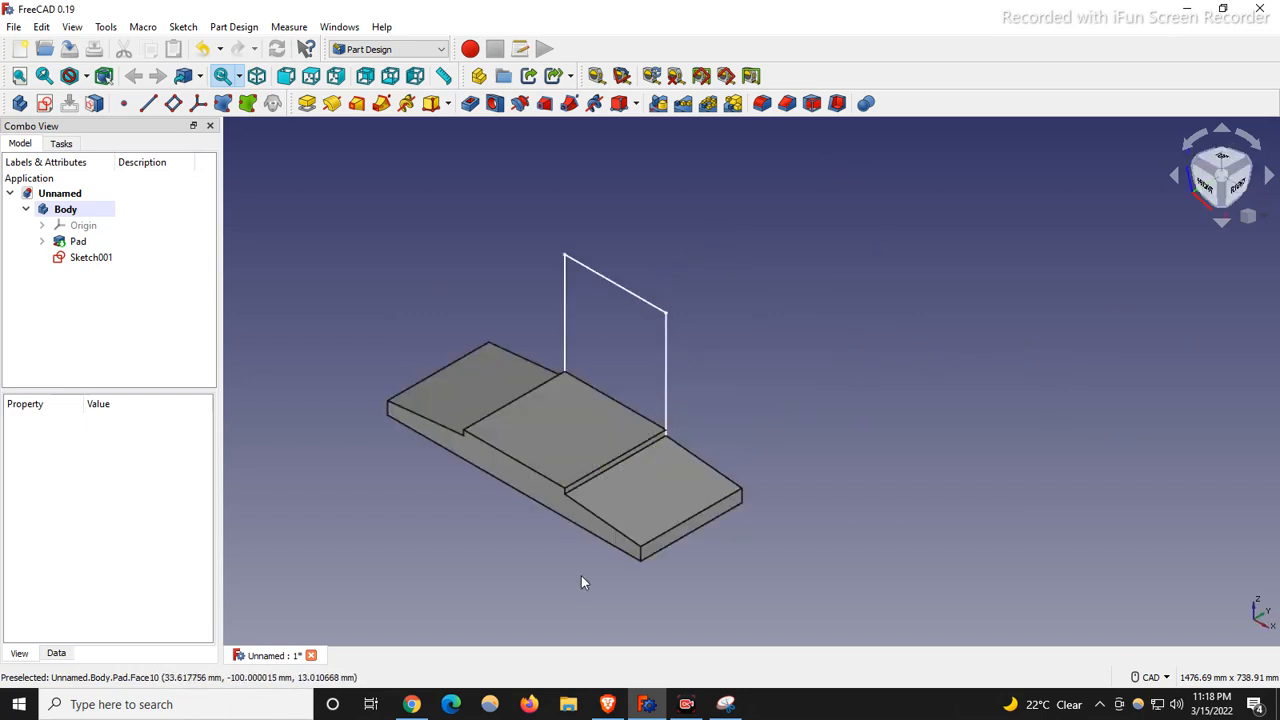
# Step: Switch to Snipping Tool to consult the plan view of drawing 106 and erase the red pen line near its 30 mm dimension
pyautogui.click(726, 704)
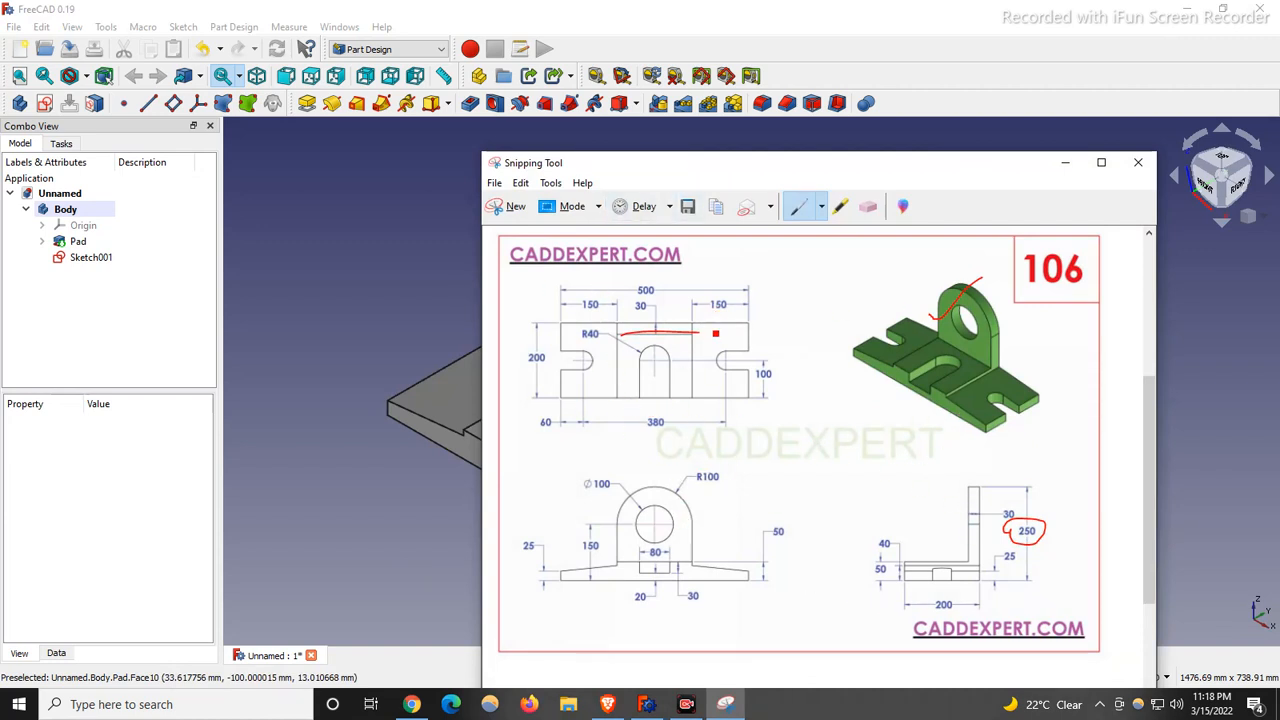
pyautogui.click(868, 206)
pyautogui.moveTo(668, 342); pyautogui.dragTo(636, 310)
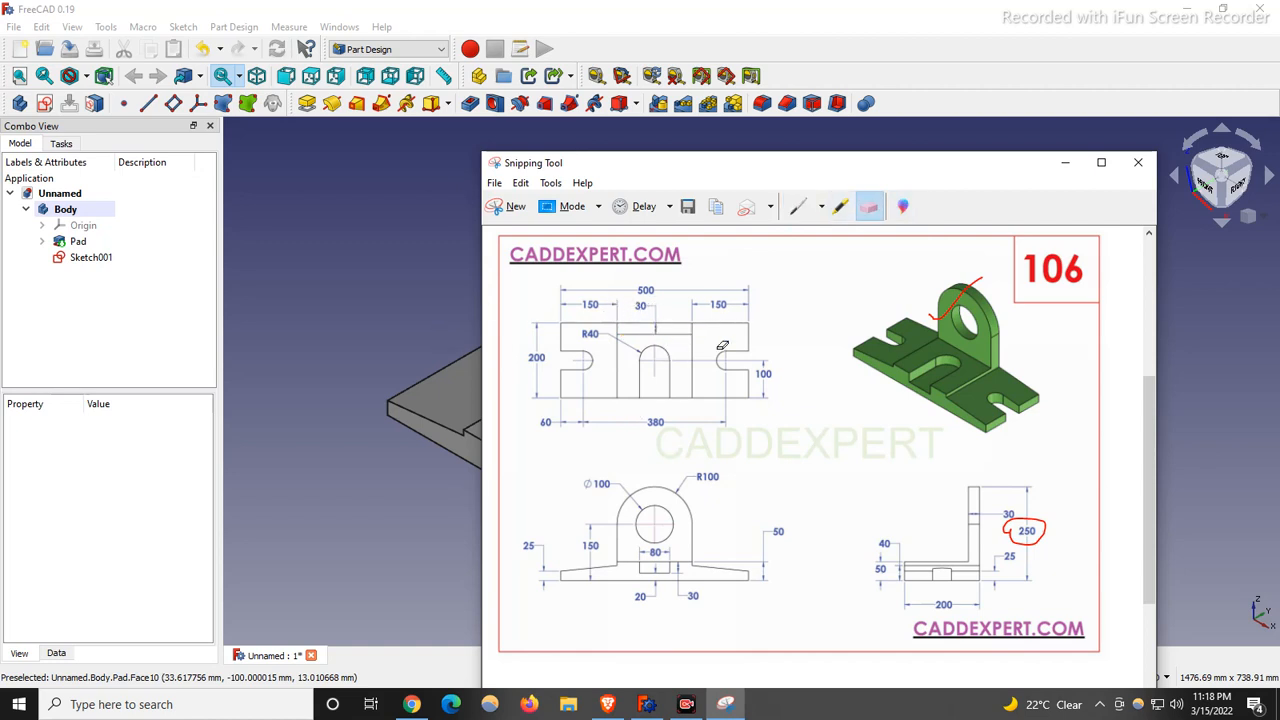
# Step: Return to FreeCAD and pad the lug's rectangle sketch 30 mm in the reversed direction
pyautogui.click(797, 208)
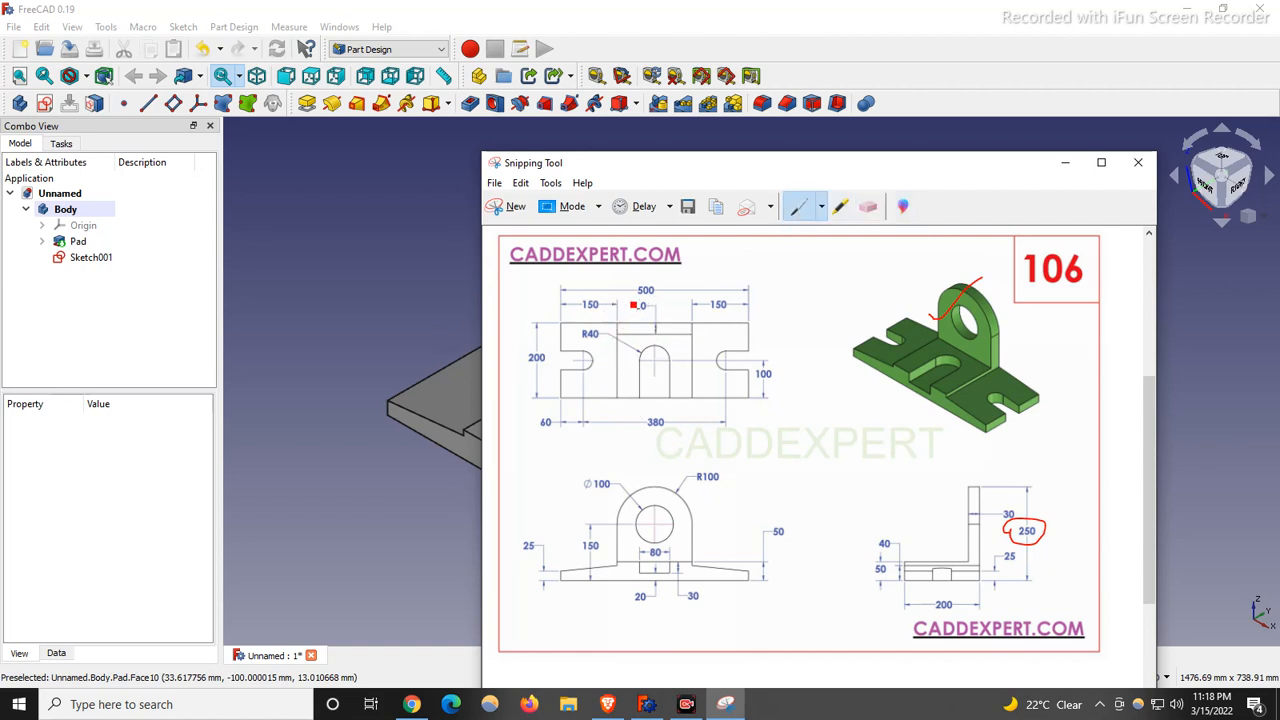
pyautogui.click(309, 317)
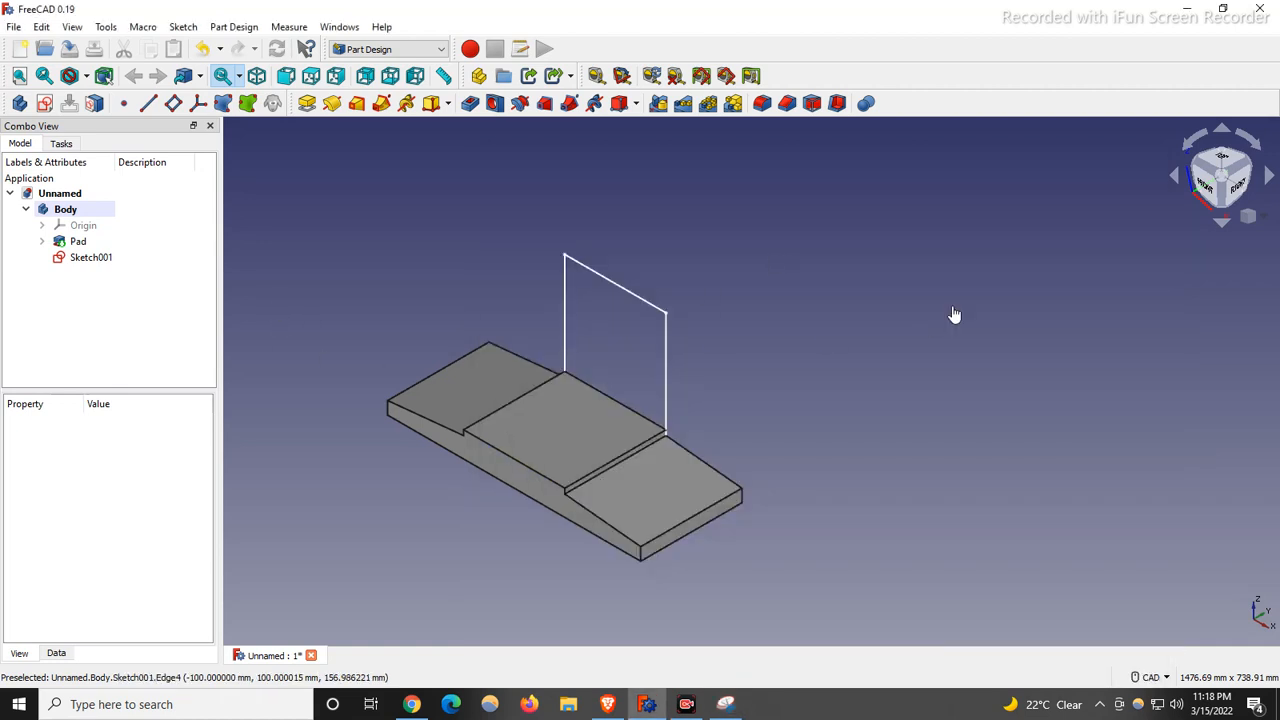
pyautogui.click(307, 103)
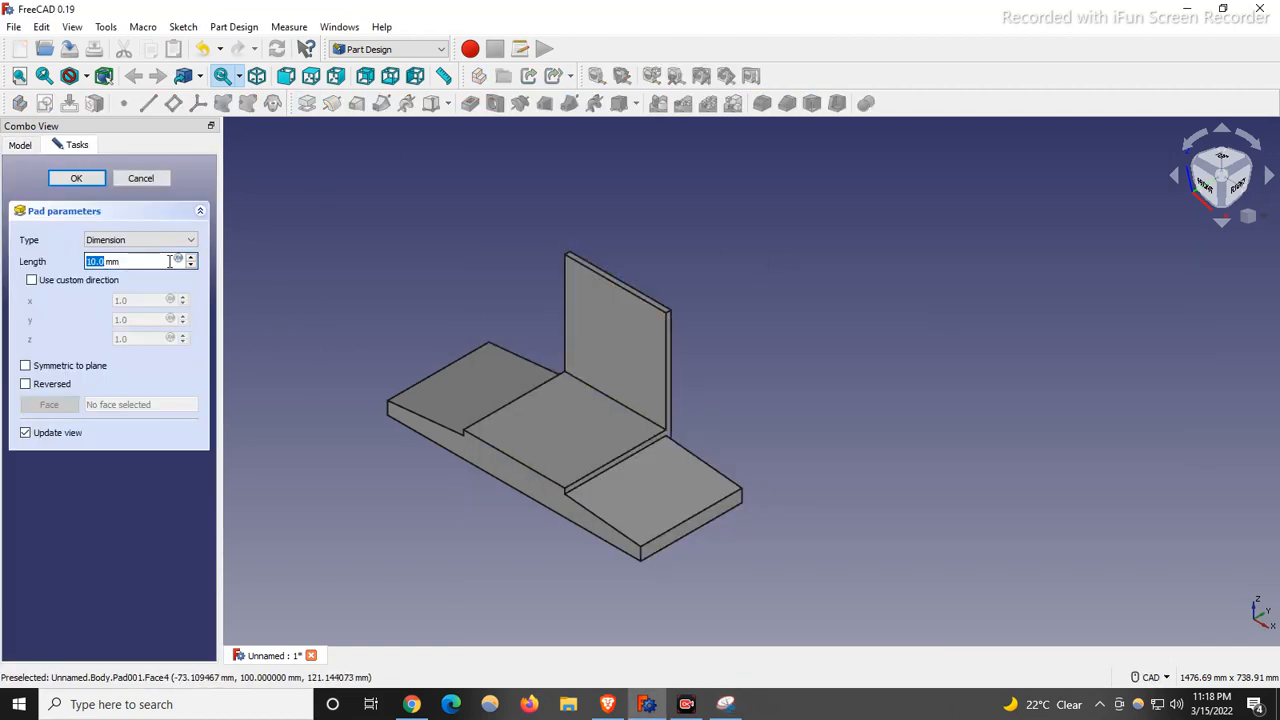
pyautogui.write('30')
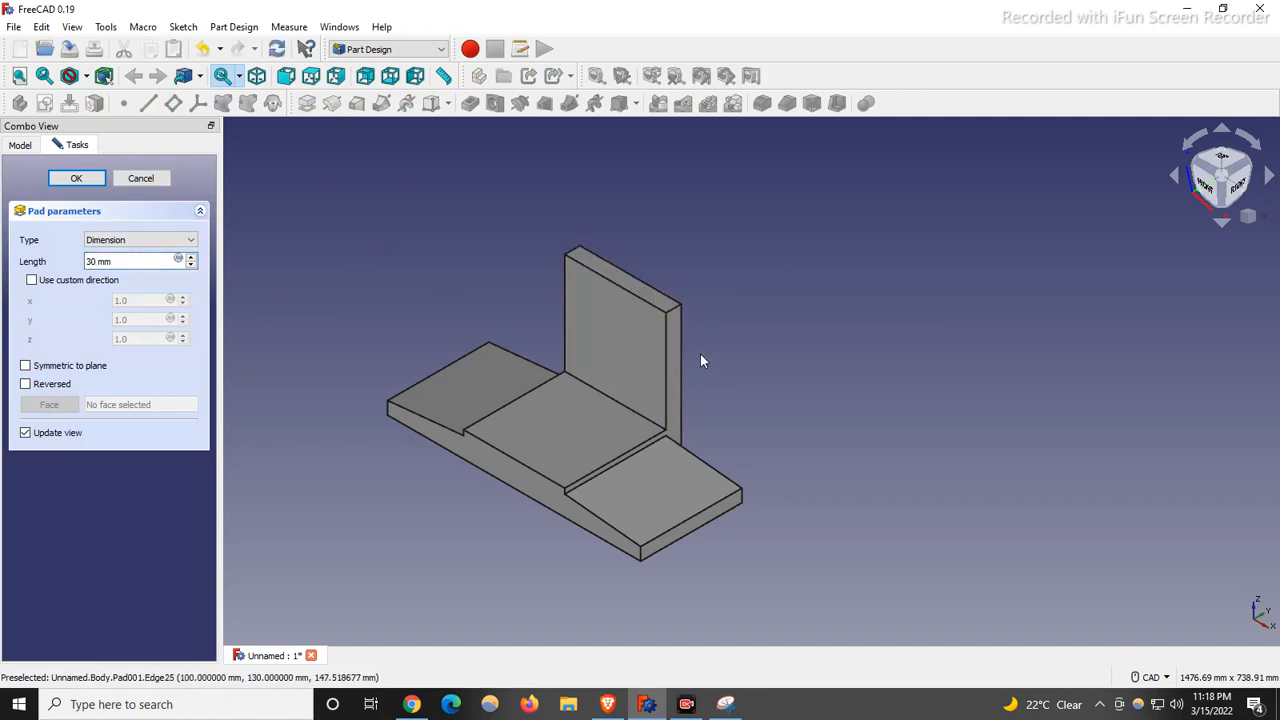
pyautogui.scroll(4, 641, 380)
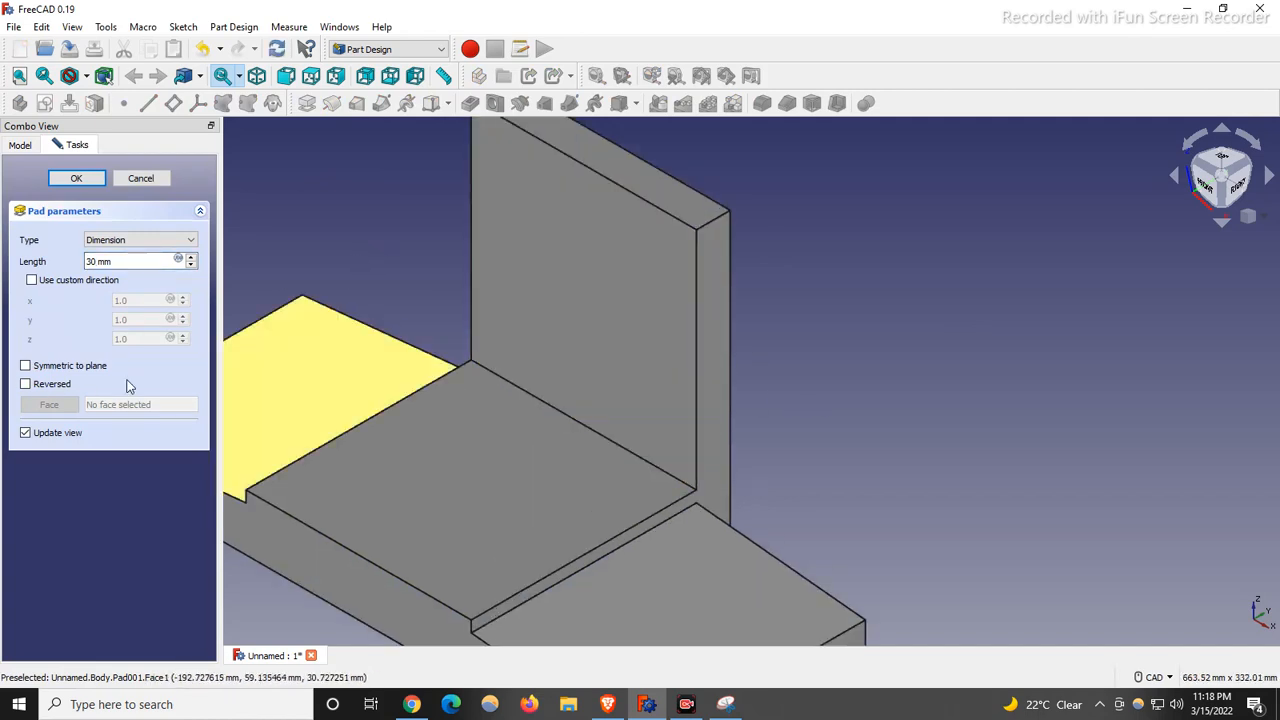
pyautogui.scroll(-3, 603, 352)
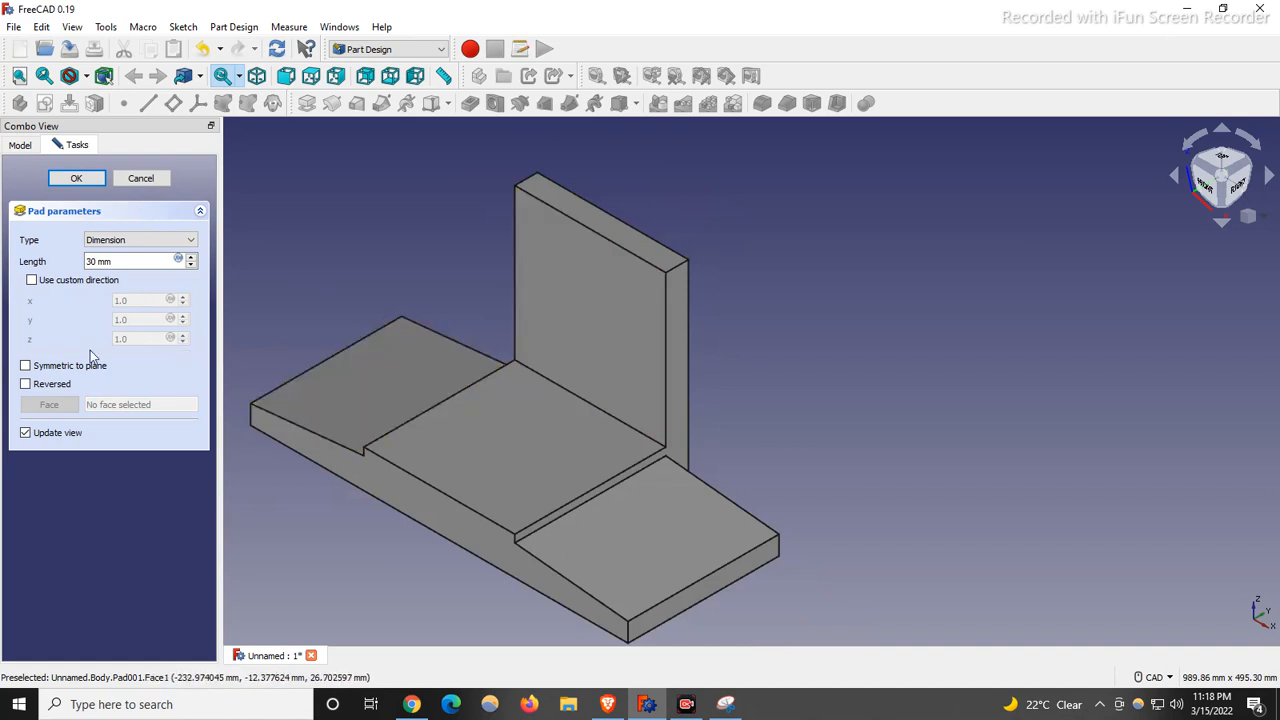
pyautogui.click(26, 385)
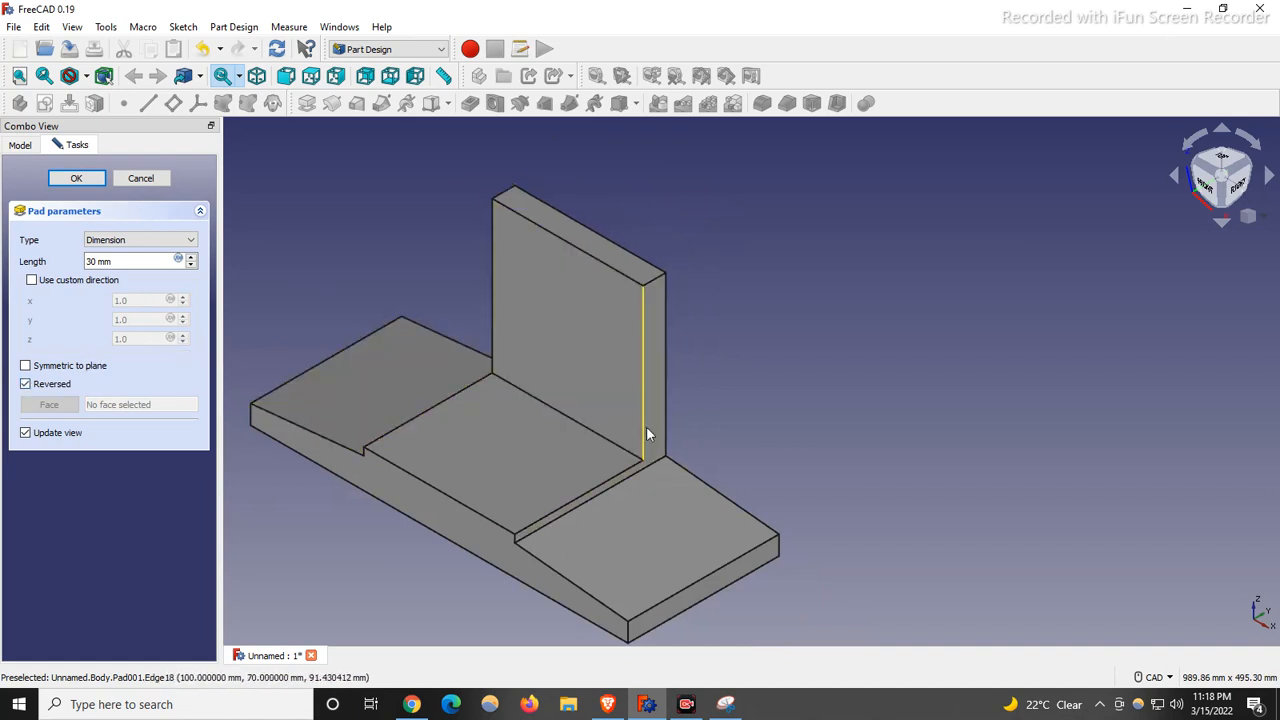
pyautogui.scroll(2, 640, 430)
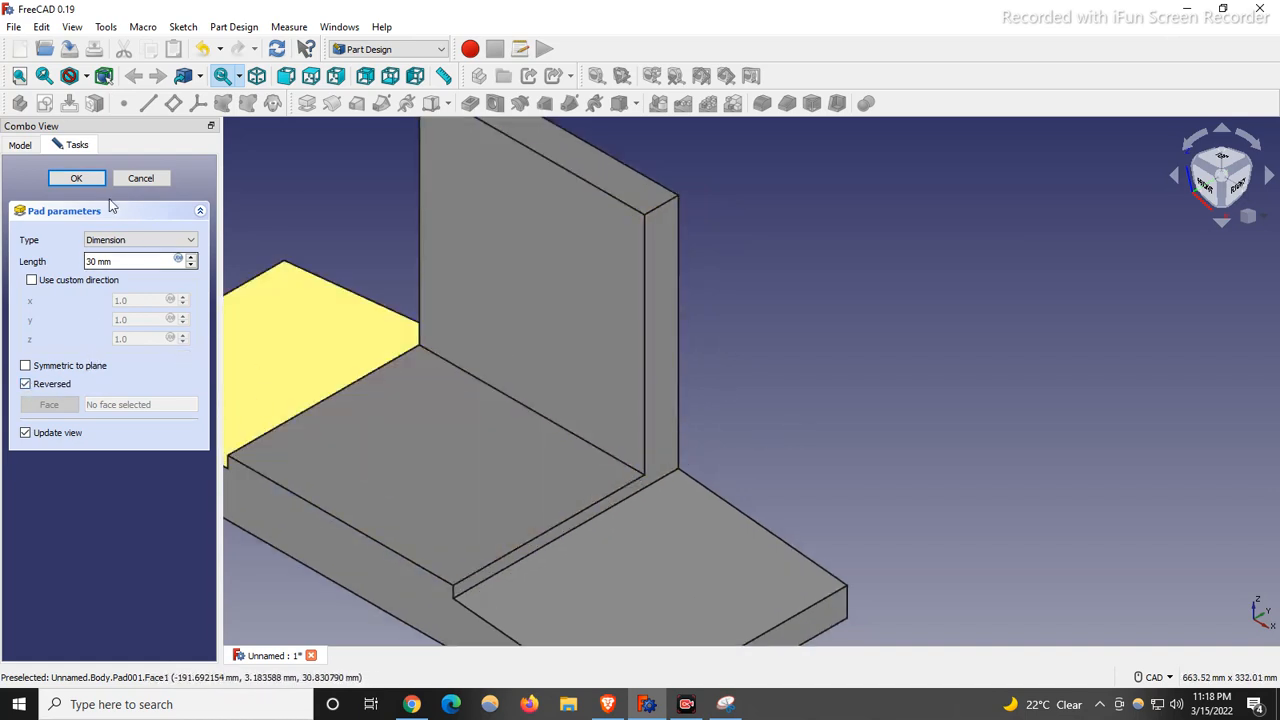
pyautogui.click(86, 178)
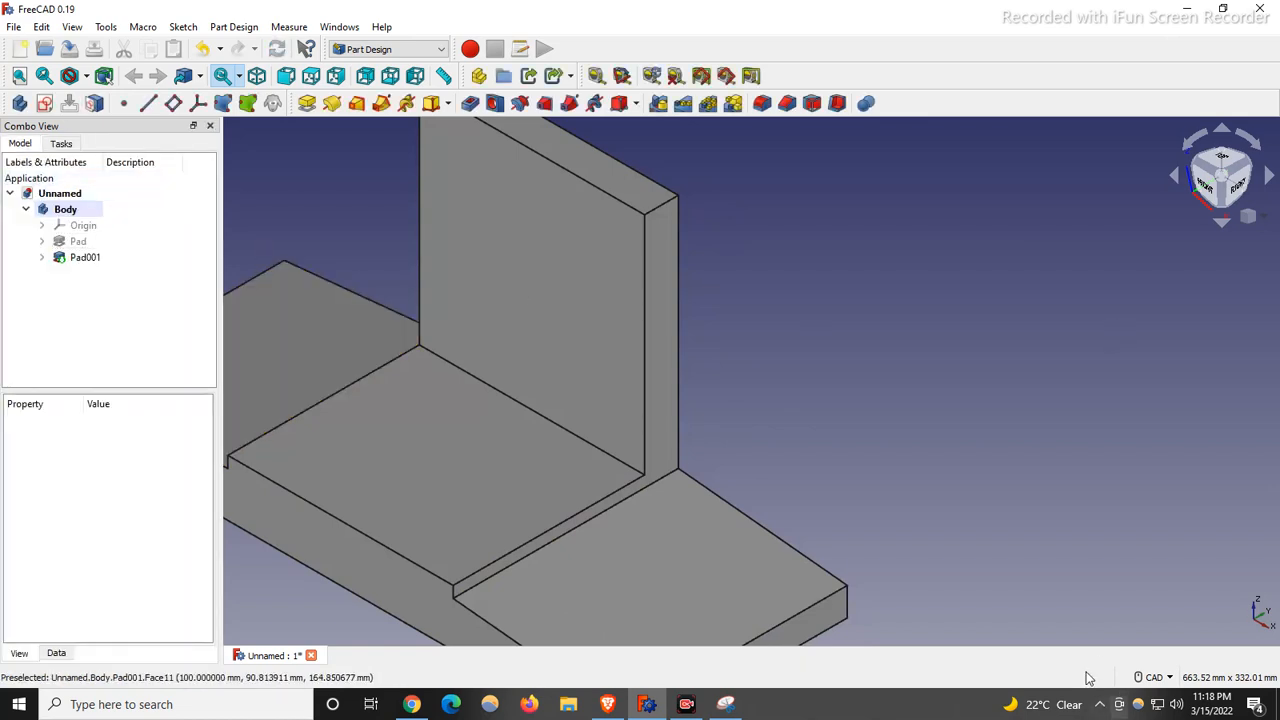
# Step: Start a new sketch on the rear face of the bracket
pyautogui.press('1')
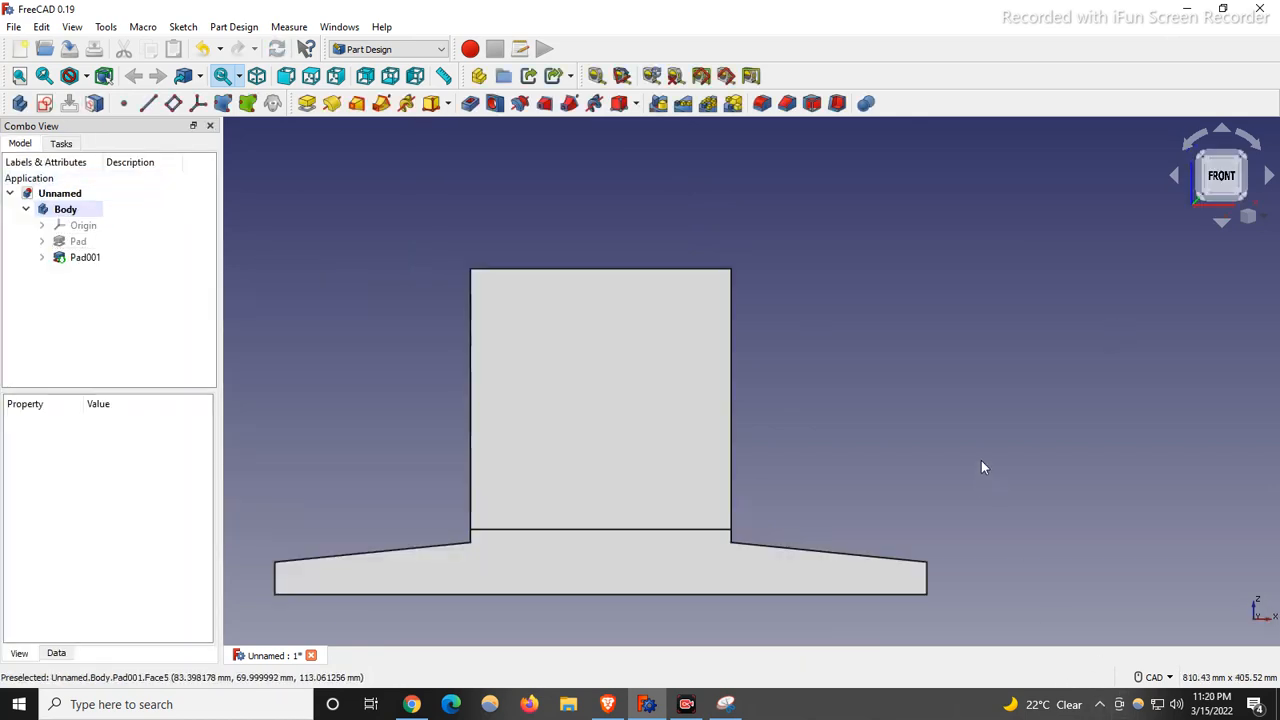
pyautogui.press('0')
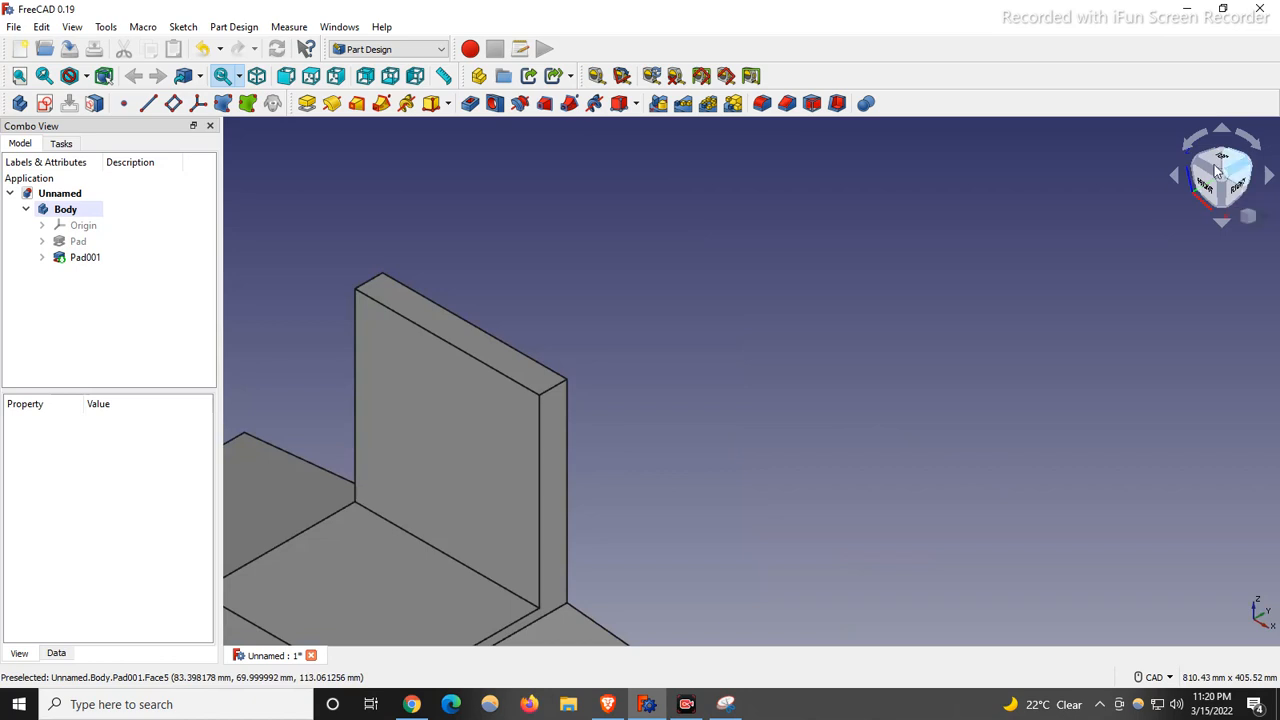
pyautogui.scroll(4, 939, 383)
pyautogui.scroll(-6, 949, 401)
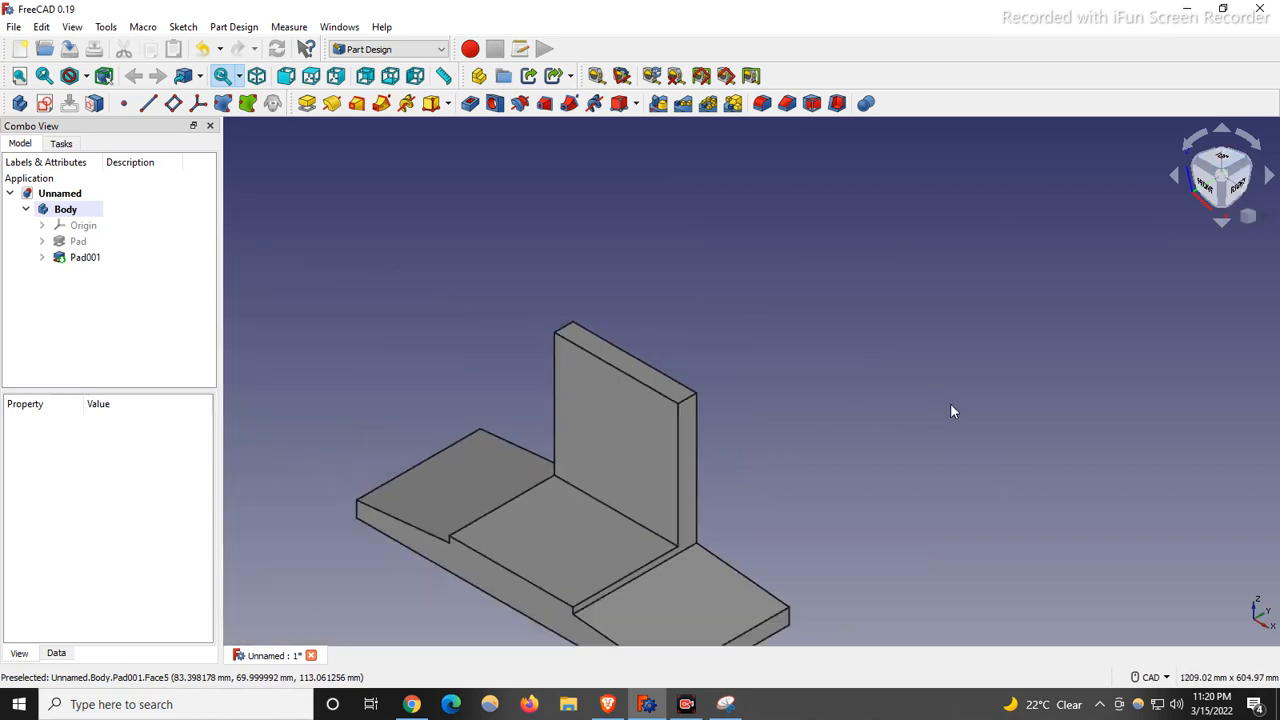
pyautogui.moveTo(869, 398); pyautogui.dragTo(674, 441, button='middle')
pyautogui.click(730, 362)
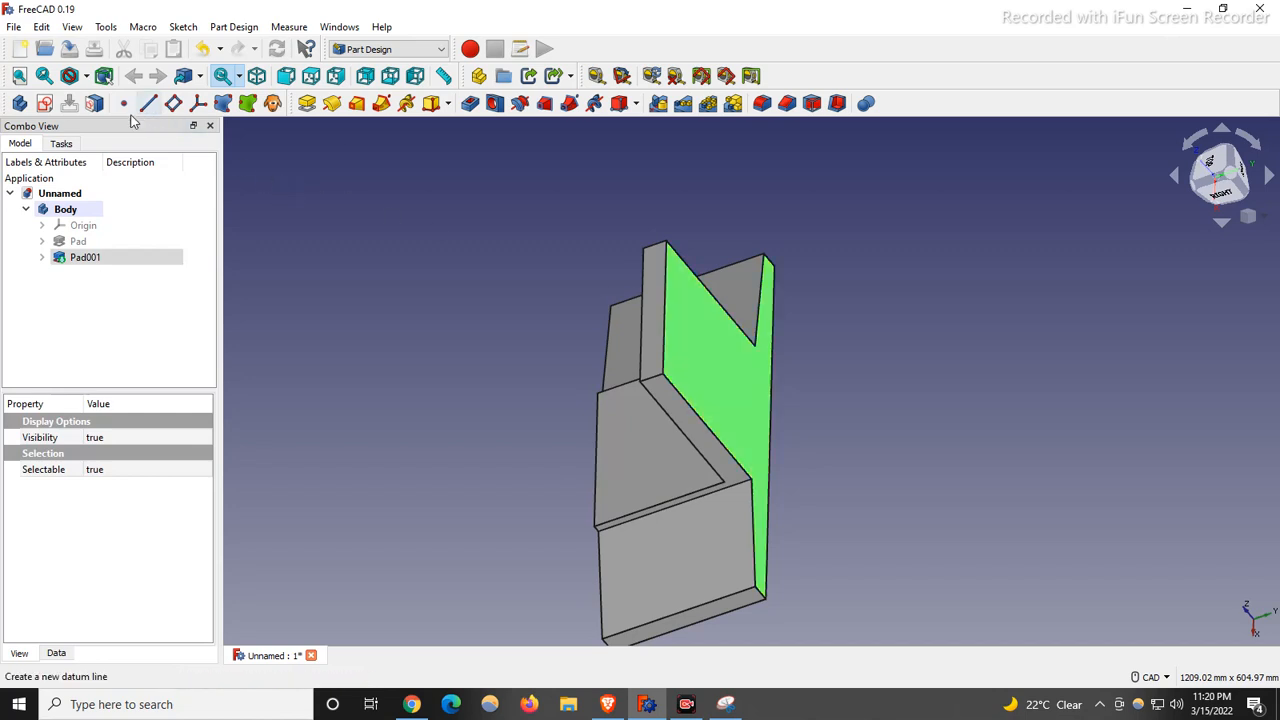
pyautogui.click(55, 103)
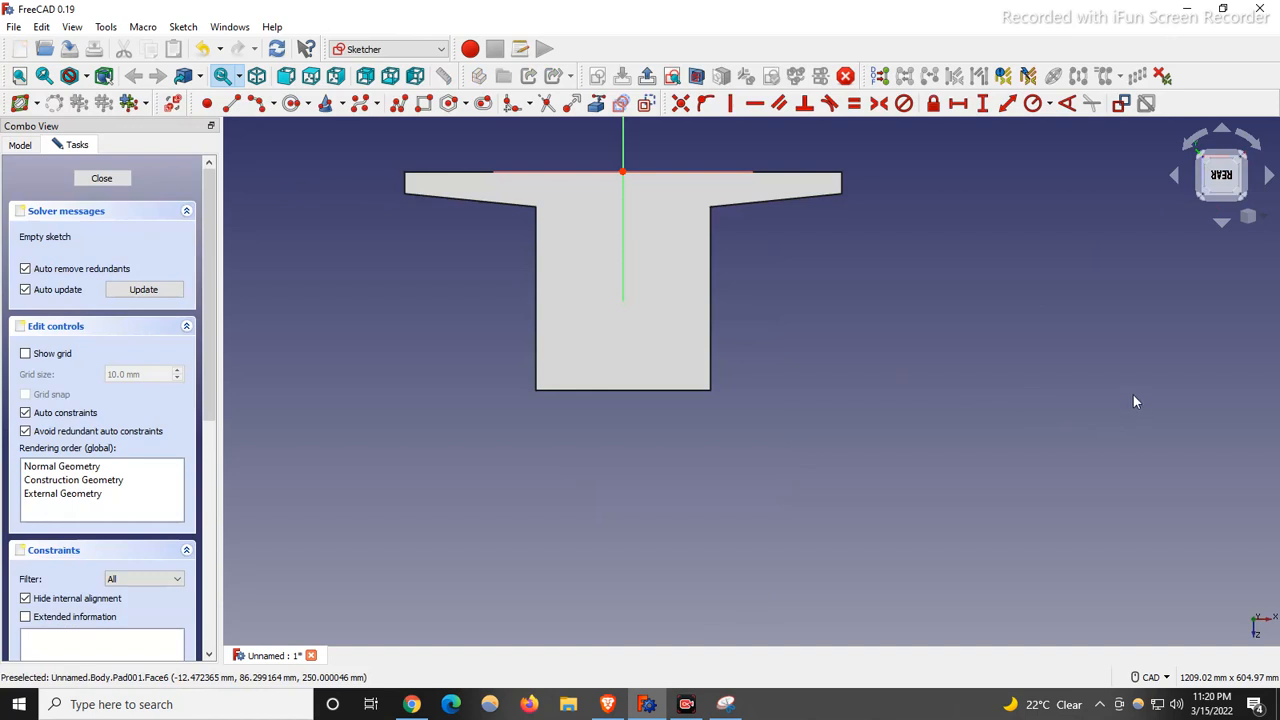
# Step: In an upright rear view, draw a circle about 154 mm in diameter centred on the vertical axis of the lug
pyautogui.press('0')
pyautogui.moveTo(1023, 403); pyautogui.dragTo(802, 244, button='middle')
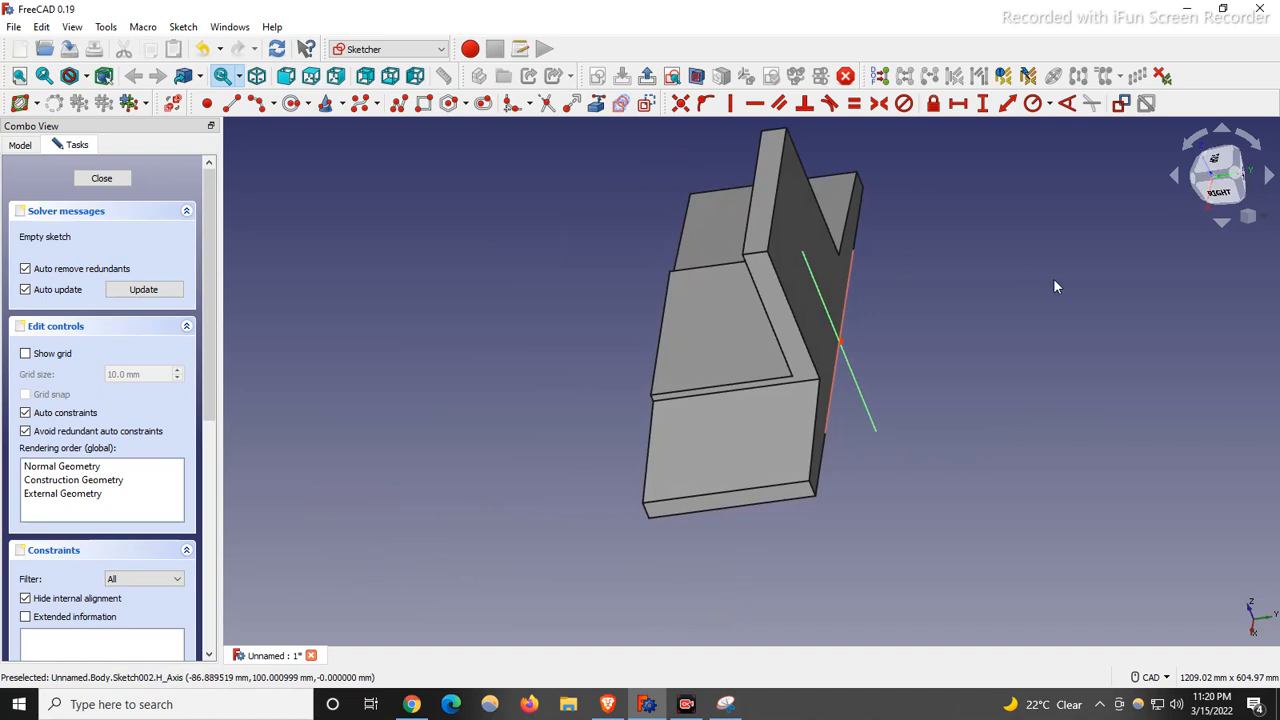
pyautogui.click(1217, 200)
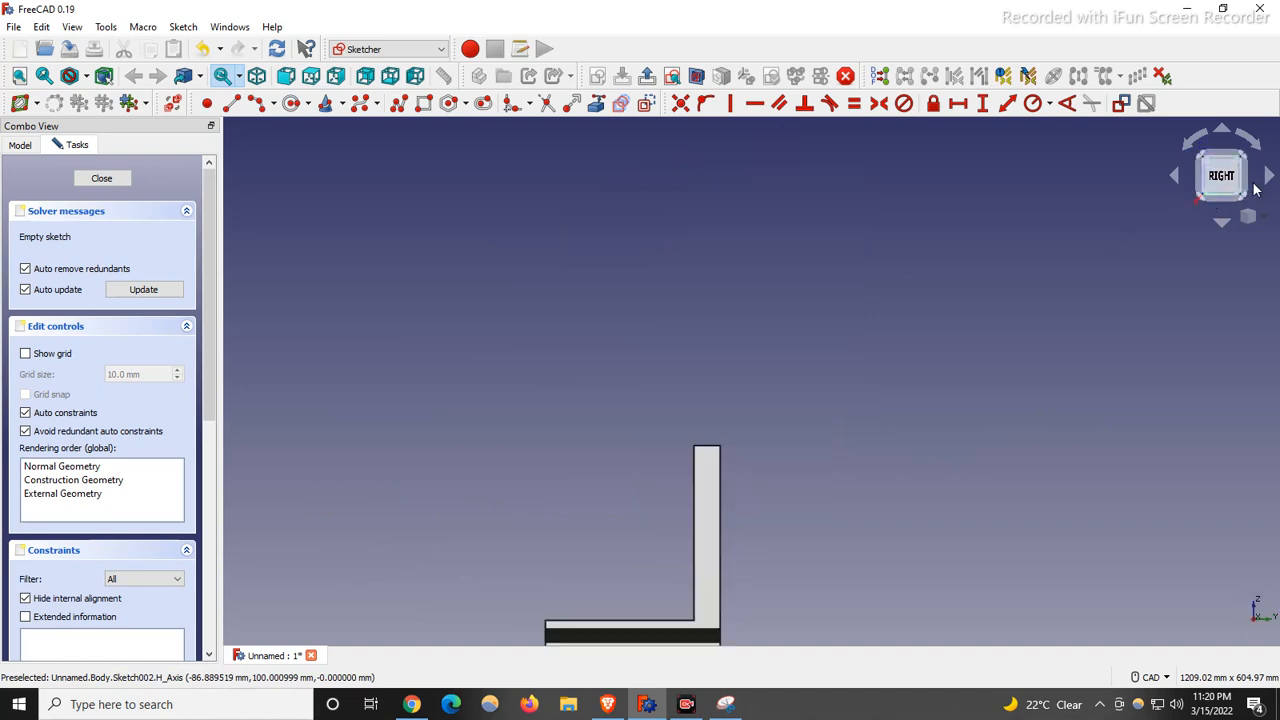
pyautogui.click(1268, 178)
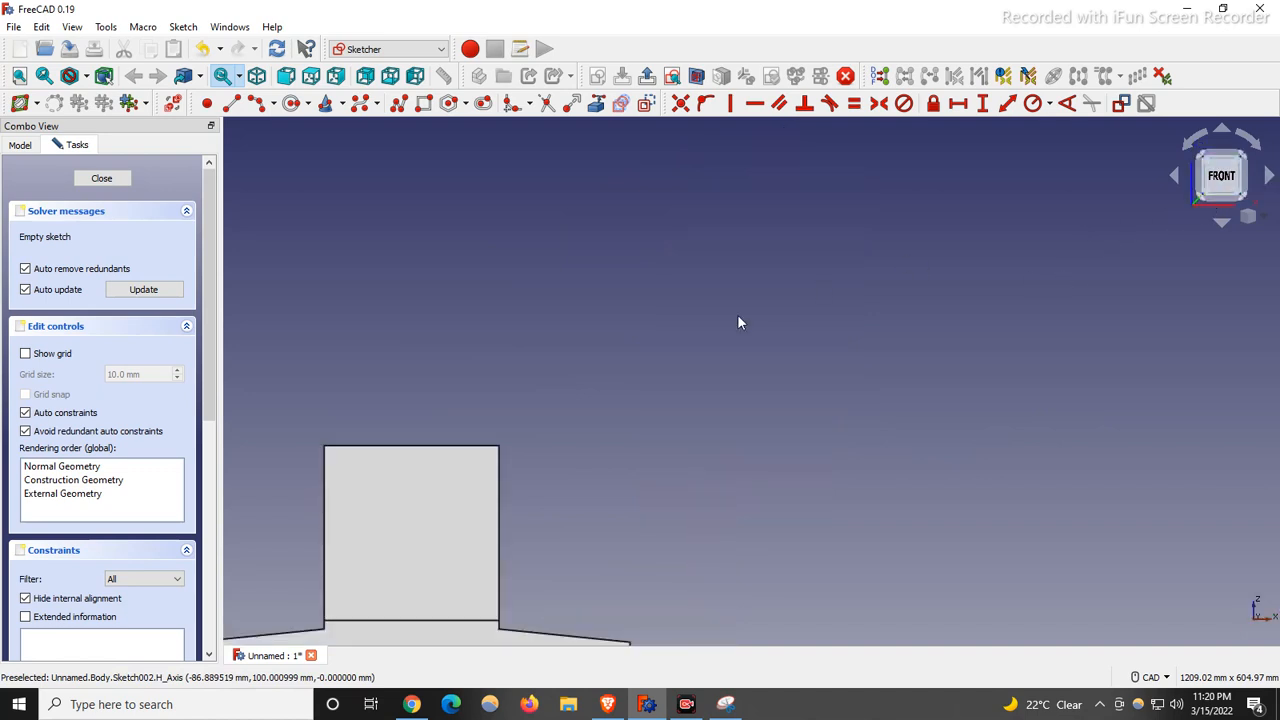
pyautogui.scroll(-3, 730, 328)
pyautogui.click(1177, 178)
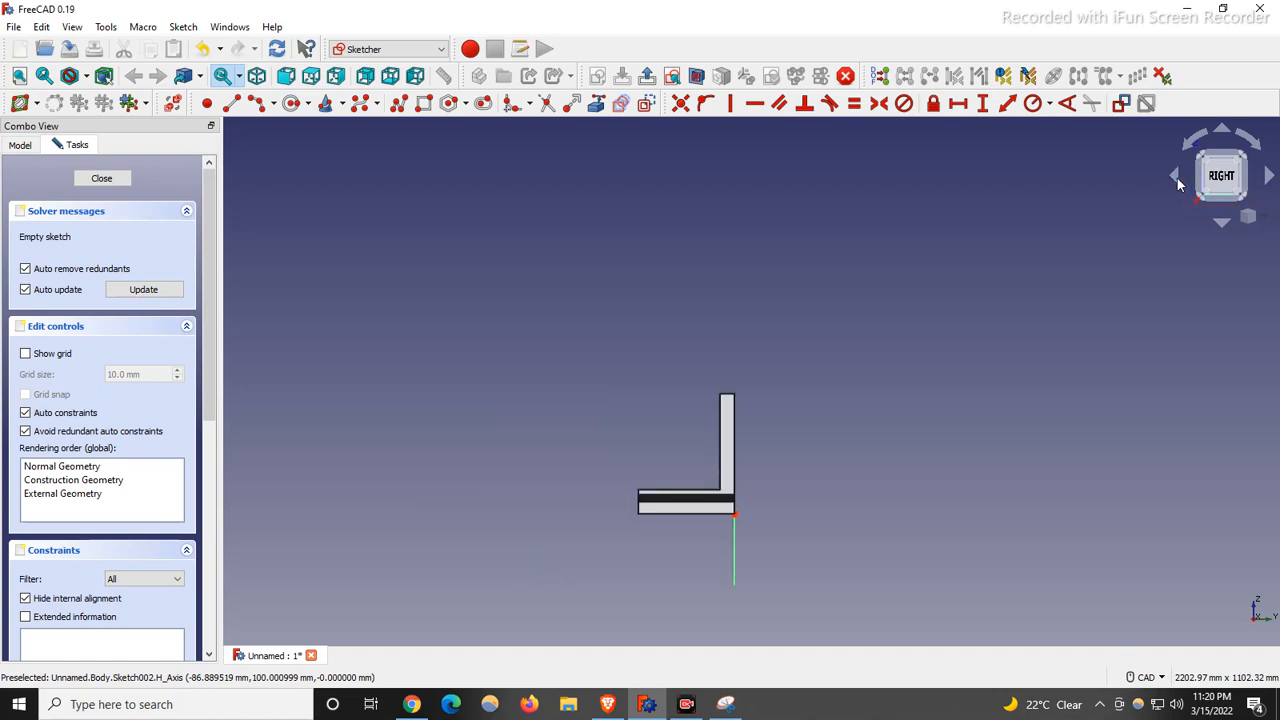
pyautogui.click(1177, 178)
pyautogui.scroll(4, 965, 428)
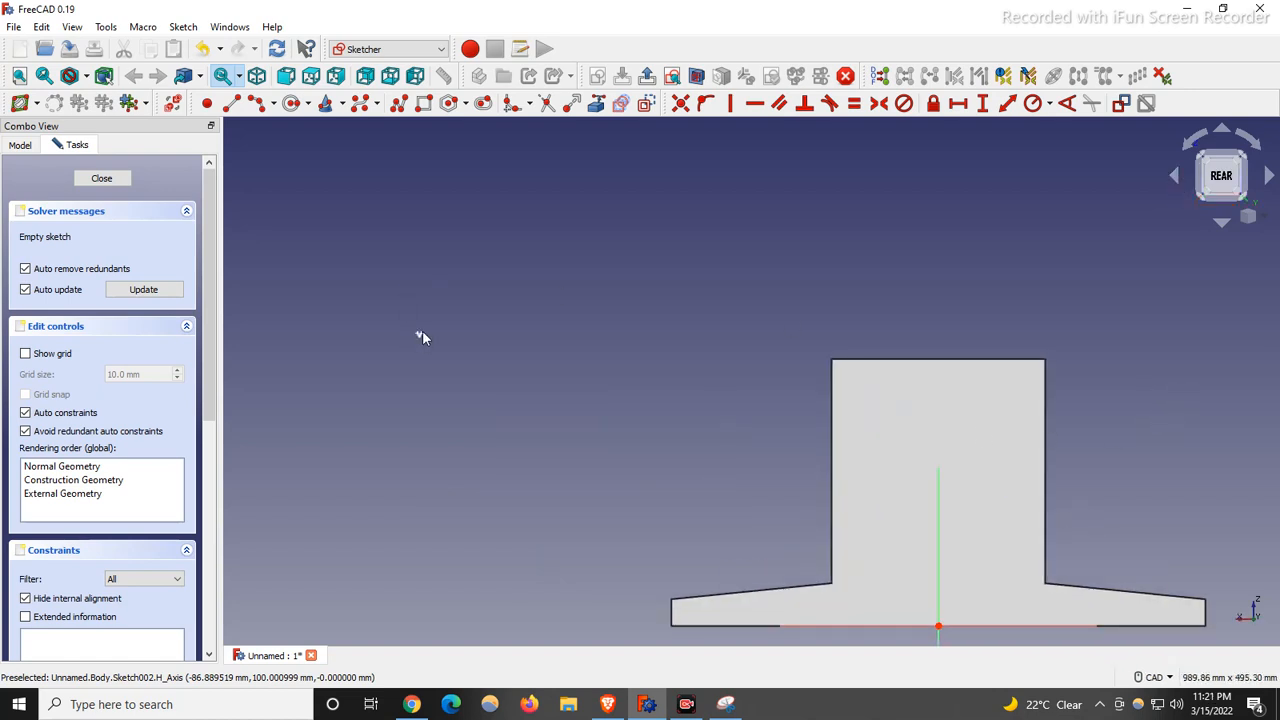
pyautogui.click(293, 104)
pyautogui.click(938, 511)
pyautogui.click(908, 433)
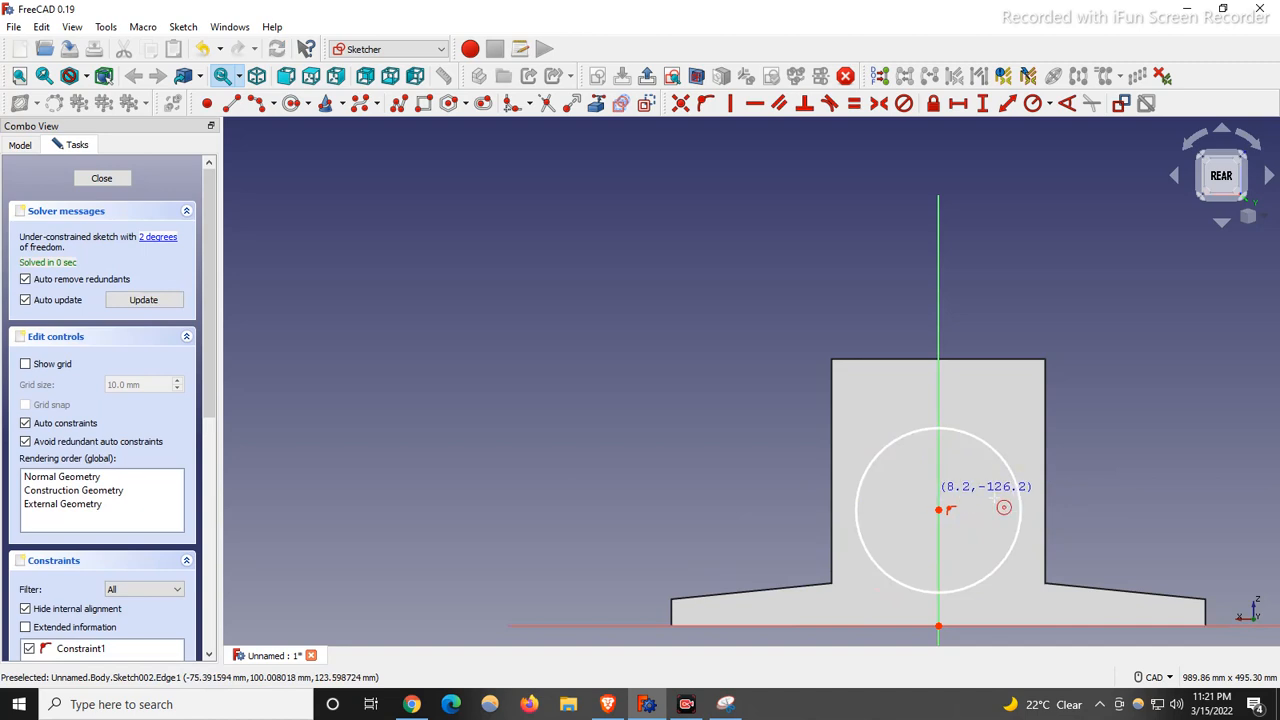
# Step: Constrain the circle's diameter to 200 mm and move the dimension label outside the lug's outline
pyautogui.click(1049, 103)
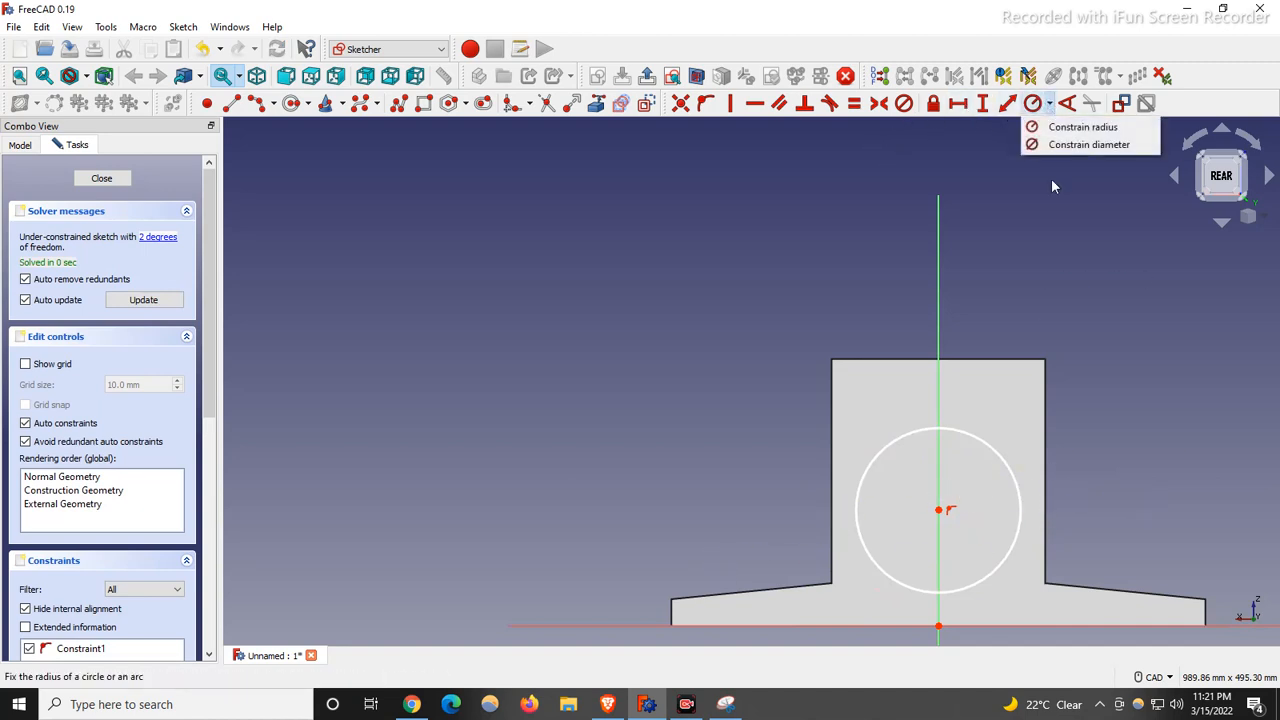
pyautogui.click(1072, 143)
pyautogui.click(983, 442)
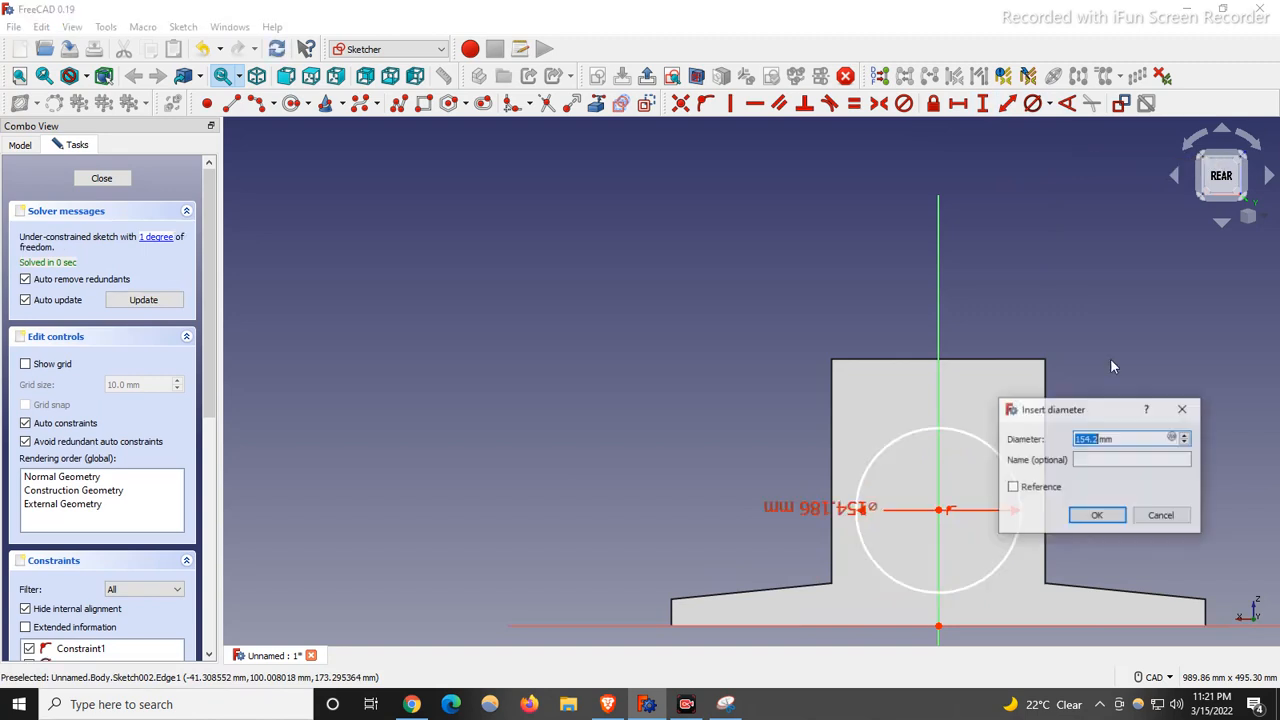
pyautogui.write('200')
pyautogui.click(1096, 515)
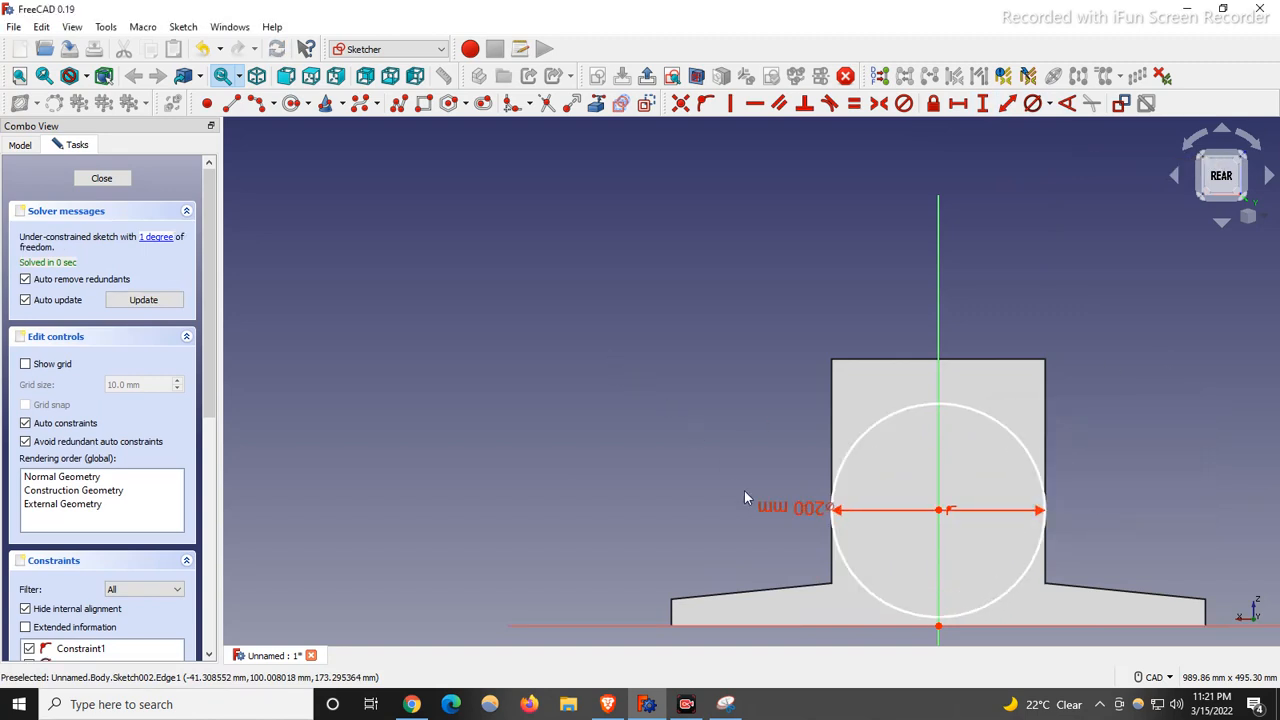
pyautogui.moveTo(788, 507); pyautogui.dragTo(1120, 420)
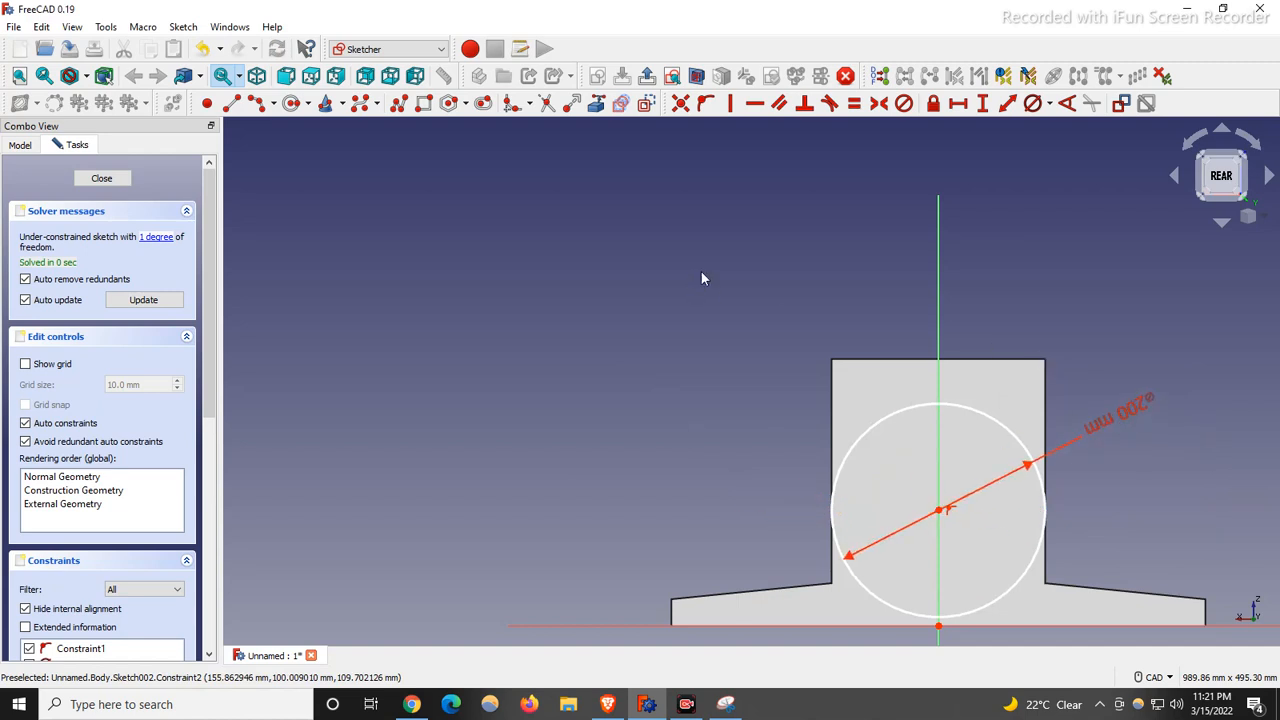
# Step: Reference the lug's top and side edges as external geometry and make the circle tangent to the top edge
pyautogui.click(596, 103)
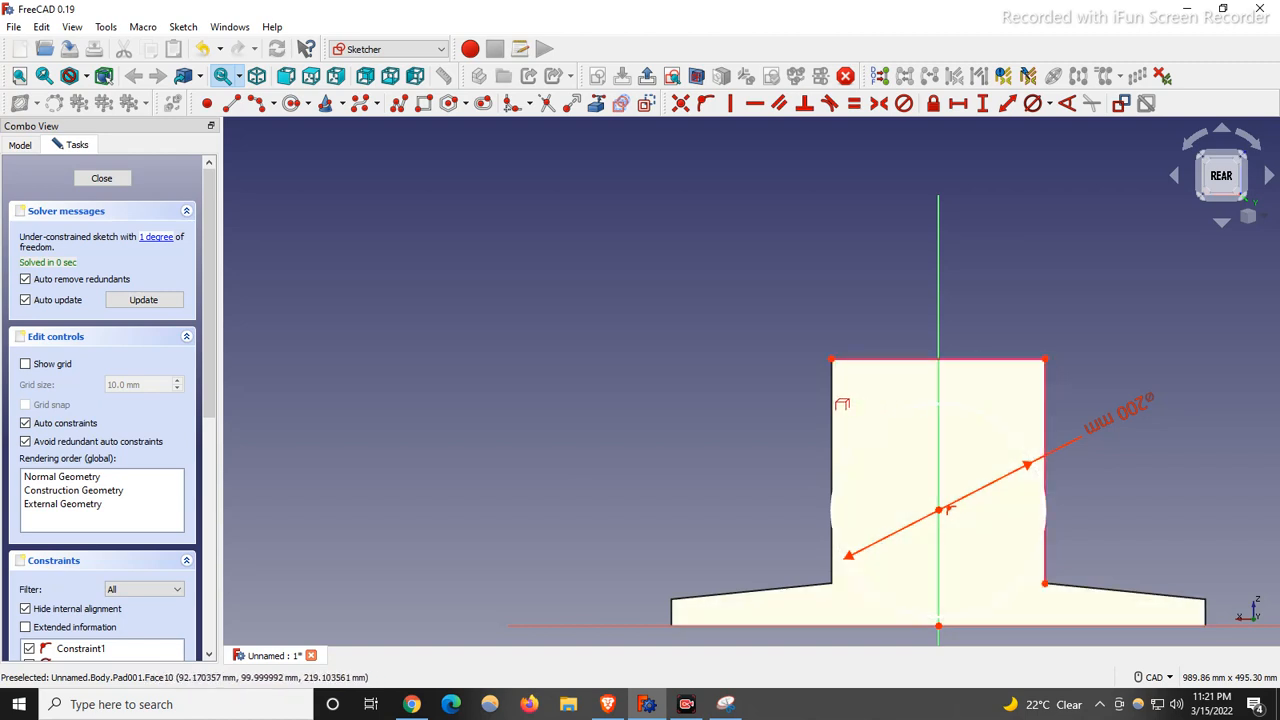
pyautogui.click(829, 104)
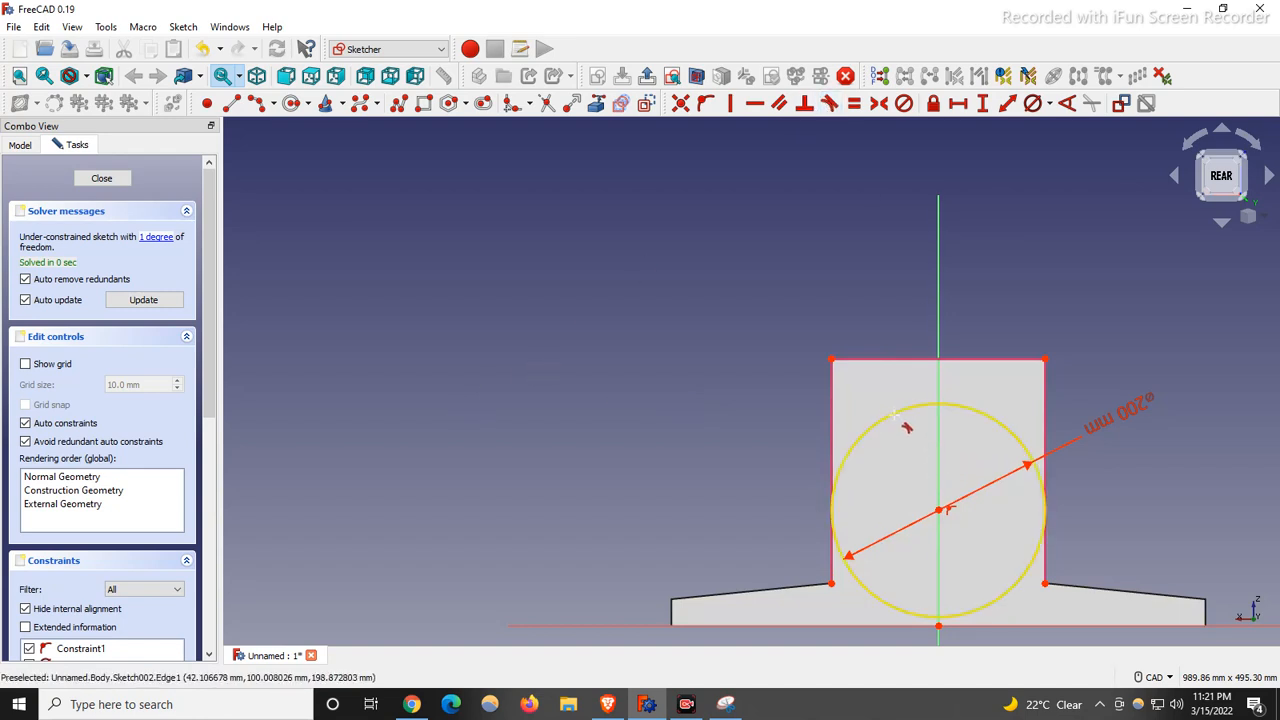
pyautogui.click(891, 414)
pyautogui.click(914, 360)
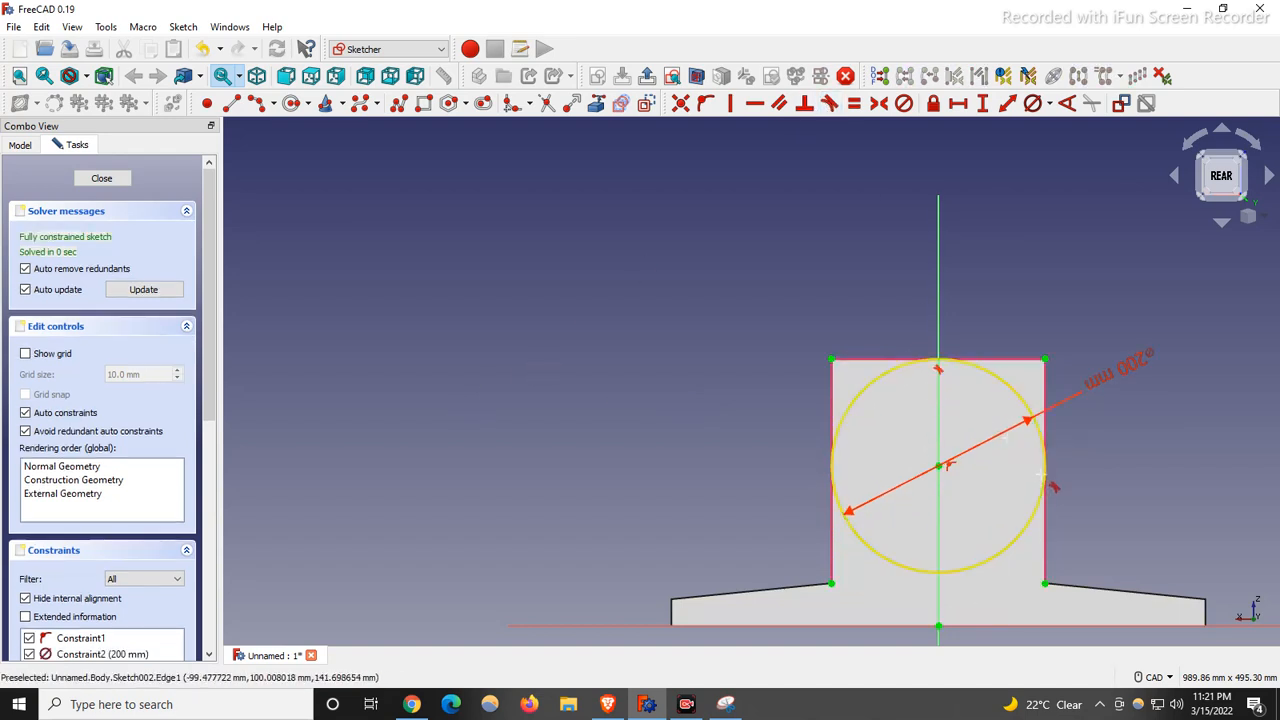
# Step: Try to trim the lower part of the 200 mm circle and dismiss the error report
pyautogui.scroll(3, 1050, 525)
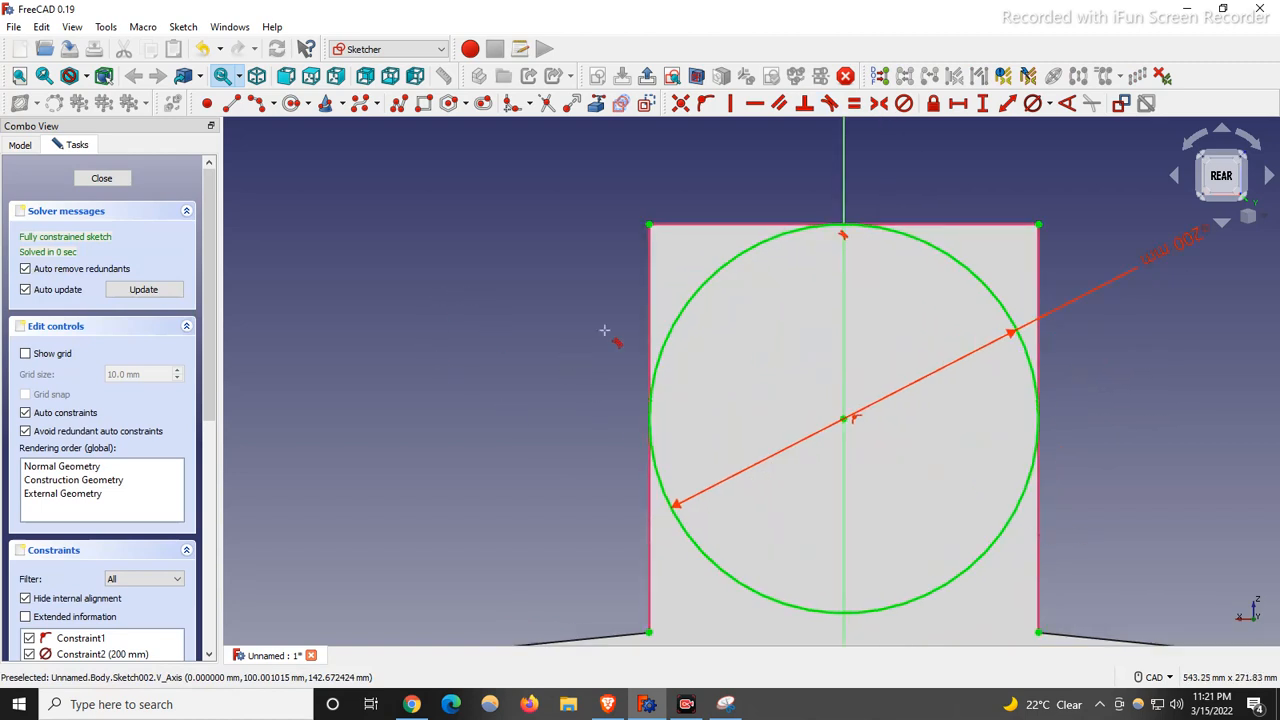
pyautogui.click(760, 606)
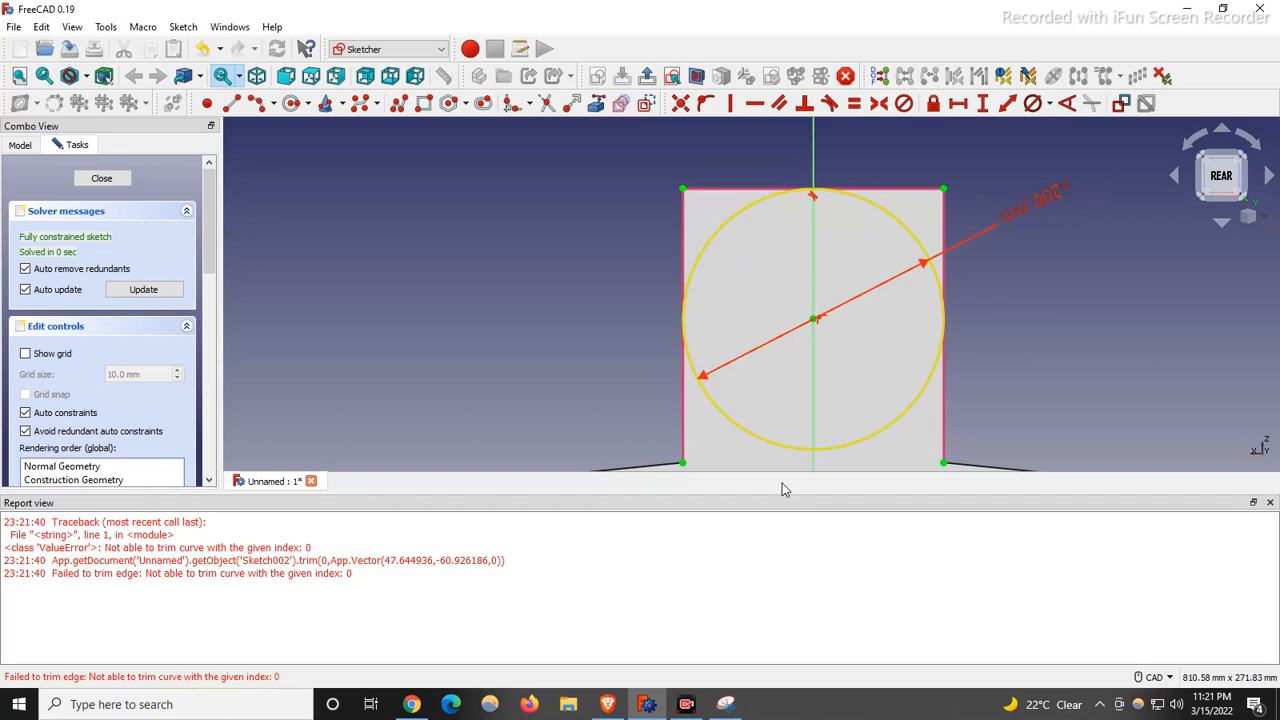
pyautogui.click(1270, 502)
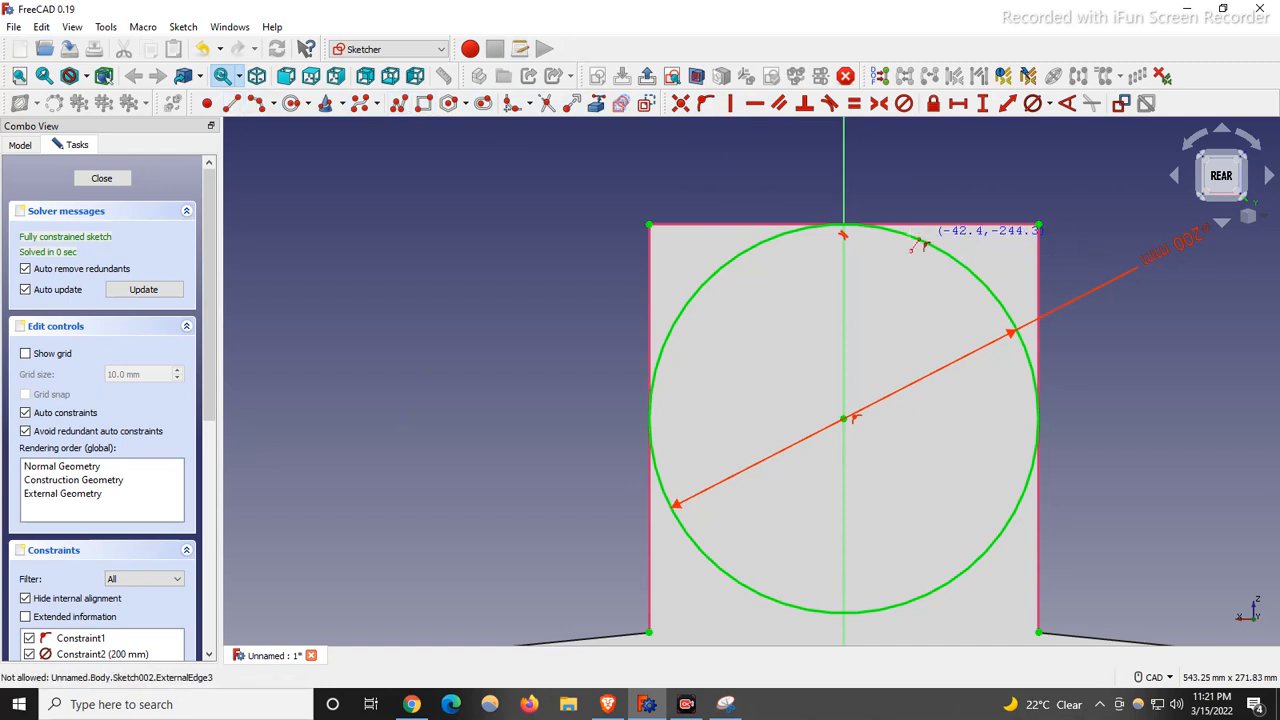
# Step: Draw lines along the lug's upper-left corner from the circle's top point to its side point, and trim the circle to that quarter arc
pyautogui.click(846, 232)
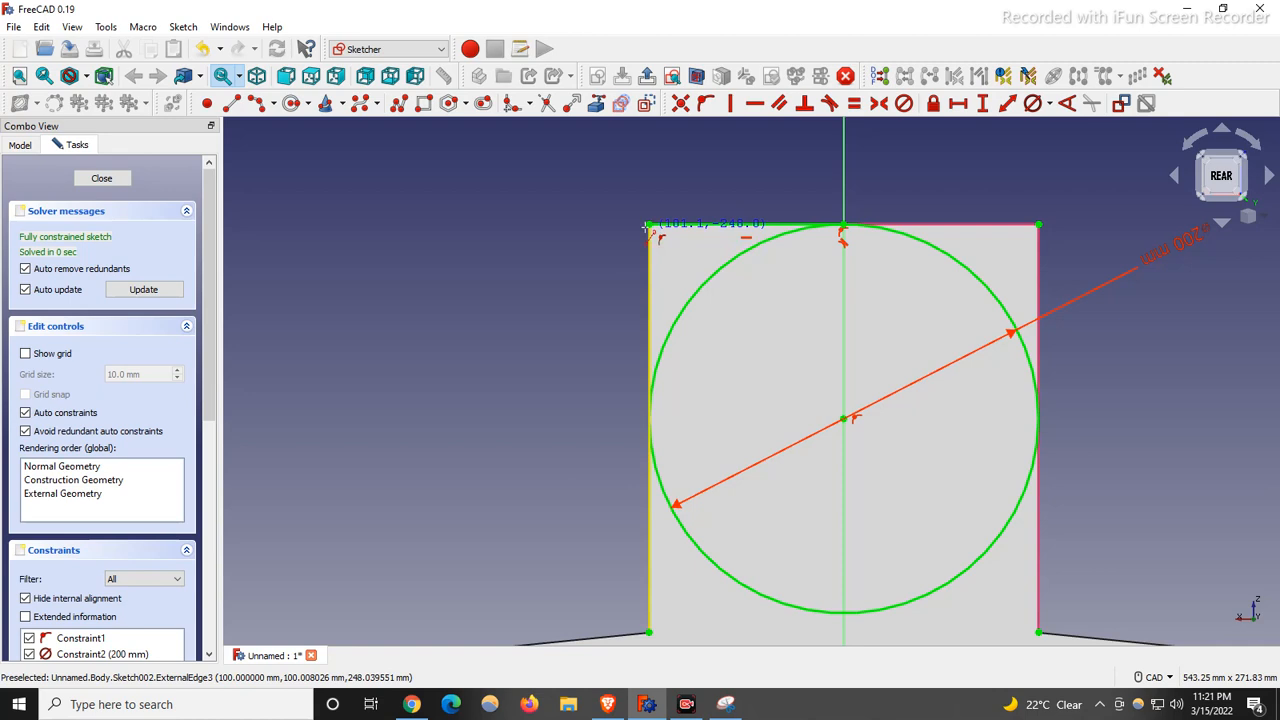
pyautogui.click(648, 412)
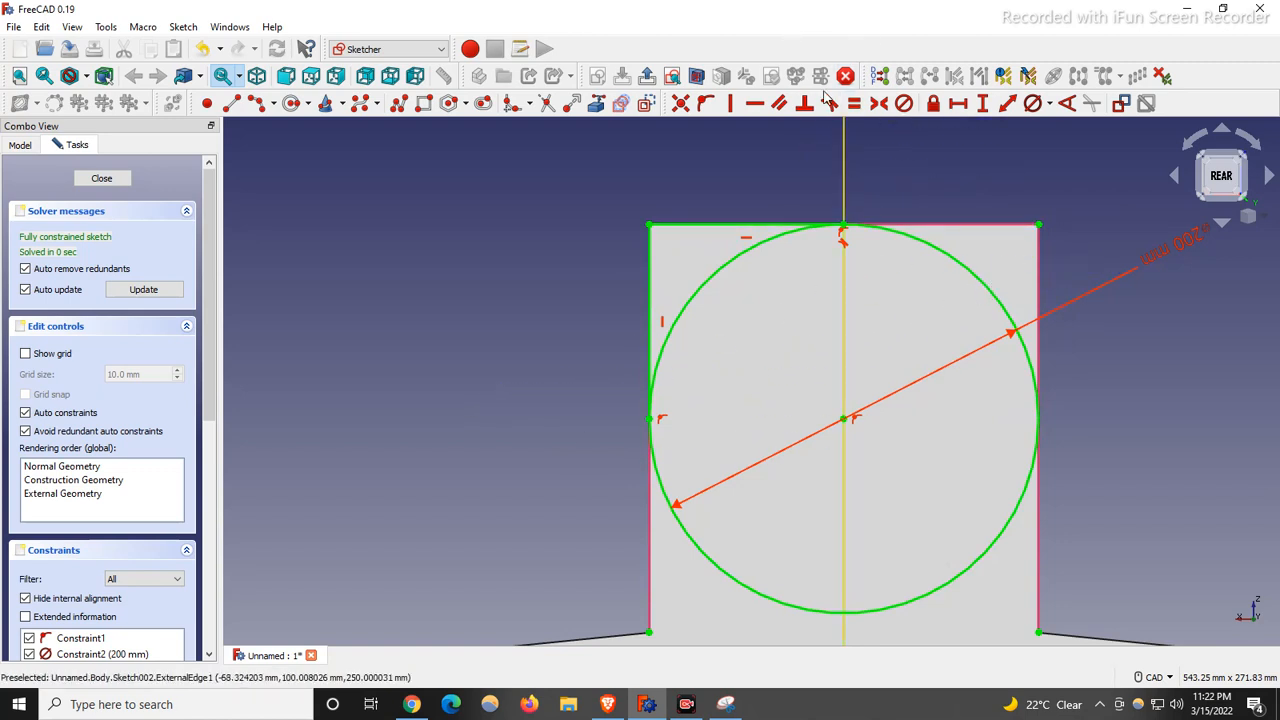
pyautogui.click(546, 106)
pyautogui.click(977, 279)
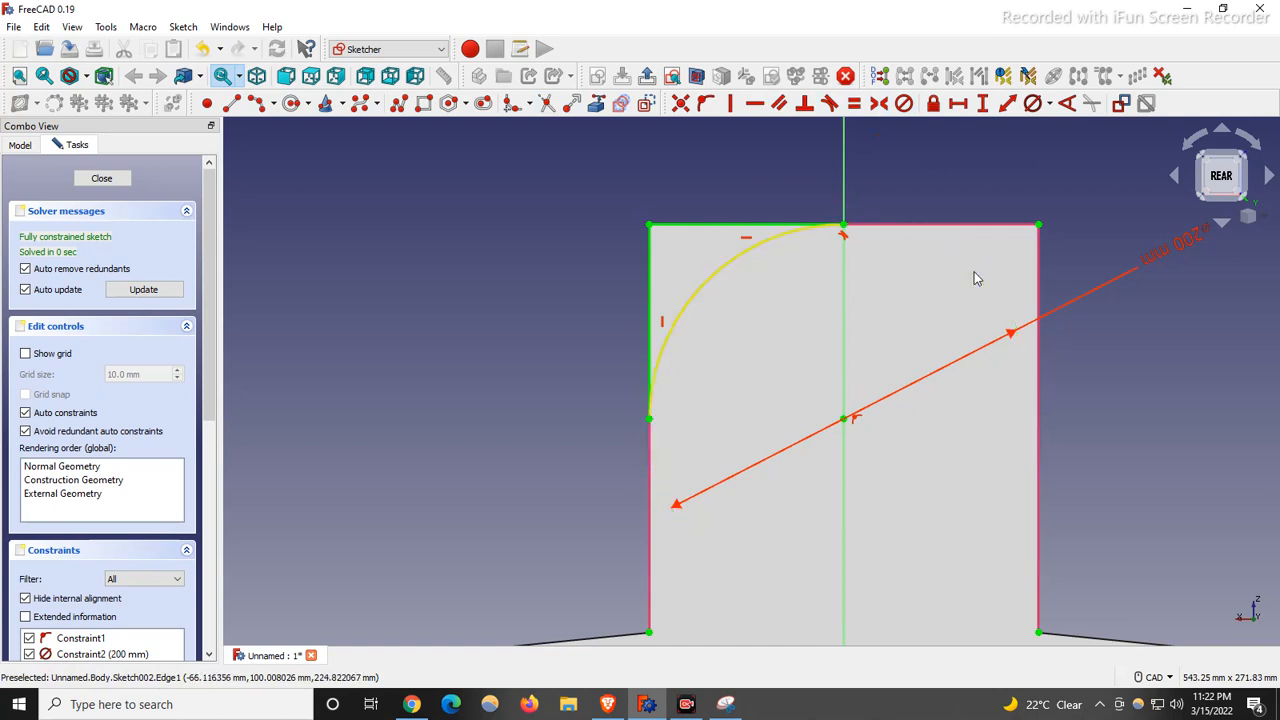
# Step: Inspect the corner profile and close the sketch
pyautogui.scroll(2, 669, 449)
pyautogui.scroll(-2, 643, 443)
pyautogui.scroll(2, 680, 410)
pyautogui.scroll(-2, 555, 398)
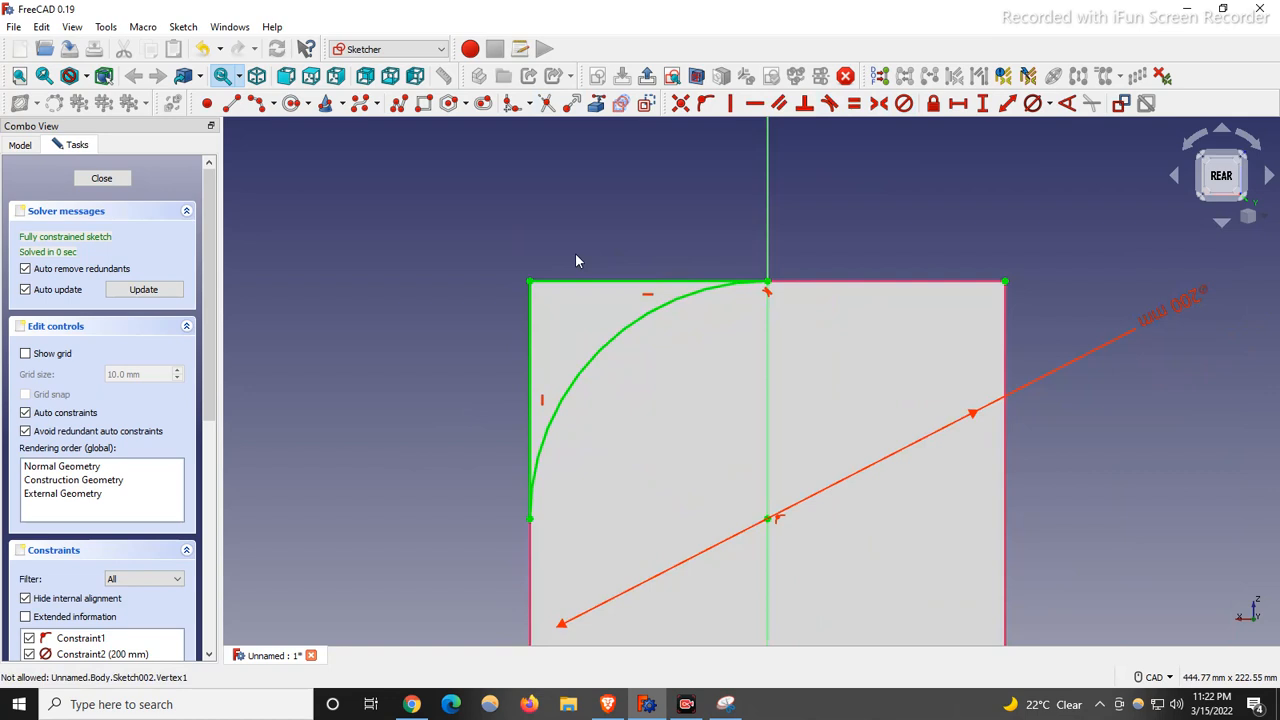
pyautogui.click(101, 180)
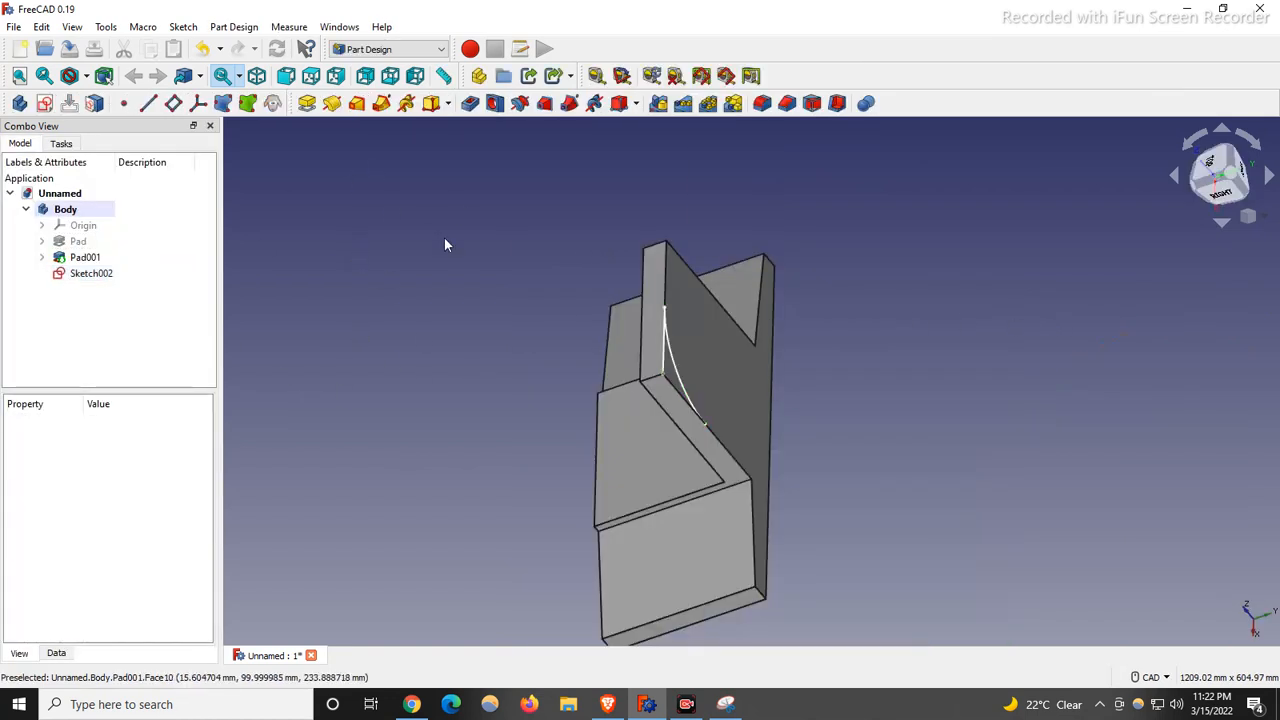
# Step: Pocket the closed corner profile through all to round the lug's upper corner
pyautogui.click(470, 103)
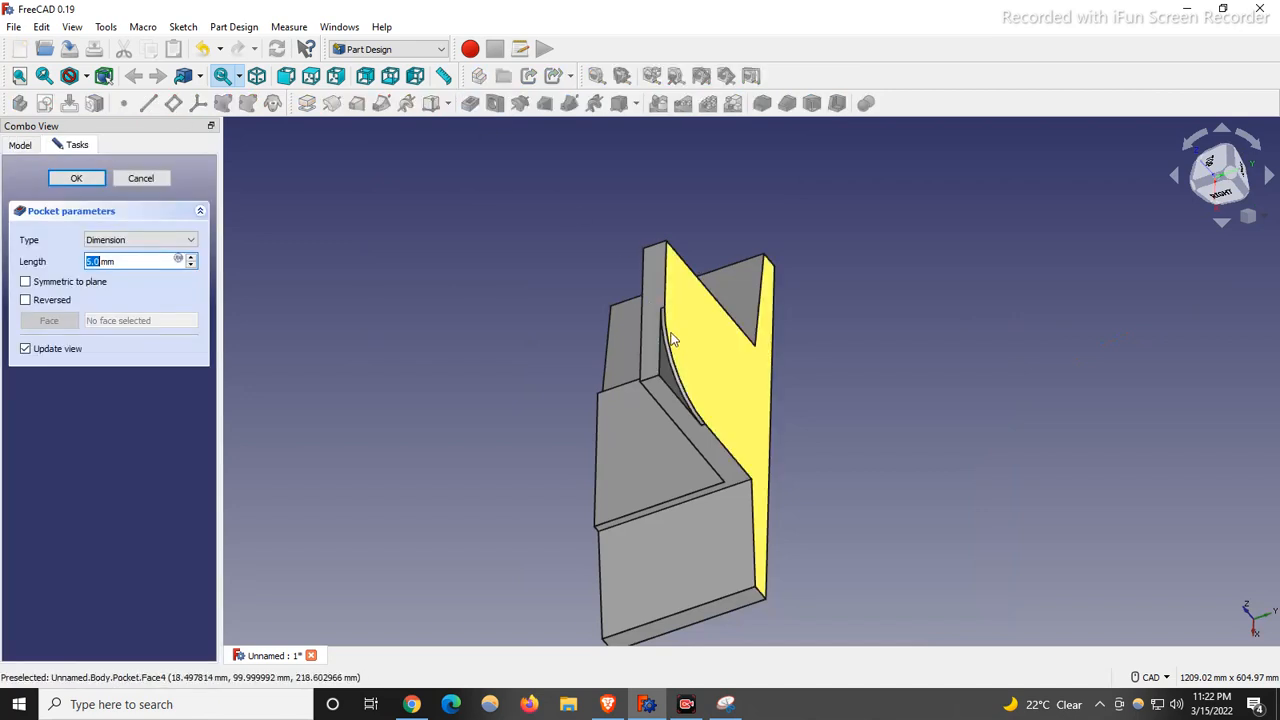
pyautogui.click(105, 243)
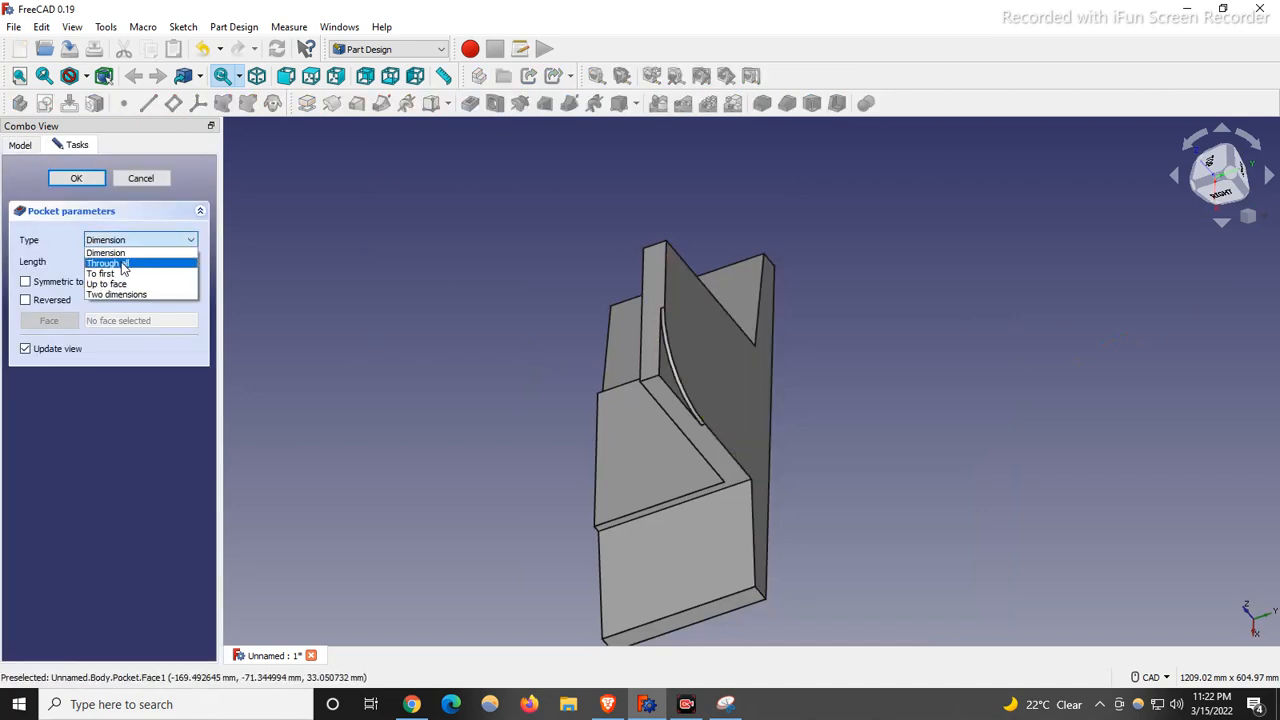
pyautogui.click(108, 263)
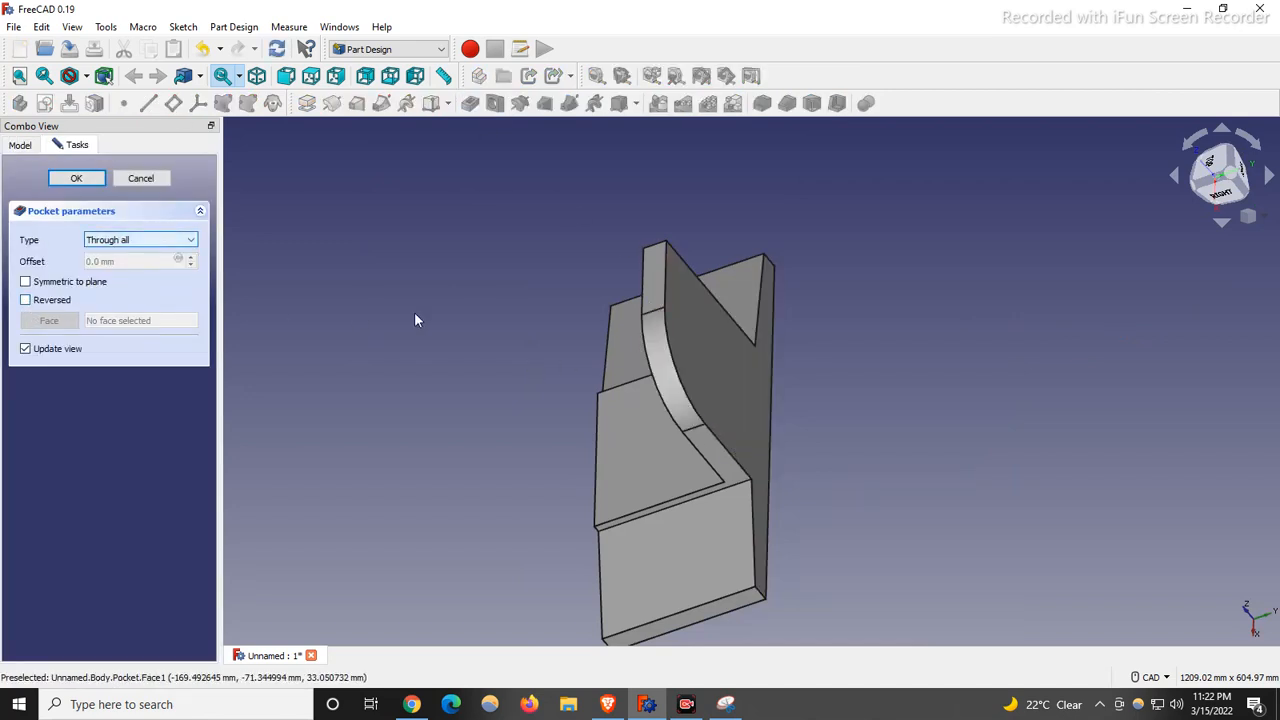
pyautogui.click(89, 180)
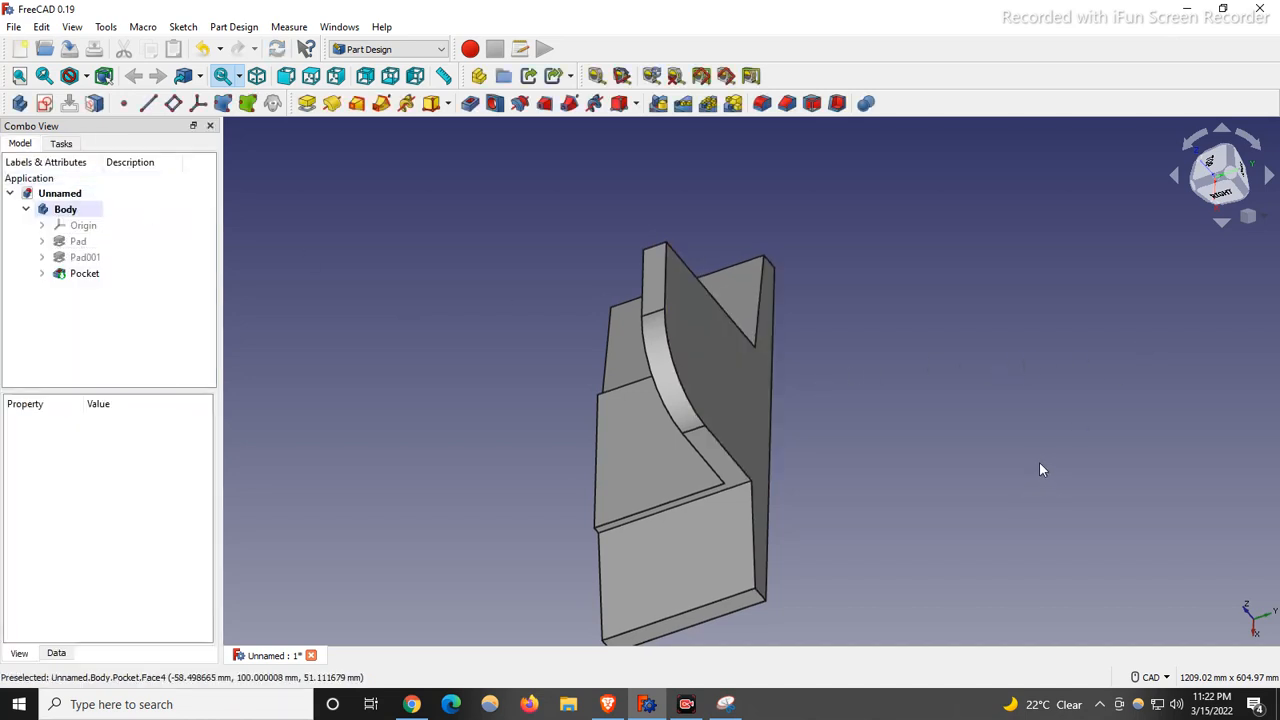
# Step: Inspect the lug's rounded corner from the rear and select the pocket feature that cuts it
pyautogui.moveTo(1049, 461); pyautogui.dragTo(883, 483, button='middle')
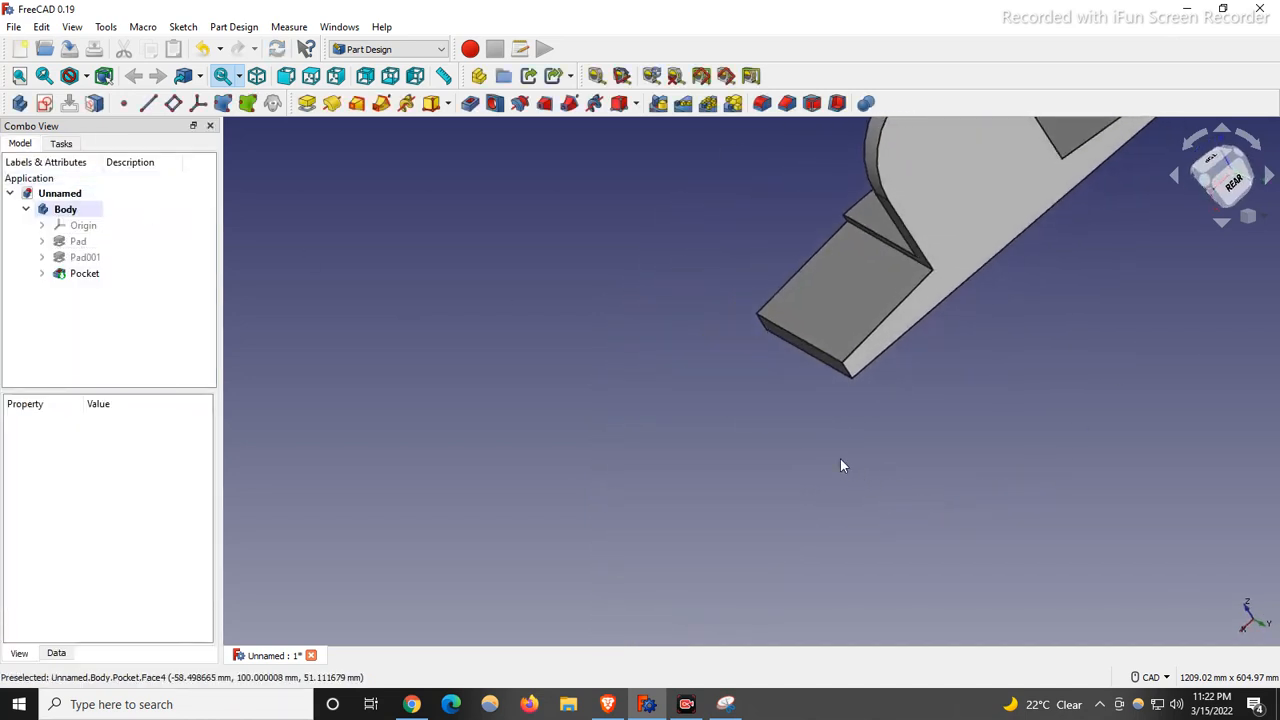
pyautogui.scroll(-5, 855, 427)
pyautogui.scroll(5, 822, 365)
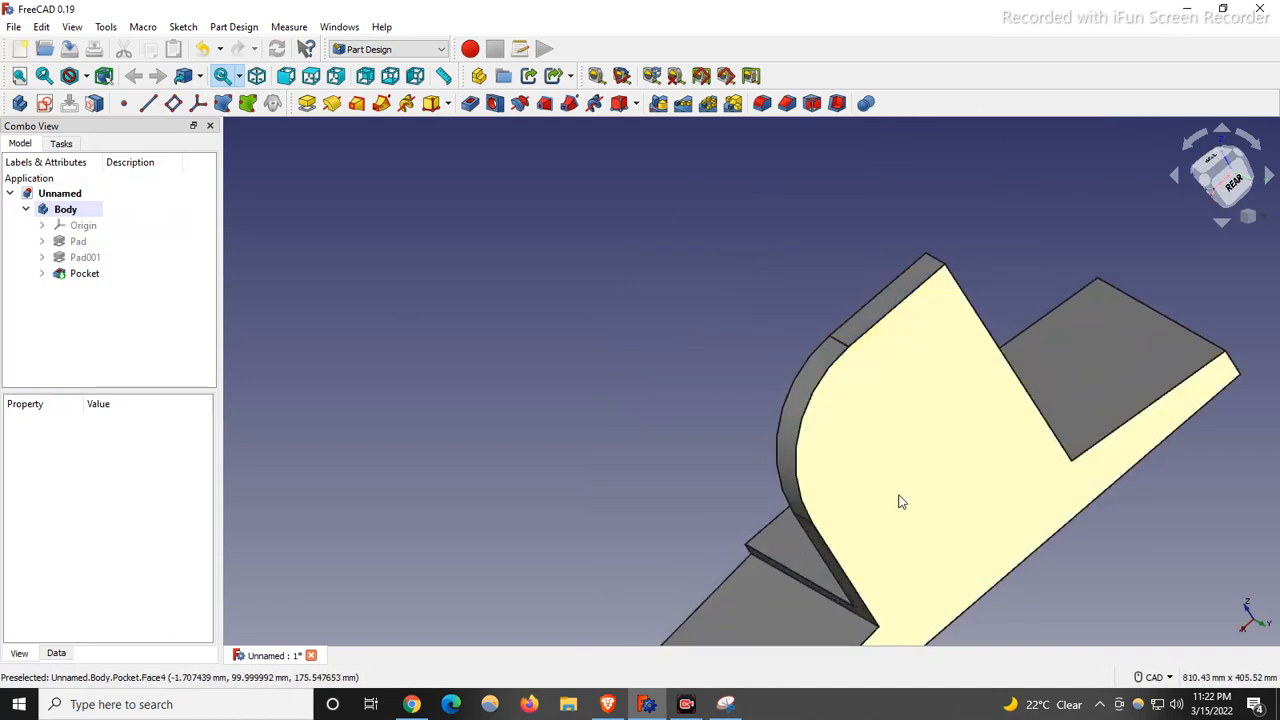
pyautogui.click(72, 274)
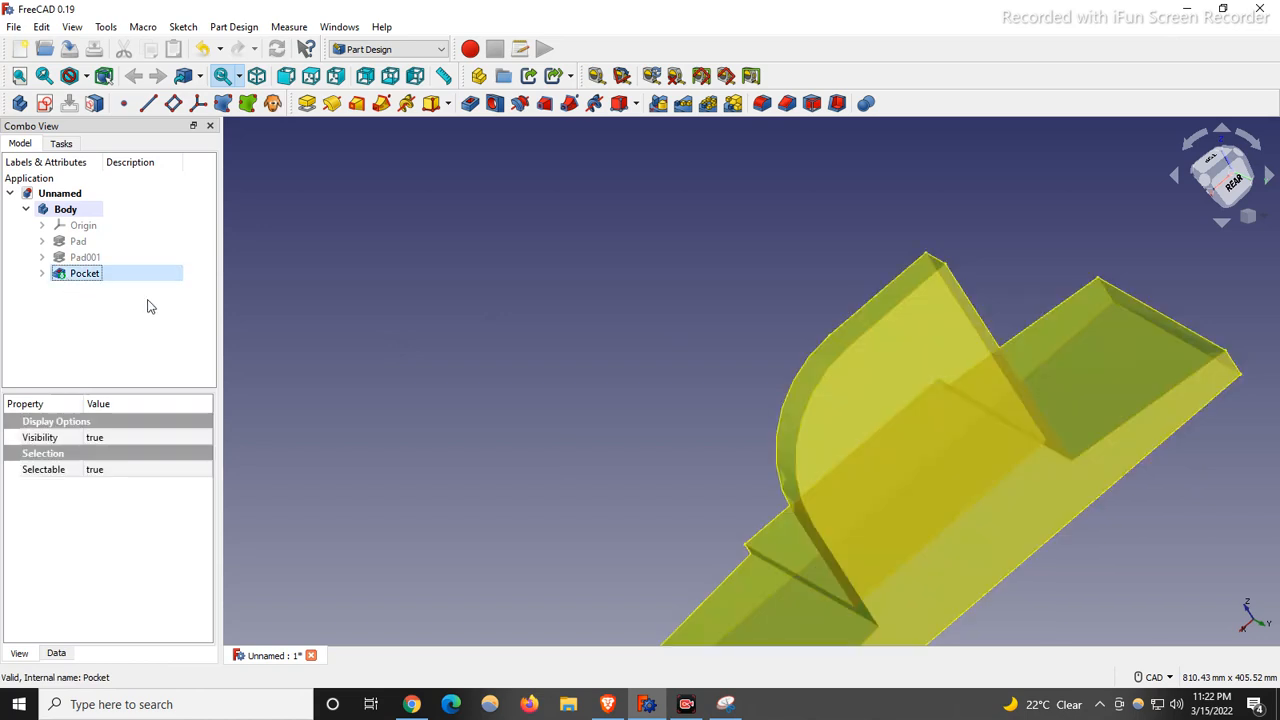
# Step: Mirror the pocket across the Base YZ plane
pyautogui.click(658, 104)
pyautogui.scroll(-4, 585, 290)
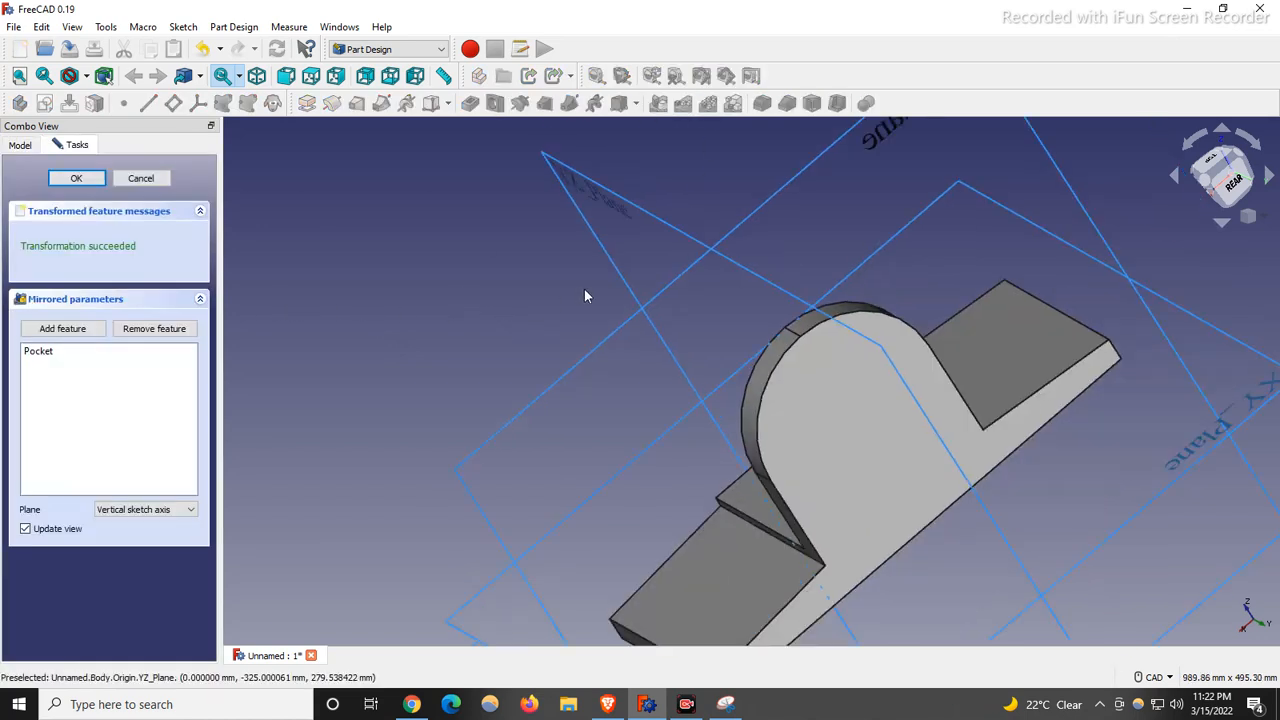
pyautogui.click(637, 242)
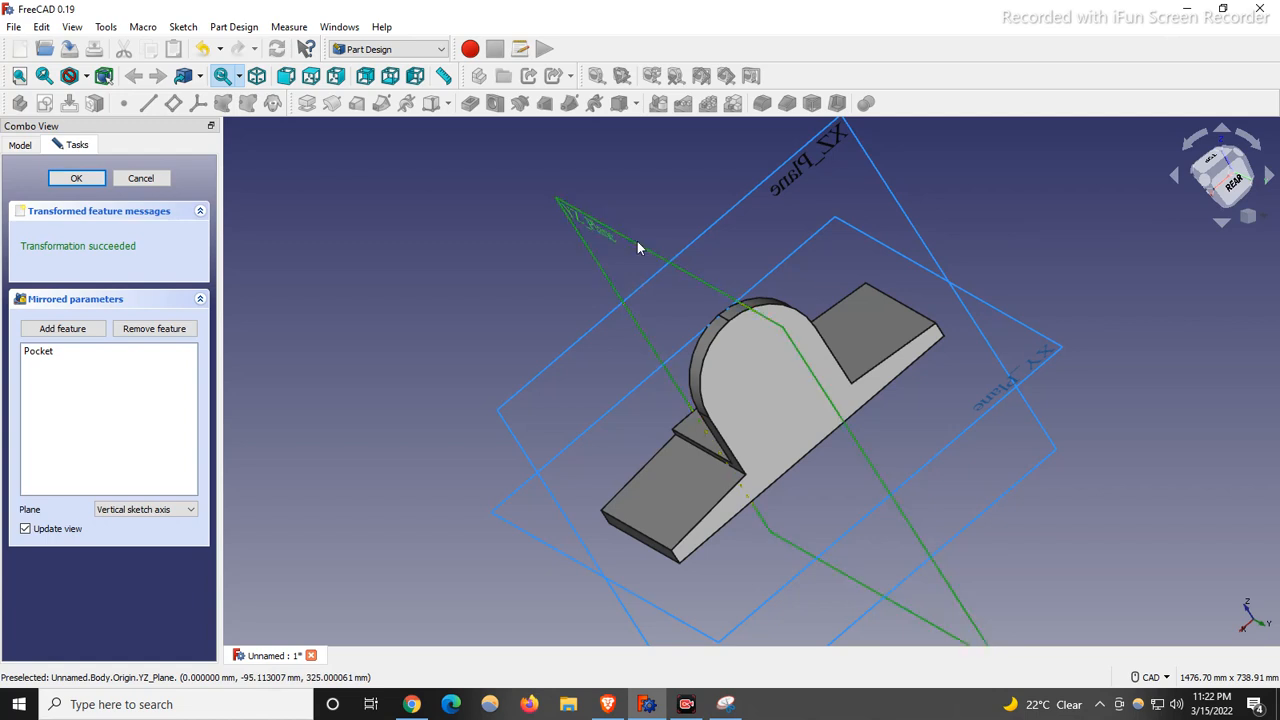
pyautogui.click(150, 510)
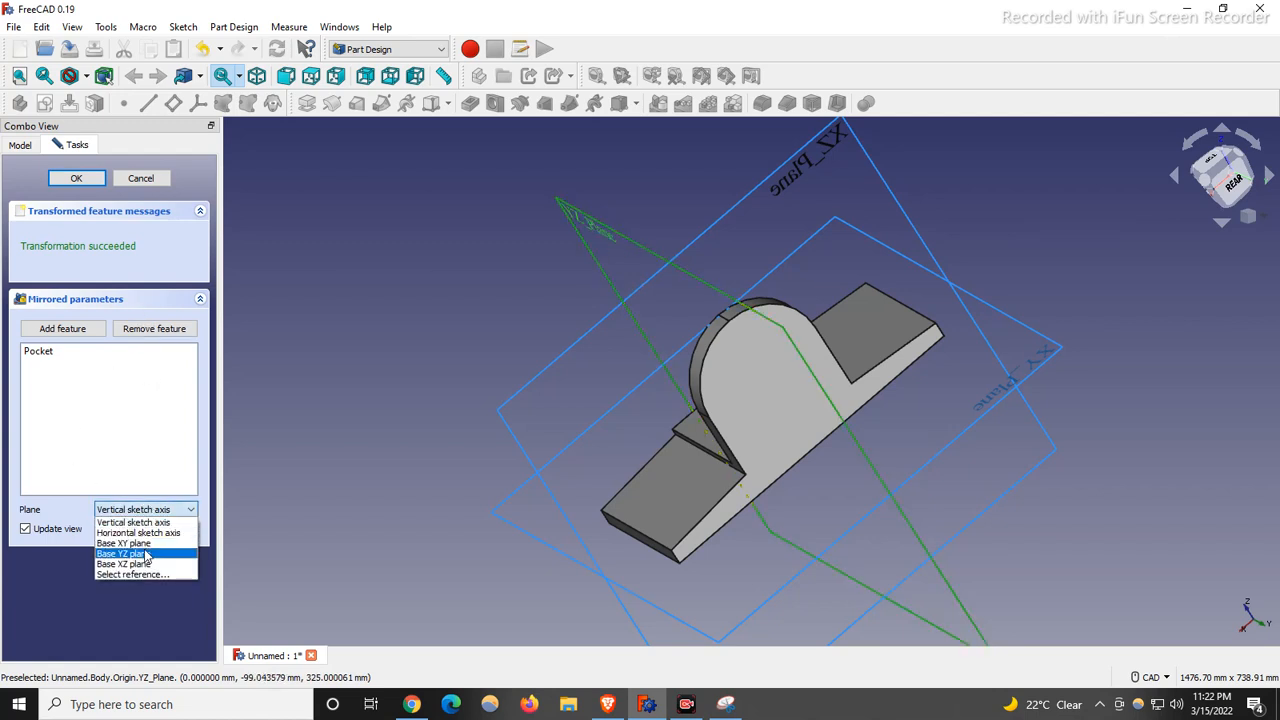
pyautogui.click(146, 554)
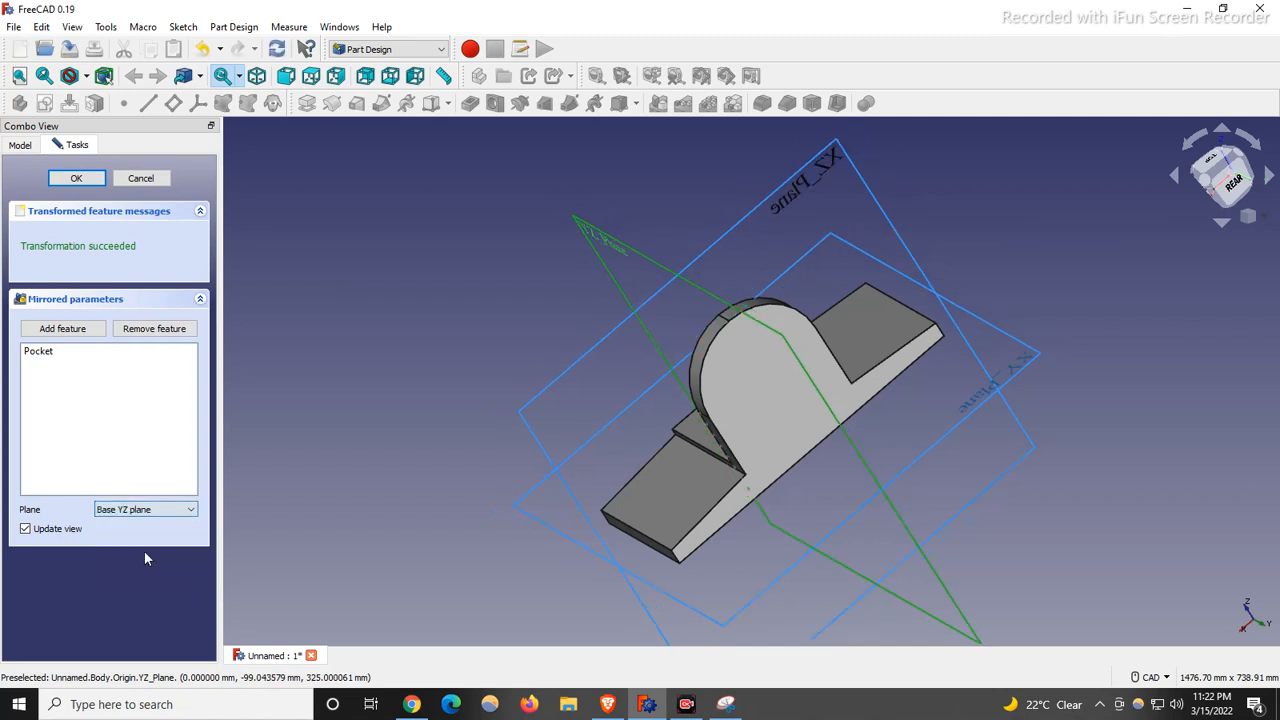
pyautogui.click(78, 178)
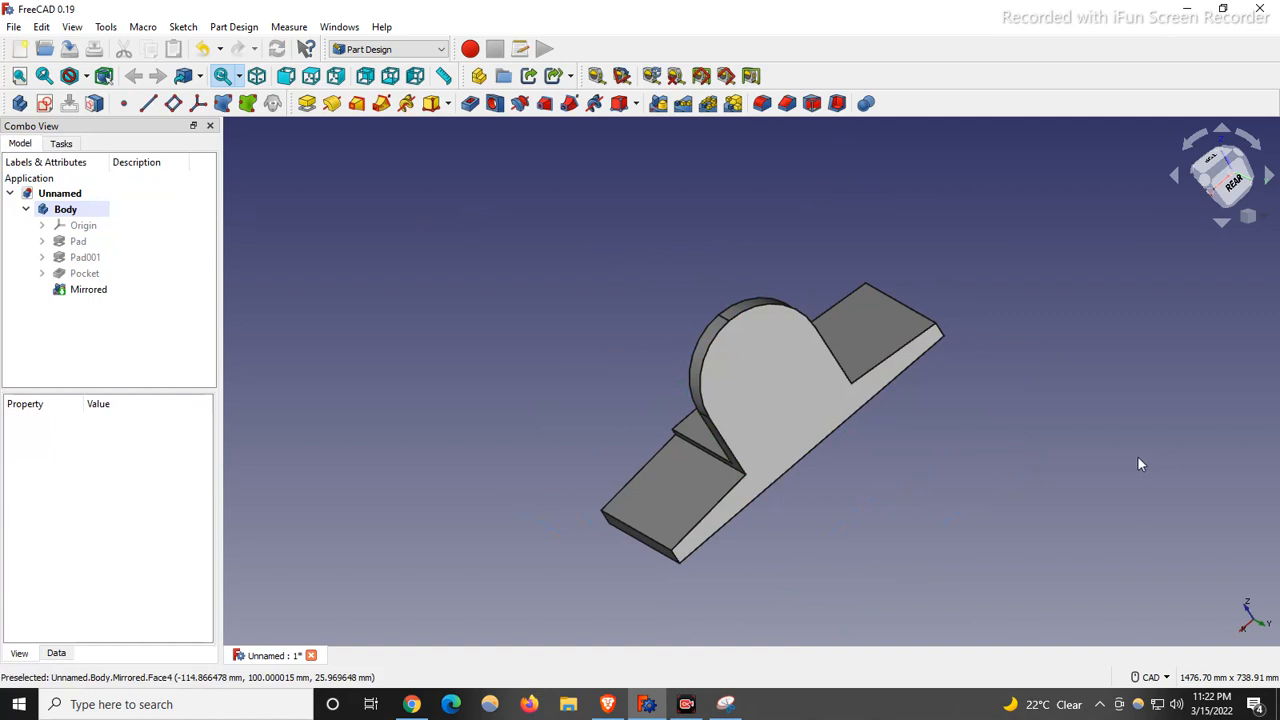
# Step: Switch to the reference drawing in Snipping Tool and circle the Ø100 hole in its front view
pyautogui.press('0')
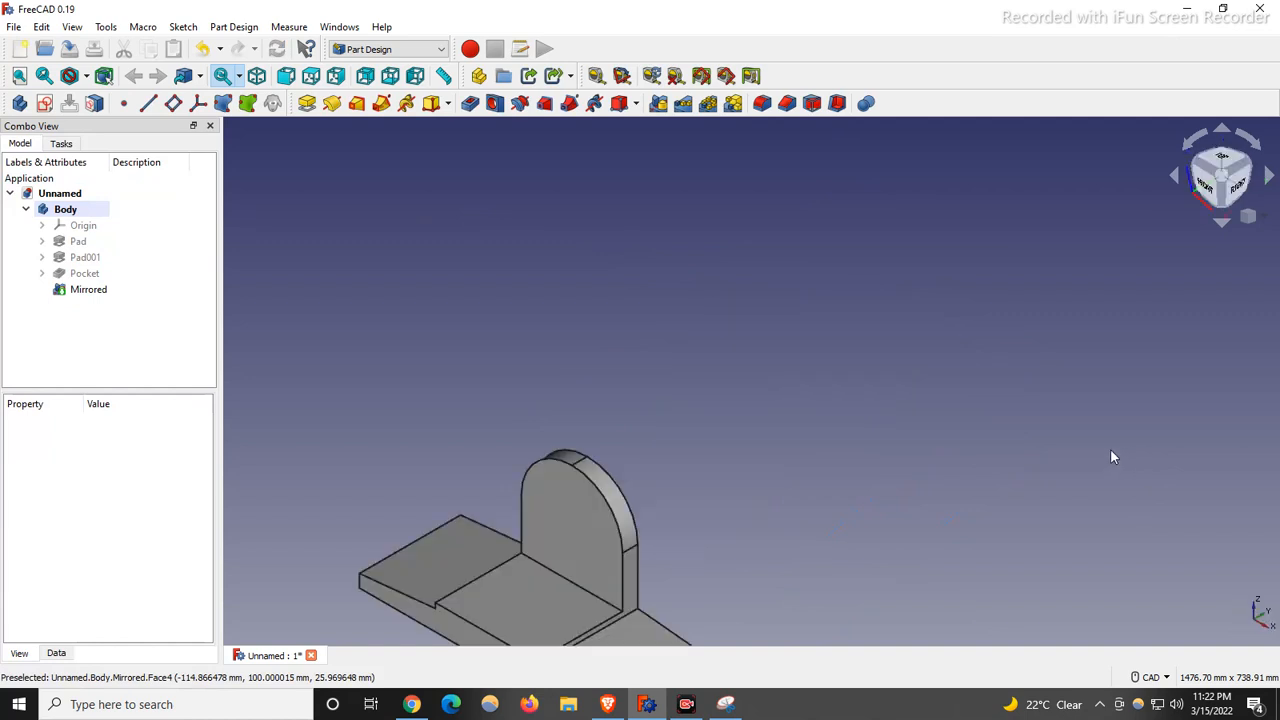
pyautogui.scroll(-3, 764, 299)
pyautogui.scroll(3, 642, 404)
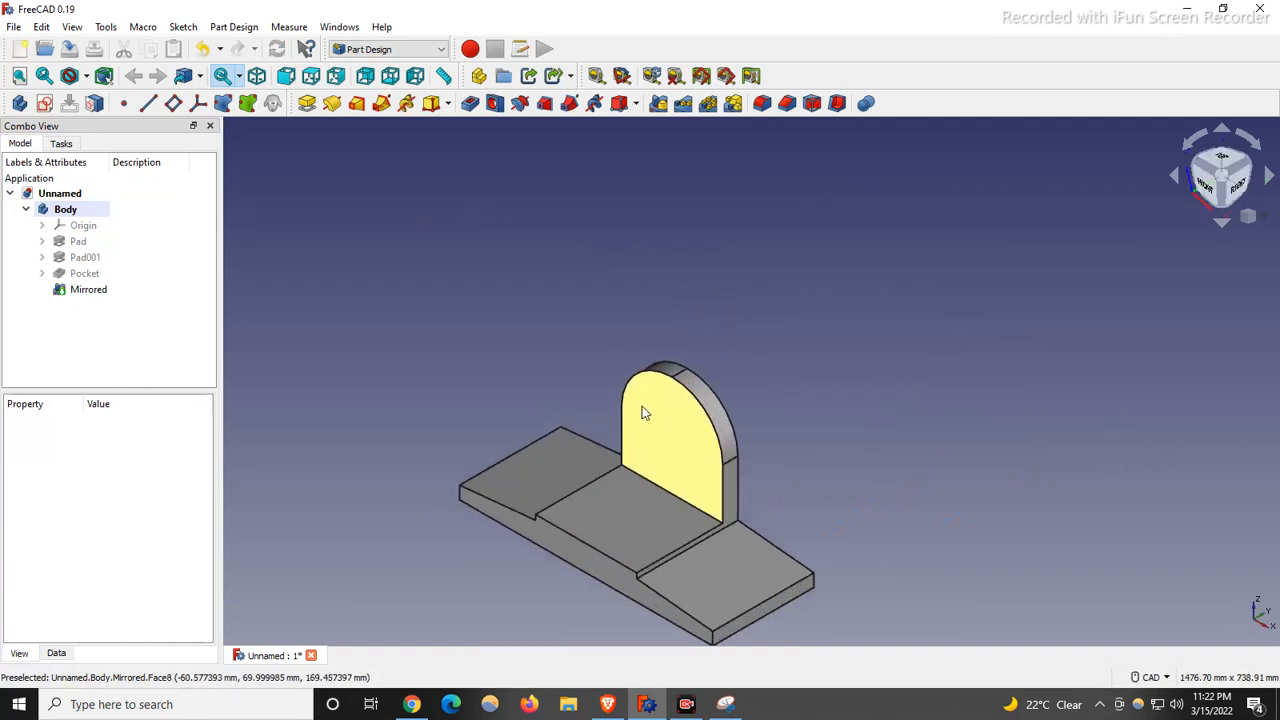
pyautogui.click(685, 429)
pyautogui.click(683, 426)
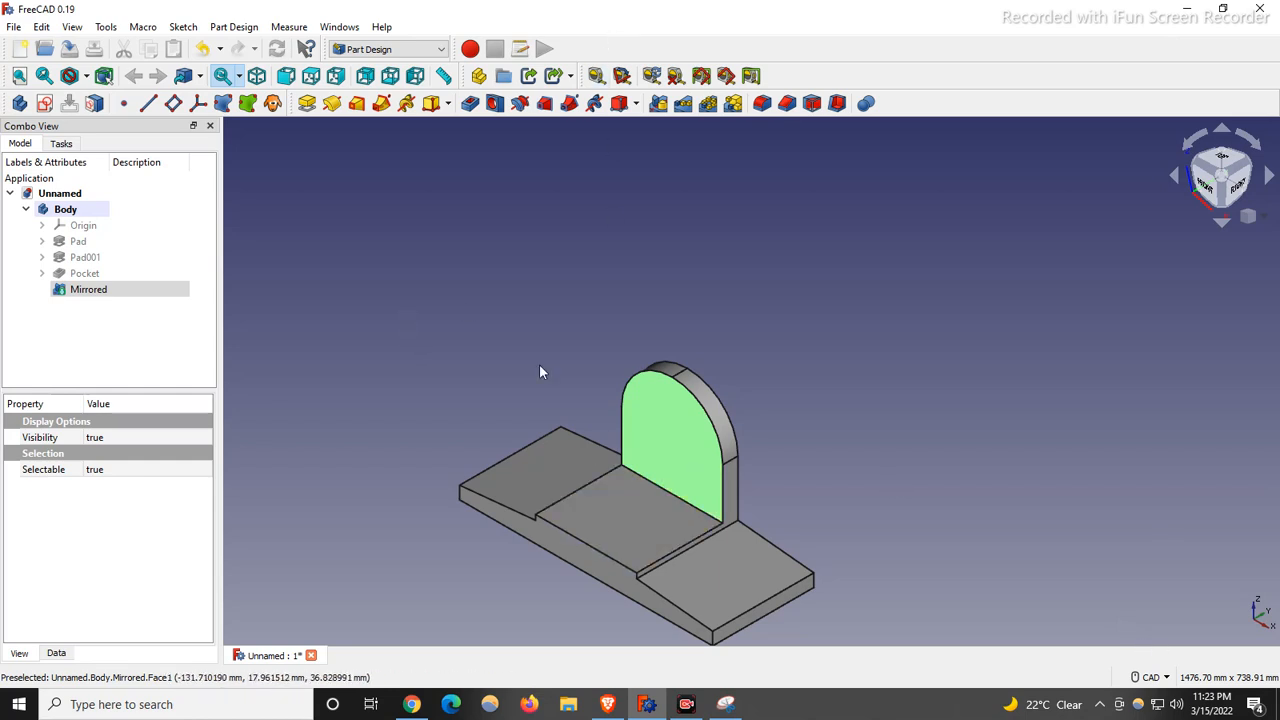
pyautogui.click(991, 350)
pyautogui.click(727, 704)
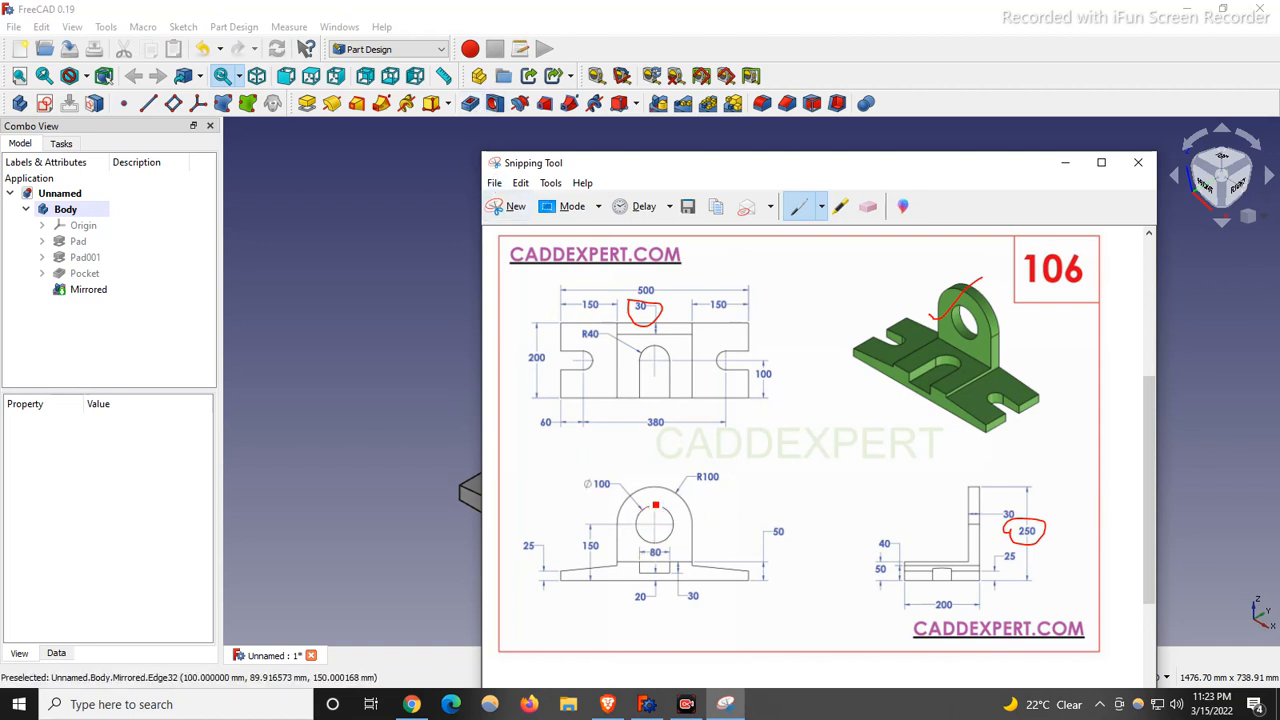
pyautogui.moveTo(628, 515)
pyautogui.mouseDown()
pyautogui.moveTo(656, 497)
pyautogui.moveTo(682, 526)
pyautogui.moveTo(654, 552)
pyautogui.moveTo(633, 503)
pyautogui.mouseUp()
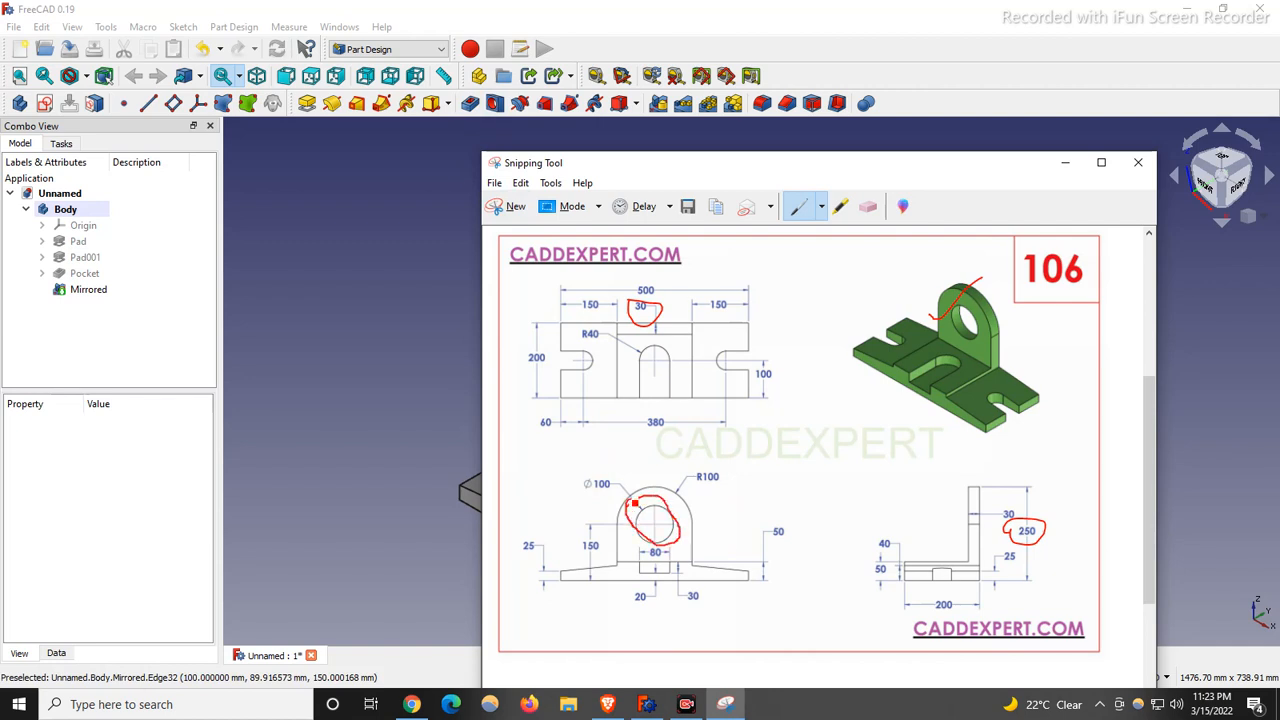
# Step: Back in FreeCAD, start a sketch on the upright's front face and draw a circle of about 59 mm radius centred on the vertical axis
pyautogui.click(365, 482)
pyautogui.click(660, 457)
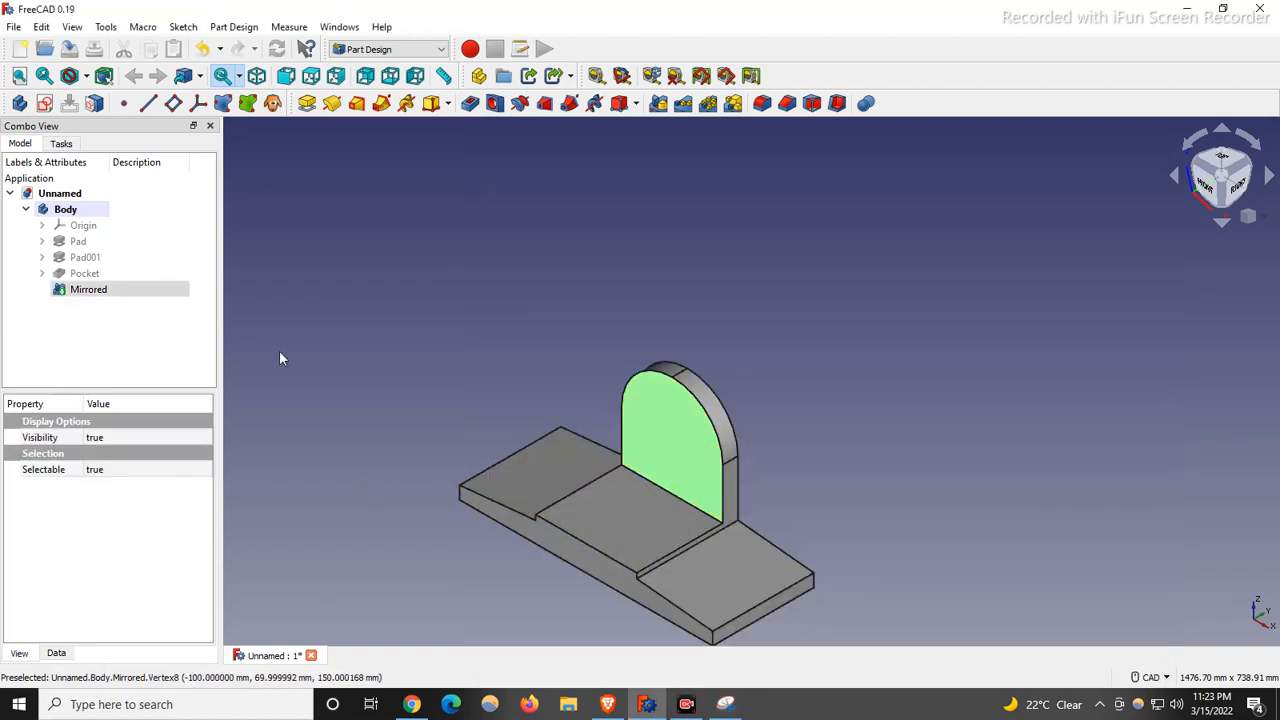
pyautogui.click(44, 103)
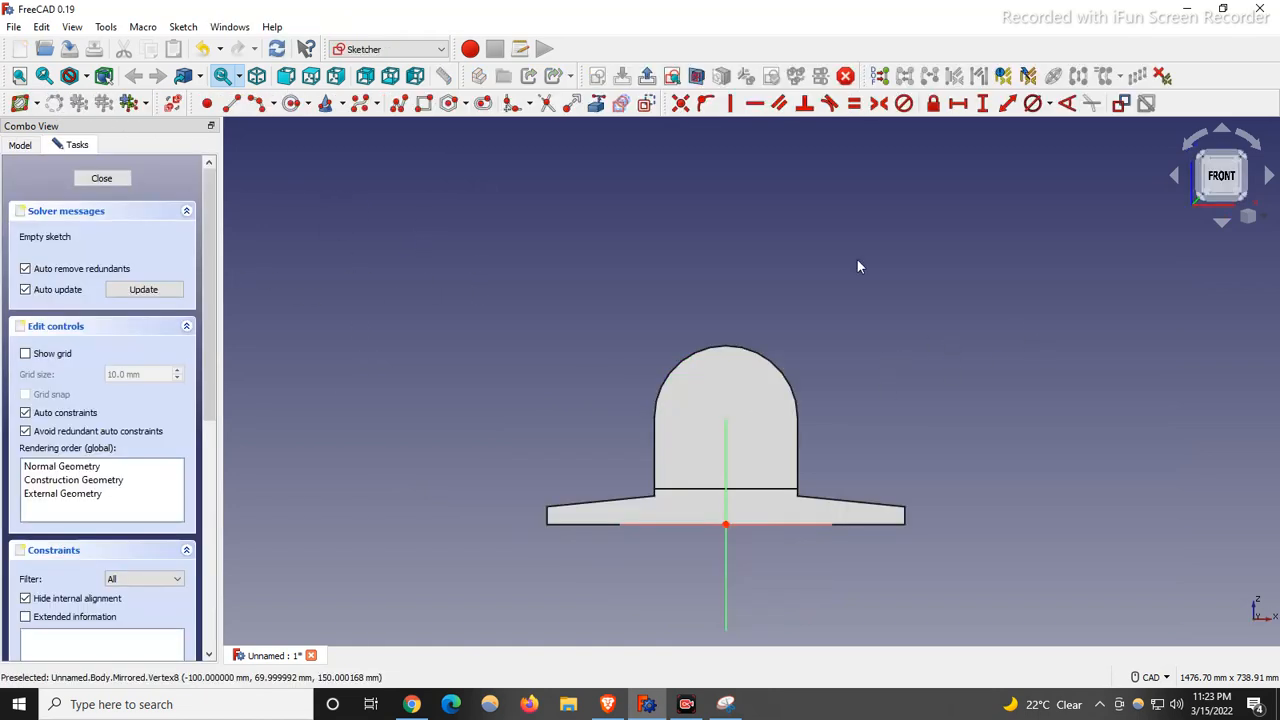
pyautogui.click(291, 103)
pyautogui.click(726, 436)
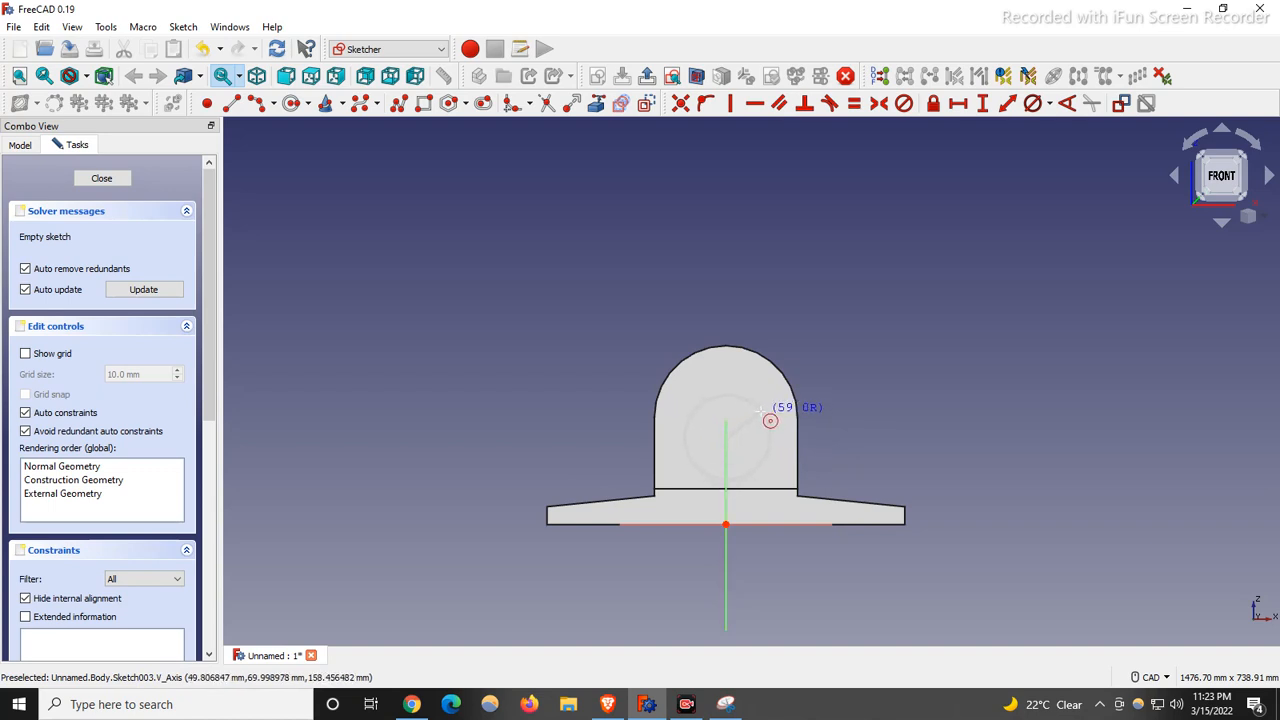
pyautogui.click(761, 414)
pyautogui.scroll(2, 711, 408)
pyautogui.scroll(1, 710, 408)
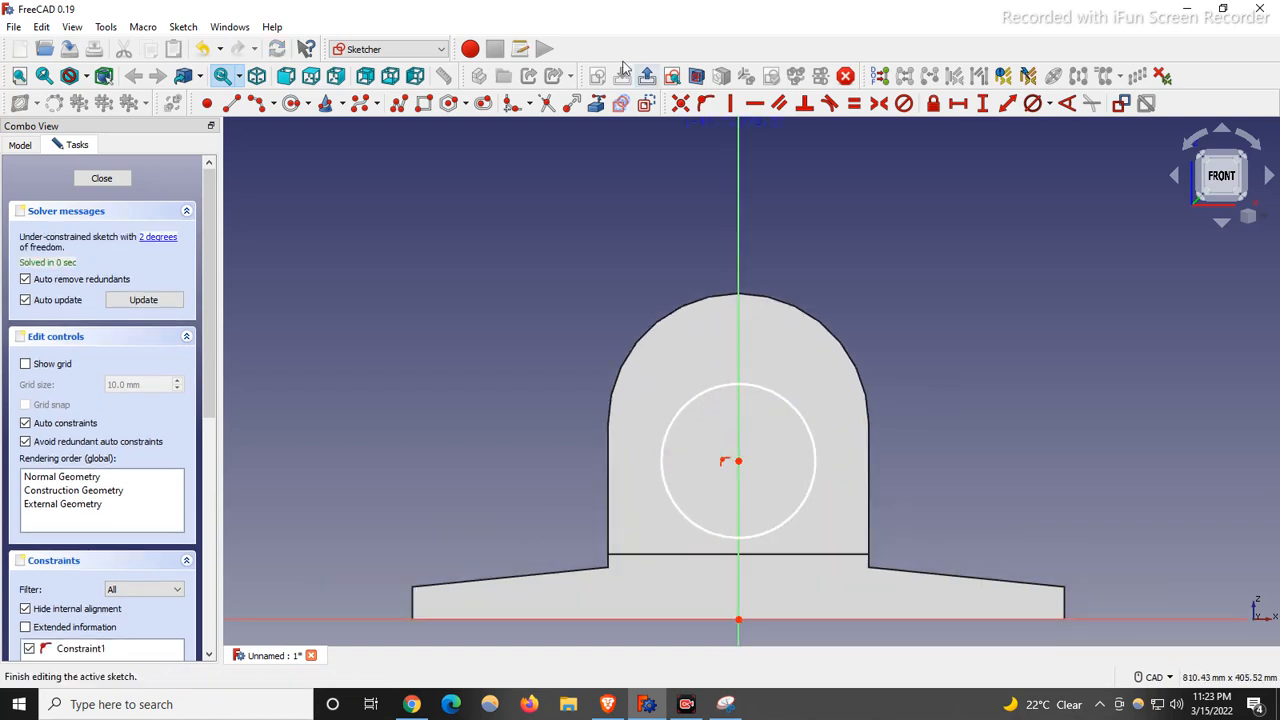
pyautogui.click(550, 241)
pyautogui.press('Escape')
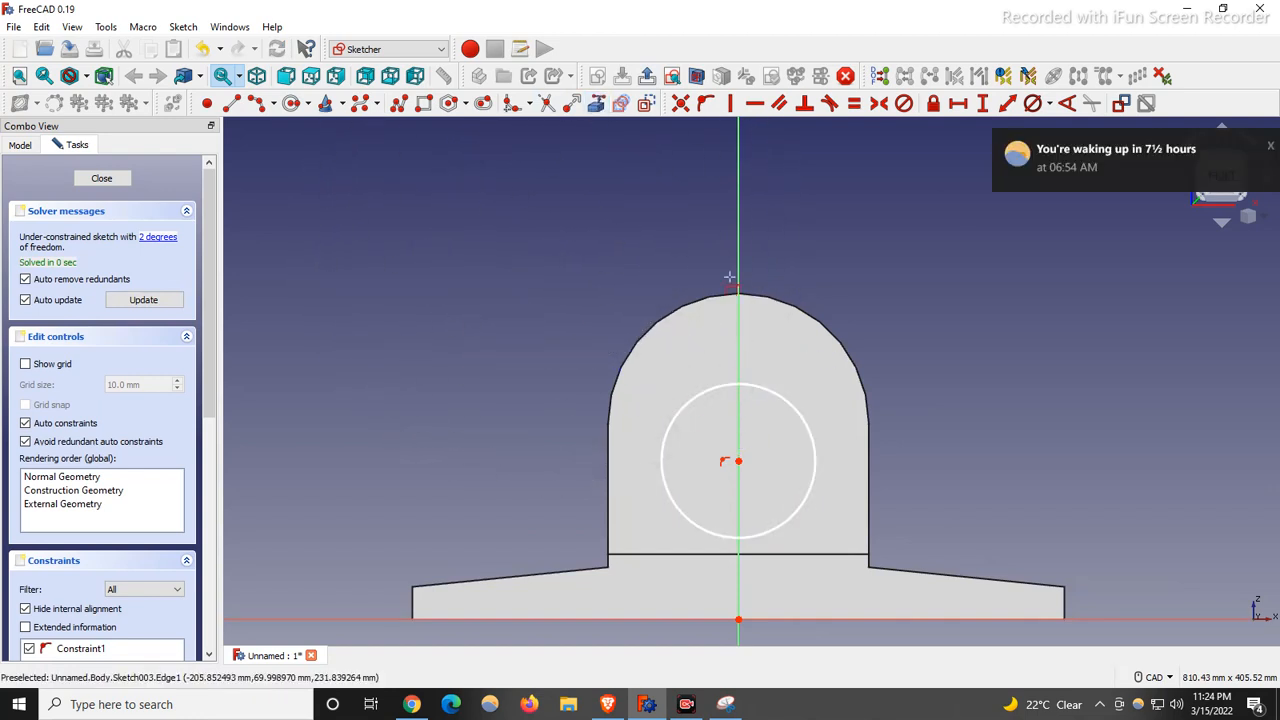
# Step: Project the upright's rounded top edge as external geometry and make the circle's centre coincident with the arc's centre
pyautogui.click(761, 295)
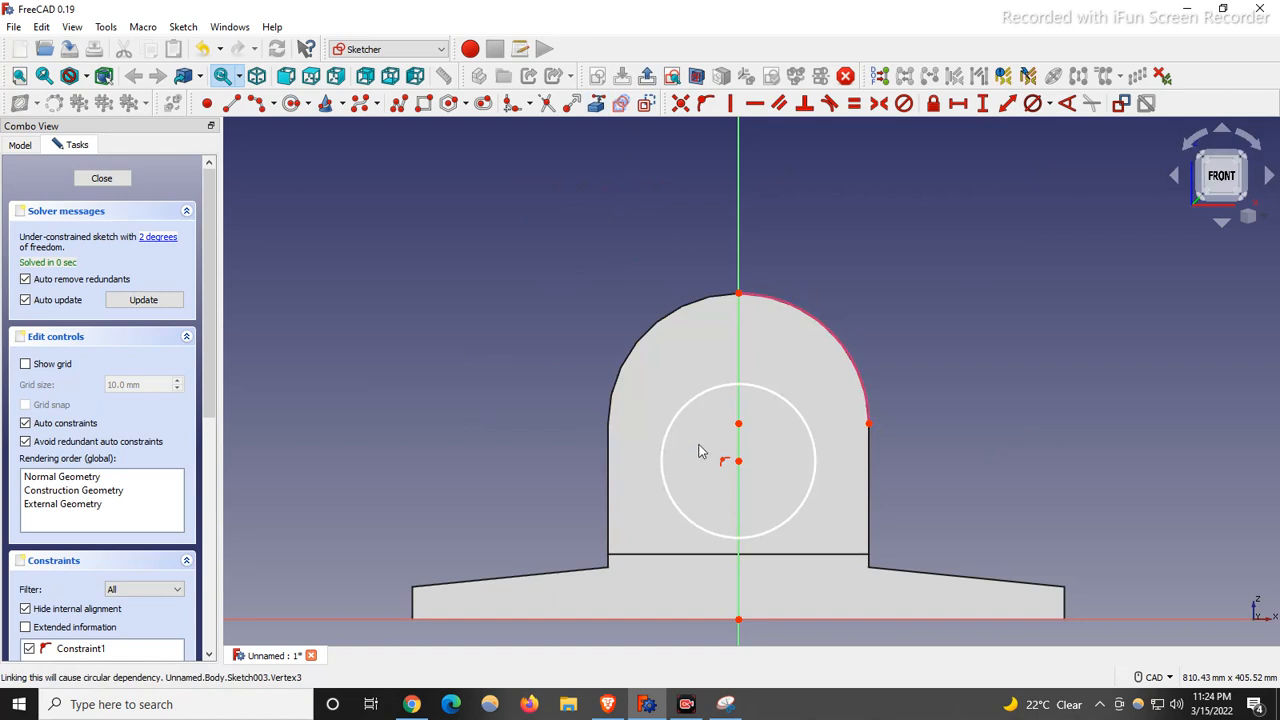
pyautogui.click(738, 461)
pyautogui.click(739, 424)
pyautogui.click(680, 103)
pyautogui.scroll(-2, 593, 302)
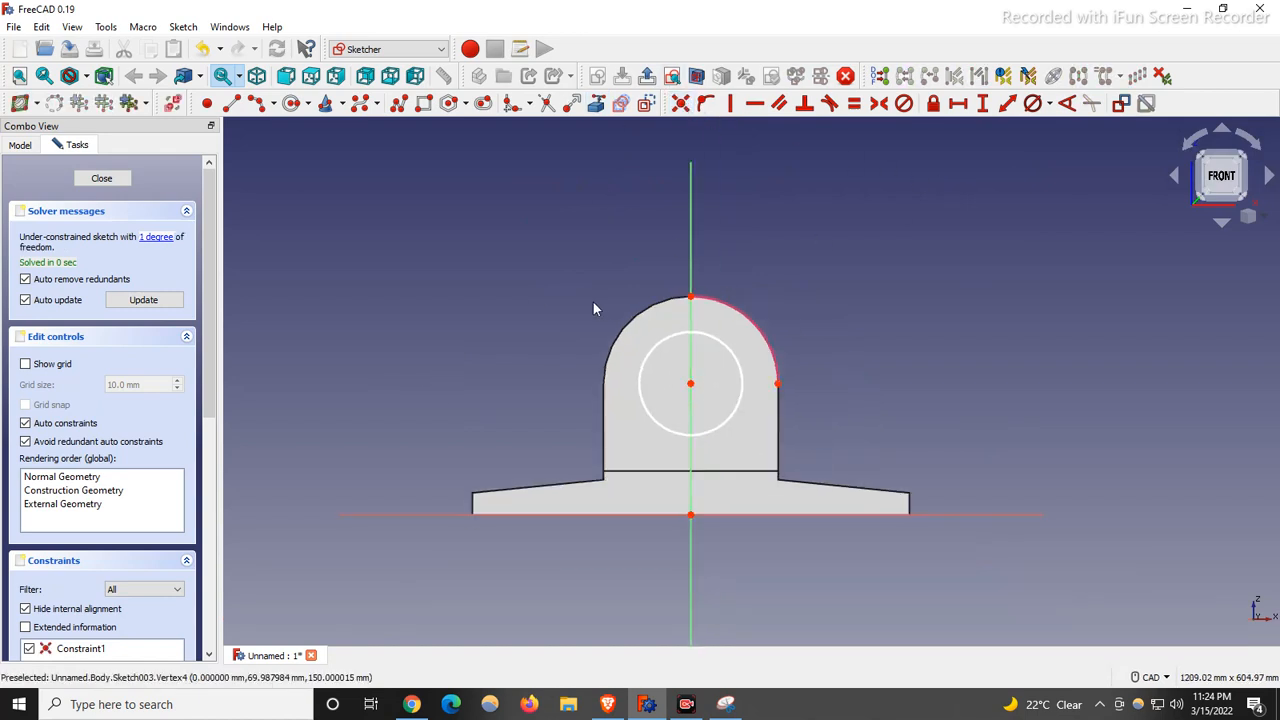
# Step: Constrain the circle's diameter to 100 mm and place the dimension outside the upright's profile
pyautogui.click(1049, 104)
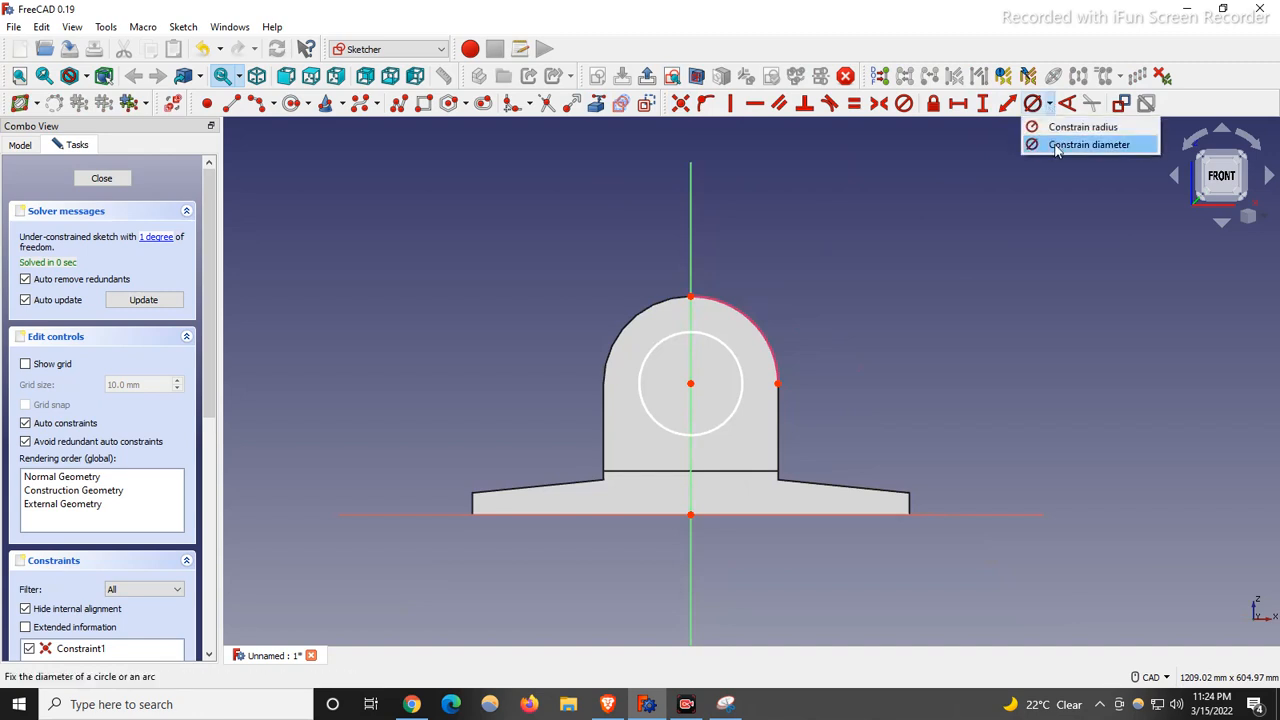
pyautogui.click(1058, 141)
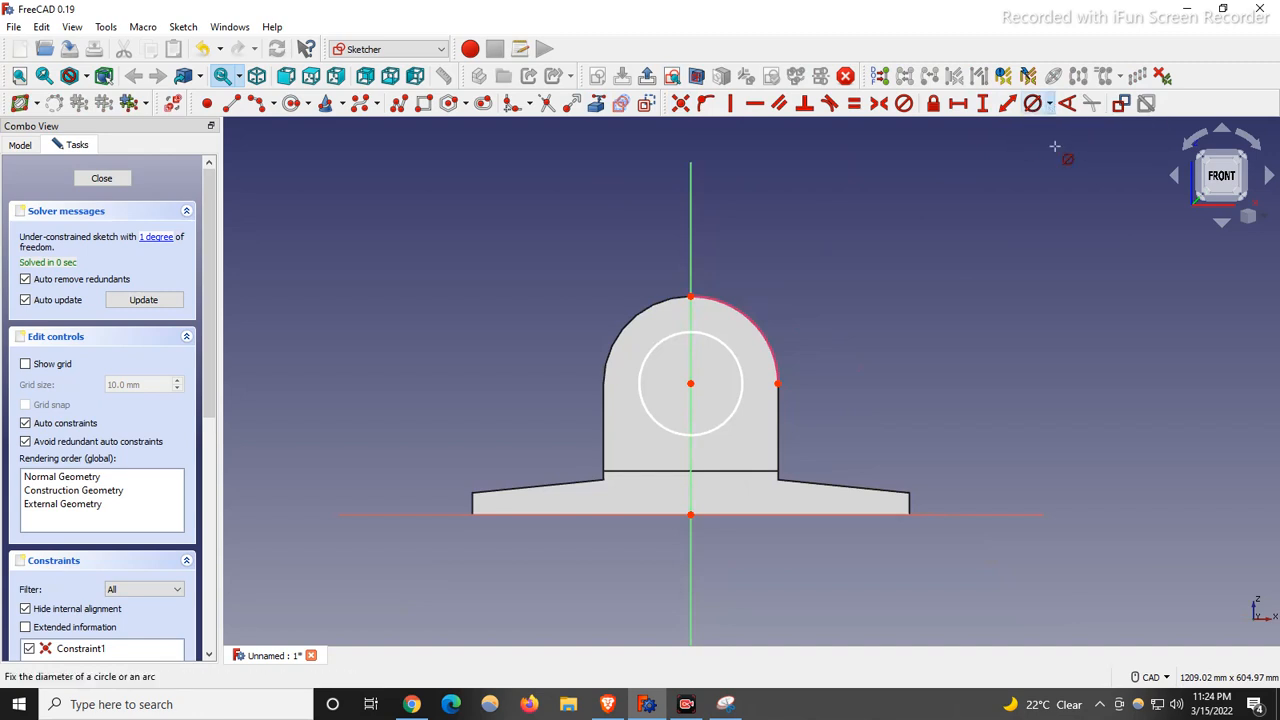
pyautogui.click(728, 350)
pyautogui.write('100')
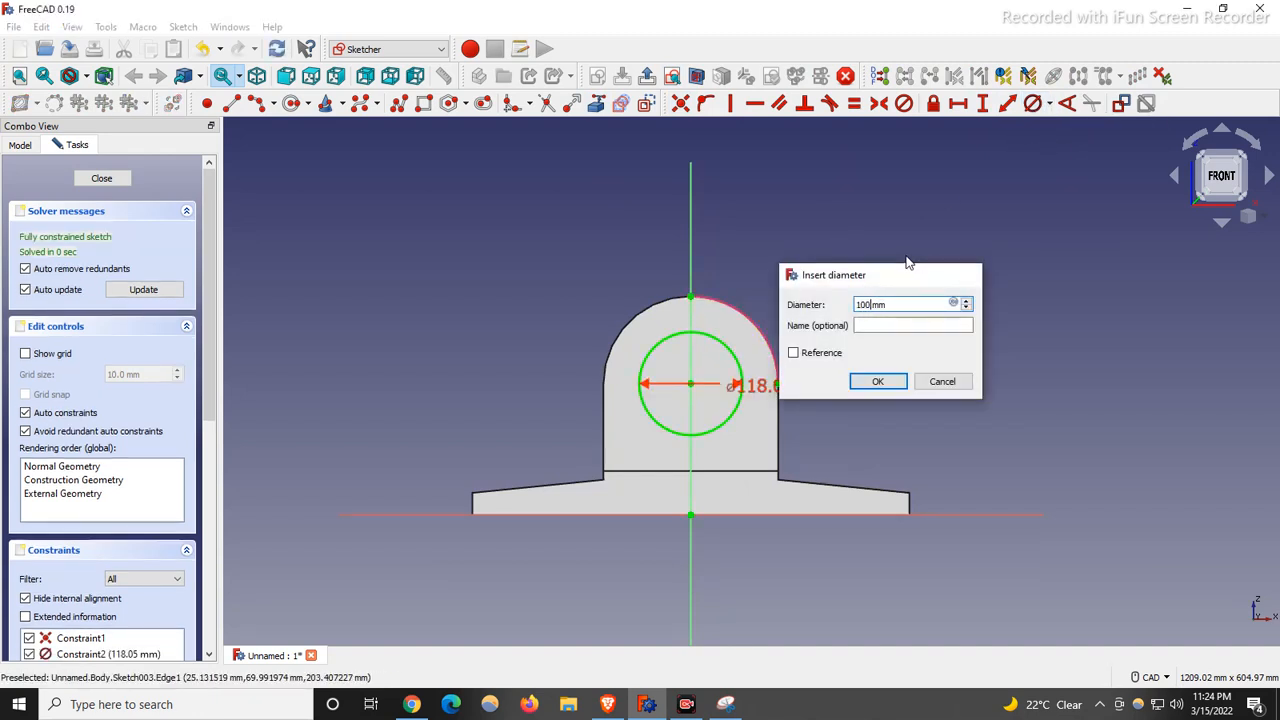
pyautogui.press('Return')
pyautogui.moveTo(760, 387); pyautogui.dragTo(554, 306)
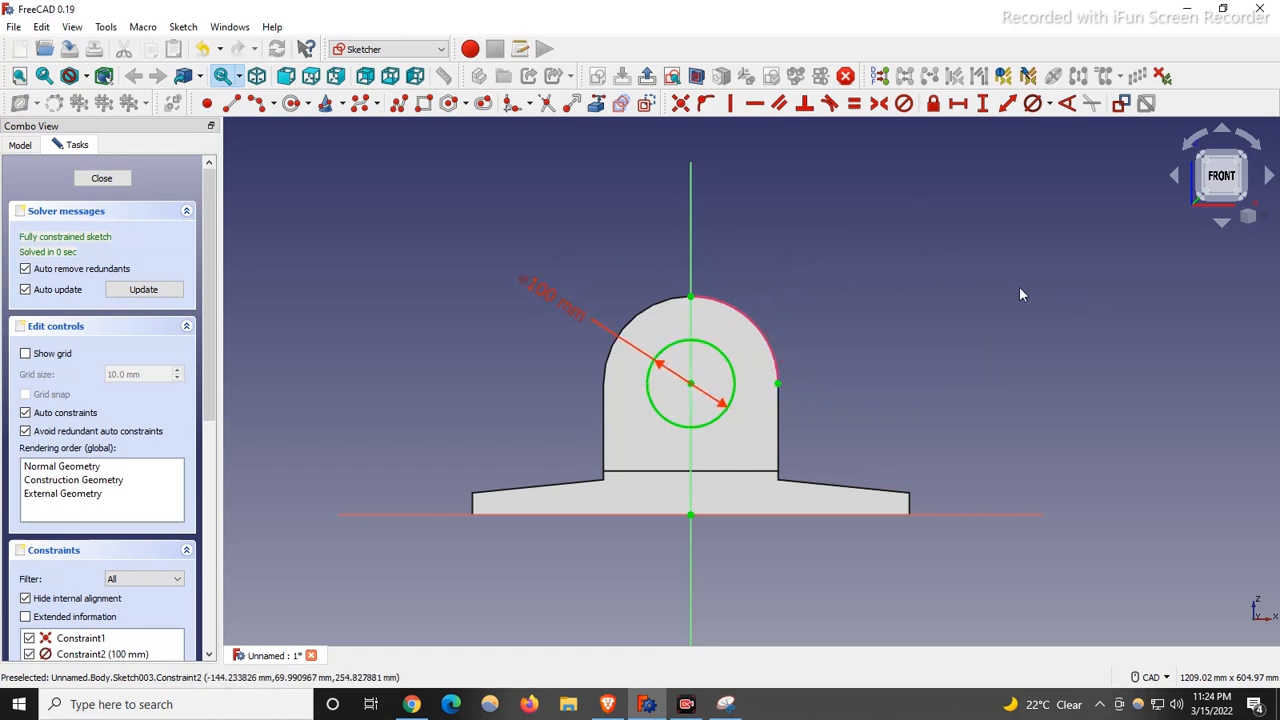
# Step: Close the sketch and cut its circle through the upright with a Through all Pocket
pyautogui.click(85, 178)
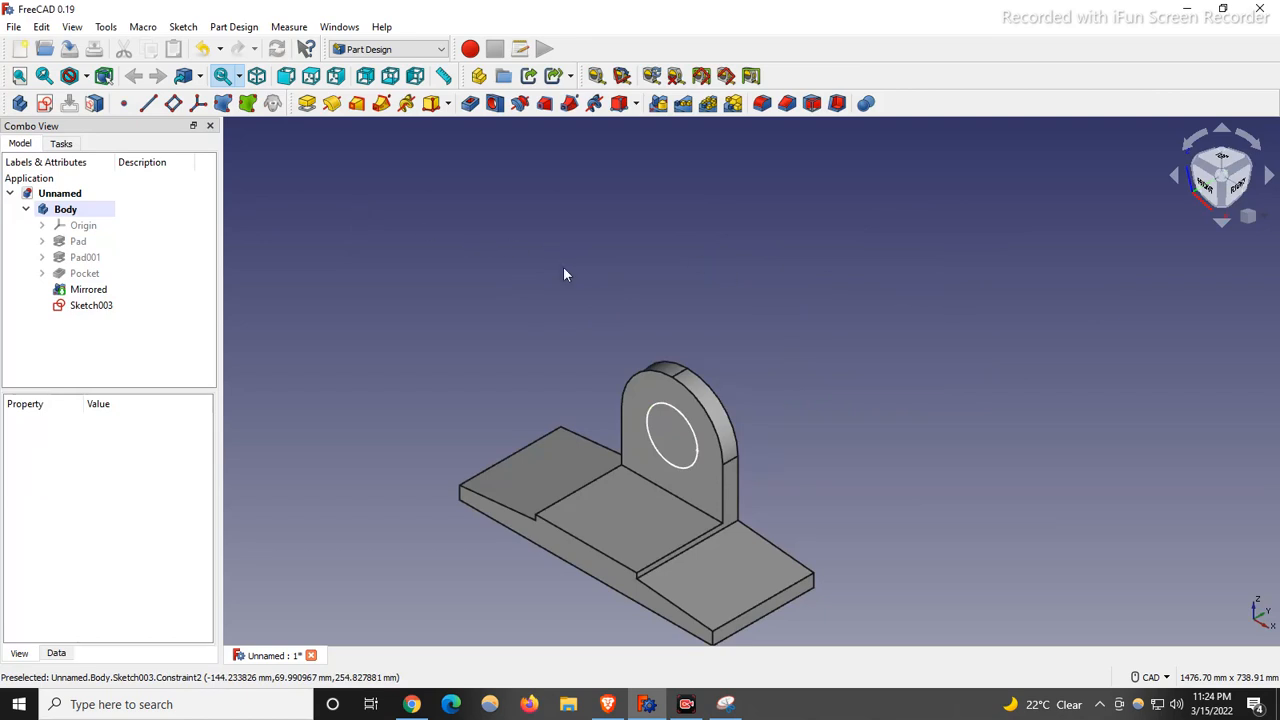
pyautogui.click(470, 103)
pyautogui.click(128, 240)
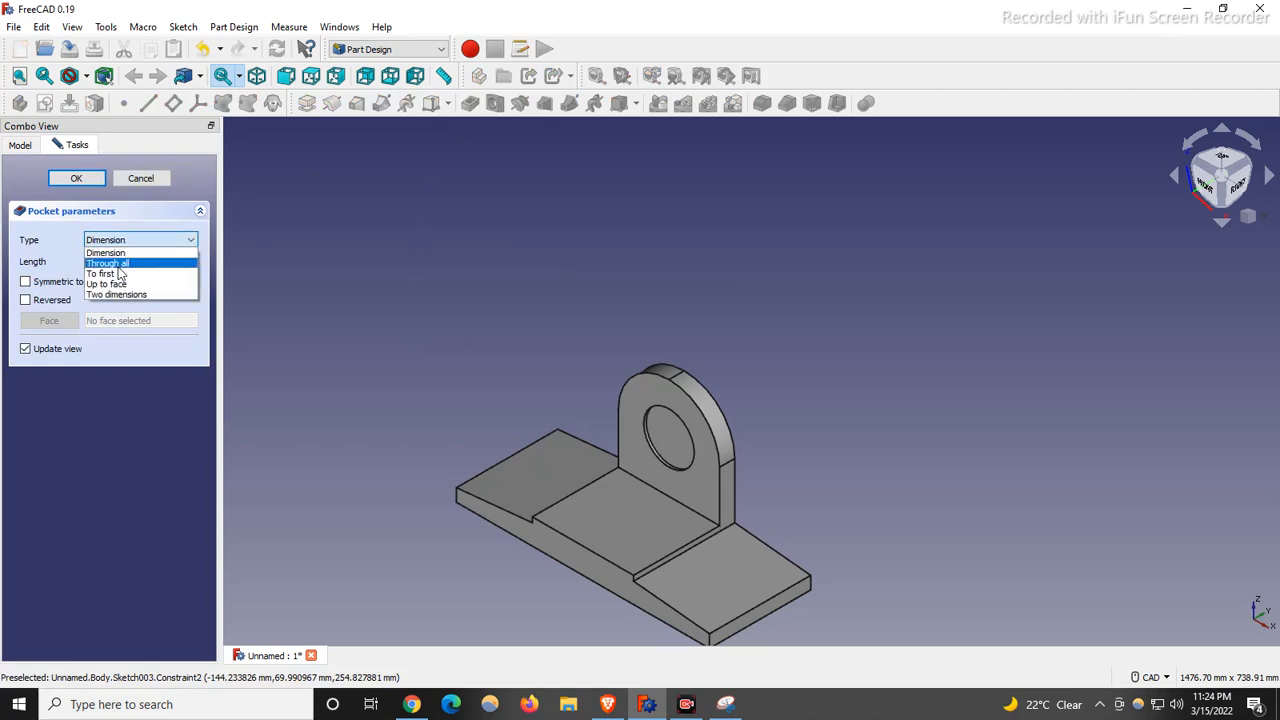
pyautogui.click(119, 264)
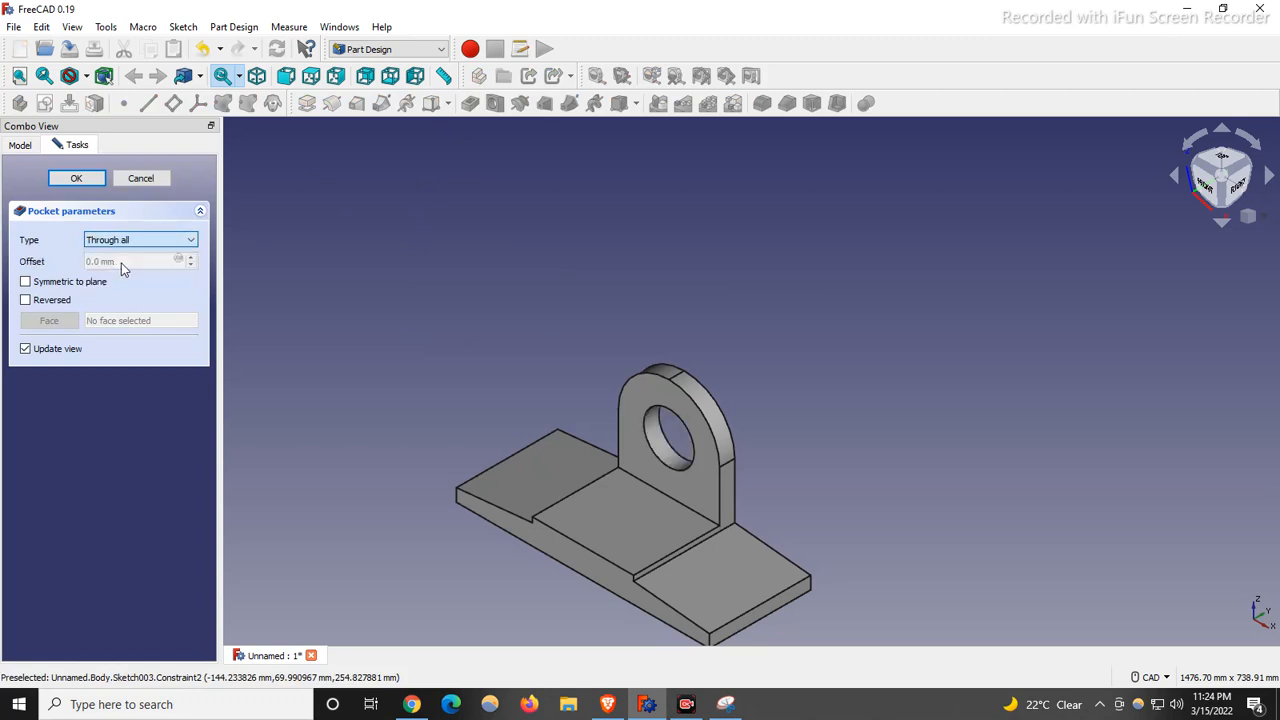
pyautogui.click(98, 180)
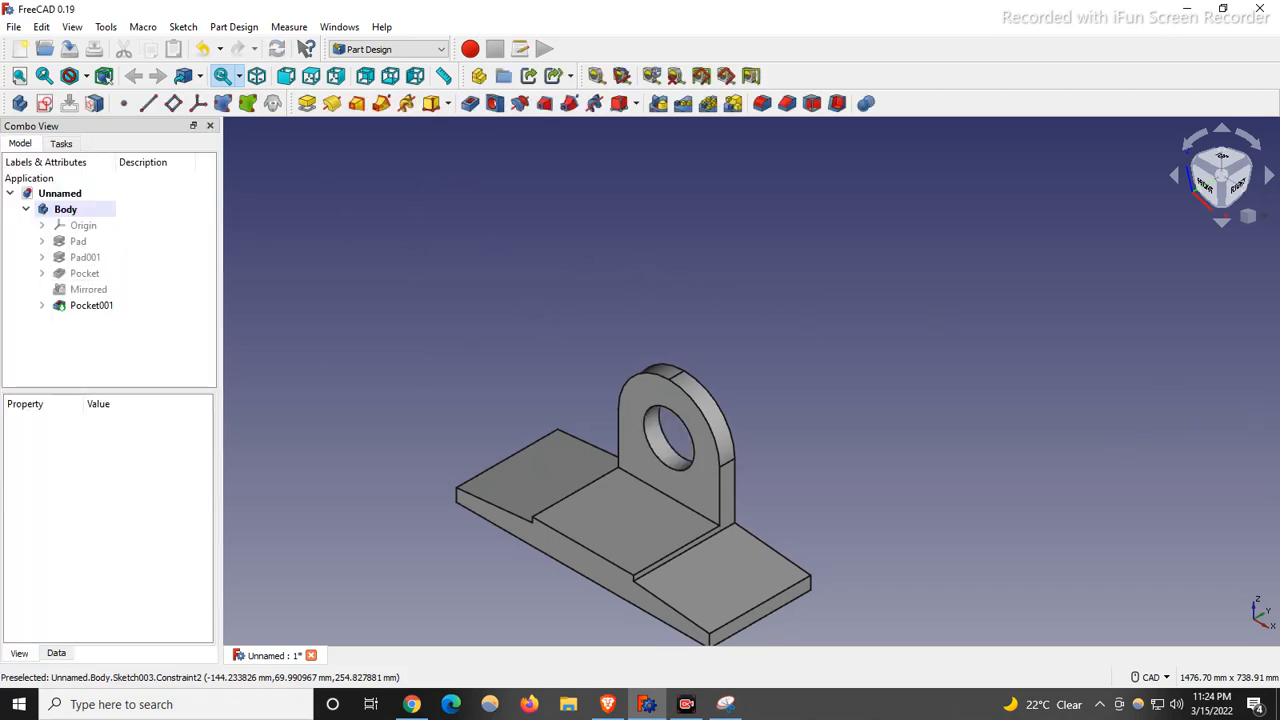
# Step: Switch to Snipping Tool and erase the marks around the 30 dimension, the hole and the 250 dimension
pyautogui.click(725, 704)
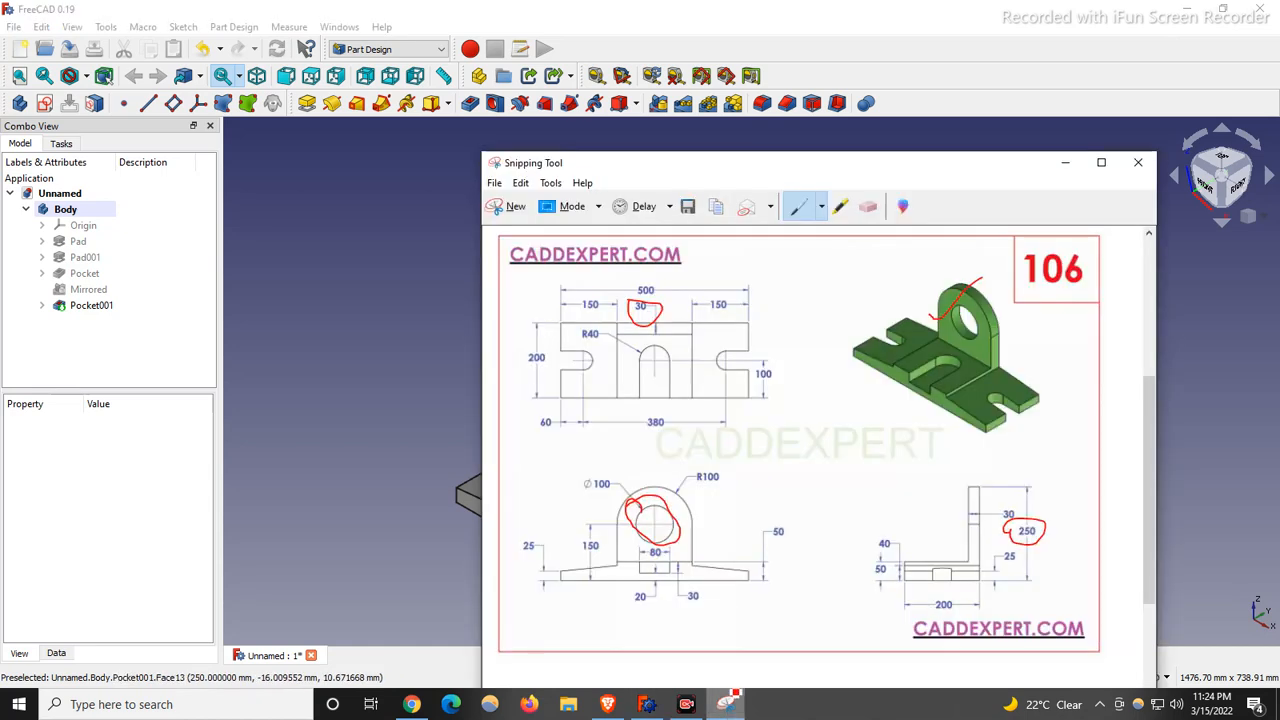
pyautogui.click(868, 206)
pyautogui.click(645, 324)
pyautogui.click(628, 505)
pyautogui.click(1010, 520)
# Step: Arrange the reference drawing's window beside the model so that both can be viewed together
pyautogui.scroll(-3, 392, 380)
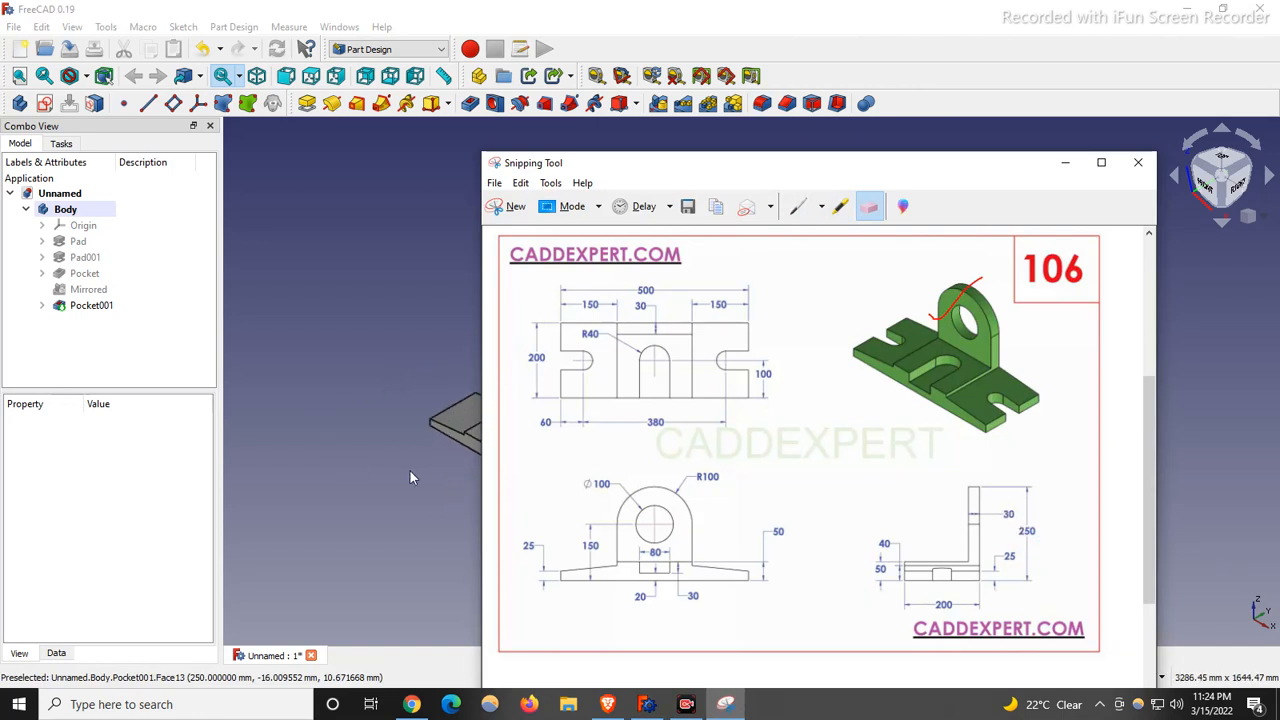
pyautogui.scroll(4, 410, 470)
pyautogui.moveTo(770, 165); pyautogui.dragTo(946, 188)
pyautogui.scroll(-2, 371, 297)
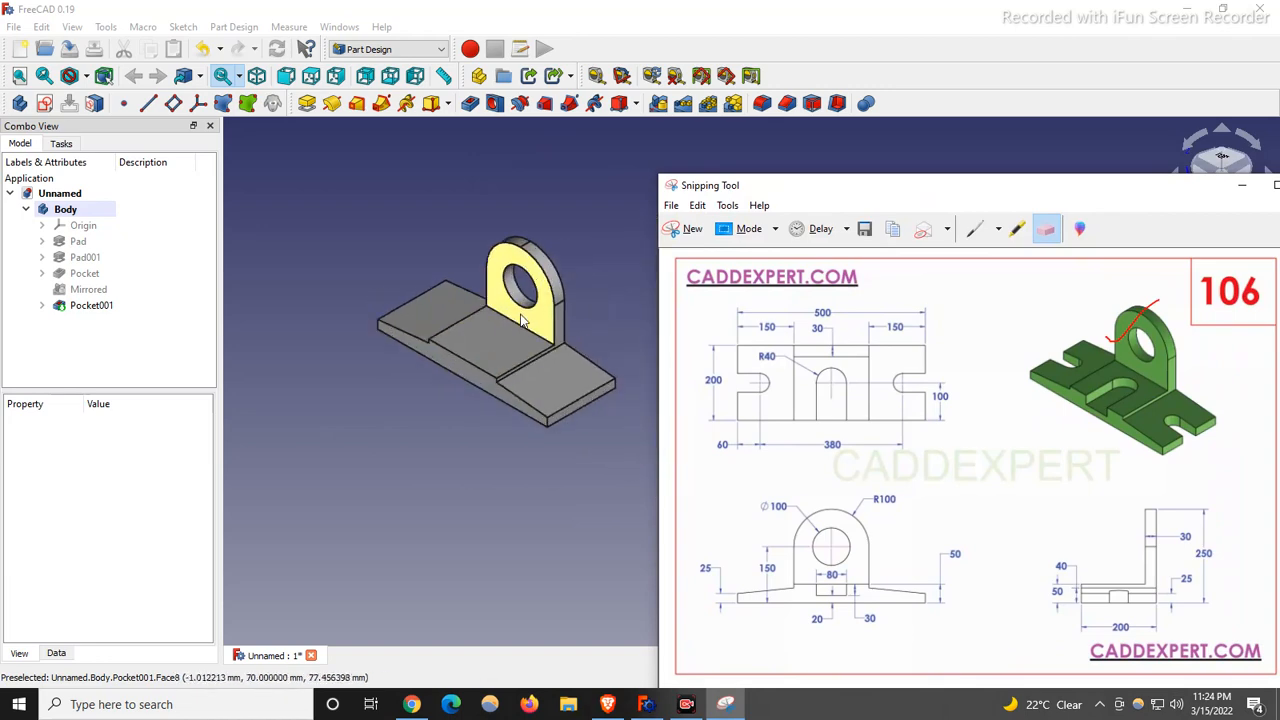
pyautogui.scroll(3, 560, 328)
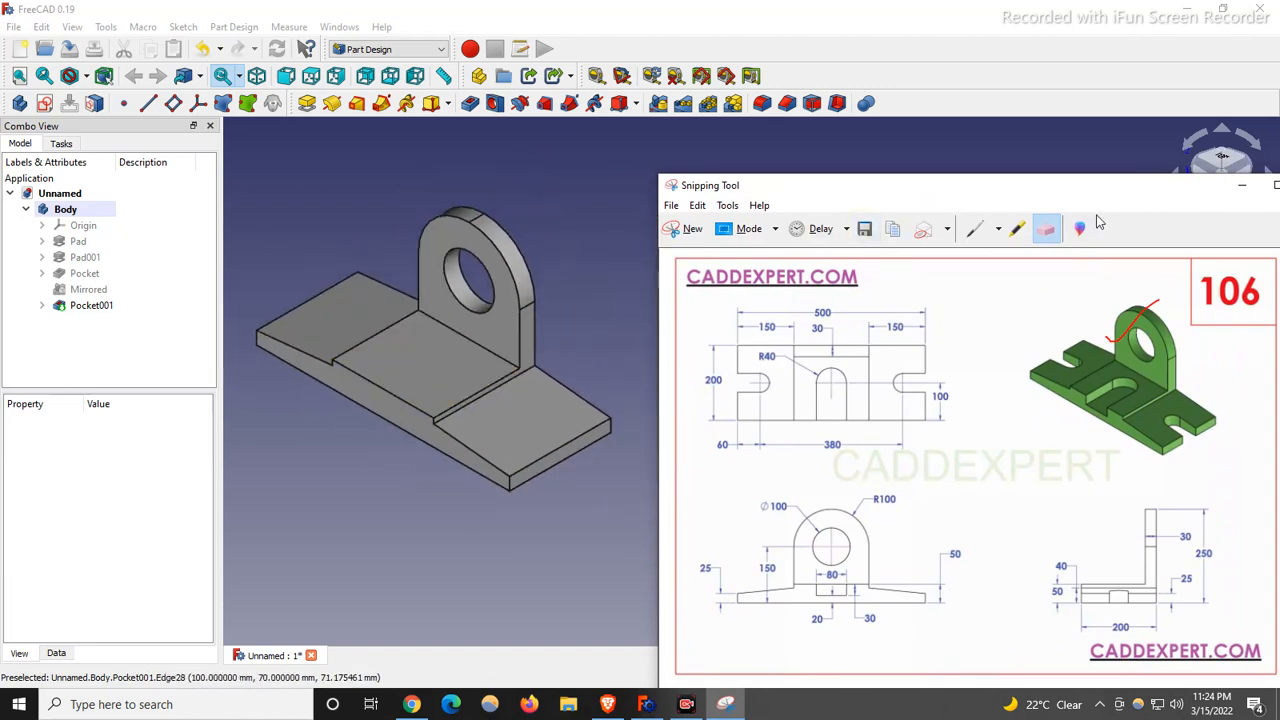
pyautogui.moveTo(1066, 197)
pyautogui.mouseDown()
pyautogui.moveTo(1000, 197)
pyautogui.moveTo(1022, 200)
pyautogui.mouseUp()
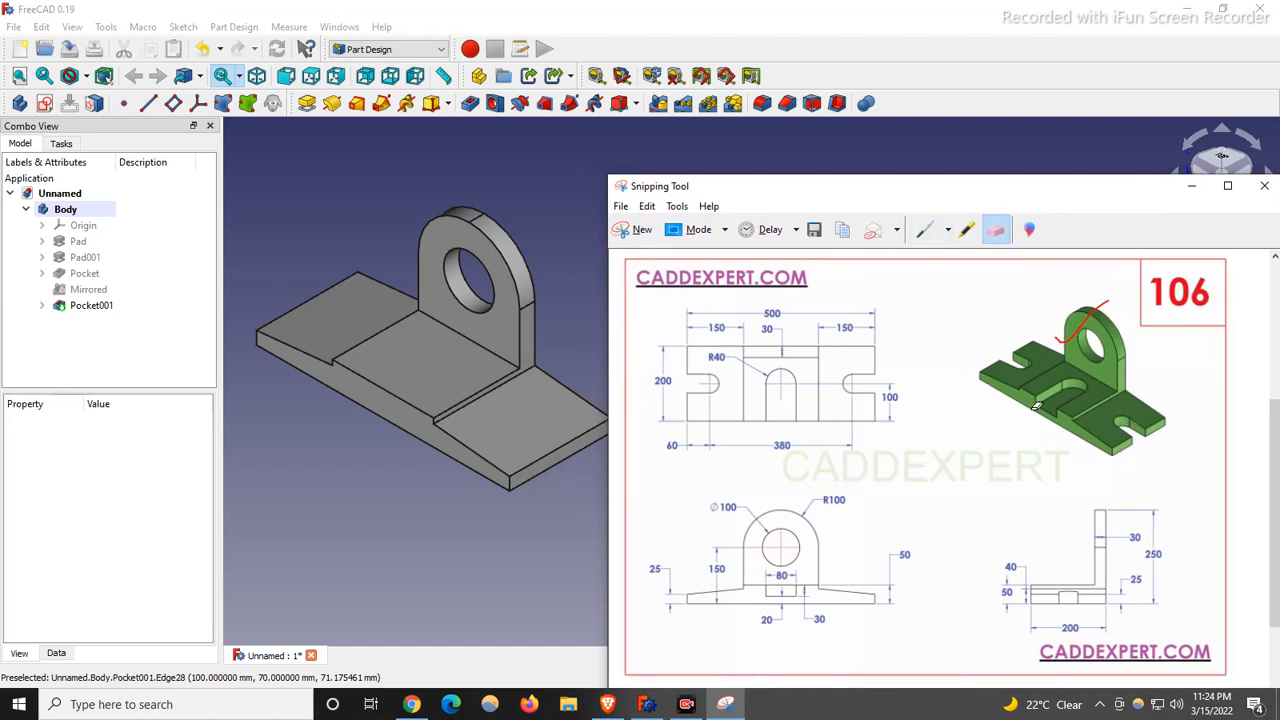
# Step: Mark the end slots and the central slot on the drawing's isometric view with the pen
pyautogui.click(925, 231)
pyautogui.moveTo(1117, 423)
pyautogui.mouseDown()
pyautogui.moveTo(1168, 428)
pyautogui.moveTo(1138, 404)
pyautogui.mouseUp()
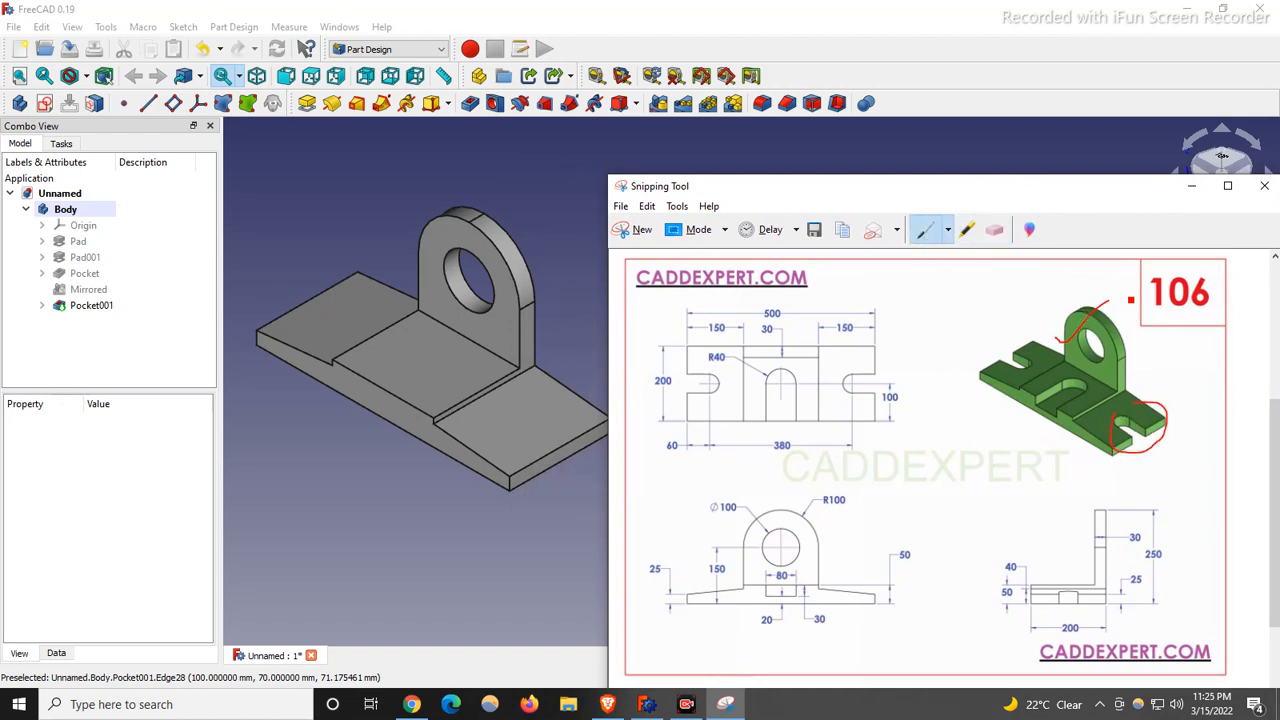
pyautogui.moveTo(1129, 298)
pyautogui.mouseDown()
pyautogui.moveTo(1068, 322)
pyautogui.moveTo(1046, 414)
pyautogui.moveTo(1150, 358)
pyautogui.mouseUp()
pyautogui.moveTo(1004, 376); pyautogui.dragTo(1013, 349)
pyautogui.moveTo(1021, 400)
pyautogui.mouseDown()
pyautogui.moveTo(1049, 424)
pyautogui.moveTo(1040, 382)
pyautogui.mouseUp()
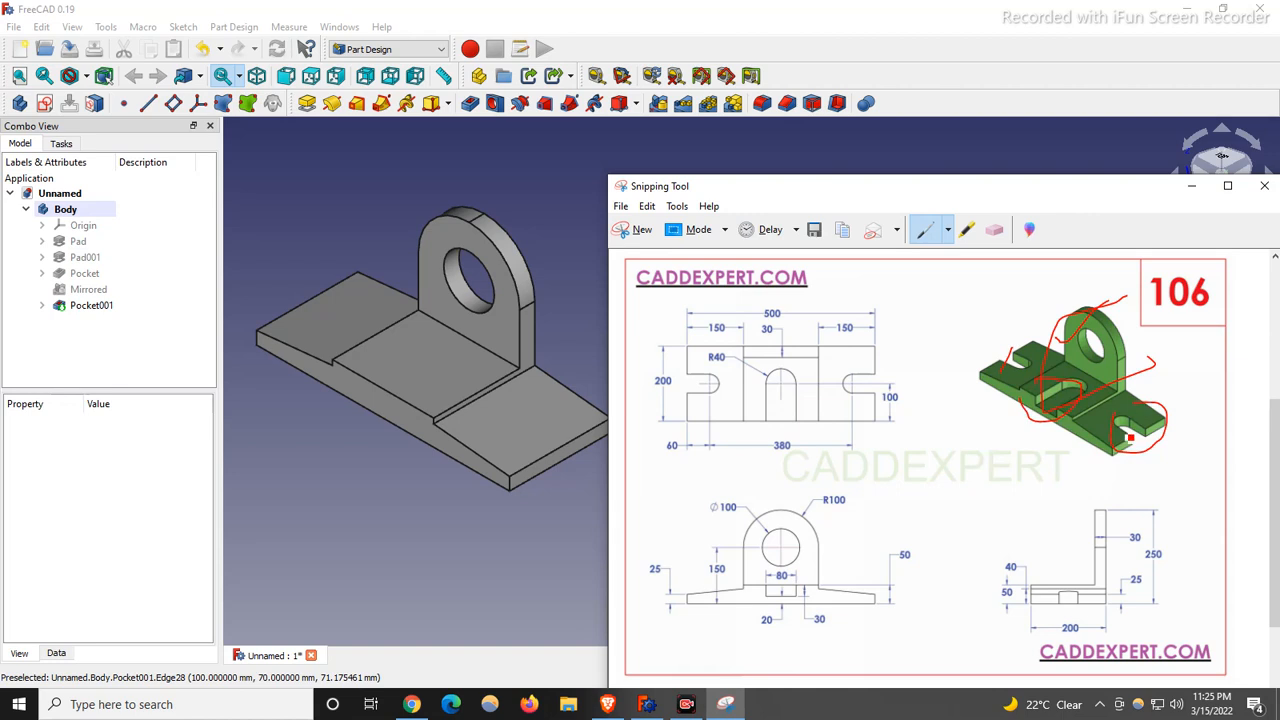
# Step: Erase all pen marks from the drawing's isometric view, including the check mark on the upright
pyautogui.click(993, 230)
pyautogui.moveTo(993, 319)
pyautogui.mouseDown()
pyautogui.moveTo(1189, 355)
pyautogui.moveTo(1100, 343)
pyautogui.mouseUp()
pyautogui.click(1100, 343)
pyautogui.click(1015, 359)
# Step: Circle the two end slots individually on the drawing's isometric view and mark the central slot between them
pyautogui.click(925, 230)
pyautogui.moveTo(1112, 412)
pyautogui.mouseDown()
pyautogui.moveTo(1113, 430)
pyautogui.moveTo(1145, 435)
pyautogui.moveTo(1122, 414)
pyautogui.mouseUp()
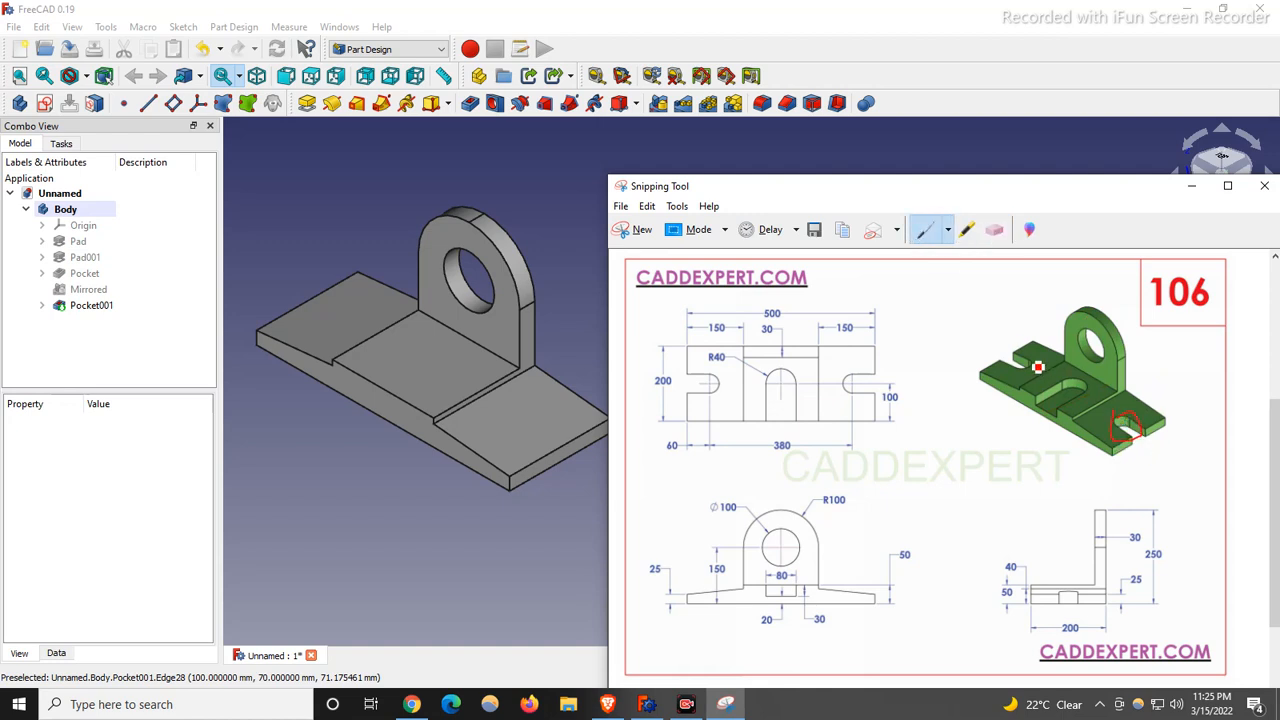
pyautogui.moveTo(997, 351)
pyautogui.mouseDown()
pyautogui.moveTo(1046, 376)
pyautogui.moveTo(1040, 352)
pyautogui.mouseUp()
pyautogui.moveTo(999, 425); pyautogui.dragTo(1128, 341)
# Step: Erase the new slot marks from the drawing's isometric view and return to the model
pyautogui.click(995, 230)
pyautogui.moveTo(971, 325); pyautogui.dragTo(1015, 360)
pyautogui.moveTo(1145, 461)
pyautogui.mouseDown()
pyautogui.moveTo(1131, 398)
pyautogui.moveTo(1016, 385)
pyautogui.mouseUp()
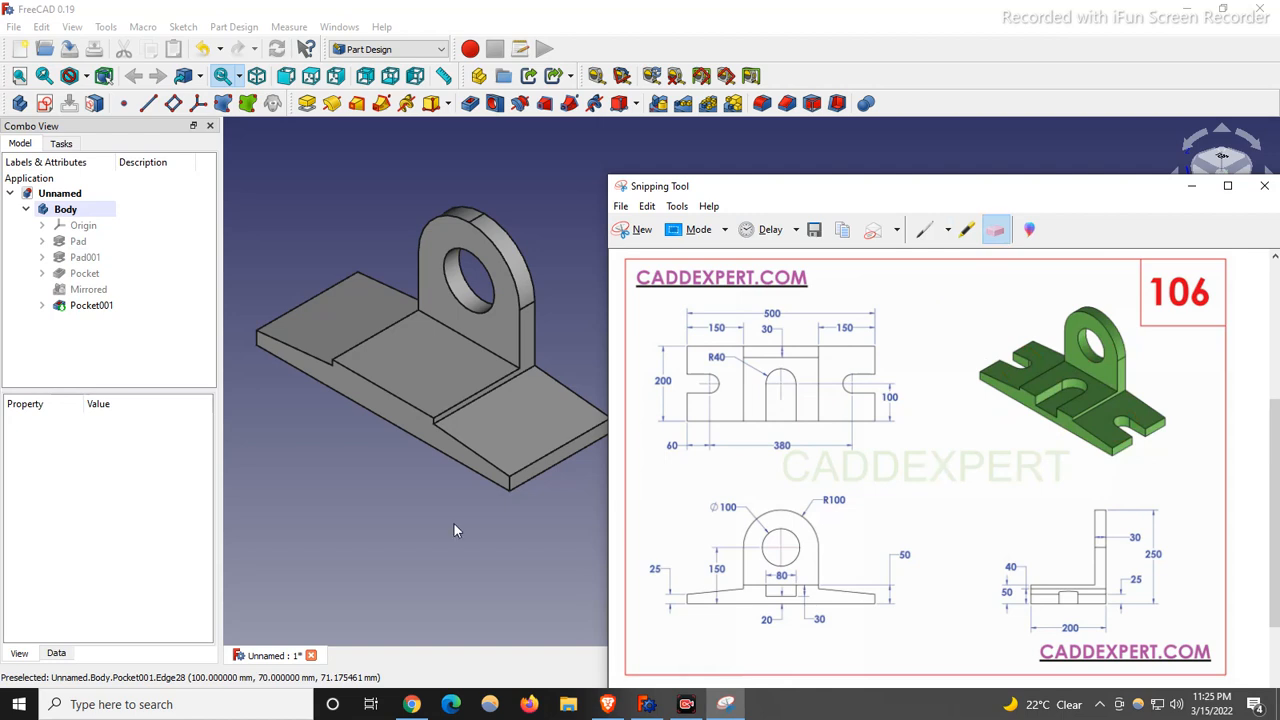
pyautogui.scroll(-3, 482, 499)
pyautogui.scroll(3, 512, 429)
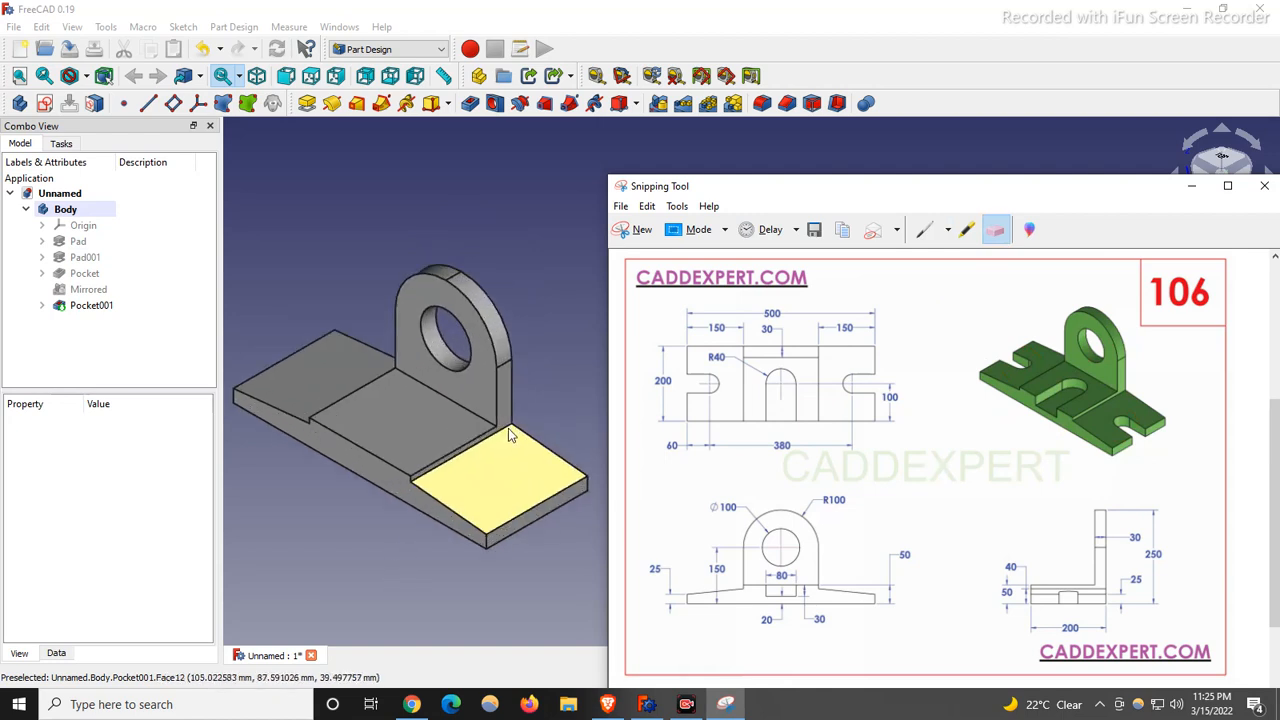
# Step: Start a new sketch on the underside of the base plate
pyautogui.scroll(3, 466, 505)
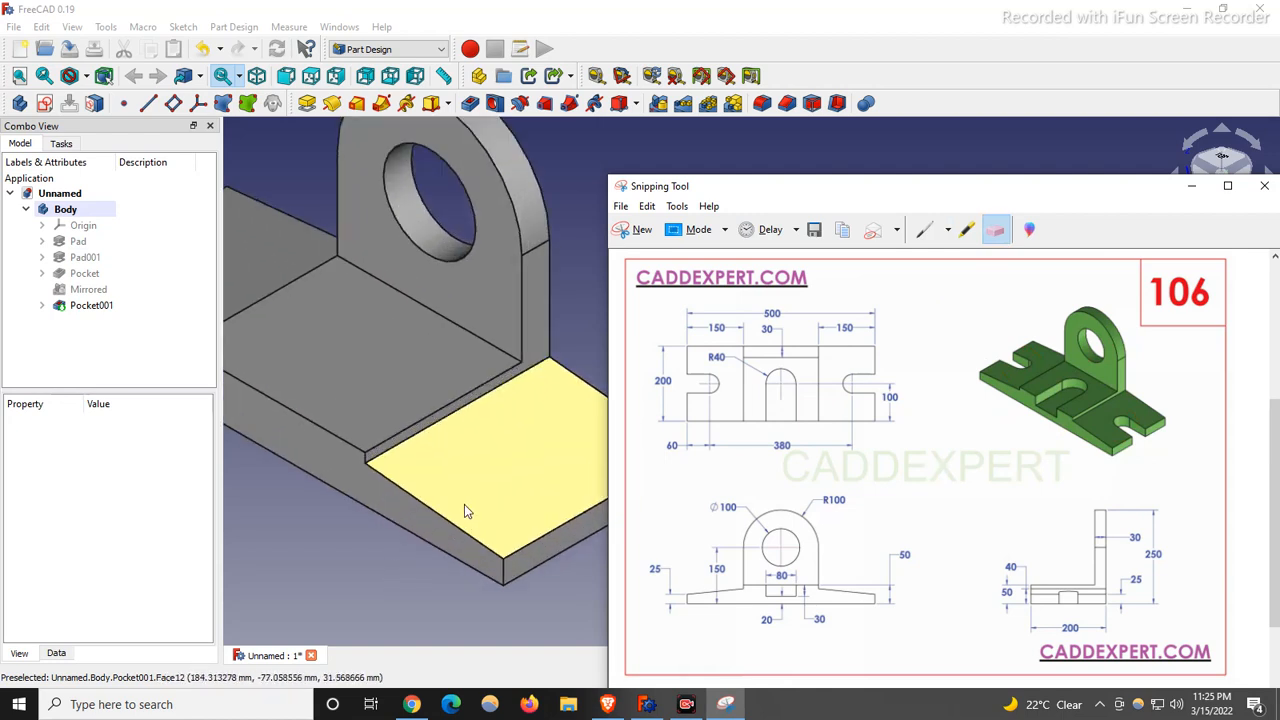
pyautogui.click(456, 497)
pyautogui.scroll(-5, 700, 500)
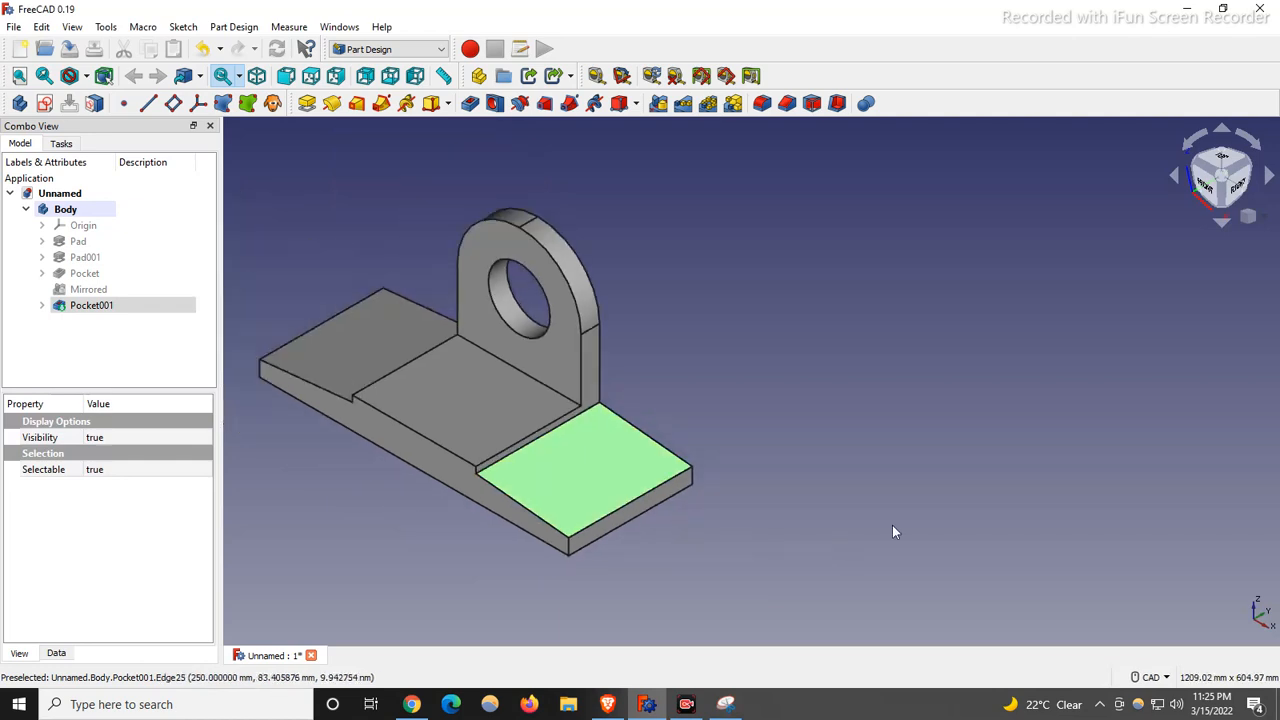
pyautogui.click(868, 477)
pyautogui.moveTo(799, 503); pyautogui.dragTo(811, 400, button='middle')
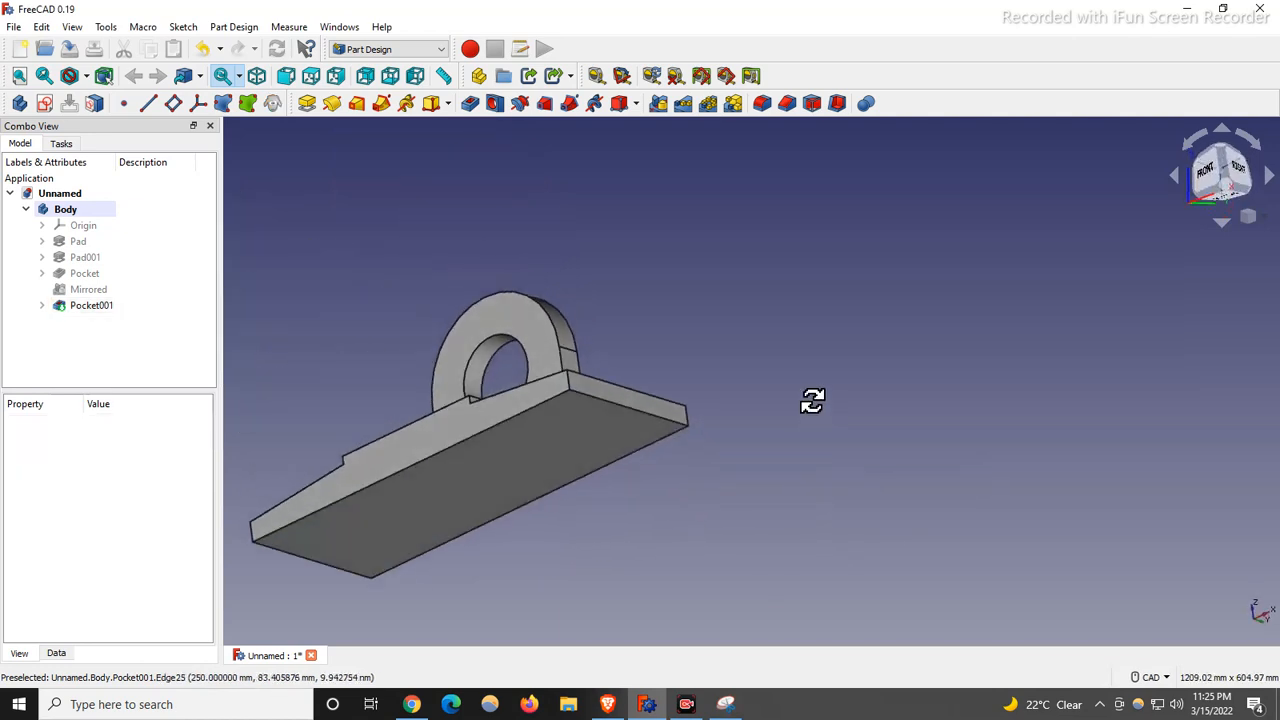
pyautogui.rightClick(550, 455)
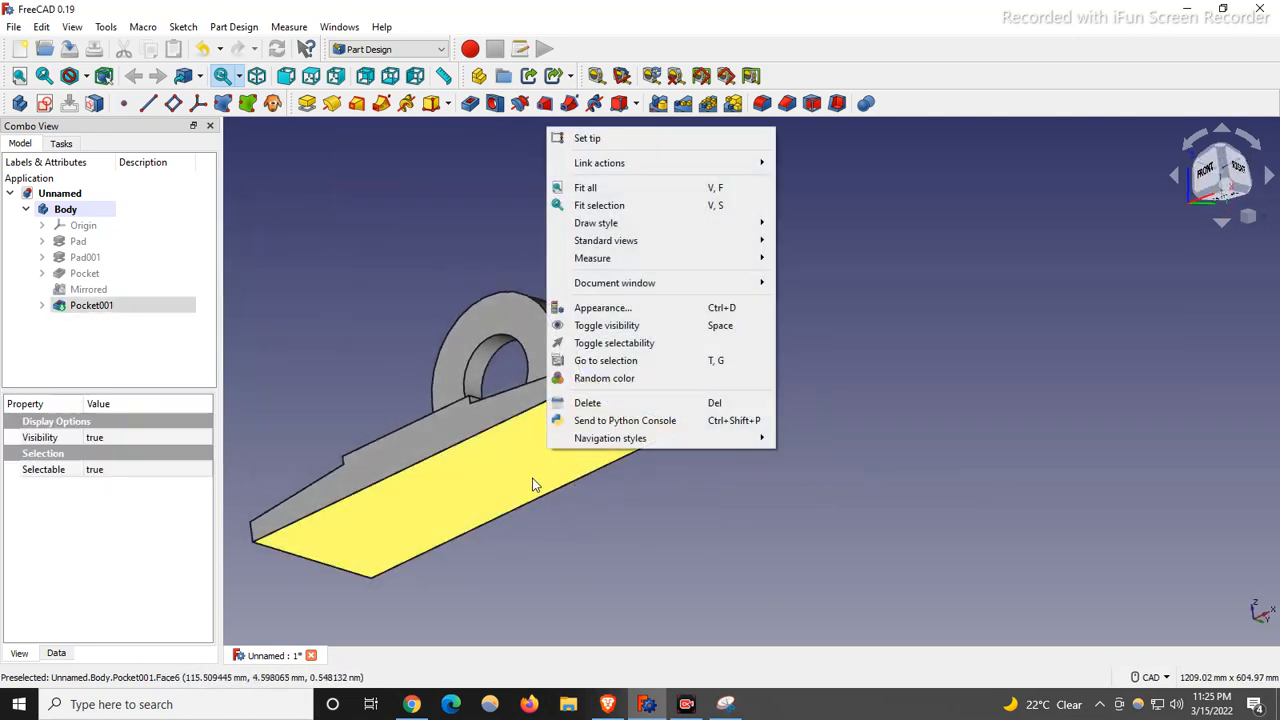
pyautogui.click(1106, 484)
pyautogui.click(523, 471)
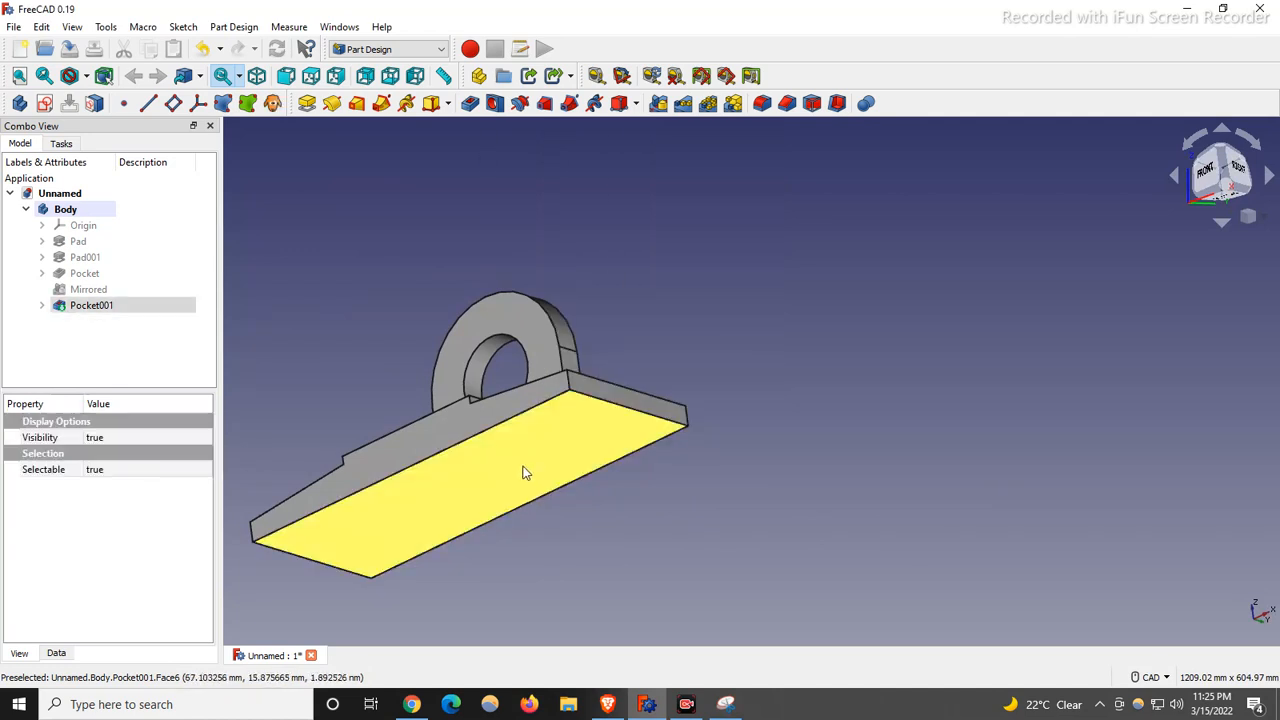
pyautogui.click(44, 104)
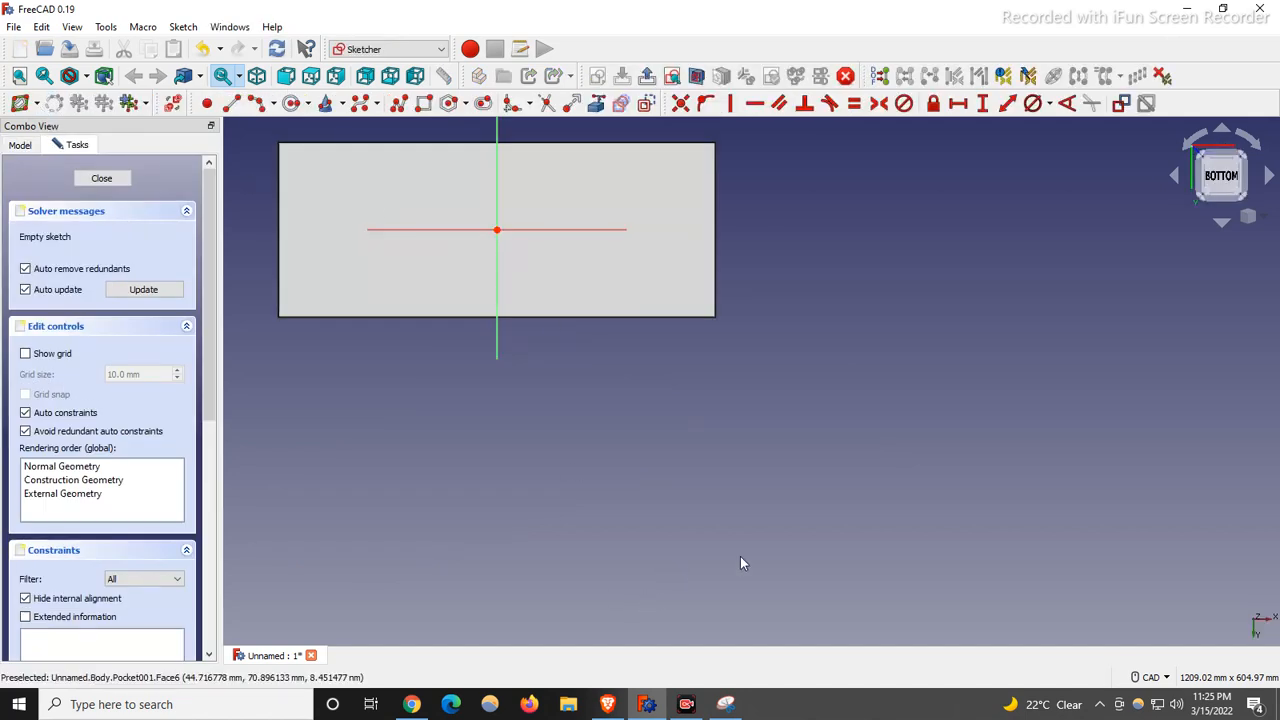
# Step: Return to the isometric view and link the lower edge of the base's right end into the sketch as external geometry
pyautogui.press('0')
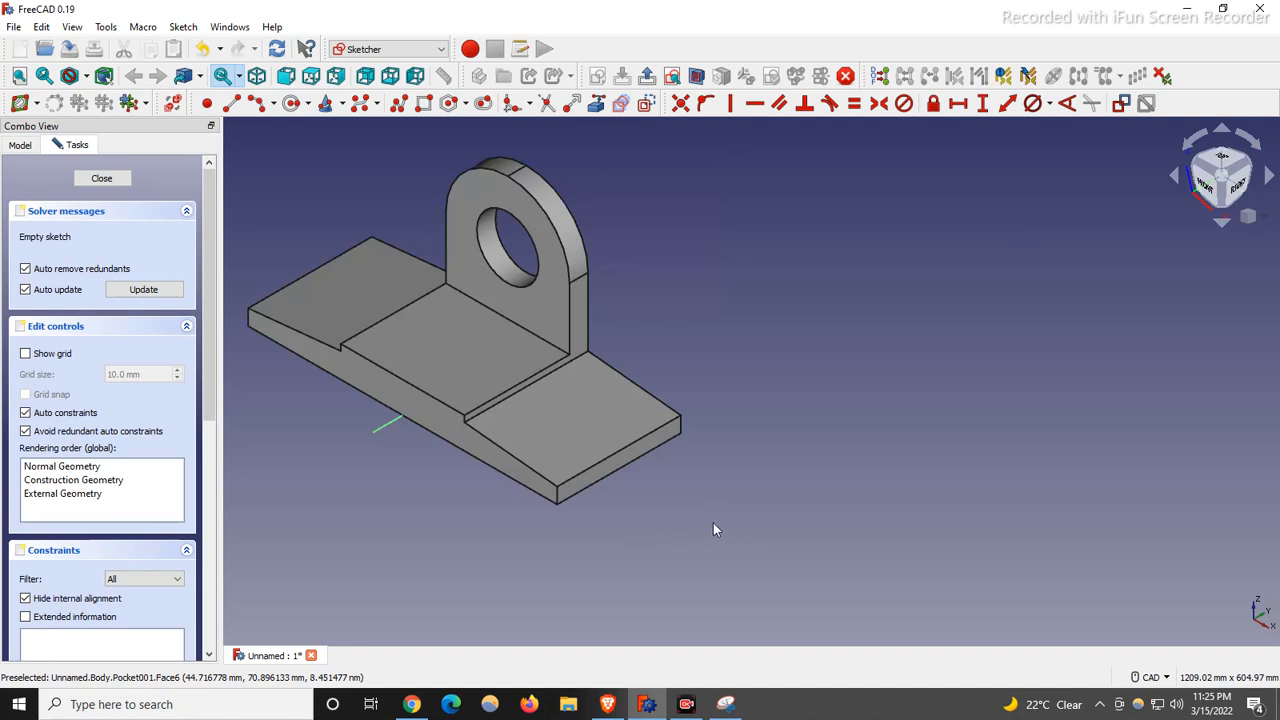
pyautogui.click(596, 104)
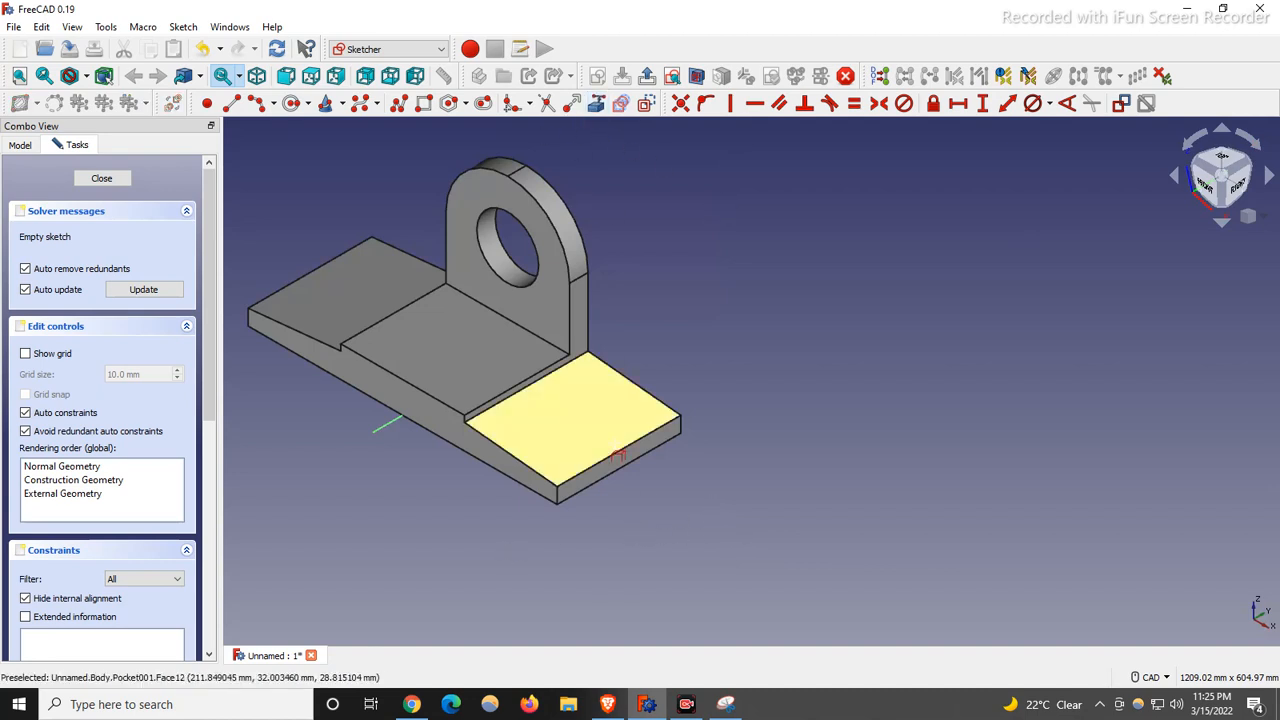
pyautogui.click(630, 467)
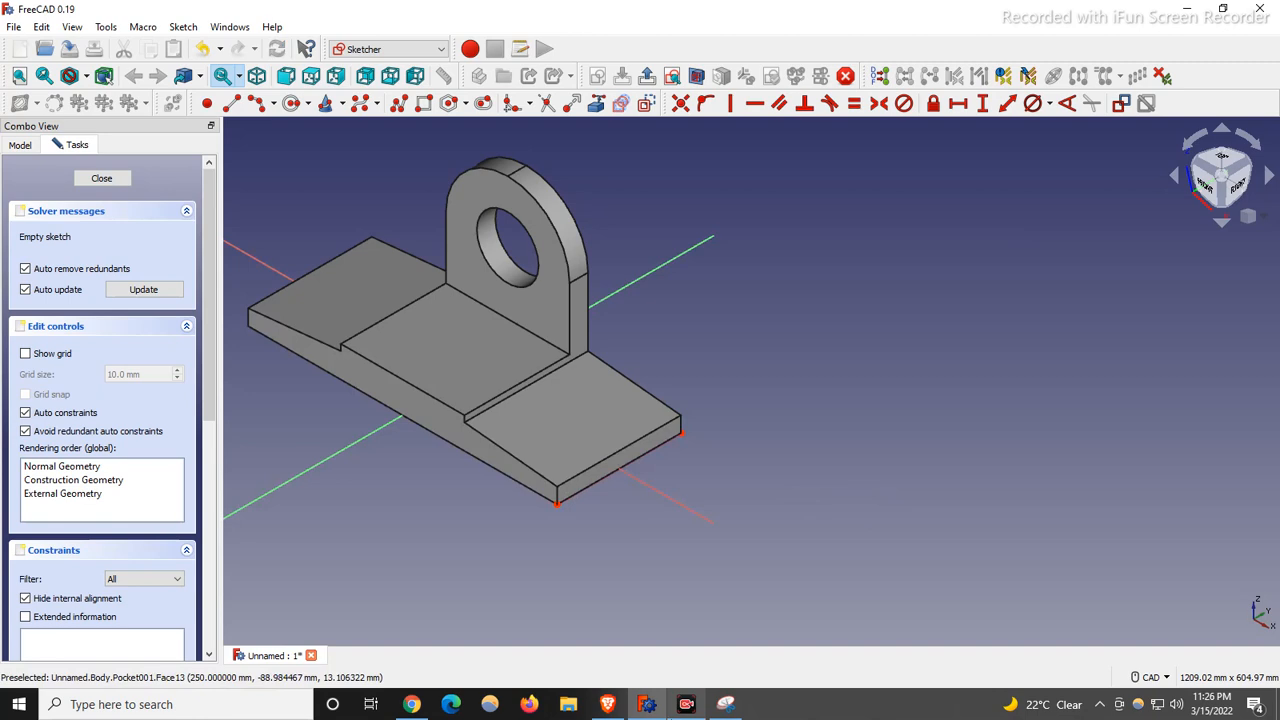
# Step: Circle the 100, 380 and 60 slot-position dimensions on the drawing's top view with the pen
pyautogui.click(725, 704)
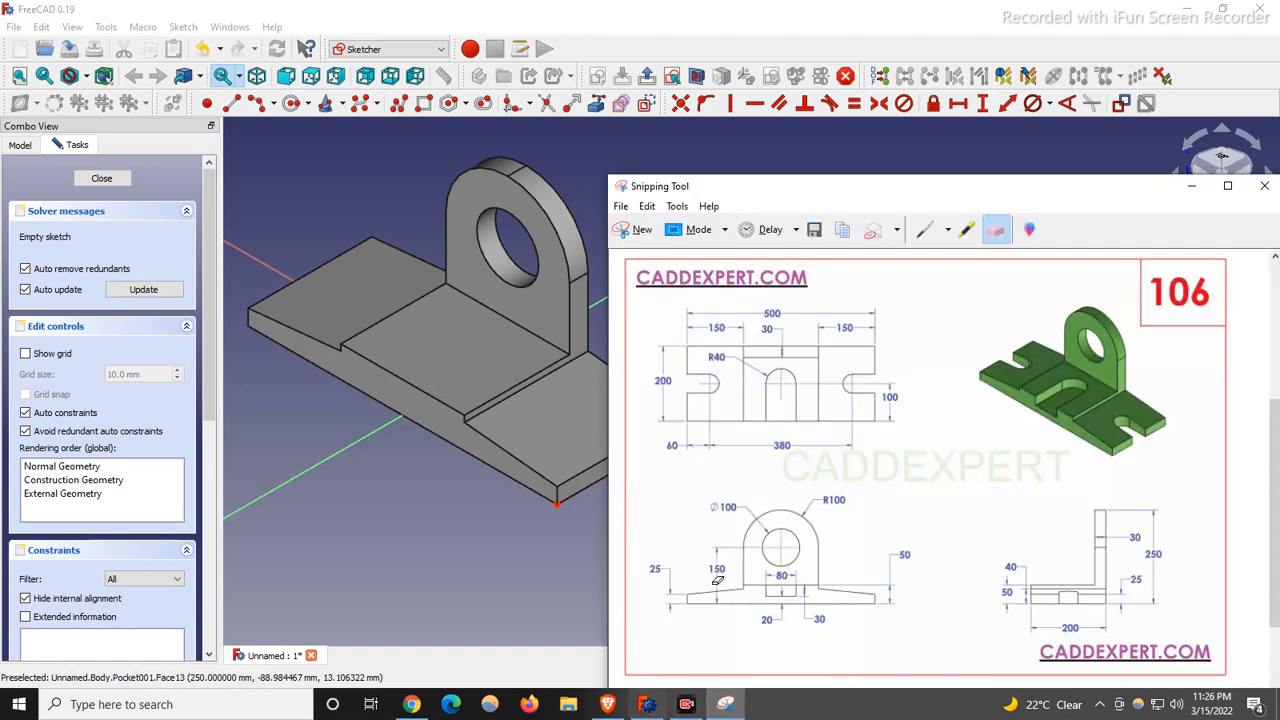
pyautogui.click(924, 230)
pyautogui.moveTo(780, 436)
pyautogui.mouseDown()
pyautogui.moveTo(774, 462)
pyautogui.moveTo(794, 436)
pyautogui.moveTo(774, 445)
pyautogui.mouseUp()
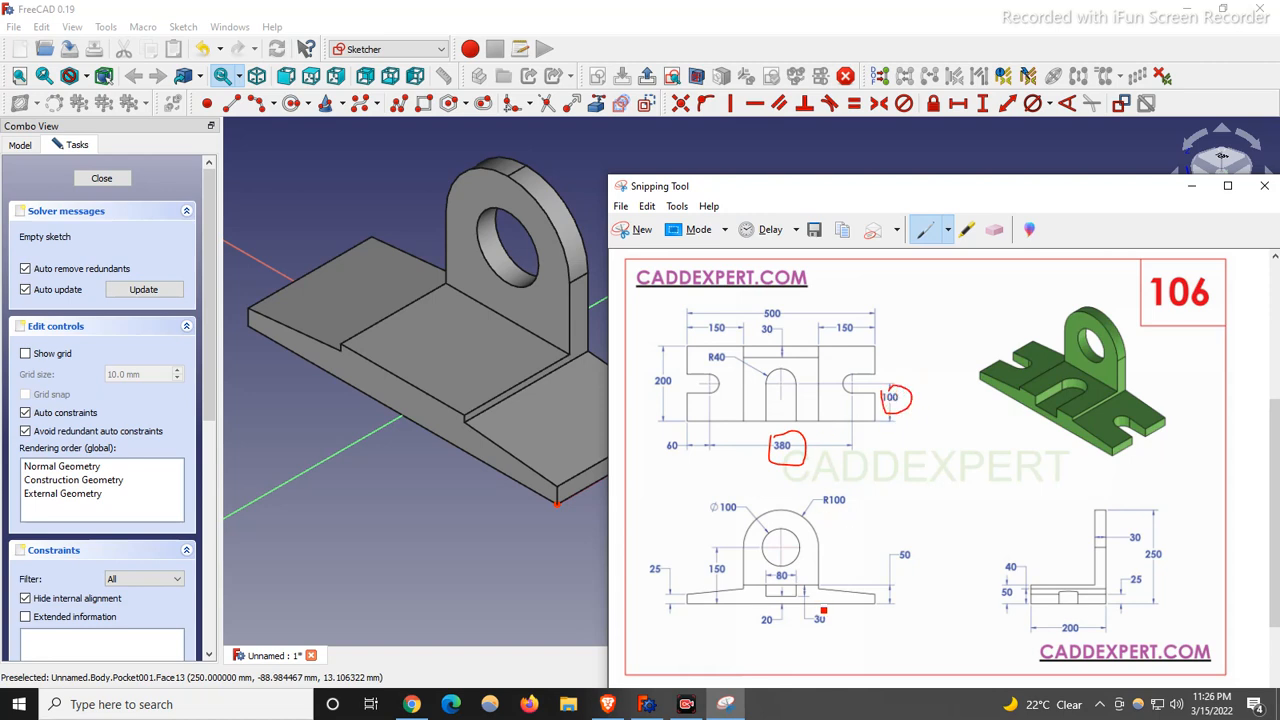
pyautogui.scroll(-1, 692, 539)
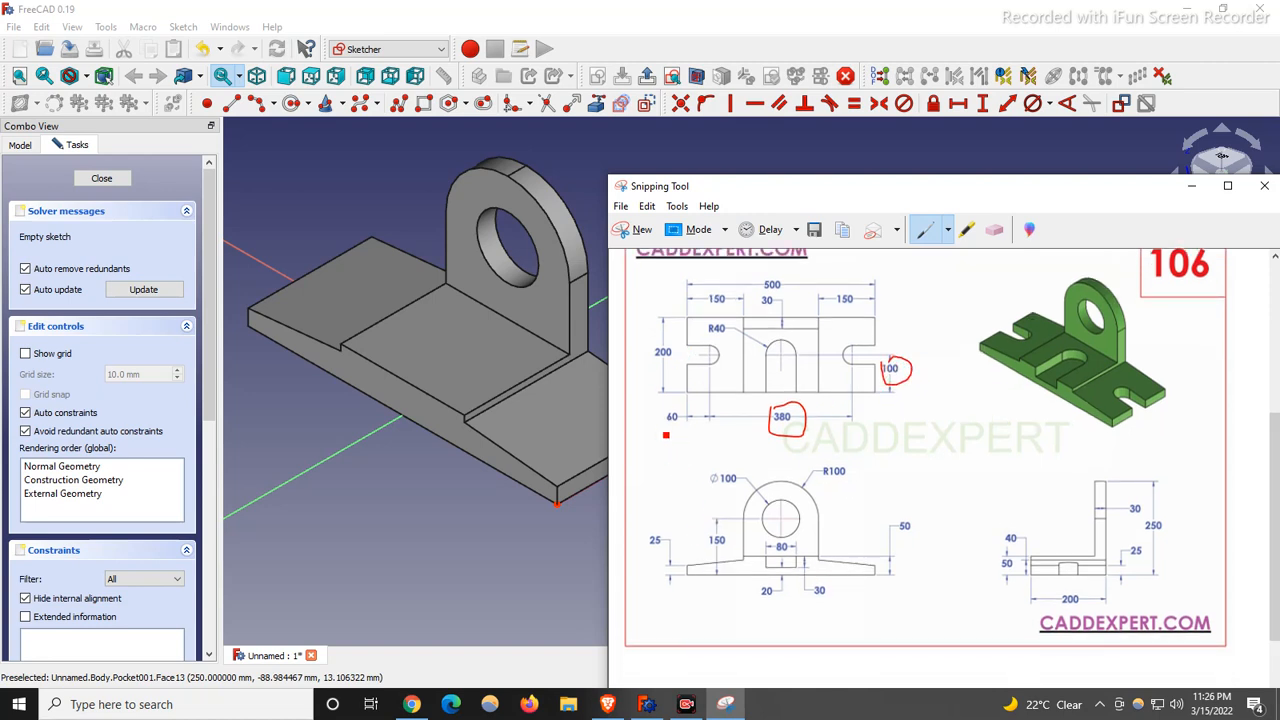
pyautogui.moveTo(689, 423); pyautogui.dragTo(664, 404)
pyautogui.scroll(-1, 775, 445)
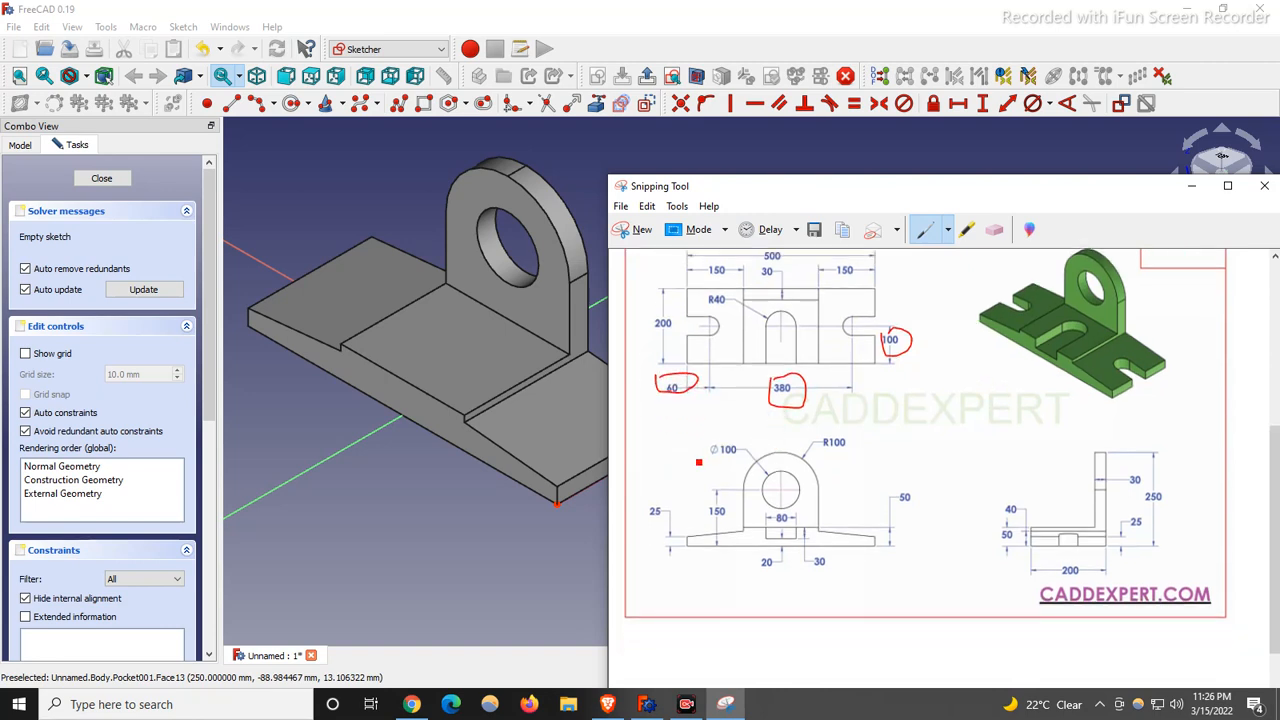
# Step: Mark the rounded ends of both end slots on the drawing's top view with the pen and return to the model
pyautogui.scroll(1, 730, 466)
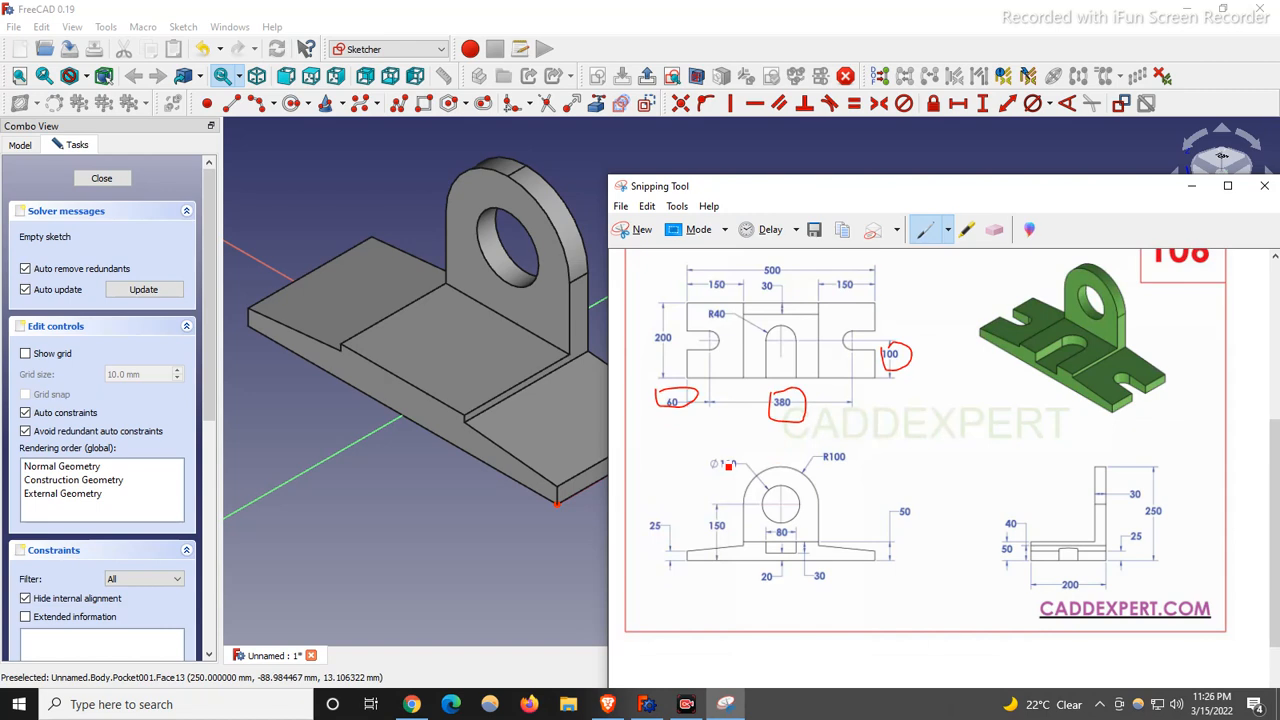
pyautogui.scroll(1, 730, 466)
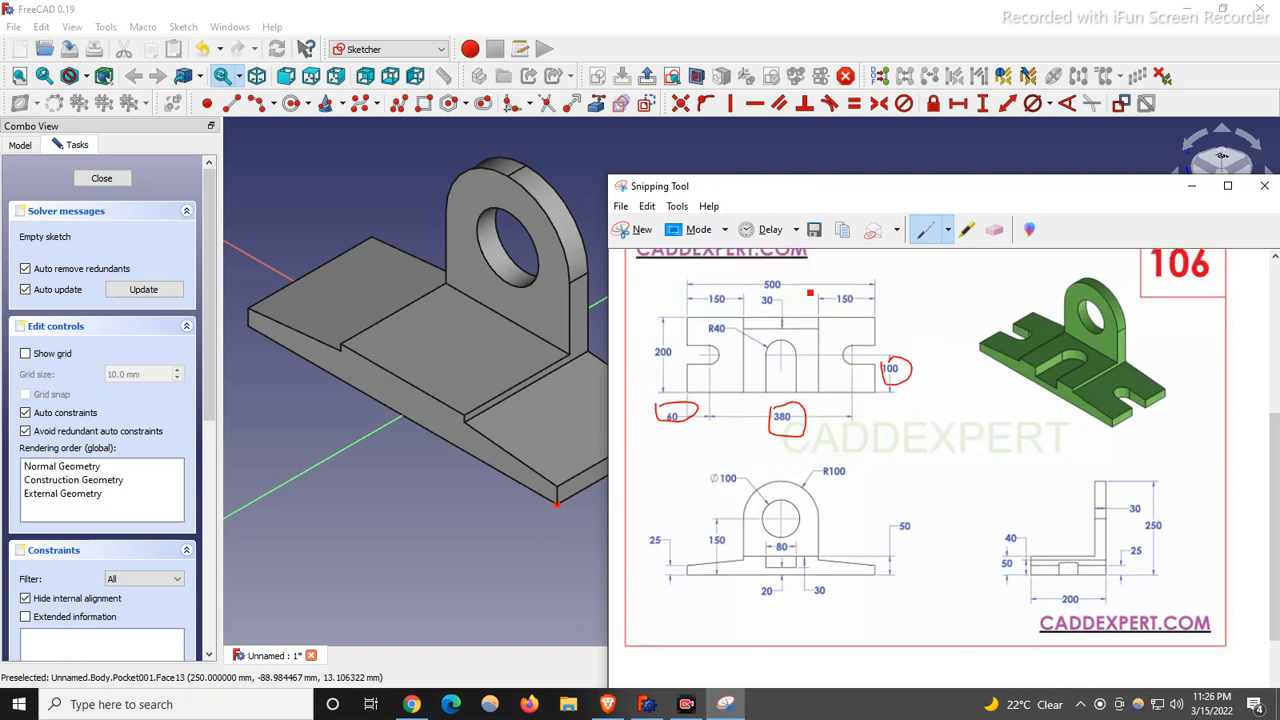
pyautogui.moveTo(846, 348); pyautogui.dragTo(831, 367)
pyautogui.click(994, 230)
pyautogui.moveTo(850, 326); pyautogui.dragTo(831, 353)
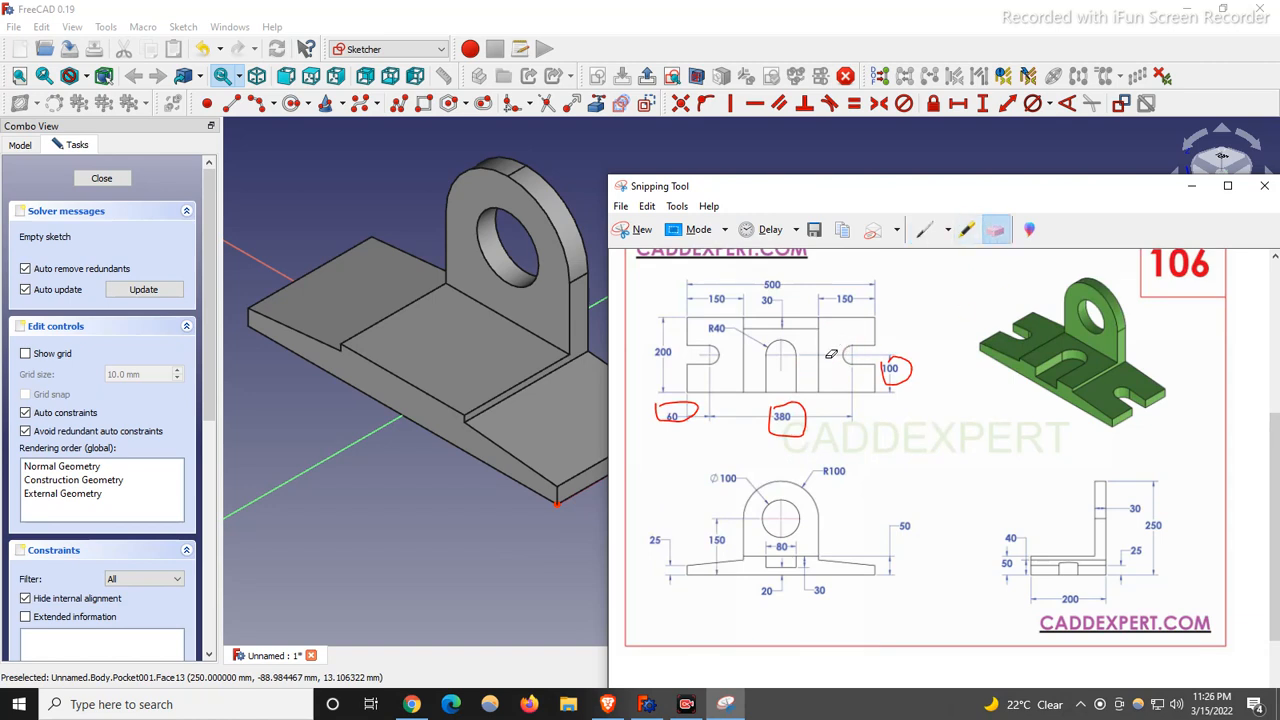
pyautogui.click(926, 231)
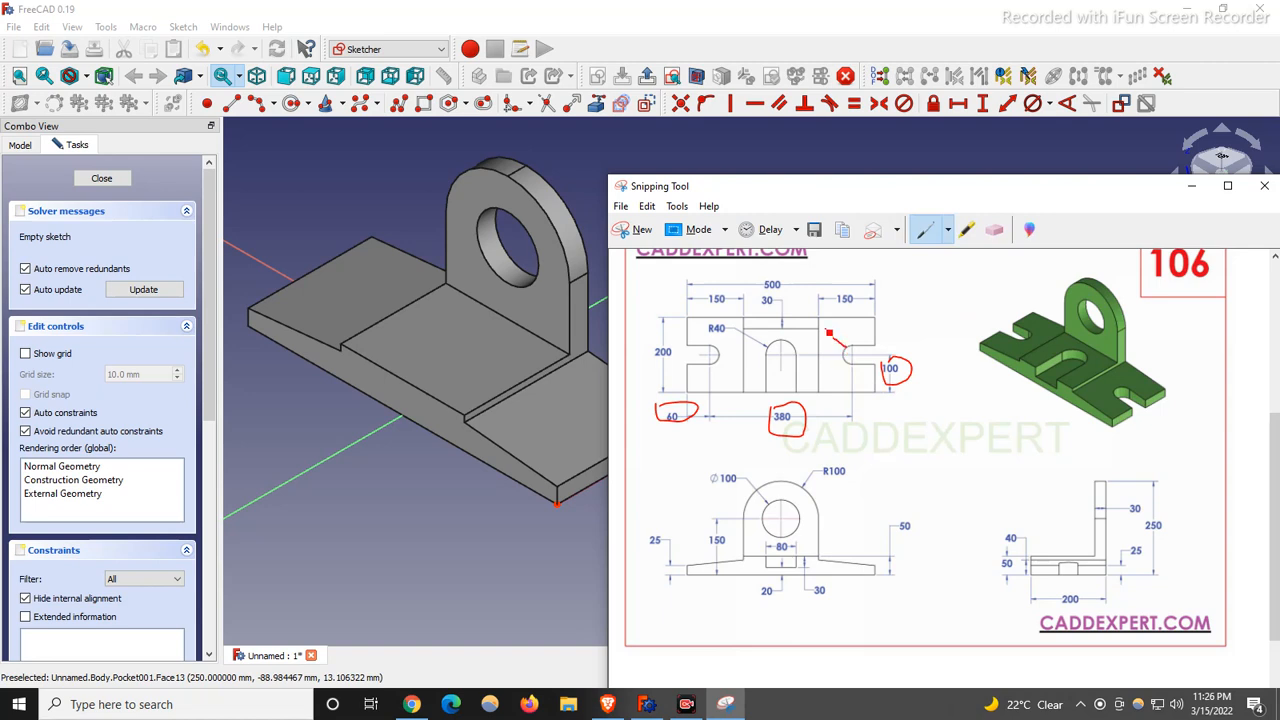
pyautogui.moveTo(720, 352); pyautogui.dragTo(741, 343)
pyautogui.click(1191, 186)
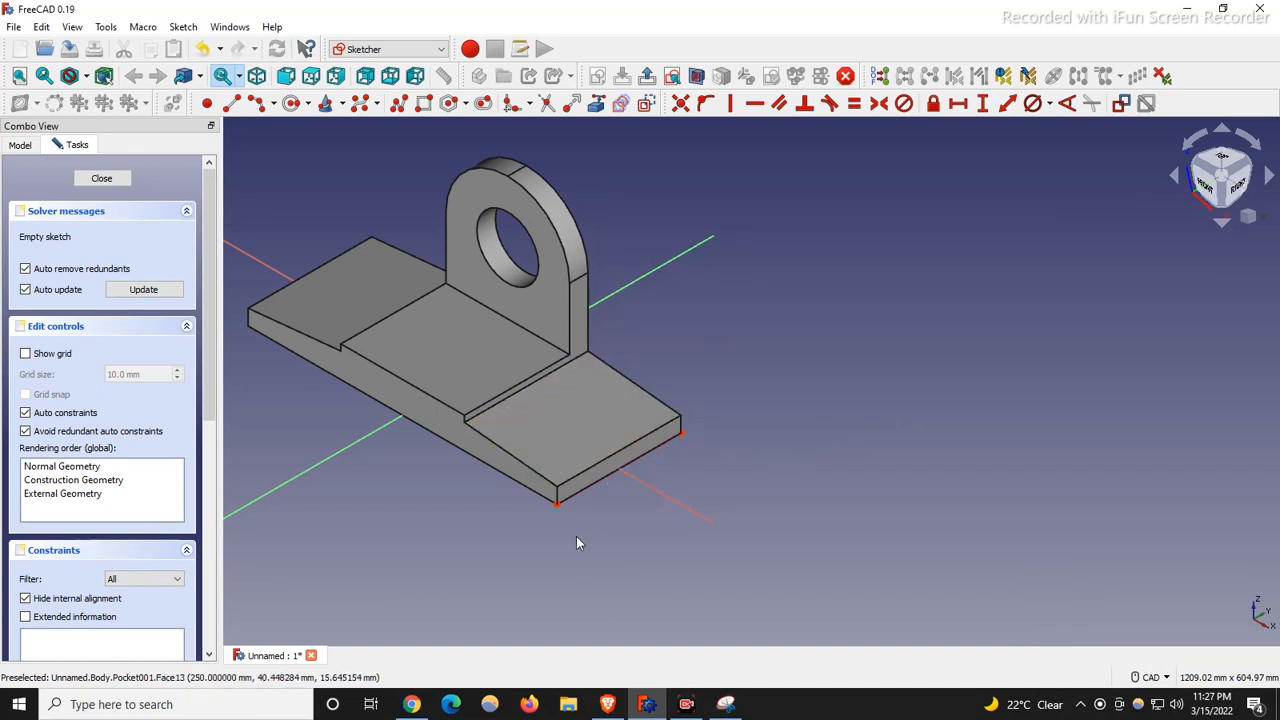
# Step: Sketch a rectangle just beyond the base's right end, straddling the horizontal axis
pyautogui.click(428, 106)
pyautogui.click(547, 414)
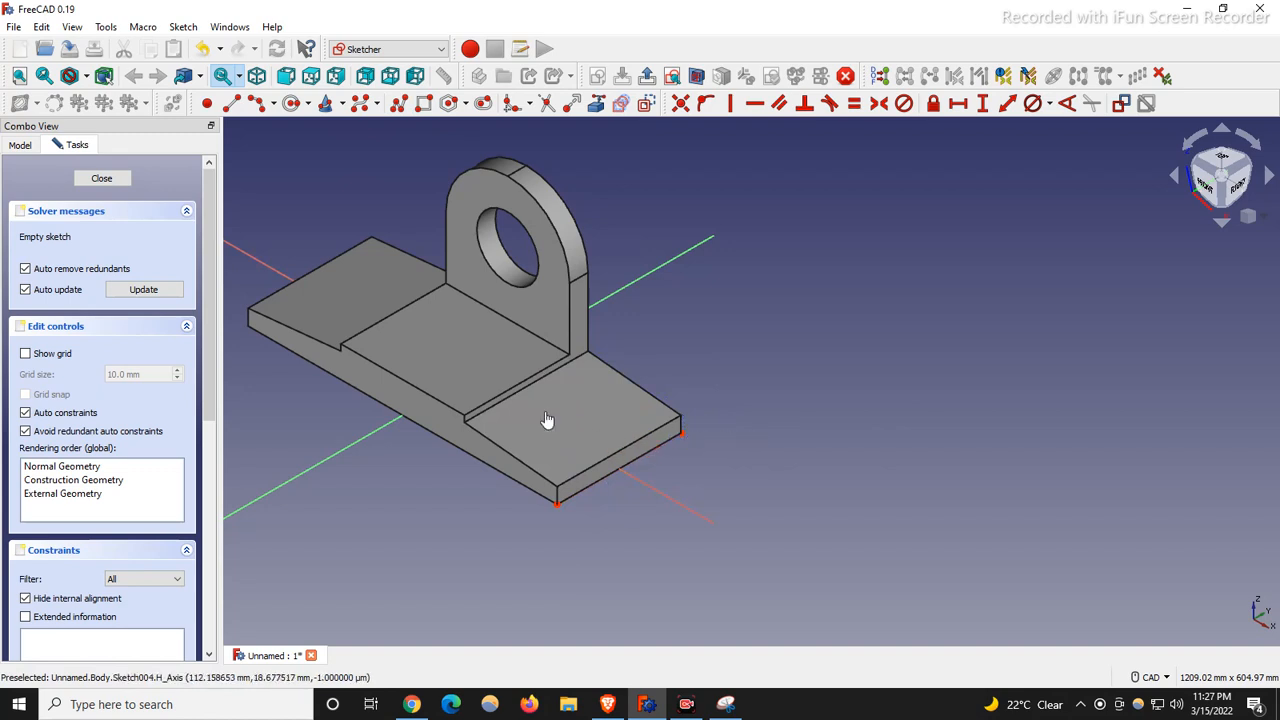
pyautogui.click(610, 447)
pyautogui.click(690, 470)
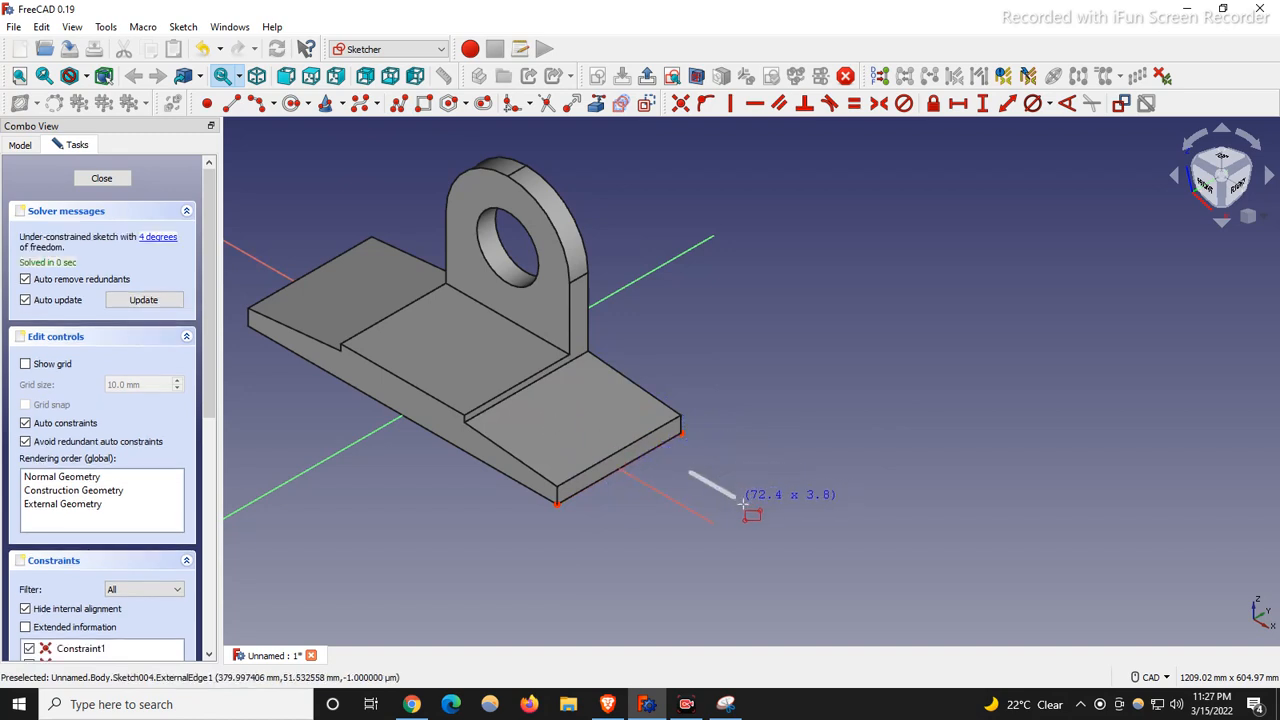
pyautogui.click(697, 549)
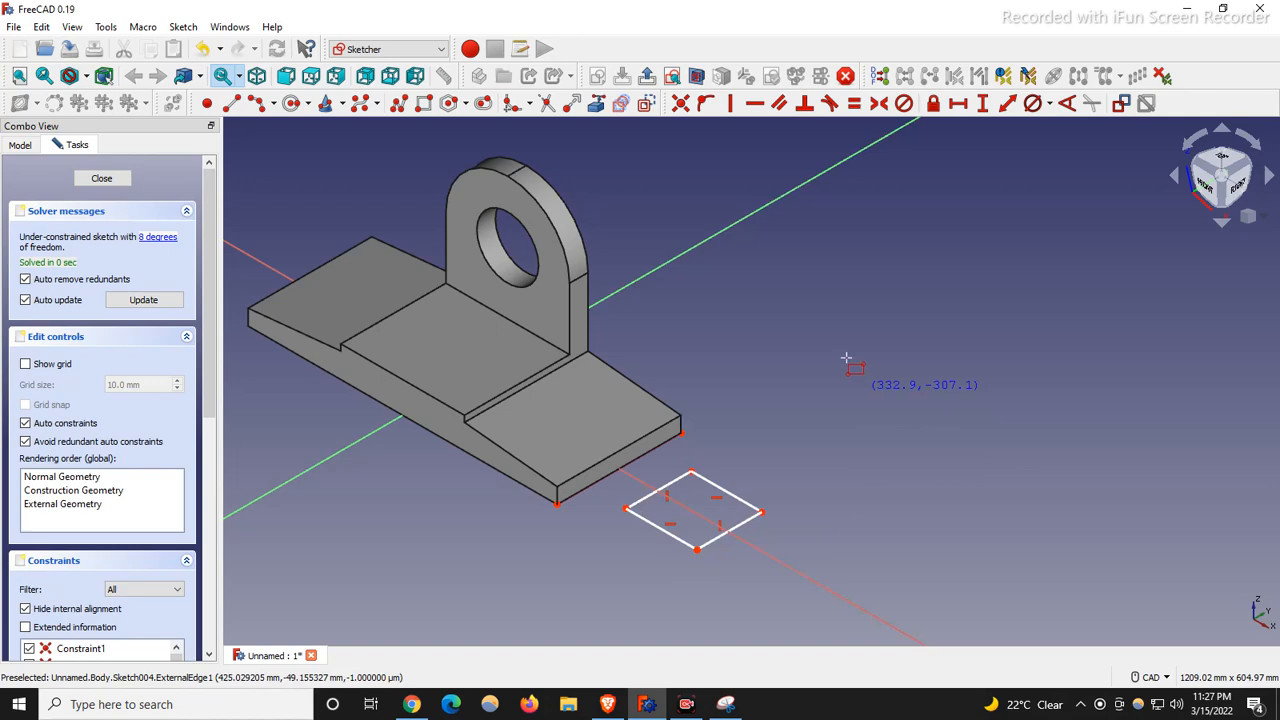
# Step: Delete the stray small rectangle lying on the underside of the base
pyautogui.moveTo(853, 450); pyautogui.dragTo(863, 323, button='middle')
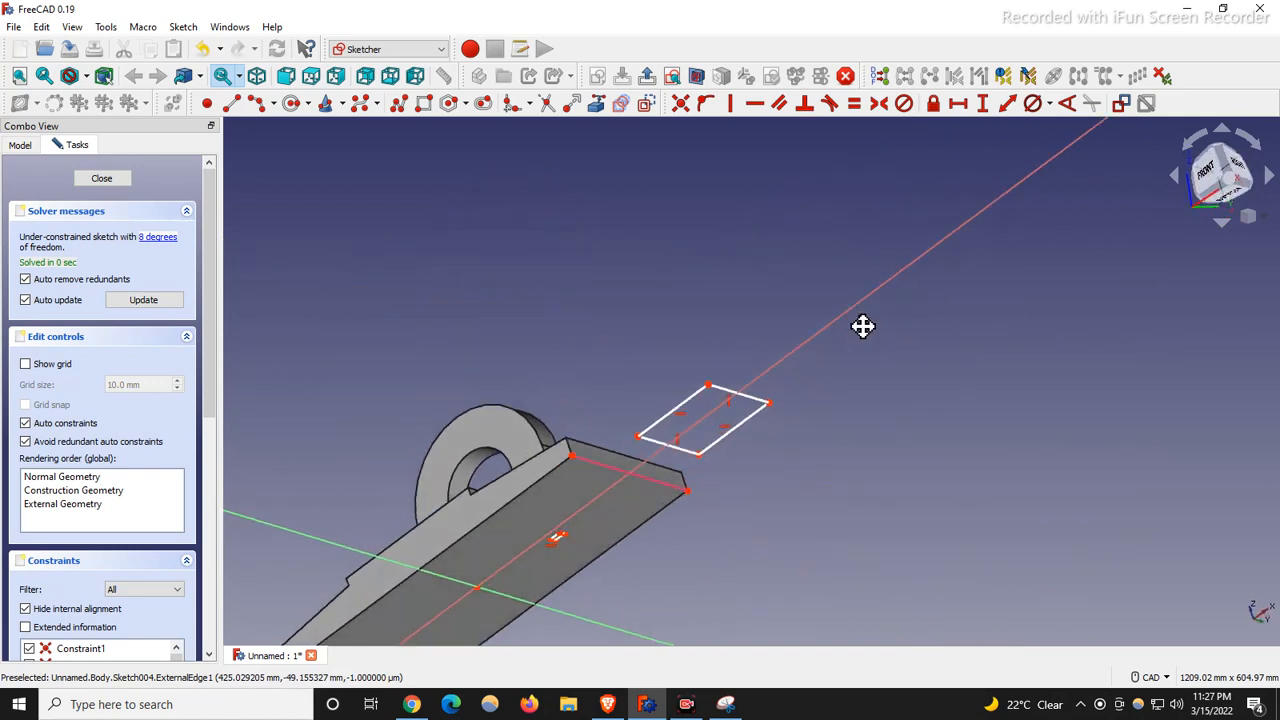
pyautogui.scroll(6, 595, 515)
pyautogui.moveTo(605, 579)
pyautogui.mouseDown()
pyautogui.moveTo(486, 514)
pyautogui.moveTo(480, 477)
pyautogui.moveTo(483, 488)
pyautogui.mouseUp()
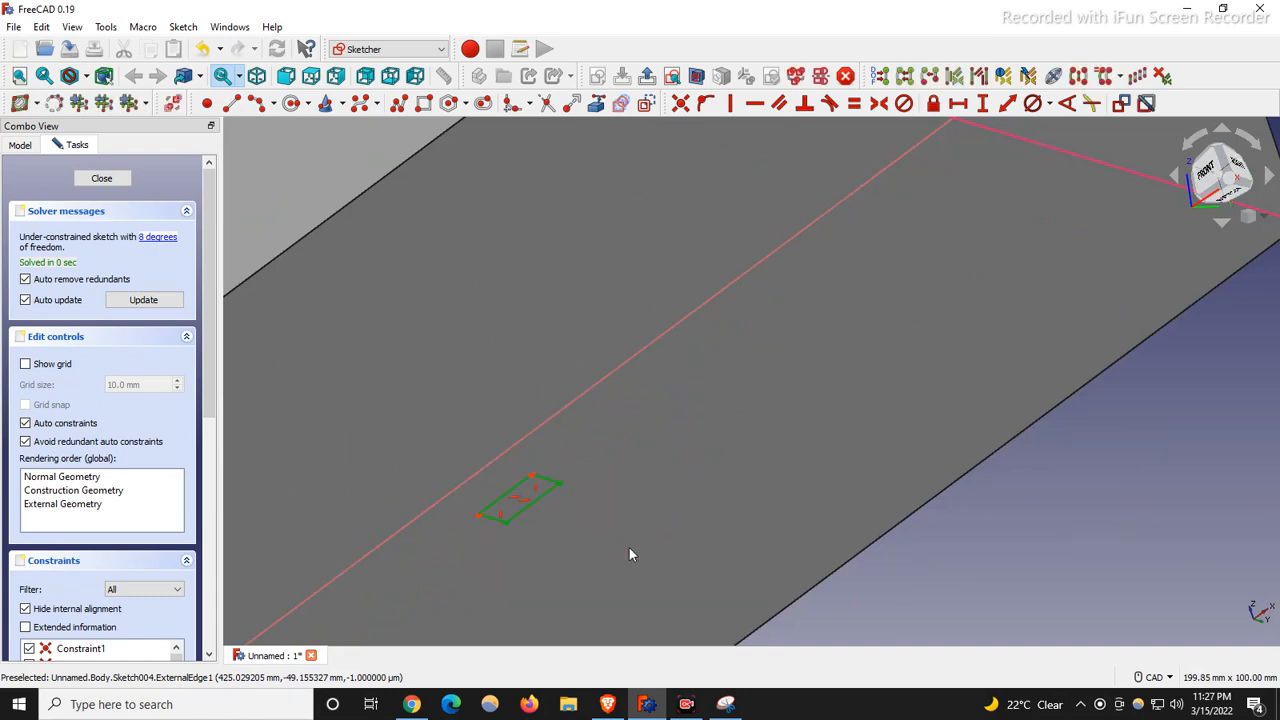
pyautogui.press('Delete')
pyautogui.scroll(-4, 610, 490)
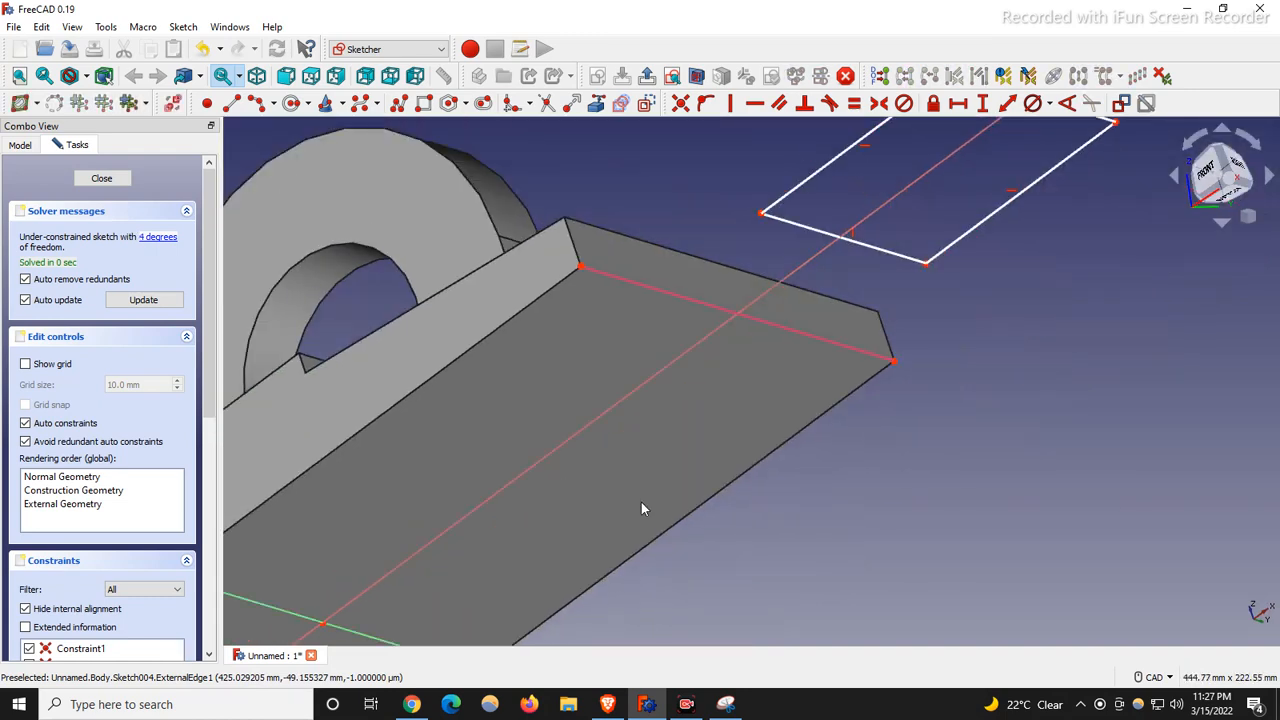
# Step: Switch to the bottom view and stretch the rectangle's inner edge into the base, past its right end
pyautogui.click(1237, 195)
pyautogui.scroll(-5, 792, 425)
pyautogui.scroll(3, 837, 335)
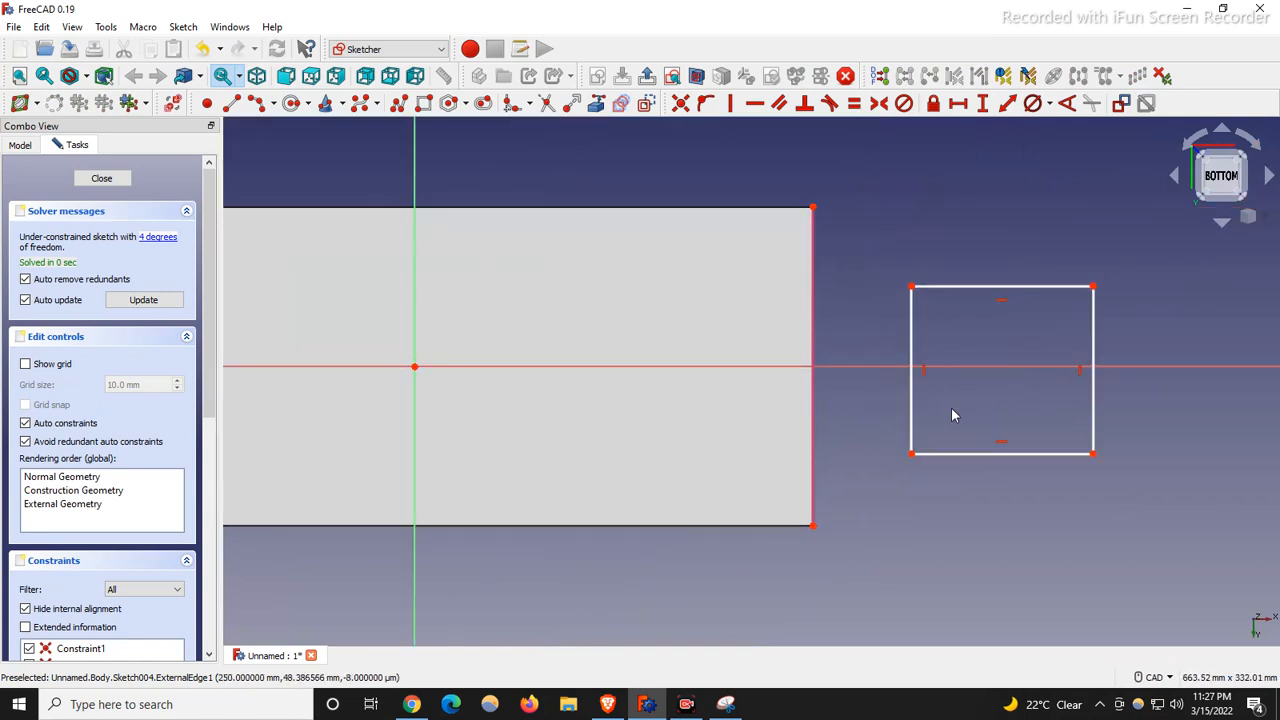
pyautogui.moveTo(913, 430); pyautogui.dragTo(543, 434)
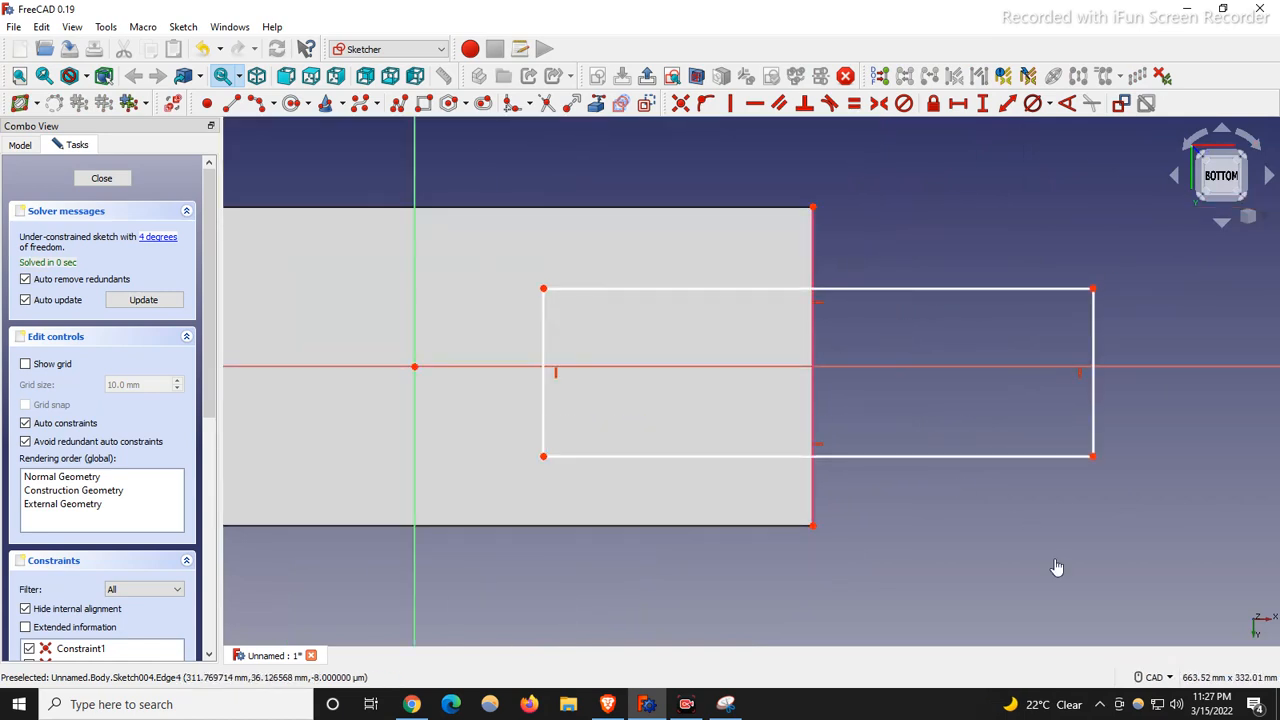
pyautogui.scroll(-3, 937, 463)
pyautogui.scroll(2, 1047, 388)
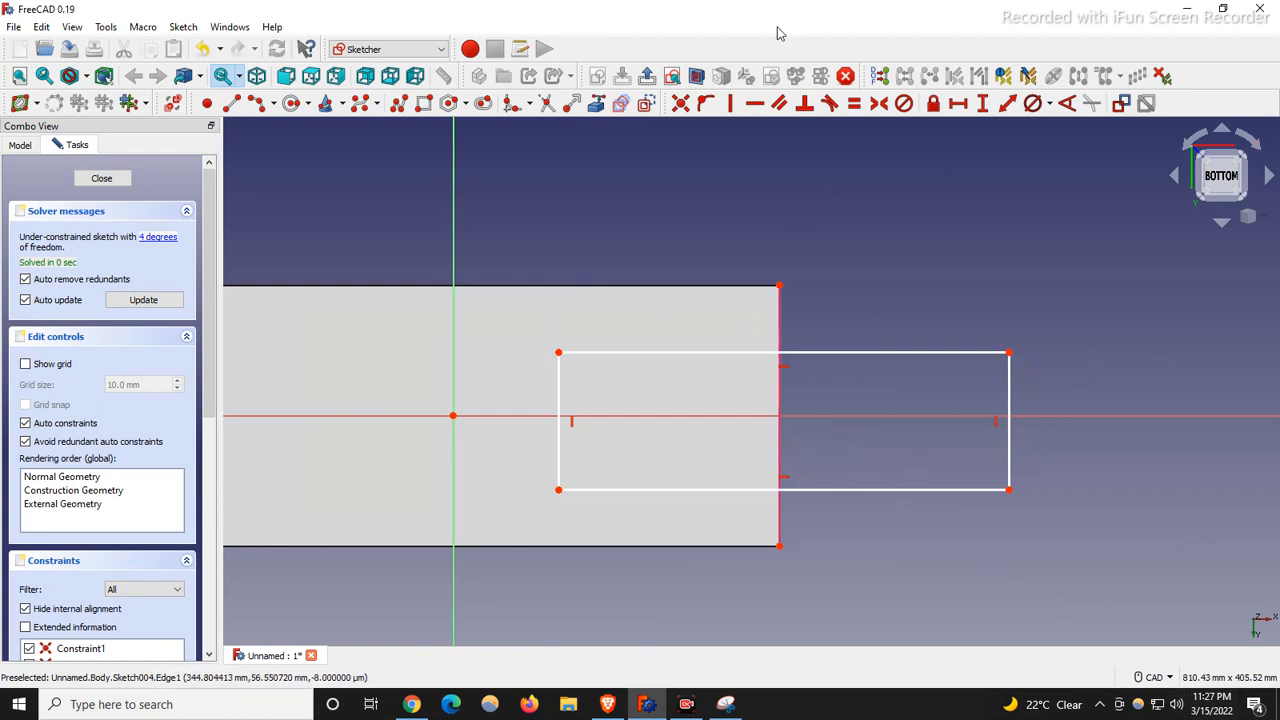
pyautogui.click(705, 103)
pyautogui.click(780, 287)
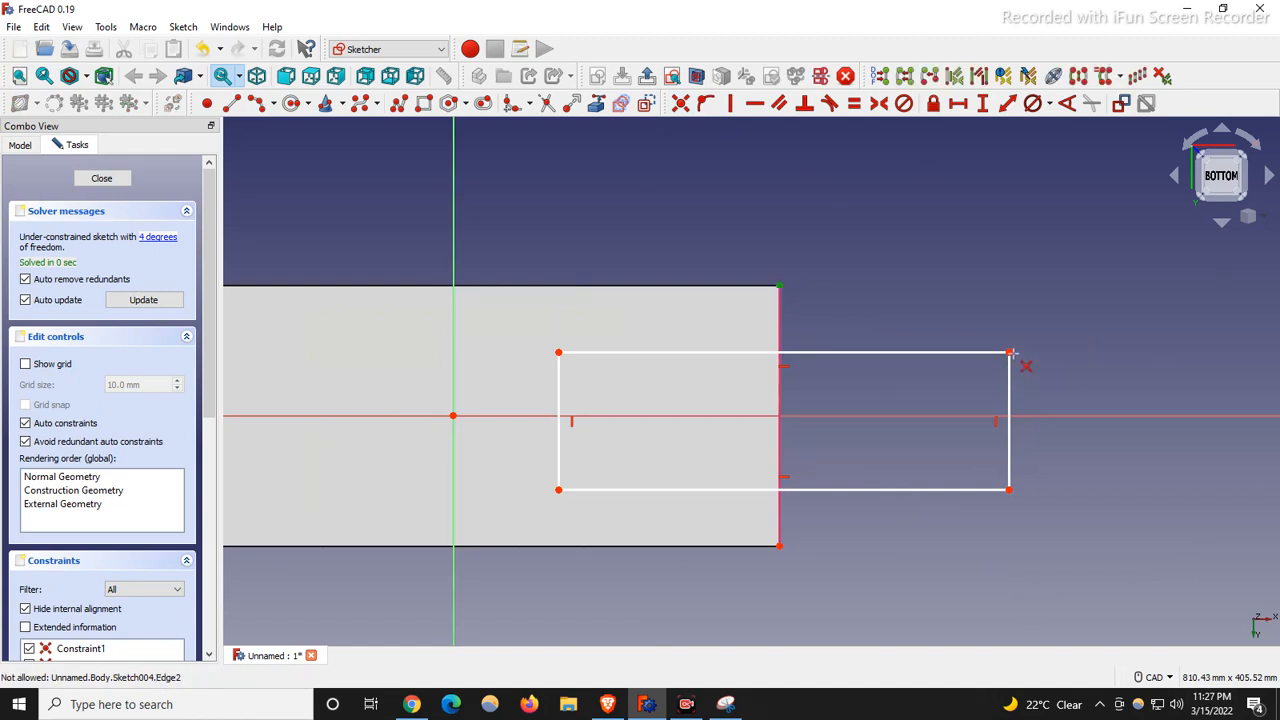
pyautogui.rightClick(880, 258)
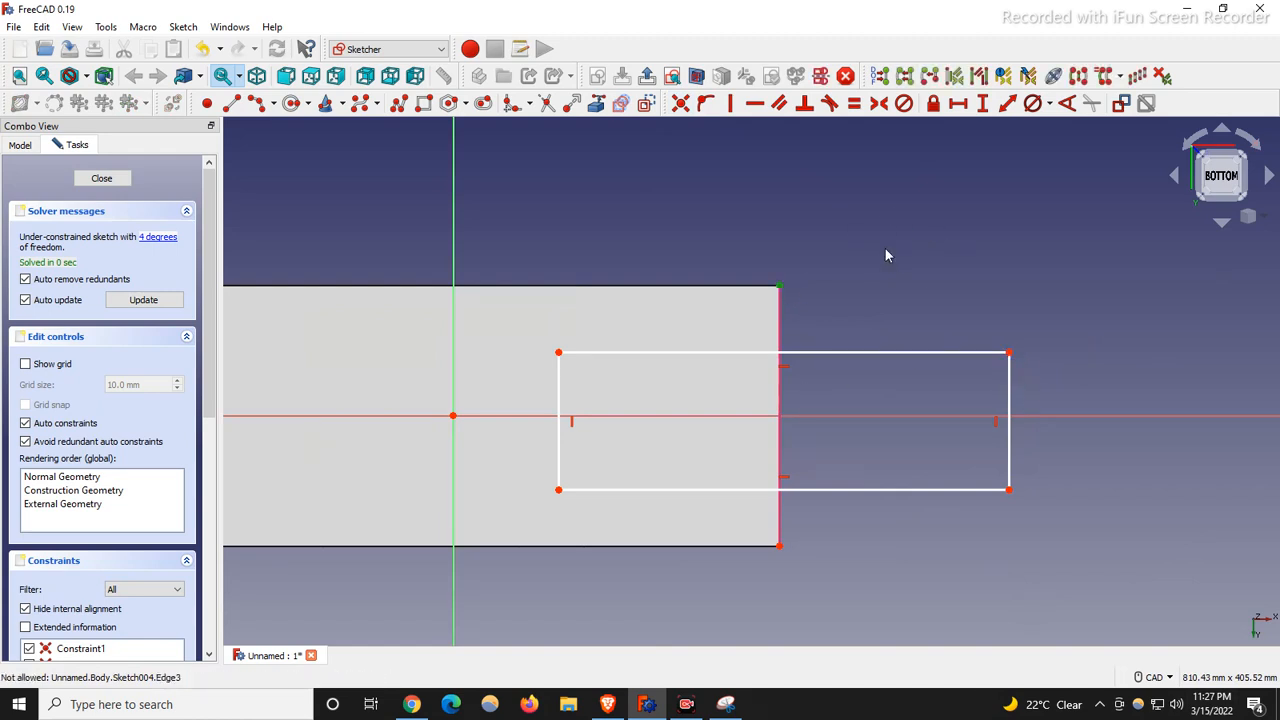
# Step: Constrain the rectangle's upper outer corner vertically to the upper corner of the base's linked end edge
pyautogui.click(780, 287)
pyautogui.click(1009, 354)
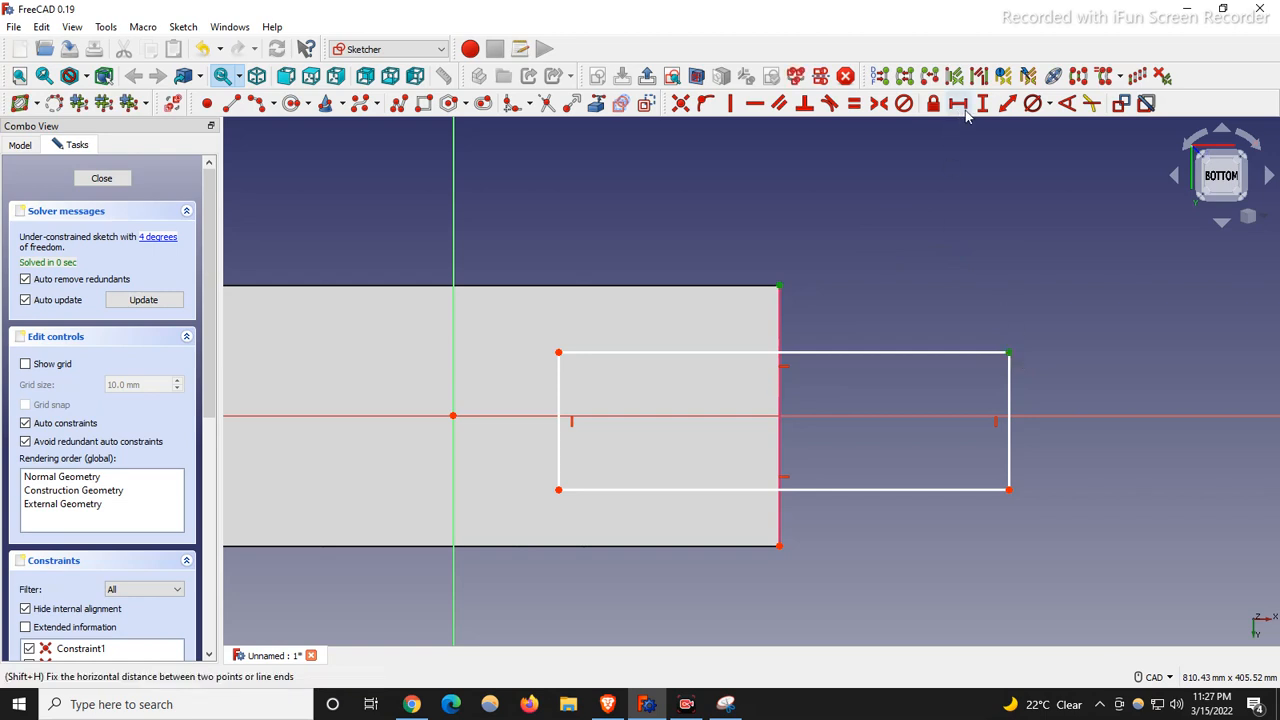
pyautogui.click(733, 107)
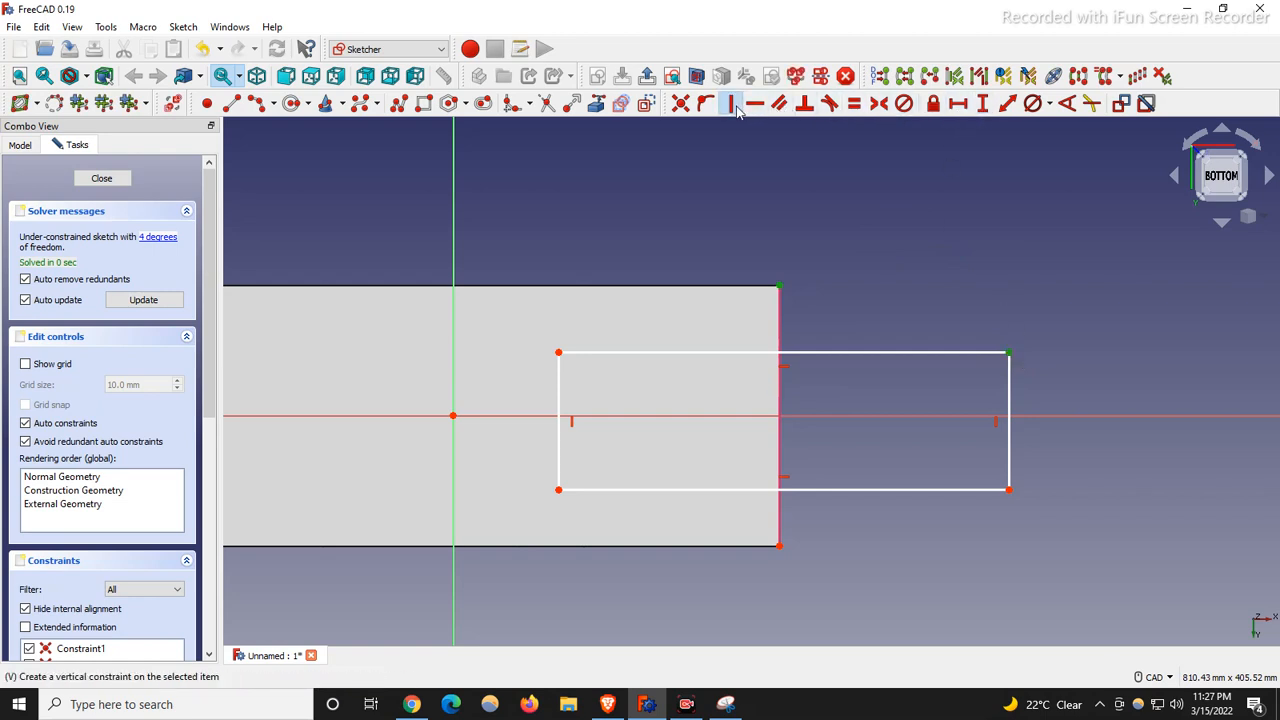
pyautogui.scroll(-3, 820, 347)
pyautogui.scroll(3, 737, 359)
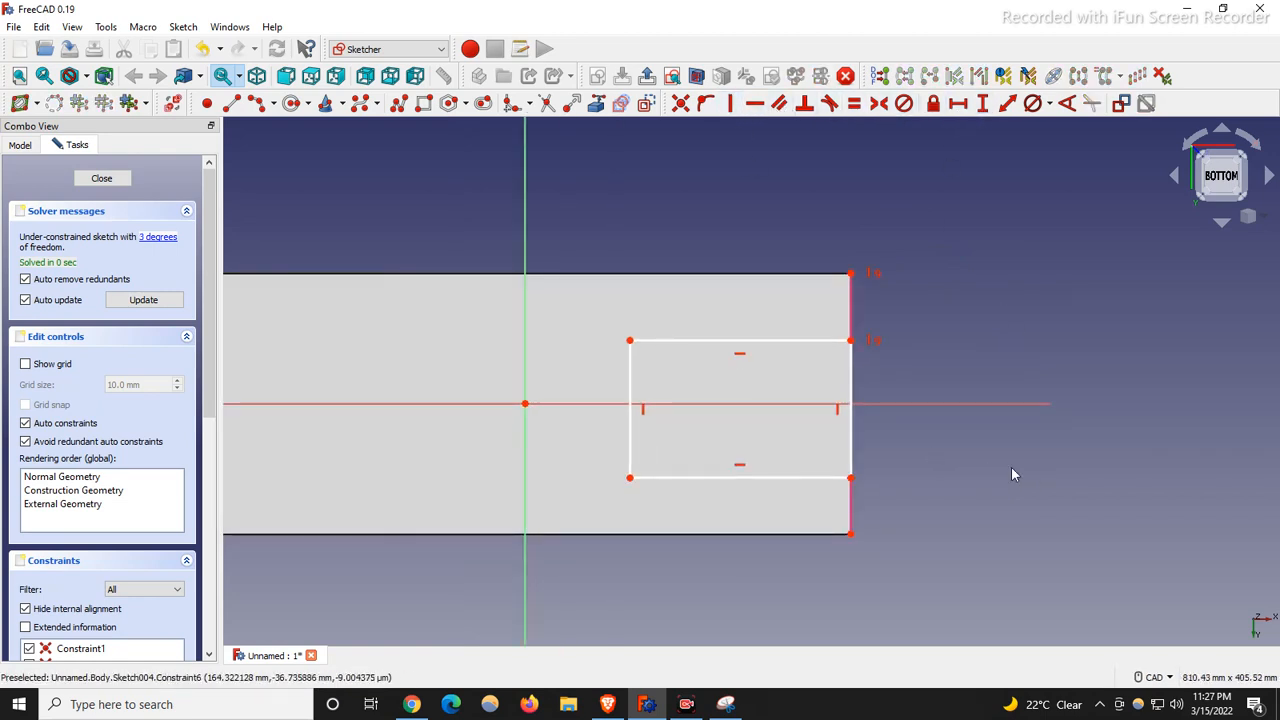
pyautogui.scroll(1, 730, 409)
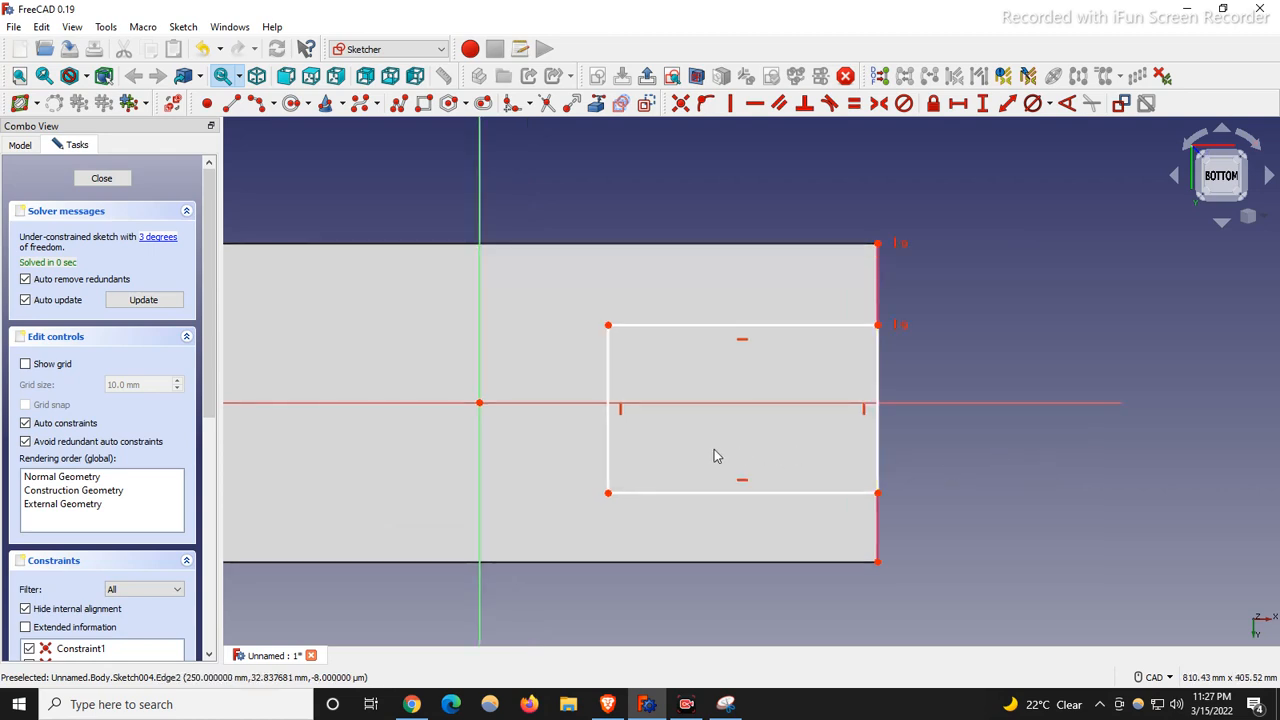
pyautogui.scroll(-2, 714, 449)
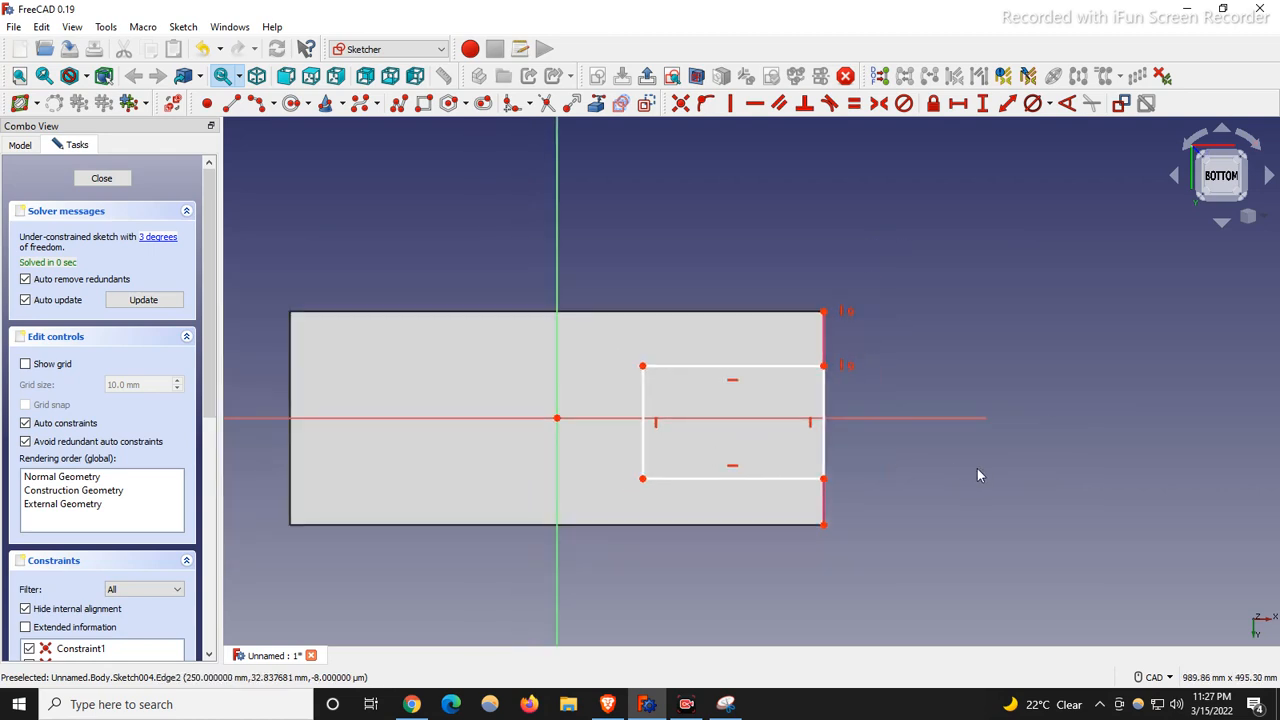
pyautogui.scroll(2, 721, 425)
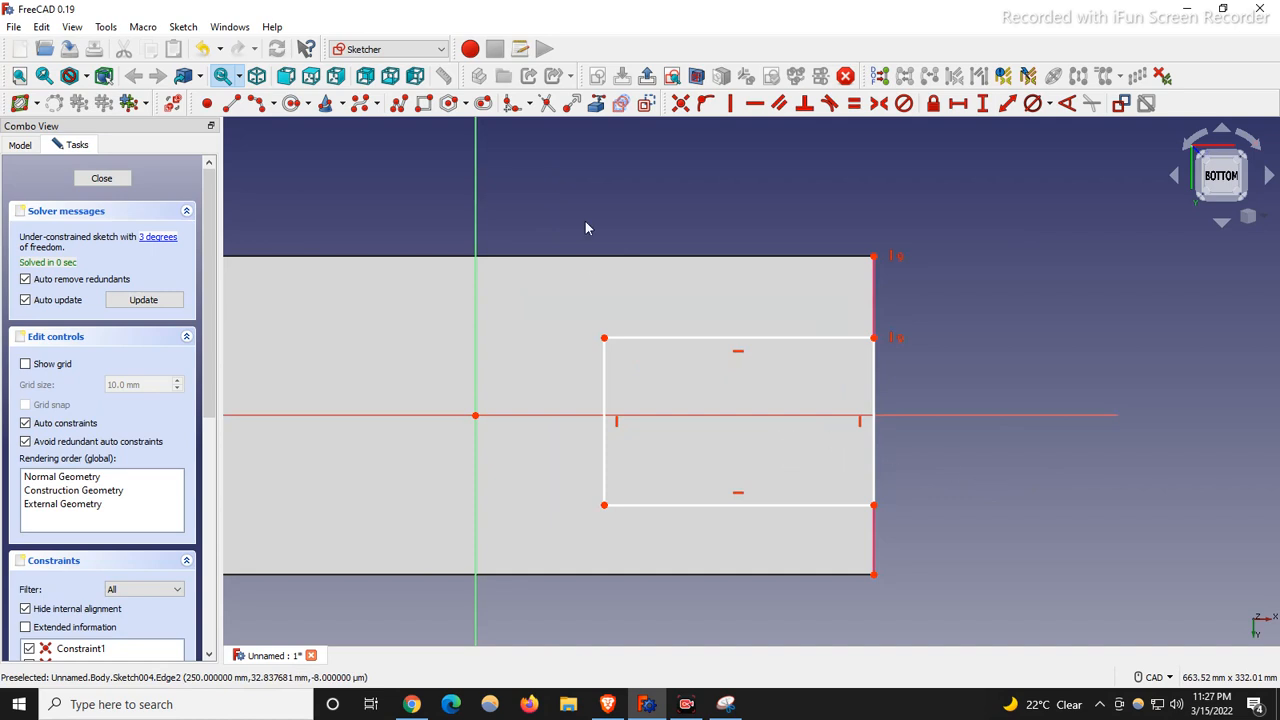
# Step: Constrain the vertical distance between the rectangle's two outer corners to 30 mm
pyautogui.click(984, 104)
pyautogui.click(875, 339)
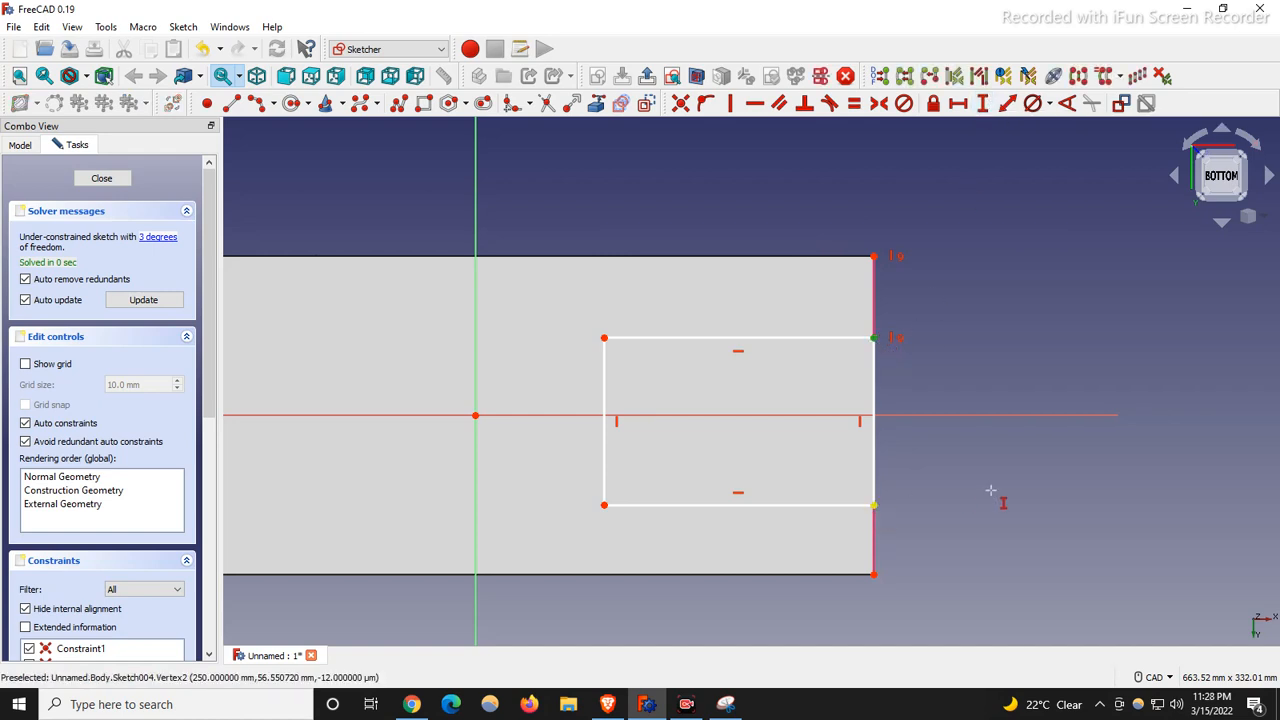
pyautogui.click(874, 505)
pyautogui.write('3')
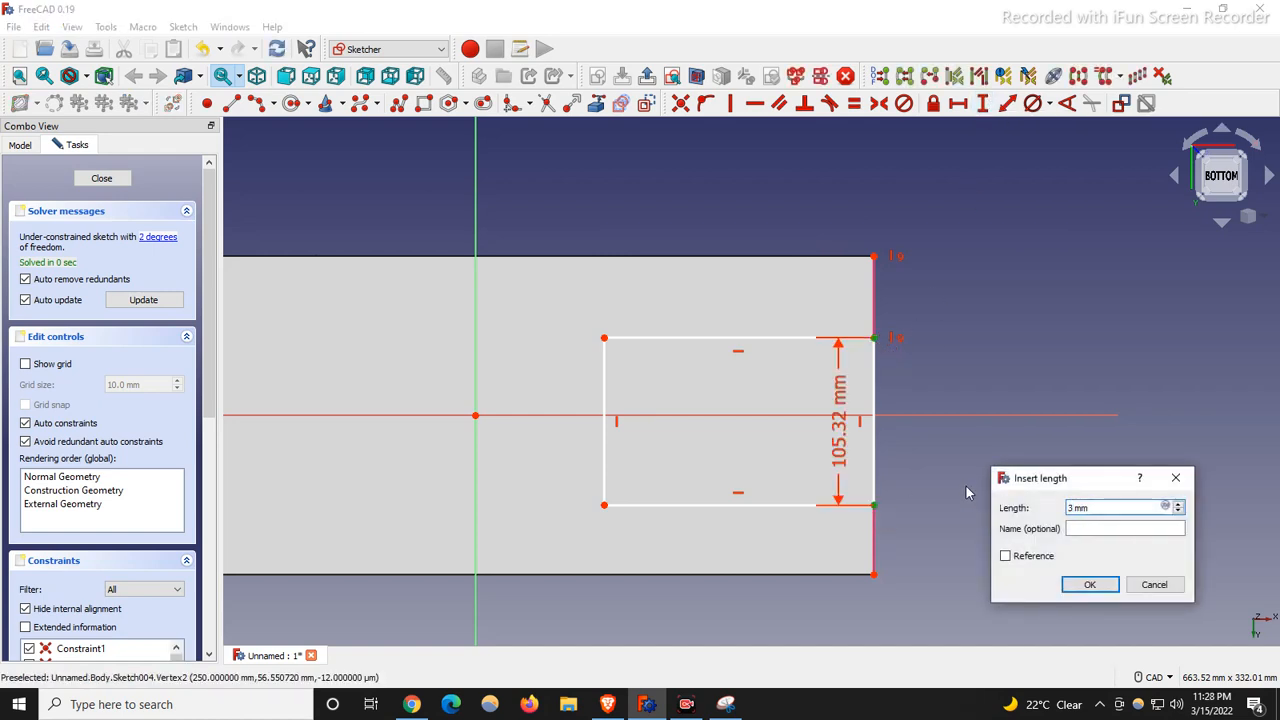
pyautogui.write('0')
pyautogui.press('Return')
# Step: Shift the rectangle to straddle the horizontal axis and place its 30 mm dimension outside the base's end edge
pyautogui.scroll(2, 855, 449)
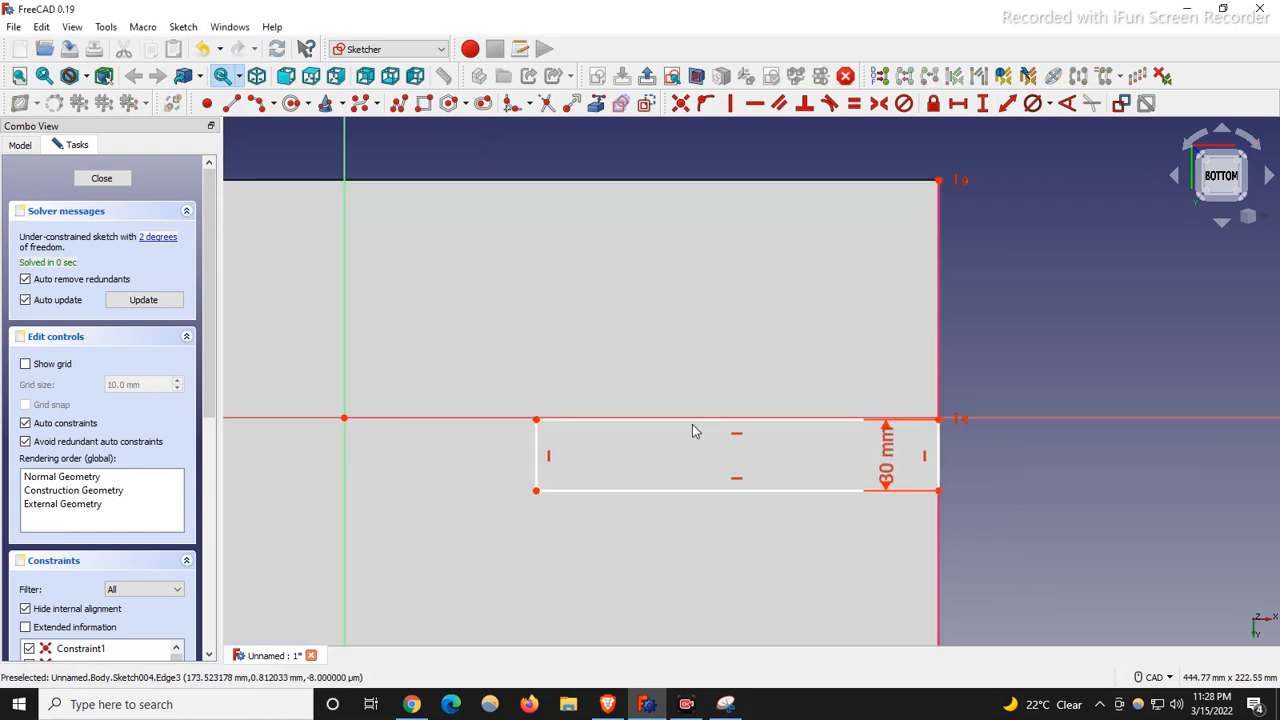
pyautogui.moveTo(665, 420); pyautogui.dragTo(680, 381)
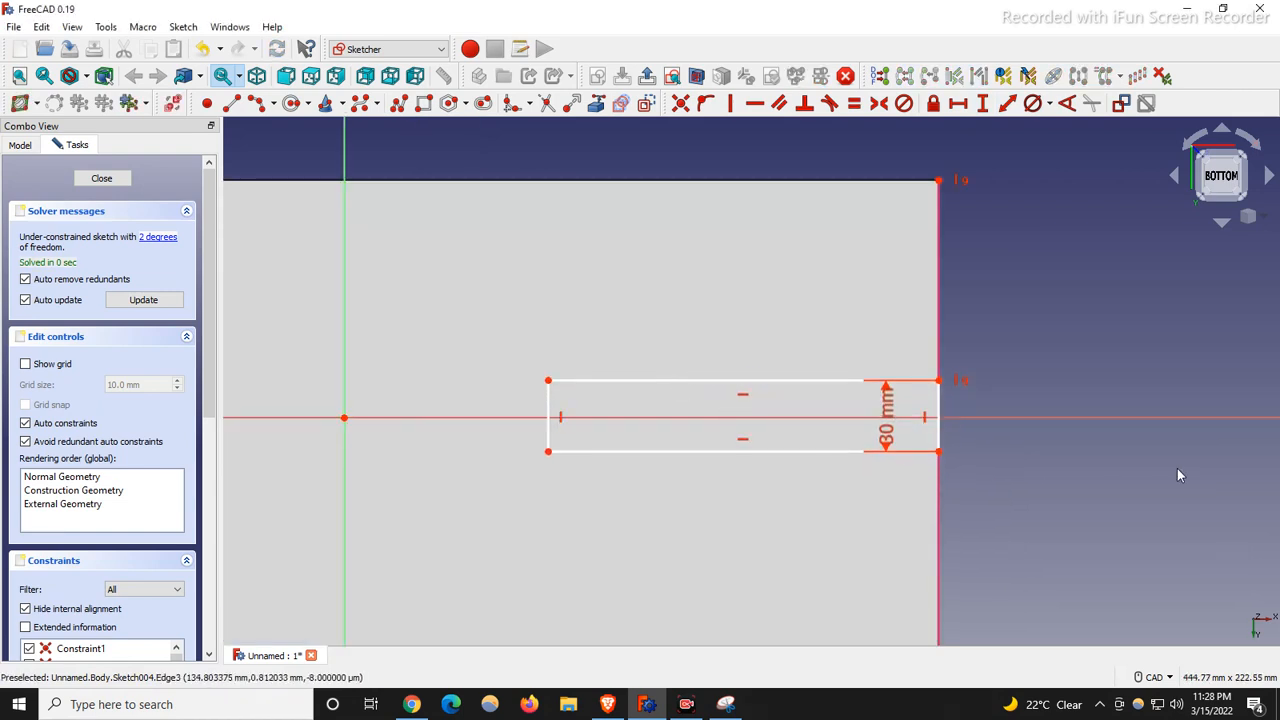
pyautogui.moveTo(886, 406); pyautogui.dragTo(1009, 569)
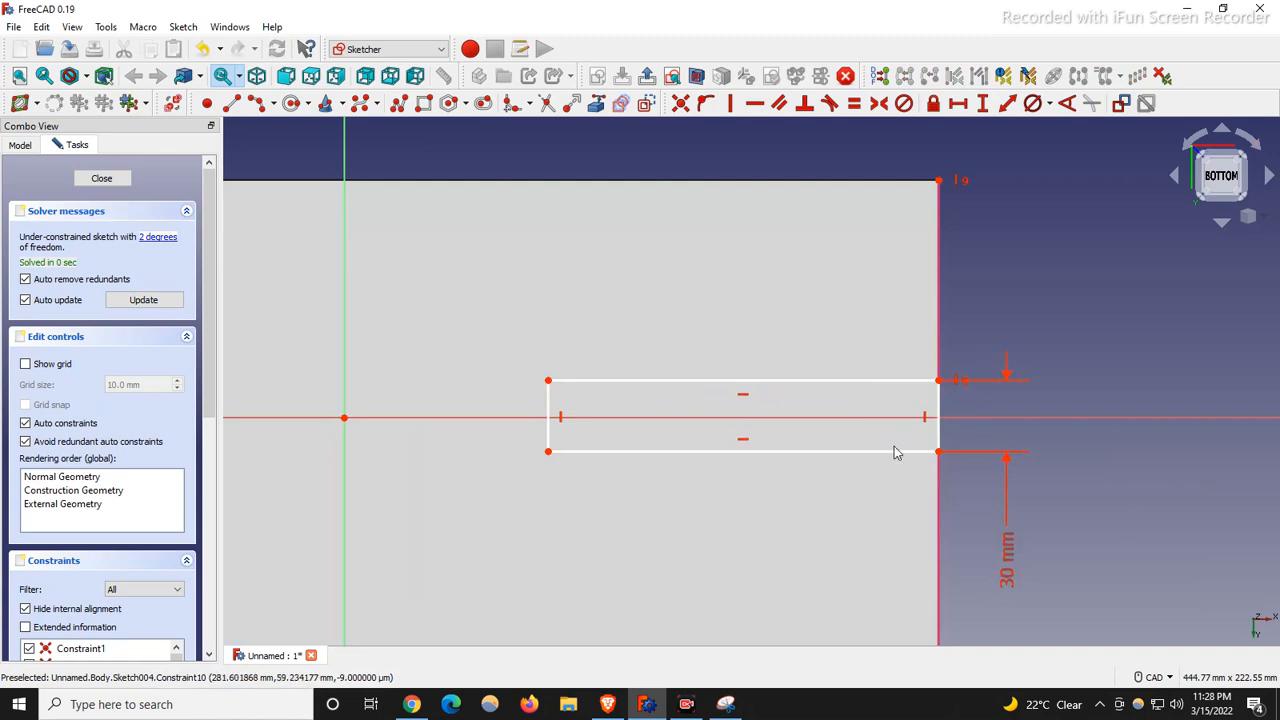
pyautogui.scroll(-2, 787, 283)
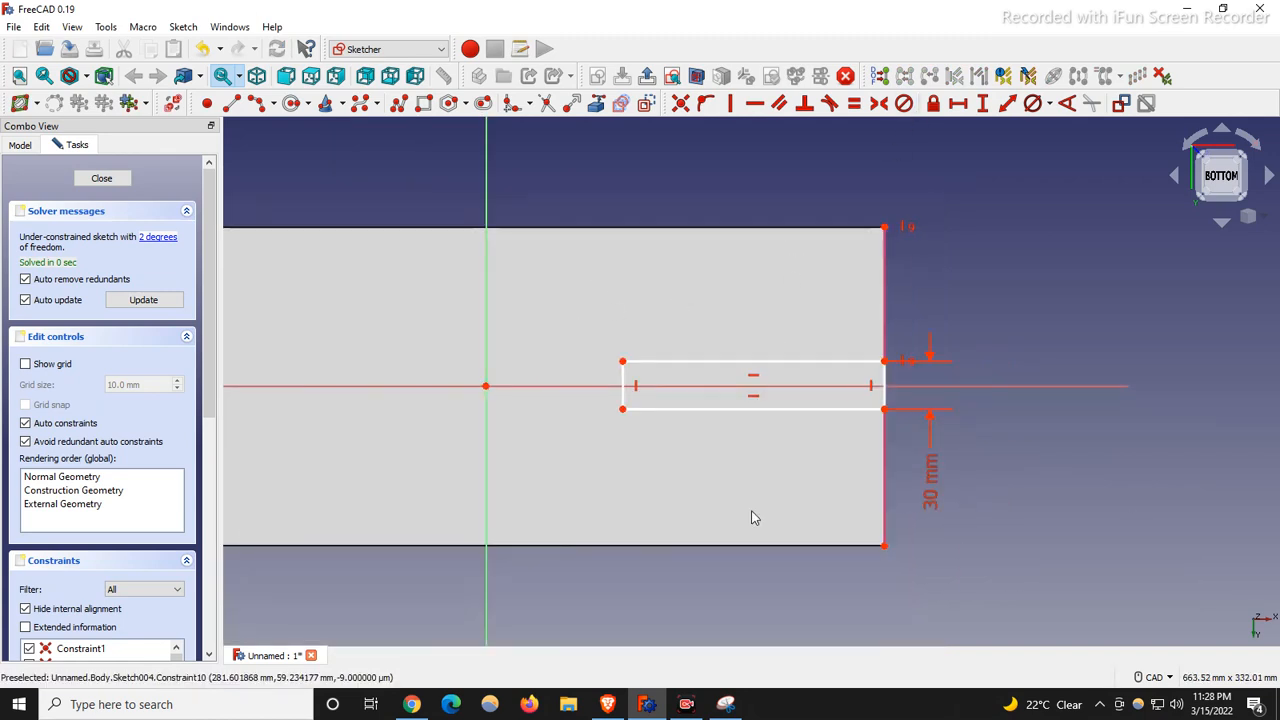
# Step: Constrain the rectangle's upper outer corner 15 mm vertically from the origin and place that dimension outside the base
pyautogui.click(487, 387)
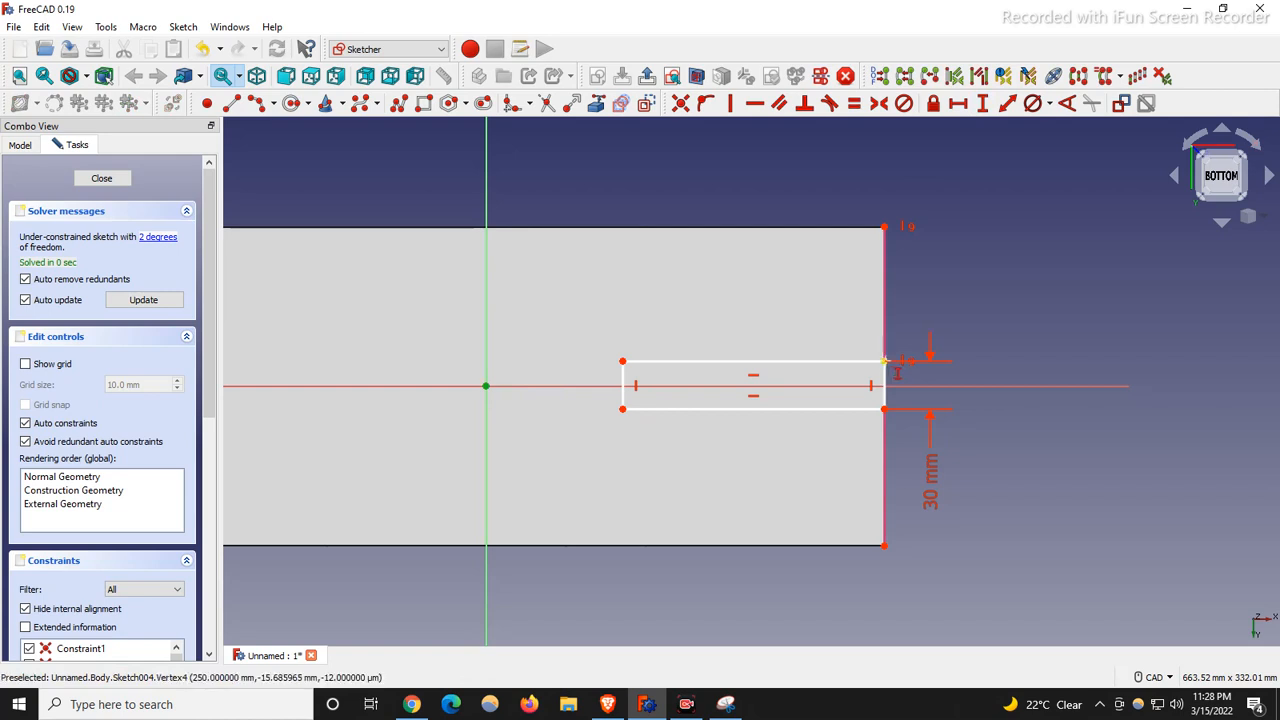
pyautogui.click(885, 362)
pyautogui.write('15')
pyautogui.press('Return')
pyautogui.scroll(2, 885, 292)
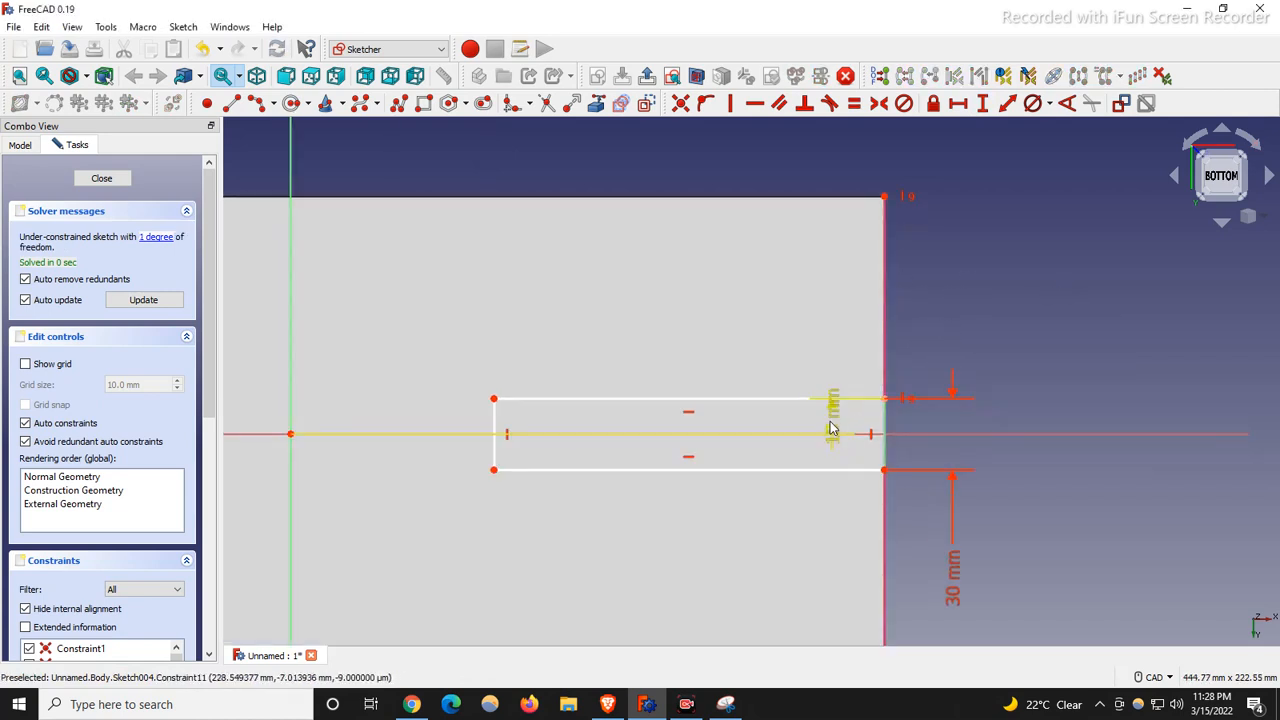
pyautogui.moveTo(833, 425); pyautogui.dragTo(931, 330)
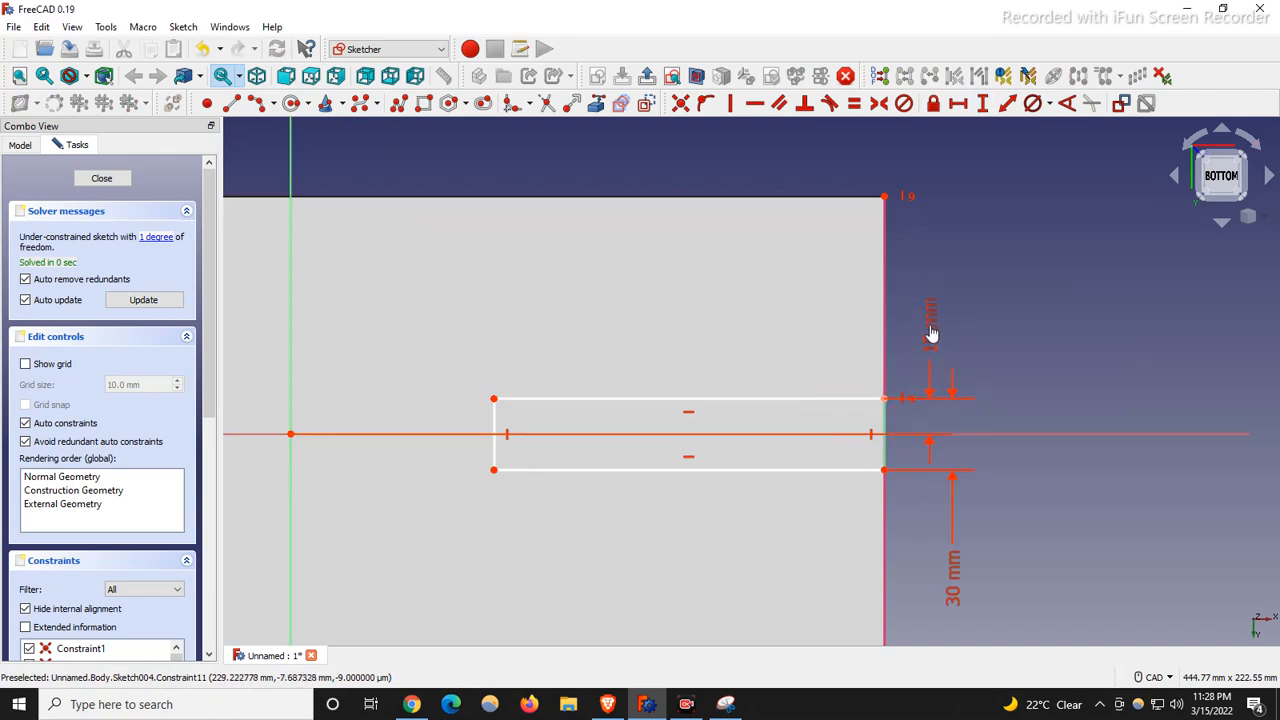
# Step: Delete the rectangle's inner vertical edge, leaving that end of the slot open
pyautogui.scroll(-2, 760, 410)
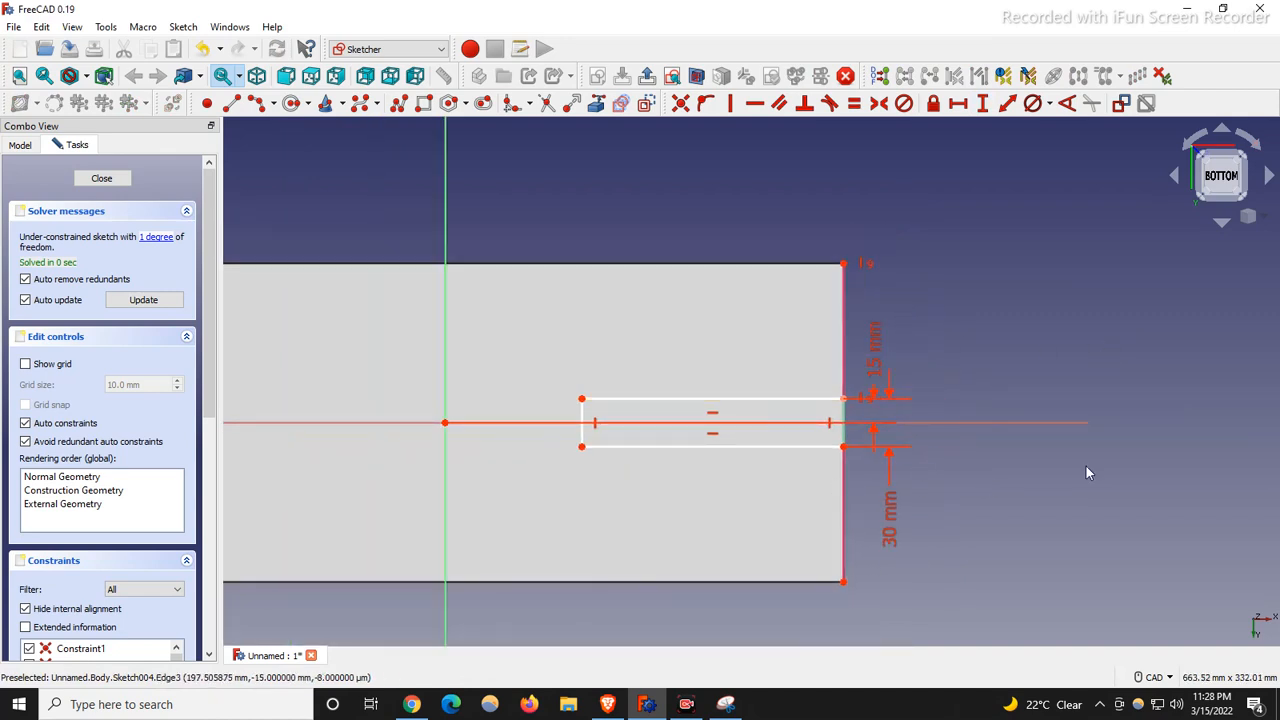
pyautogui.scroll(-2, 852, 452)
pyautogui.scroll(1, 578, 456)
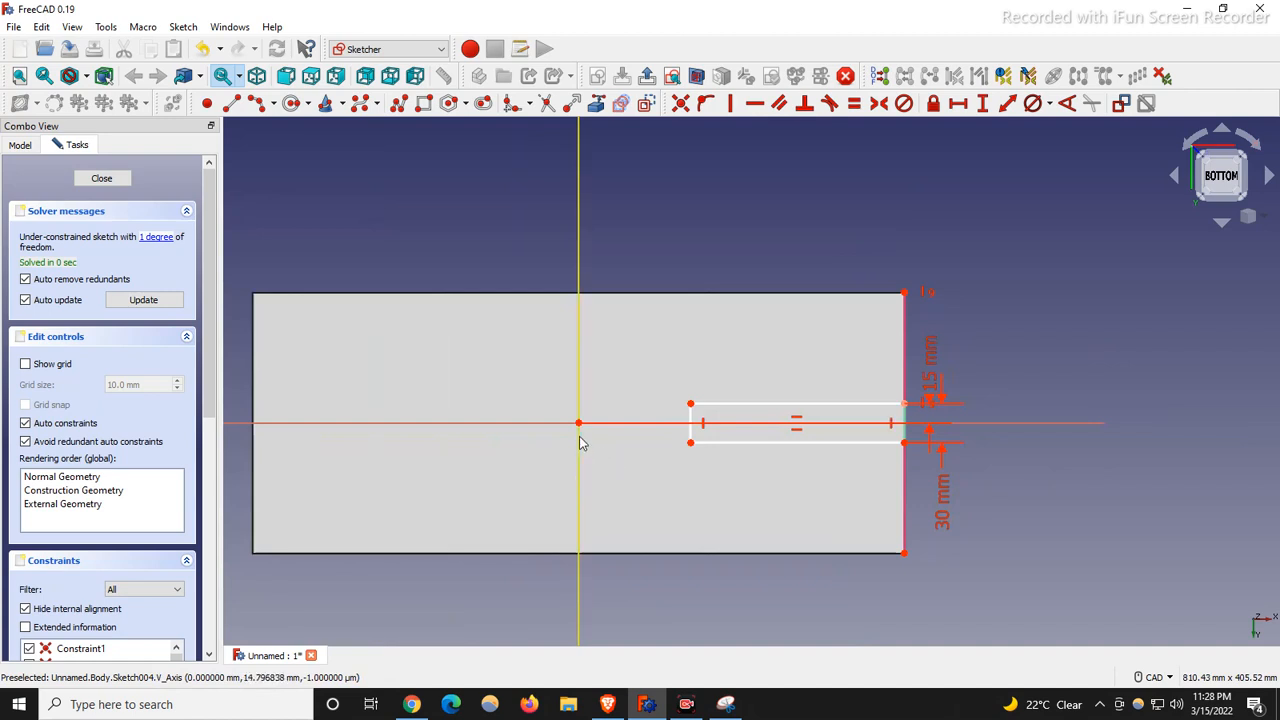
pyautogui.scroll(3, 668, 432)
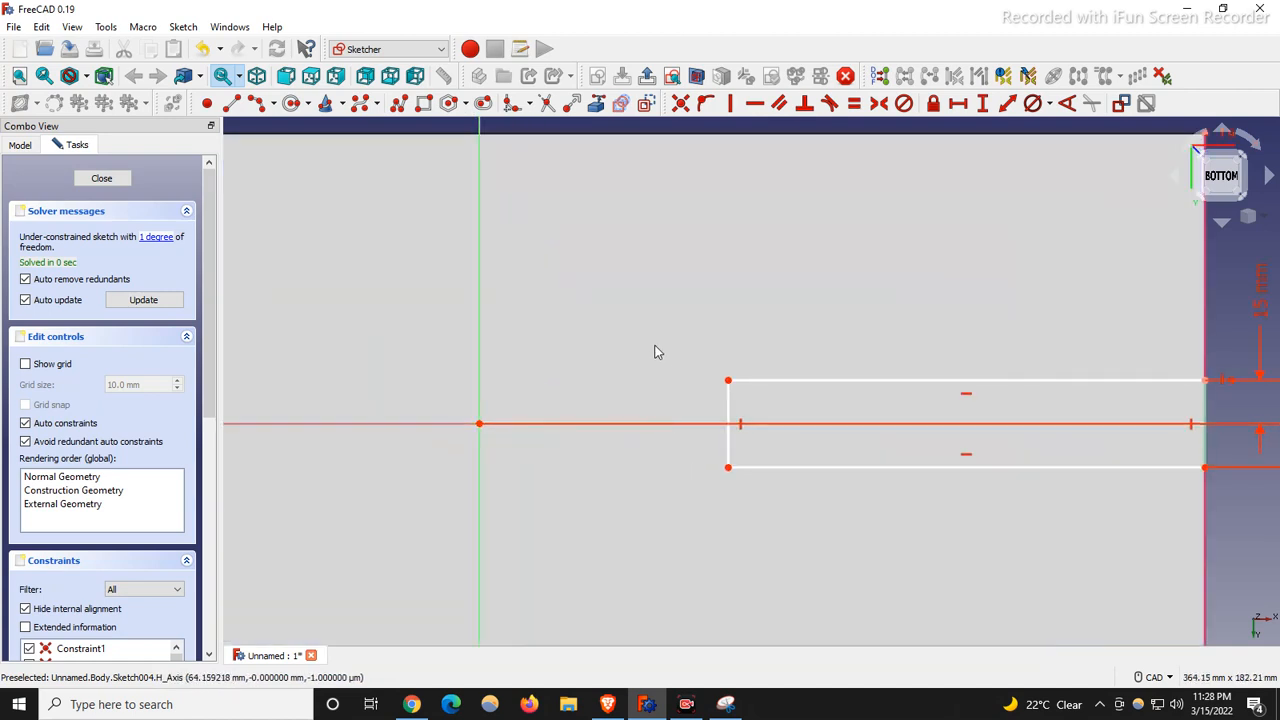
pyautogui.click(729, 412)
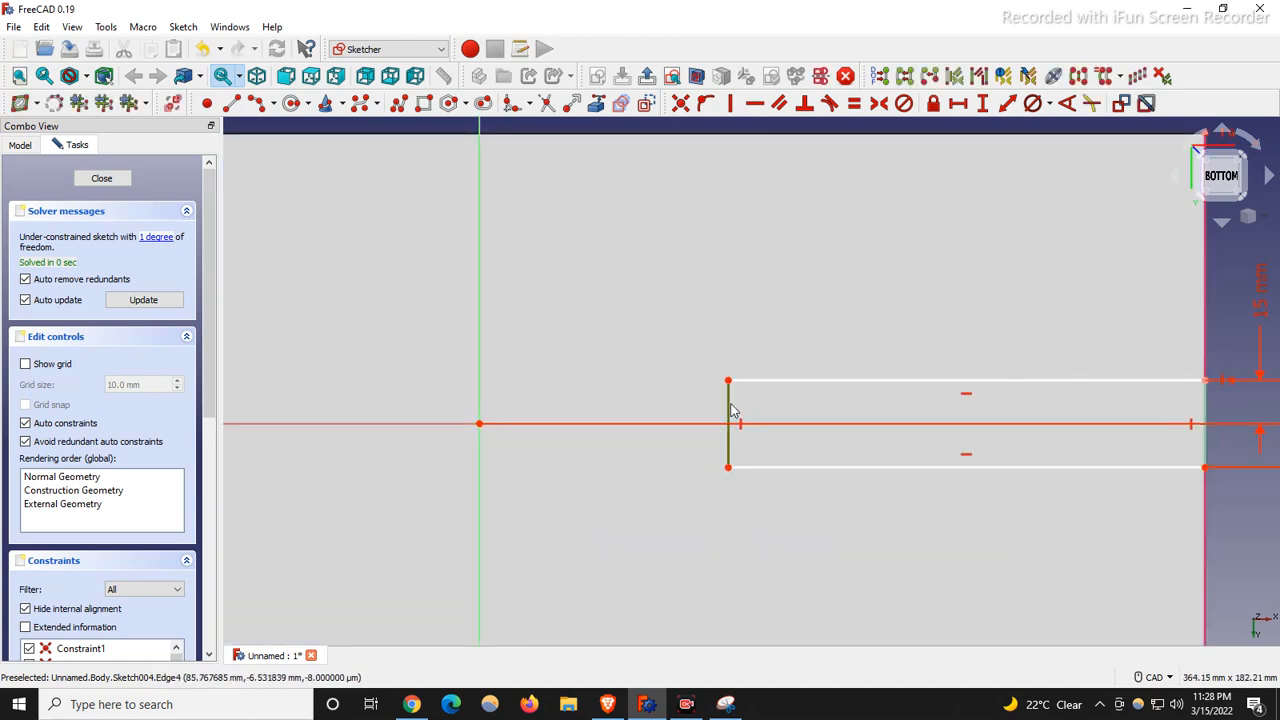
pyautogui.press('Delete')
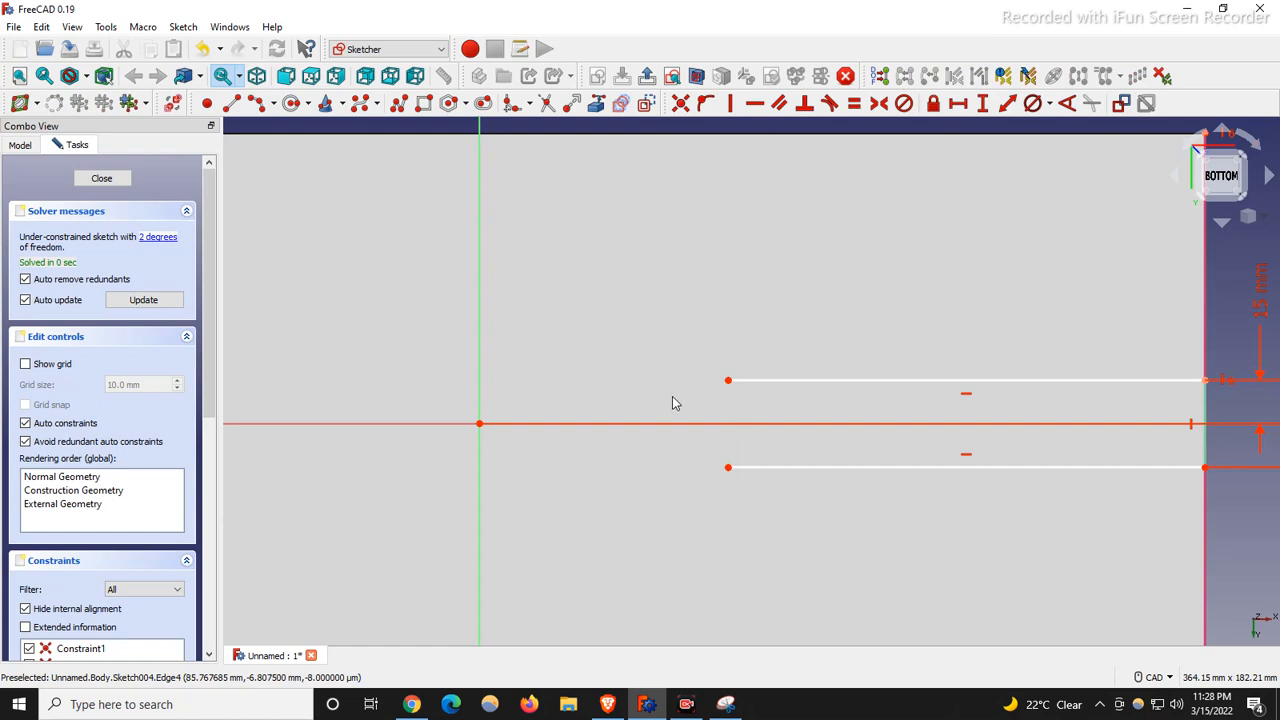
# Step: Close the slot's open inner end with an arc through three points, bulging toward the origin with its midpoint on the horizontal axis
pyautogui.click(276, 105)
pyautogui.click(300, 141)
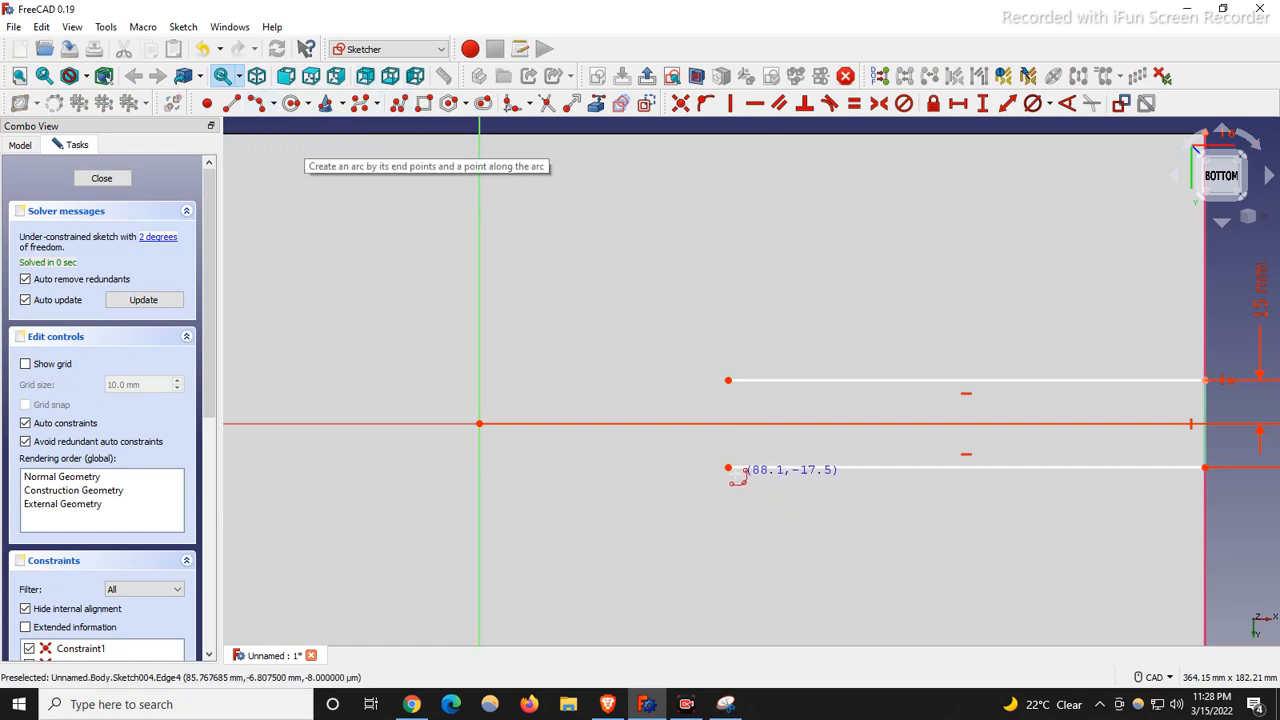
pyautogui.click(728, 467)
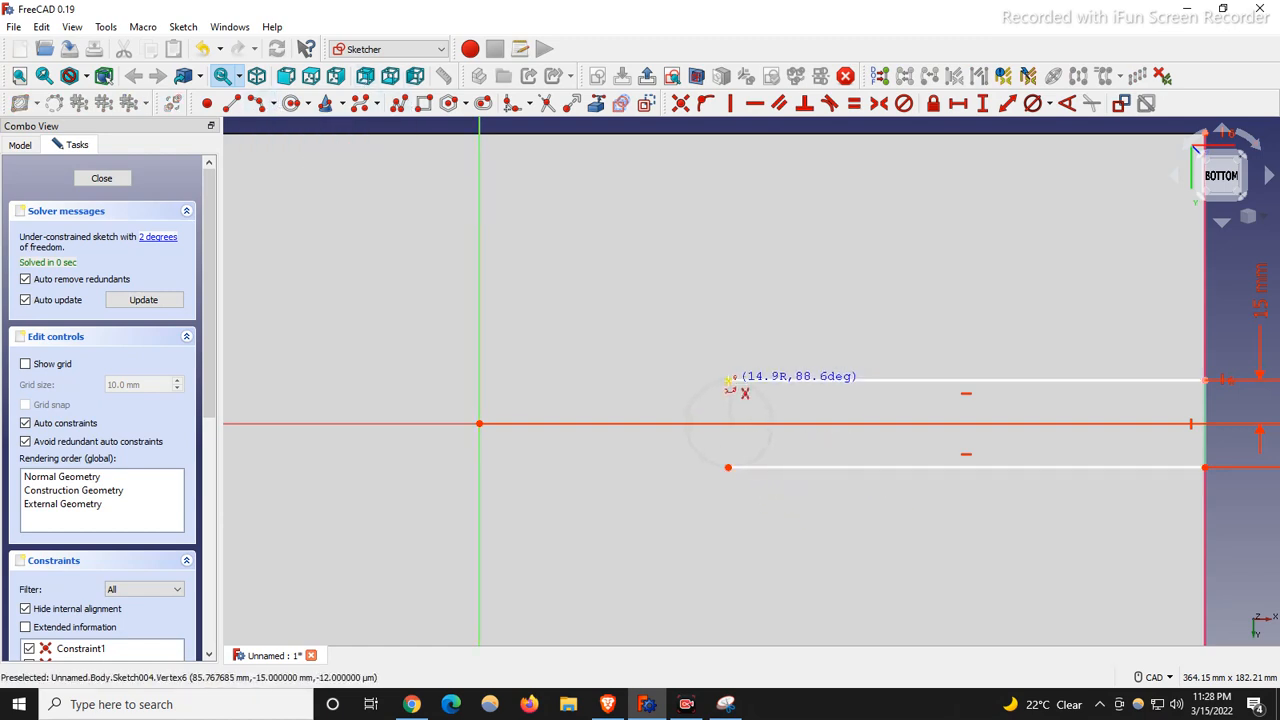
pyautogui.click(728, 381)
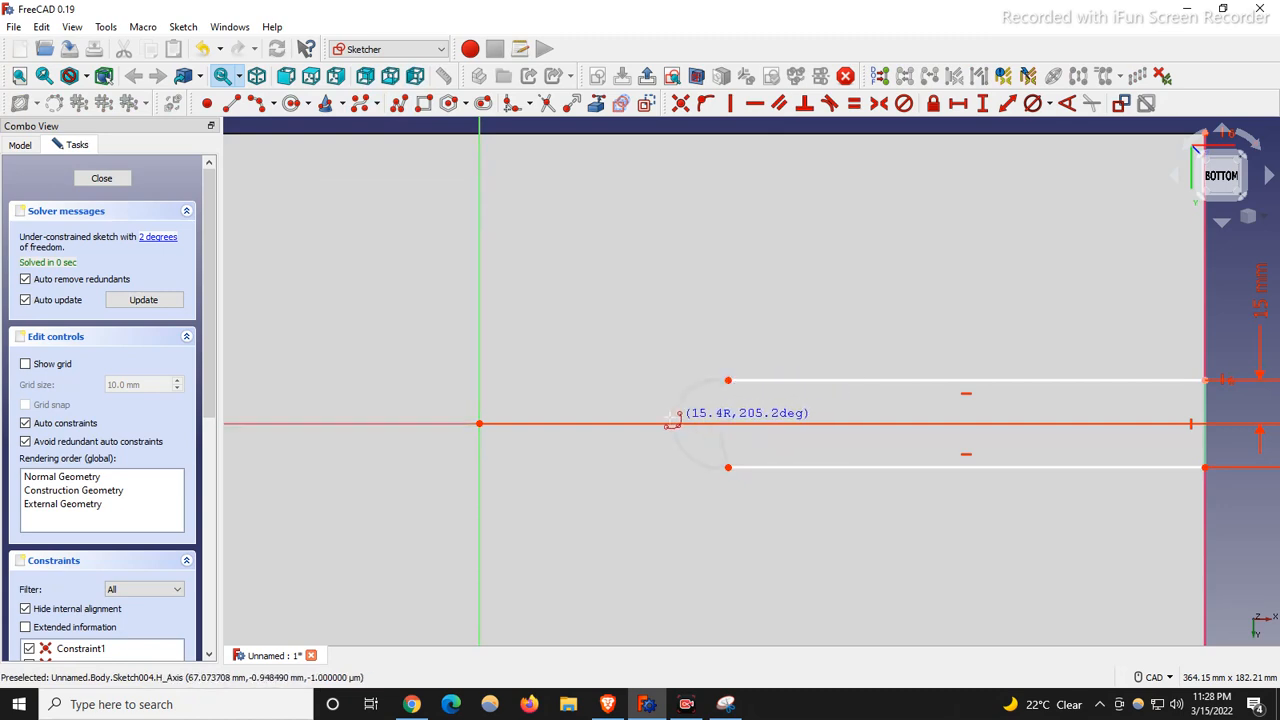
pyautogui.click(681, 422)
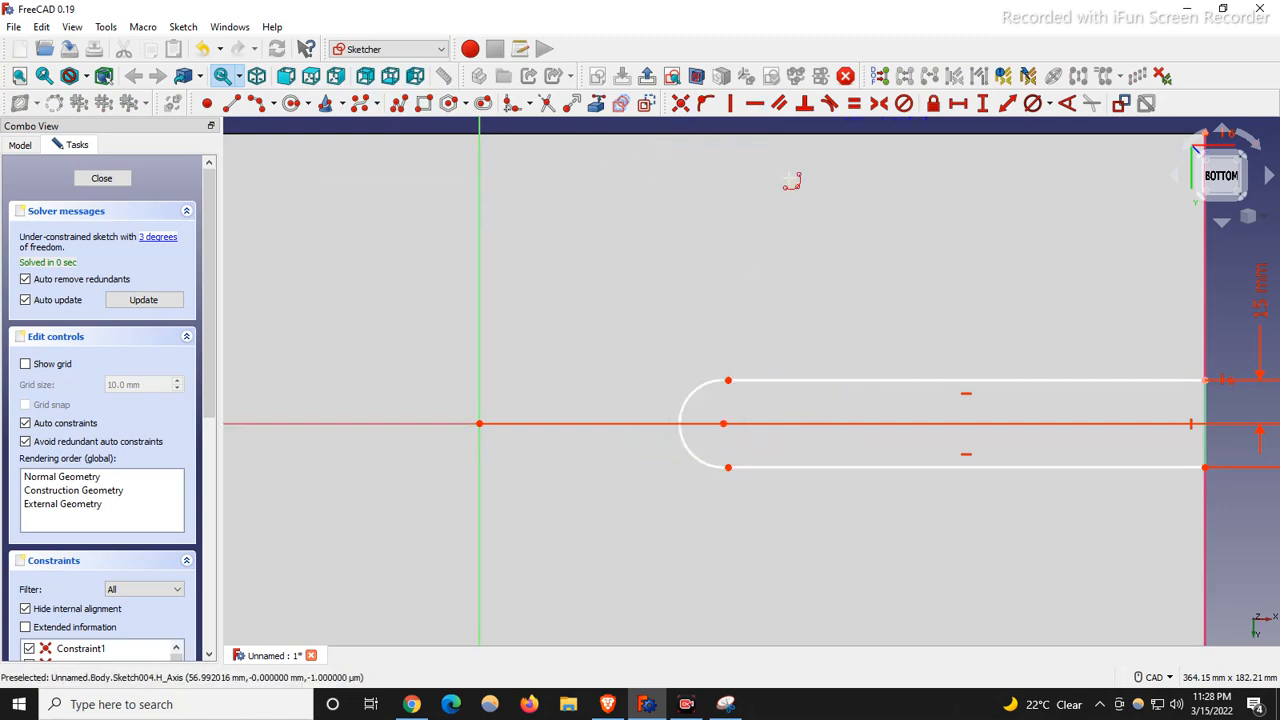
# Step: Make the slot's end arc tangent to both the upper and lower horizontal edges
pyautogui.click(830, 105)
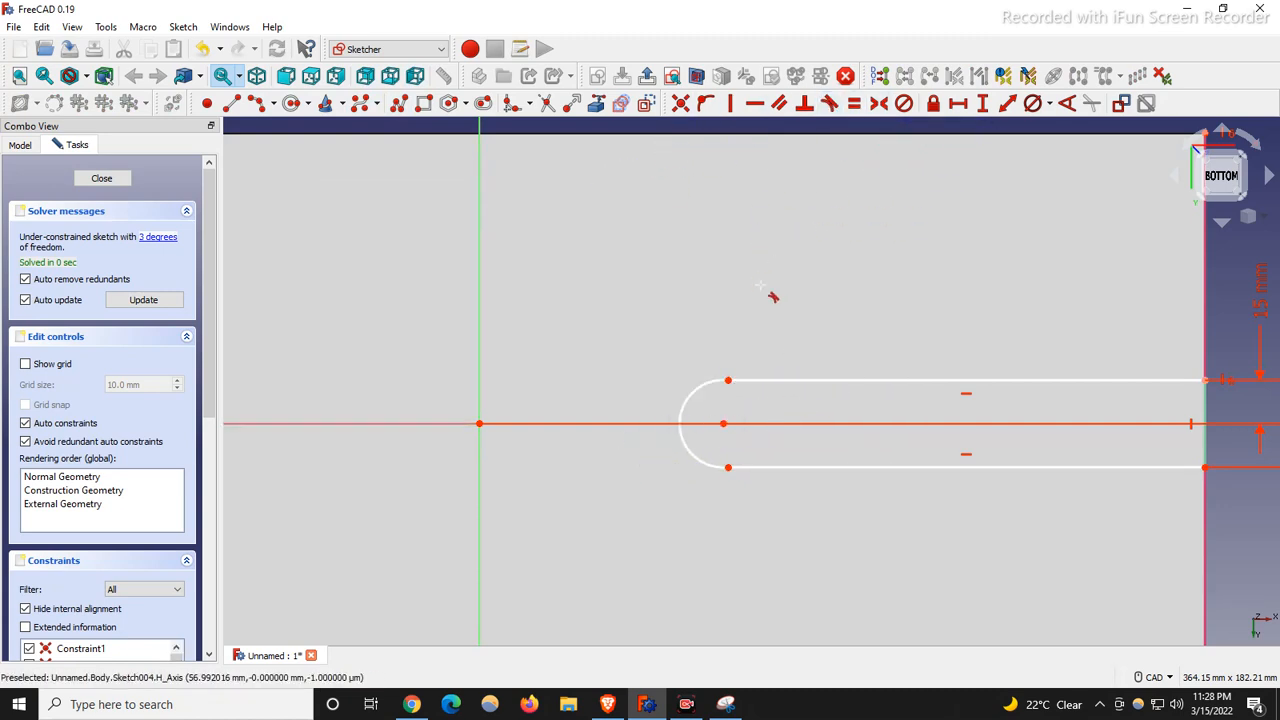
pyautogui.click(708, 384)
pyautogui.click(760, 382)
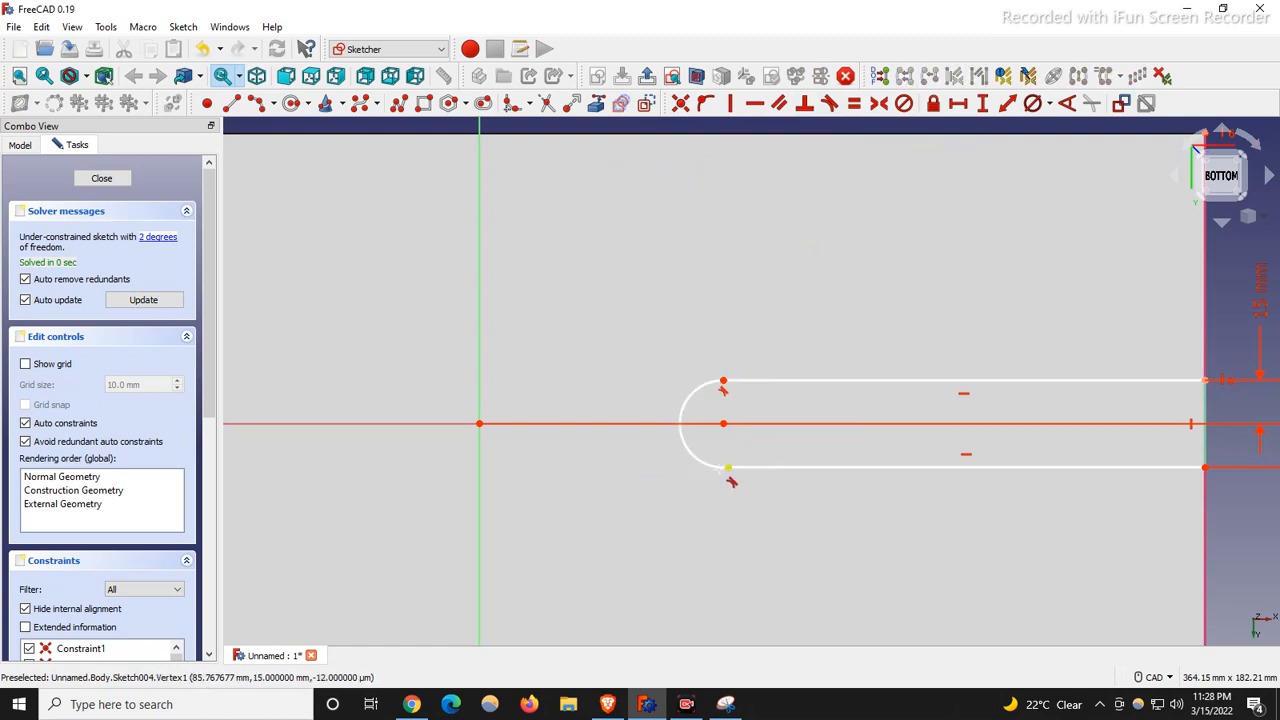
pyautogui.click(712, 465)
pyautogui.click(742, 468)
pyautogui.scroll(-1, 720, 355)
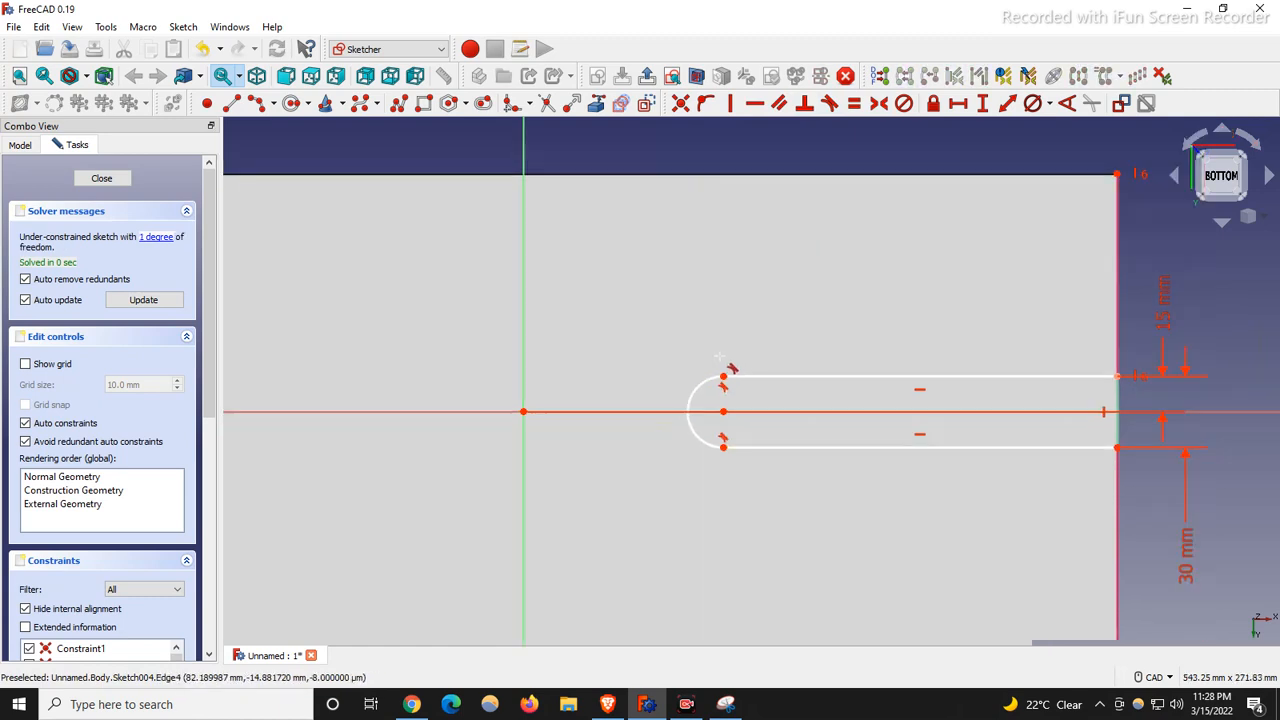
pyautogui.scroll(-3, 745, 300)
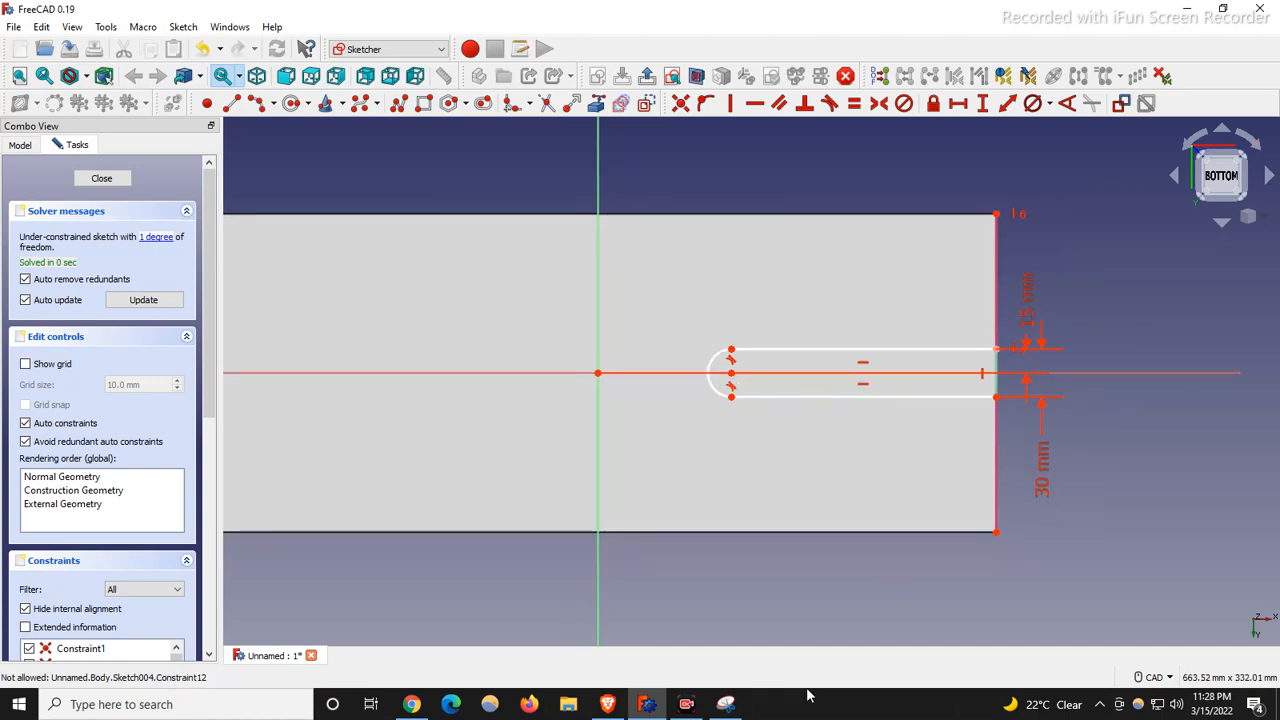
# Step: Switch to Snipping Tool to check the slot-centre spacing on drawing 106, and open the Windows Calculator
pyautogui.click(726, 704)
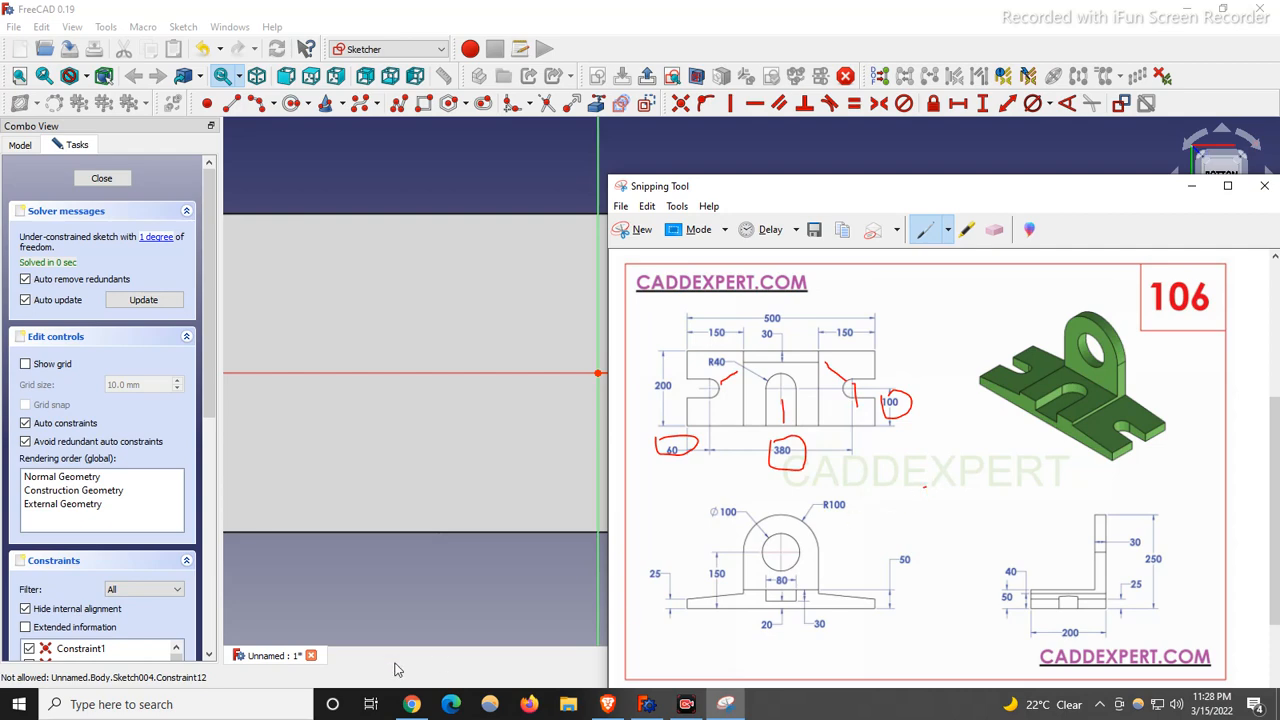
pyautogui.click(274, 694)
pyautogui.write('calc')
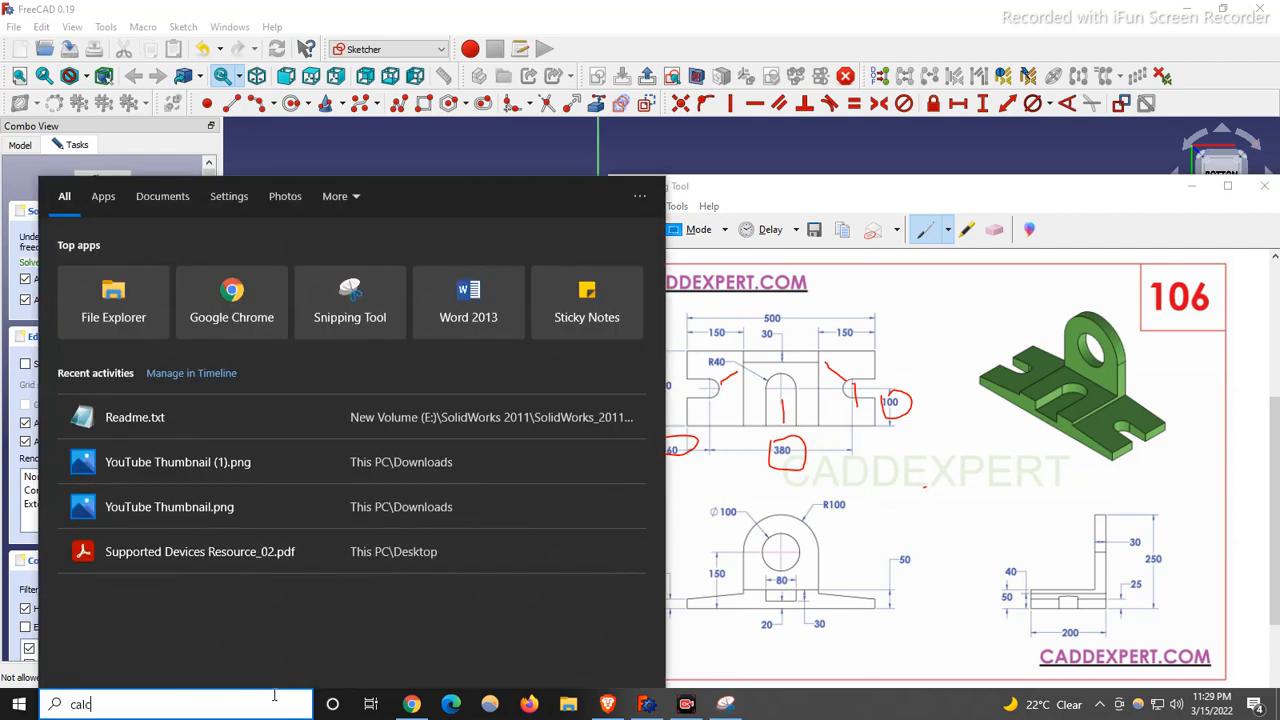
pyautogui.press('Return')
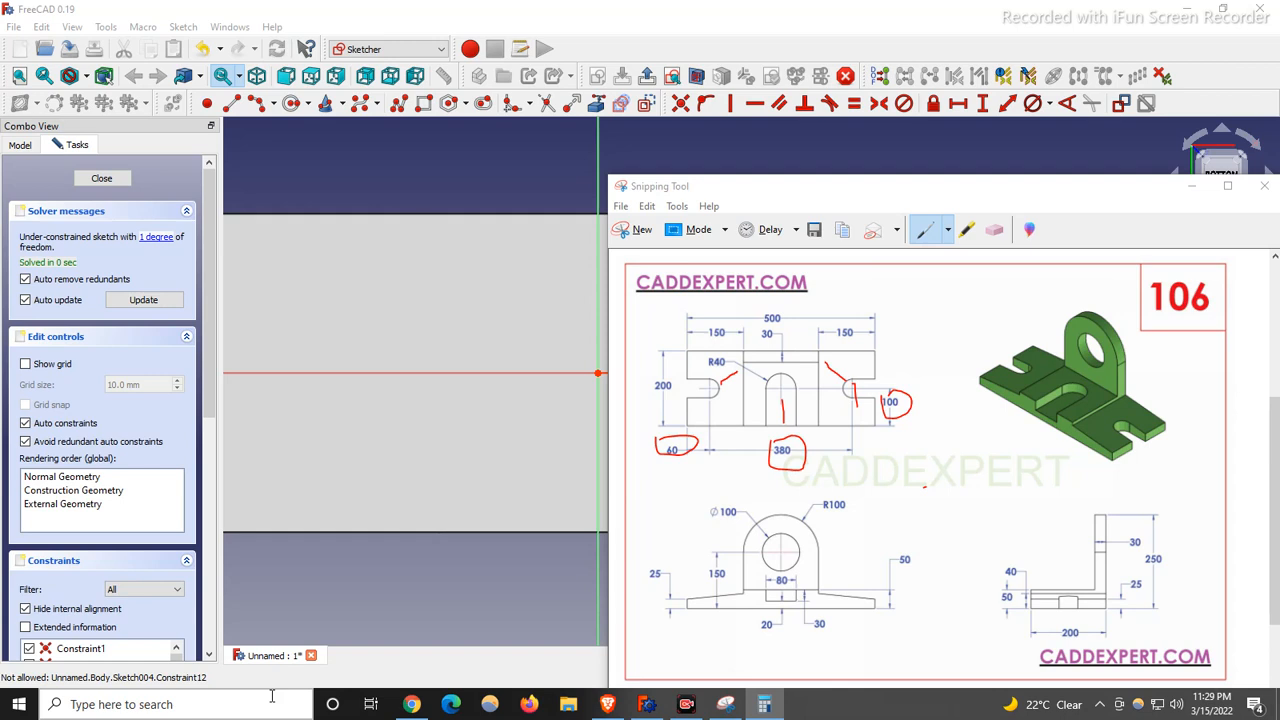
pyautogui.click(432, 455)
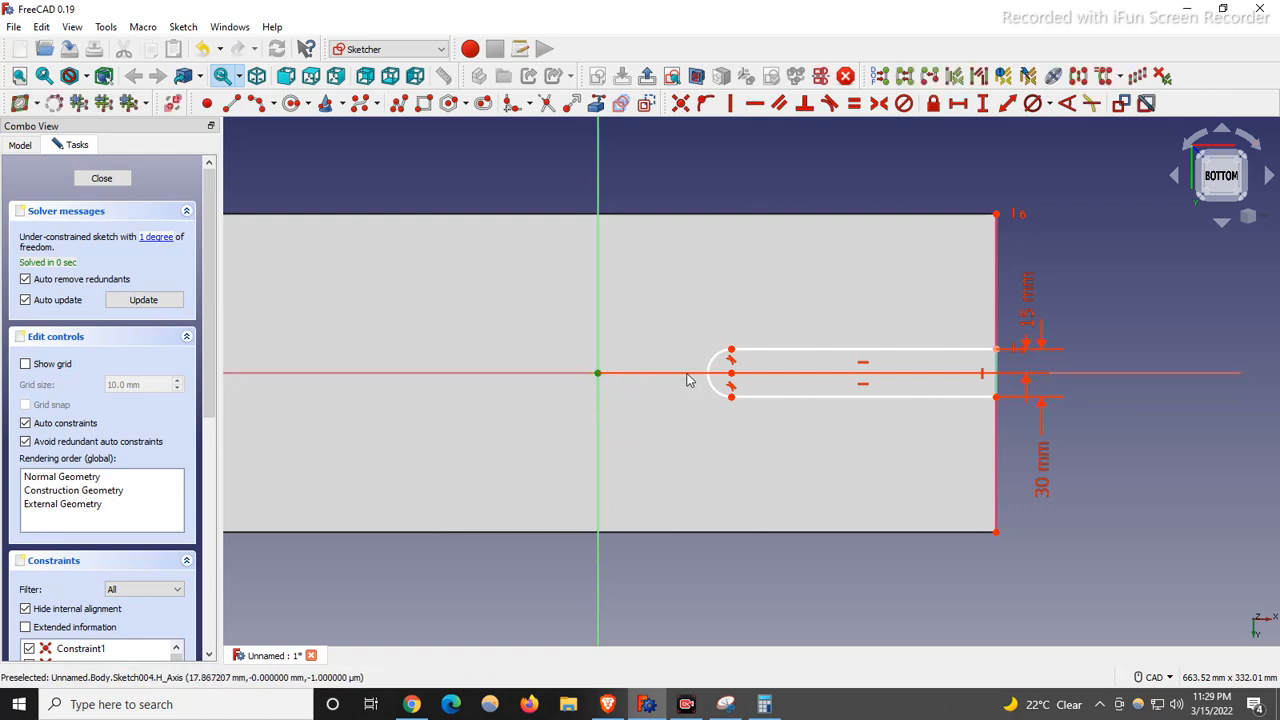
# Step: Constrain the horizontal distance from the origin to the slot arc's centre to 190 mm
pyautogui.click(731, 374)
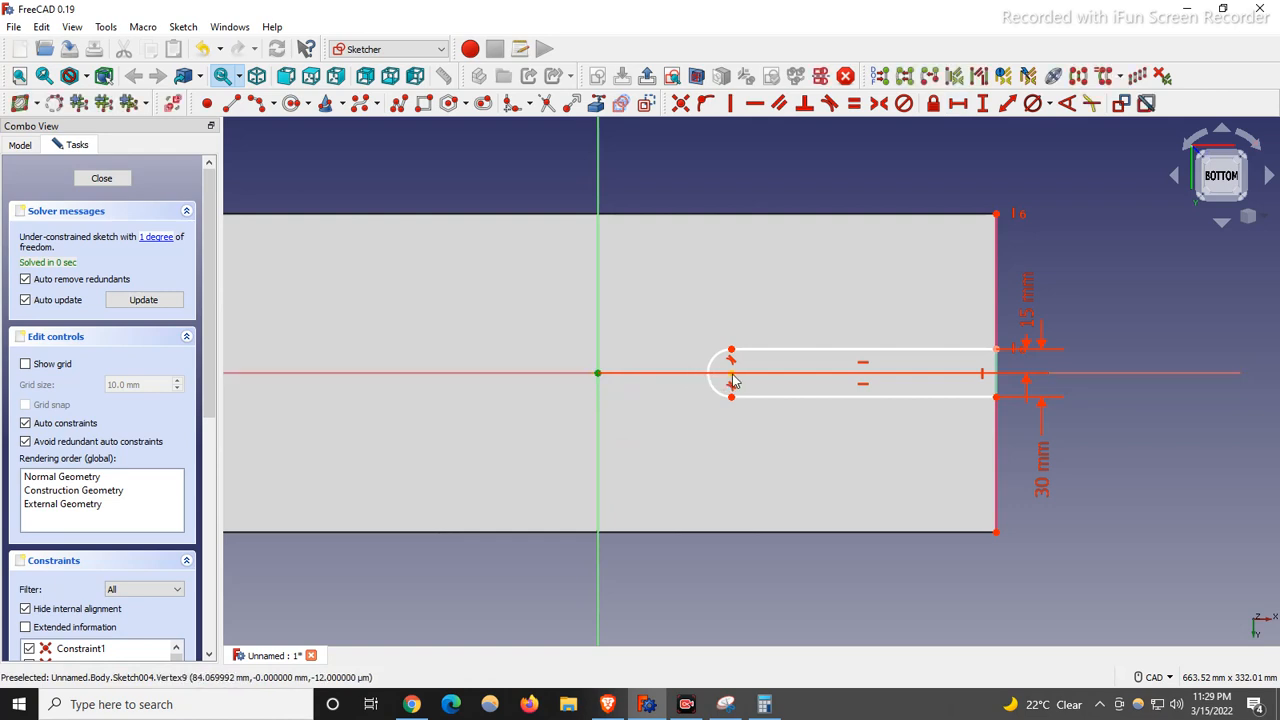
pyautogui.click(957, 104)
pyautogui.write('190')
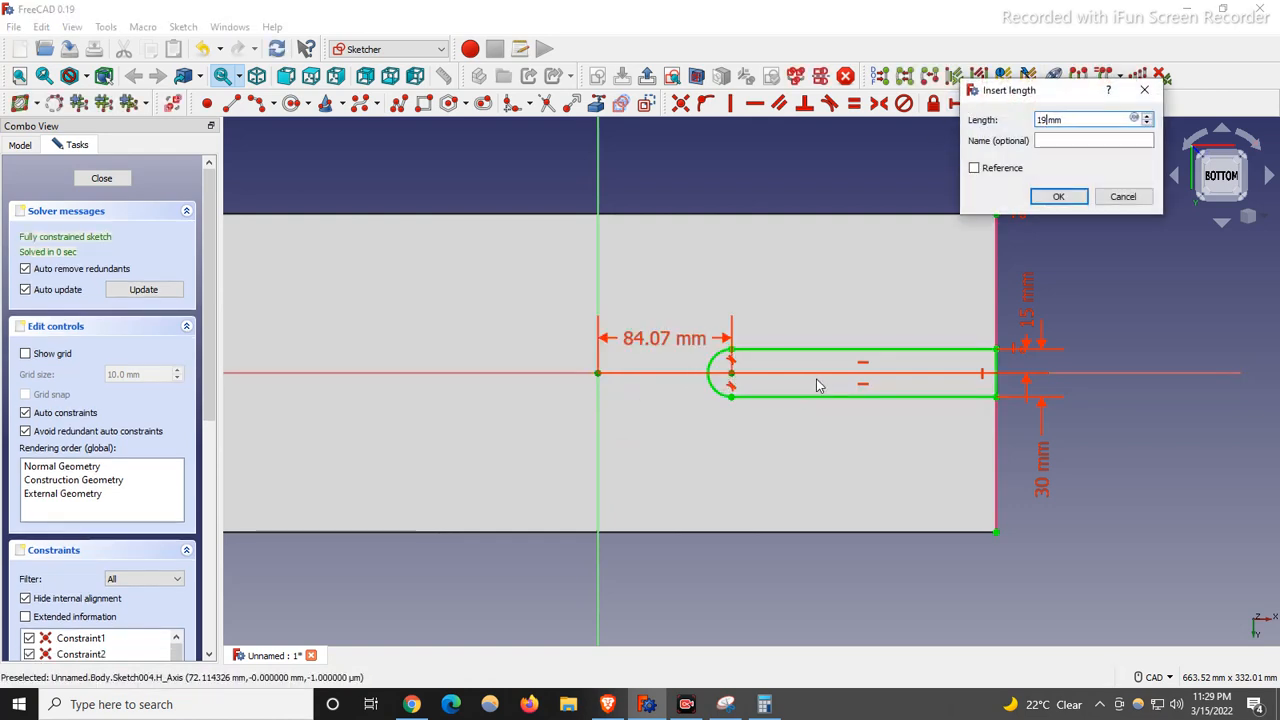
pyautogui.press('Return')
pyautogui.scroll(3, 980, 363)
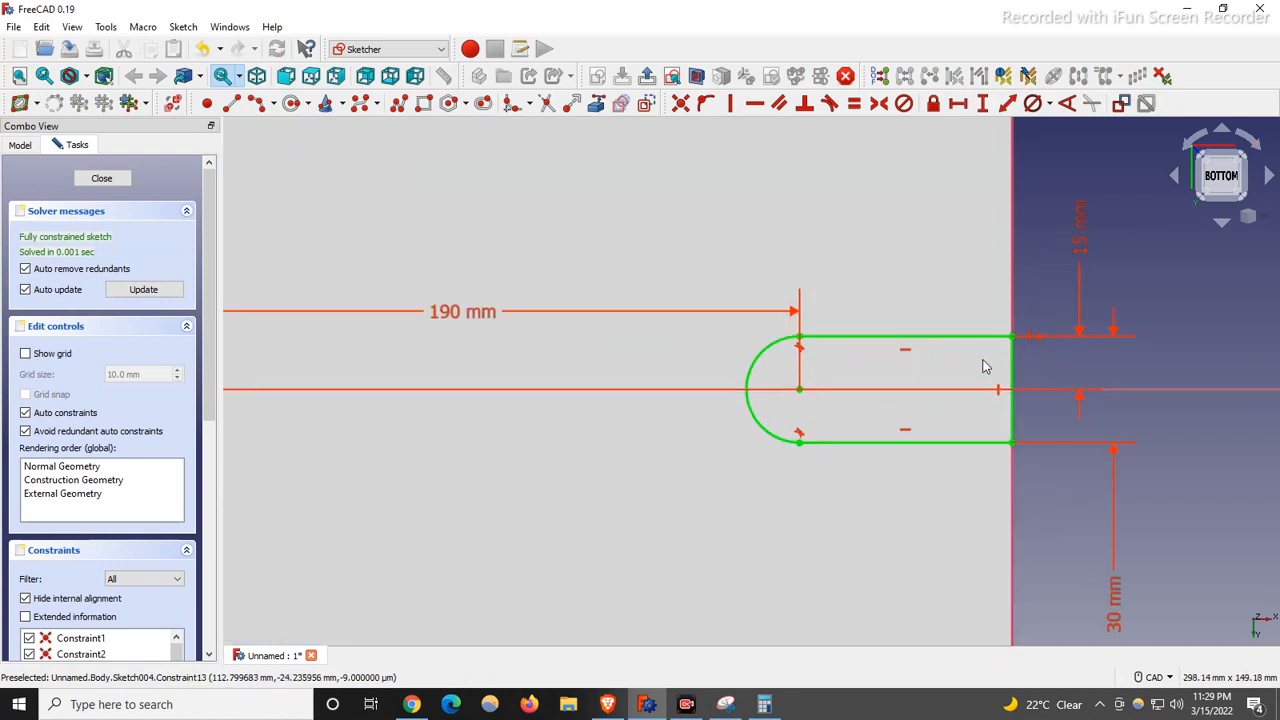
pyautogui.scroll(-2, 922, 401)
pyautogui.scroll(2, 900, 409)
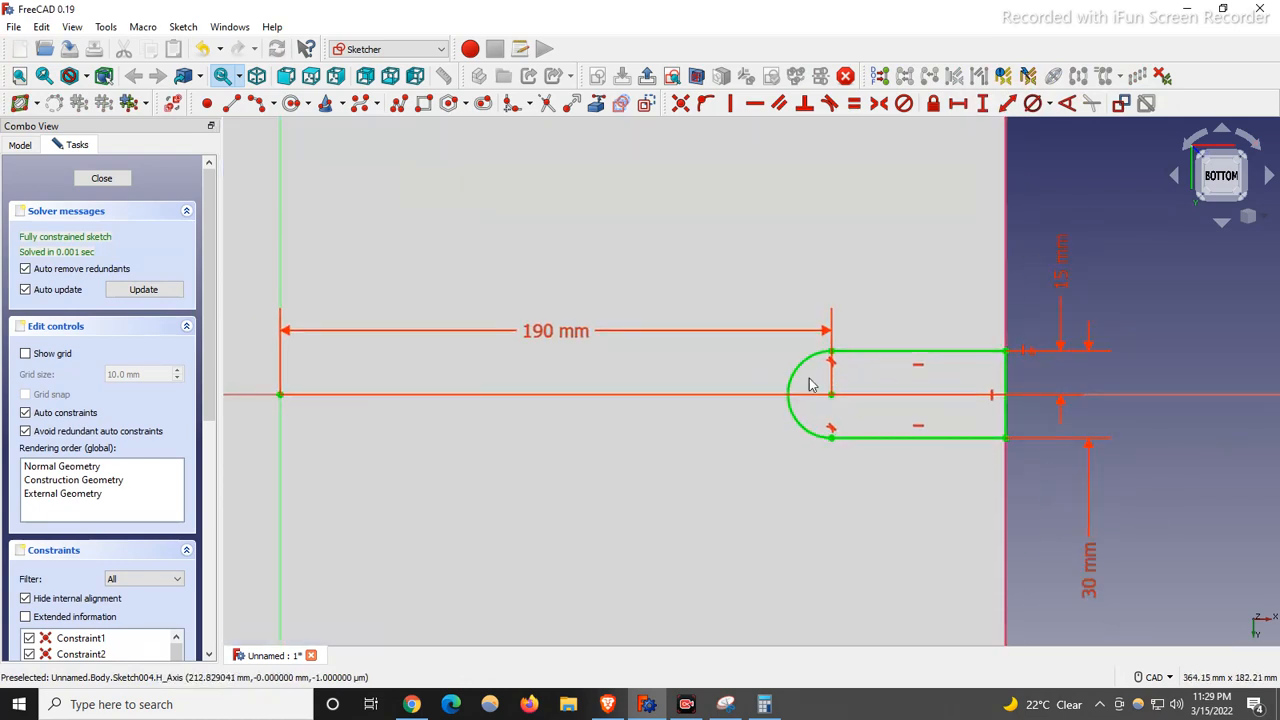
pyautogui.scroll(-5, 868, 410)
pyautogui.scroll(3, 998, 485)
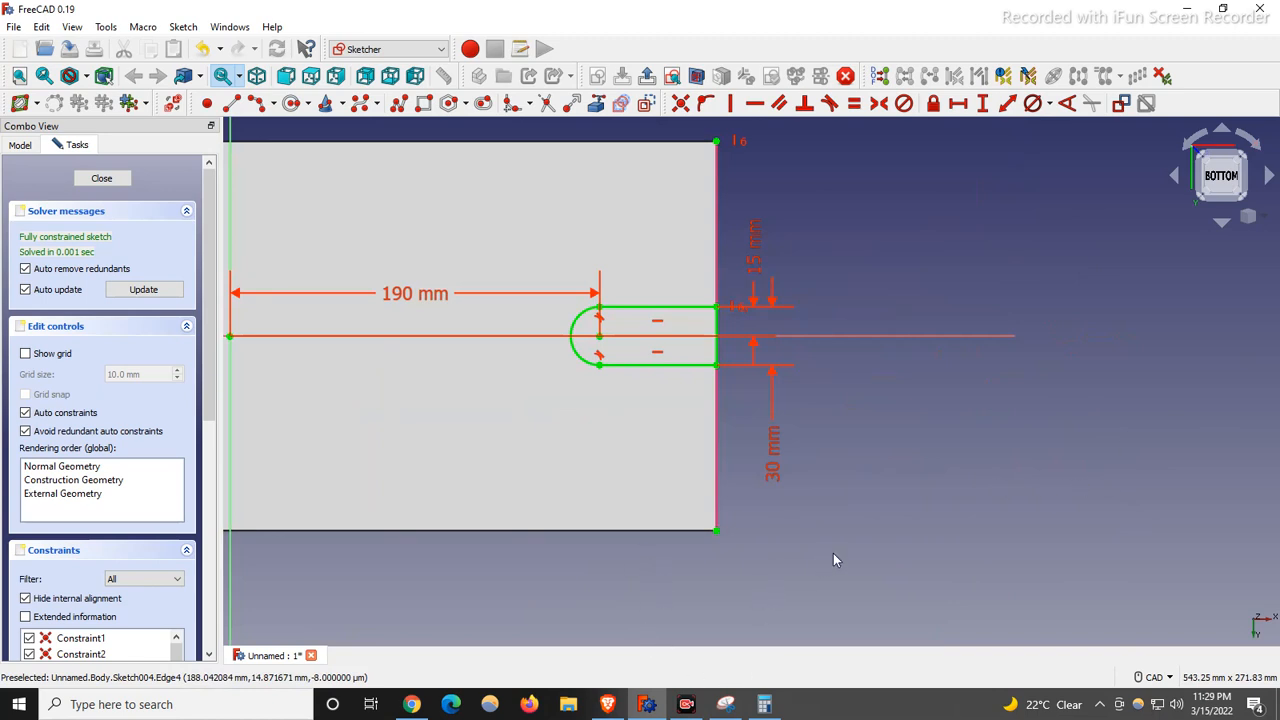
# Step: Close the slot sketch and cut it as a pocket through the full thickness of the base
pyautogui.click(103, 178)
pyautogui.click(810, 349)
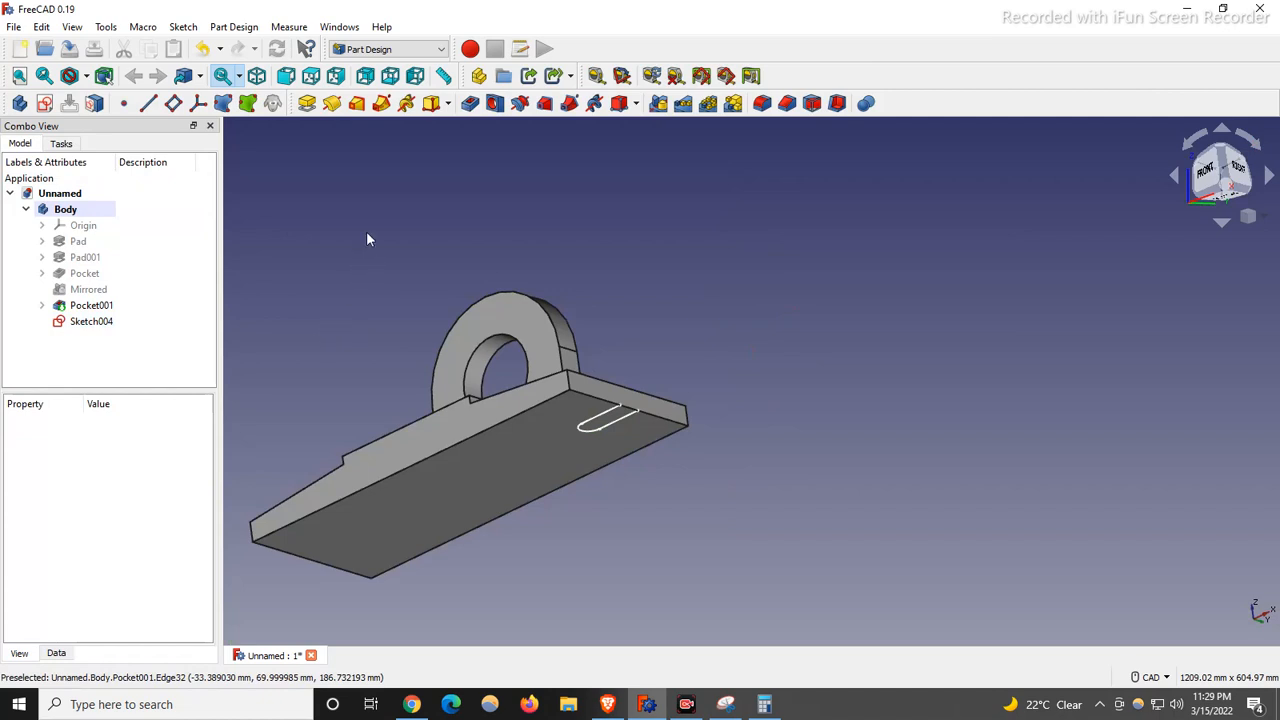
pyautogui.click(470, 104)
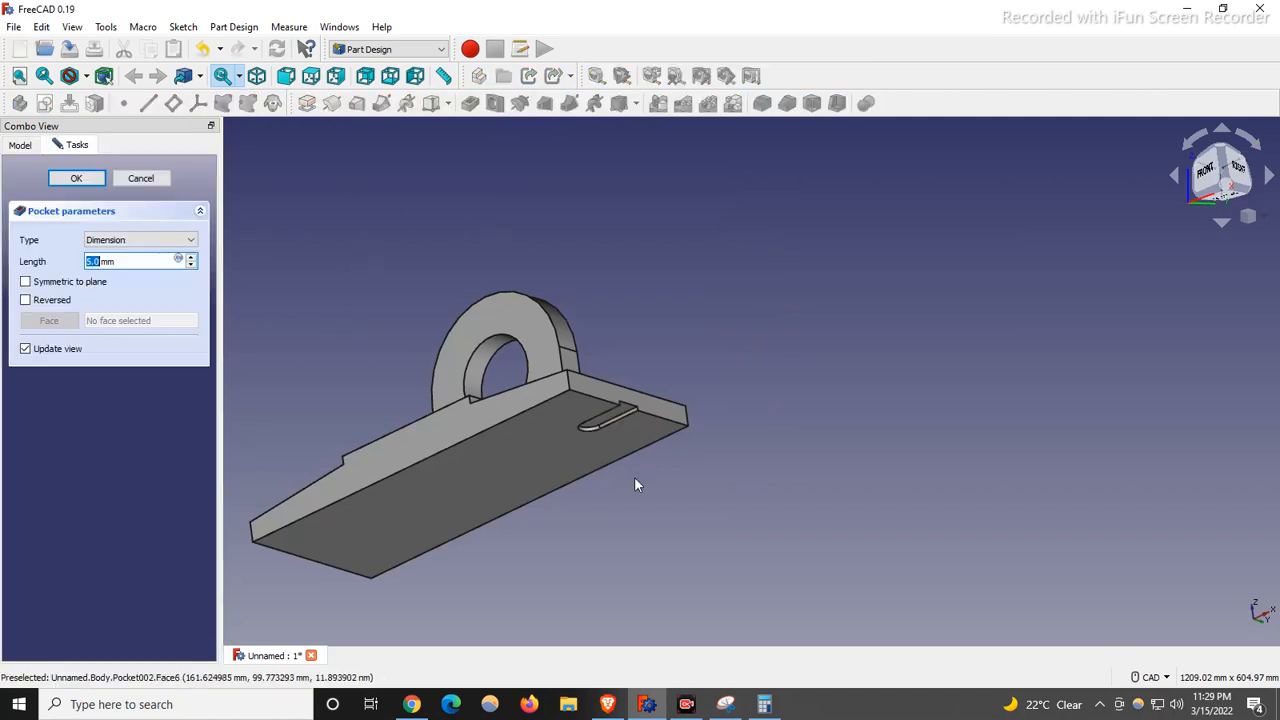
pyautogui.click(140, 240)
pyautogui.click(130, 260)
pyautogui.click(76, 178)
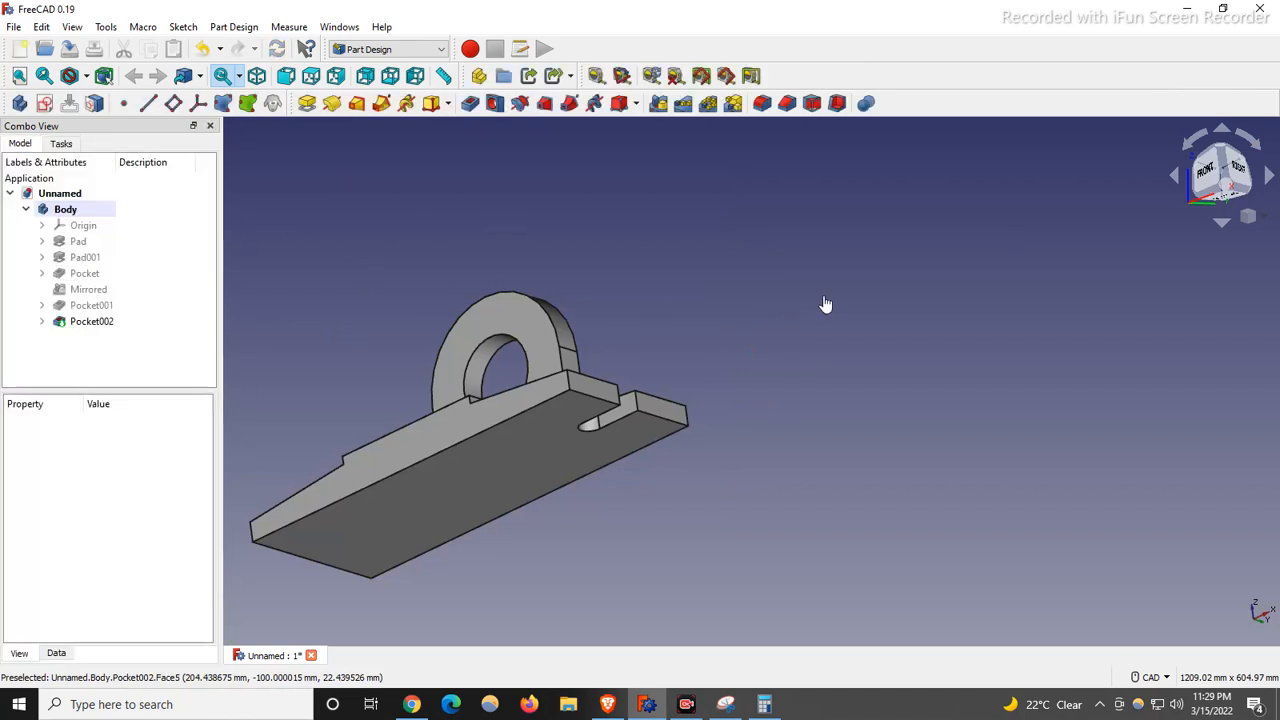
pyautogui.scroll(3, 838, 364)
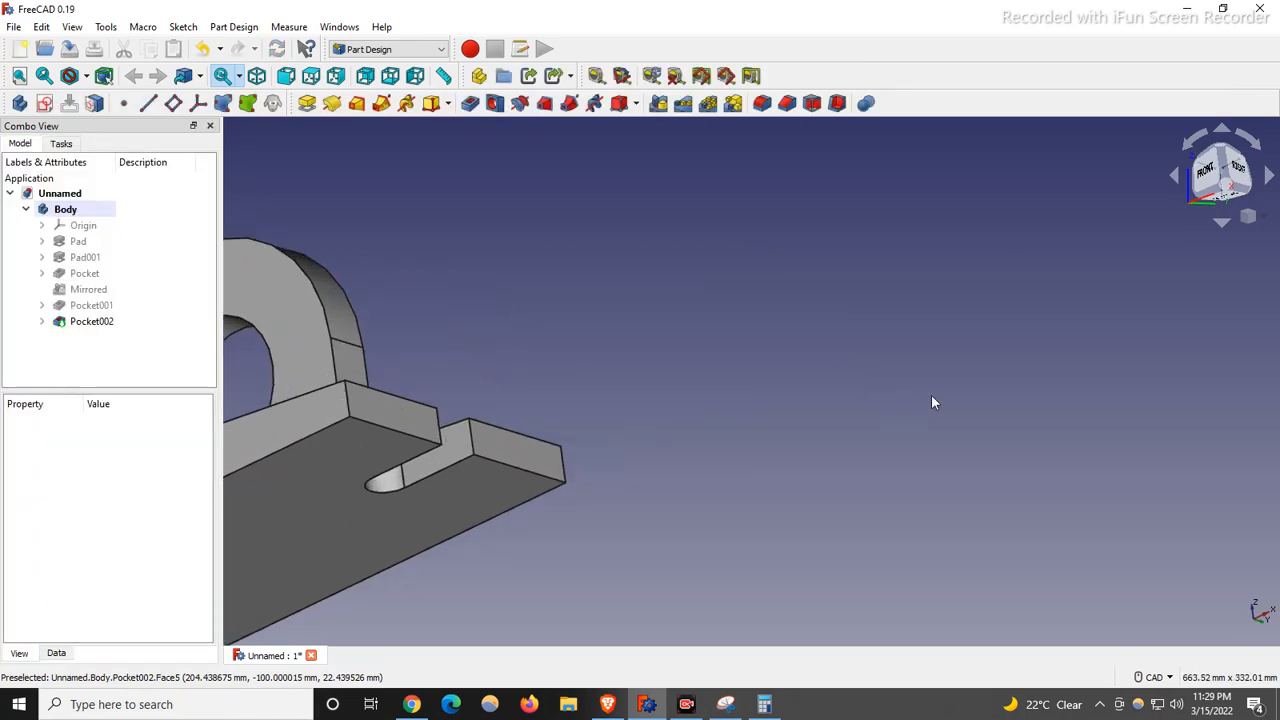
# Step: Reopen the sketch of the end-slot pocket and set the slot's width to 40 mm
pyautogui.press('0')
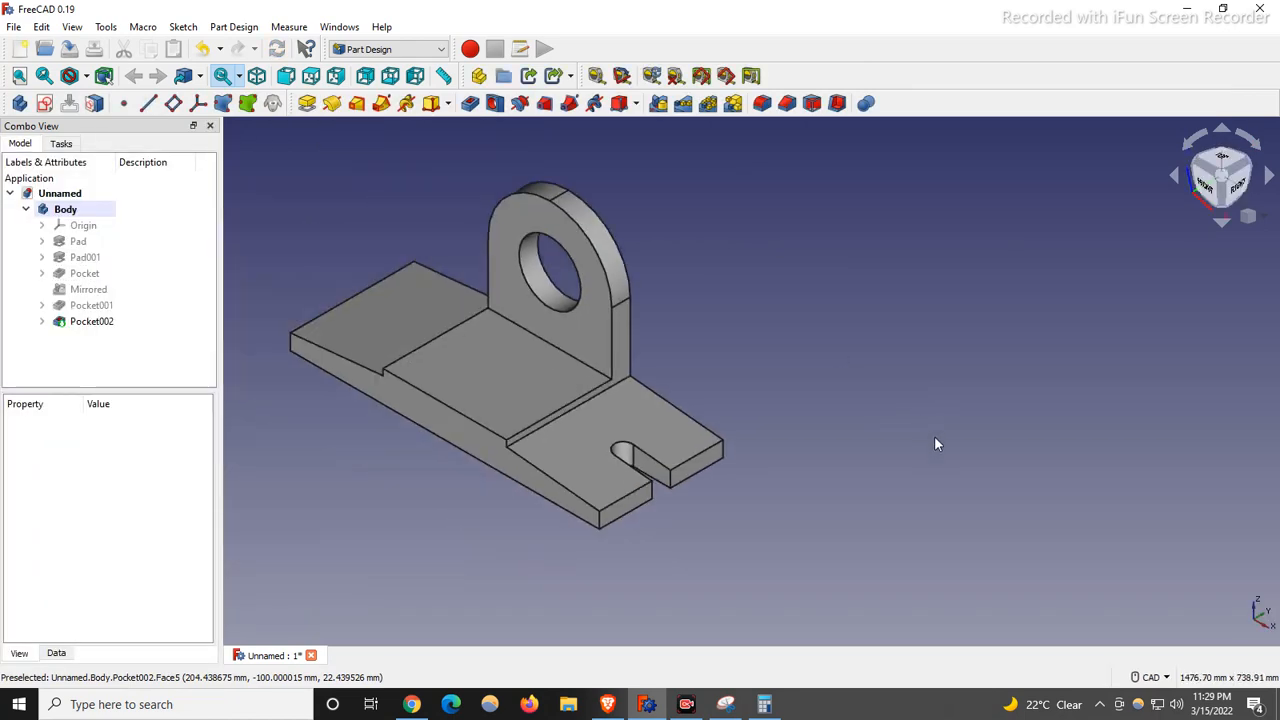
pyautogui.click(1221, 159)
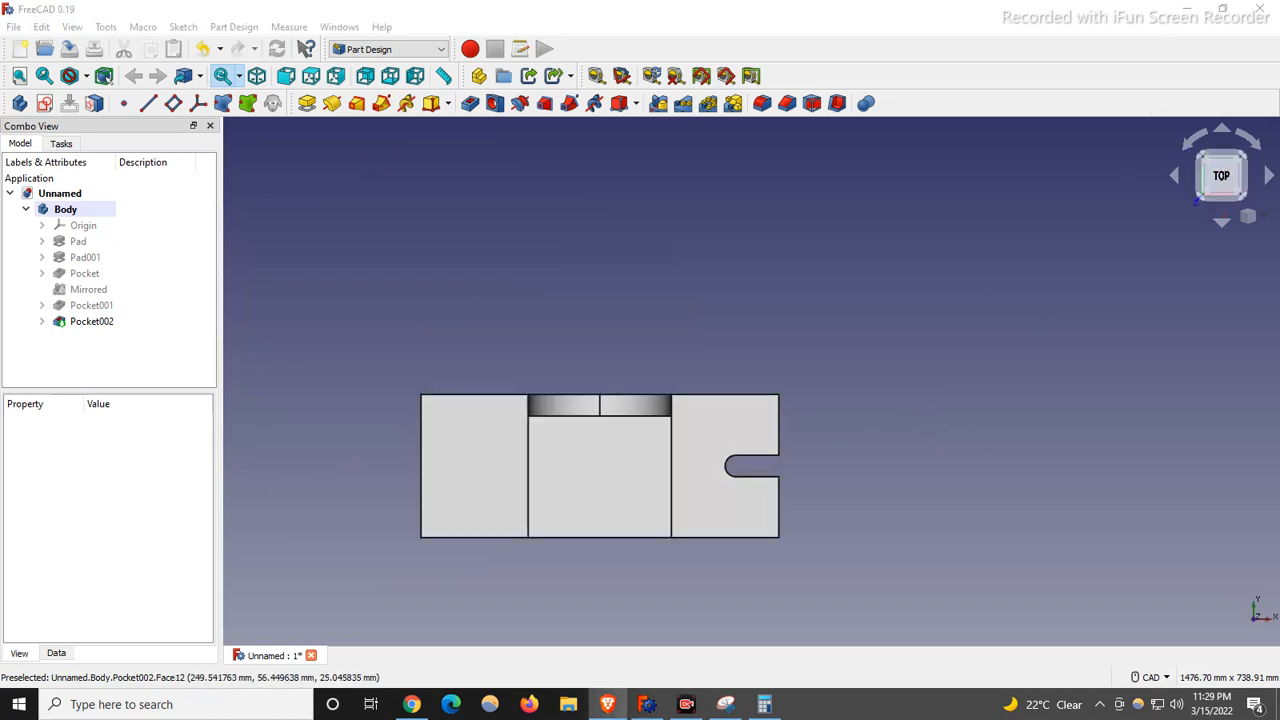
pyautogui.scroll(3, 754, 463)
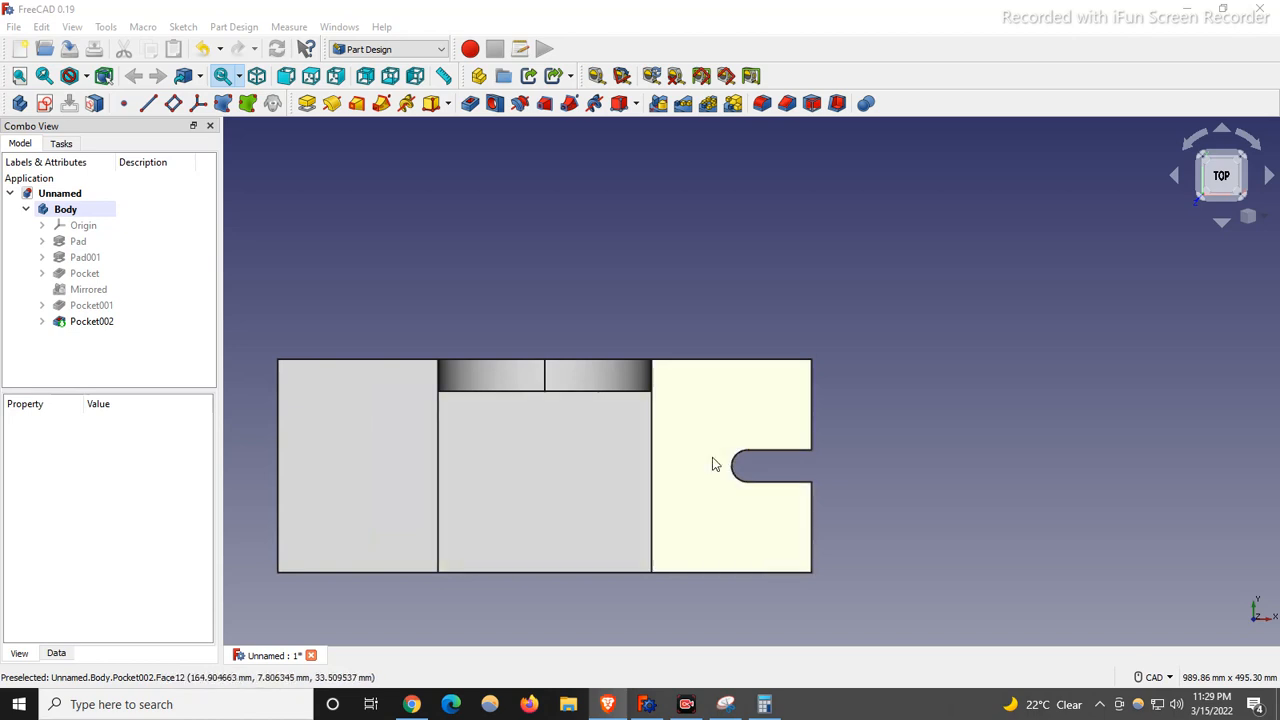
pyautogui.click(41, 321)
pyautogui.doubleClick(100, 338)
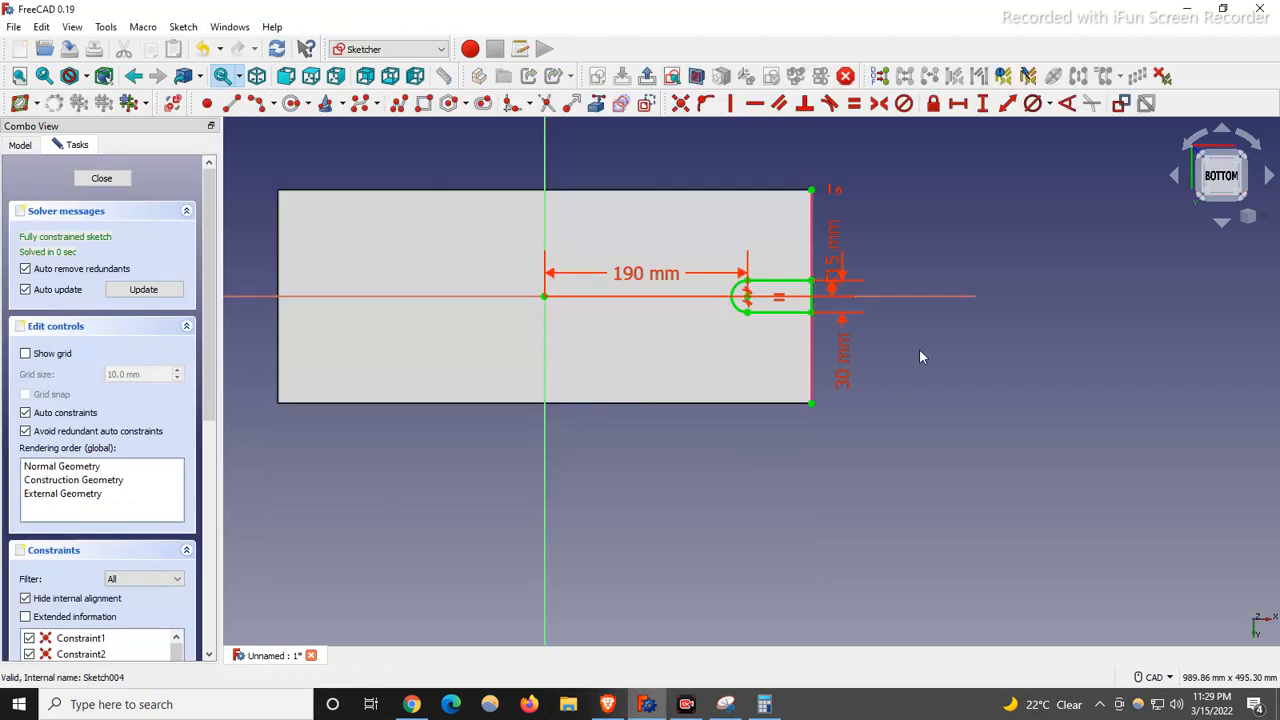
pyautogui.scroll(4, 912, 371)
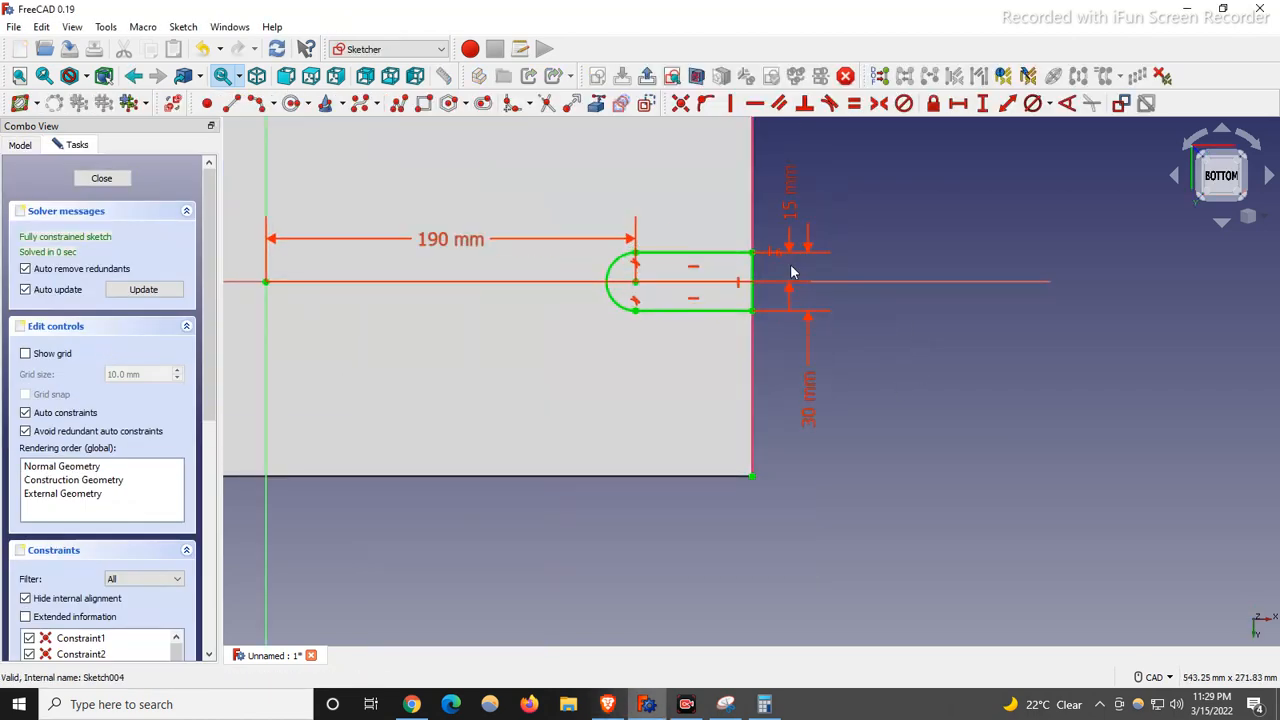
pyautogui.doubleClick(812, 432)
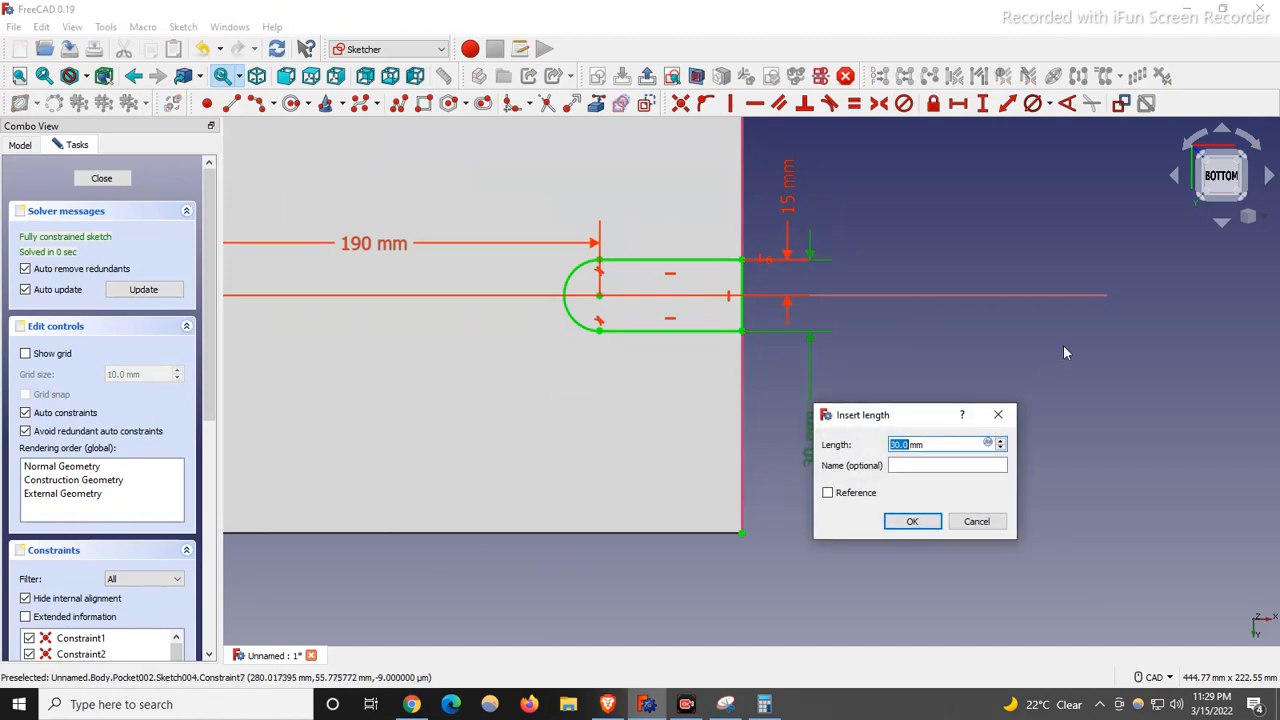
pyautogui.write('40')
pyautogui.press('Return')
# Step: Set the distance from the slot's upper edge to the horizontal axis to 20 mm and close the sketch
pyautogui.doubleClick(789, 200)
pyautogui.write('20')
pyautogui.press('Return')
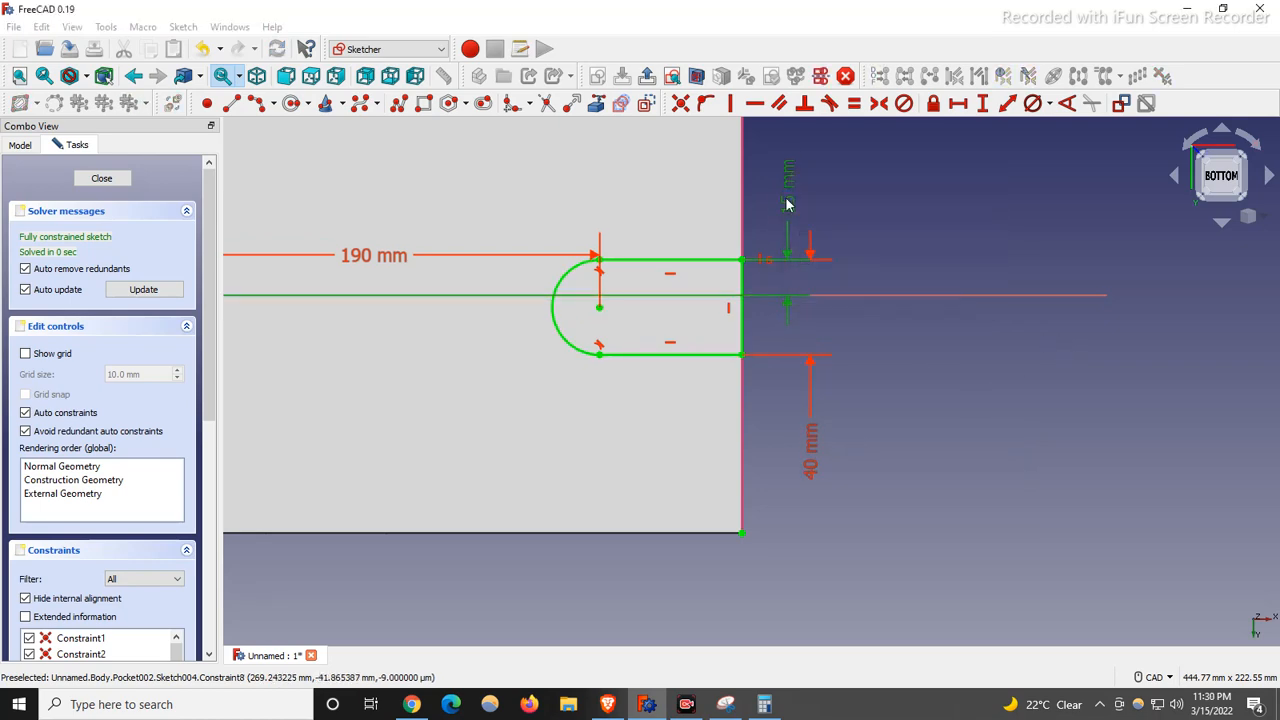
pyautogui.rightClick(921, 385)
pyautogui.click(88, 175)
pyautogui.click(992, 452)
pyautogui.scroll(-2, 710, 474)
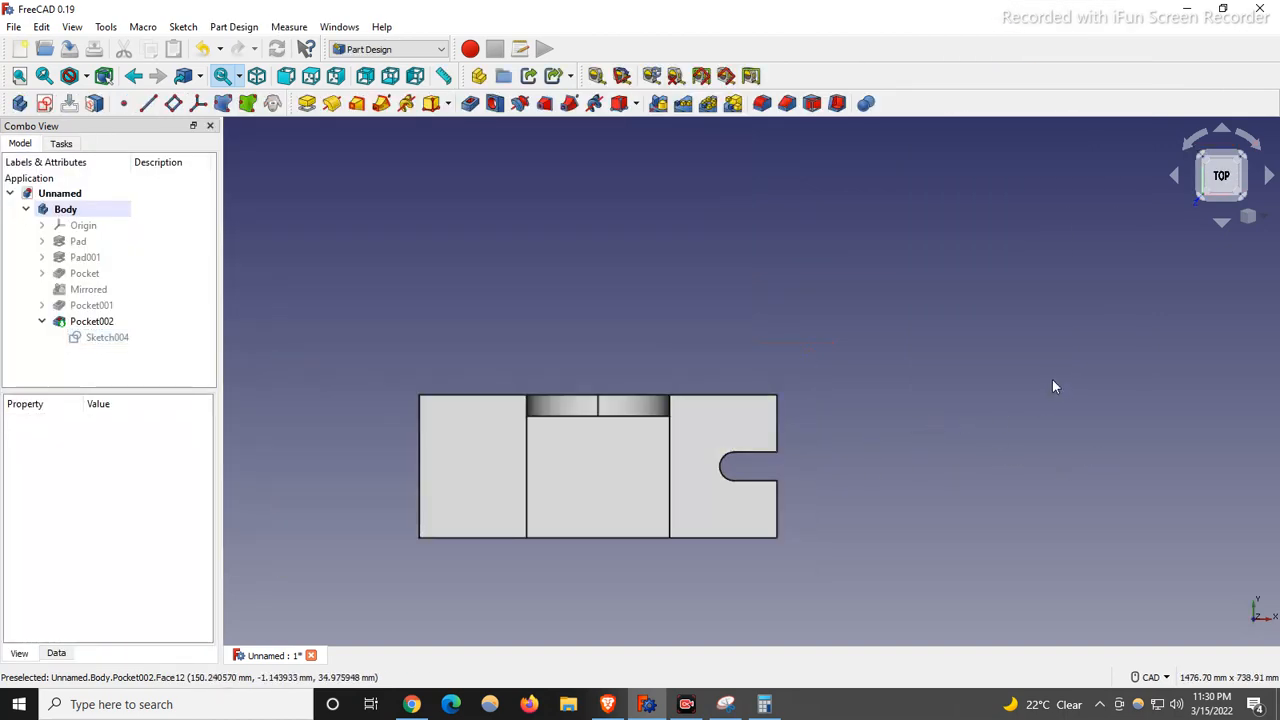
pyautogui.press('0')
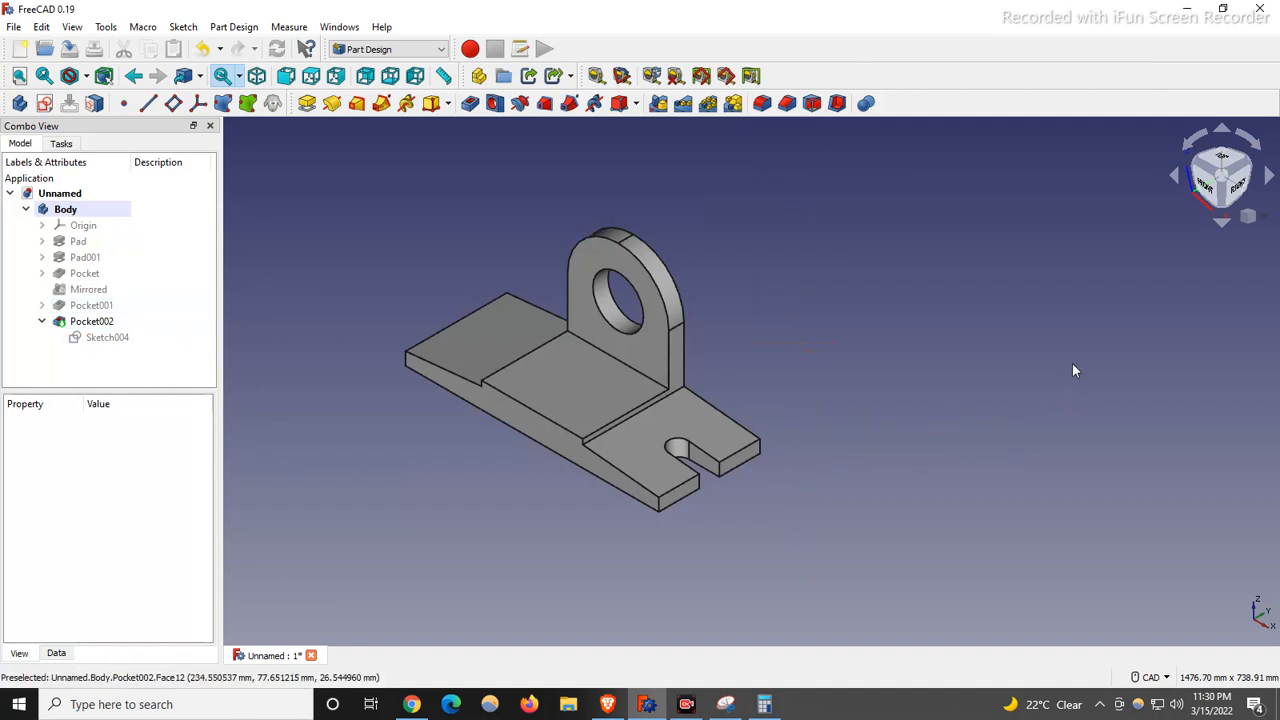
# Step: Mirror the slot pocket about the vertical sketch axis to cut the matching slot in the base's opposite end
pyautogui.click(91, 321)
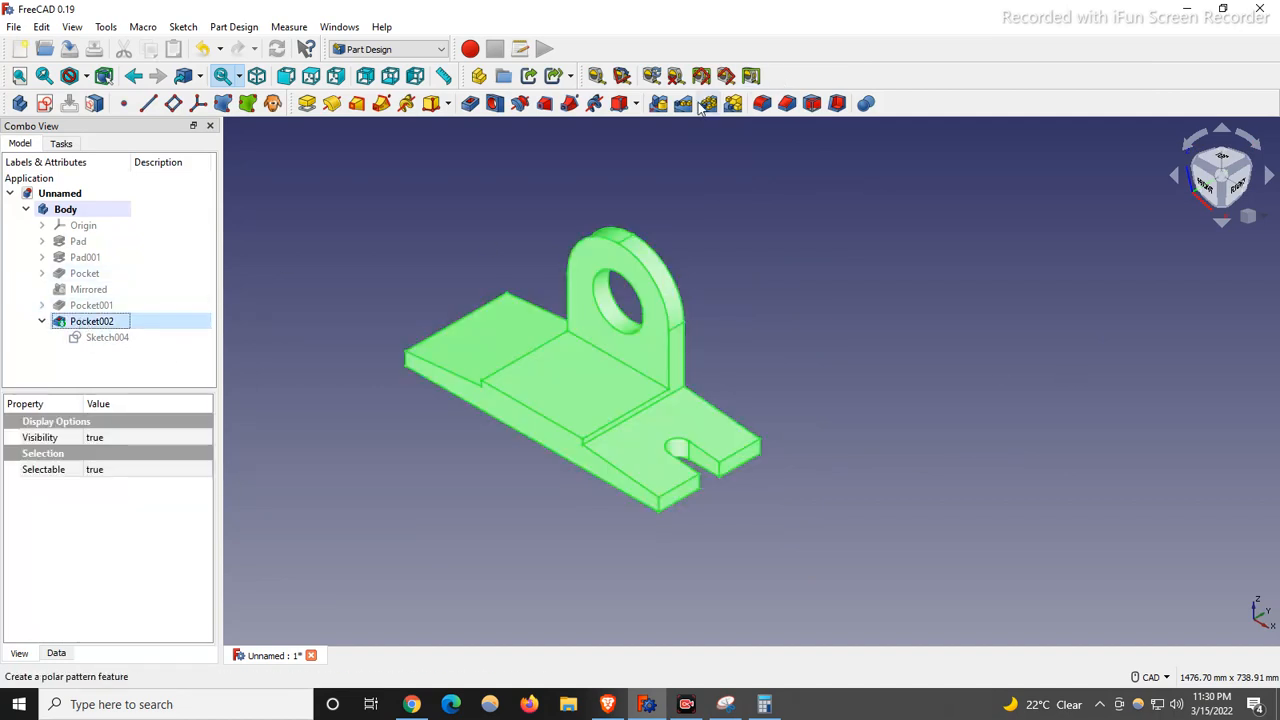
pyautogui.click(659, 104)
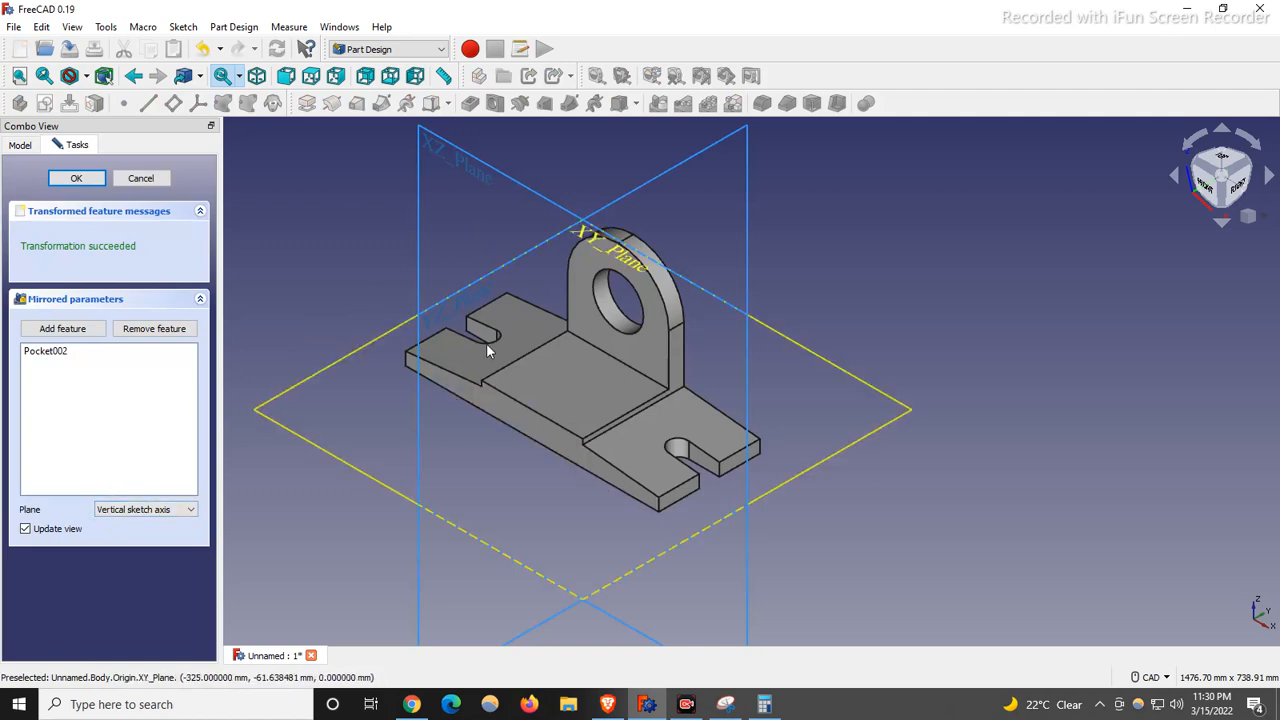
pyautogui.scroll(-2, 486, 343)
pyautogui.scroll(2, 425, 255)
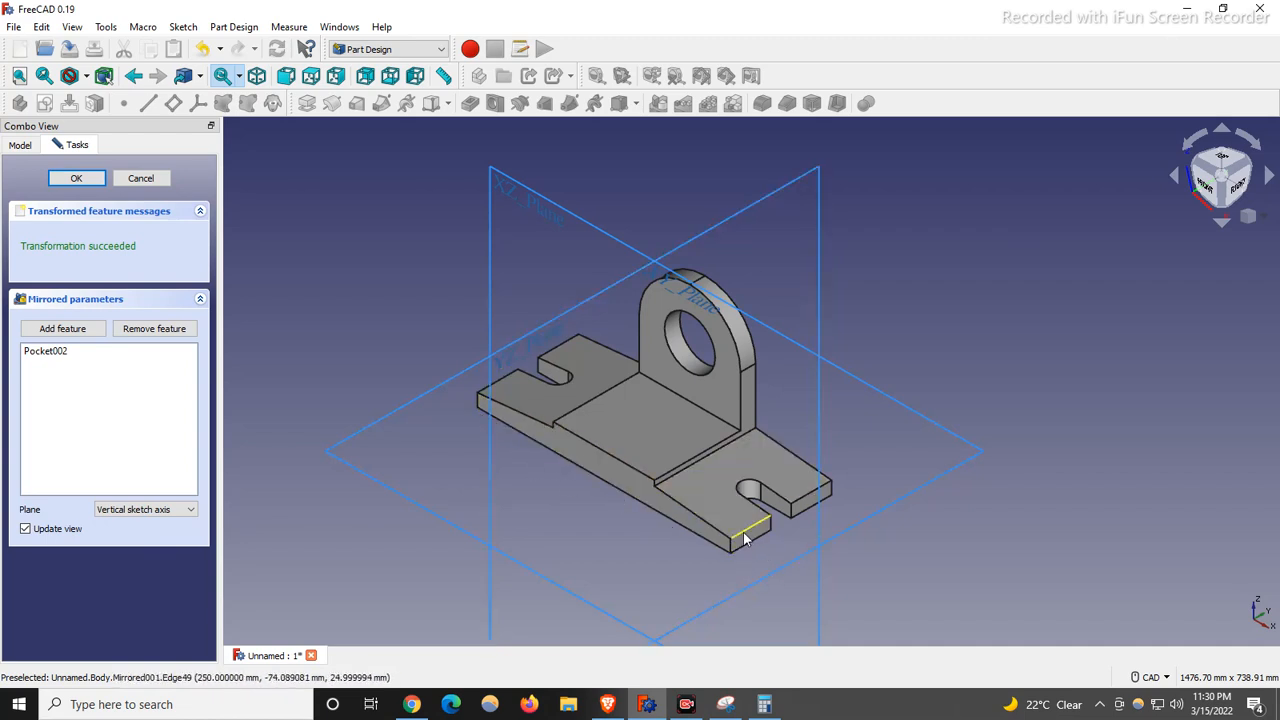
pyautogui.click(77, 179)
pyautogui.scroll(2, 724, 454)
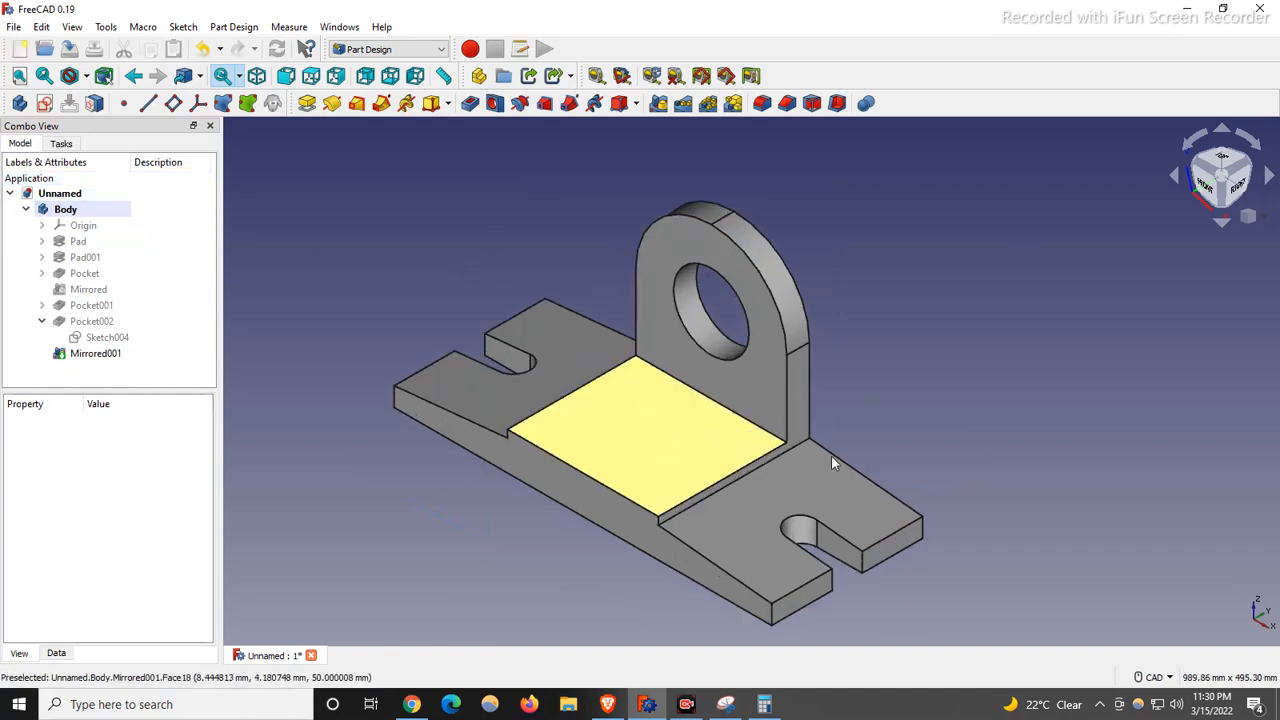
# Step: Switch to Snipping Tool to examine the R40 recess on drawing 106, erasing the pen marks around the 60 and 380 dimensions
pyautogui.click(725, 704)
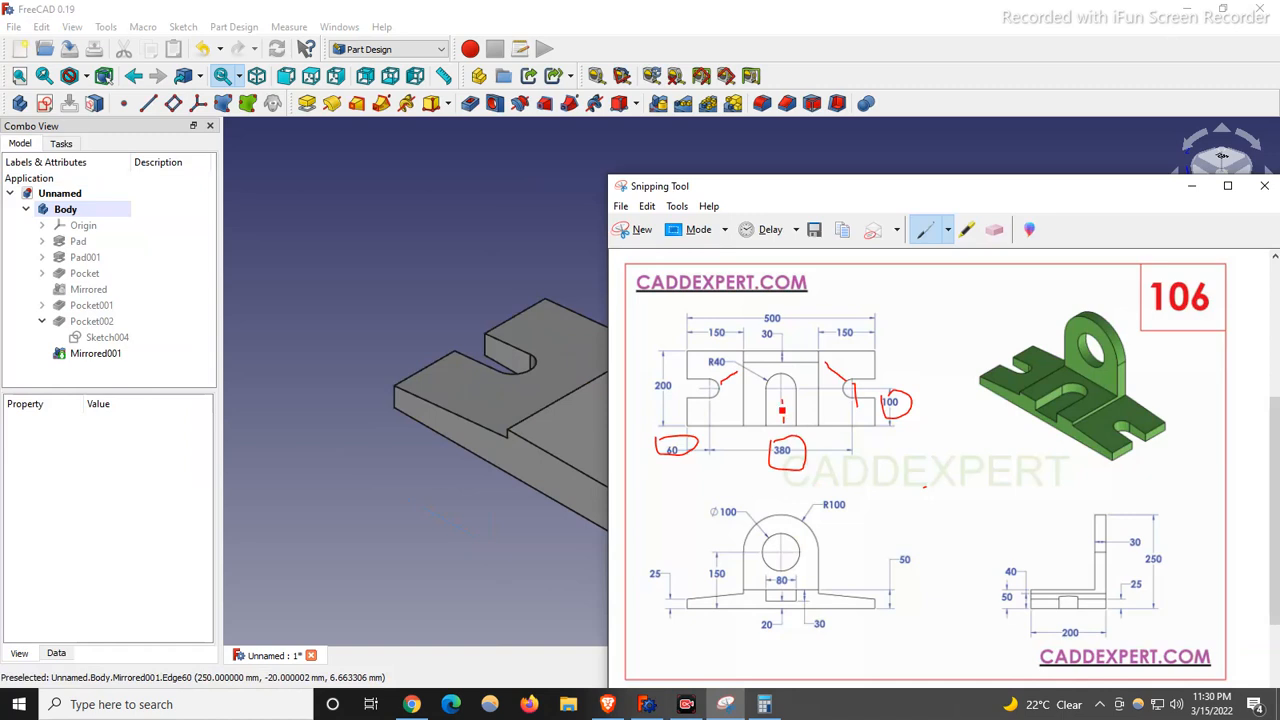
pyautogui.moveTo(768, 377)
pyautogui.mouseDown()
pyautogui.moveTo(805, 440)
pyautogui.moveTo(776, 368)
pyautogui.moveTo(744, 443)
pyautogui.moveTo(739, 390)
pyautogui.moveTo(780, 525)
pyautogui.mouseUp()
pyautogui.click(994, 232)
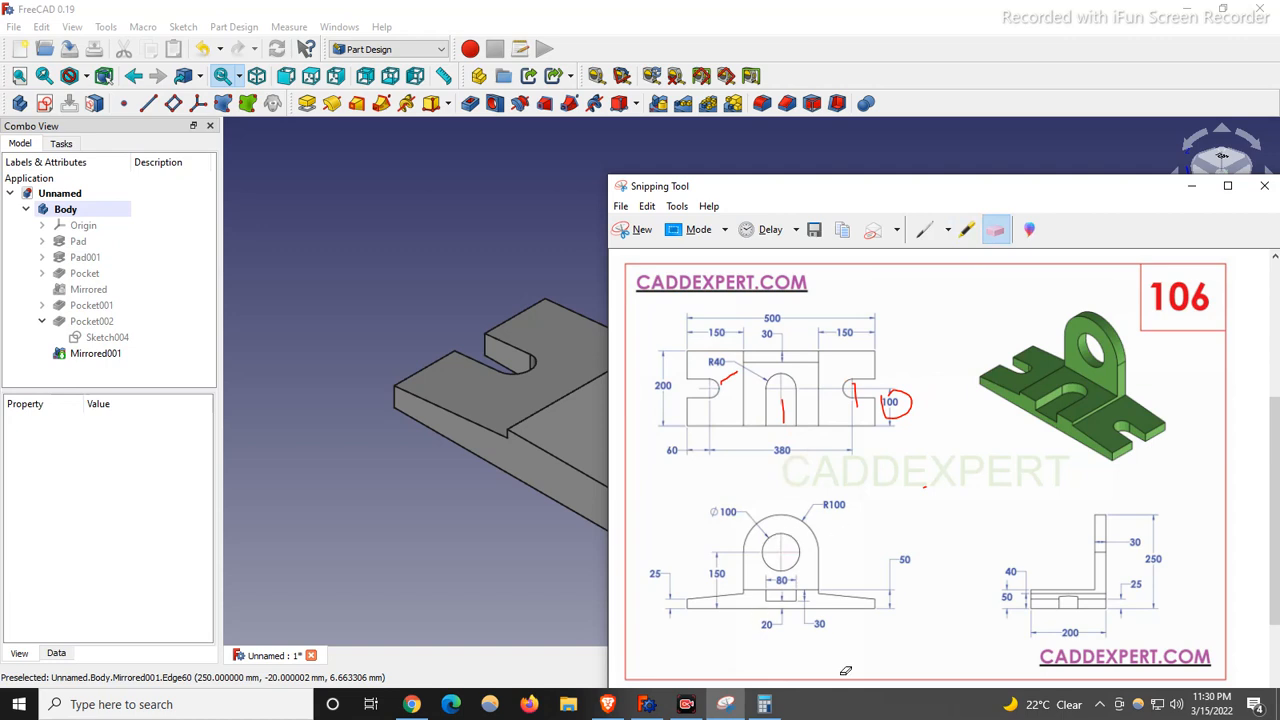
pyautogui.scroll(1, 824, 624)
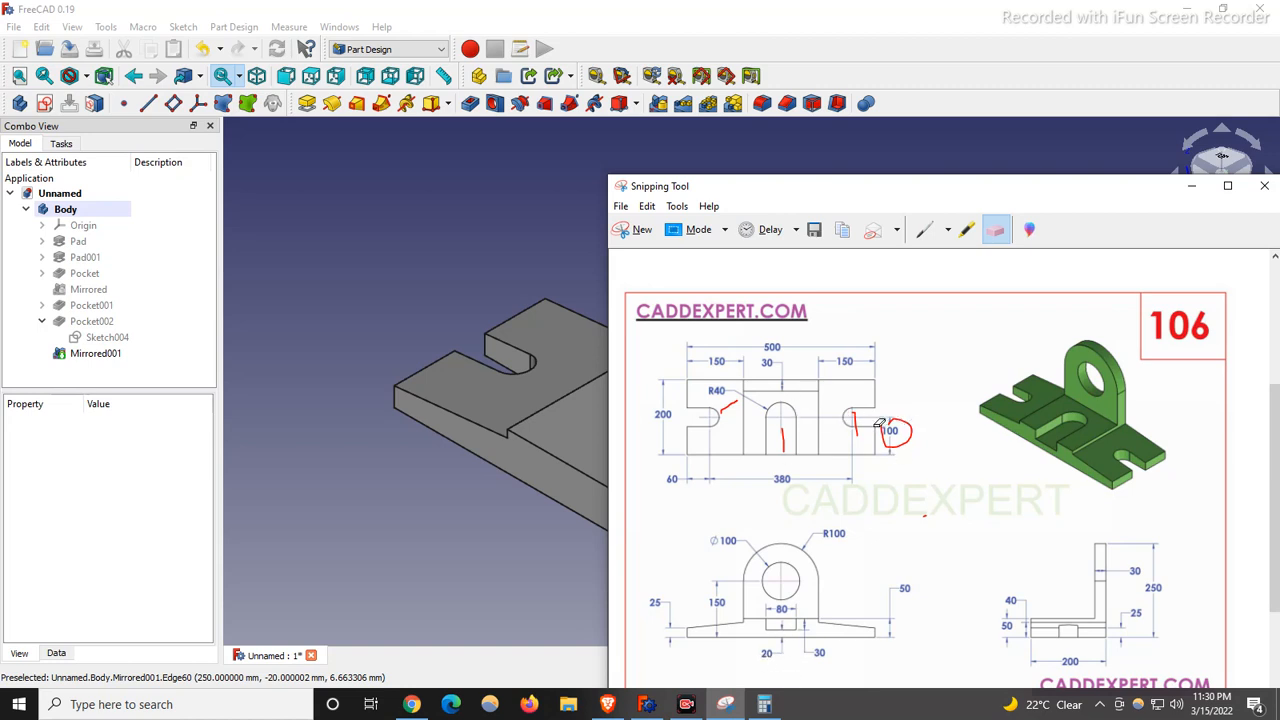
pyautogui.scroll(-2, 884, 426)
pyautogui.scroll(1, 730, 555)
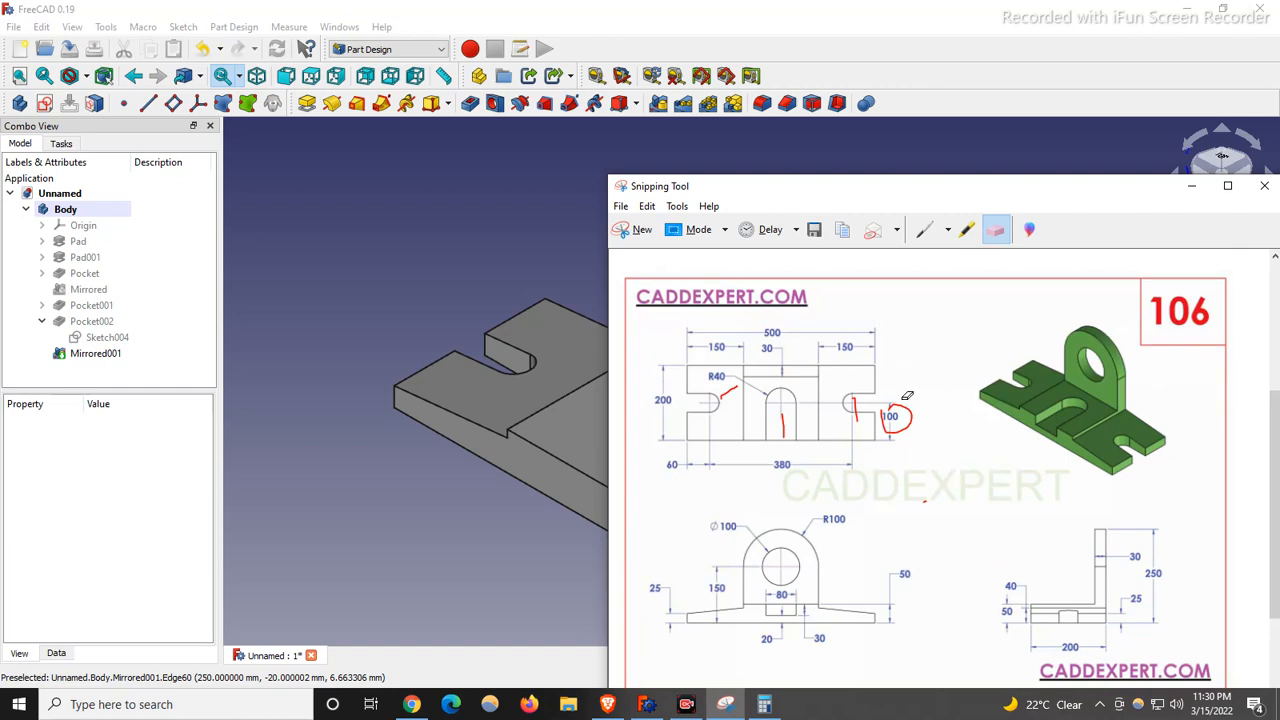
pyautogui.click(1192, 185)
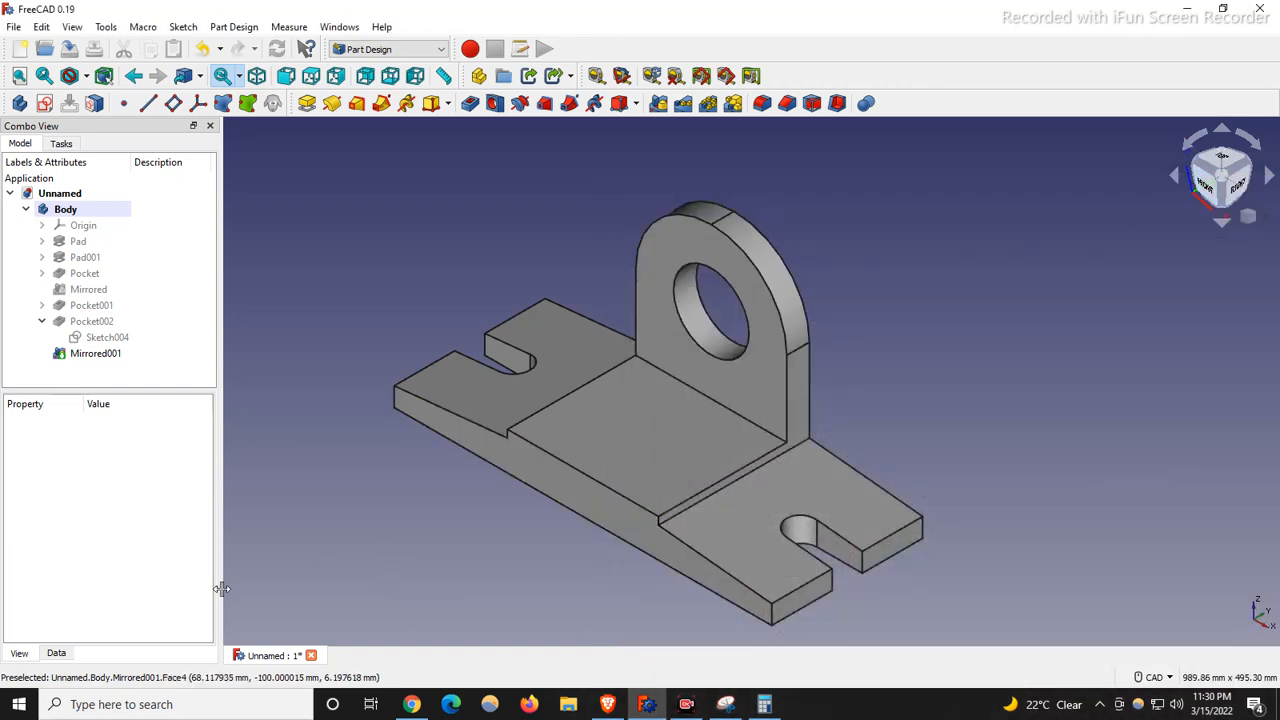
# Step: Start a sketch on the base's raised middle face and link the face's front edge as external geometry
pyautogui.moveTo(222, 585); pyautogui.dragTo(233, 585)
pyautogui.click(551, 409)
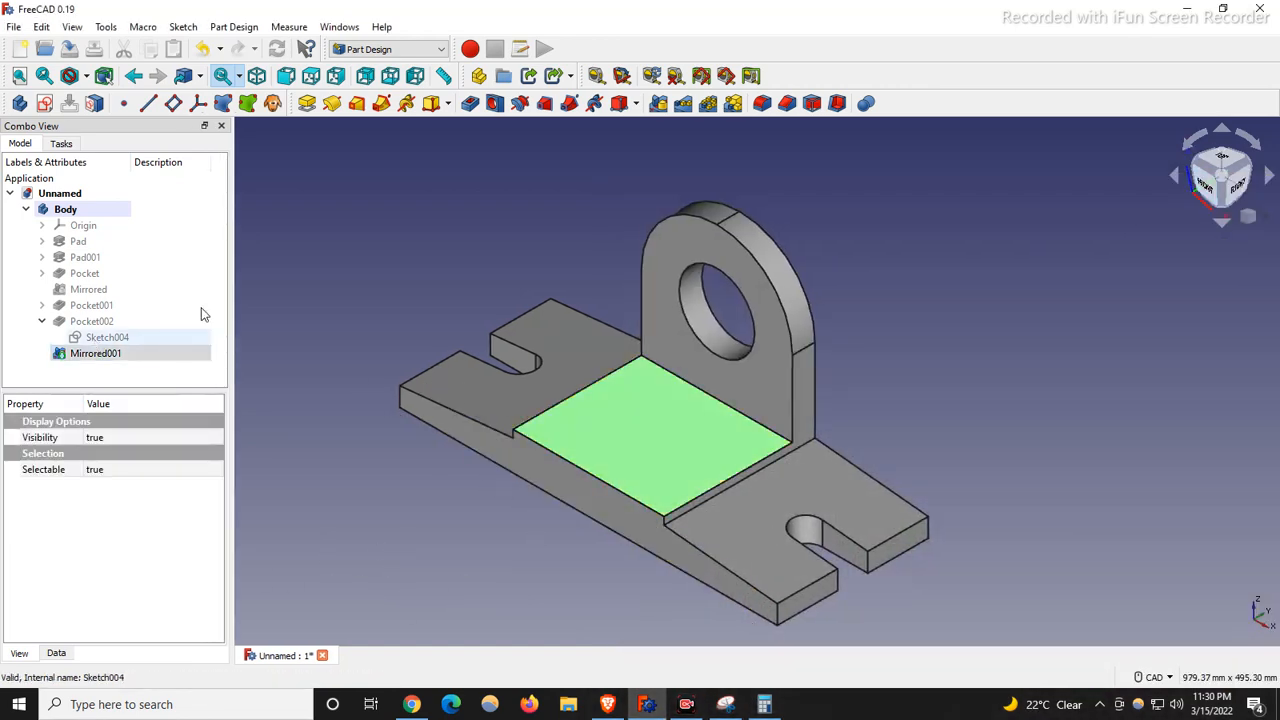
pyautogui.click(44, 103)
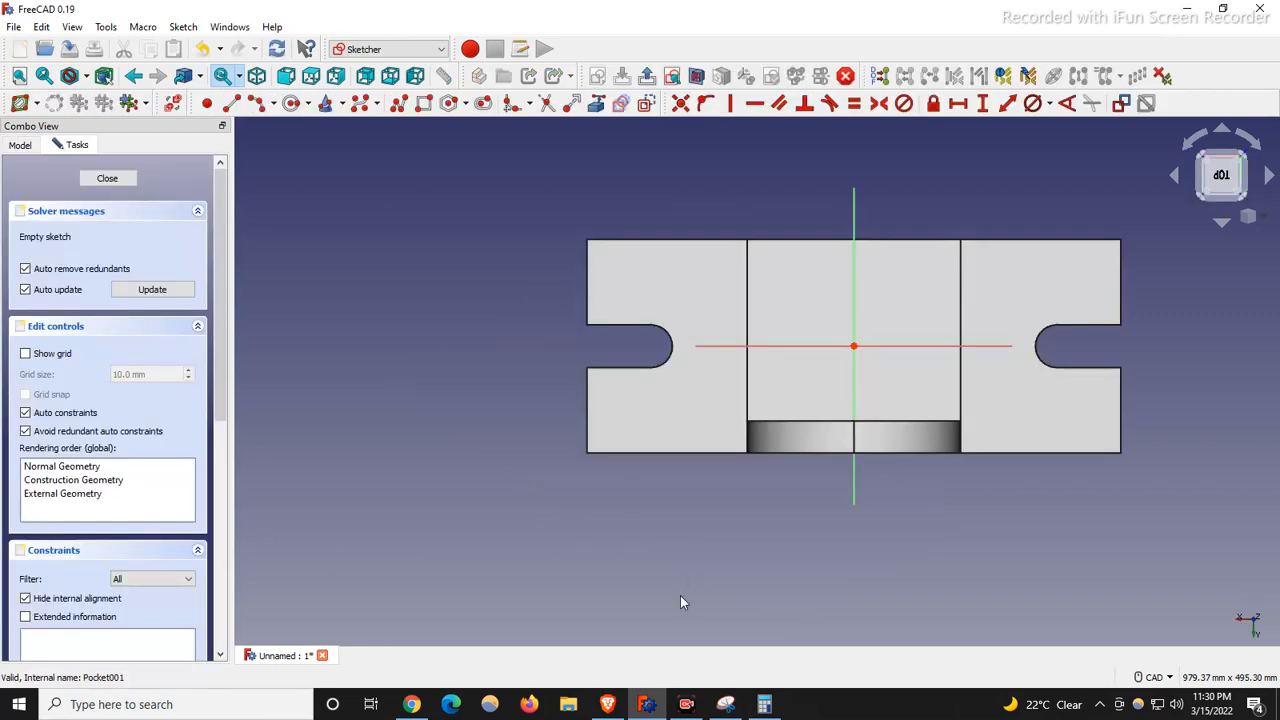
pyautogui.press('0')
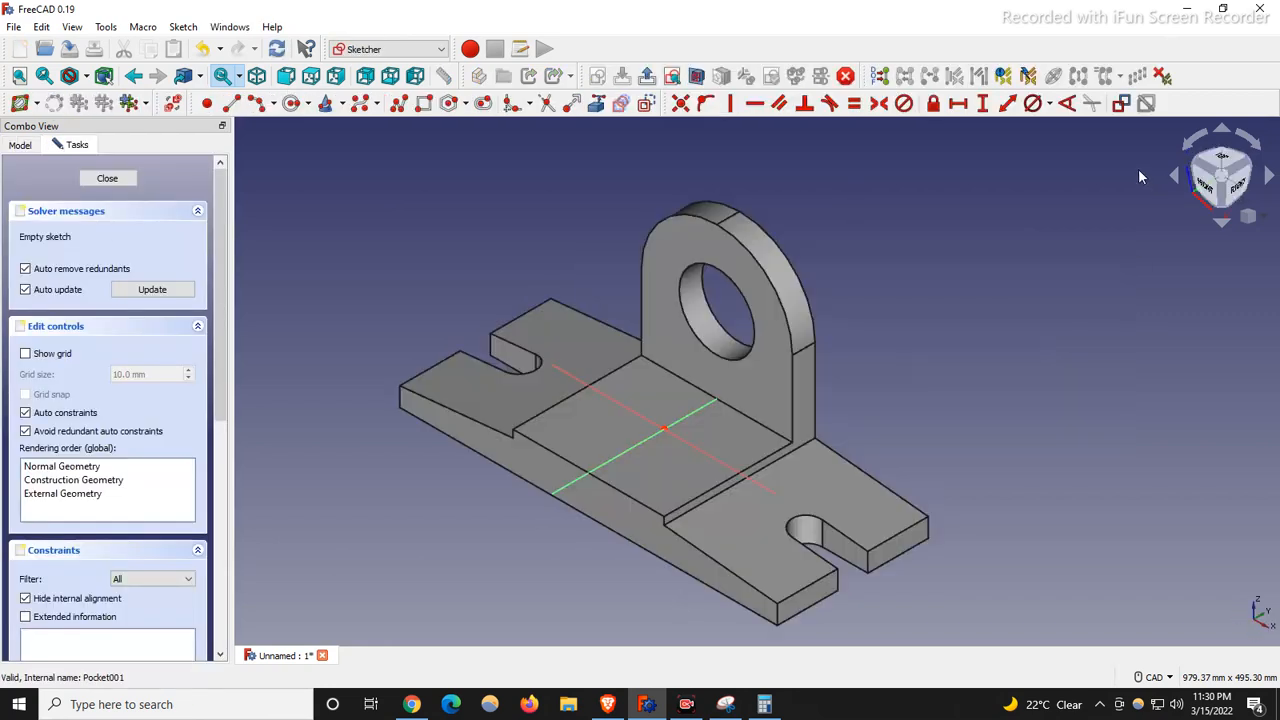
pyautogui.scroll(3, 578, 468)
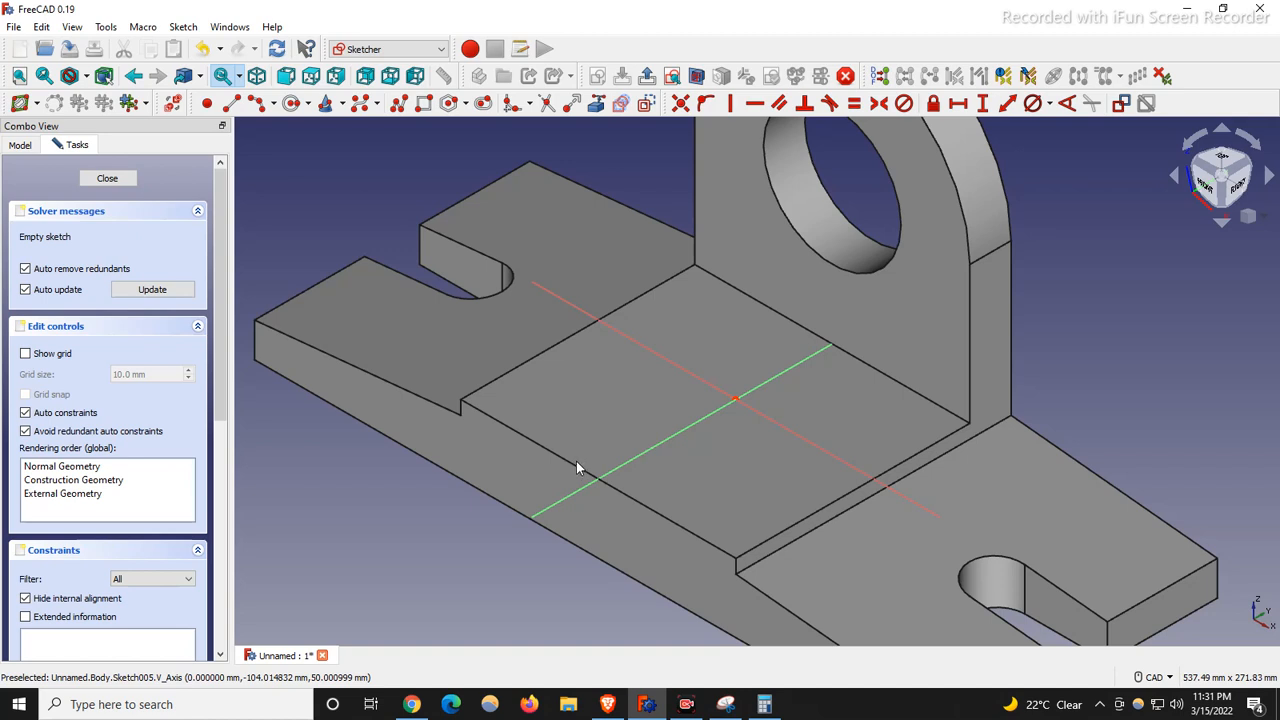
pyautogui.scroll(2, 575, 462)
pyautogui.press('g')
pyautogui.press('x')
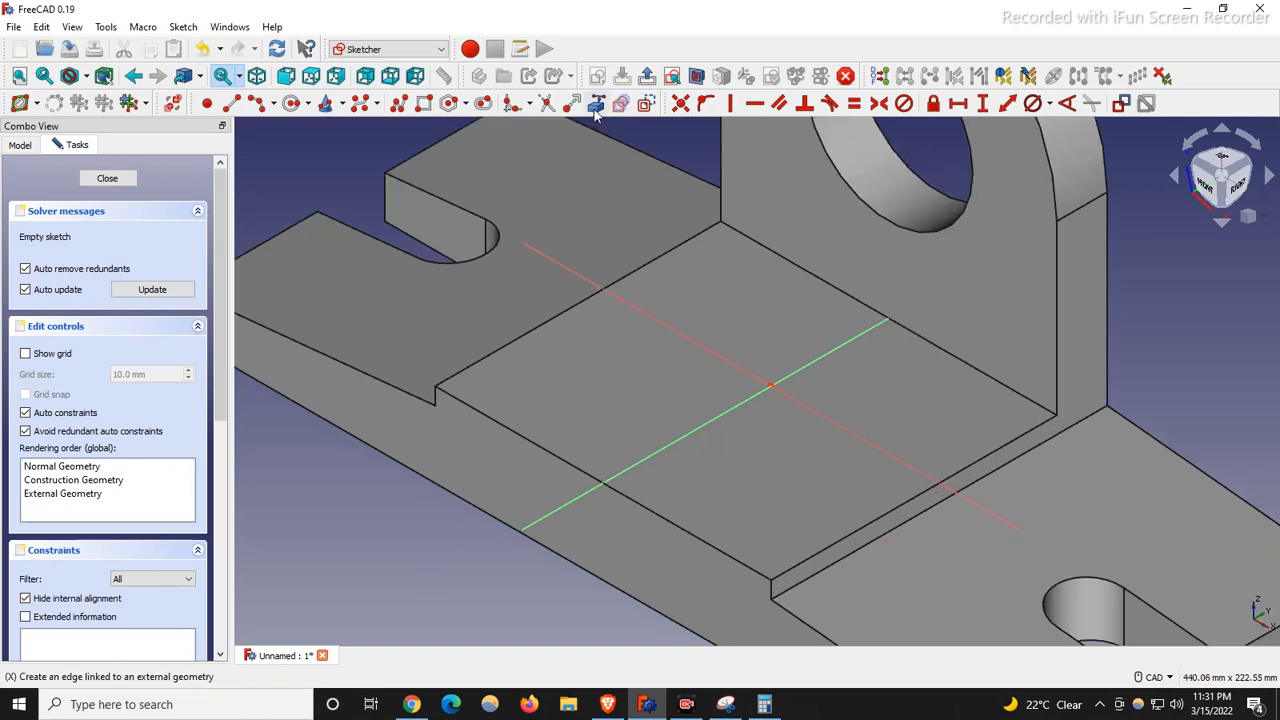
pyautogui.click(572, 468)
pyautogui.scroll(-3, 766, 434)
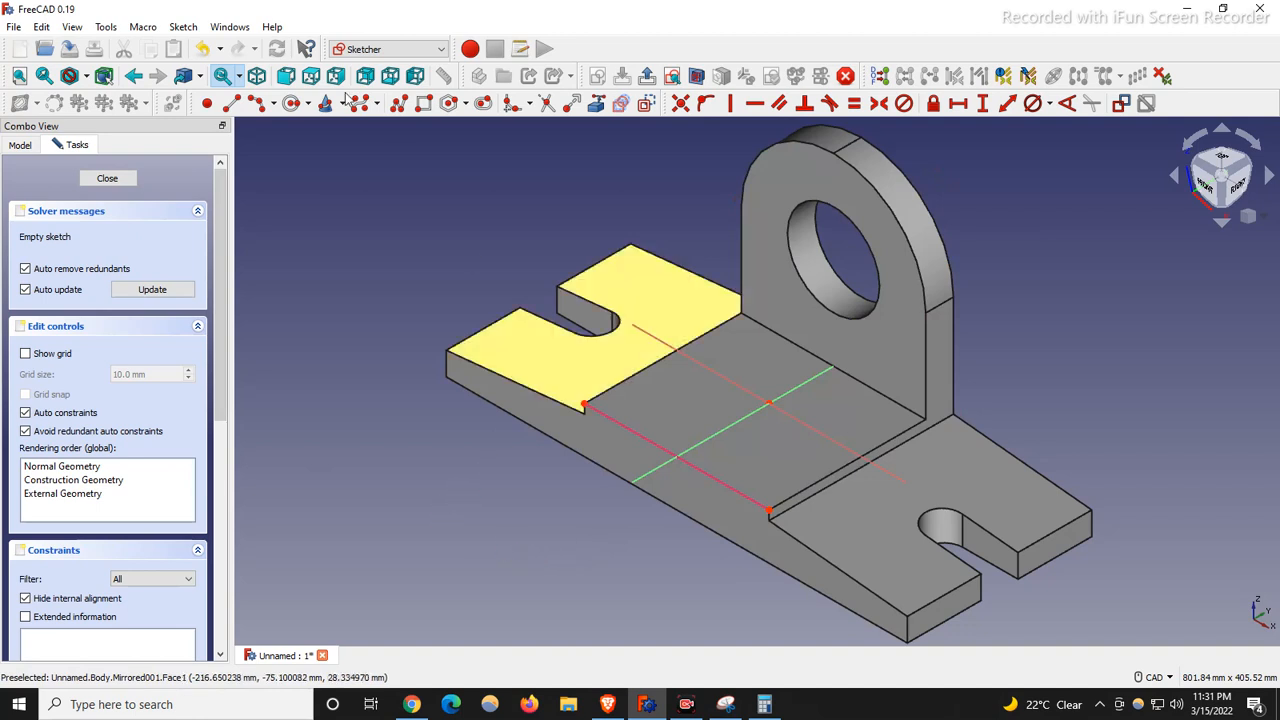
# Step: Draw a rectangle across the vertical axis on the raised middle face, with its front side short of the linked edge
pyautogui.click(424, 103)
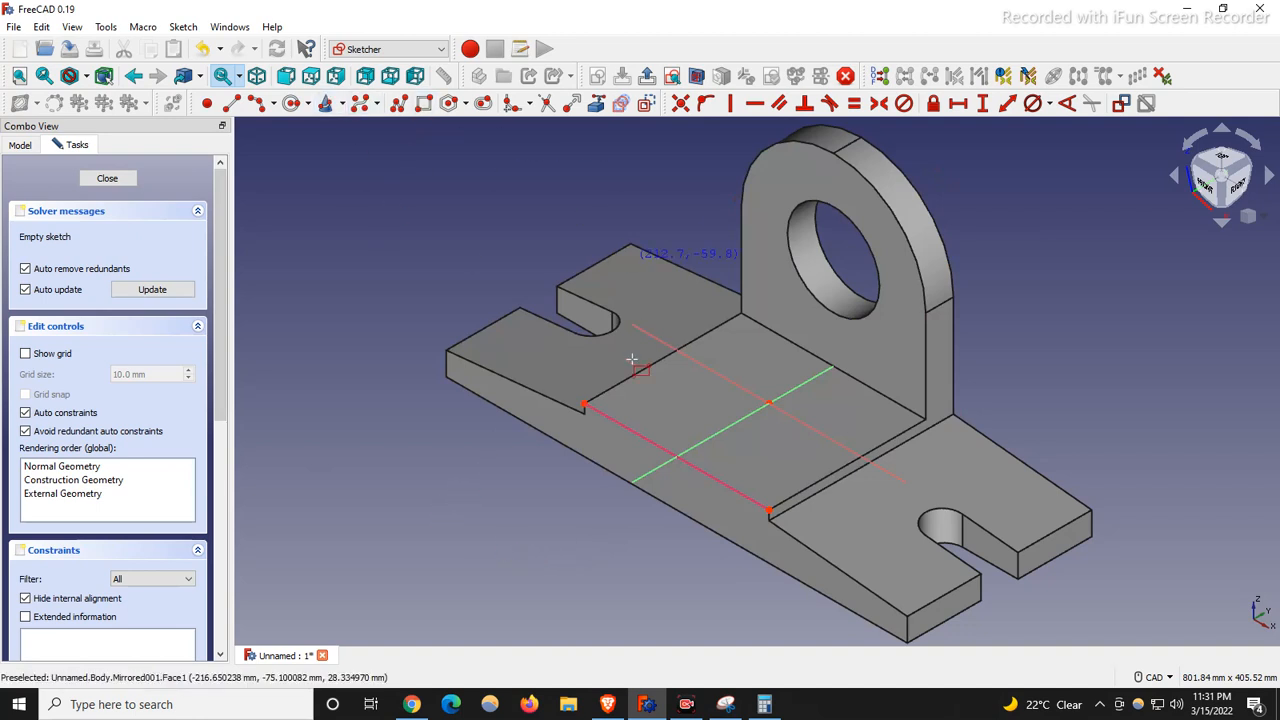
pyautogui.click(645, 415)
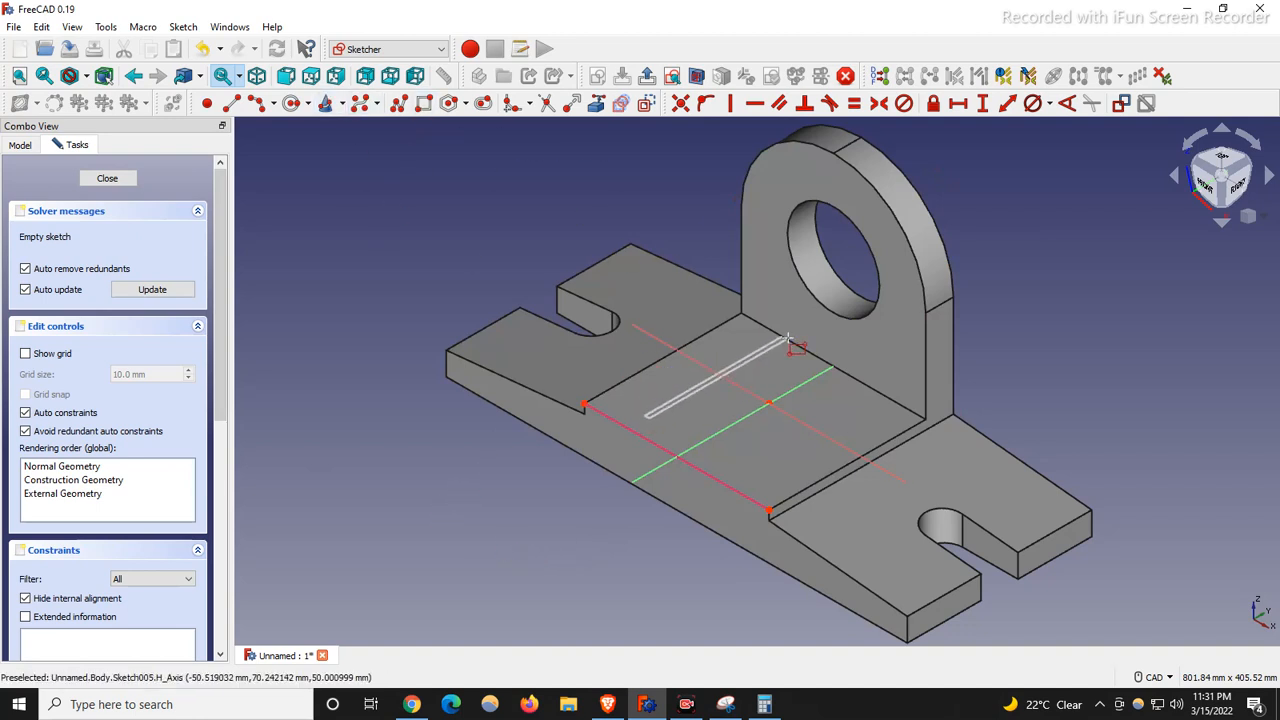
pyautogui.click(840, 393)
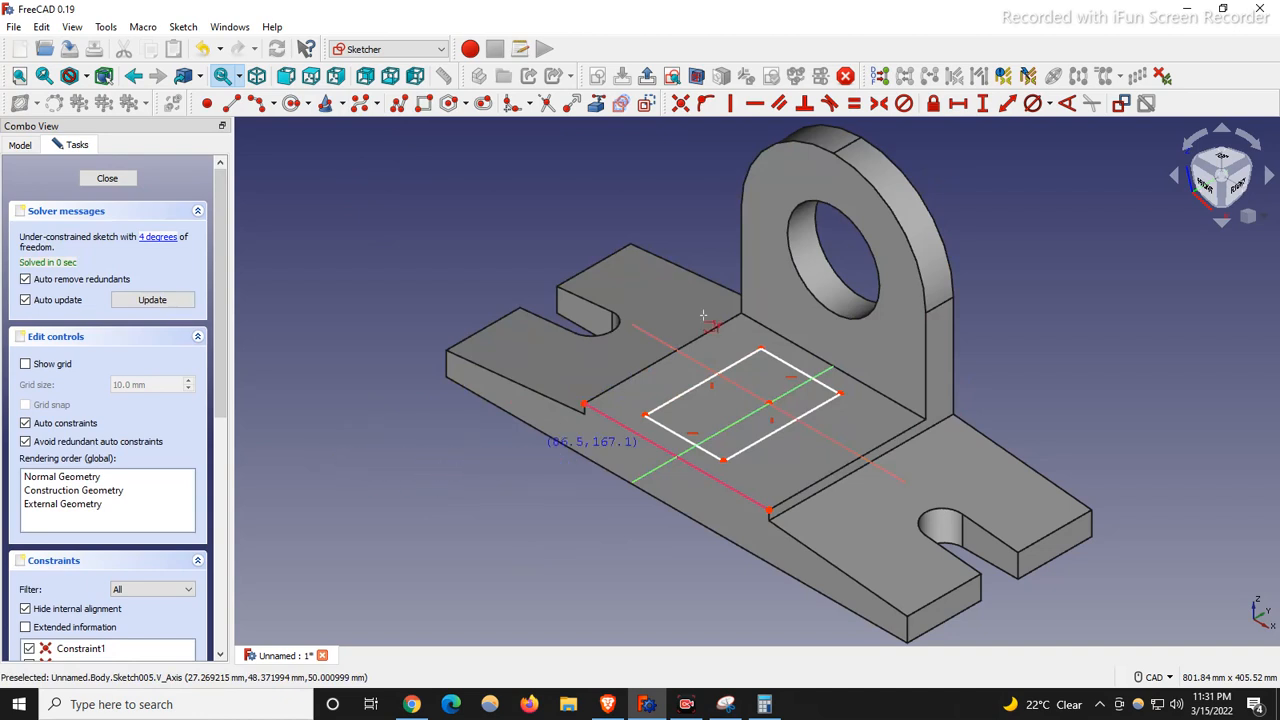
# Step: Try to constrain the rectangle's front corner onto the linked front edge
pyautogui.click(681, 106)
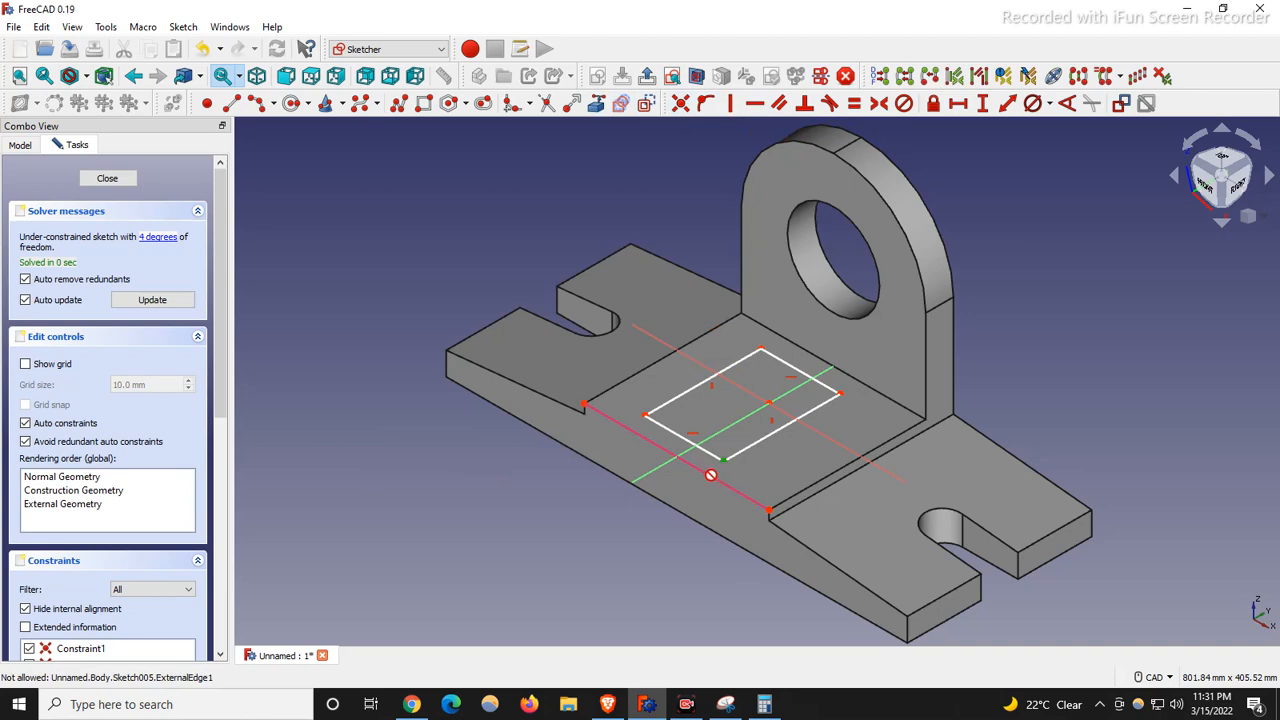
pyautogui.click(705, 103)
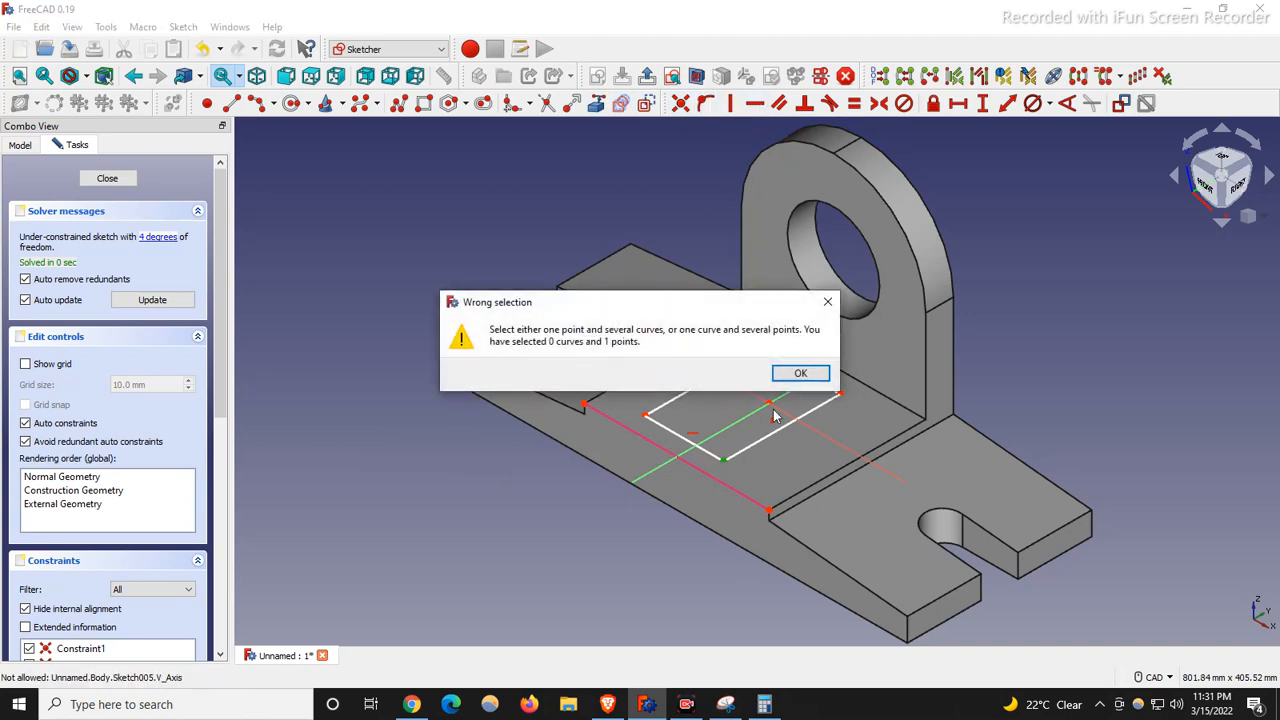
pyautogui.click(827, 302)
pyautogui.click(705, 103)
pyautogui.click(800, 373)
pyautogui.press('Escape')
pyautogui.scroll(2, 585, 473)
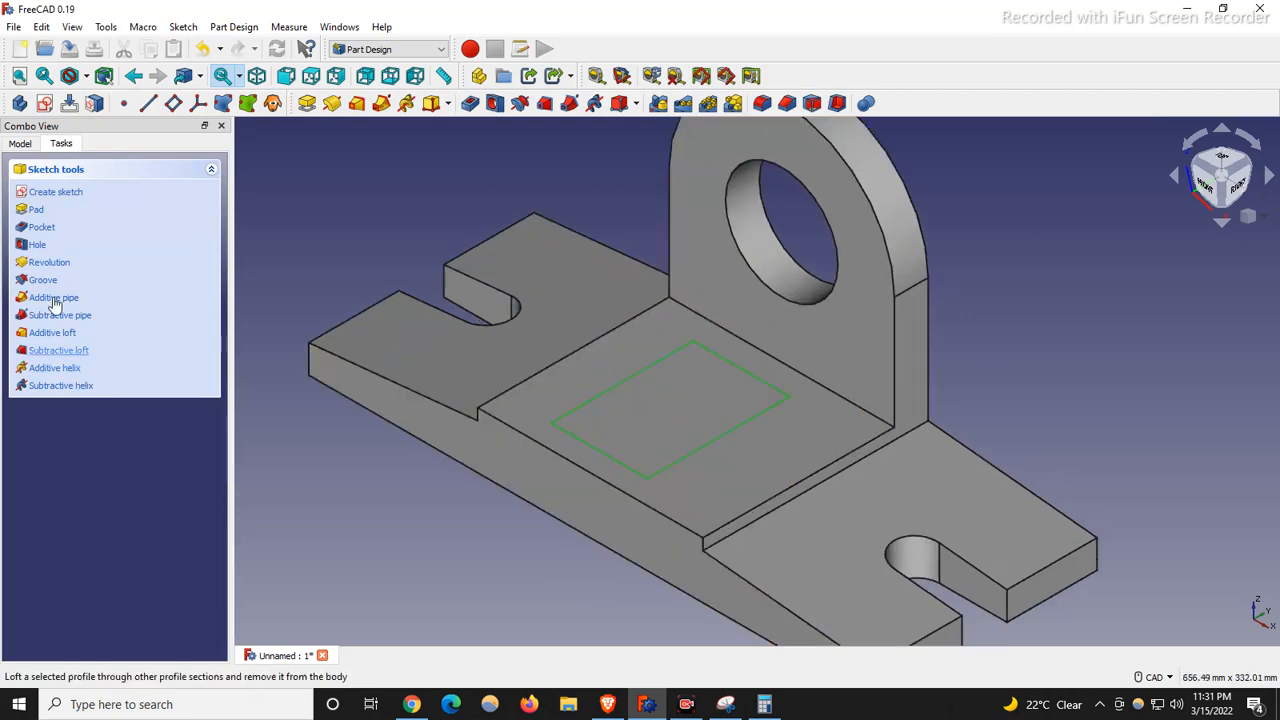
# Step: Reopen the rectangle sketch on the raised middle face for editing, shown in isometric view
pyautogui.click(20, 143)
pyautogui.click(92, 369)
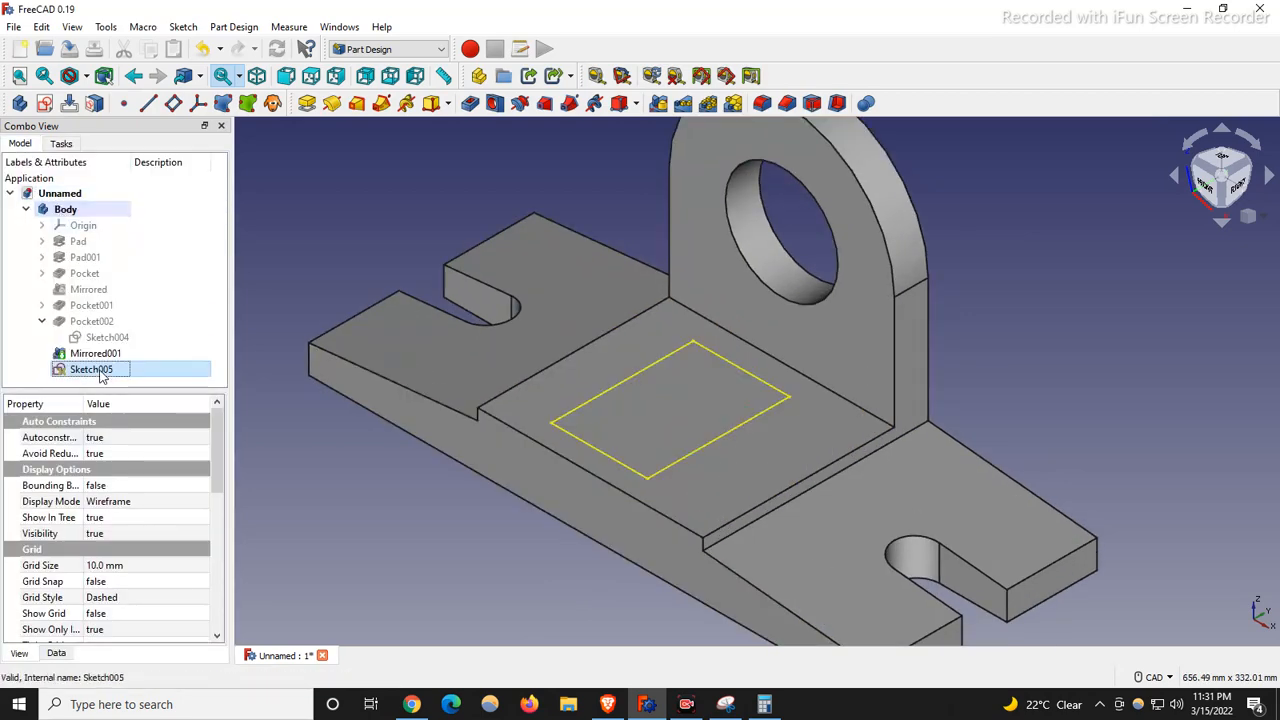
pyautogui.doubleClick(100, 371)
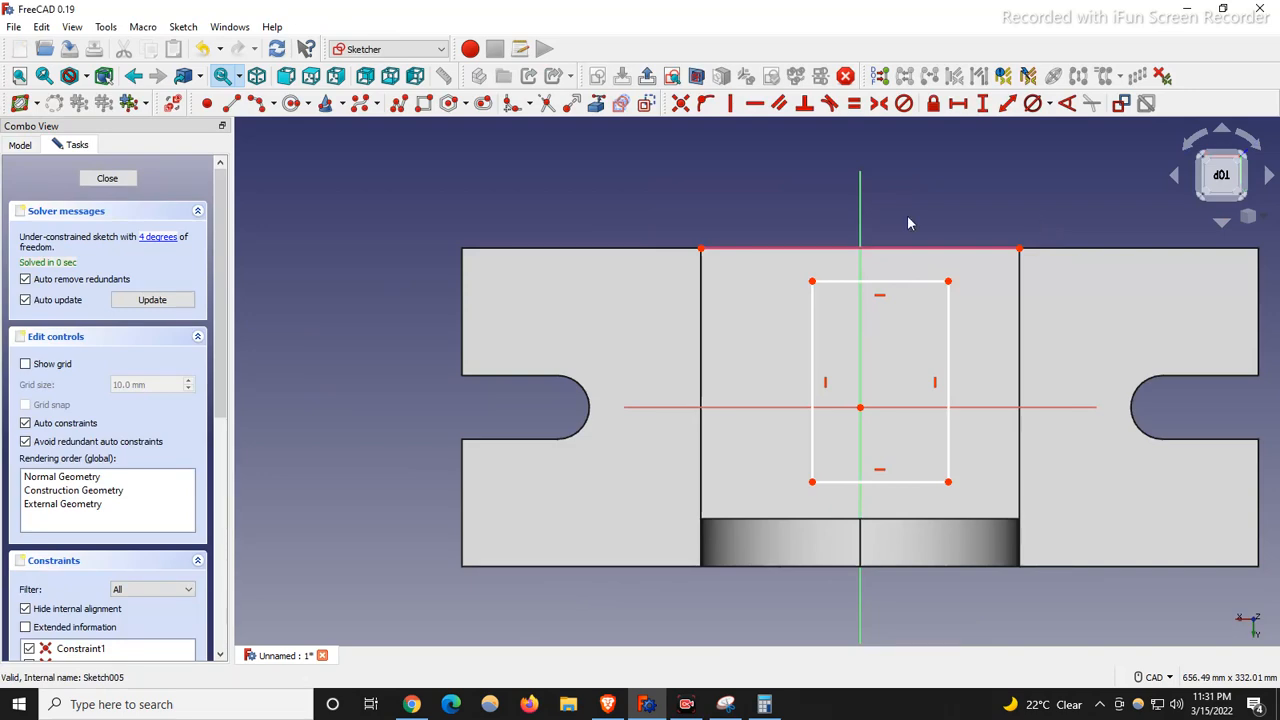
pyautogui.press('0')
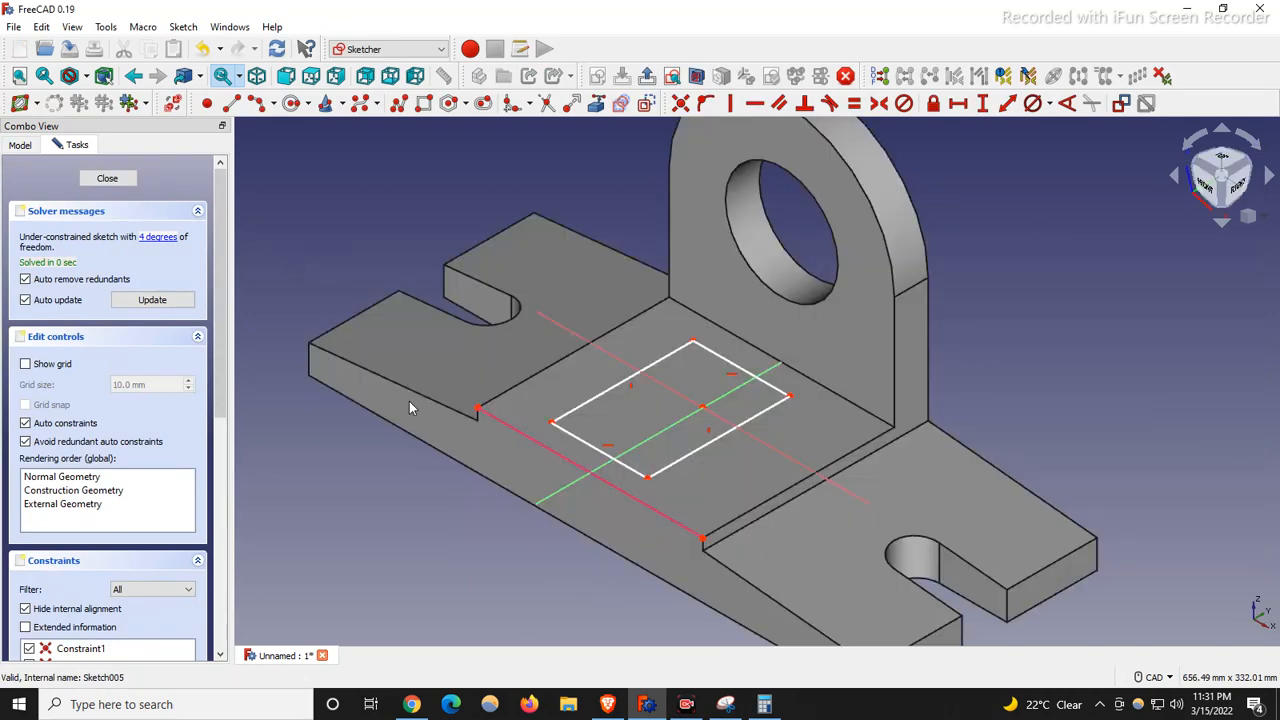
# Step: Align the rectangle's front corner horizontally with the end point of the linked front edge
pyautogui.scroll(5, 409, 401)
pyautogui.scroll(-2, 546, 501)
pyautogui.scroll(1, 486, 502)
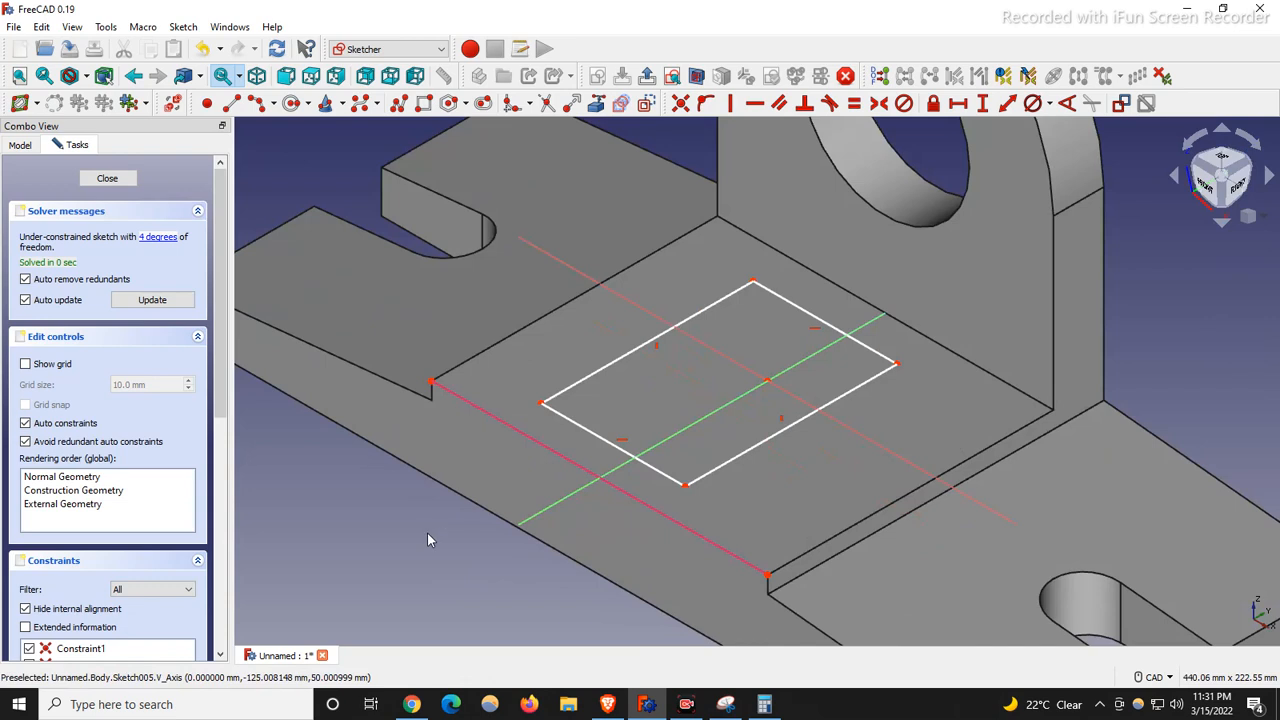
pyautogui.click(750, 105)
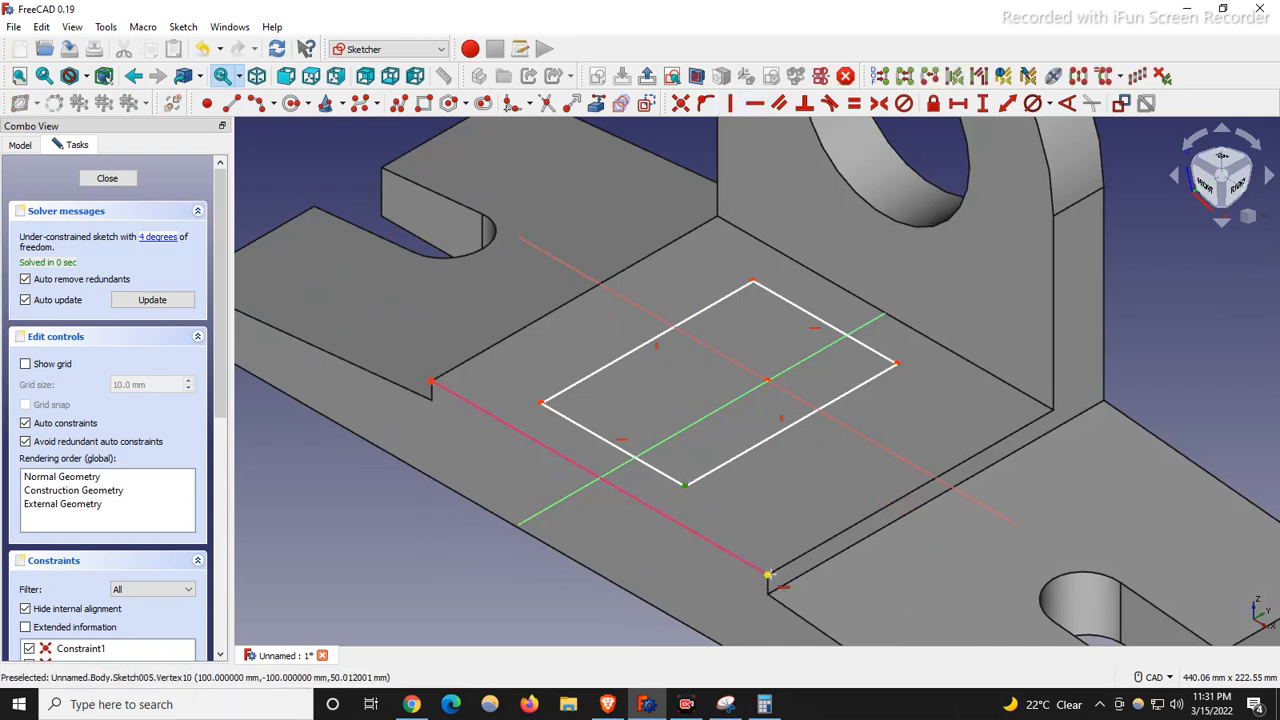
pyautogui.click(767, 574)
pyautogui.scroll(-2, 754, 474)
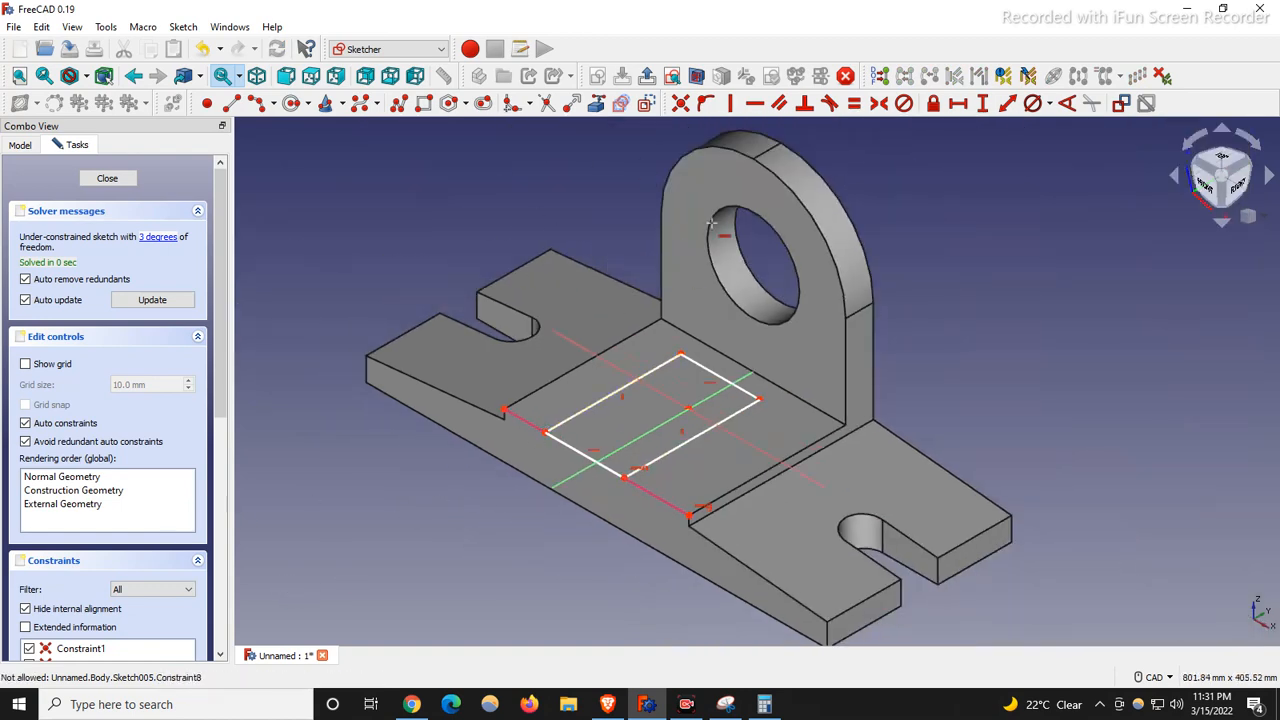
pyautogui.click(982, 103)
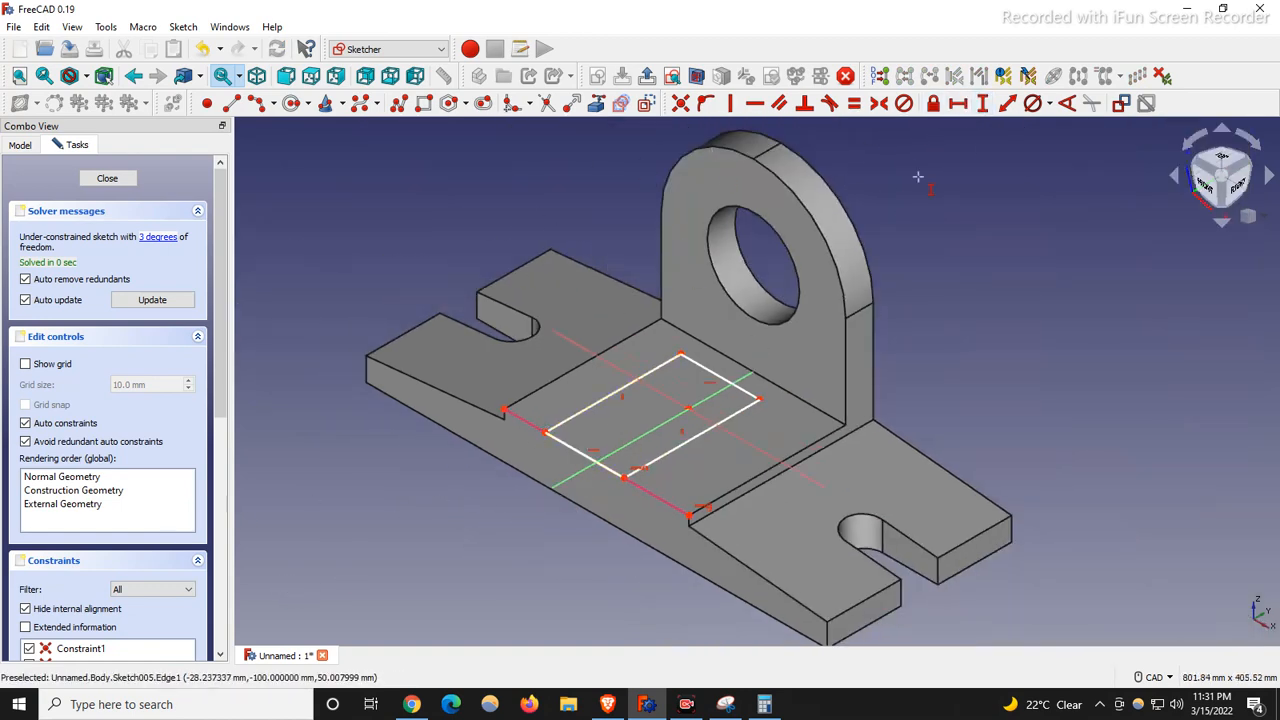
pyautogui.click(572, 448)
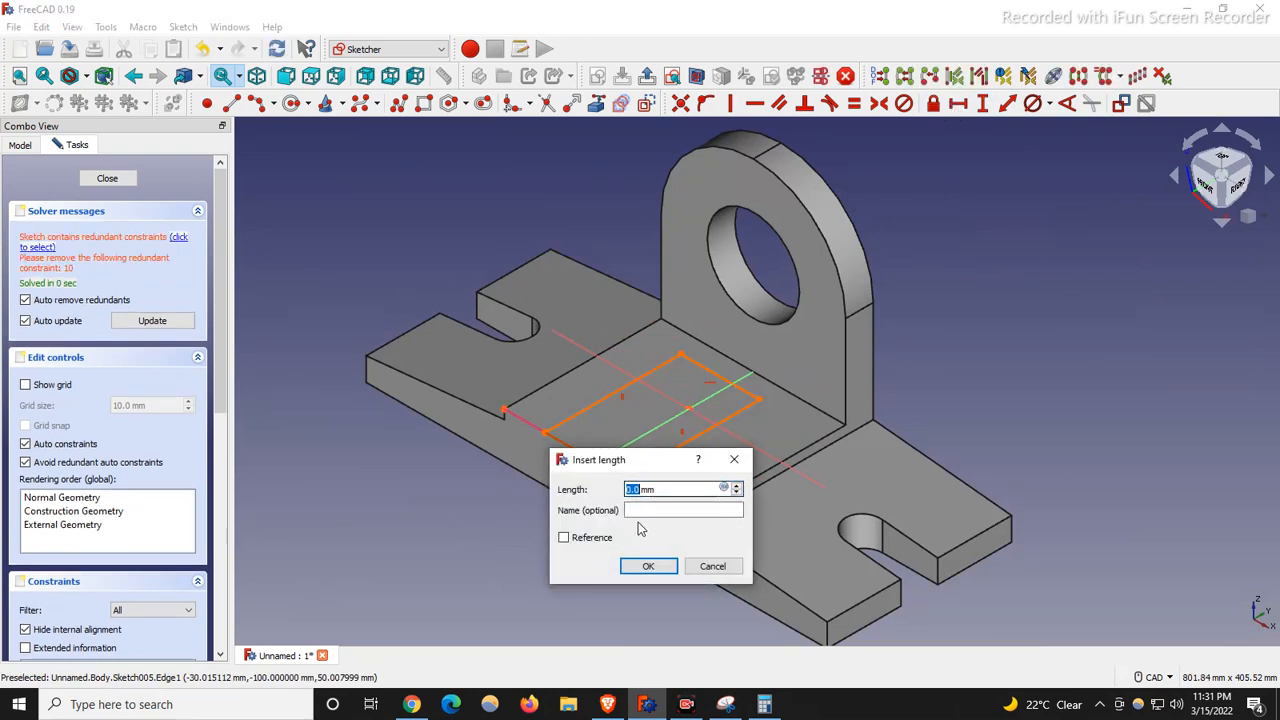
pyautogui.press('Return')
# Step: Set the horizontal length of the rectangle's front side to 80 mm
pyautogui.click(957, 104)
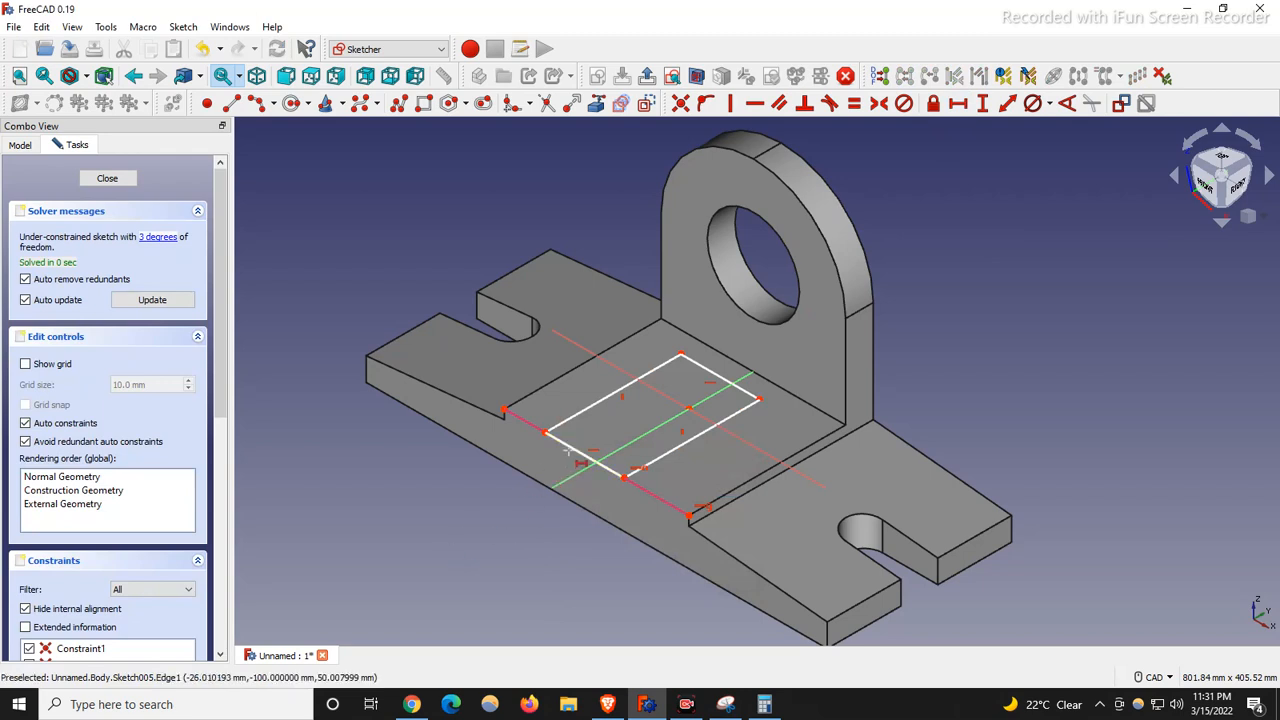
pyautogui.click(570, 449)
pyautogui.write('80')
pyautogui.press('Return')
pyautogui.scroll(2, 510, 504)
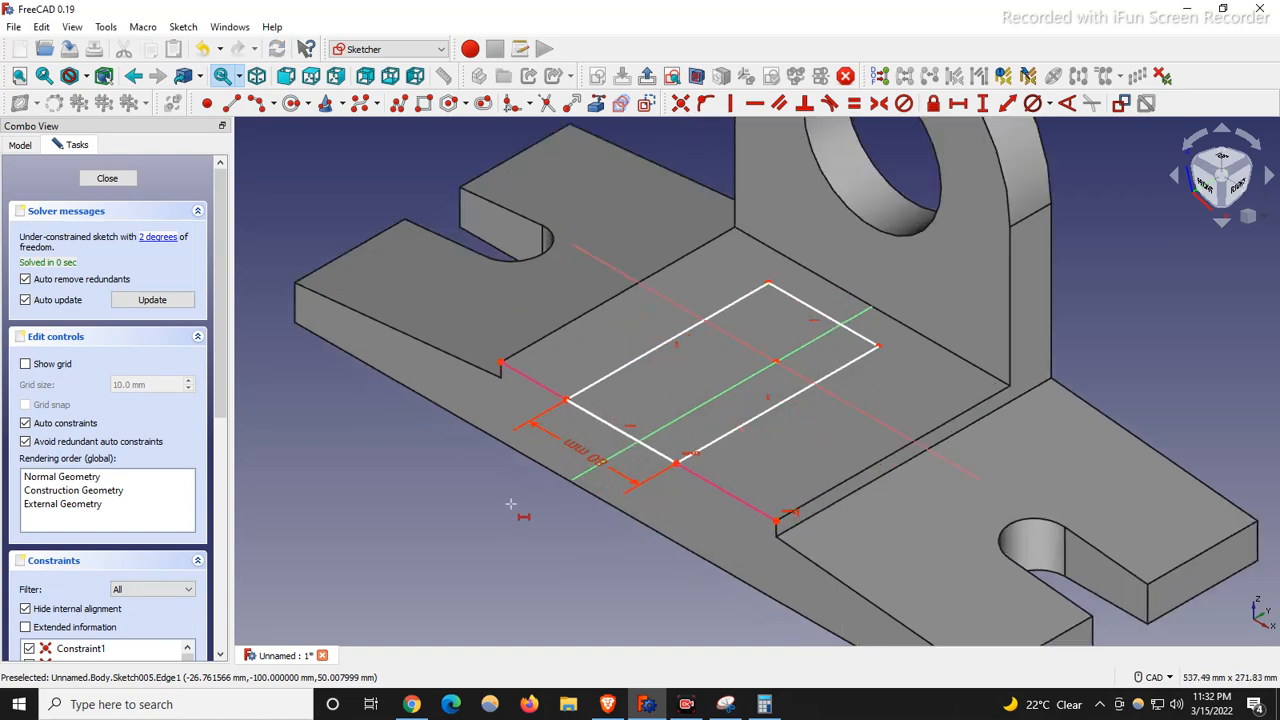
pyautogui.scroll(1, 510, 504)
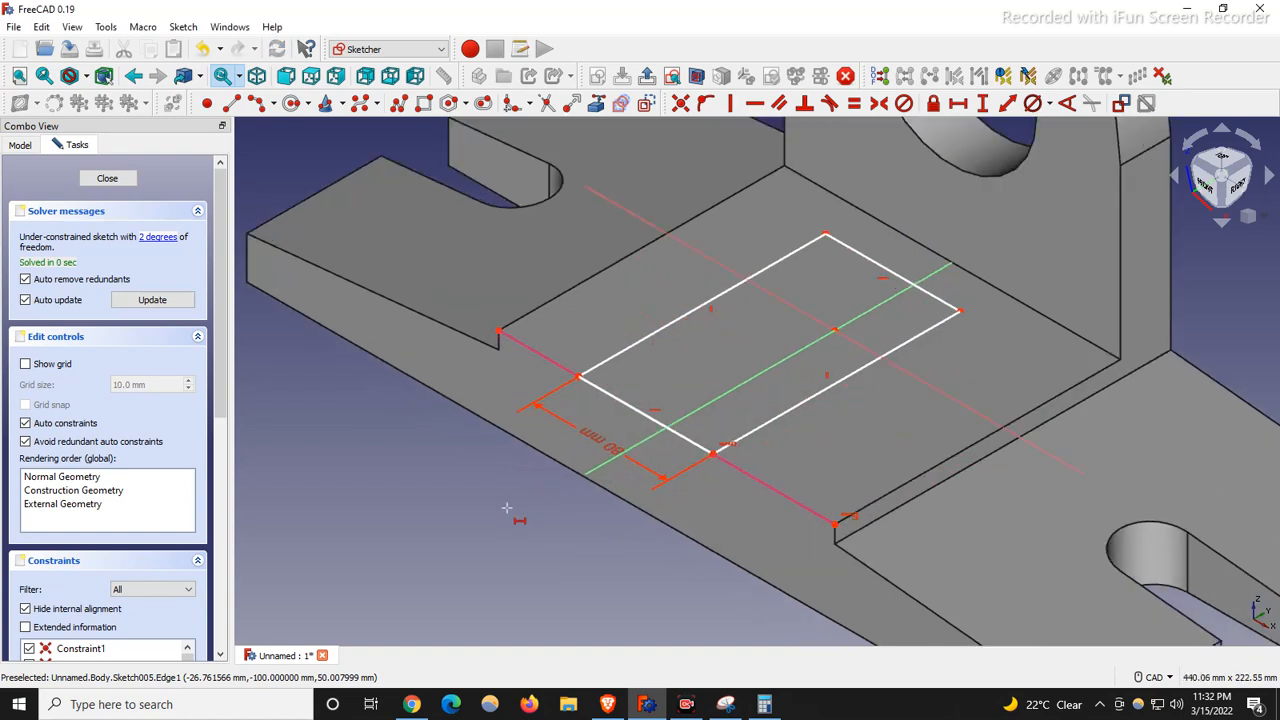
pyautogui.click(578, 376)
pyautogui.click(838, 332)
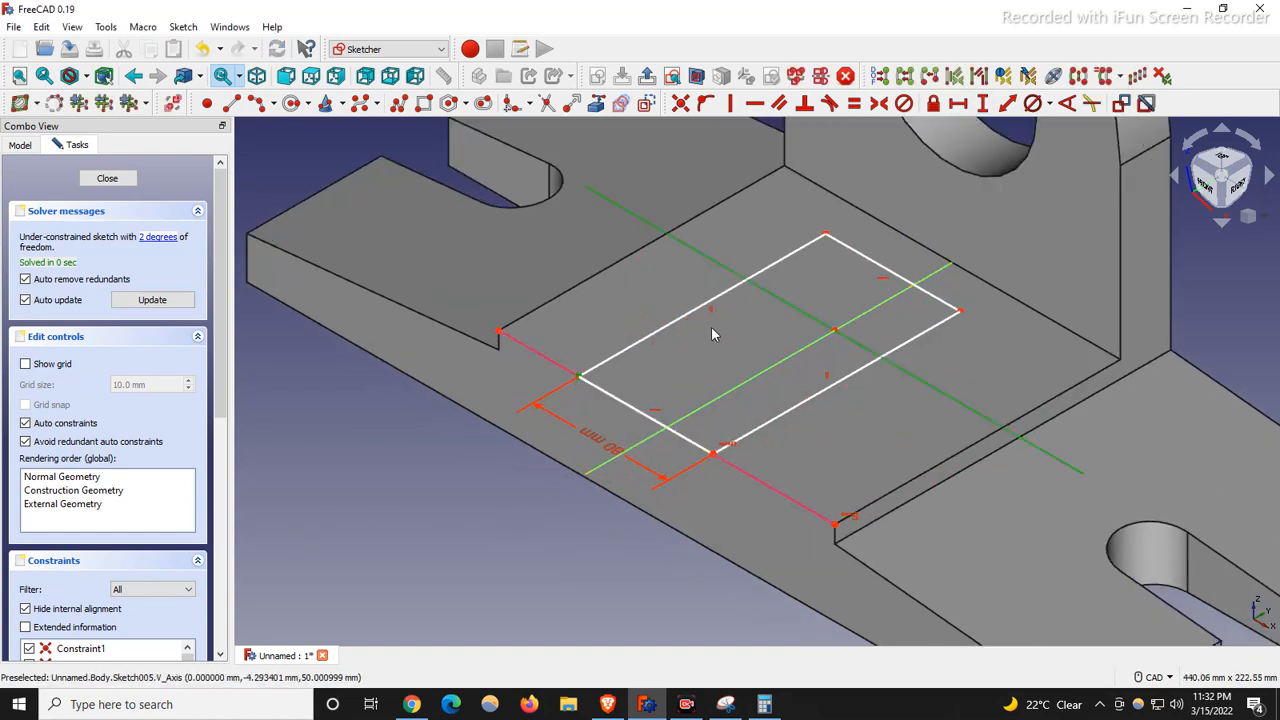
pyautogui.click(982, 103)
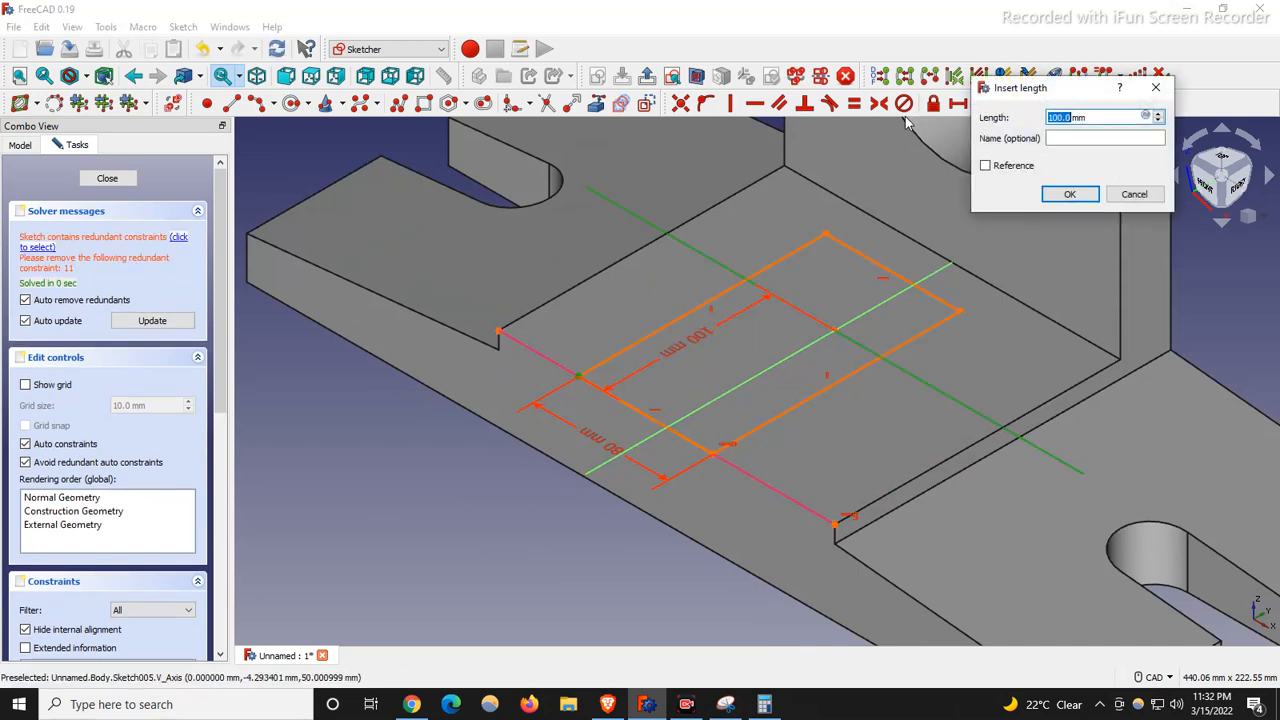
pyautogui.press('Escape')
pyautogui.click(579, 376)
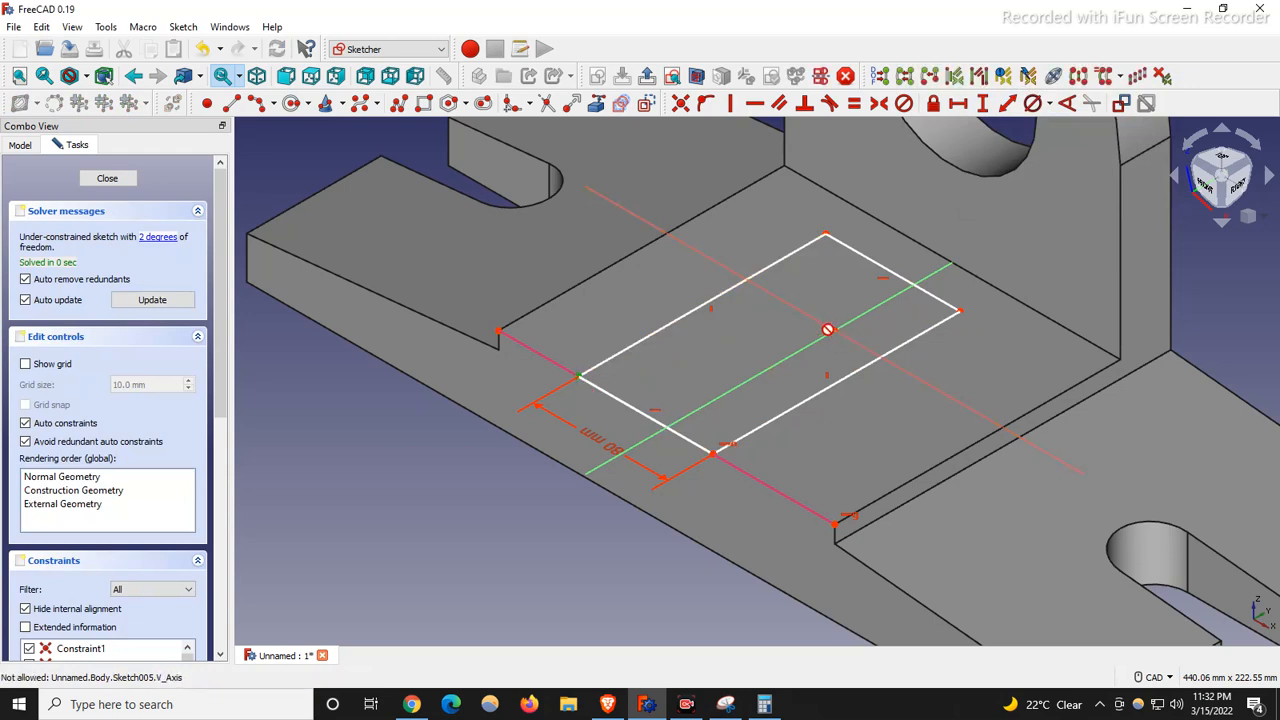
pyautogui.press('v')
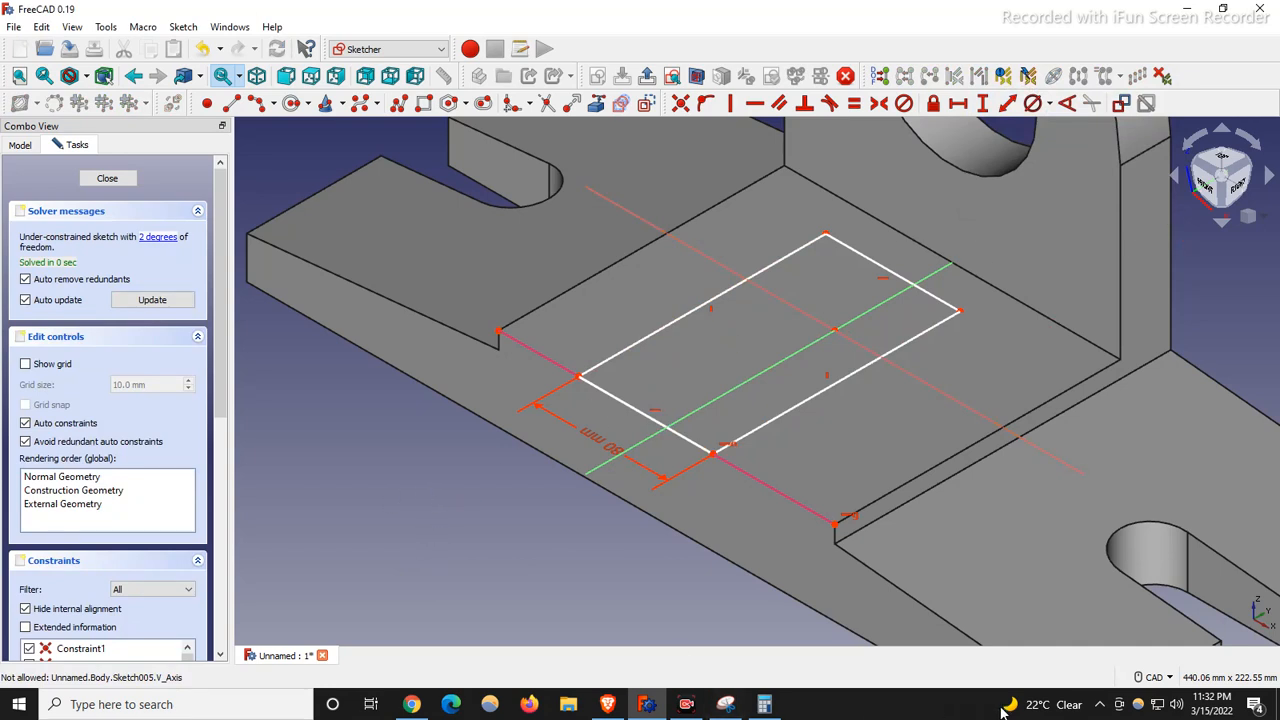
pyautogui.click(1176, 704)
pyautogui.moveTo(1137, 666); pyautogui.dragTo(1170, 668)
pyautogui.click(530, 614)
pyautogui.click(981, 112)
pyautogui.click(578, 376)
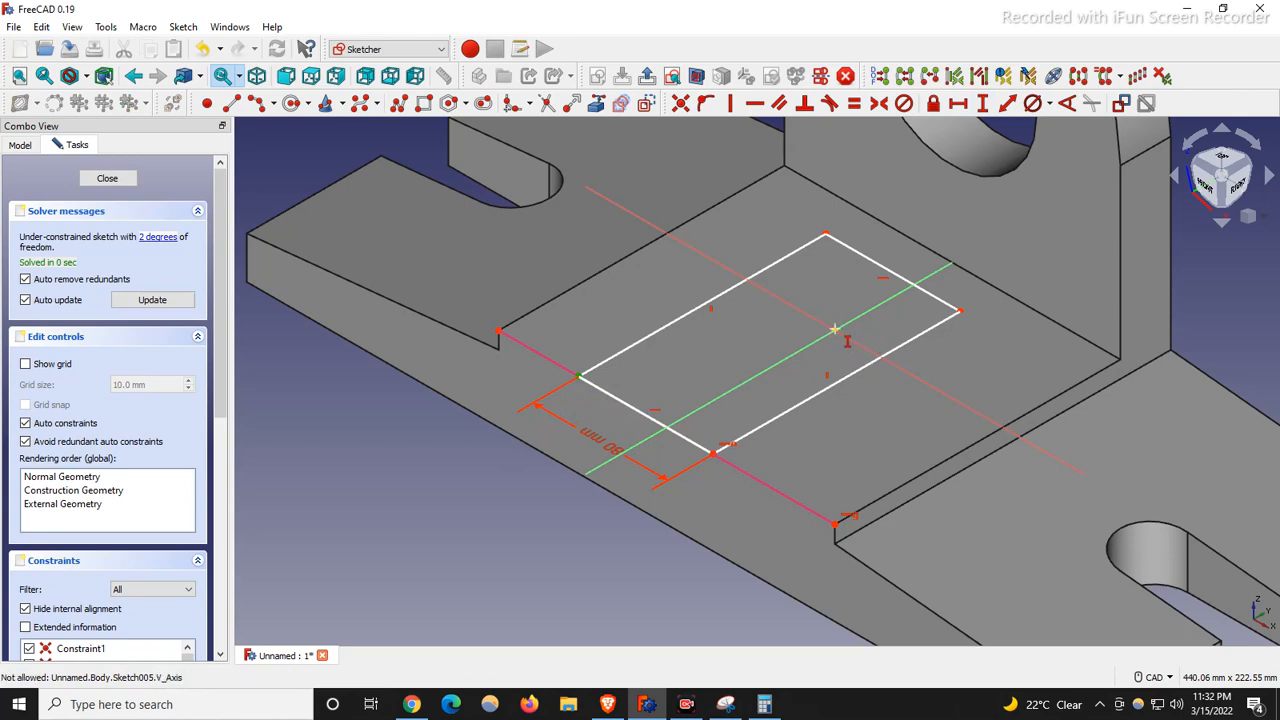
pyautogui.click(837, 335)
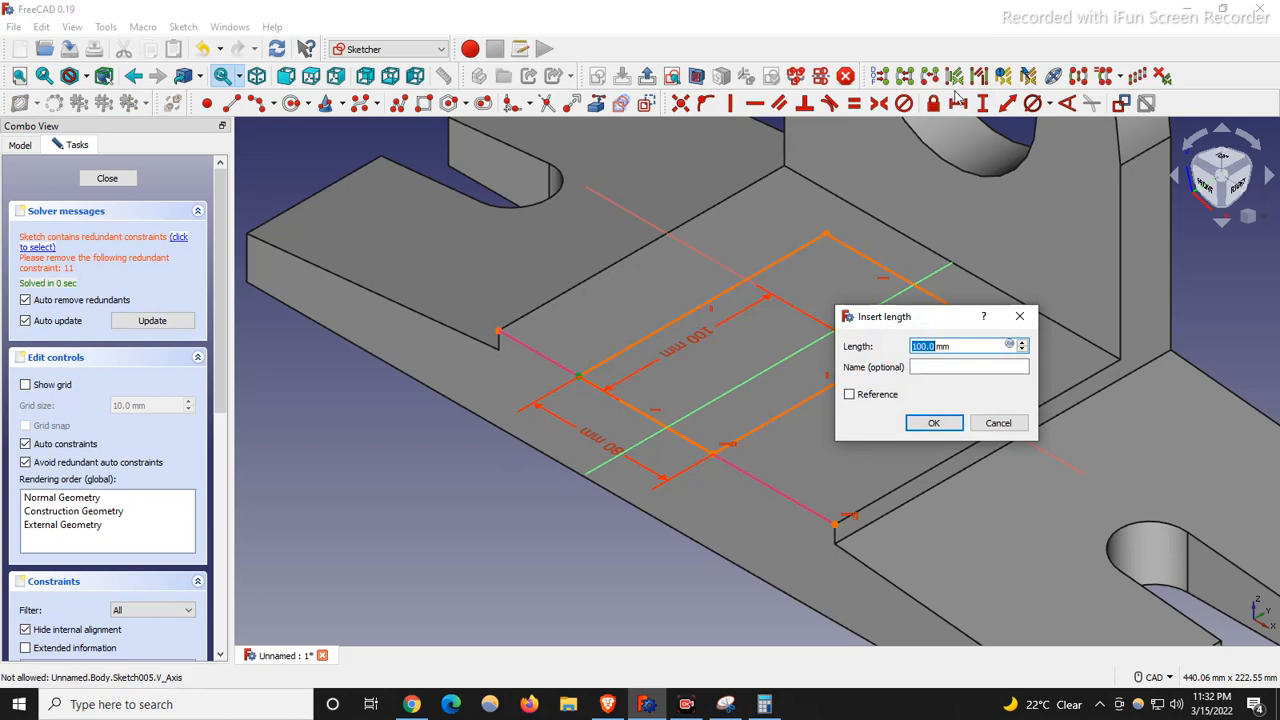
pyautogui.press('Escape')
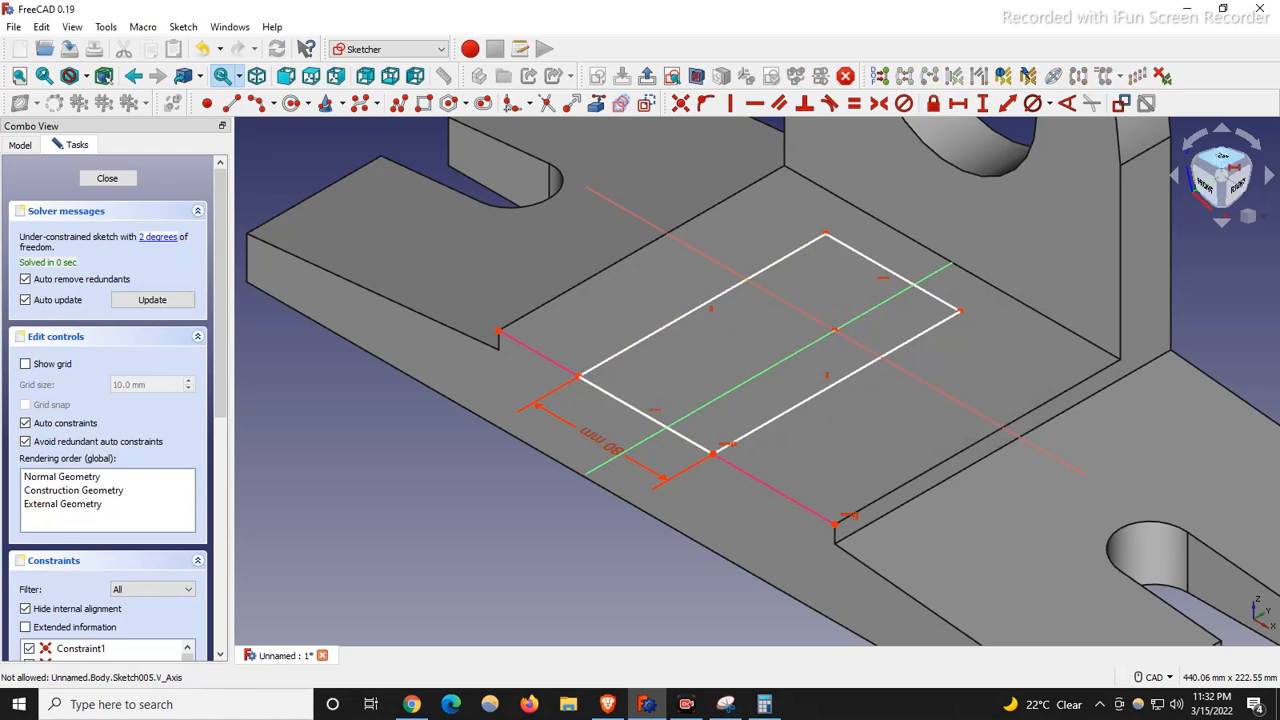
# Step: Set the horizontal distance from the rectangle's front corner to the origin to 40 mm, and space the two dimension labels apart
pyautogui.click(1222, 160)
pyautogui.scroll(-4, 801, 490)
pyautogui.scroll(3, 737, 294)
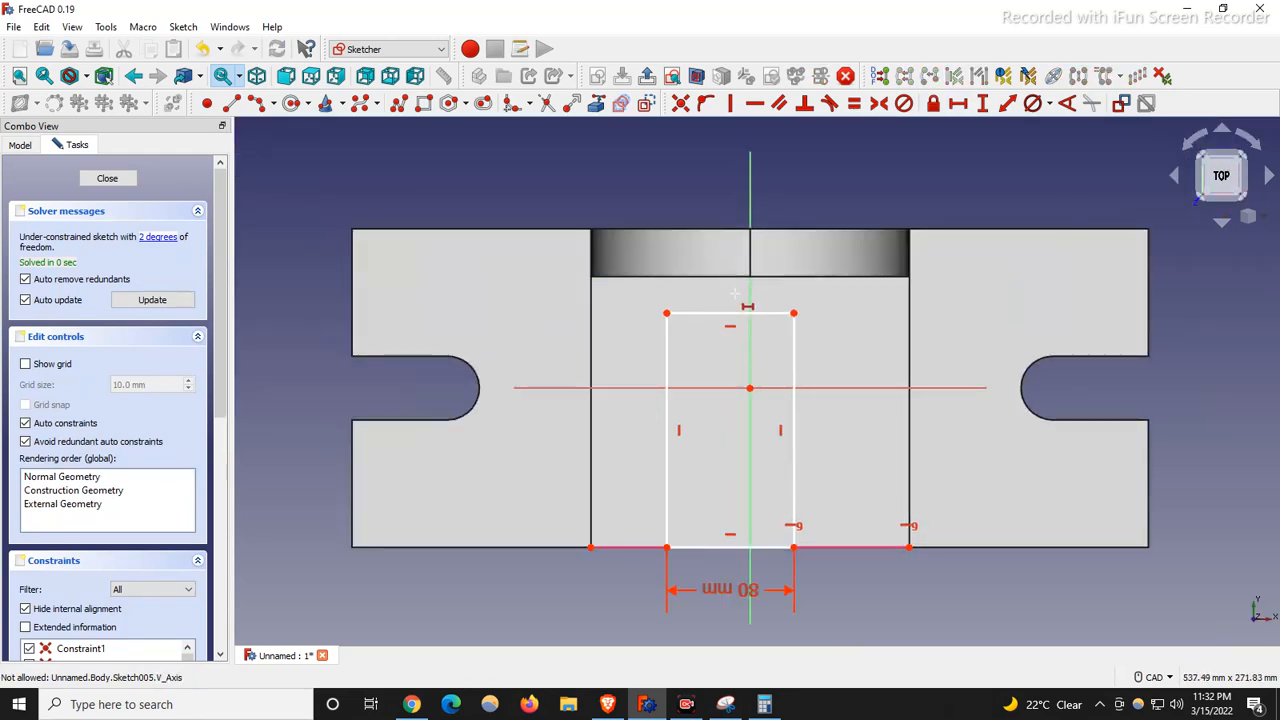
pyautogui.scroll(-2, 630, 434)
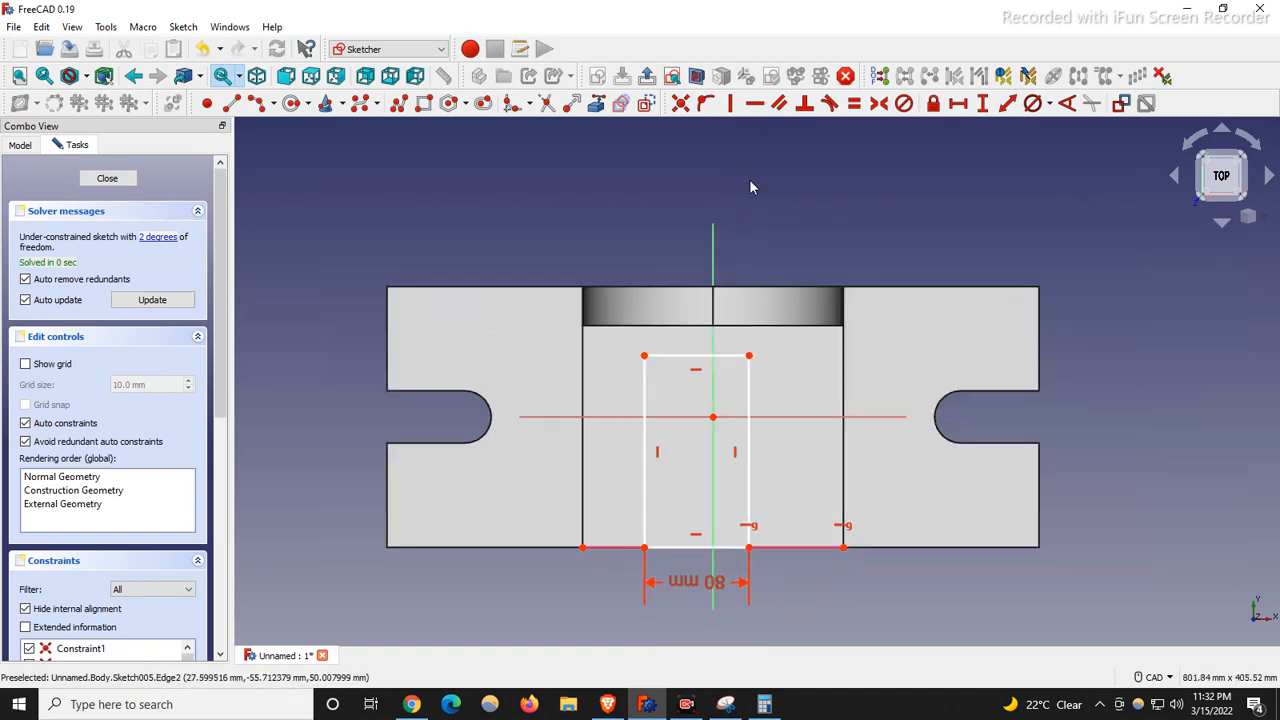
pyautogui.click(644, 547)
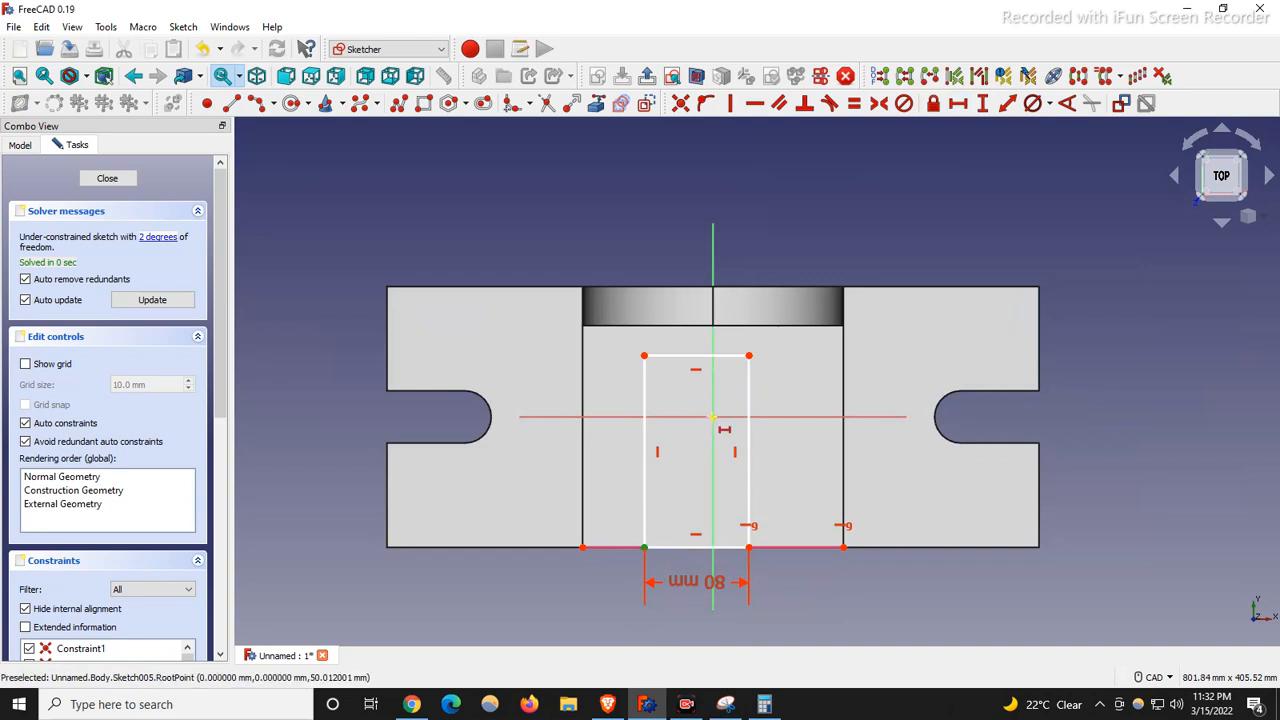
pyautogui.click(713, 417)
pyautogui.press('l')
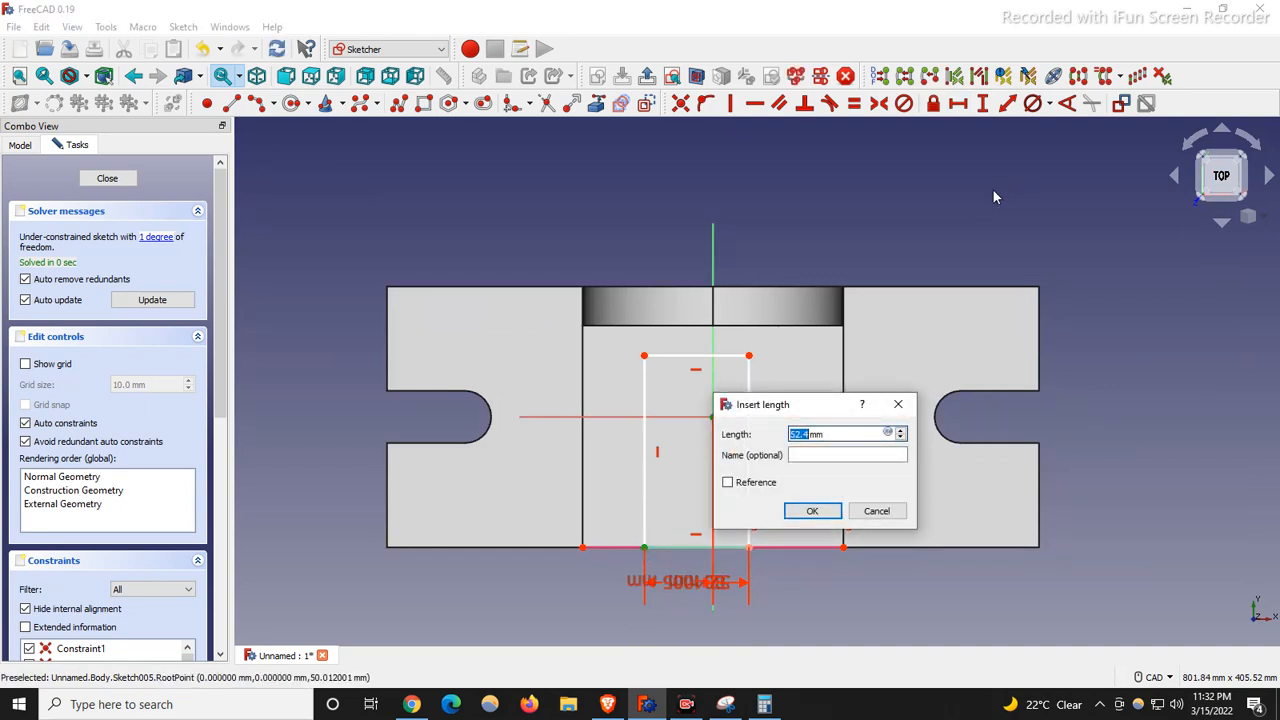
pyautogui.write('40')
pyautogui.press('Return')
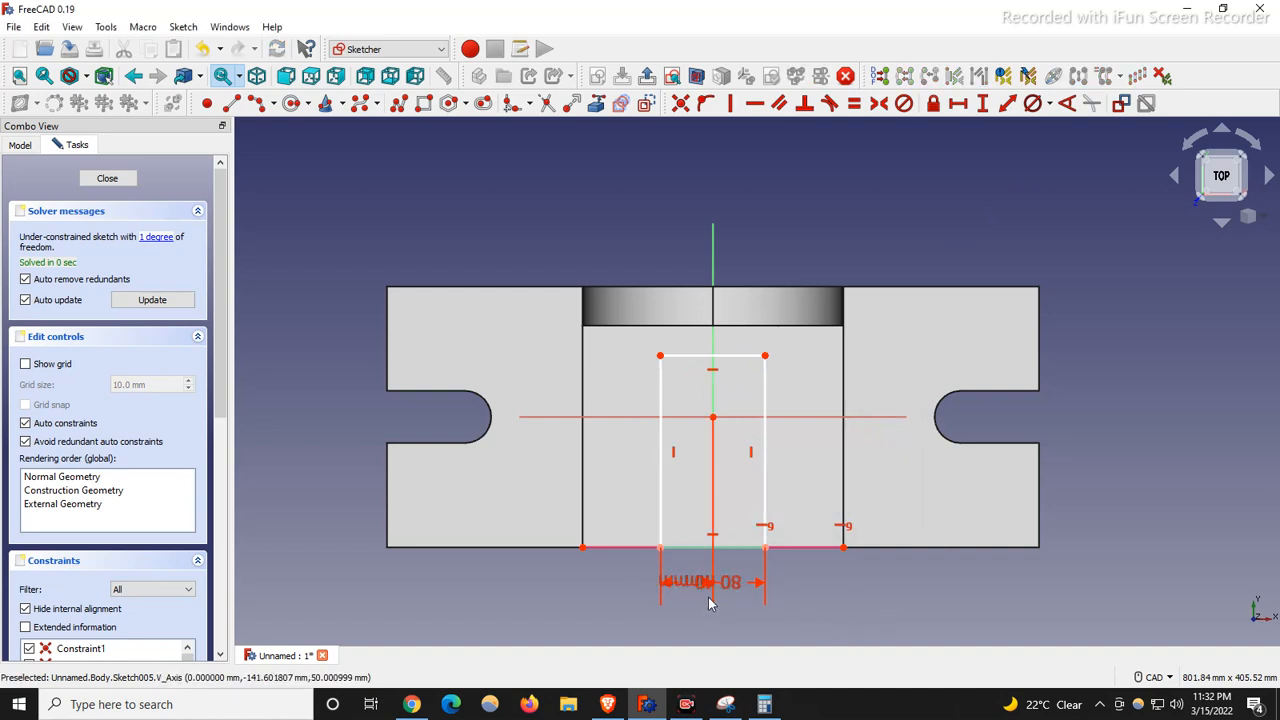
pyautogui.moveTo(740, 586); pyautogui.dragTo(734, 645)
pyautogui.moveTo(686, 586); pyautogui.dragTo(578, 608)
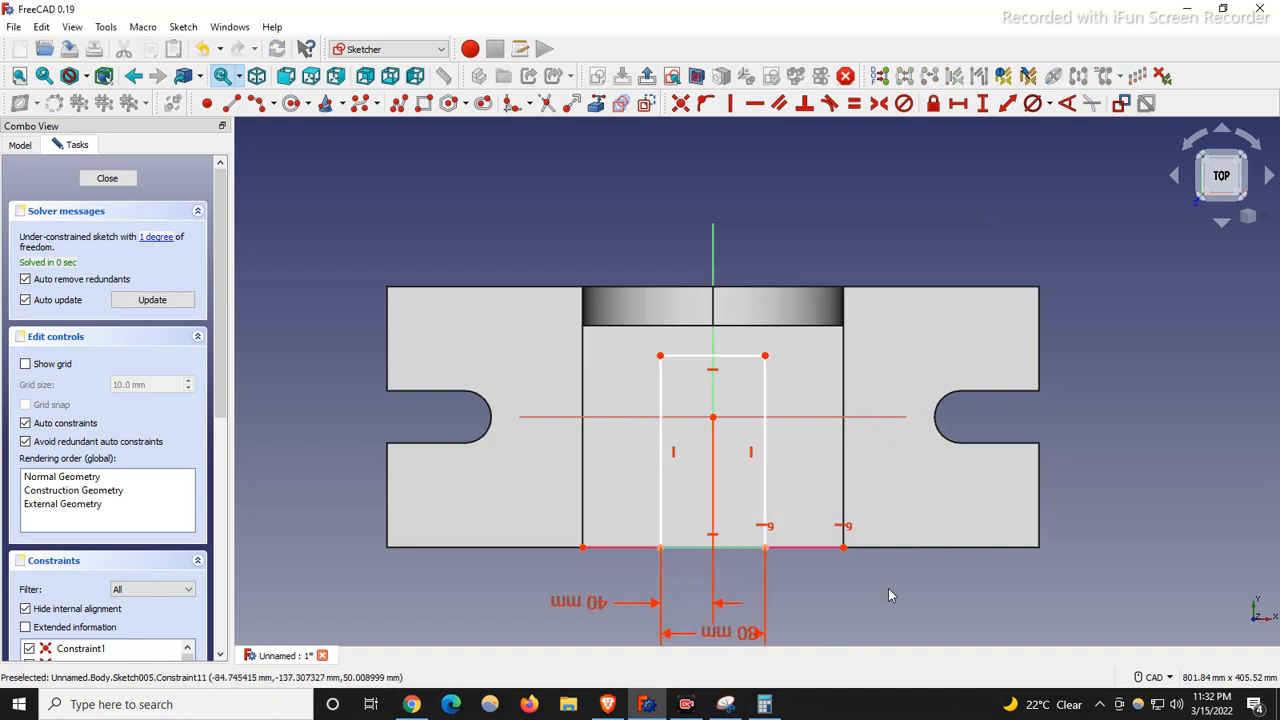
# Step: Replace the rectangle's rear side with an arc joining the two long sides and bulging toward the upright plate
pyautogui.click(738, 362)
pyautogui.press('Delete')
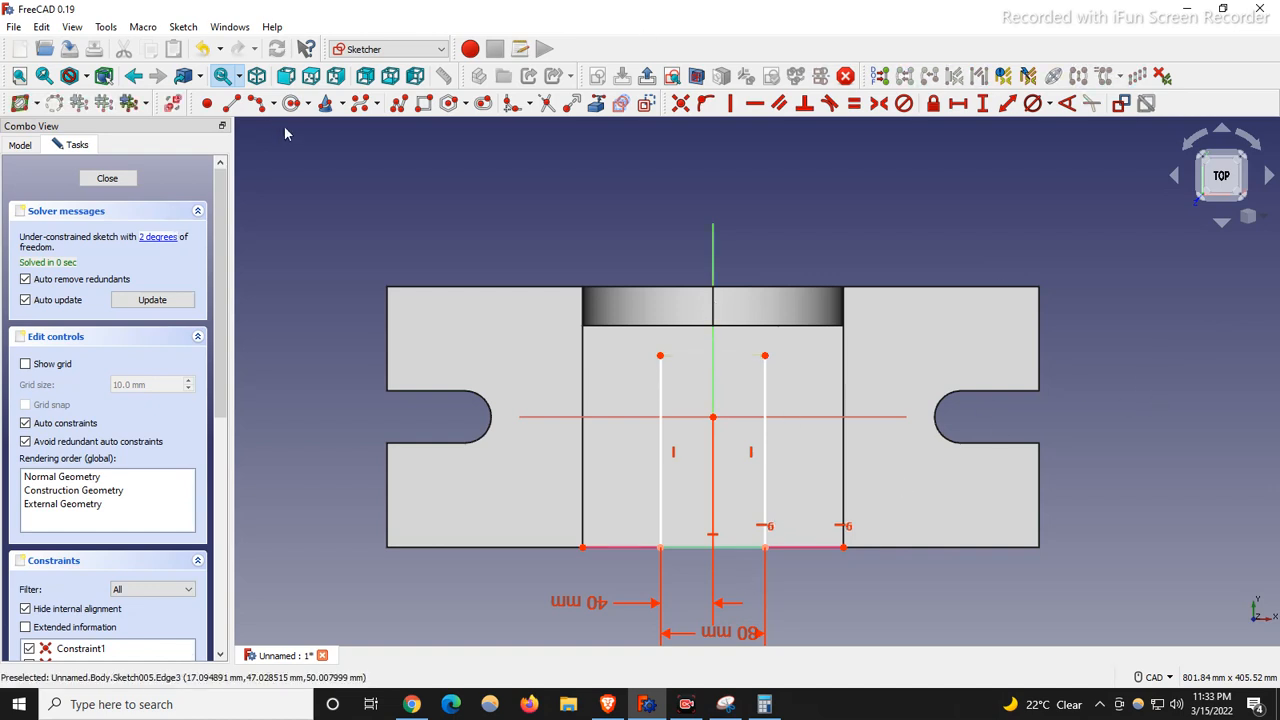
pyautogui.click(310, 106)
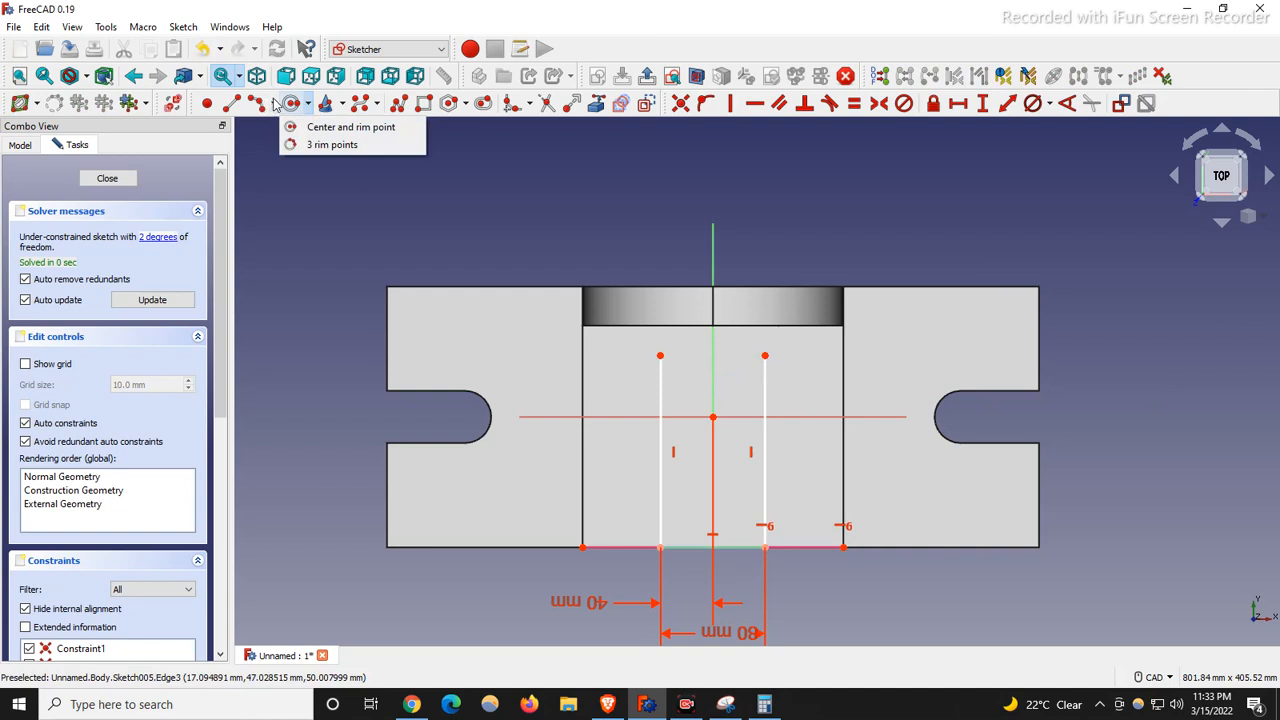
pyautogui.click(320, 127)
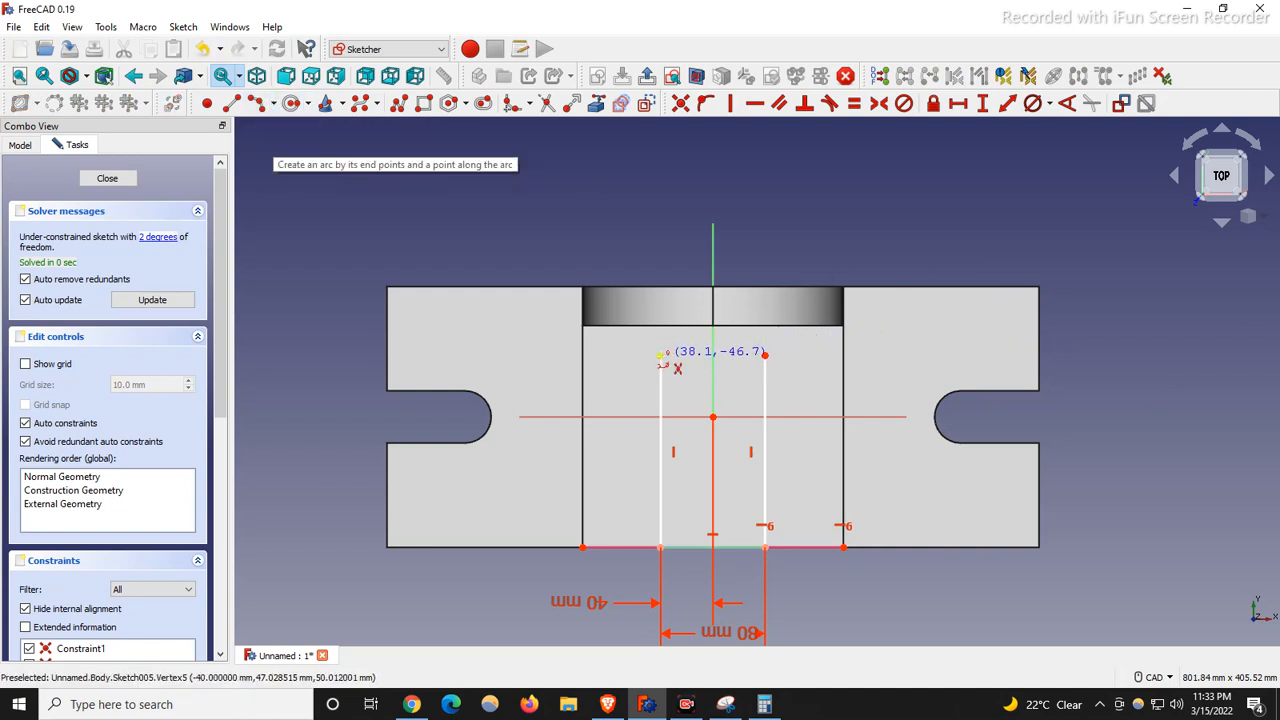
pyautogui.click(661, 357)
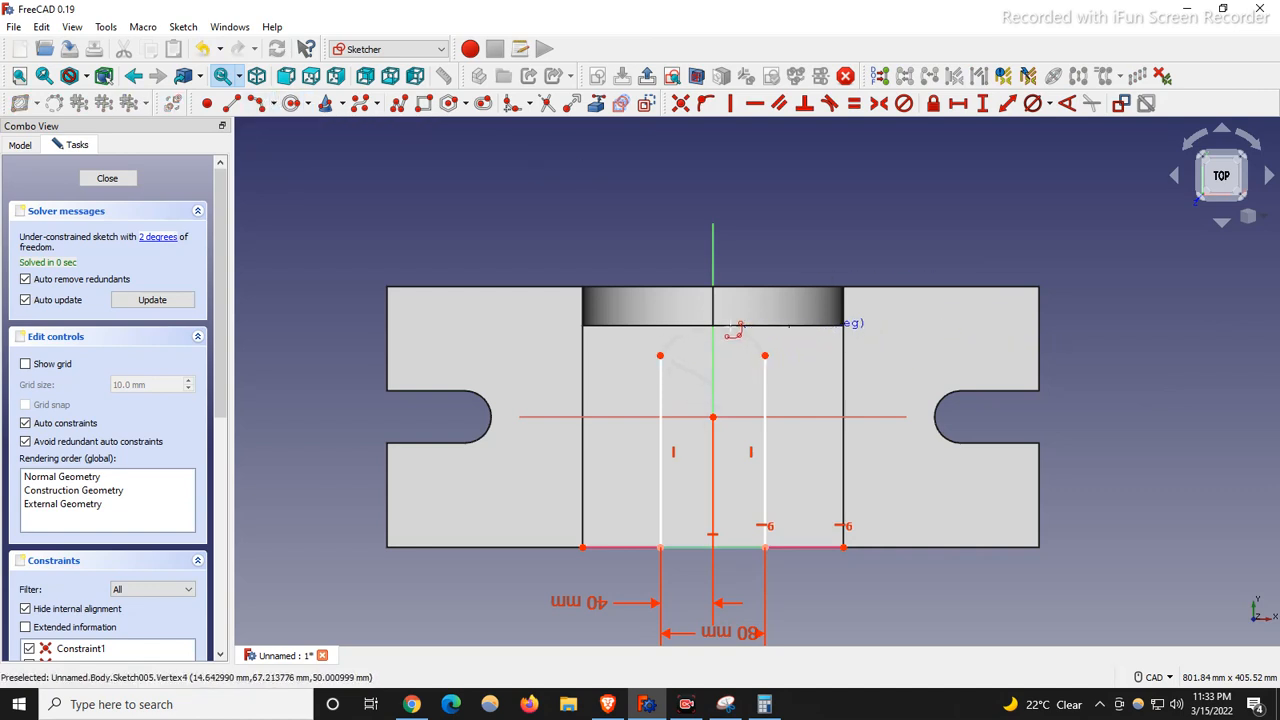
pyautogui.click(731, 333)
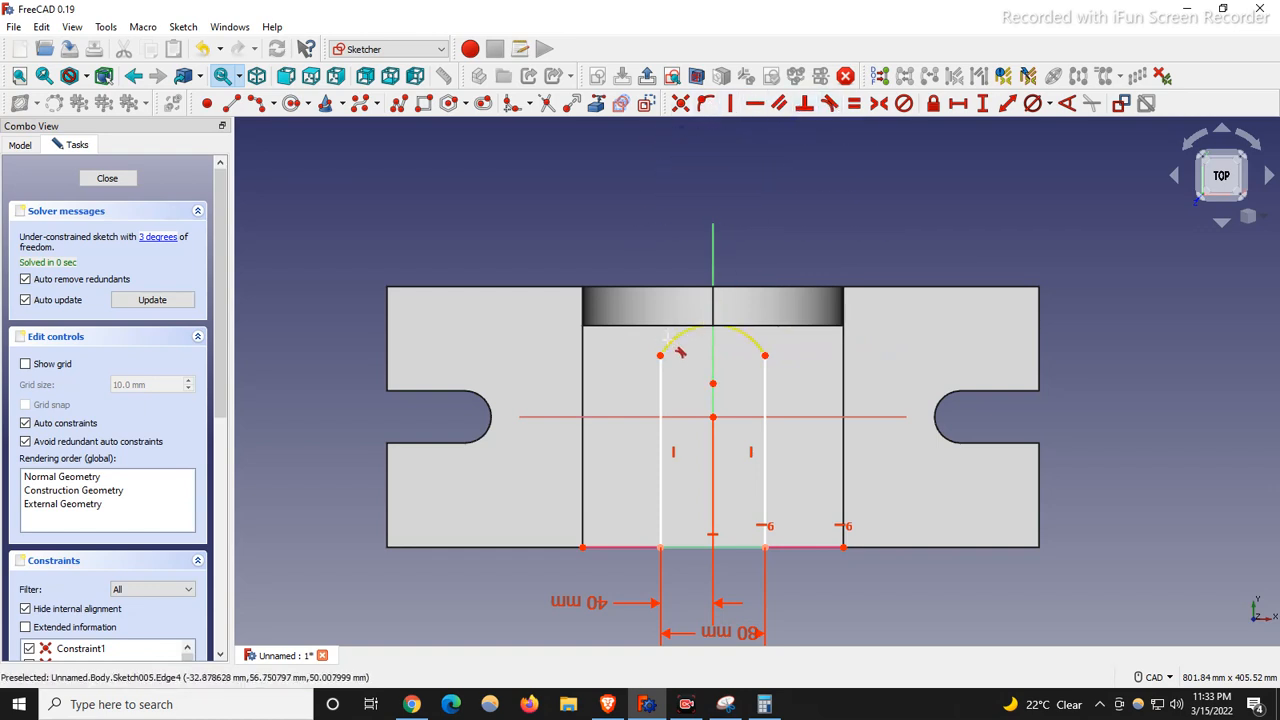
# Step: Make the rear arc tangent to both long sides of the recess profile
pyautogui.click(765, 372)
pyautogui.click(760, 349)
pyautogui.scroll(-2, 669, 374)
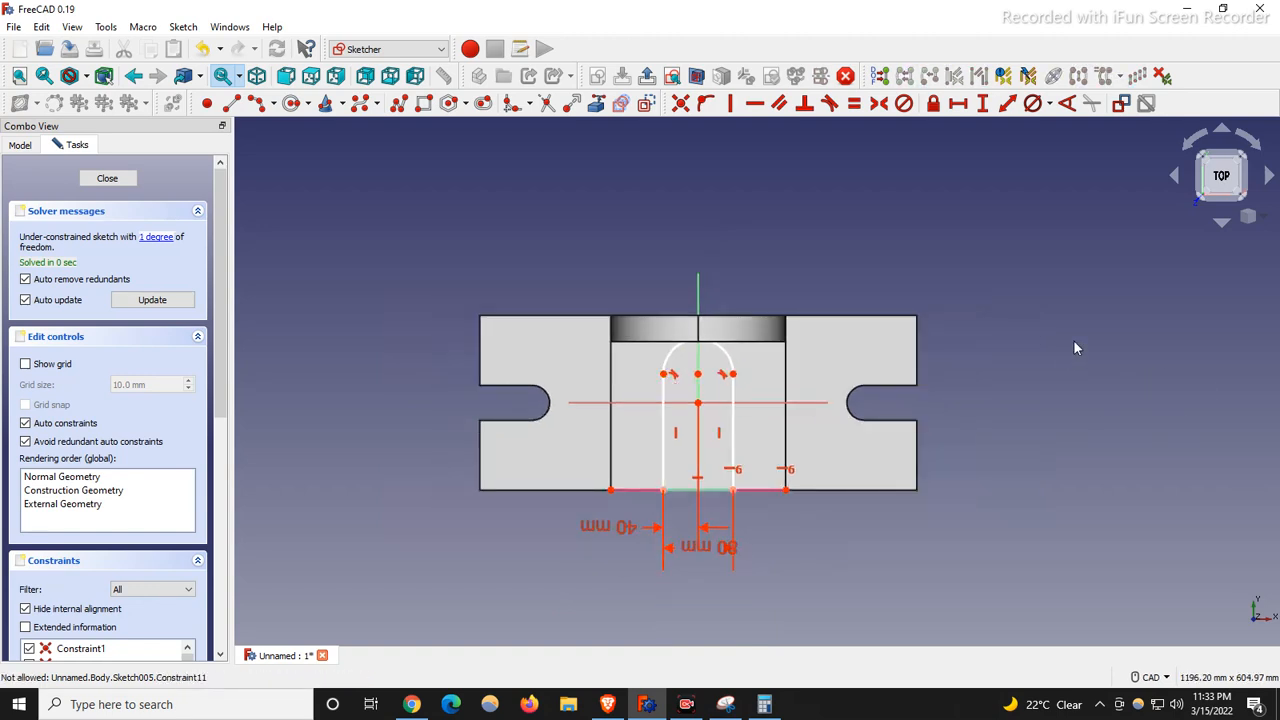
pyautogui.press('0')
pyautogui.scroll(2, 716, 413)
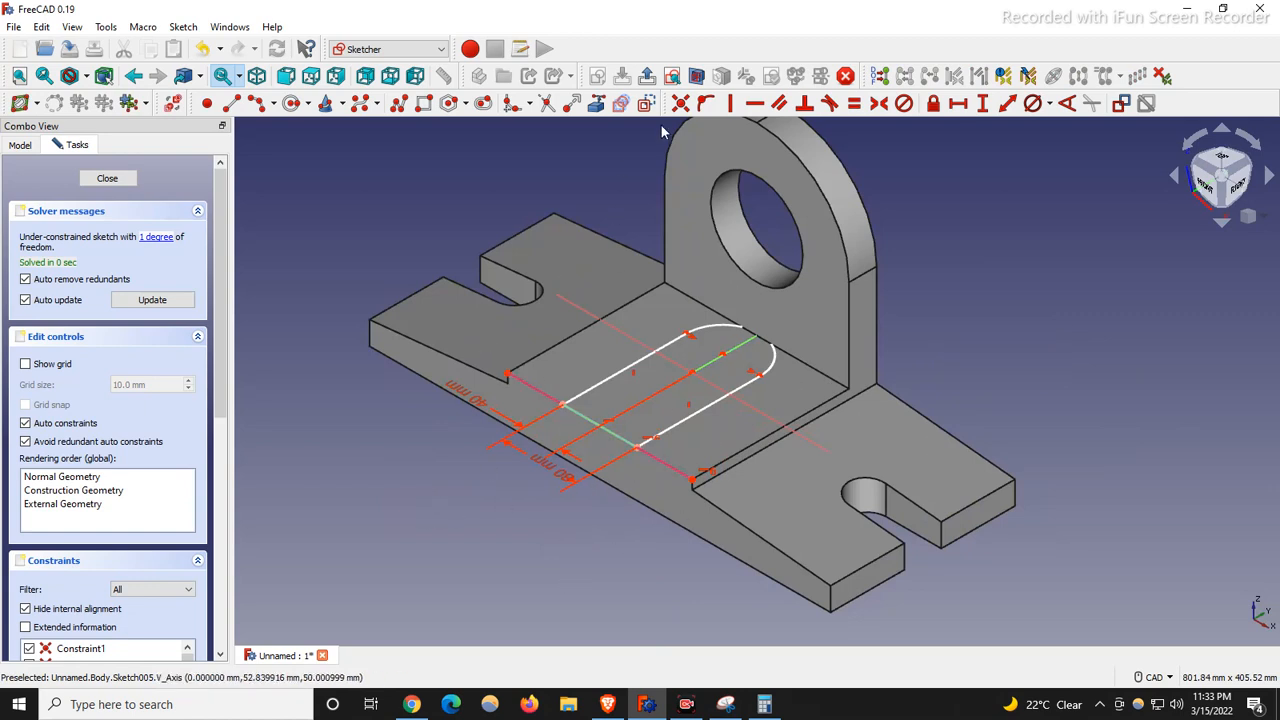
pyautogui.click(958, 103)
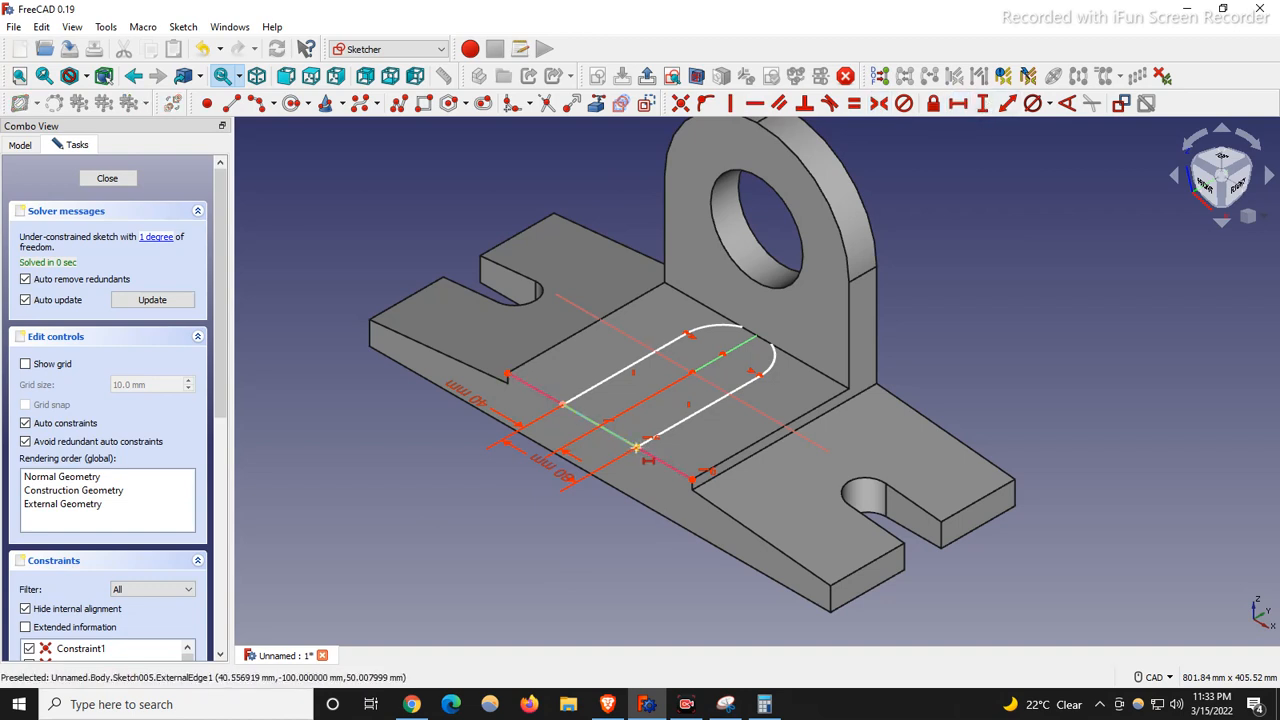
pyautogui.click(724, 354)
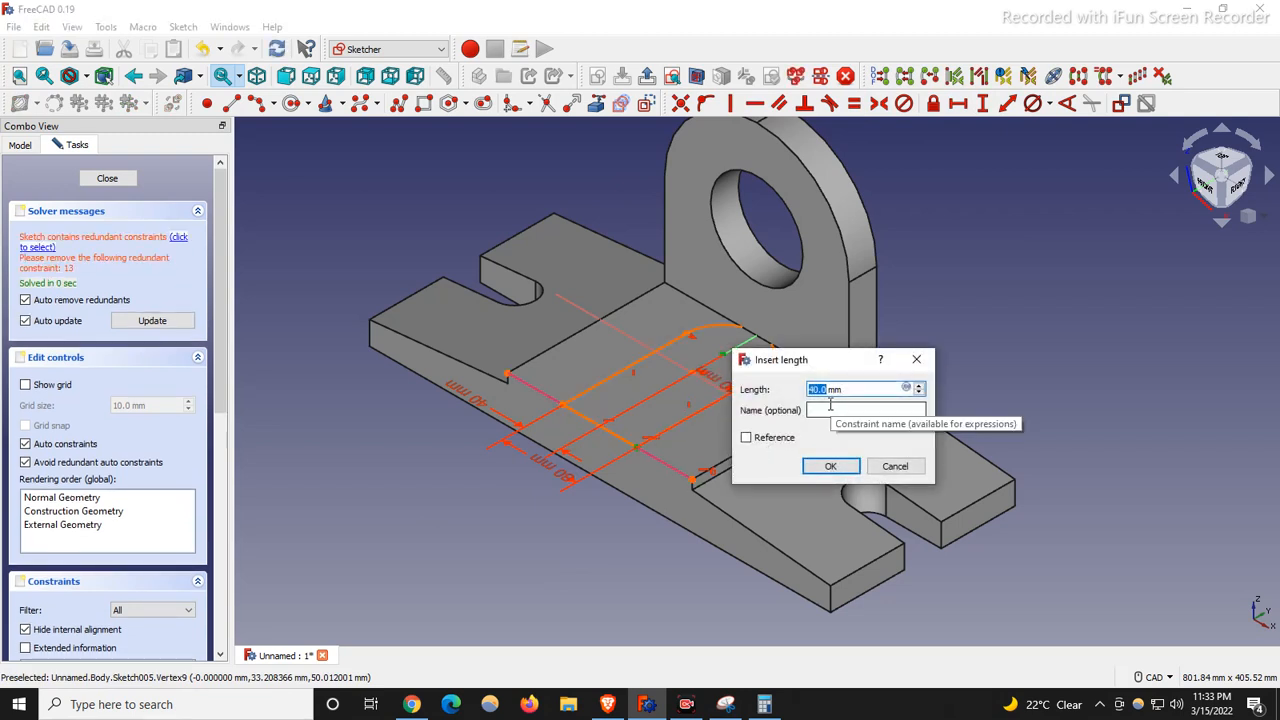
pyautogui.press('Return')
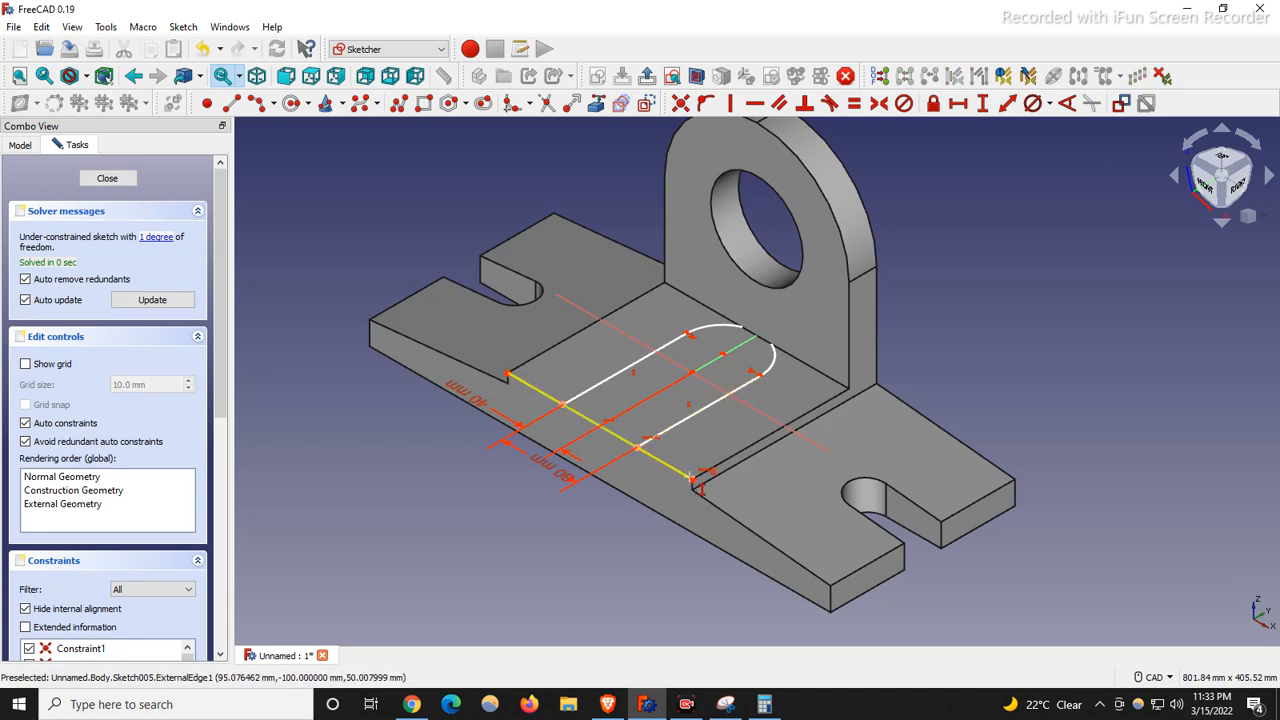
# Step: Set the vertical distance from the raised face's front corner to the rear arc's end to 100 mm and finish the sketch
pyautogui.click(728, 362)
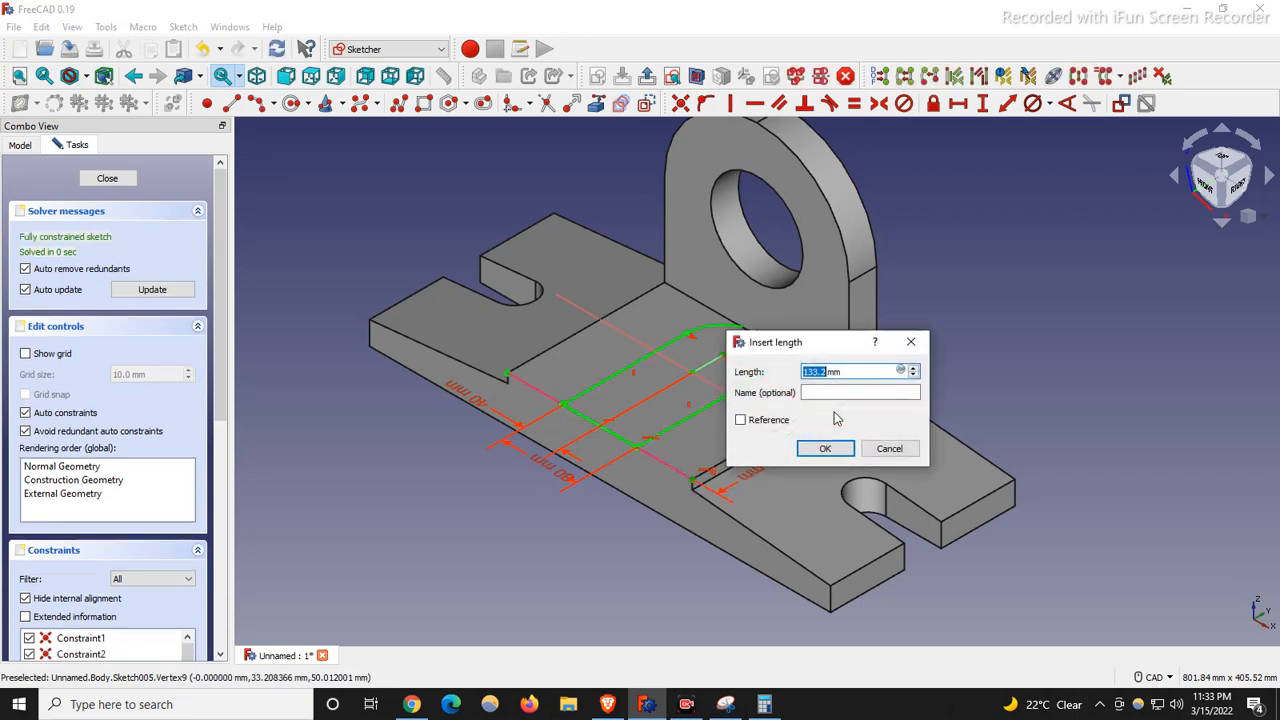
pyautogui.write('100')
pyautogui.press('Return')
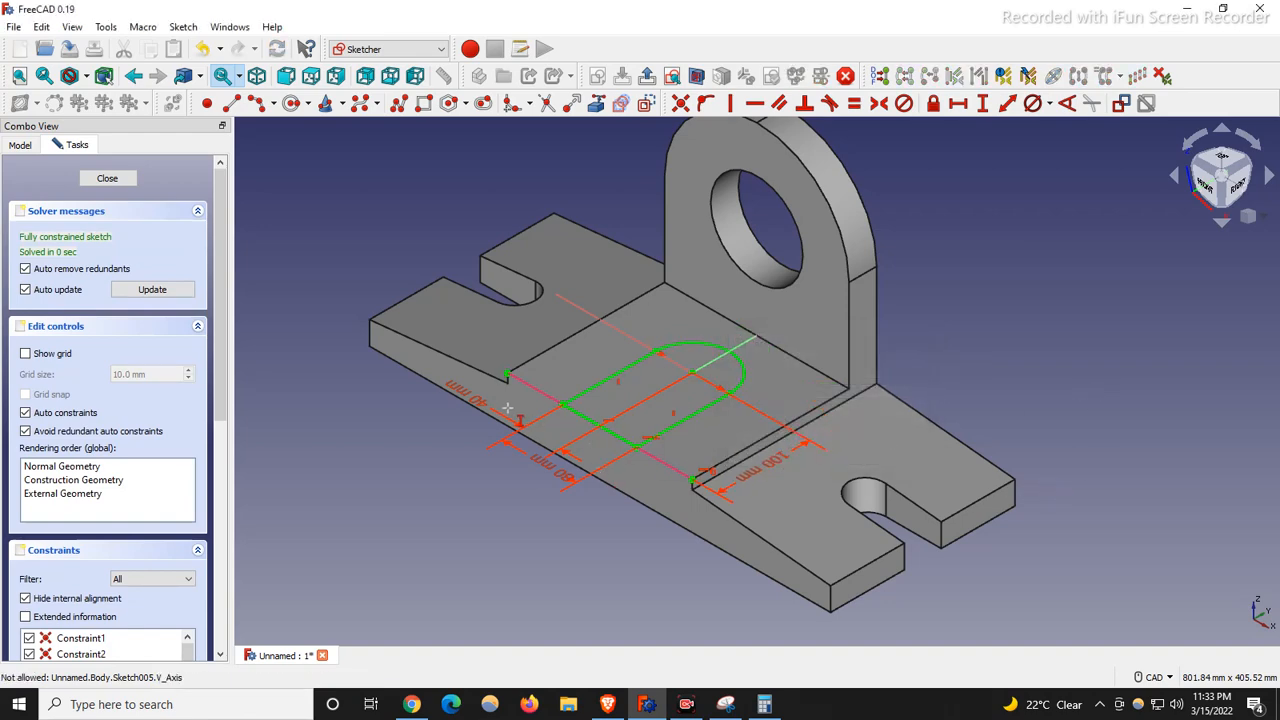
pyautogui.scroll(3, 510, 408)
pyautogui.scroll(-3, 587, 508)
pyautogui.click(107, 179)
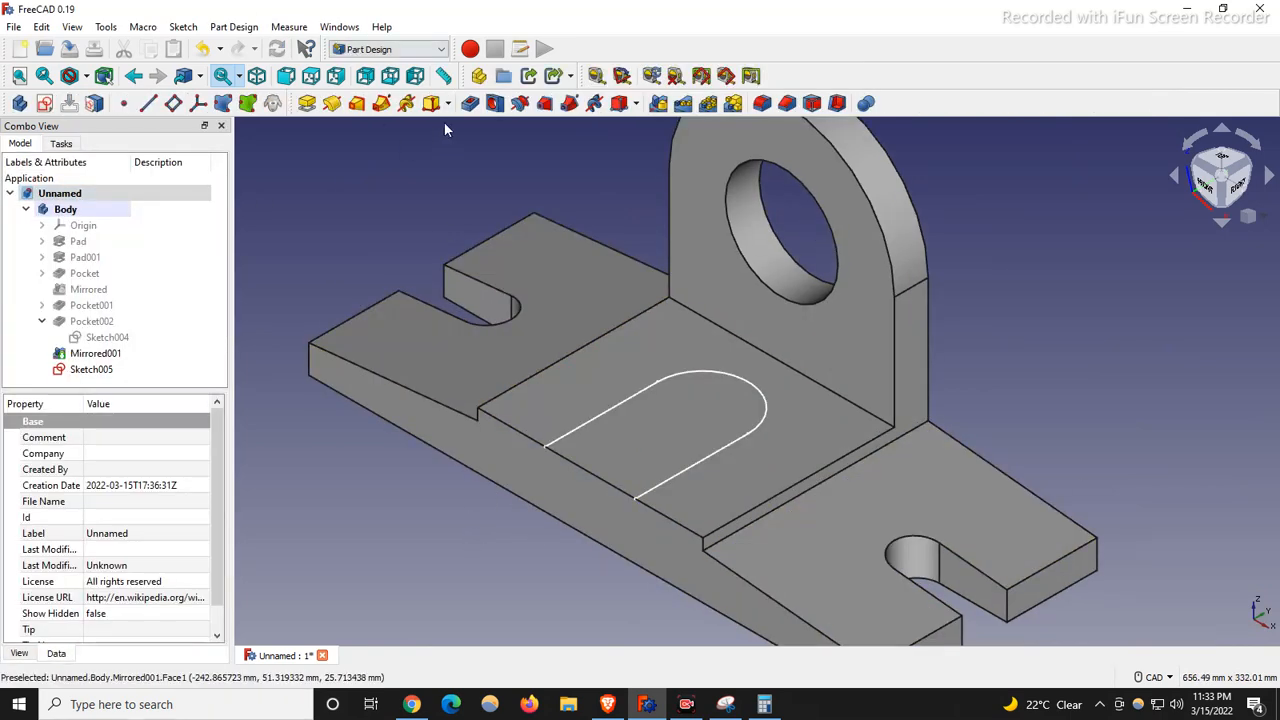
# Step: Pocket the round-ended recess profile 30 mm deep into the raised middle of the base
pyautogui.click(470, 103)
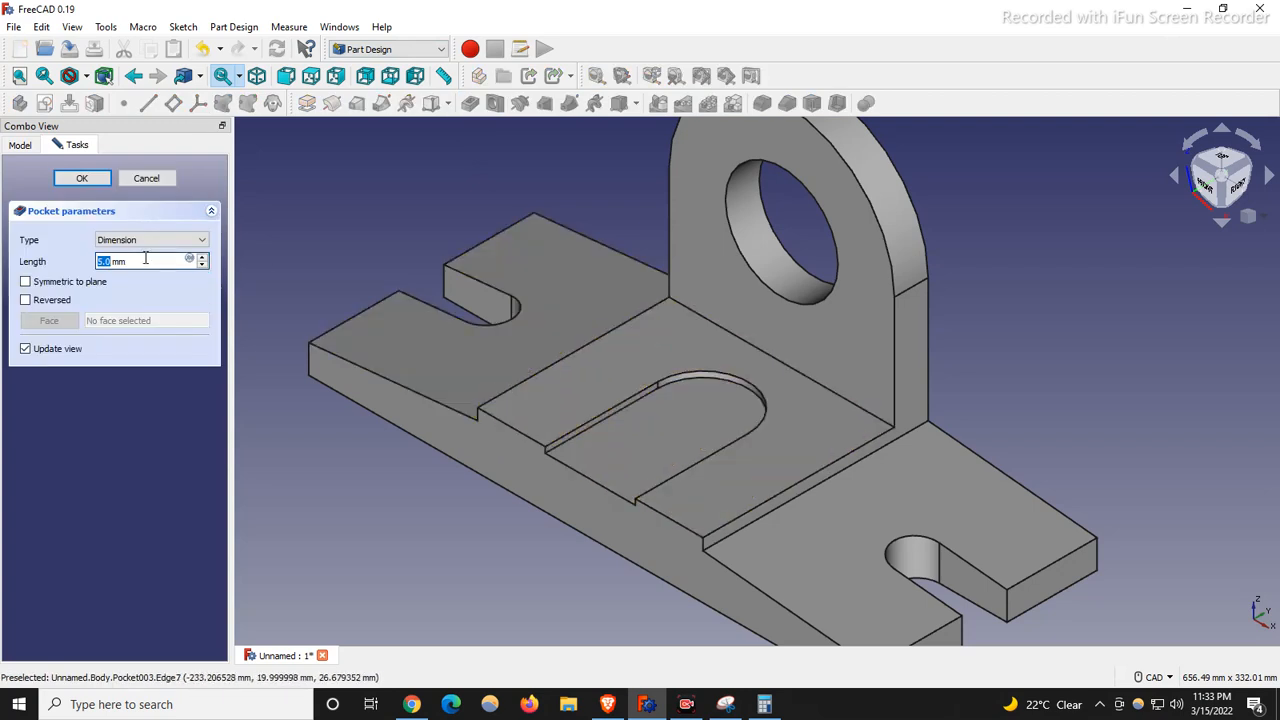
pyautogui.write('30')
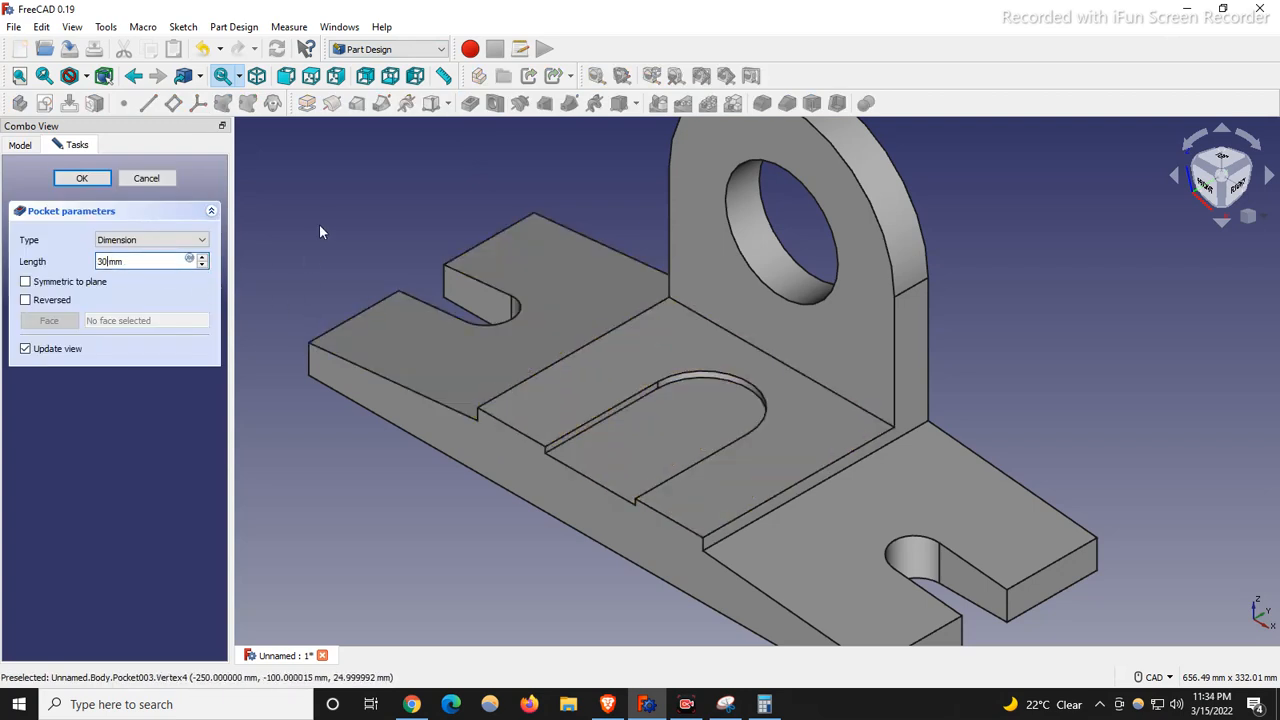
pyautogui.scroll(-1, 628, 250)
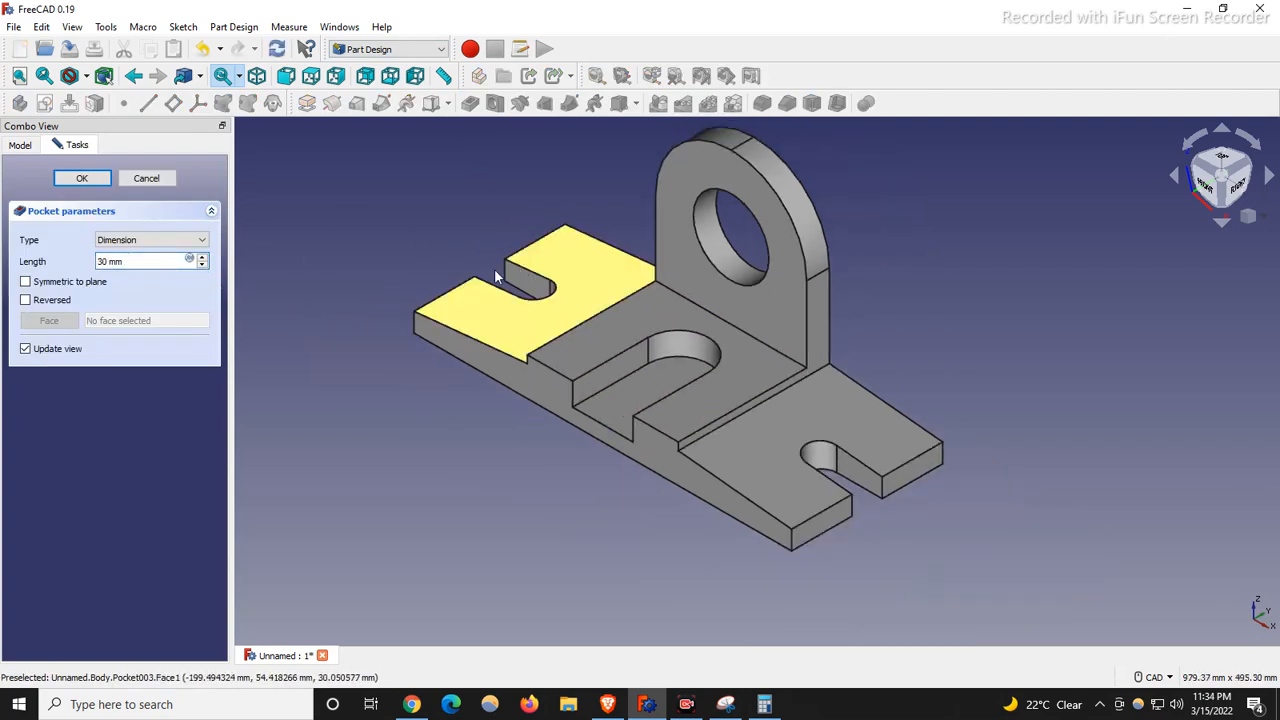
pyautogui.scroll(1, 469, 275)
pyautogui.scroll(-3, 390, 430)
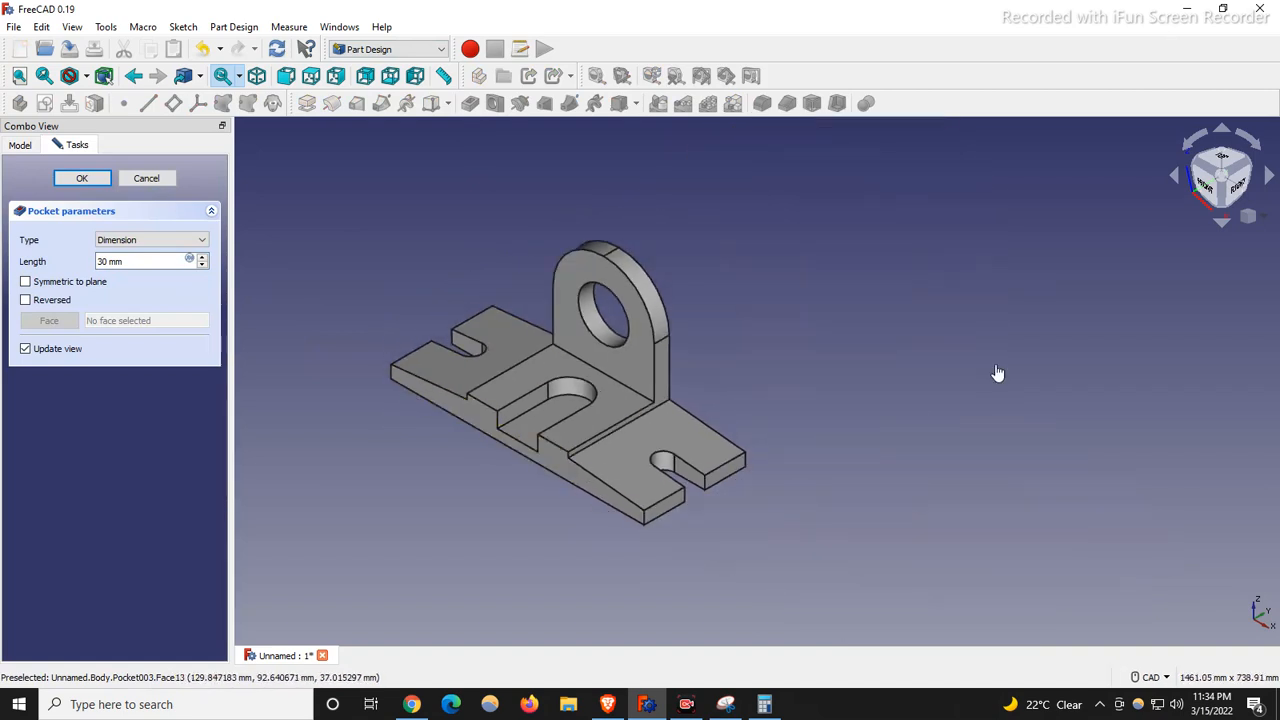
pyautogui.click(82, 178)
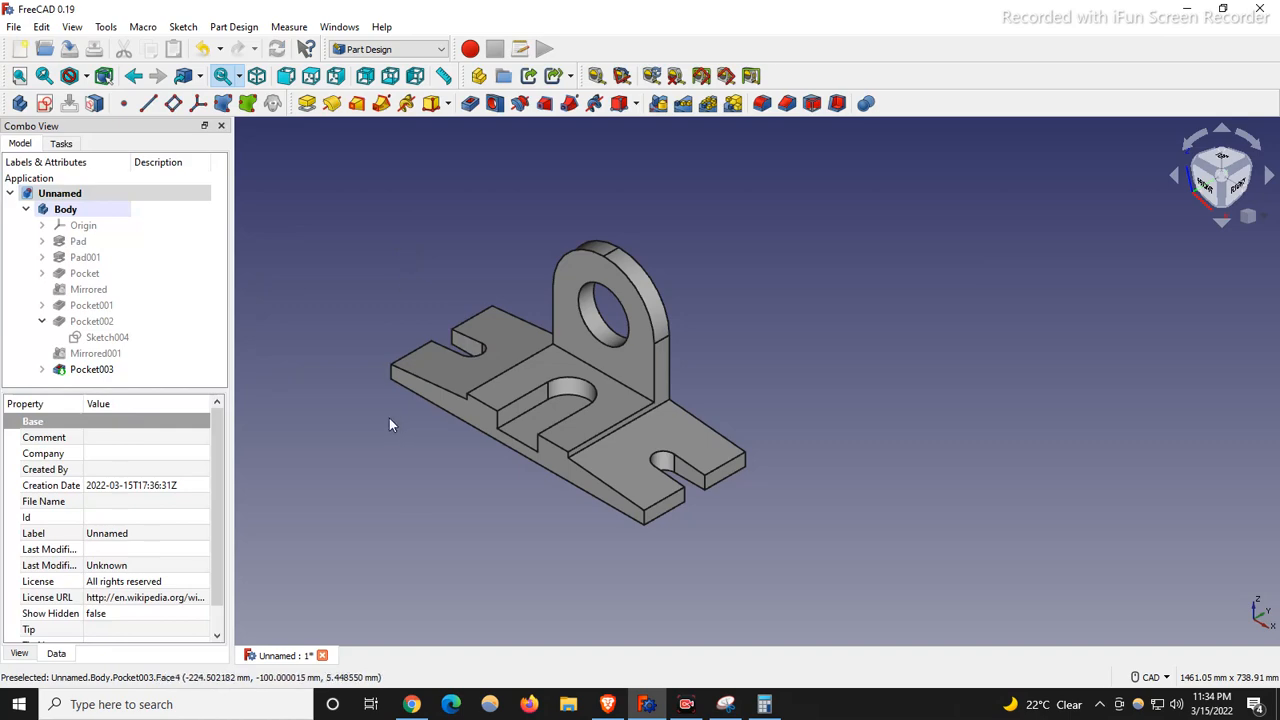
# Step: Check the part number on the reference drawing and rename the body as Part 106
pyautogui.scroll(2, 390, 420)
pyautogui.click(725, 704)
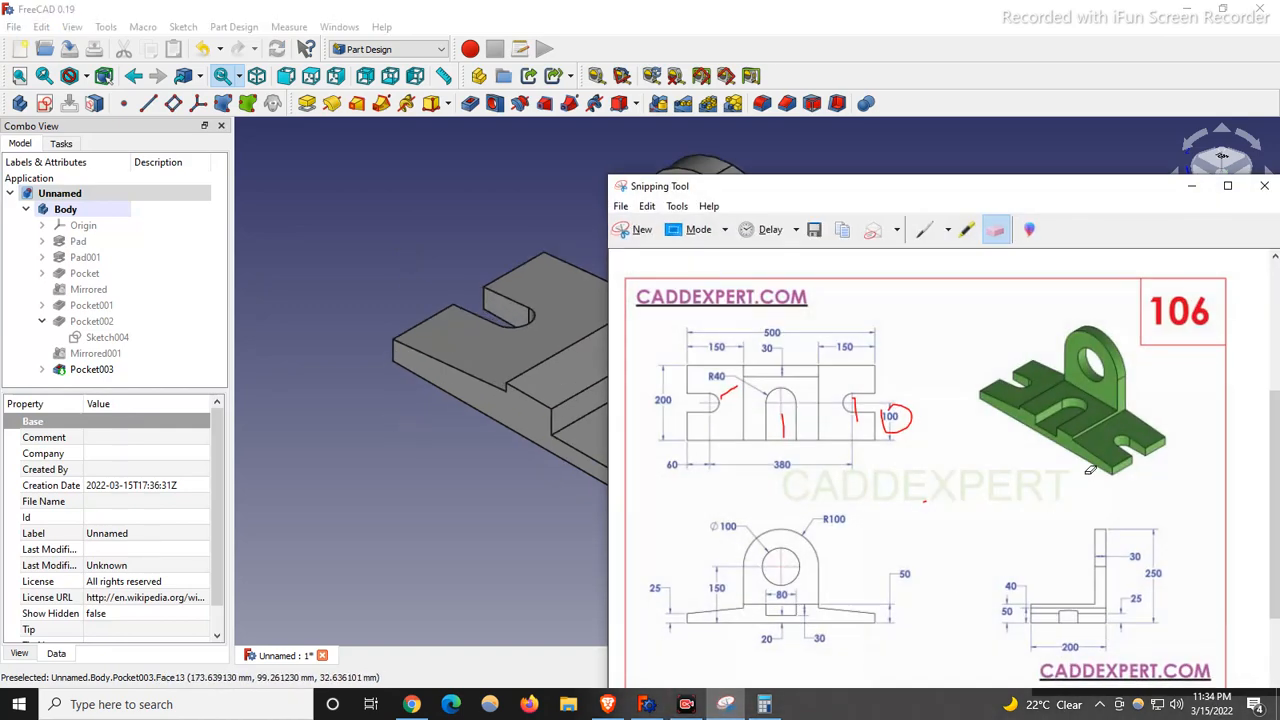
pyautogui.scroll(-2, 930, 451)
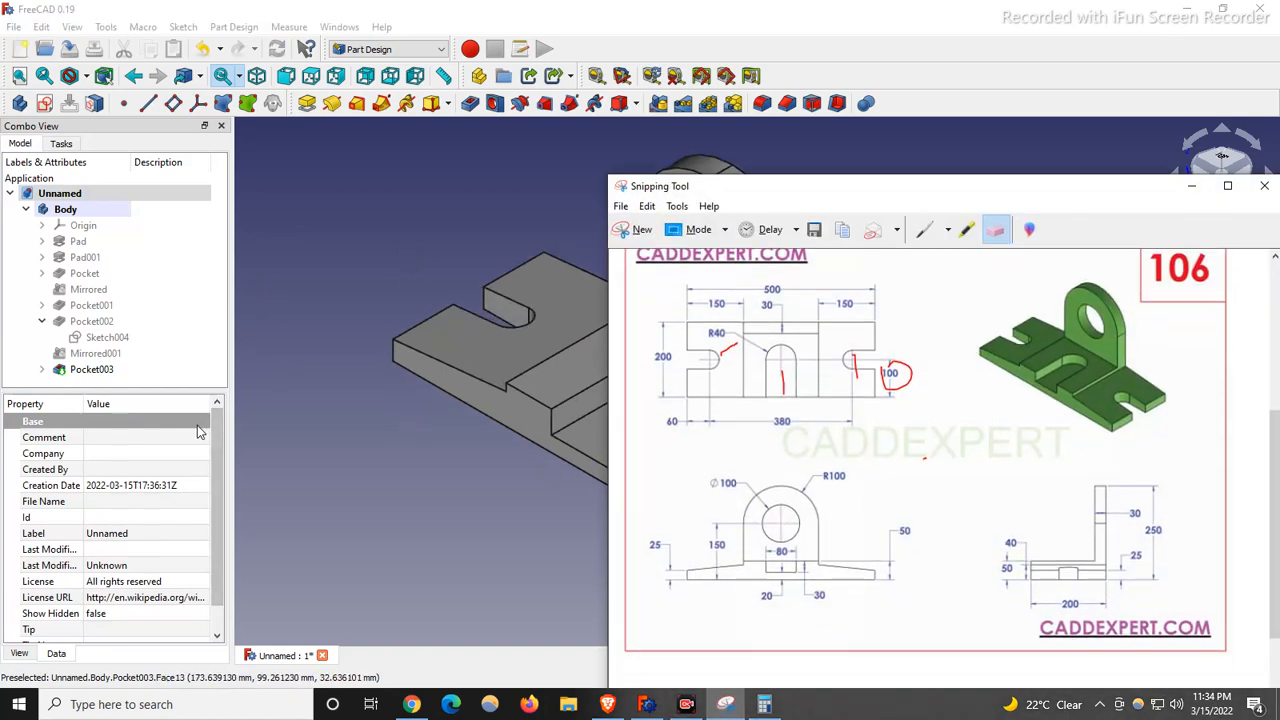
pyautogui.click(57, 210)
pyautogui.rightClick(58, 211)
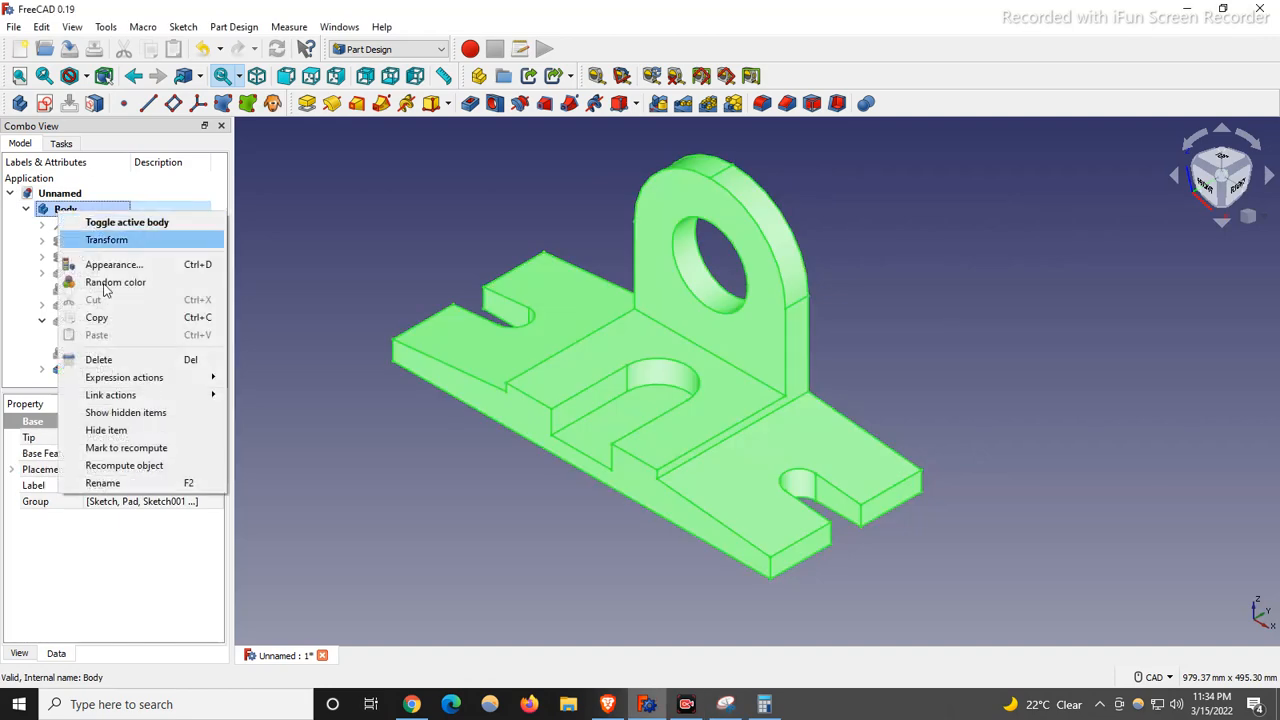
pyautogui.click(114, 483)
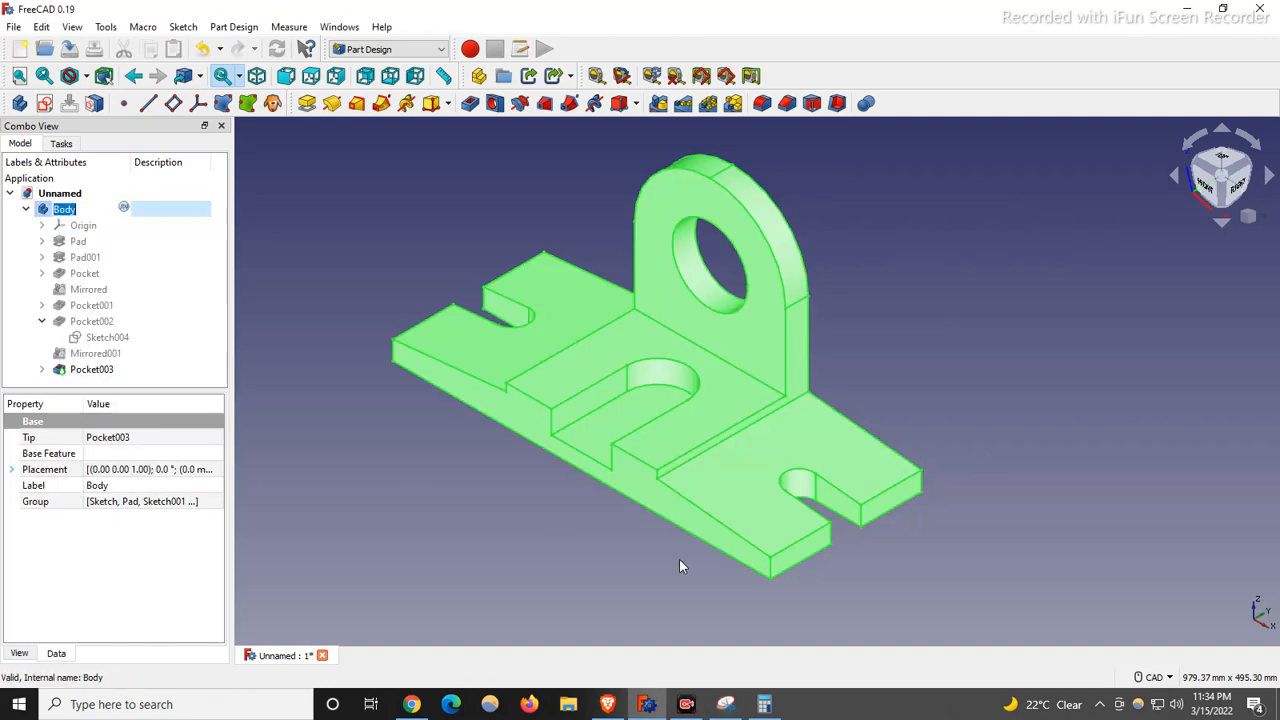
pyautogui.write('Part 106')
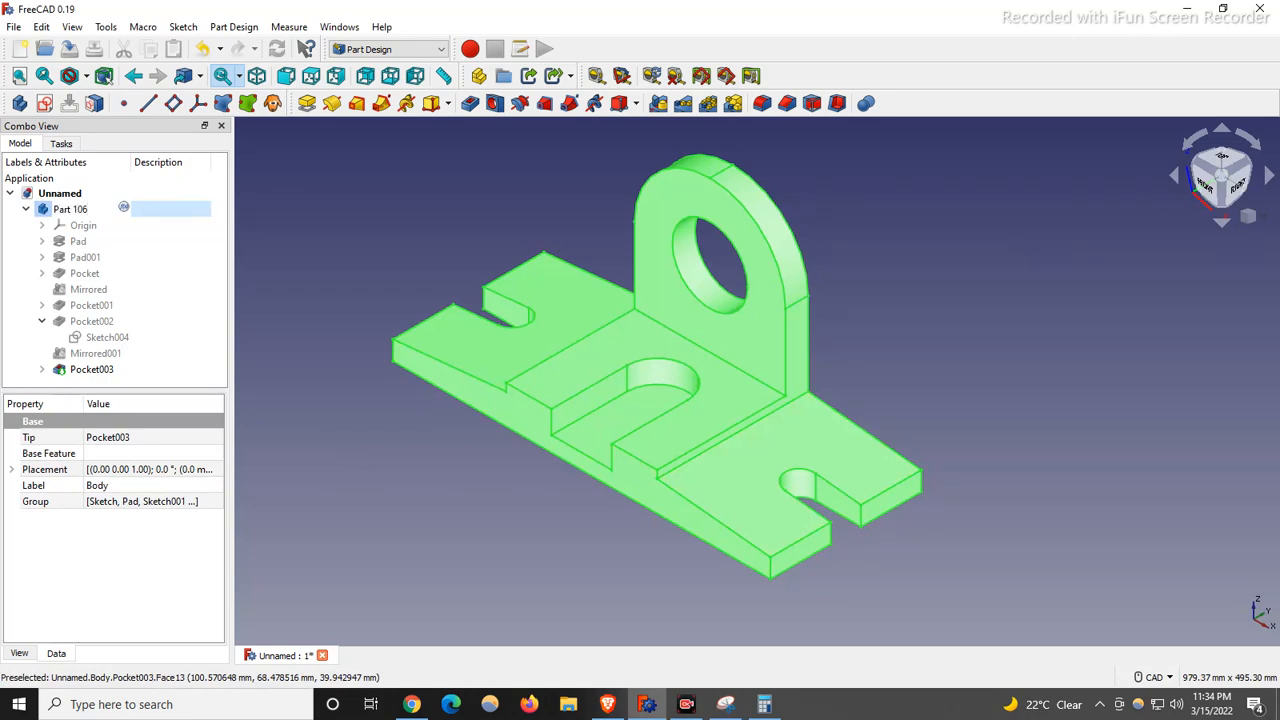
pyautogui.click(364, 276)
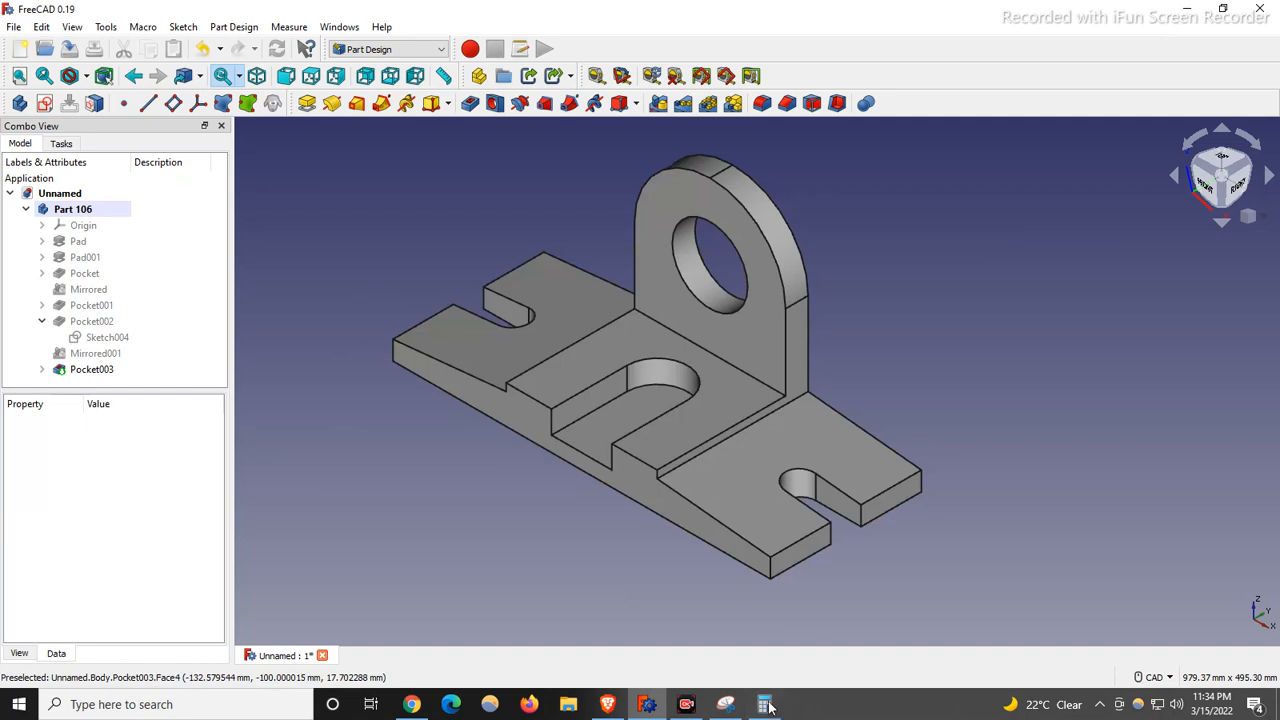
# Step: Set the shape color of Part 106 to green #55aa00 and compare it with the isometric view on the reference drawing
pyautogui.click(727, 704)
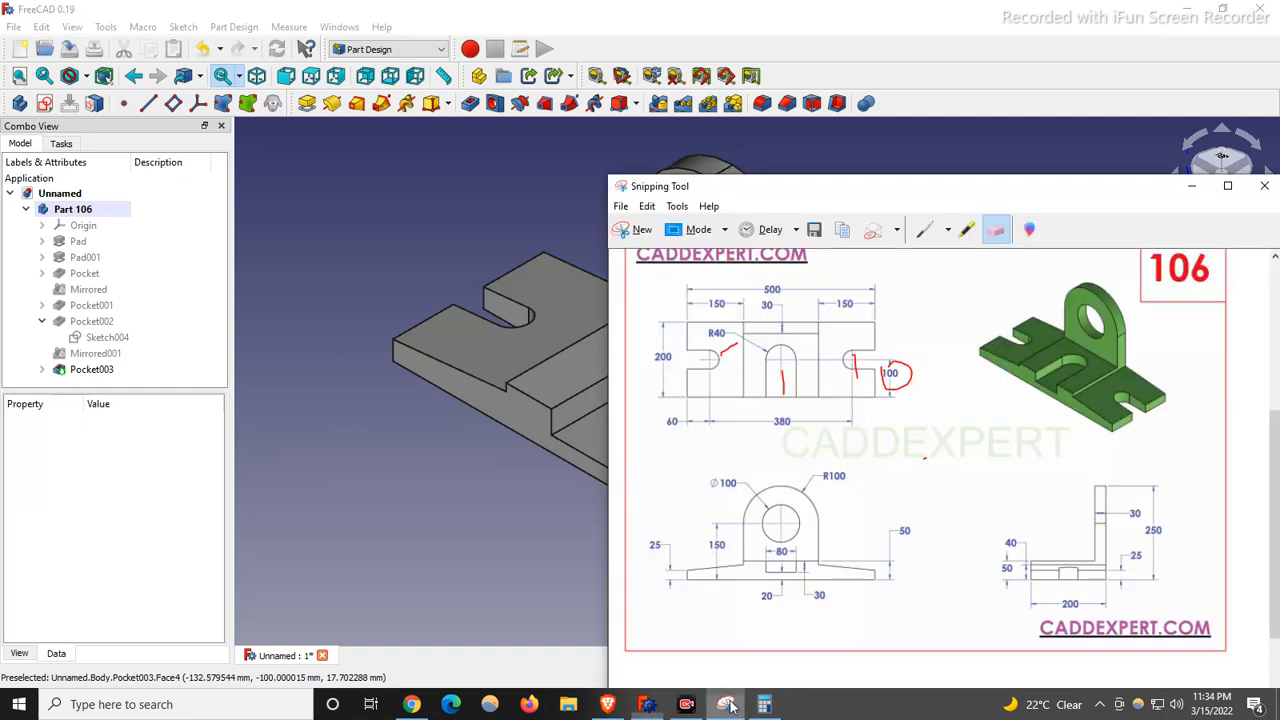
pyautogui.rightClick(84, 209)
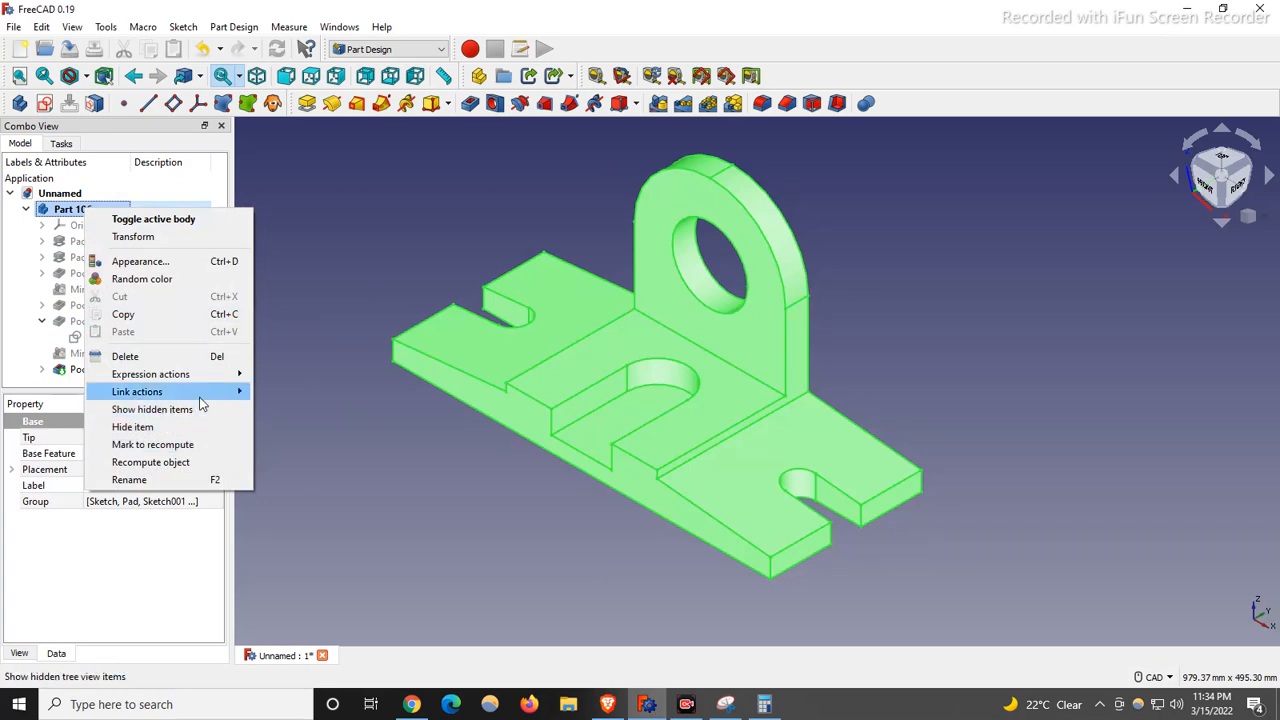
pyautogui.click(175, 264)
pyautogui.click(157, 320)
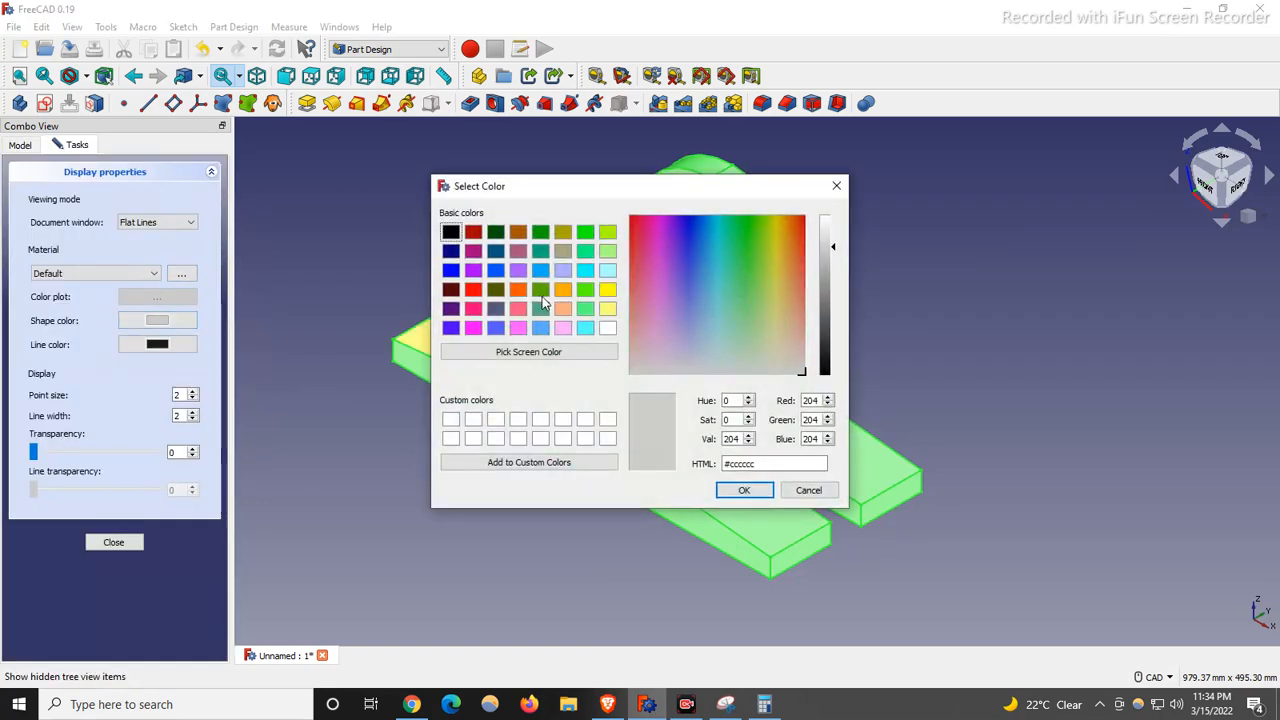
pyautogui.click(541, 290)
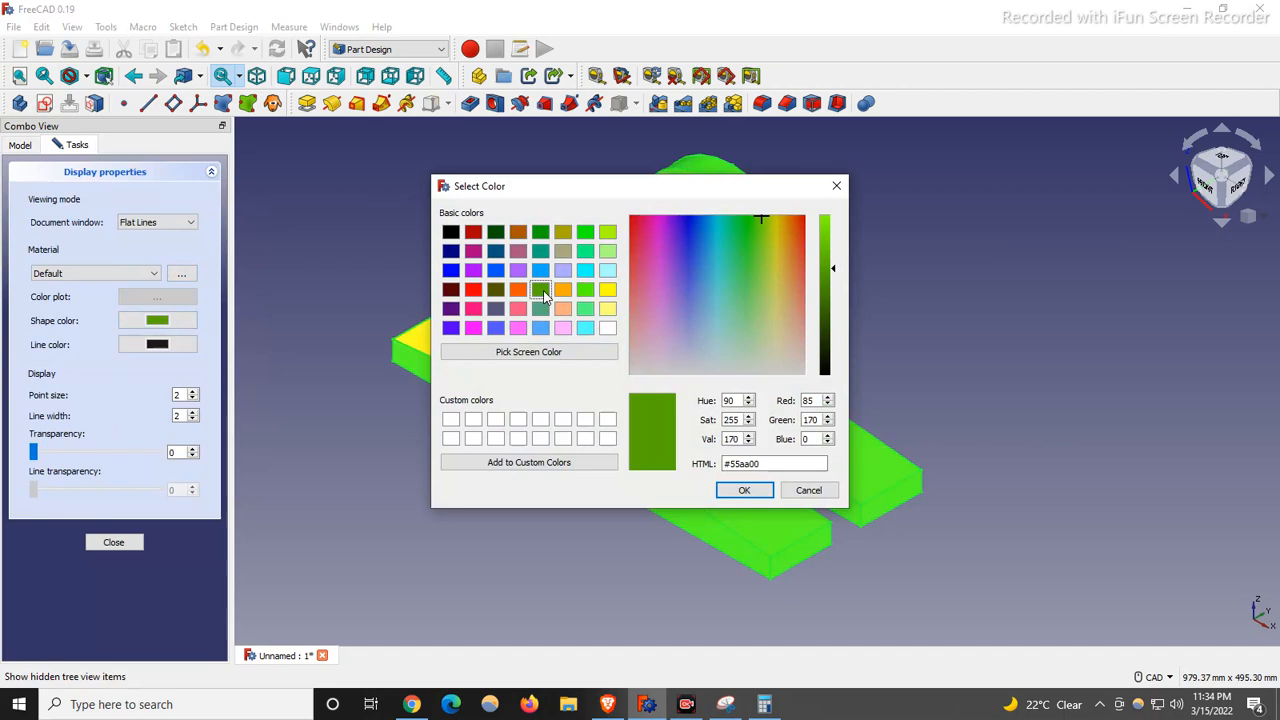
pyautogui.click(739, 491)
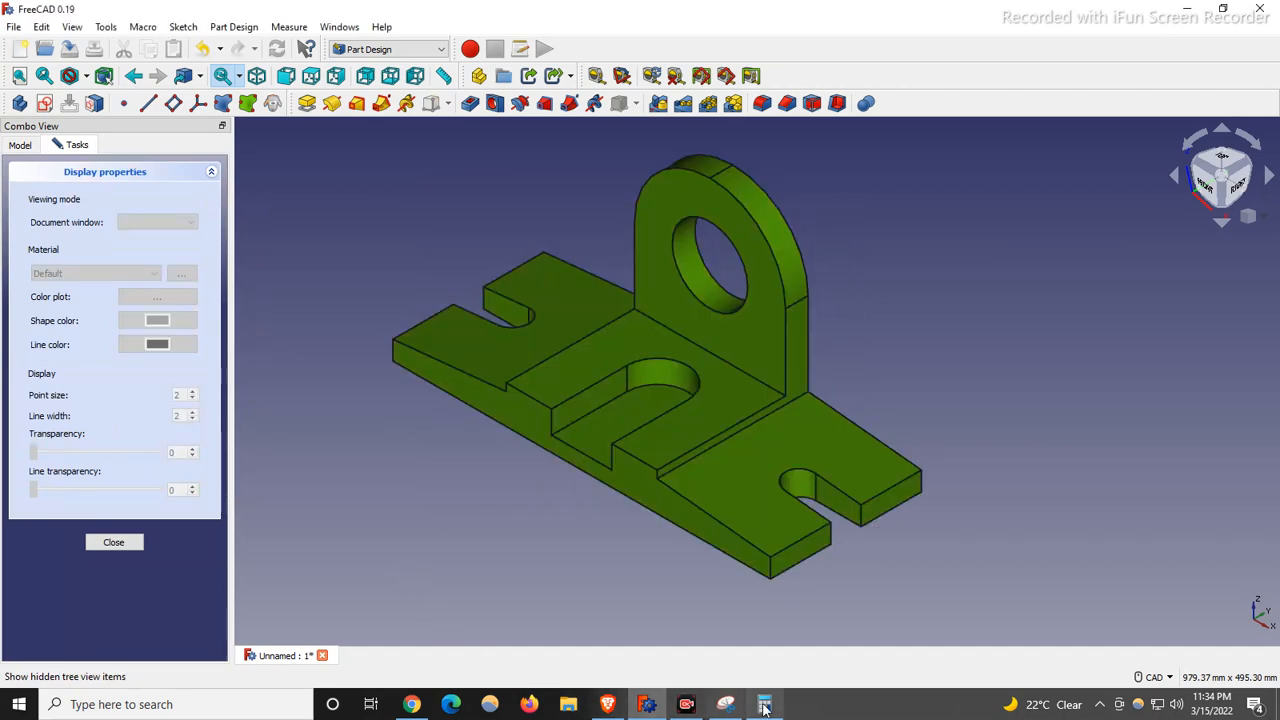
pyautogui.click(725, 704)
pyautogui.scroll(-4, 412, 365)
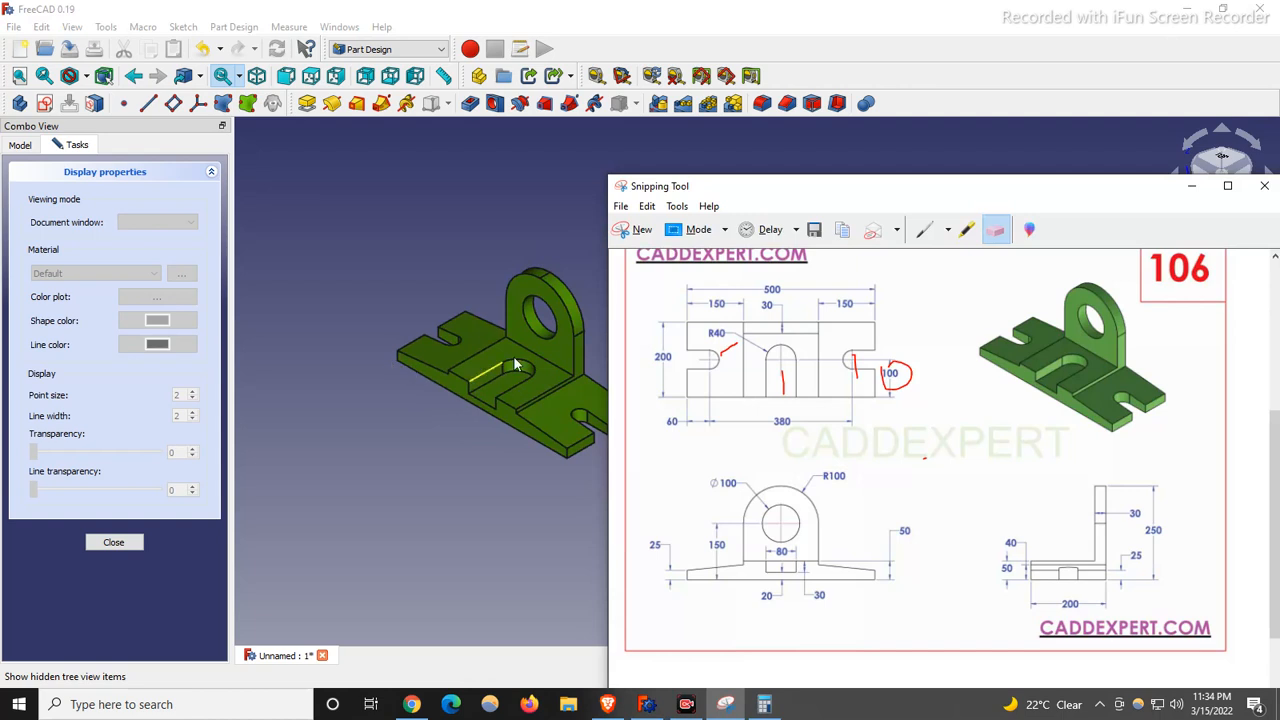
pyautogui.scroll(4, 504, 358)
pyautogui.click(153, 320)
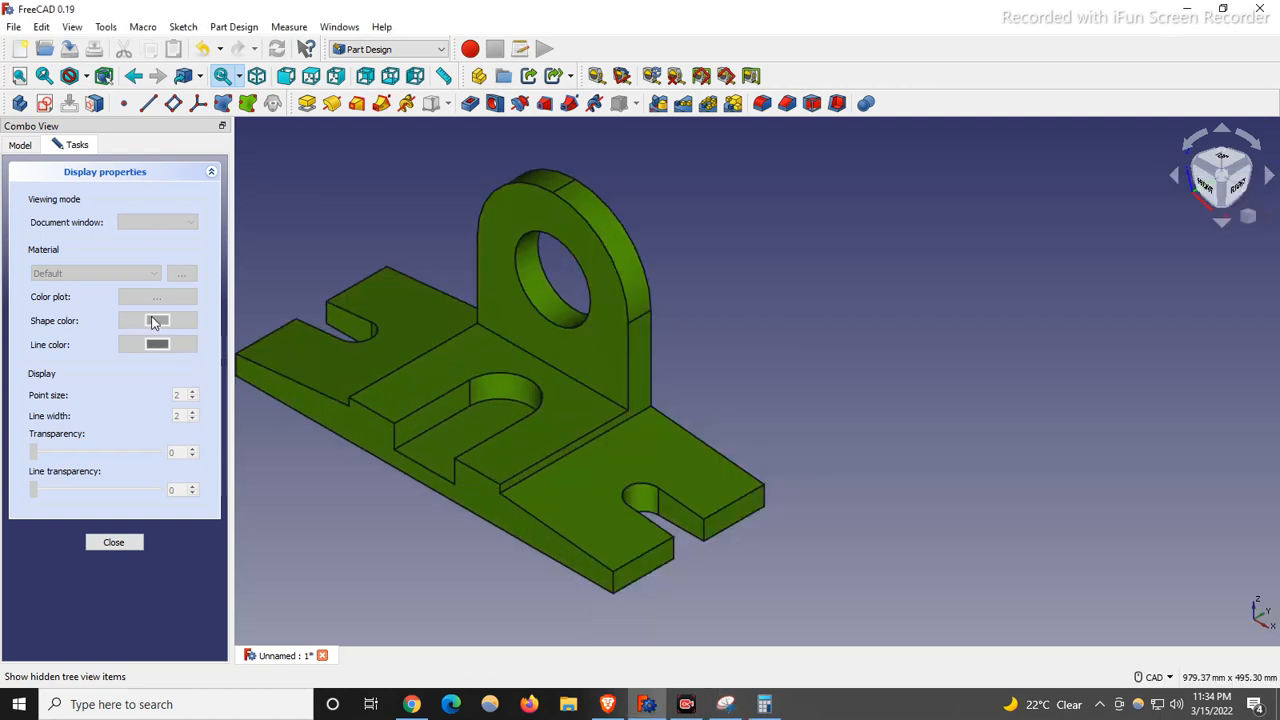
pyautogui.click(118, 542)
# Step: Darken the shape color of Part 106 to #51a100 and compare it with the green of the reference drawing
pyautogui.click(87, 209)
pyautogui.rightClick(87, 209)
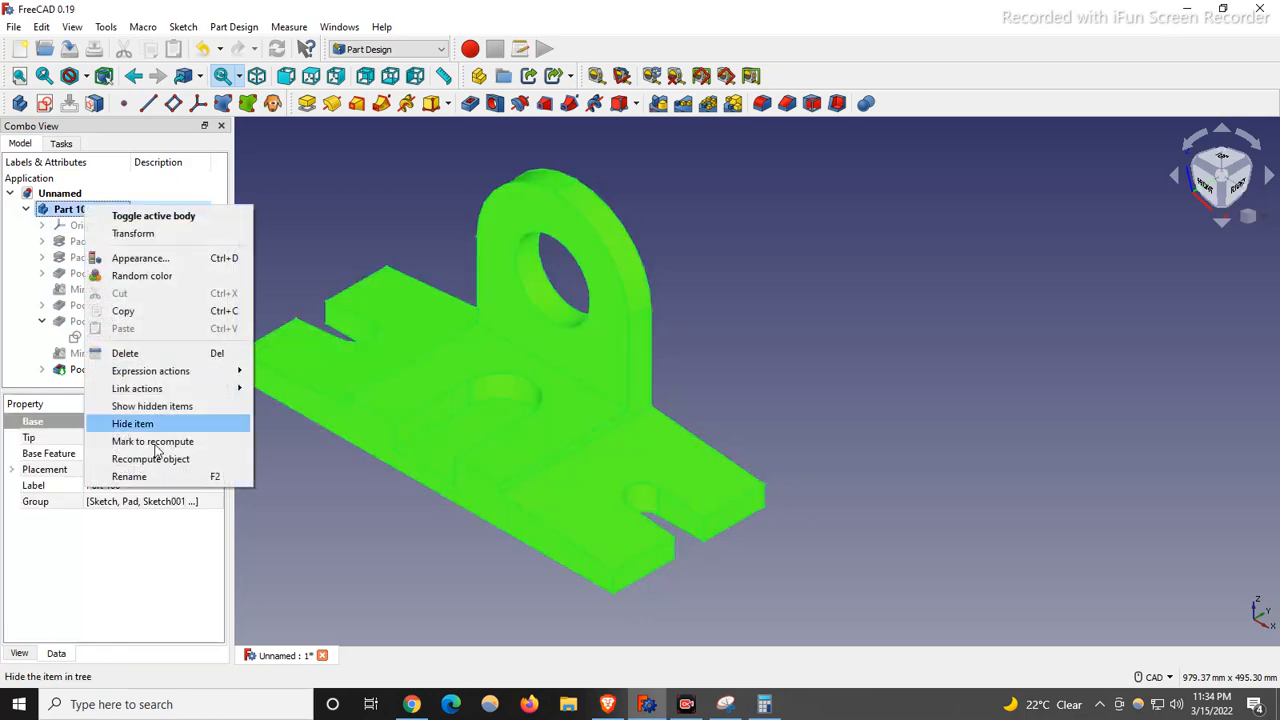
pyautogui.click(137, 258)
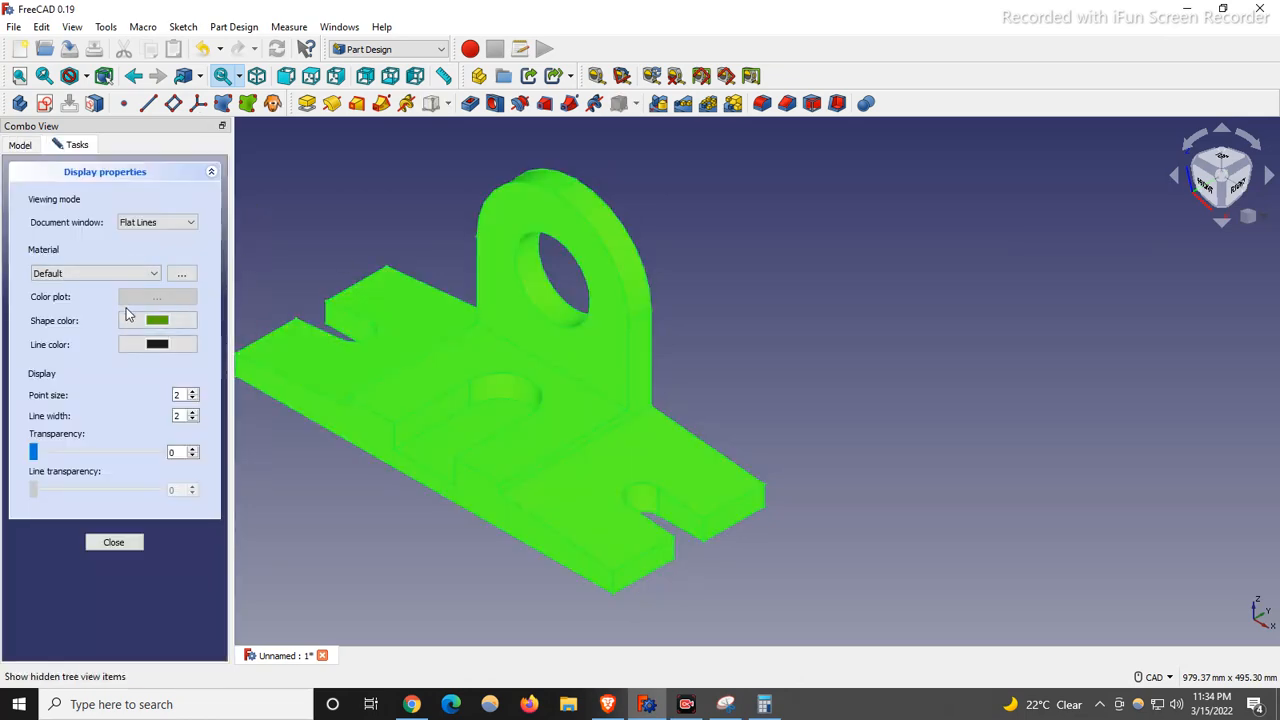
pyautogui.click(155, 320)
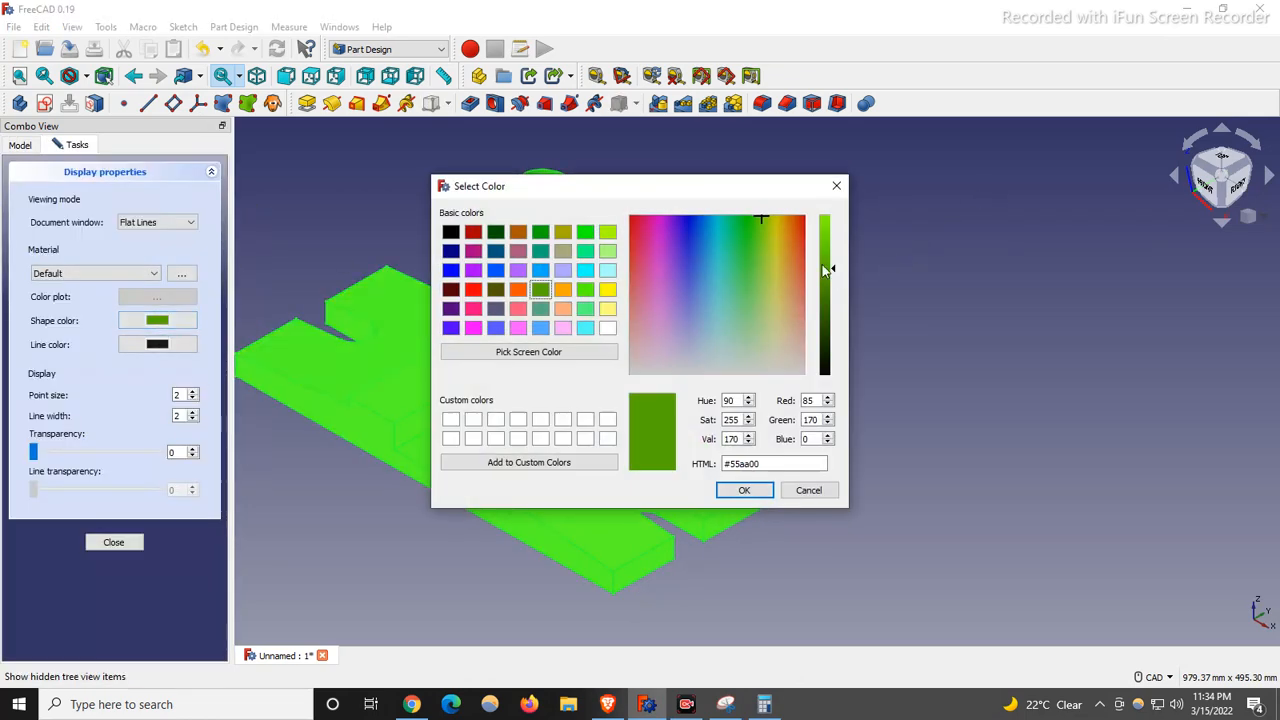
pyautogui.click(725, 704)
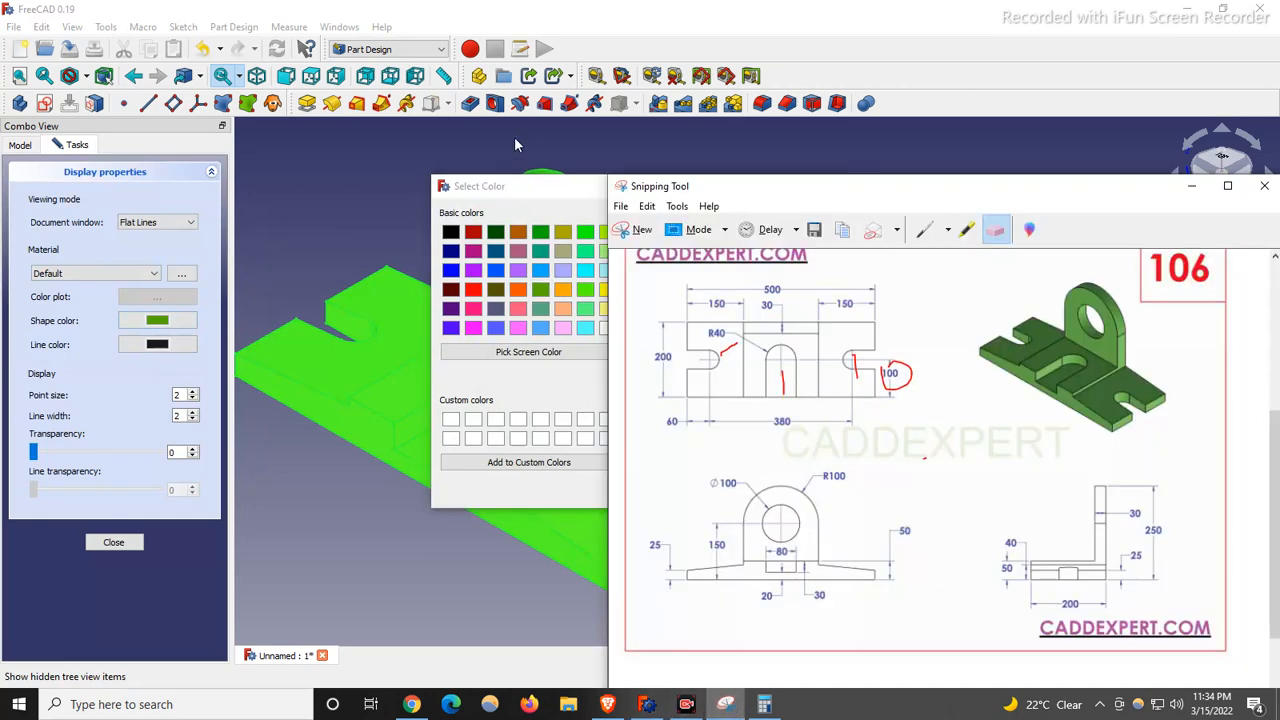
pyautogui.moveTo(530, 188); pyautogui.dragTo(141, 192)
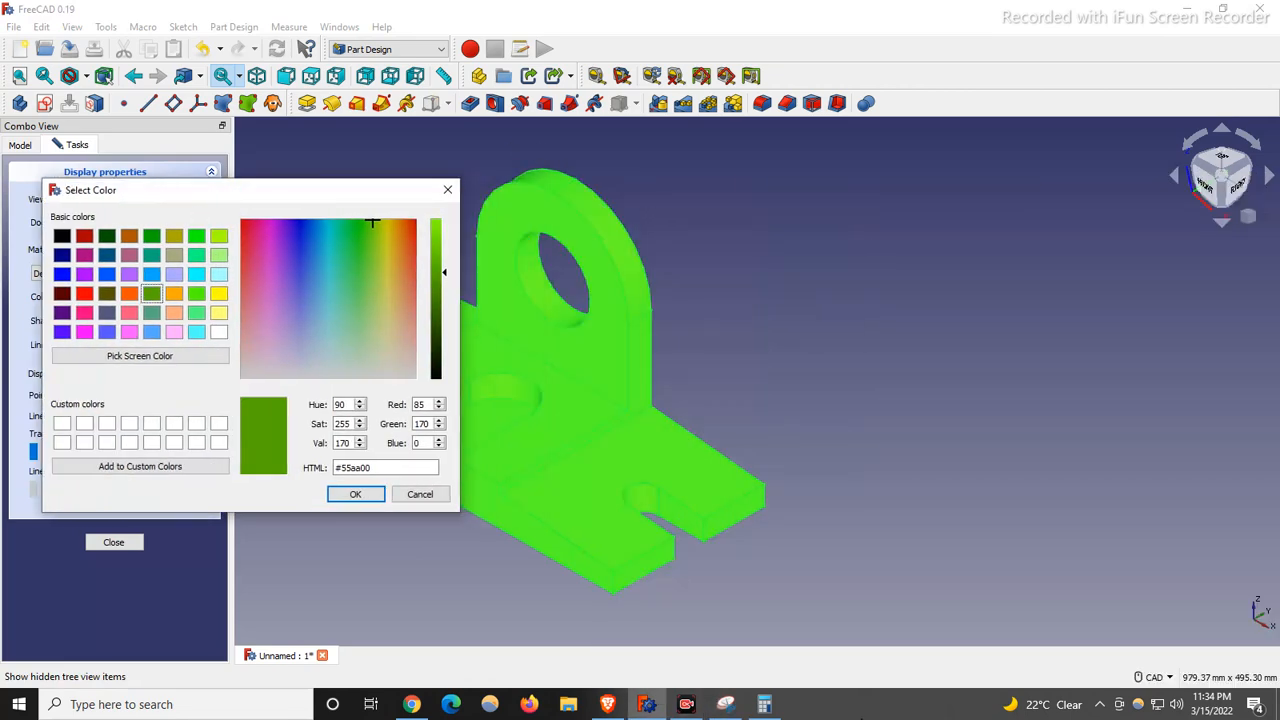
pyautogui.click(725, 704)
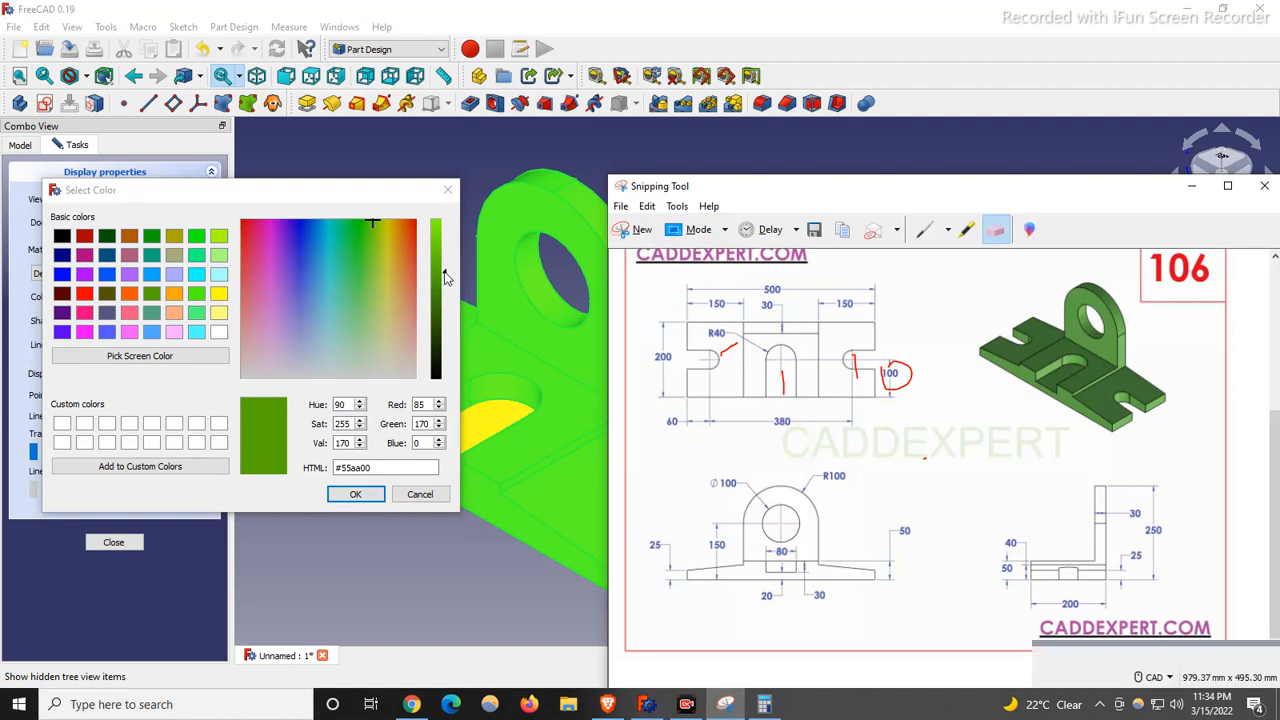
pyautogui.moveTo(445, 278); pyautogui.dragTo(446, 283)
pyautogui.click(355, 494)
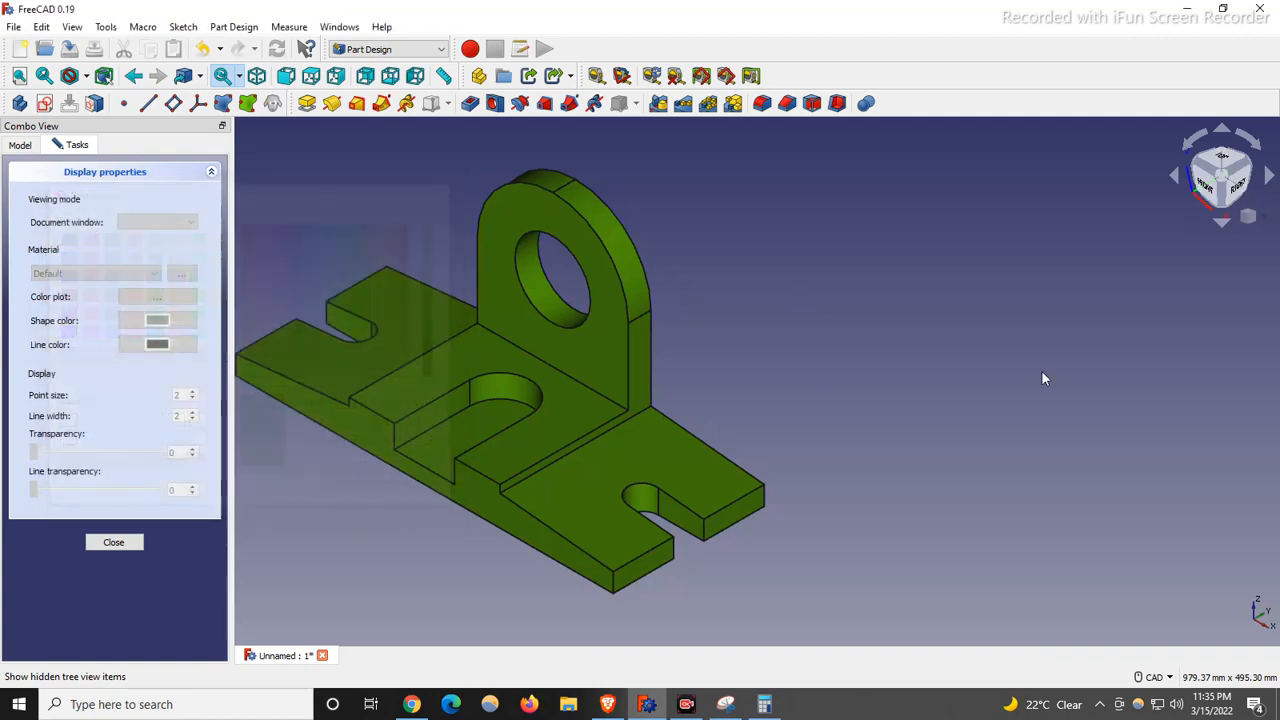
pyautogui.click(719, 707)
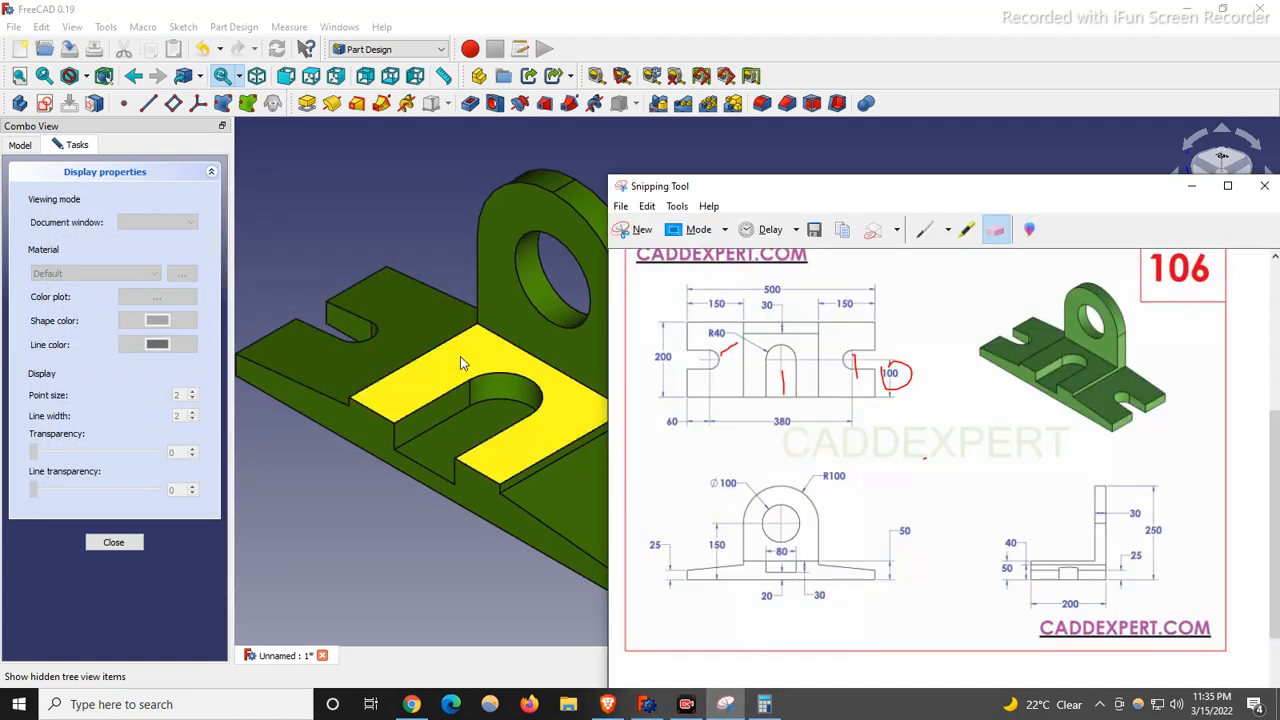
pyautogui.scroll(-3, 388, 351)
pyautogui.click(165, 333)
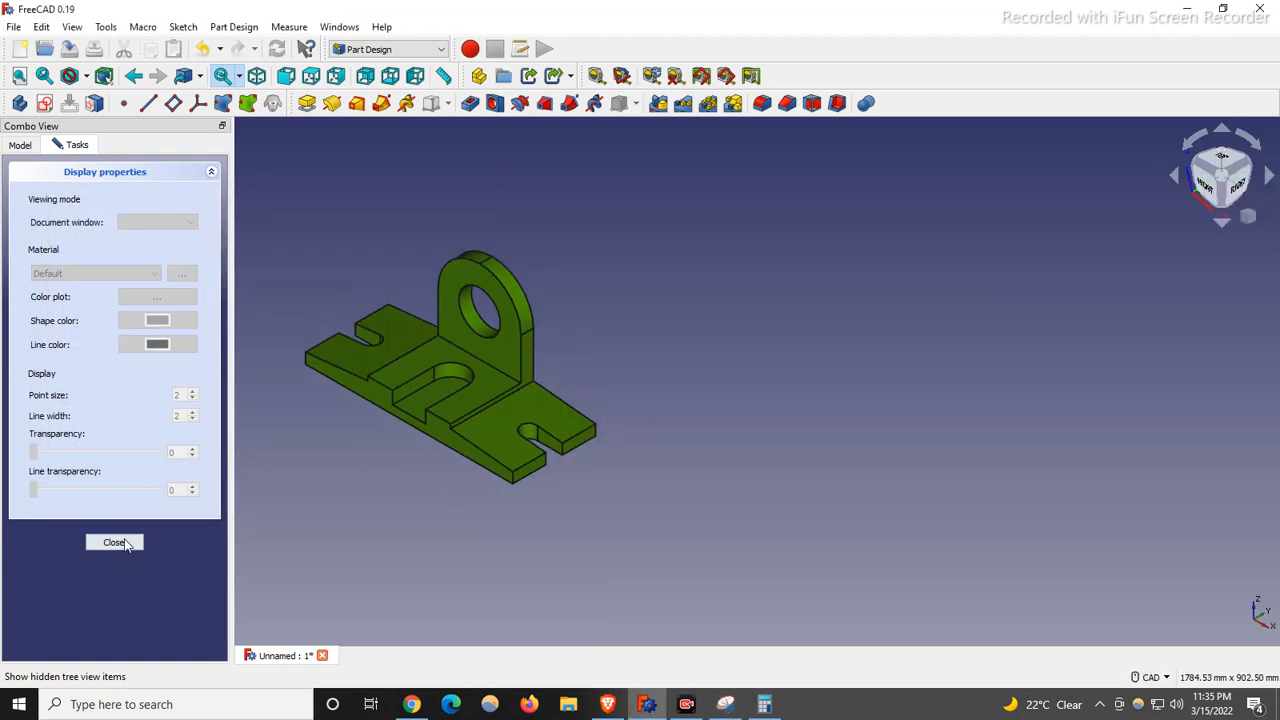
pyautogui.click(114, 542)
# Step: Brighten the shape color of Part 106 to #60b900, compare it with the reference drawing and close the display properties
pyautogui.rightClick(90, 211)
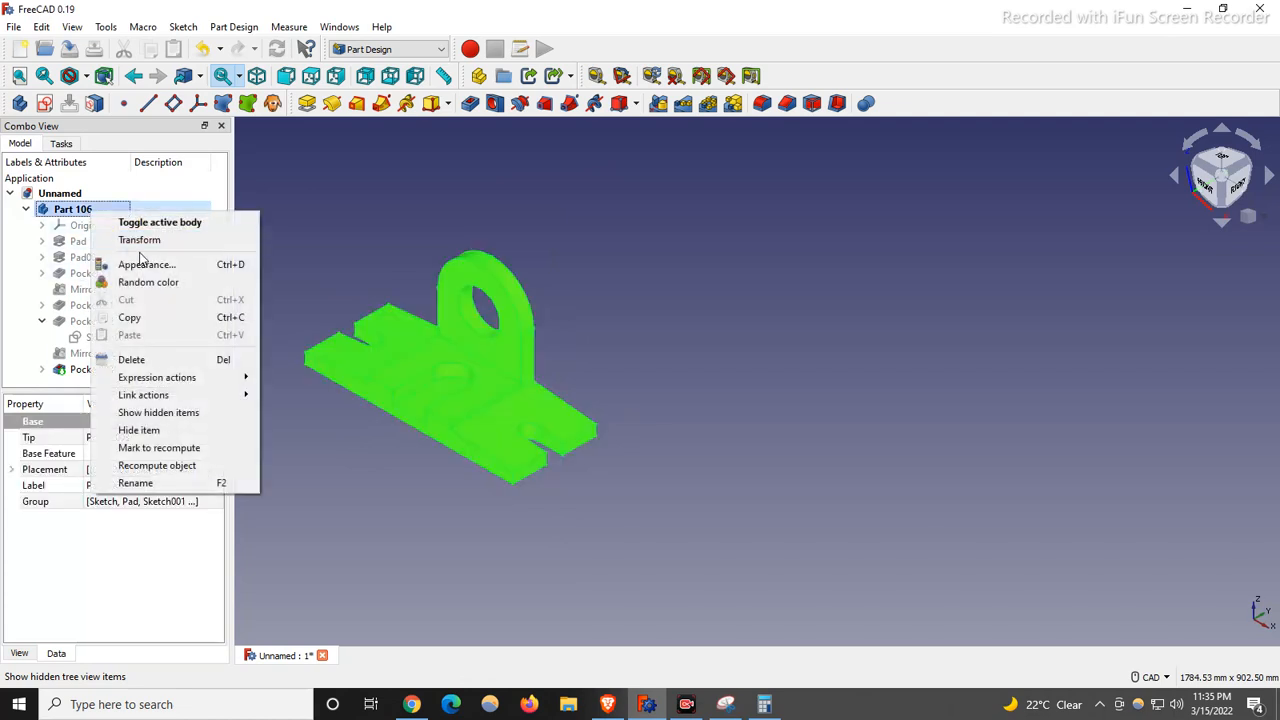
pyautogui.click(143, 264)
pyautogui.click(170, 320)
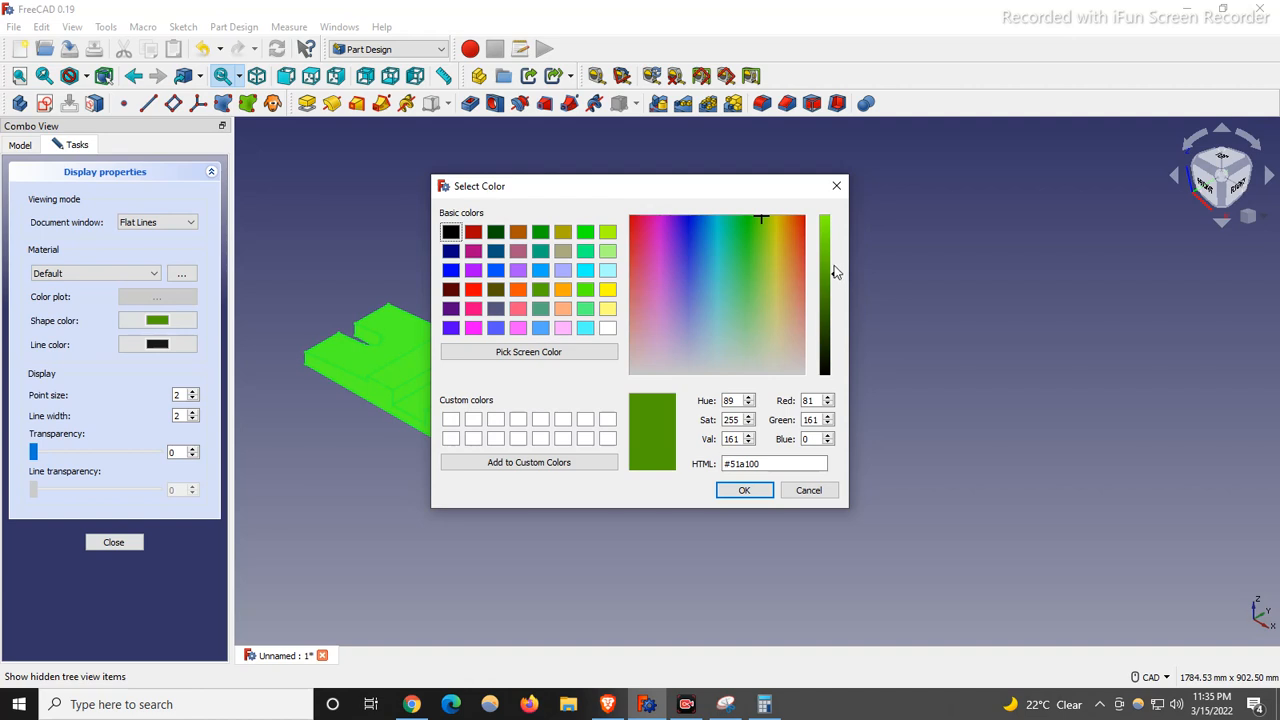
pyautogui.moveTo(834, 279)
pyautogui.mouseDown()
pyautogui.moveTo(835, 252)
pyautogui.moveTo(837, 264)
pyautogui.mouseUp()
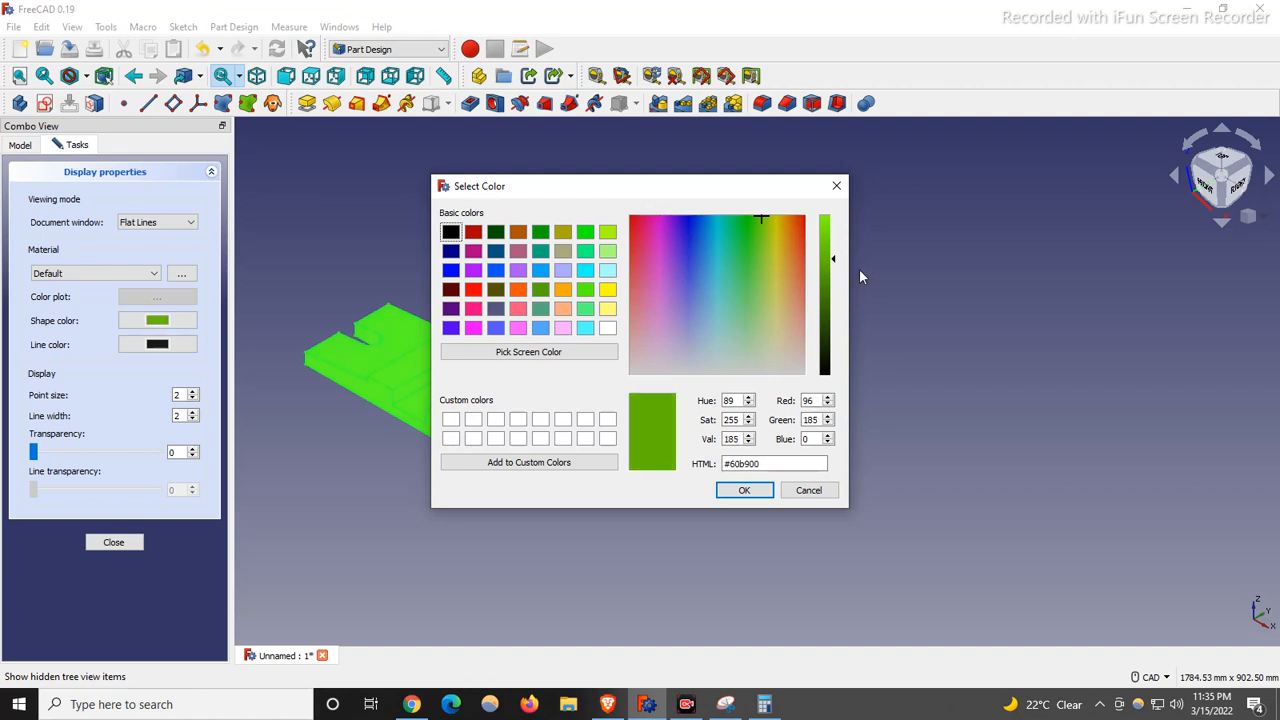
pyautogui.click(742, 490)
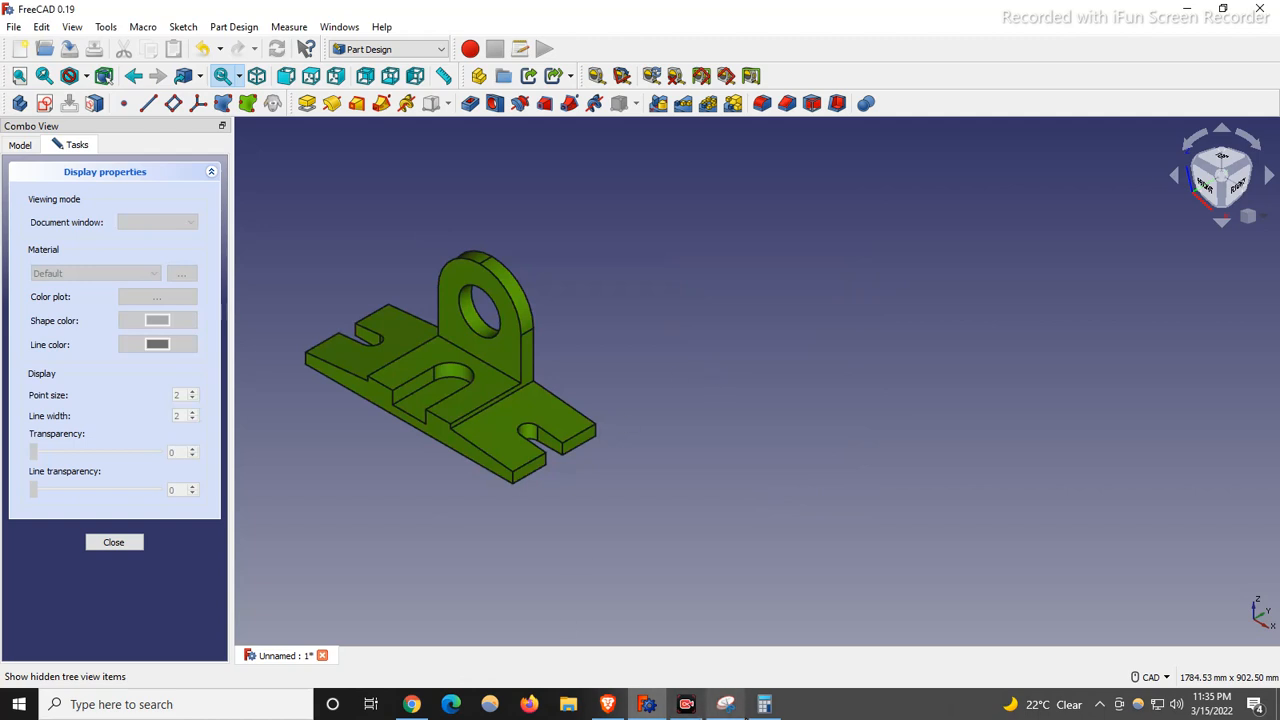
pyautogui.click(725, 704)
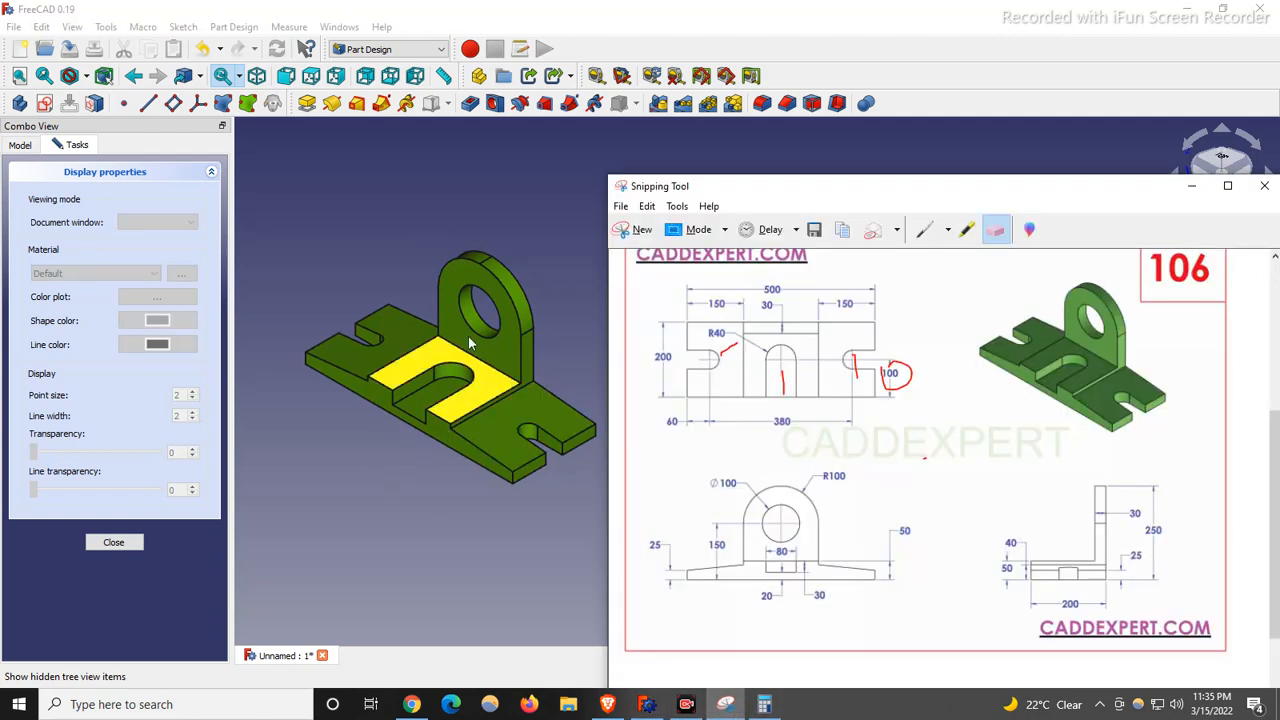
pyautogui.scroll(-2, 270, 197)
pyautogui.scroll(2, 350, 252)
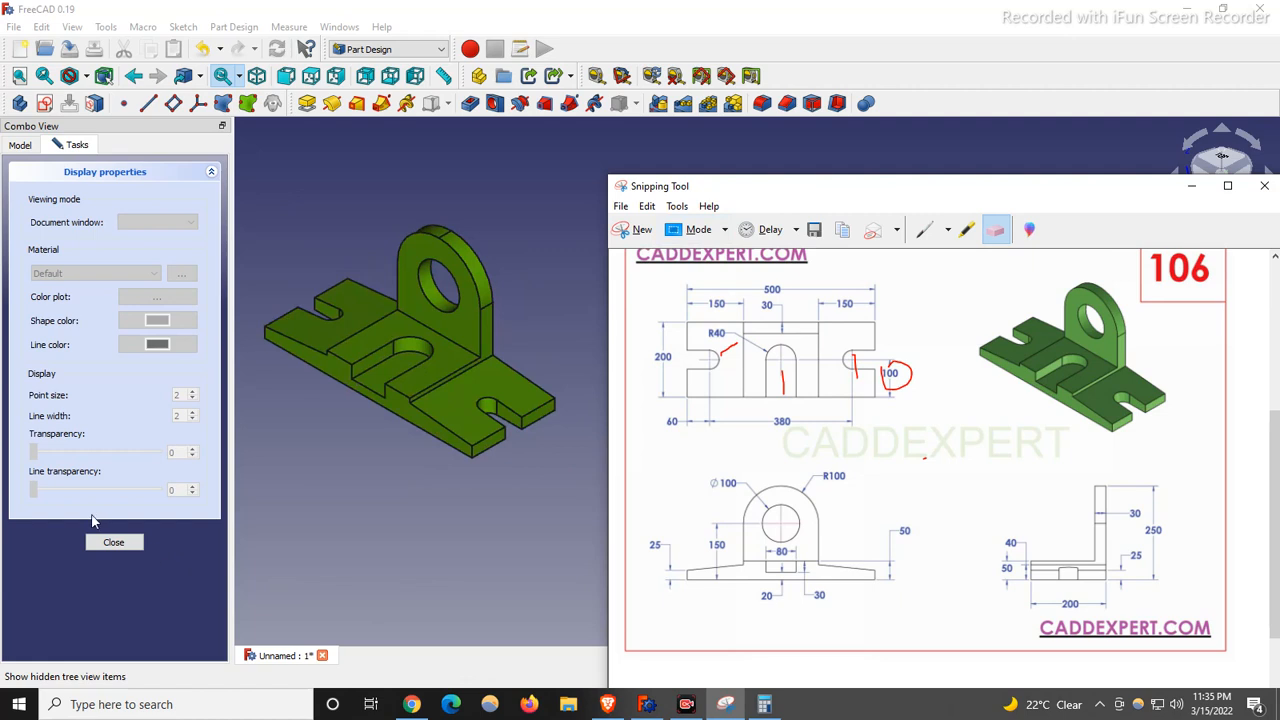
pyautogui.click(113, 542)
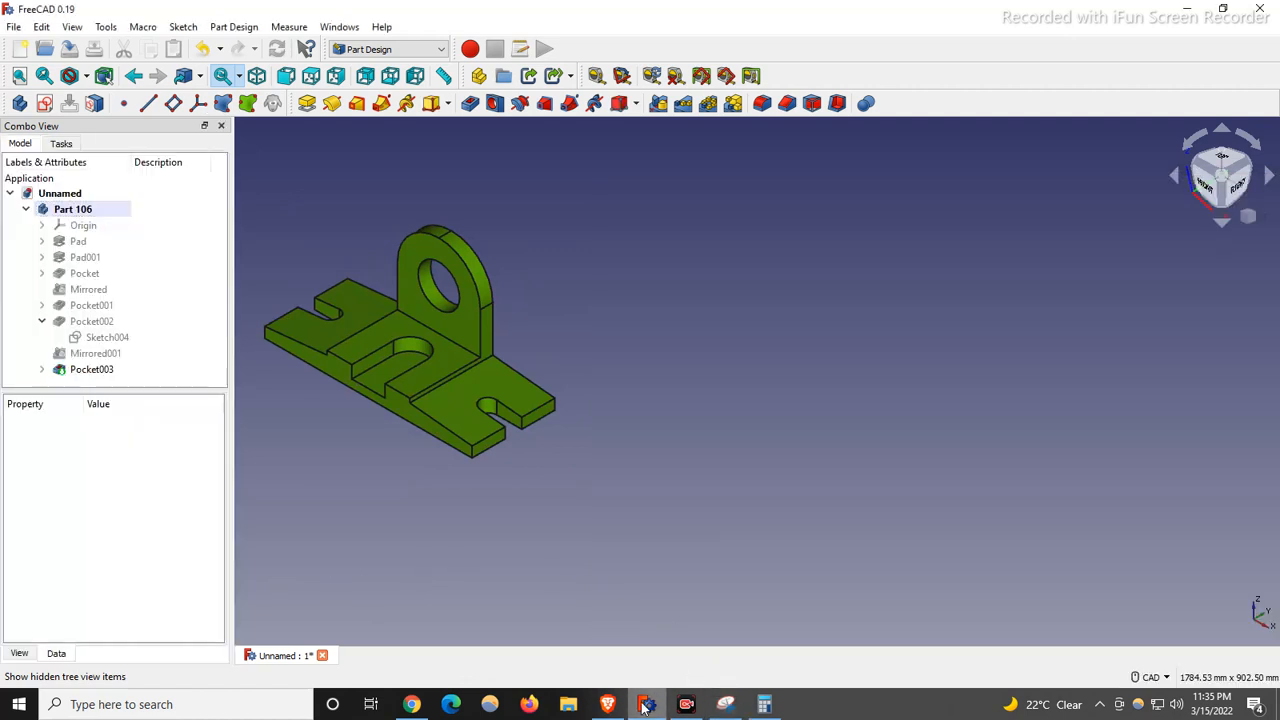
# Step: Compare the finished green bracket with the views on reference drawing 106
pyautogui.click(725, 704)
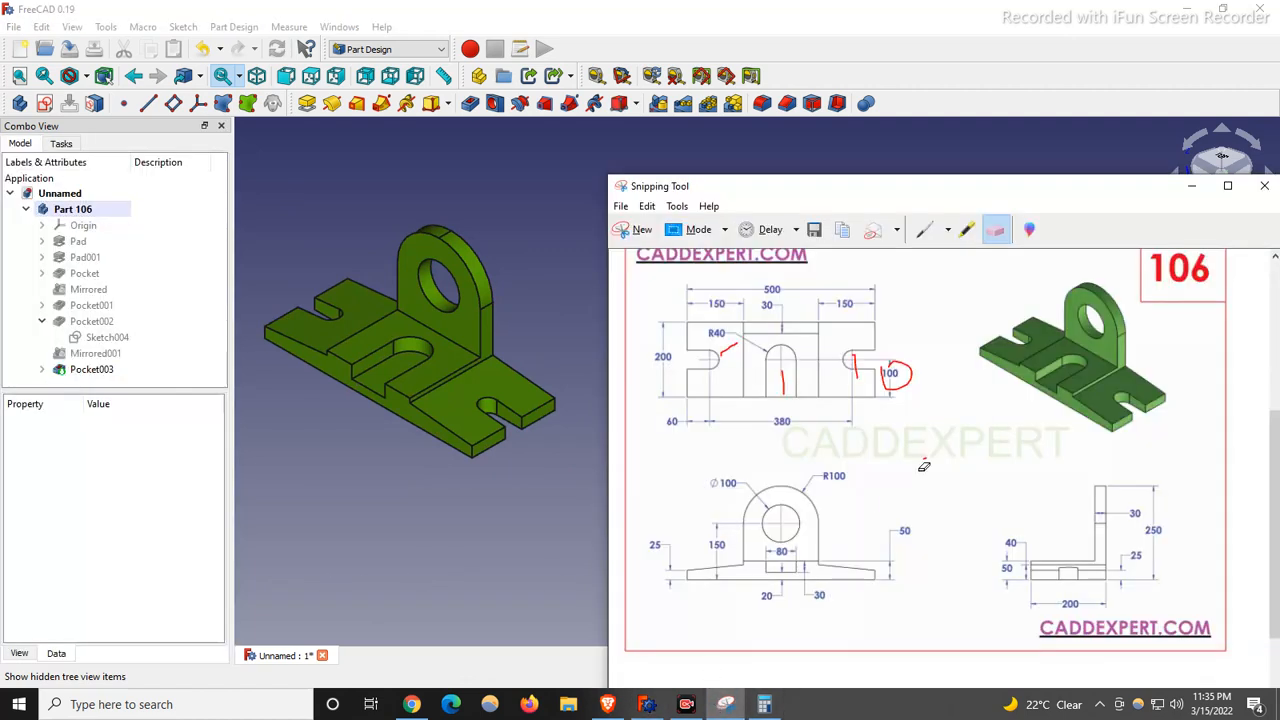
pyautogui.click(457, 552)
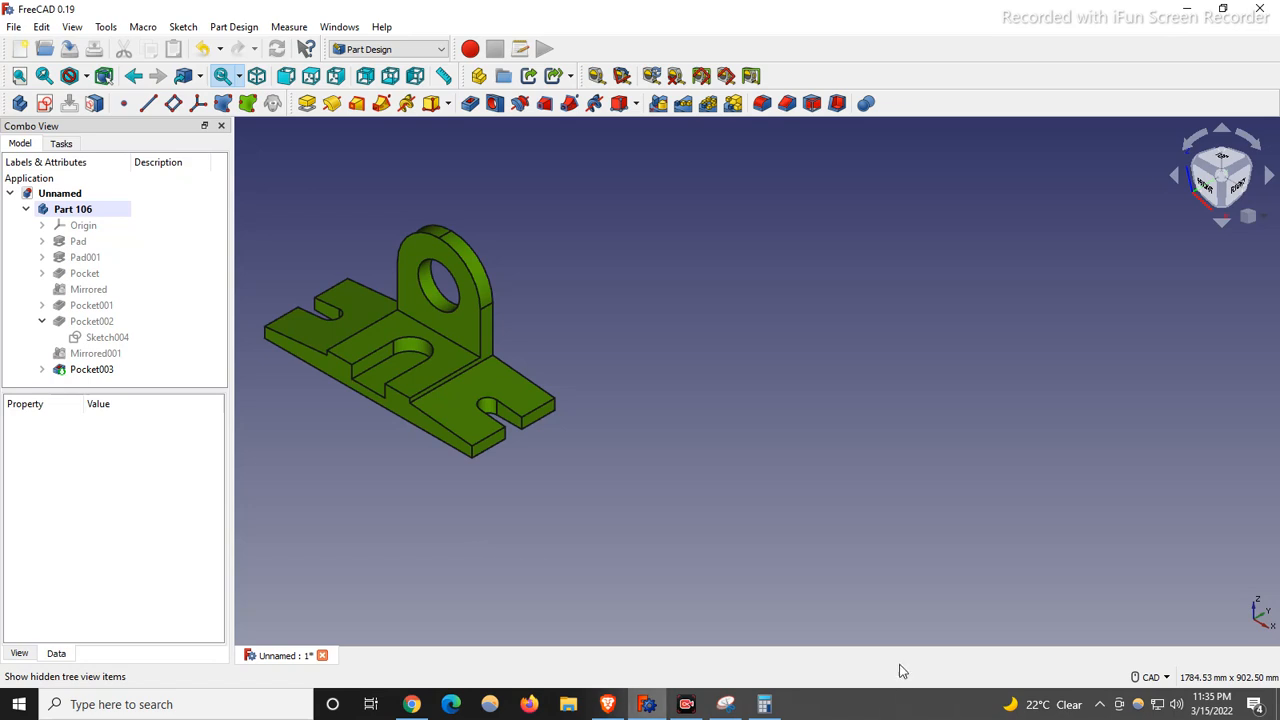
pyautogui.click(725, 704)
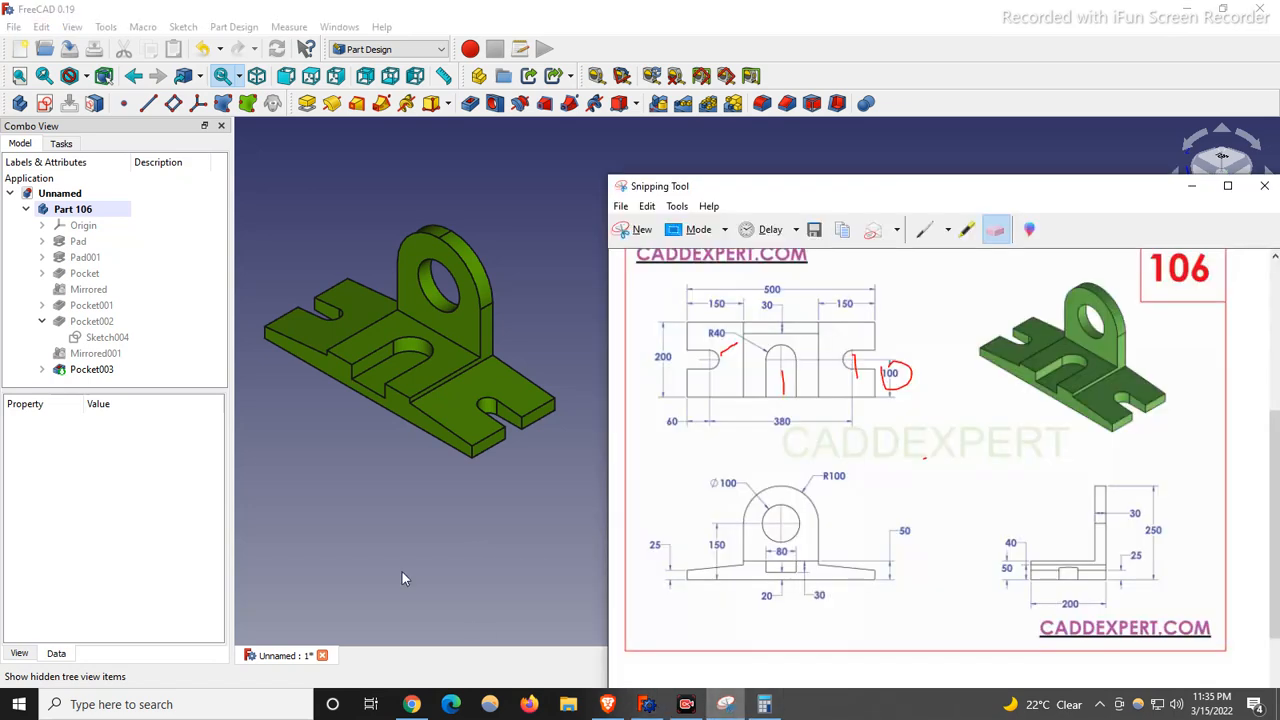